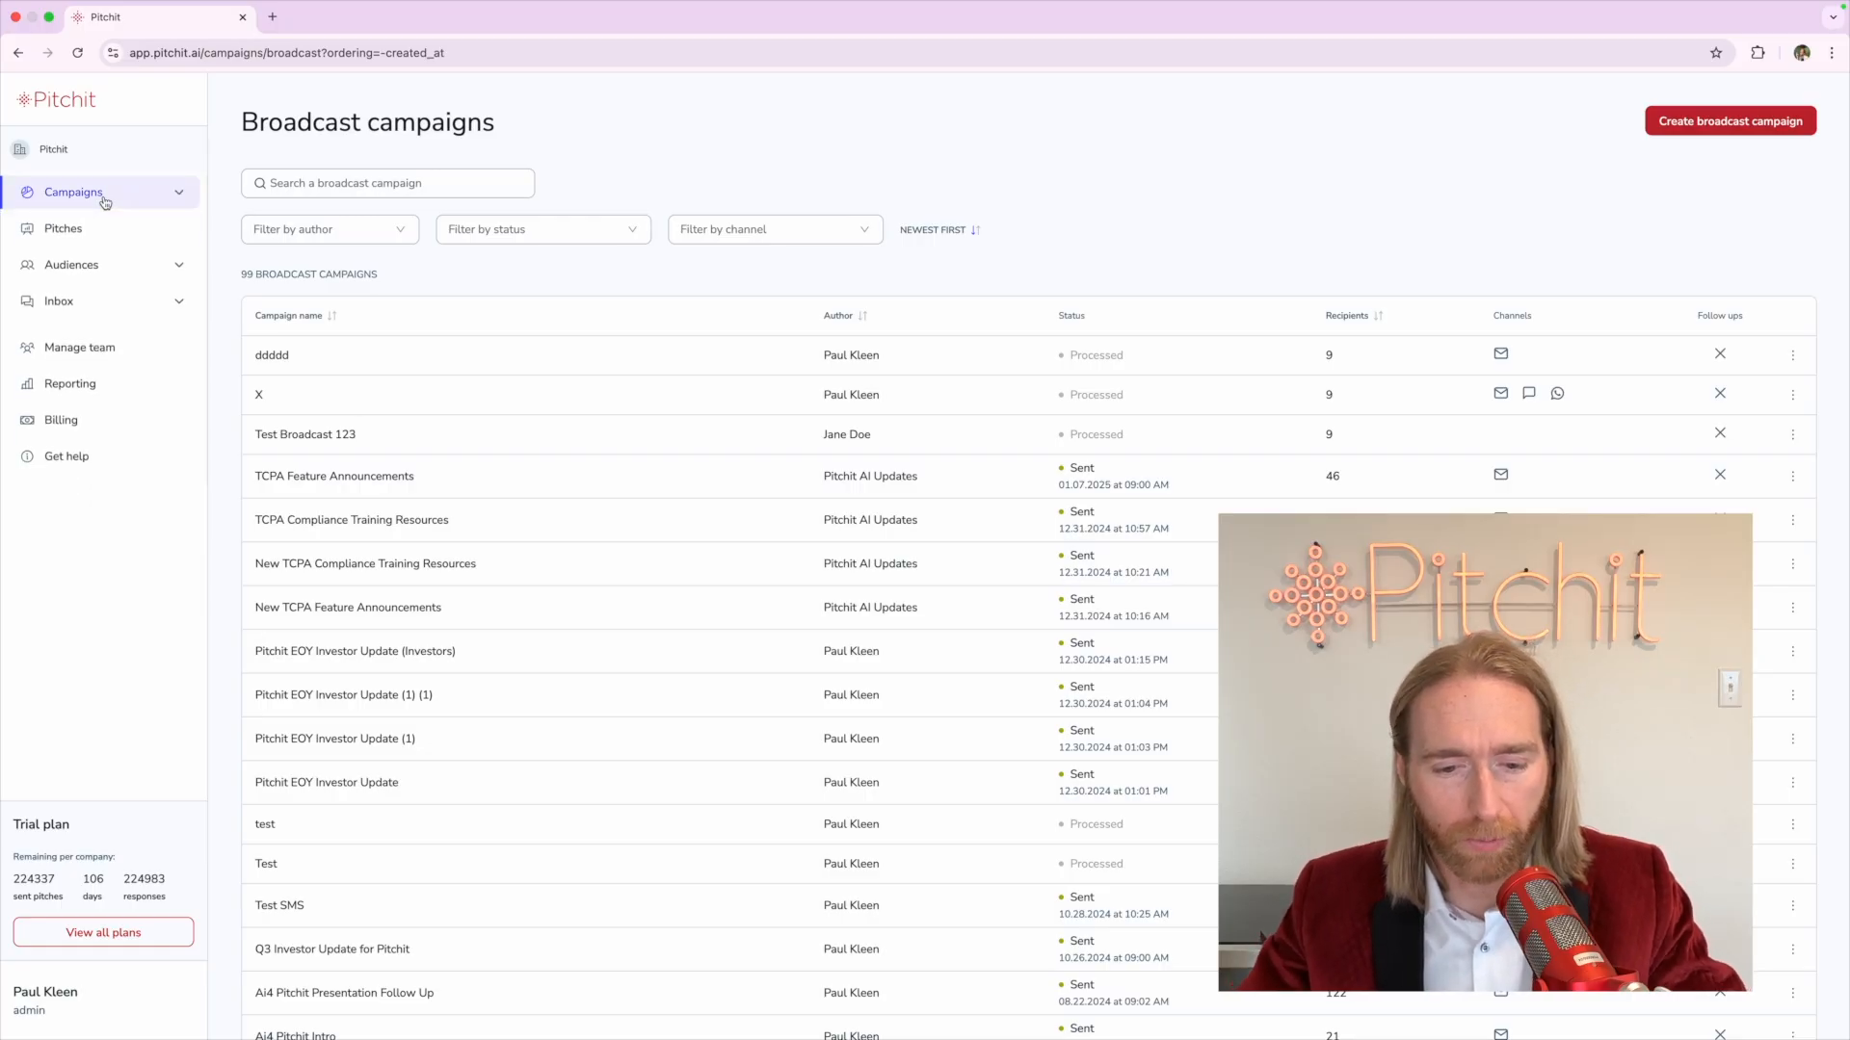
# Expand the campaign types, then open pitchit.ai in a new browser tab and examine the "Start Your First Conversation With Us" form
pyautogui.click(105, 202)
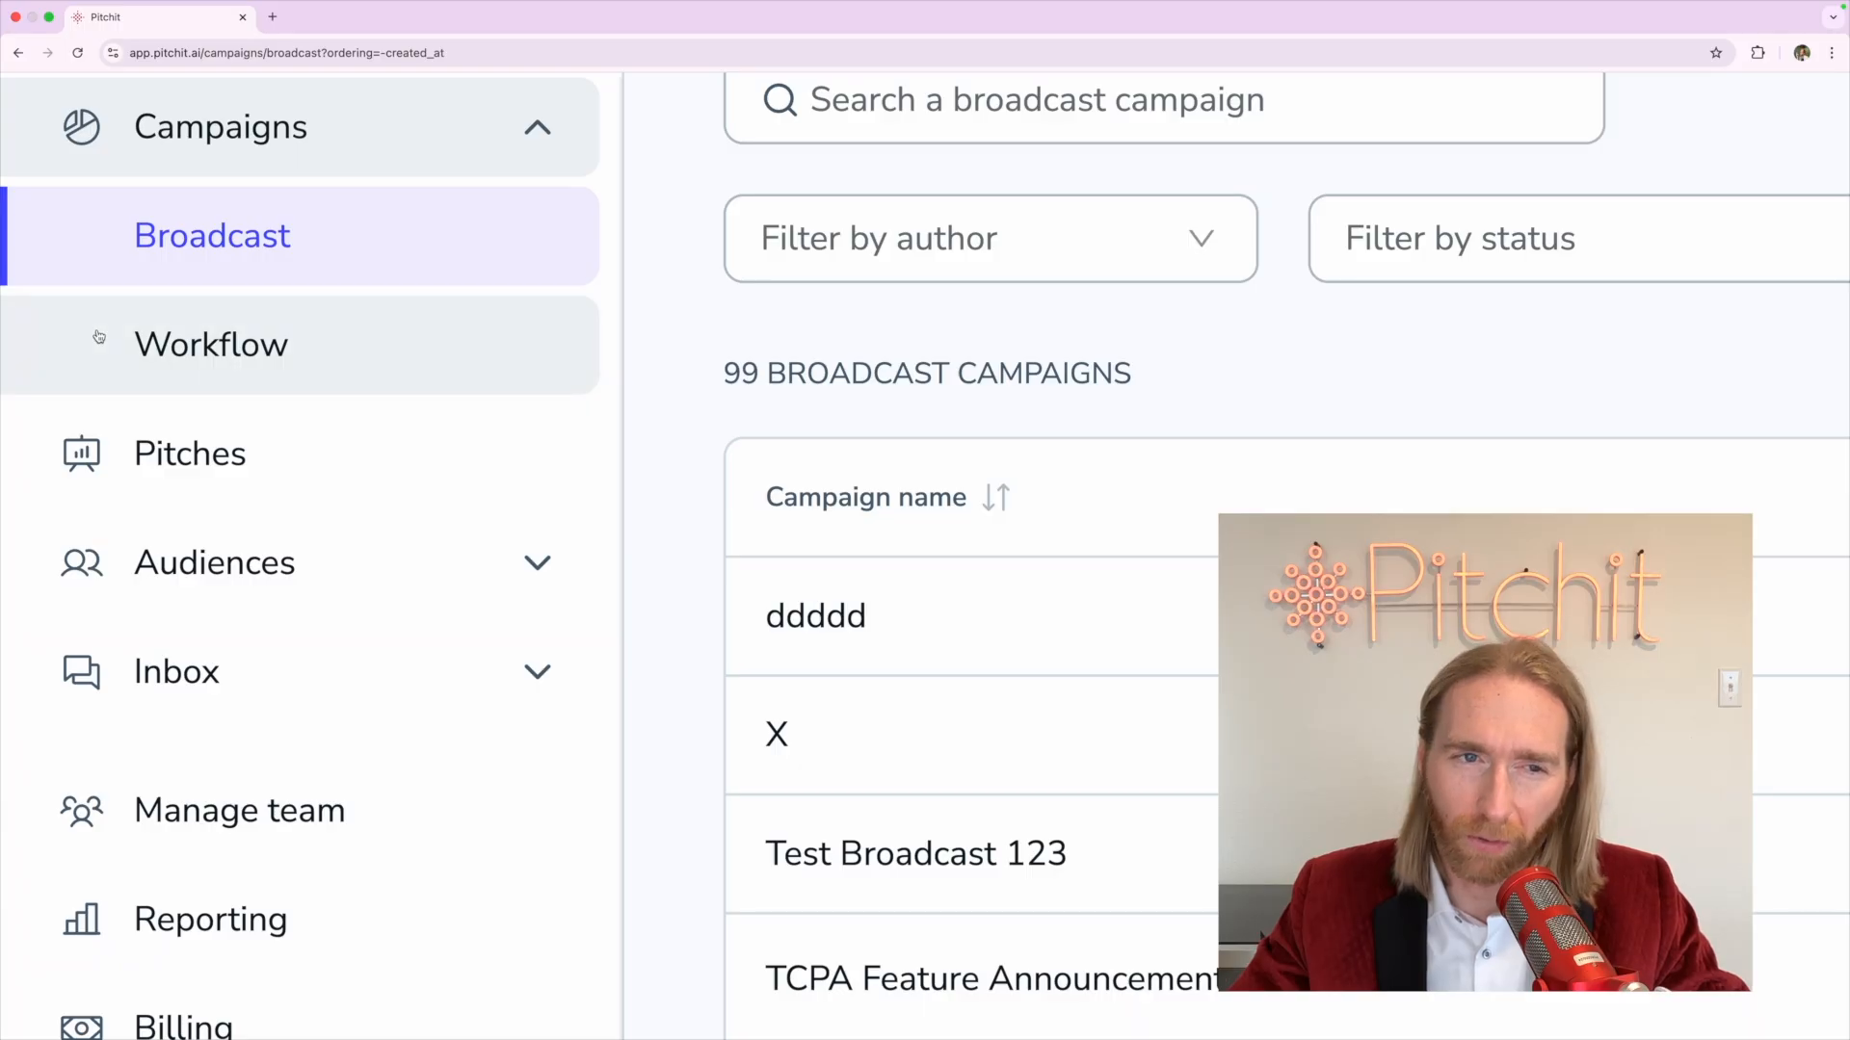
pyautogui.click(272, 16)
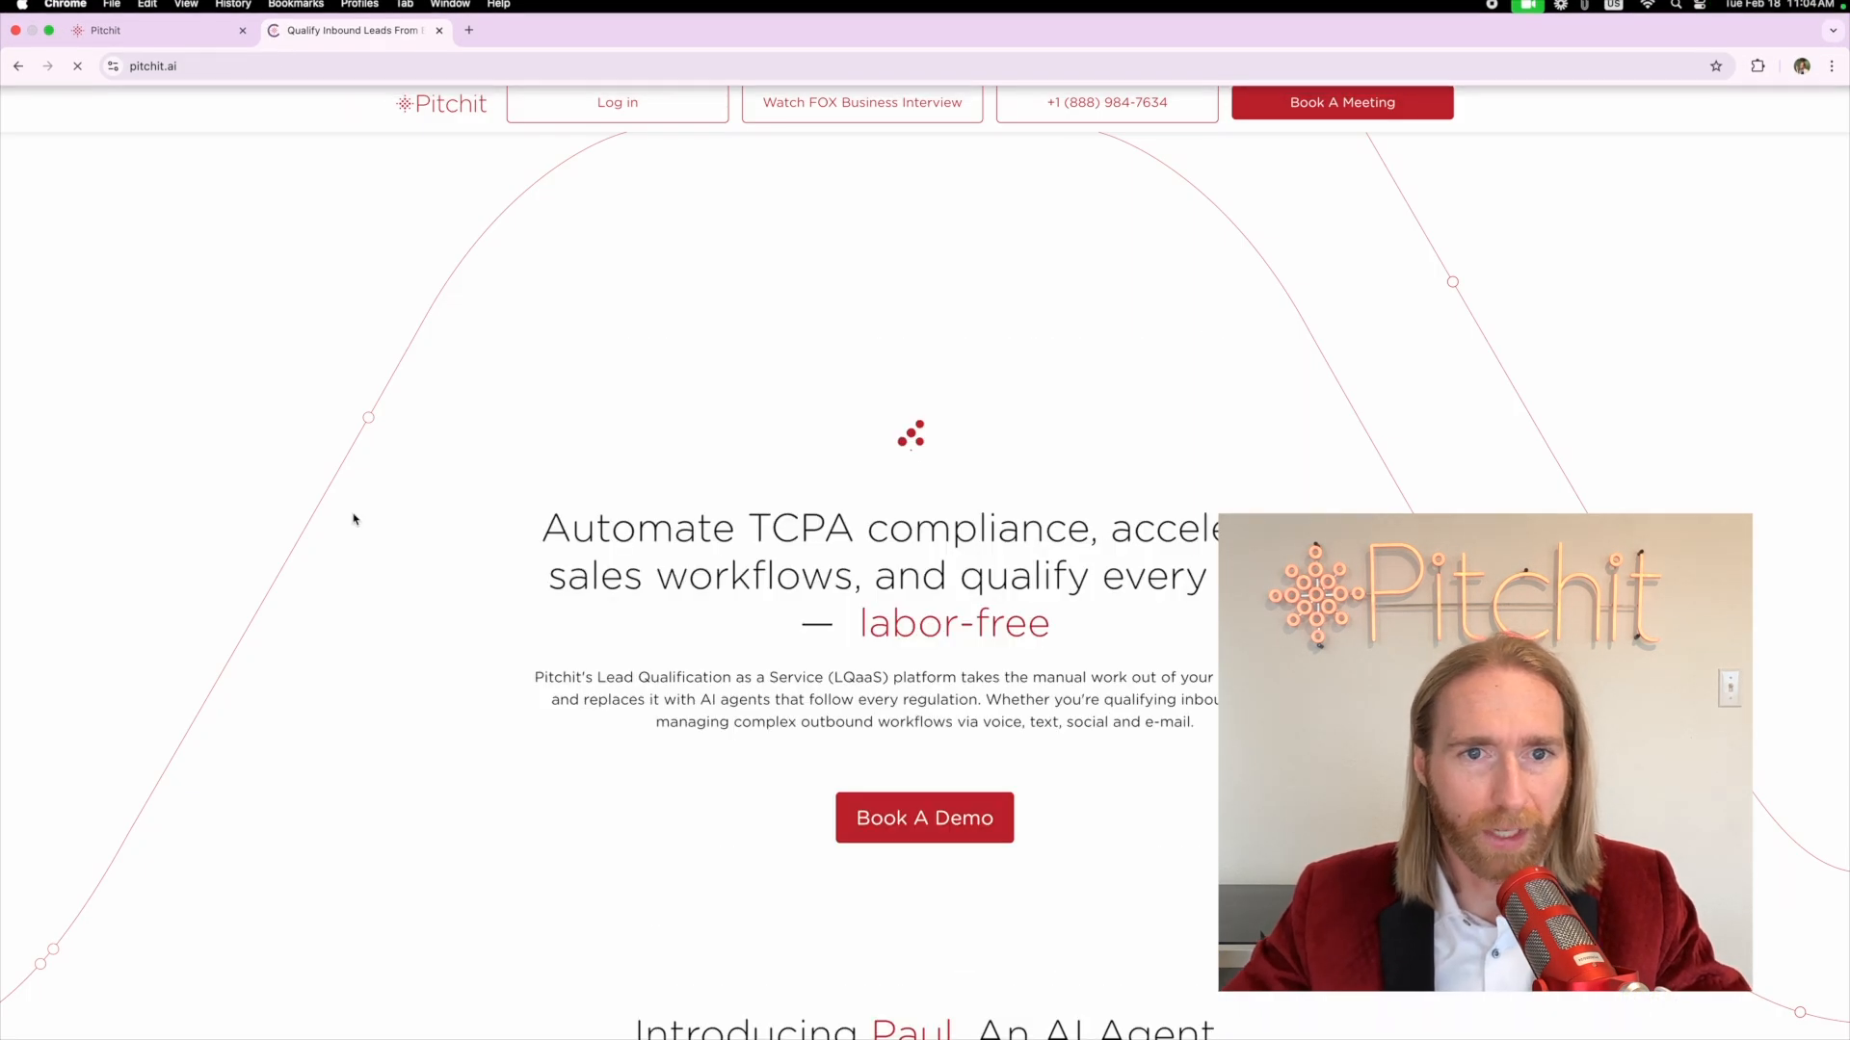
pyautogui.scroll(-15, 352, 519)
pyautogui.scroll(1, 523, 421)
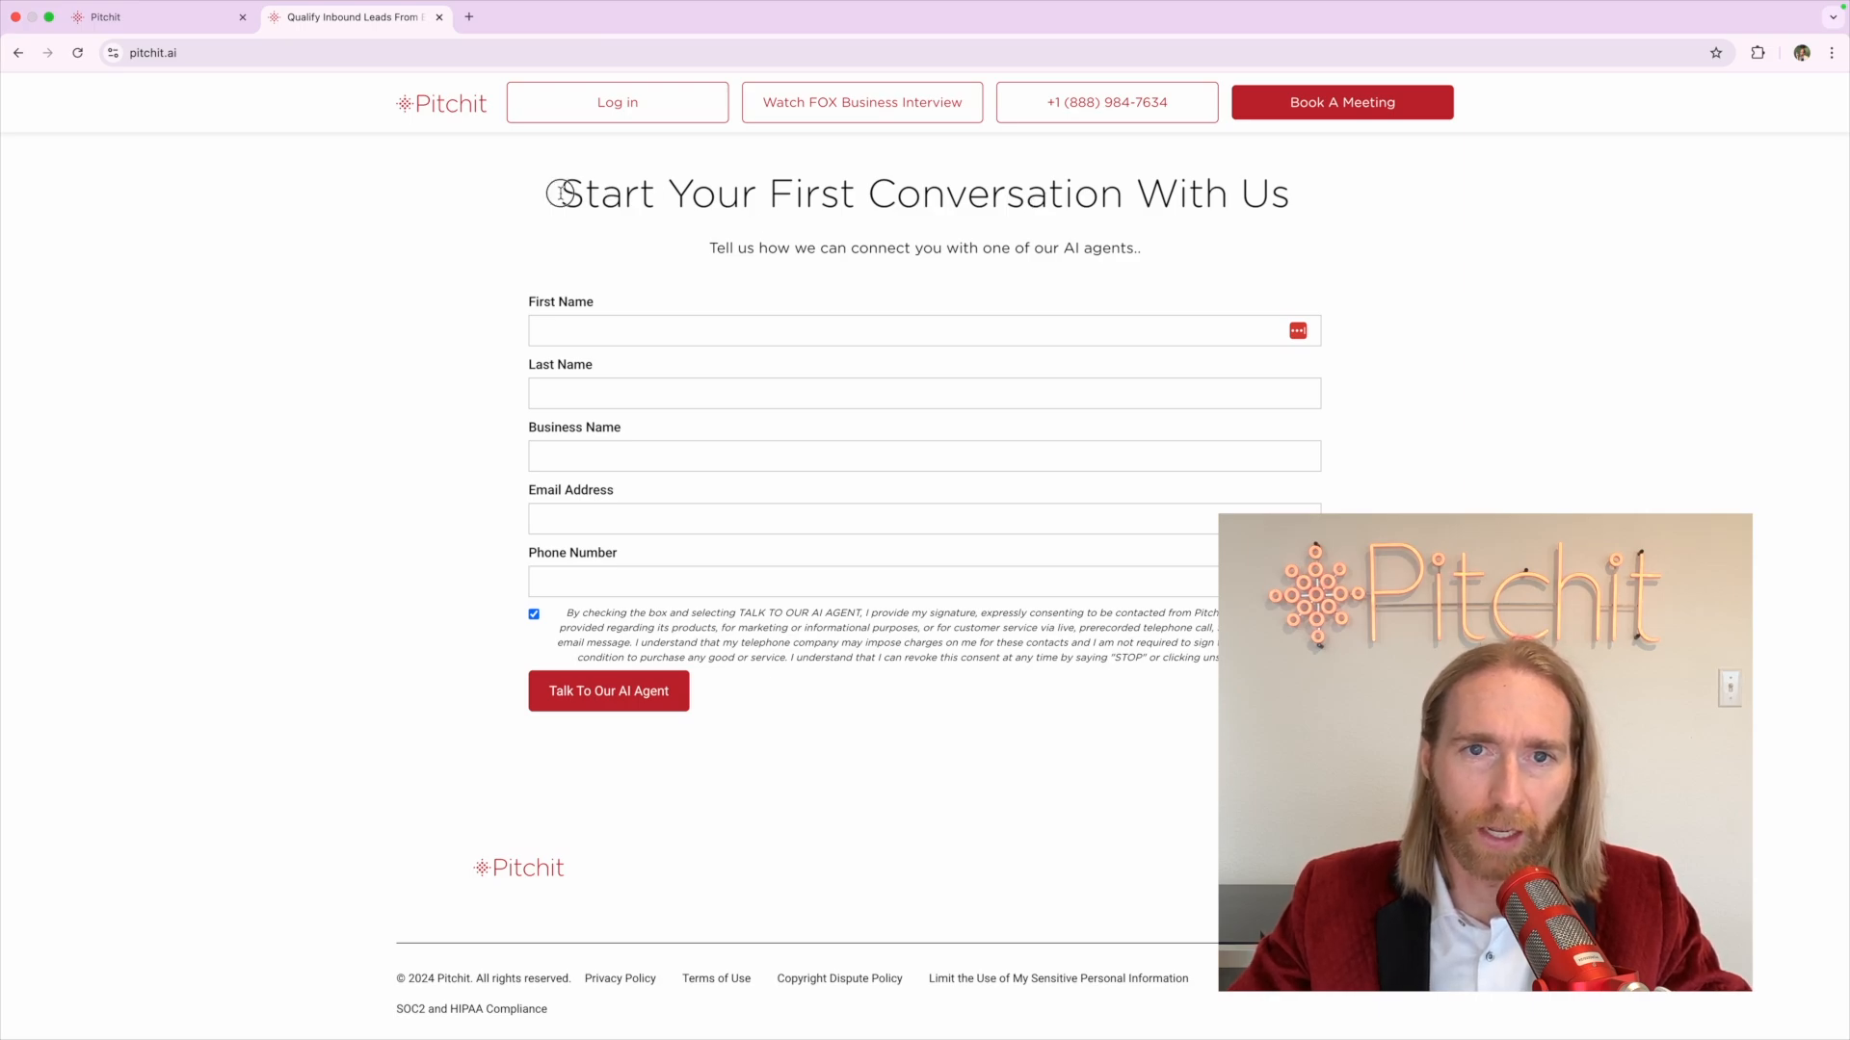
pyautogui.moveTo(561, 193); pyautogui.dragTo(903, 713)
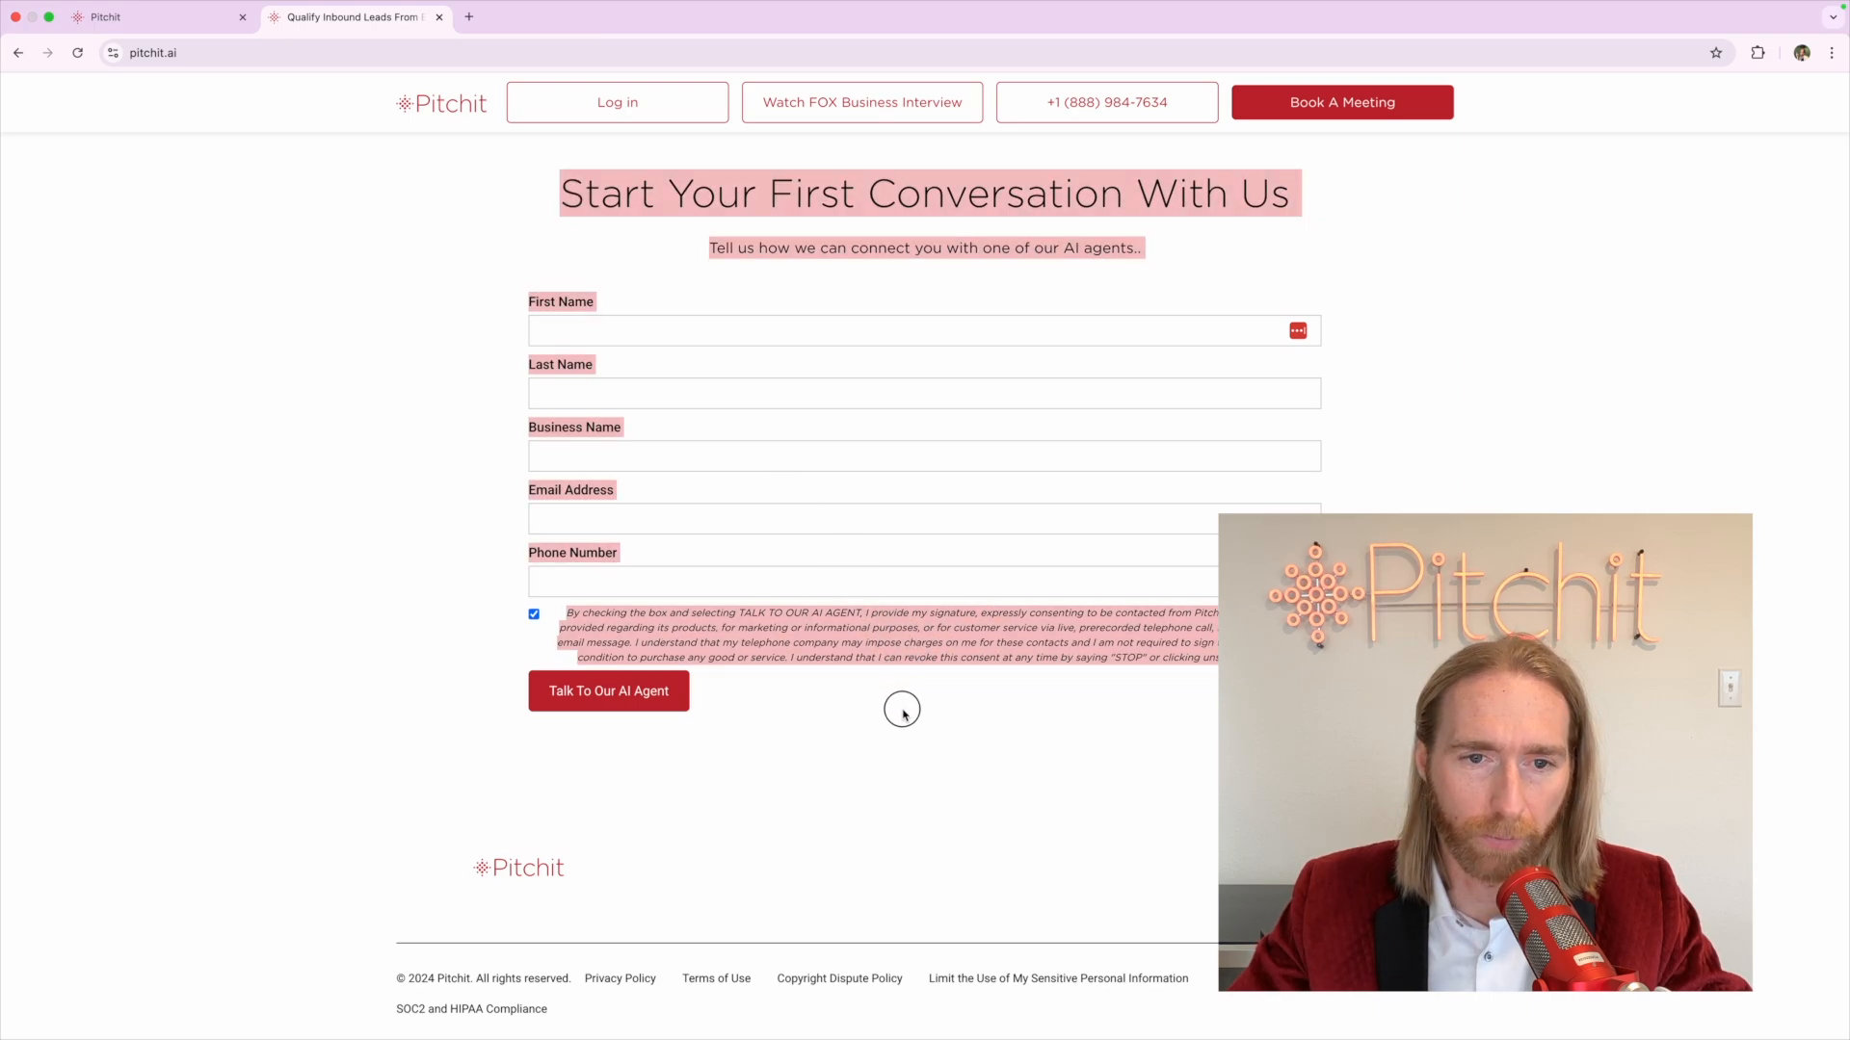
# Open the workflow campaigns list and compare its "Website Form Fill > Start Convo With Pitchit" entry with the website's contact form
pyautogui.click(171, 16)
pyautogui.click(132, 339)
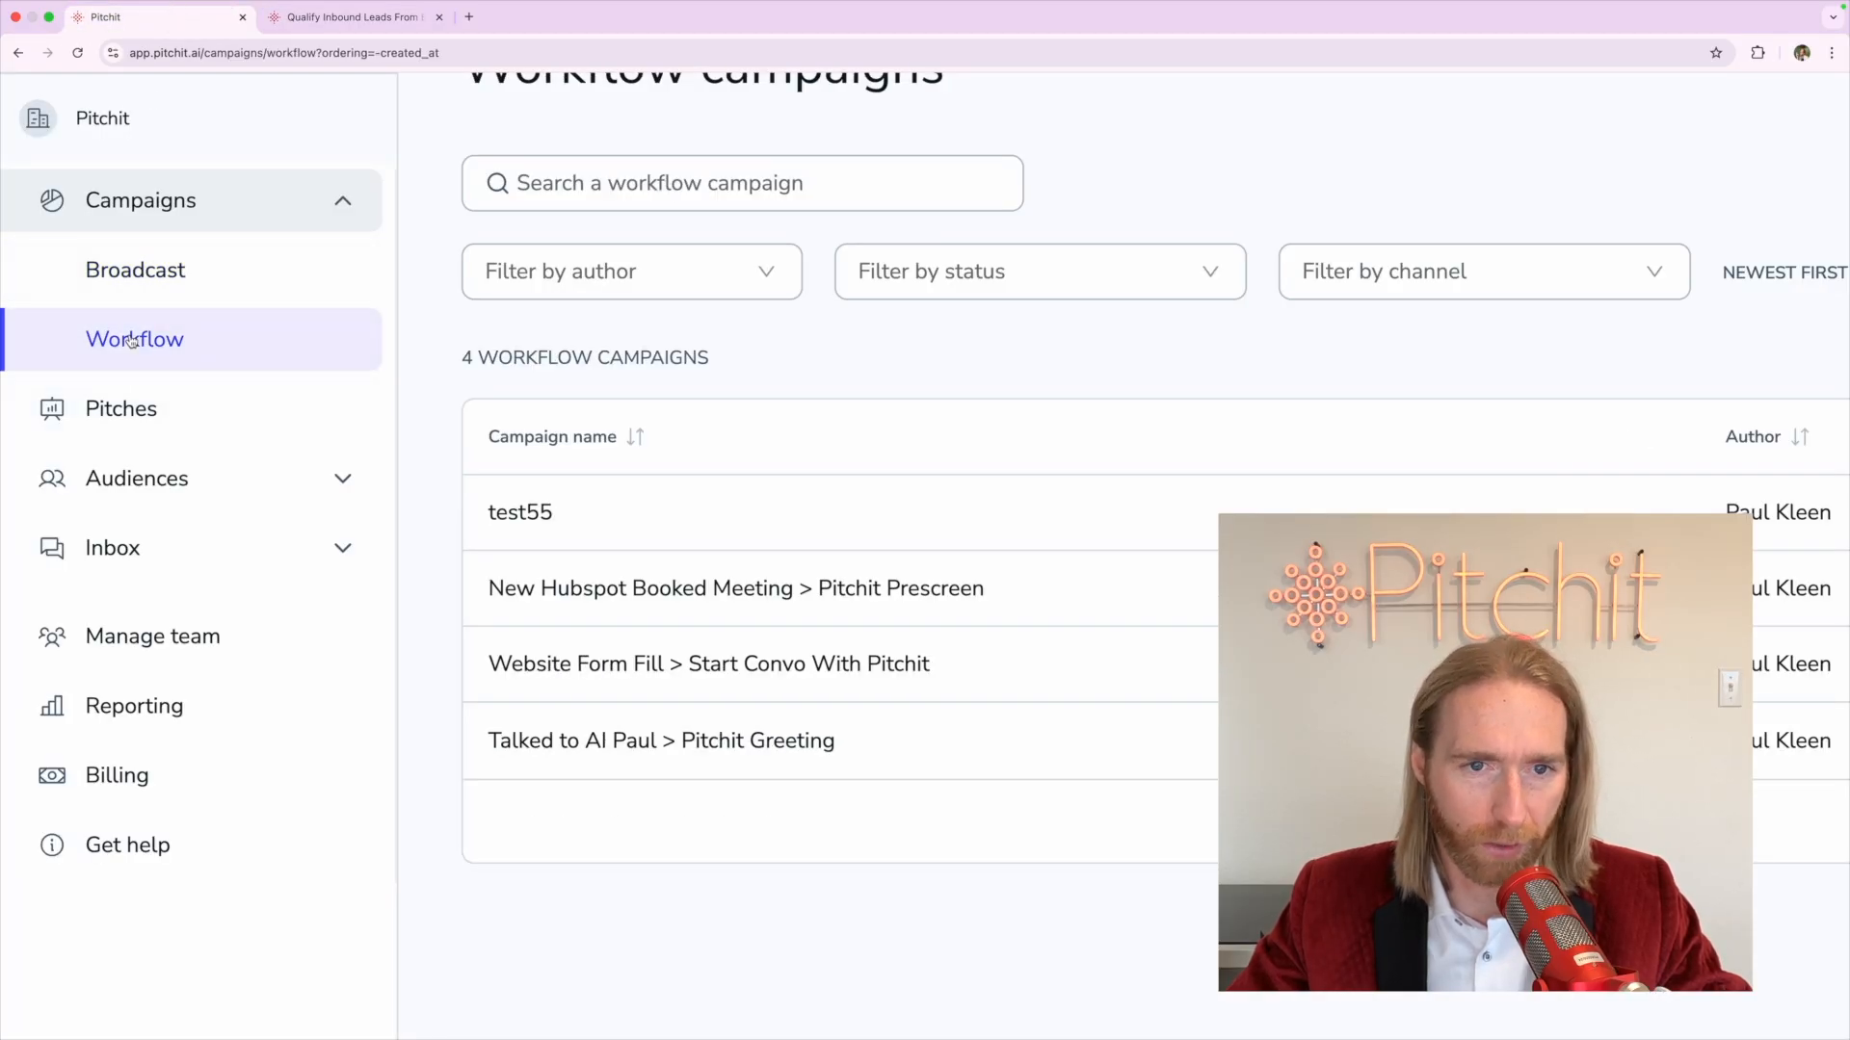
pyautogui.click(351, 33)
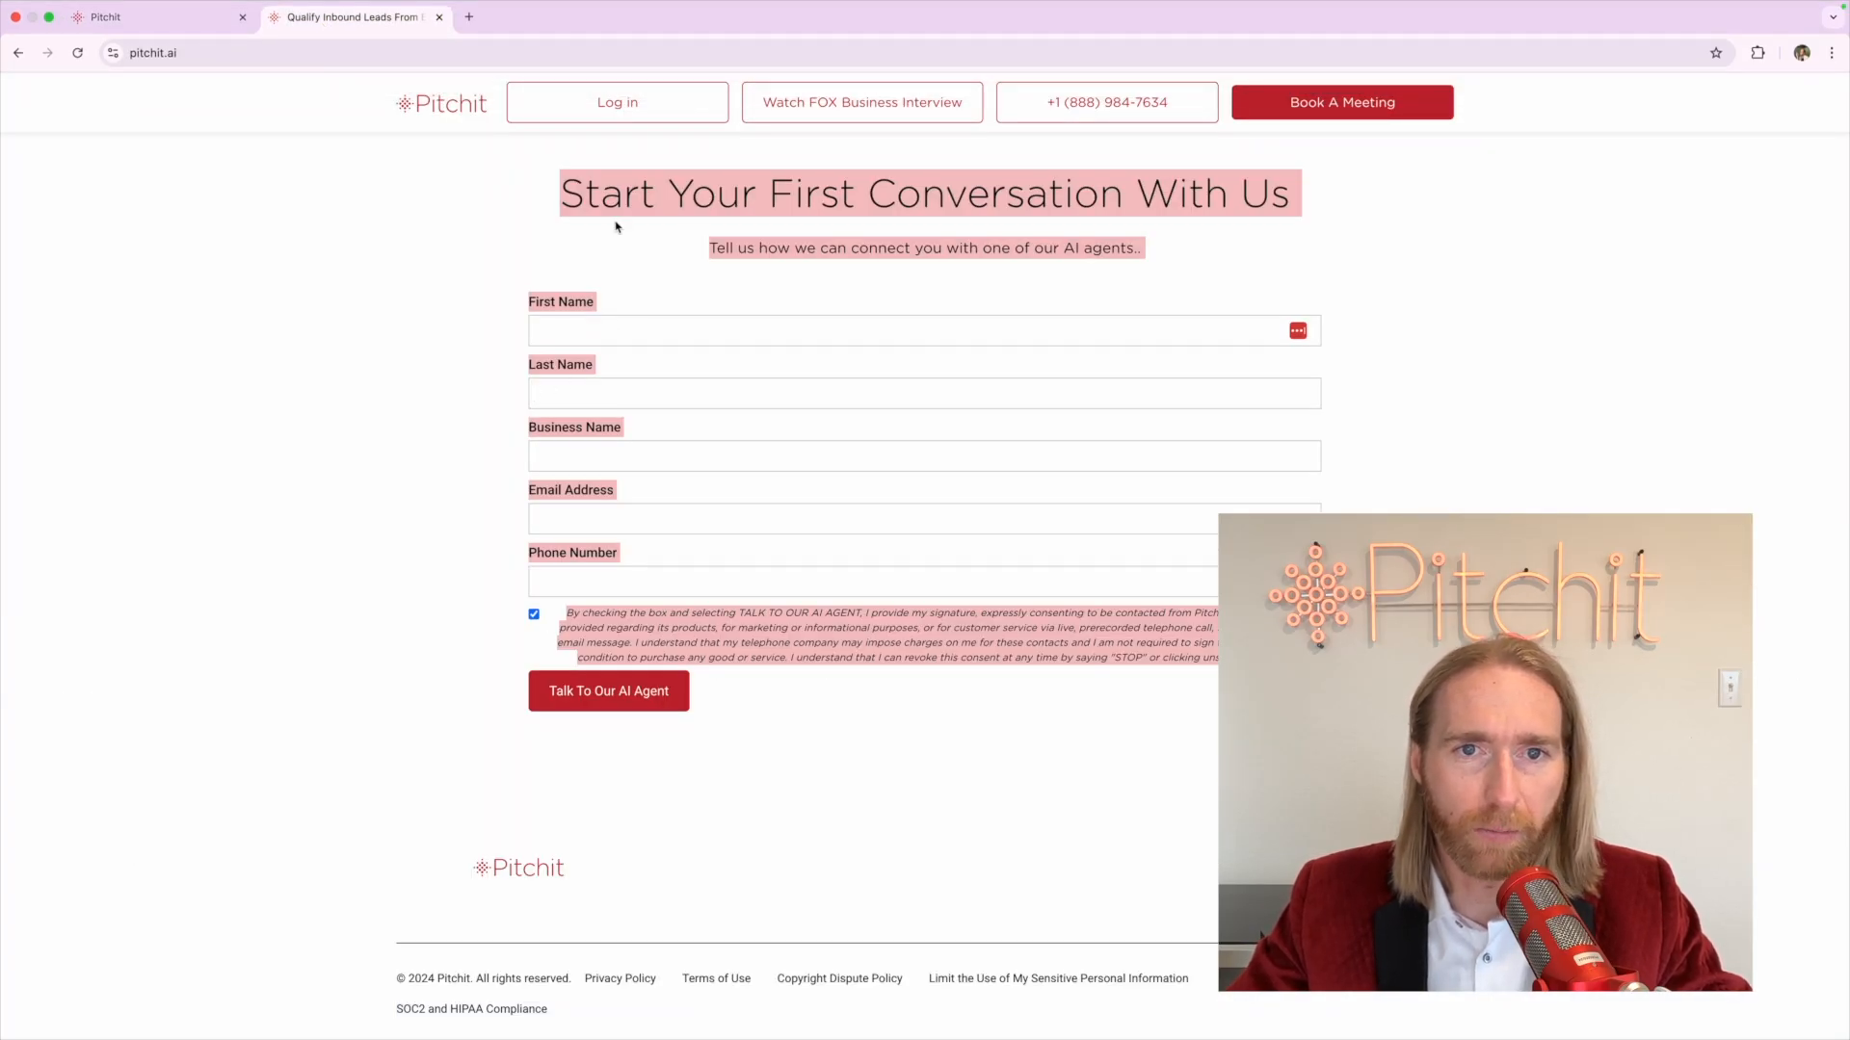
pyautogui.click(561, 224)
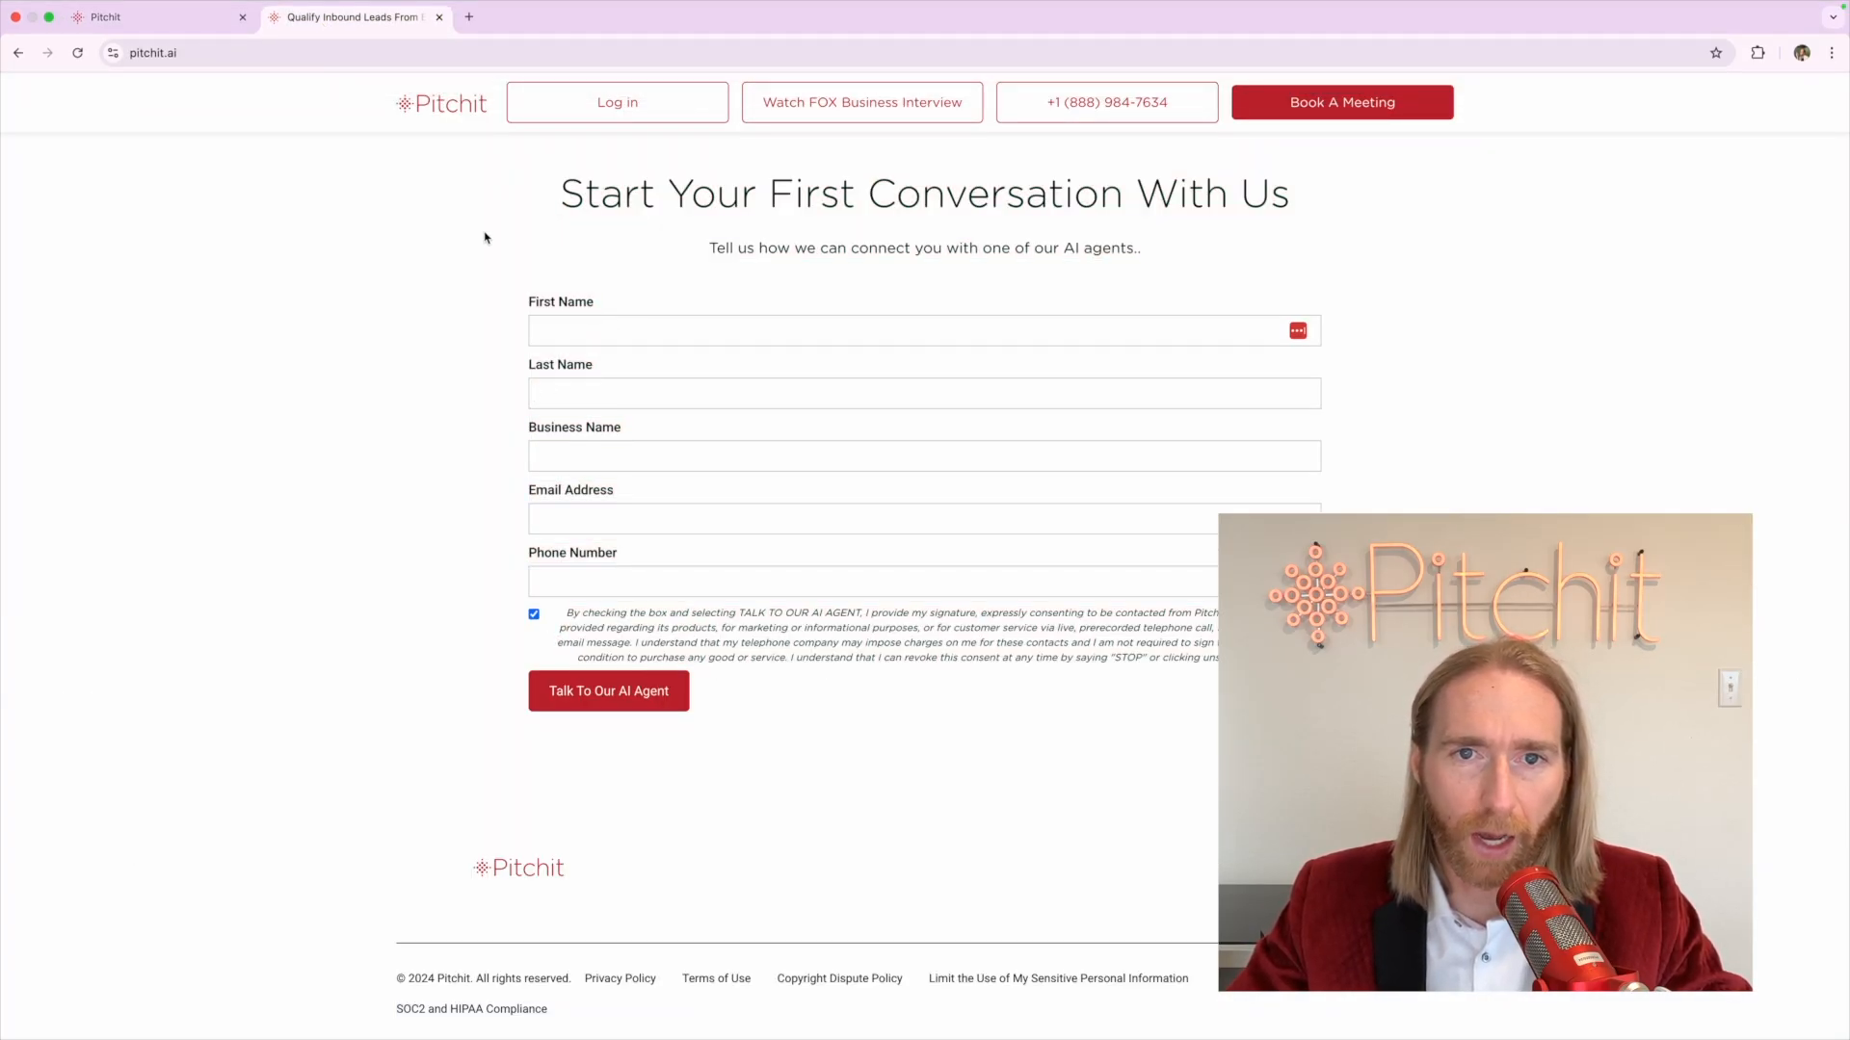
pyautogui.click(201, 27)
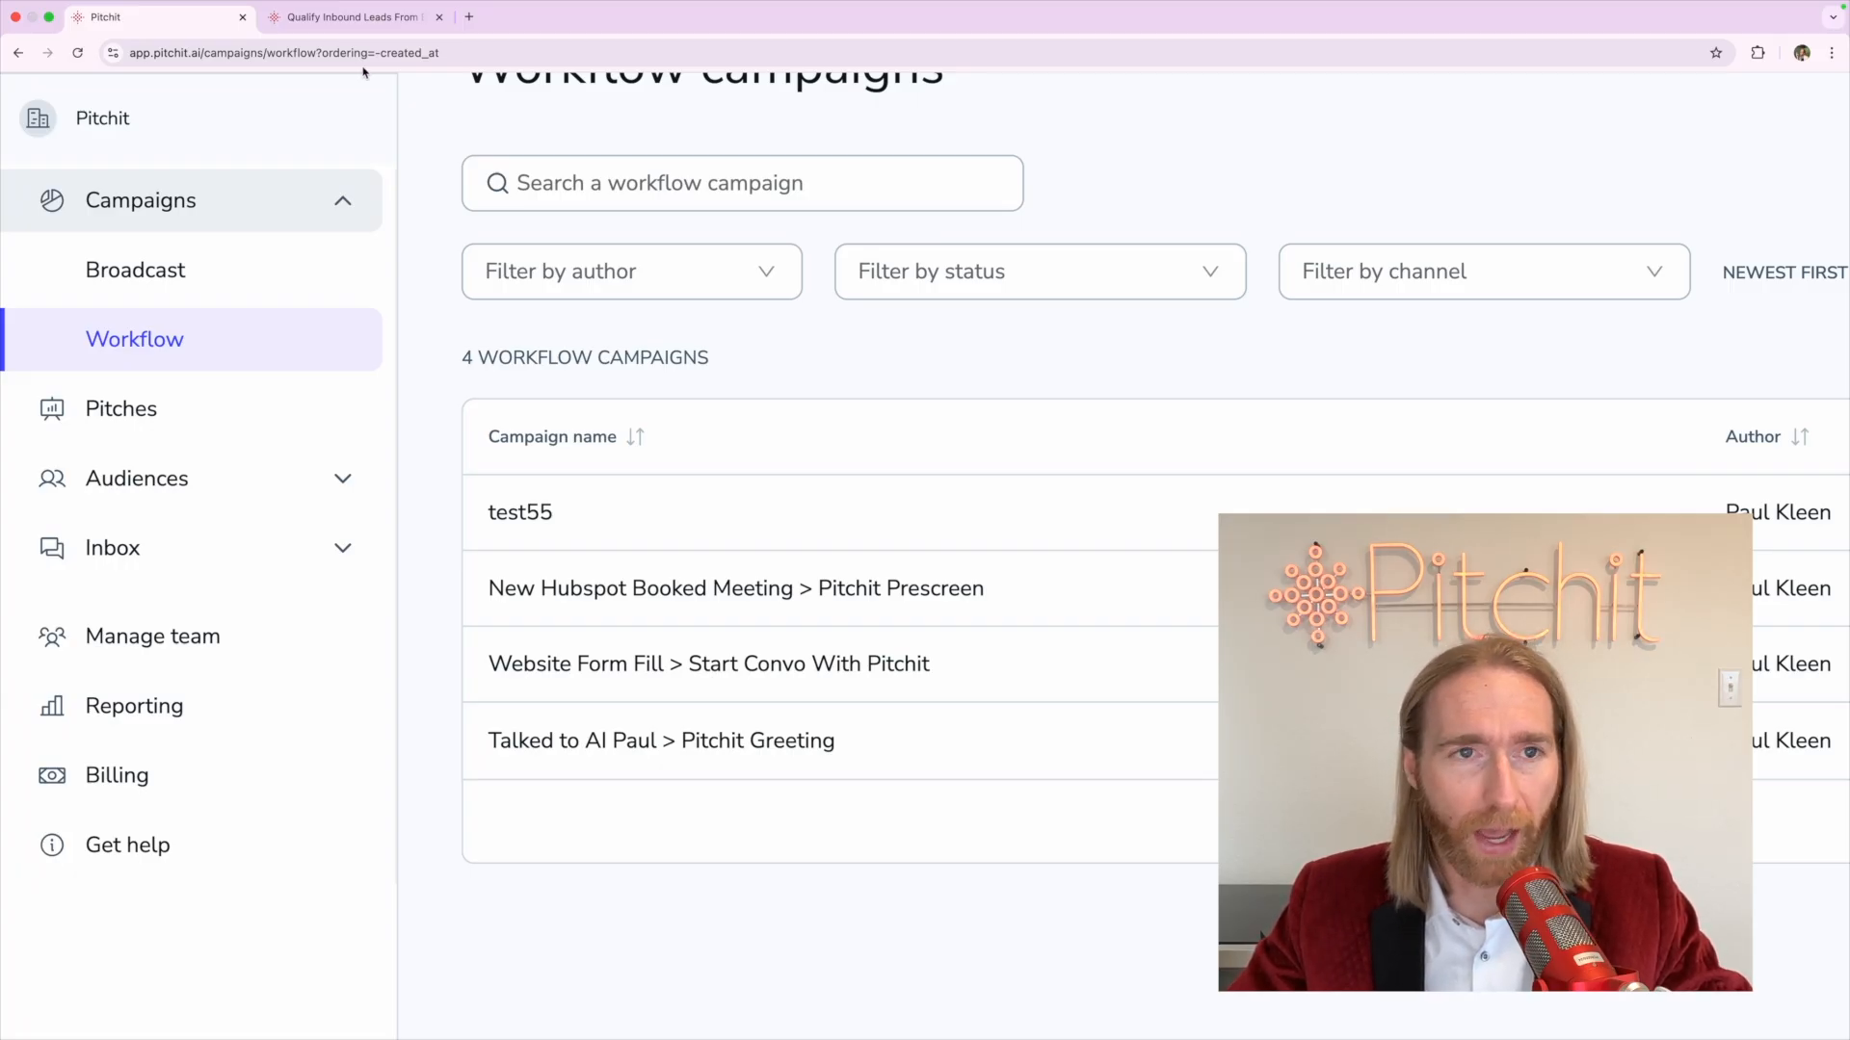
pyautogui.click(354, 22)
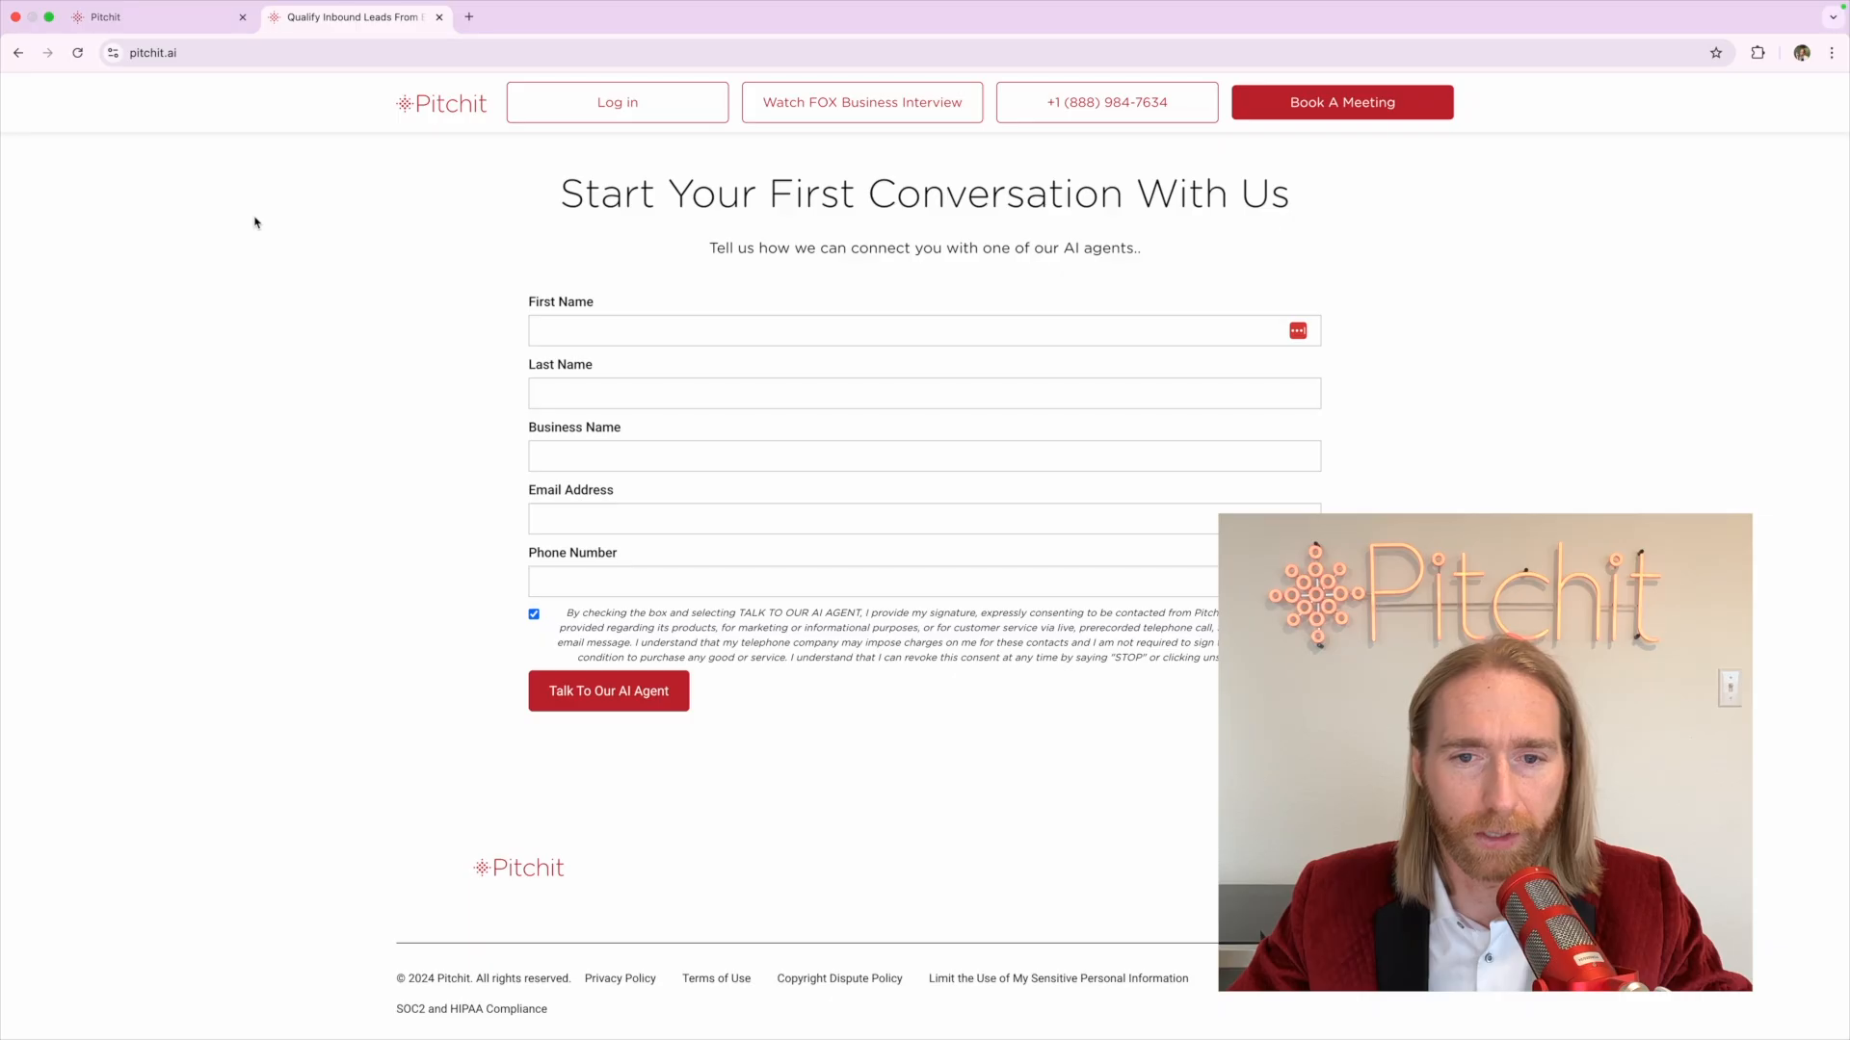
pyautogui.click(154, 16)
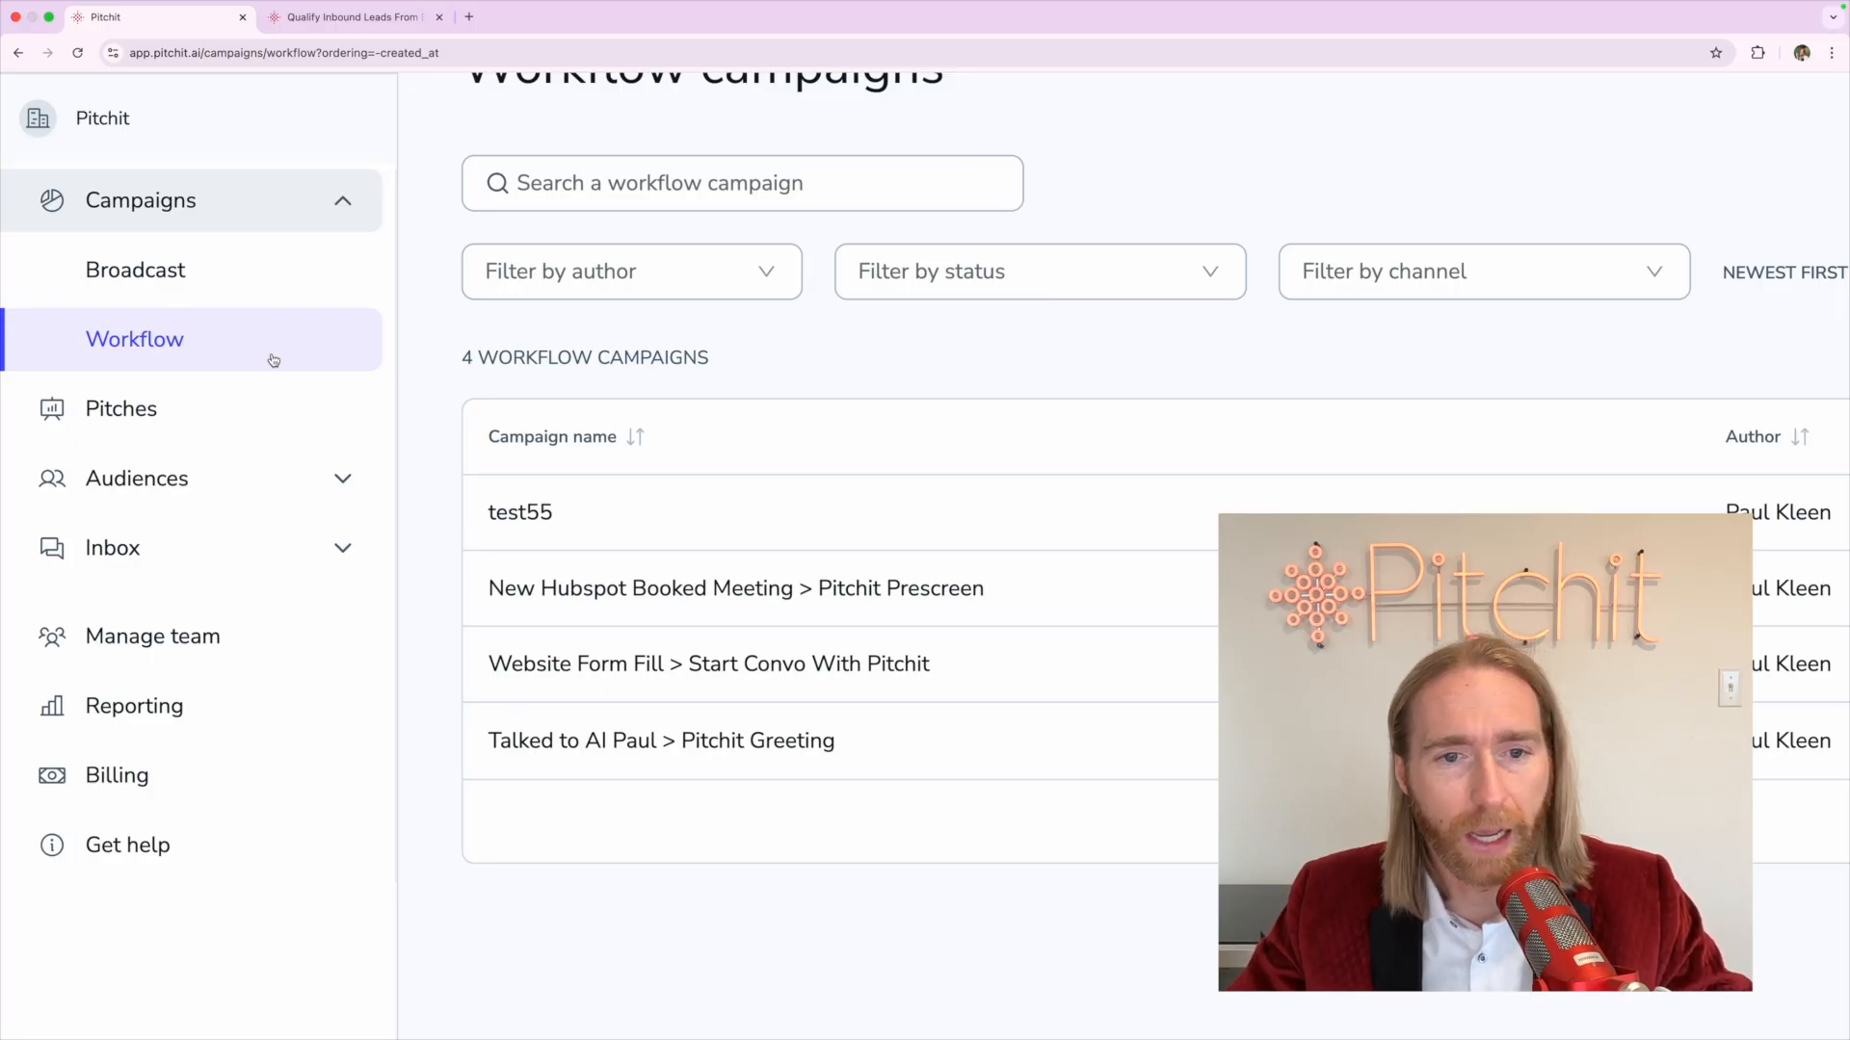
pyautogui.tripleClick(530, 674)
pyautogui.click(435, 649)
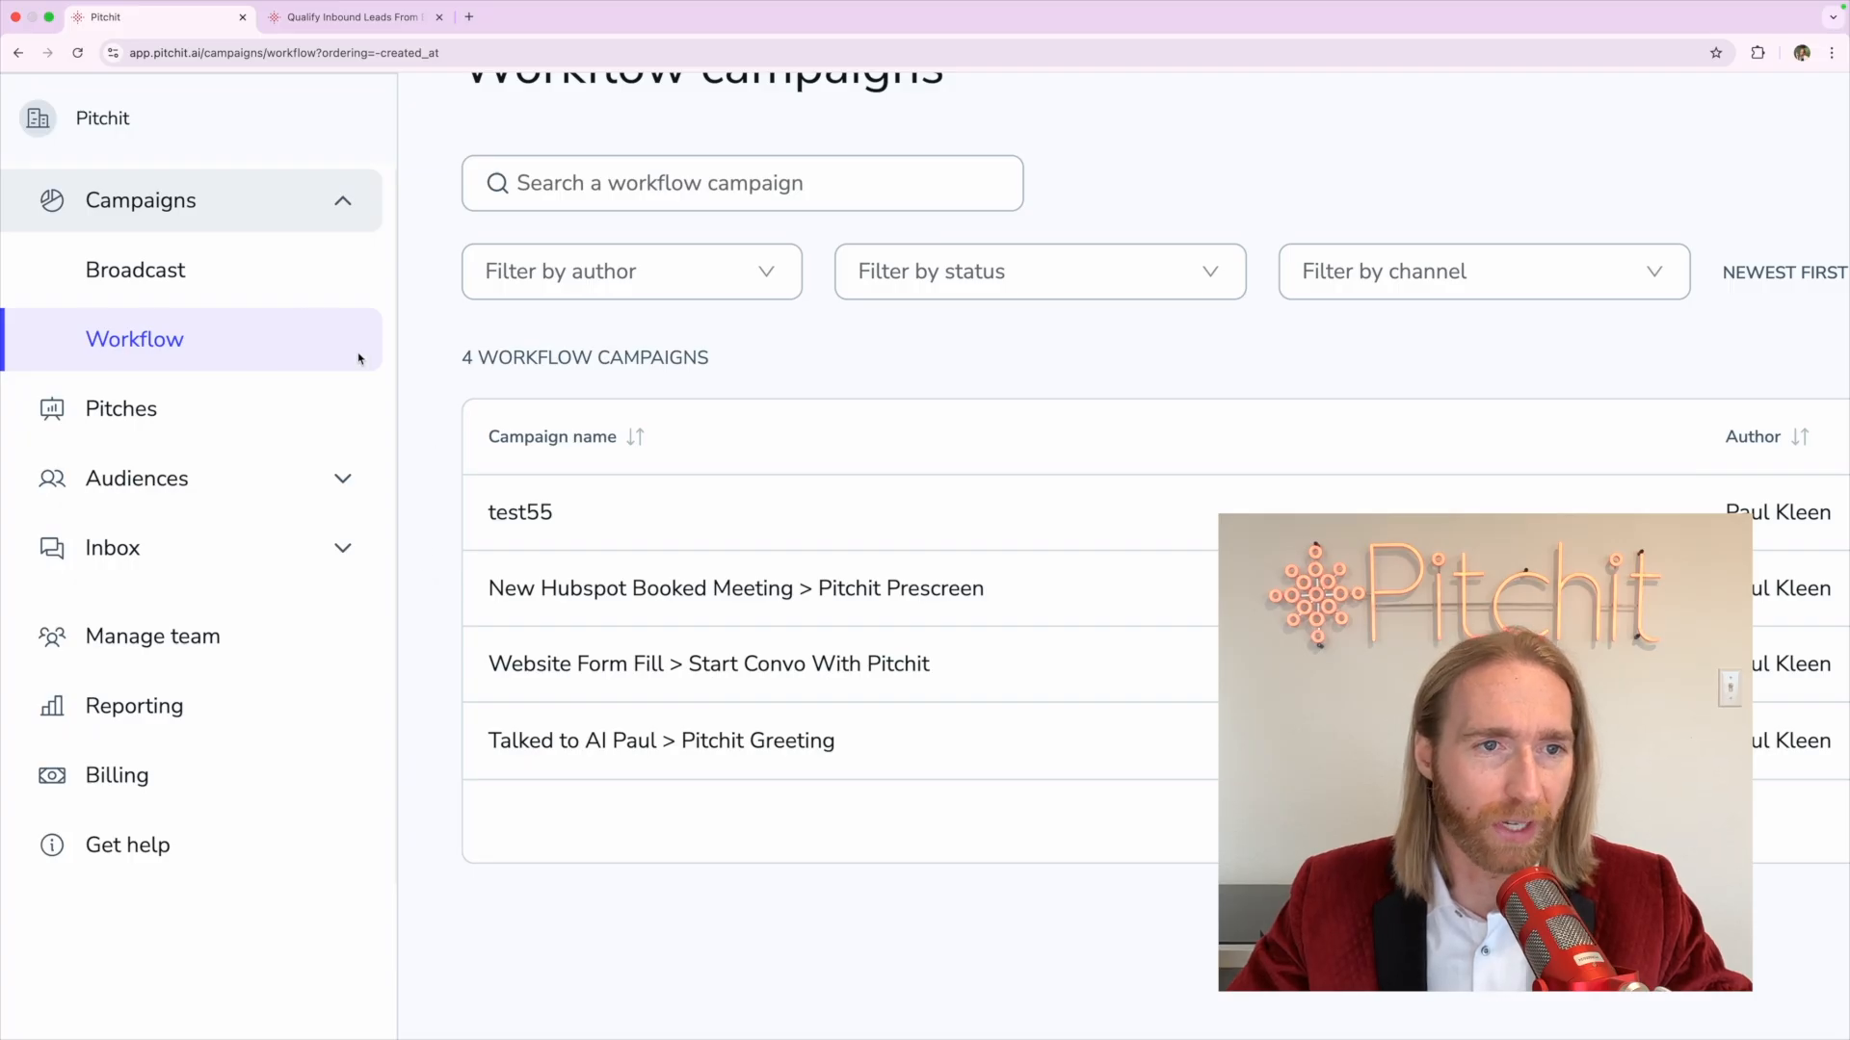
# Look over the broadcast campaigns list, checking back against the website's contact form
pyautogui.click(294, 280)
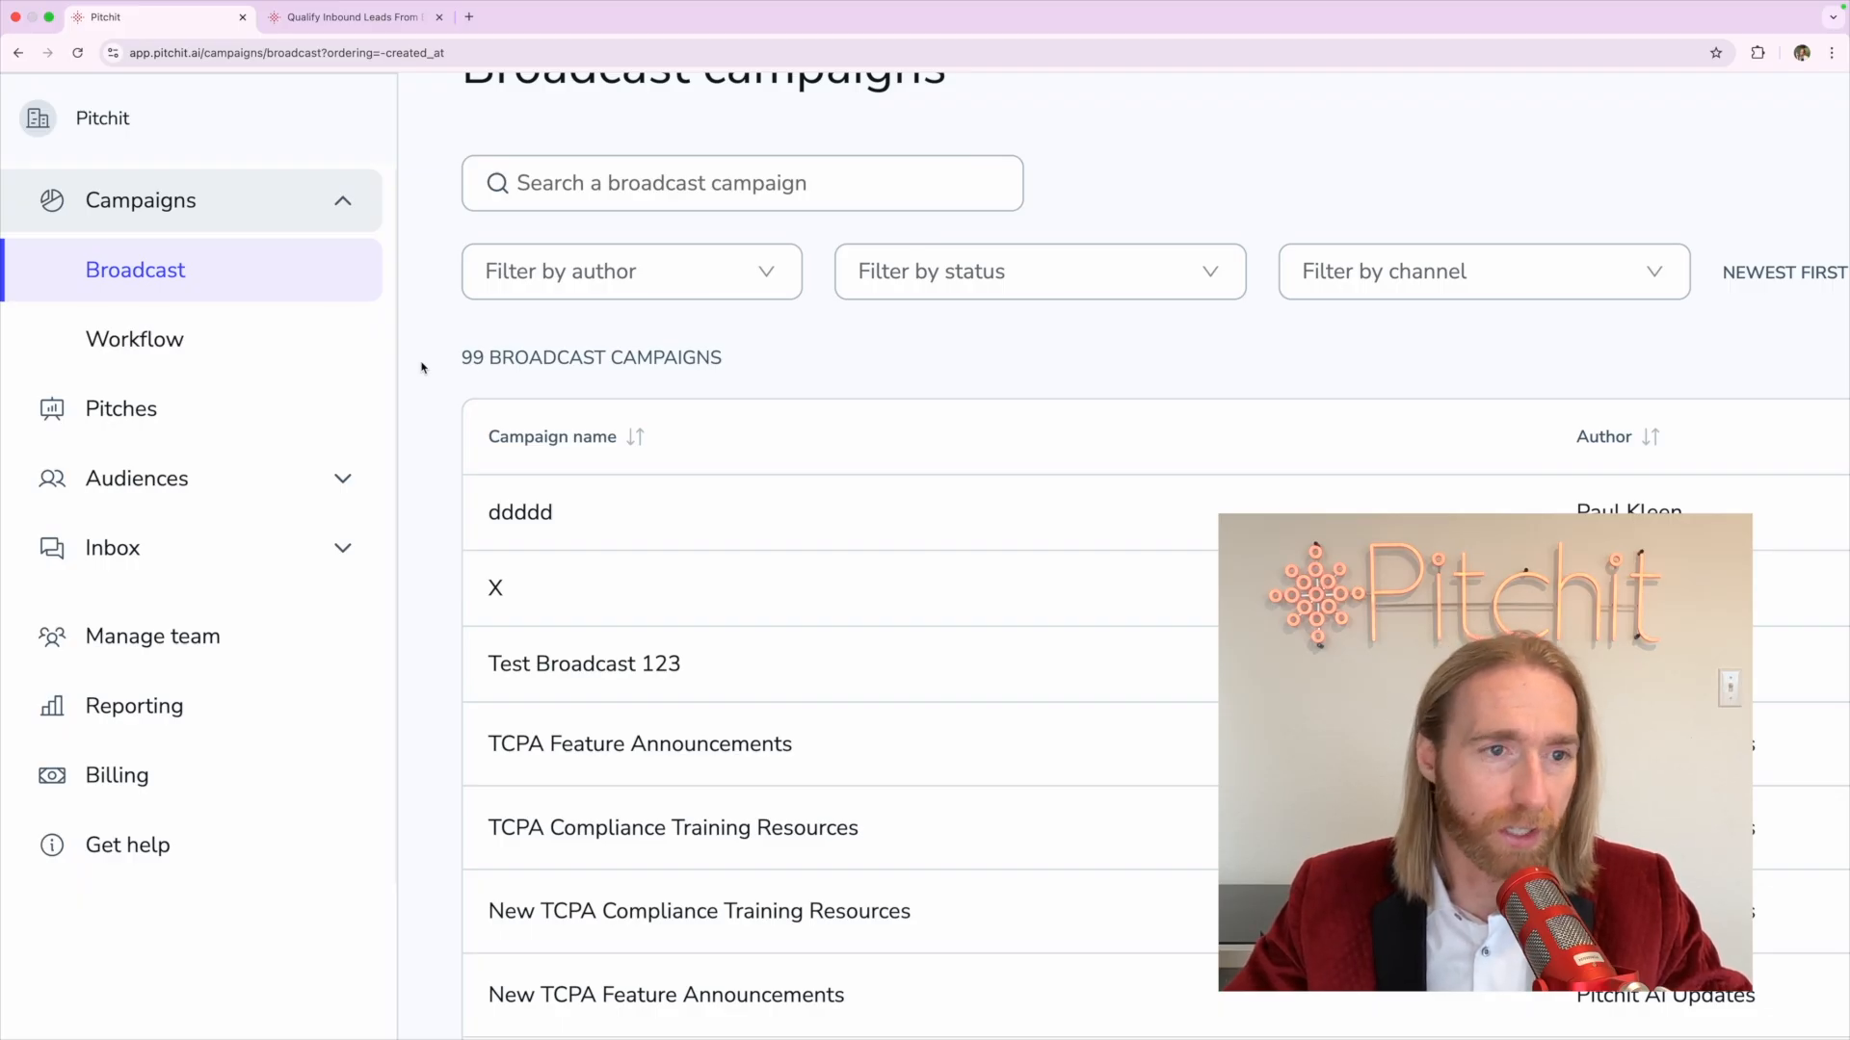
pyautogui.click(343, 27)
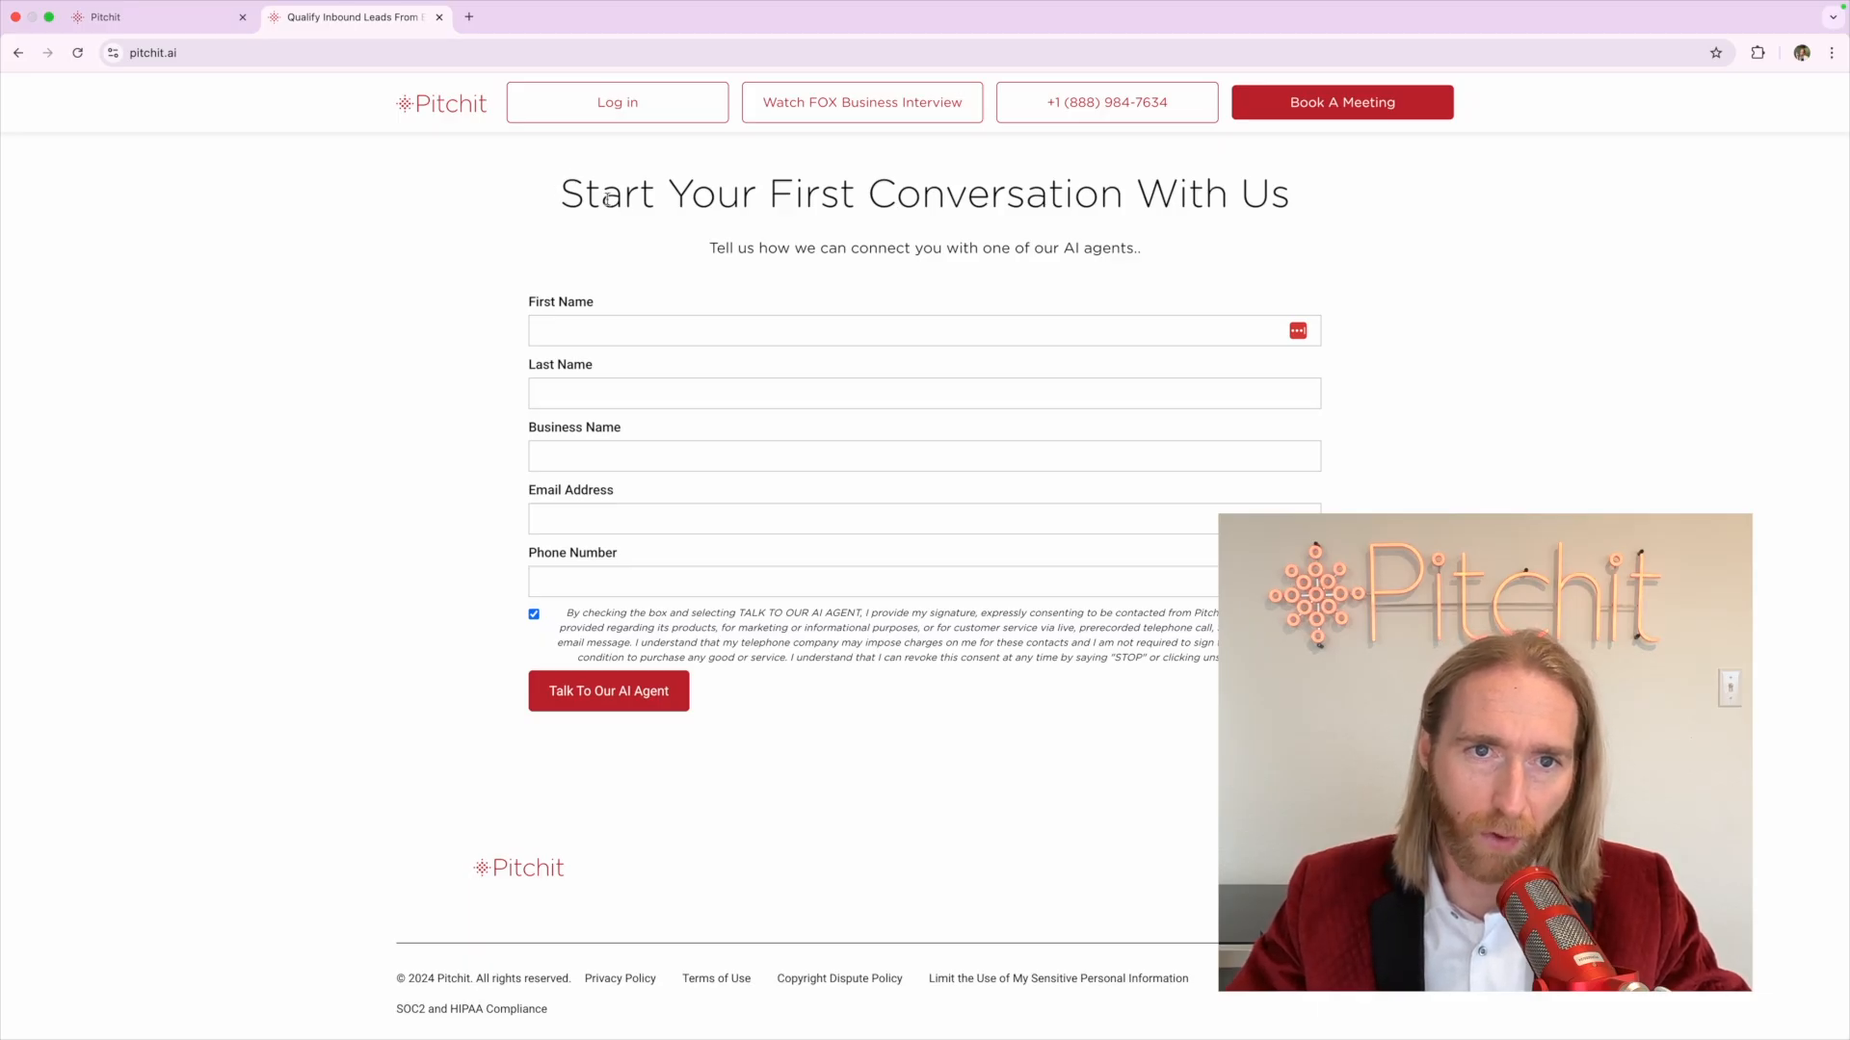
pyautogui.click(135, 18)
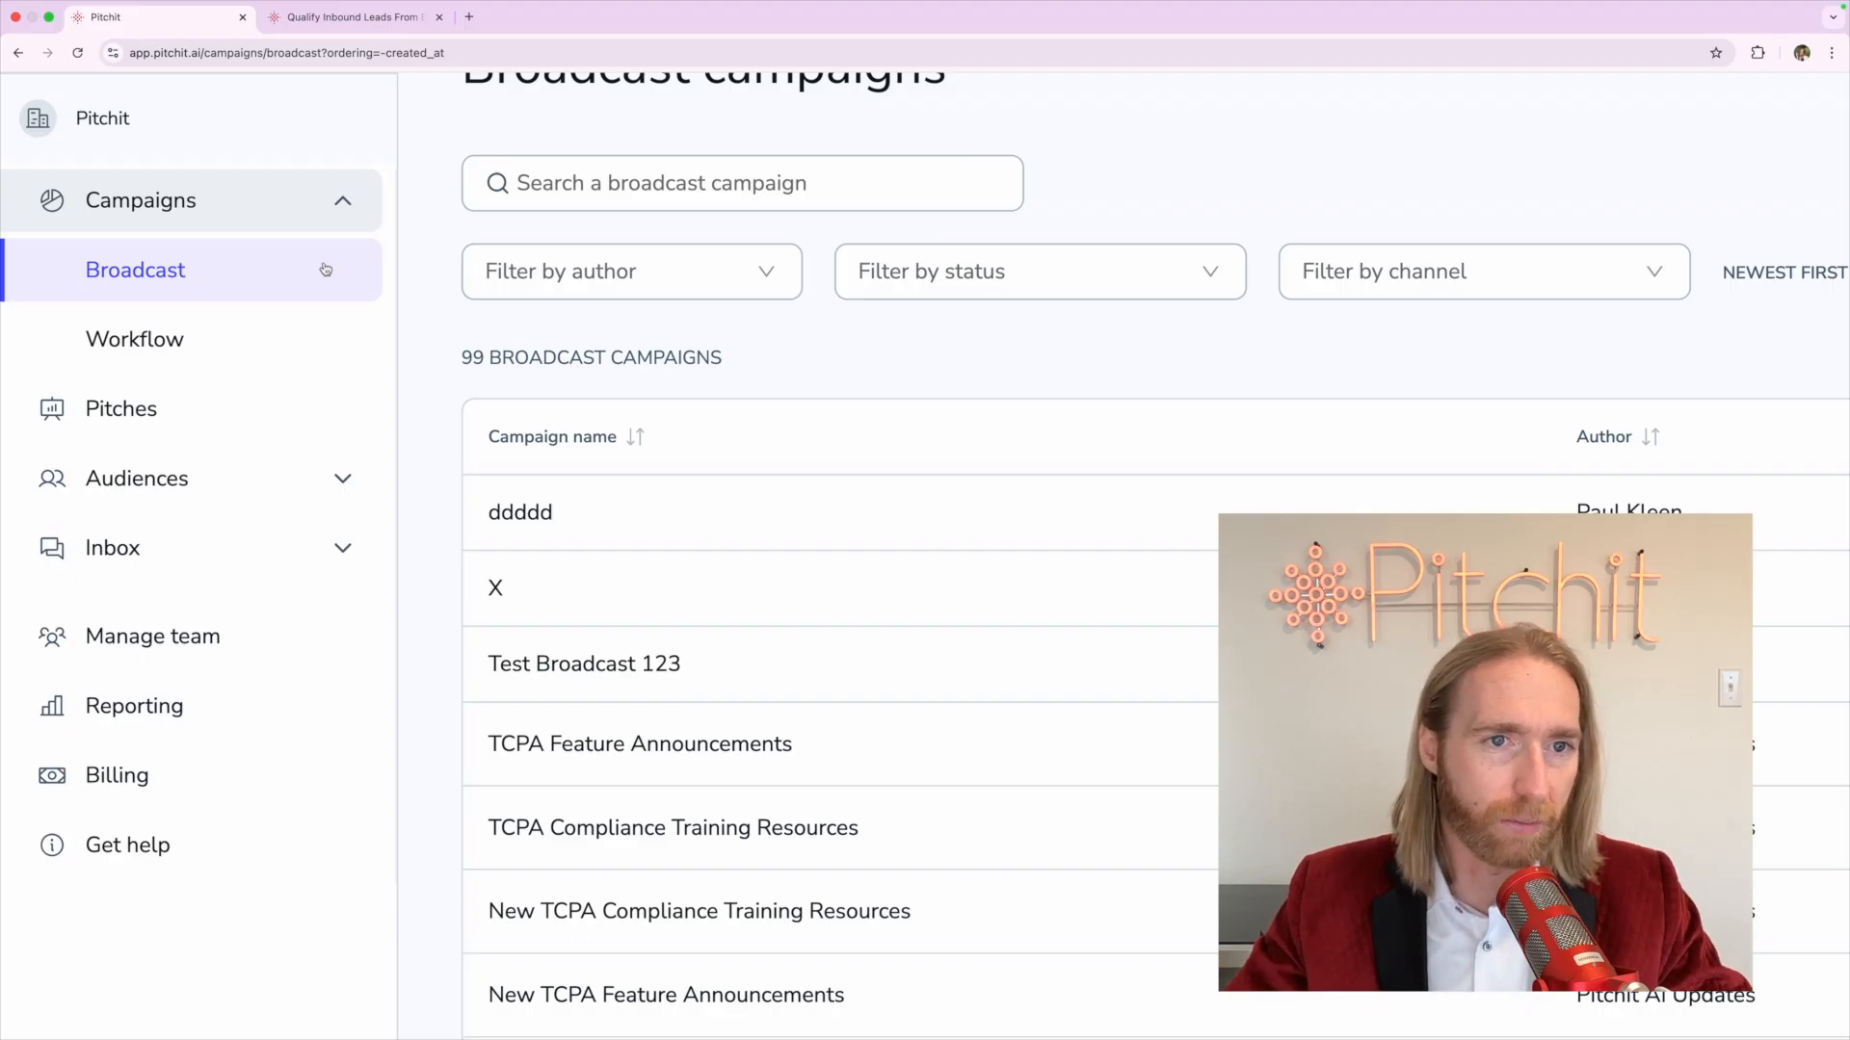
pyautogui.scroll(-5, 307, 263)
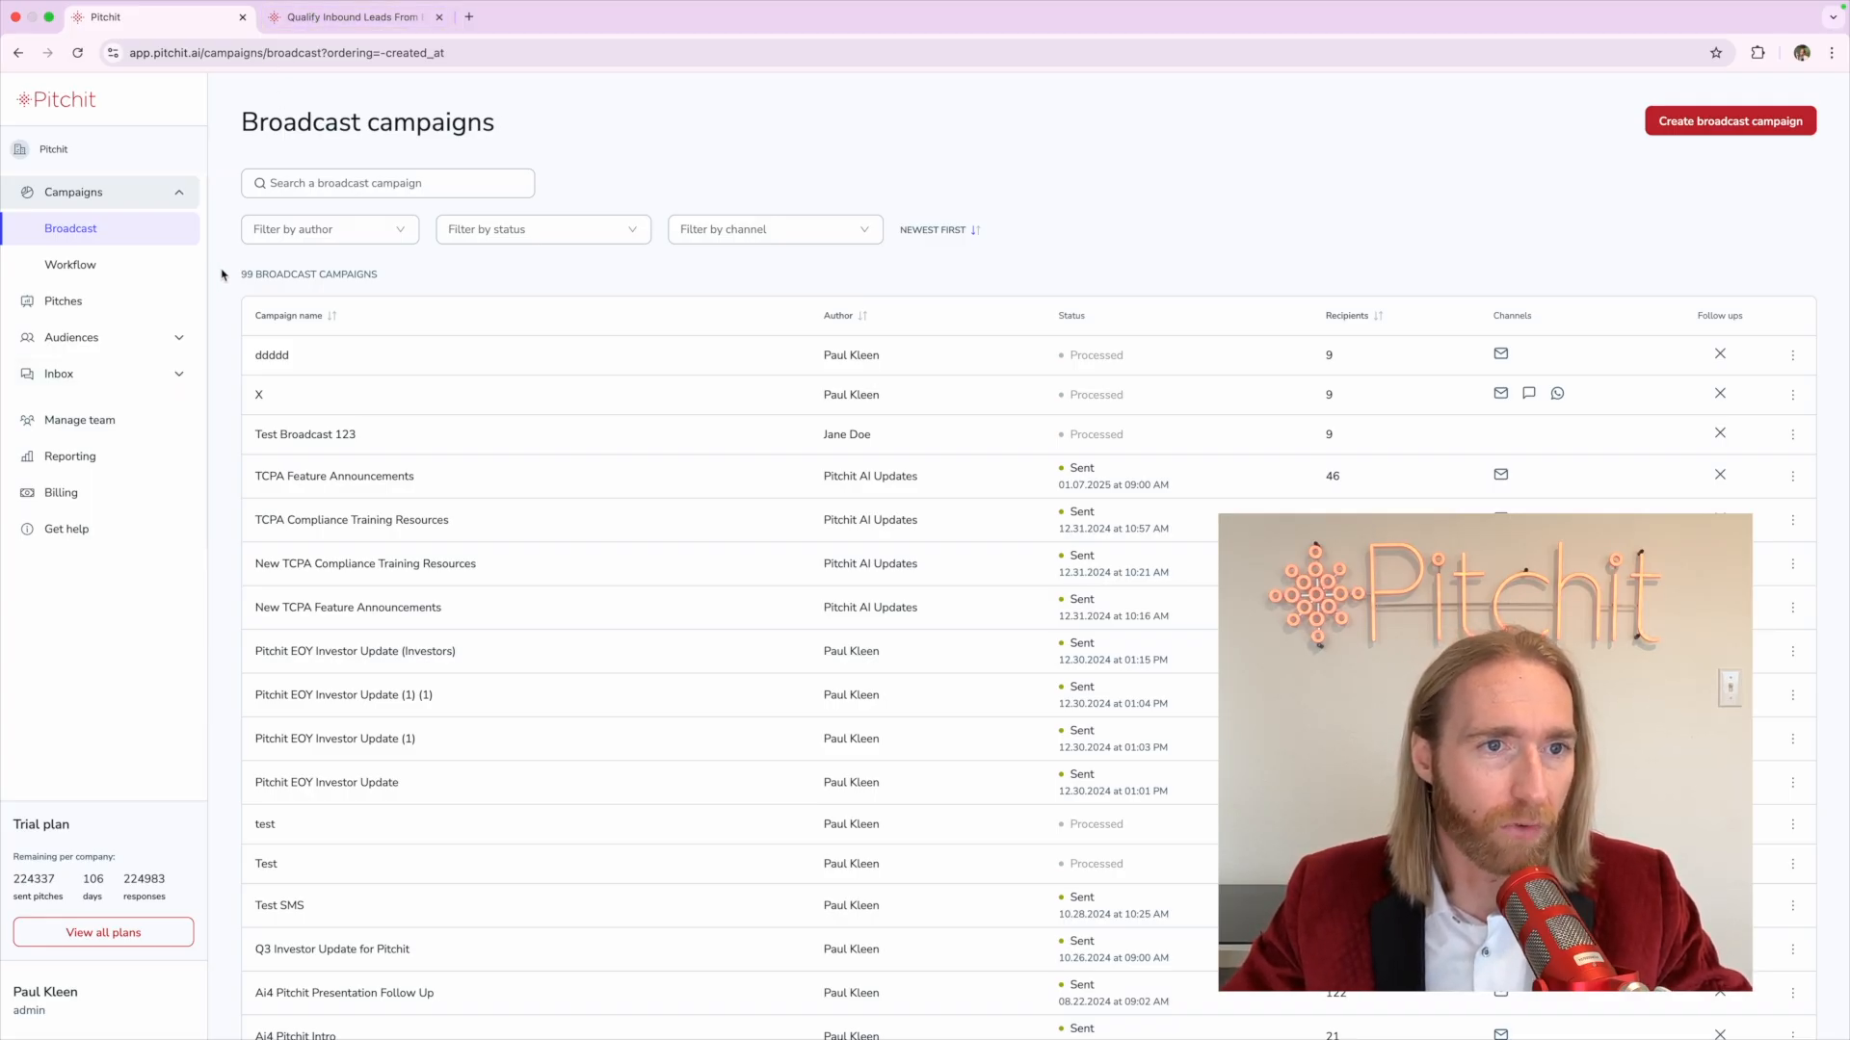
# Return to the workflow campaigns list and review it alongside the website's contact form
pyautogui.click(129, 268)
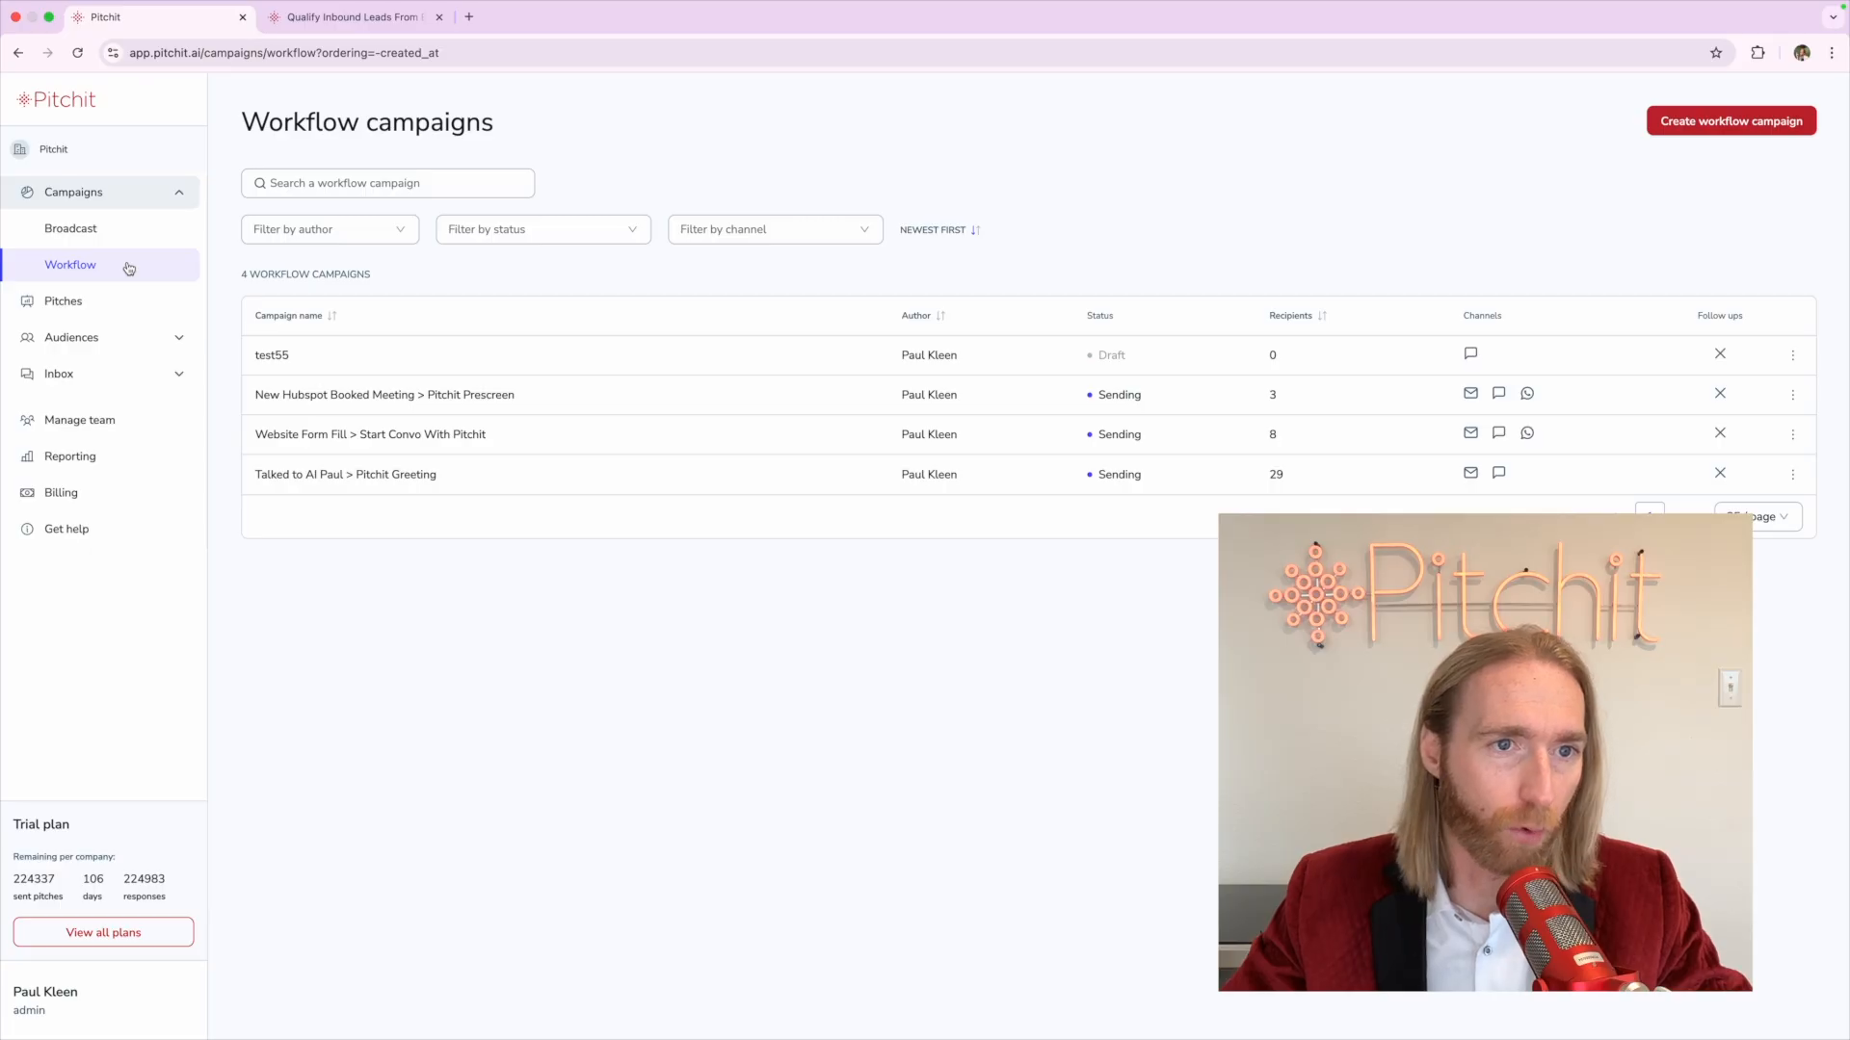
pyautogui.click(317, 17)
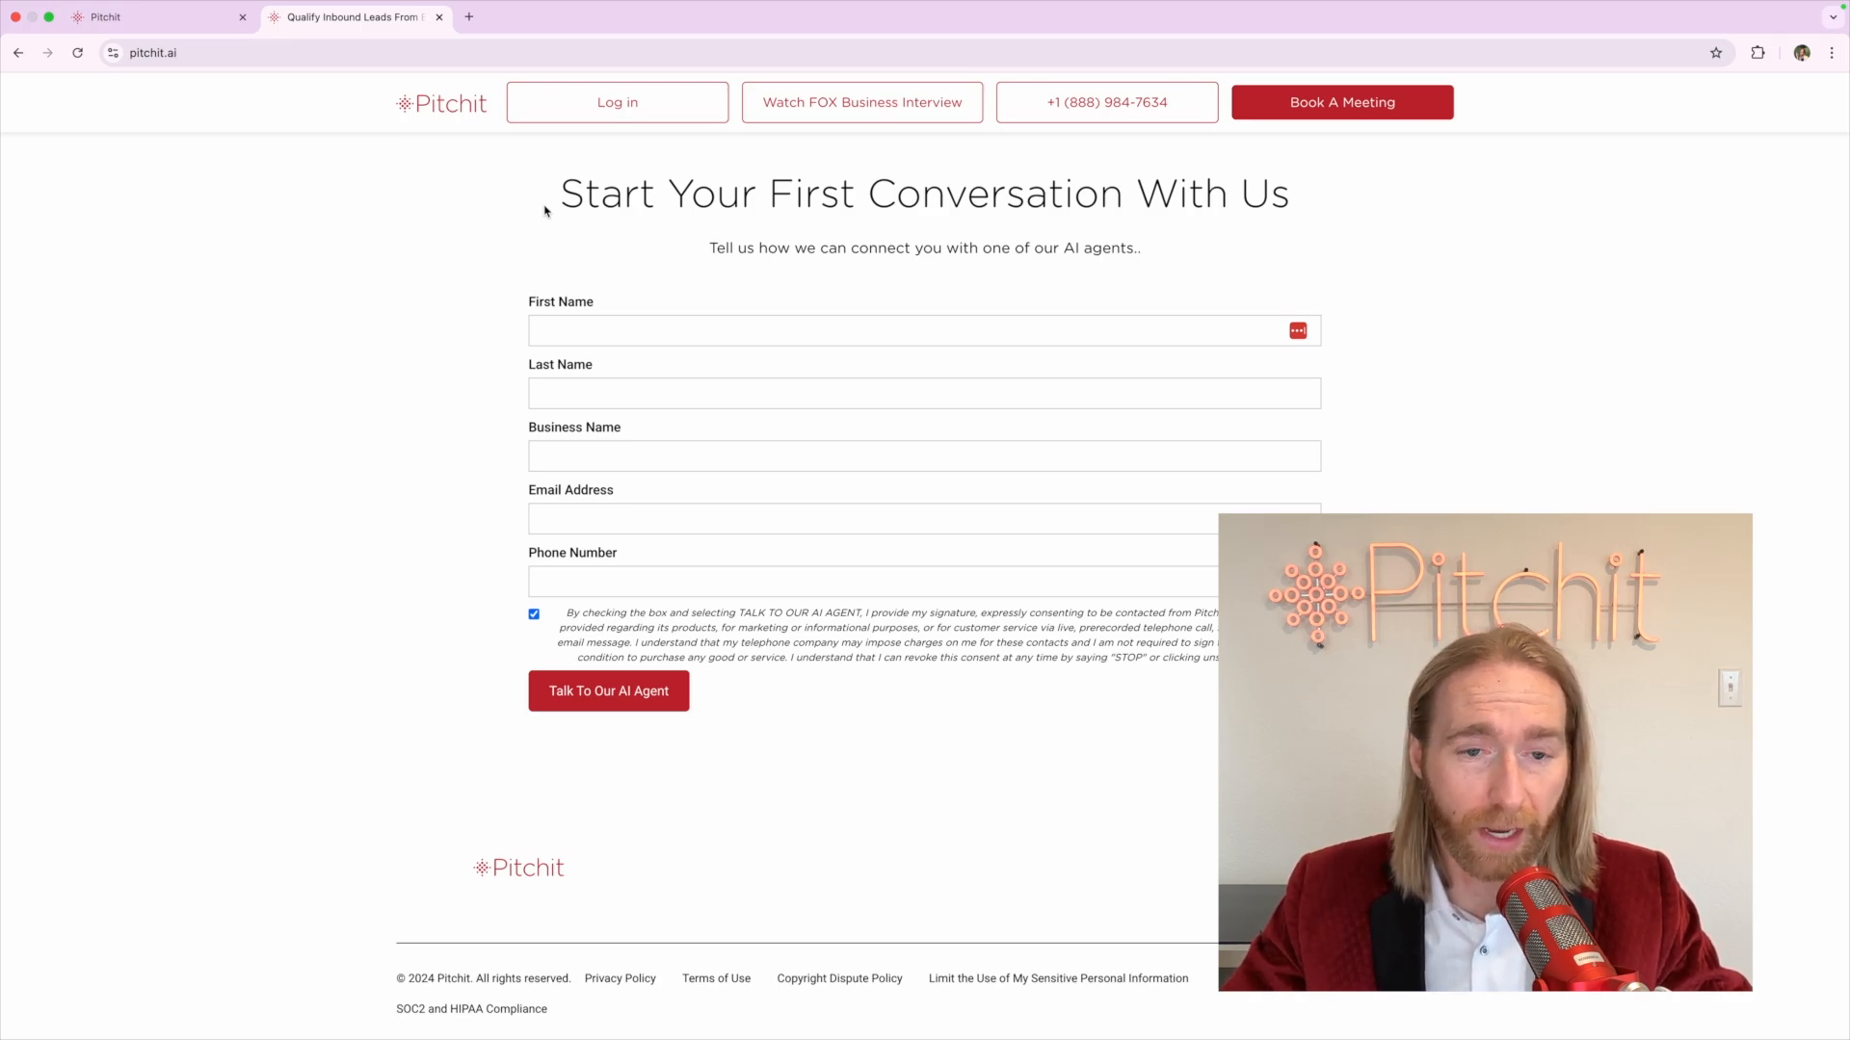
pyautogui.click(192, 17)
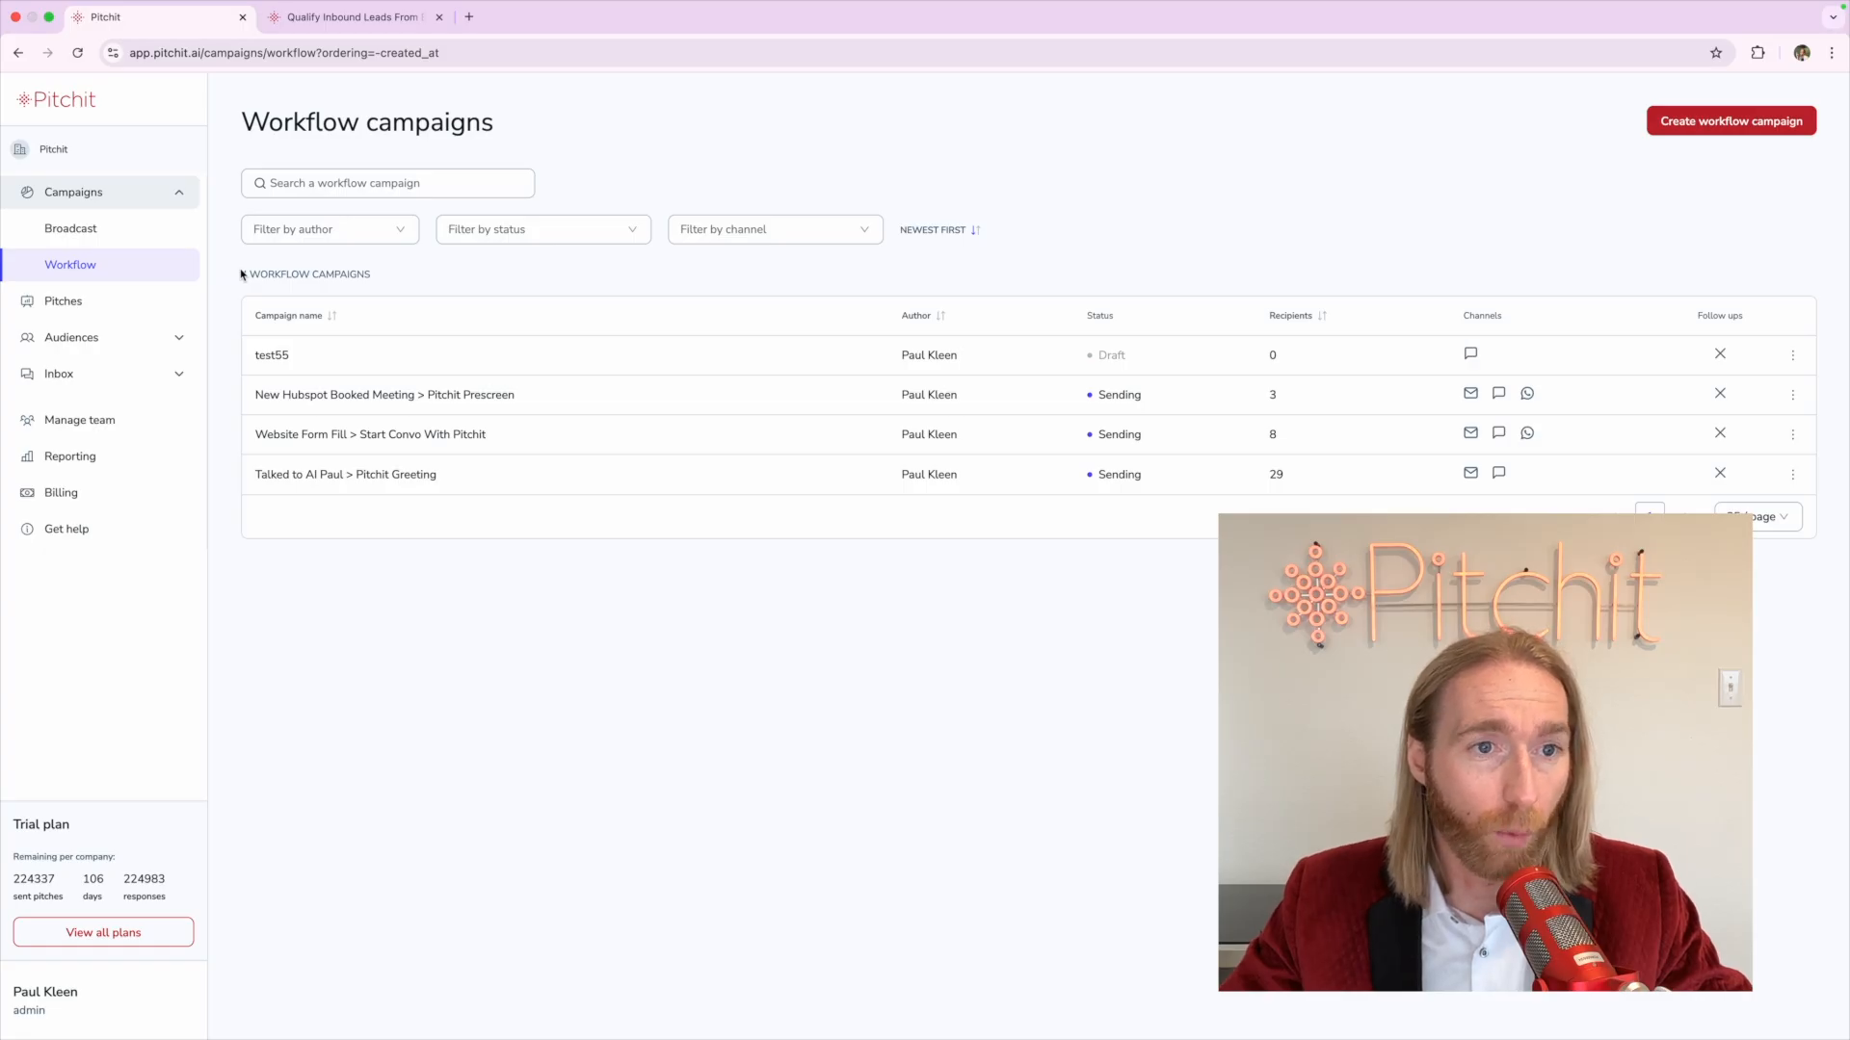
pyautogui.moveTo(248, 274); pyautogui.dragTo(390, 272)
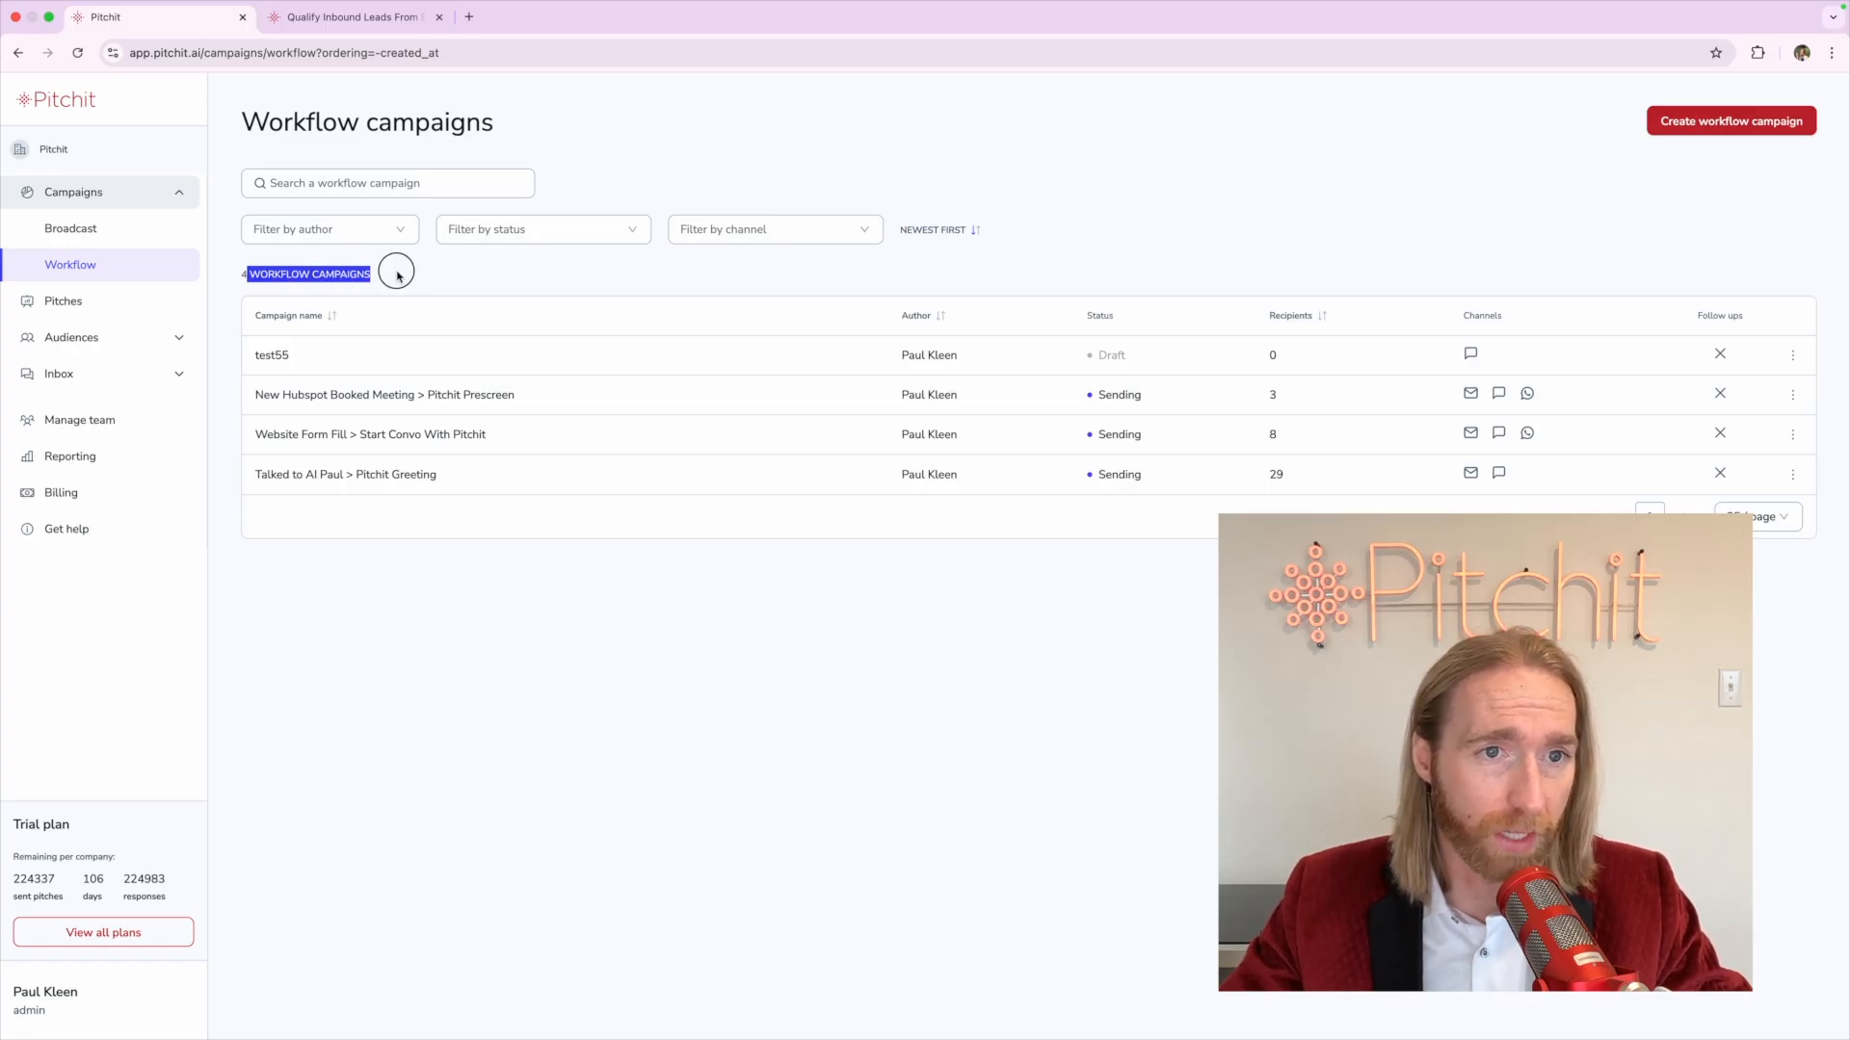
pyautogui.click(274, 274)
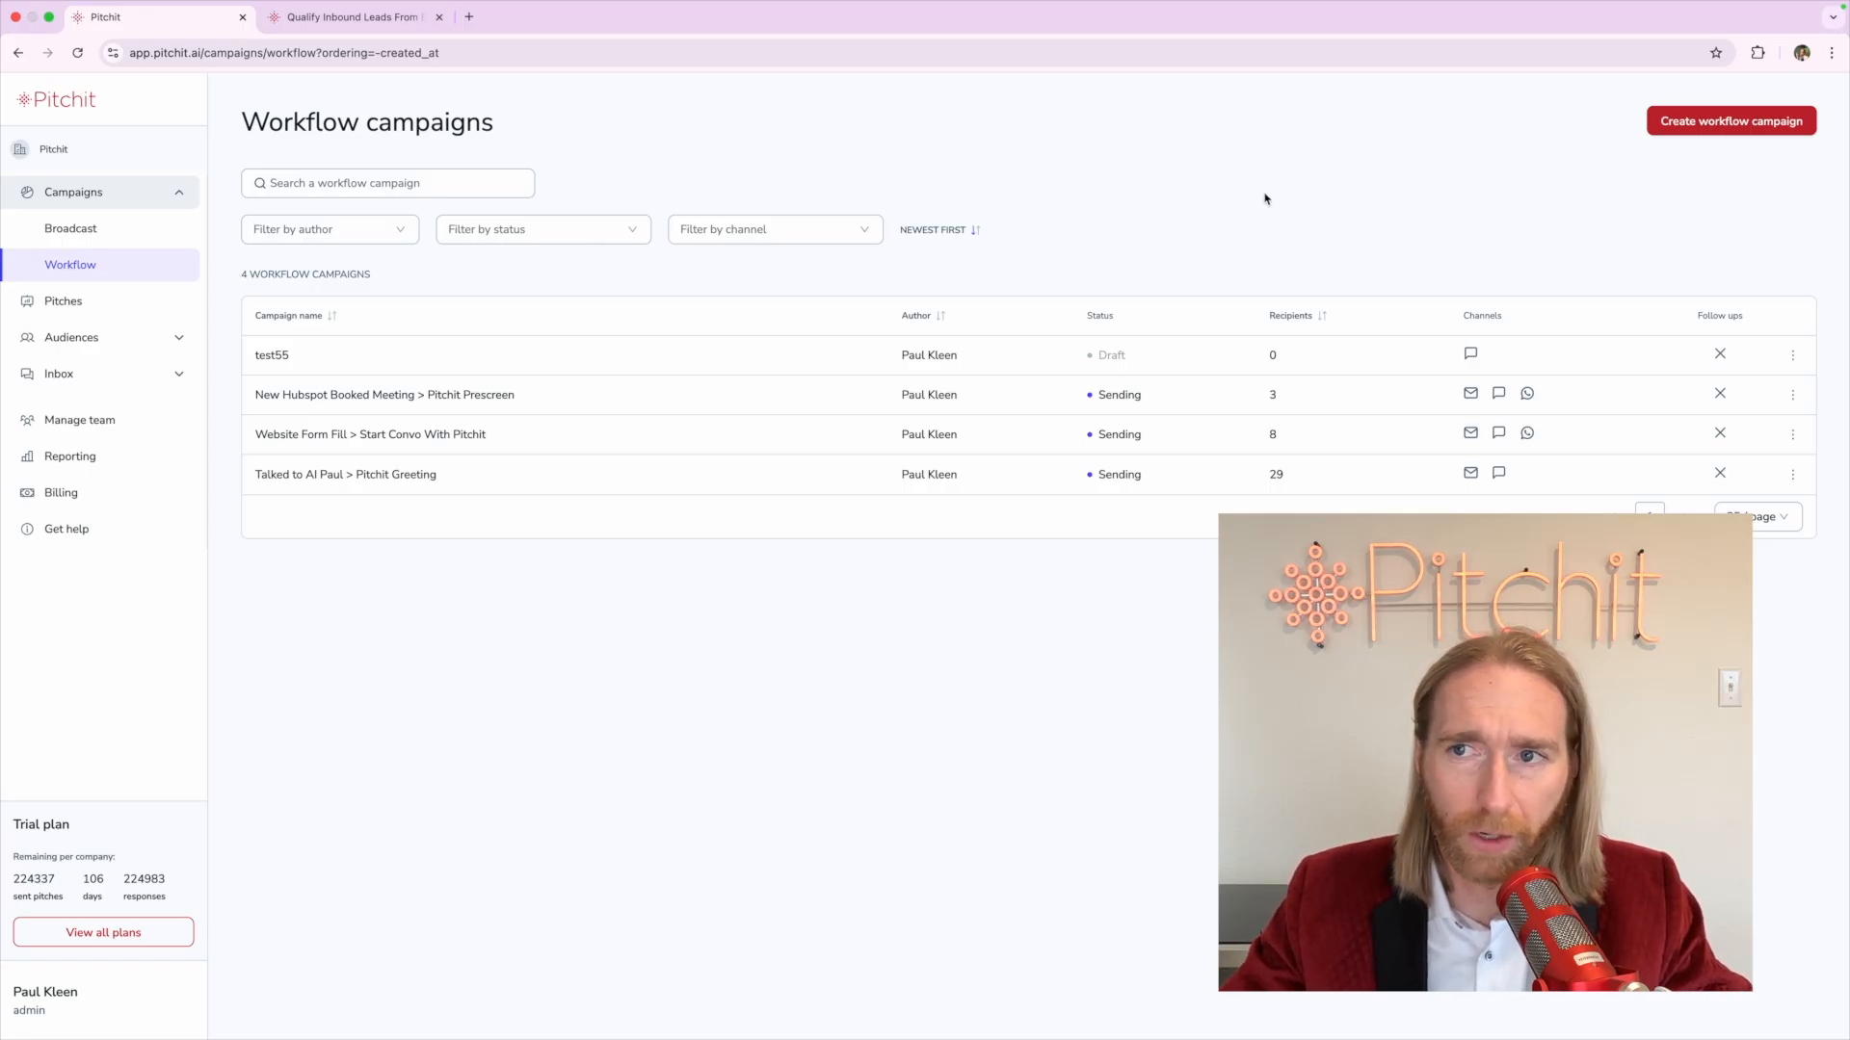
# Create a new workflow campaign named "Pitchit Website Form Fill > Add Lead to Workflow"
pyautogui.click(1713, 127)
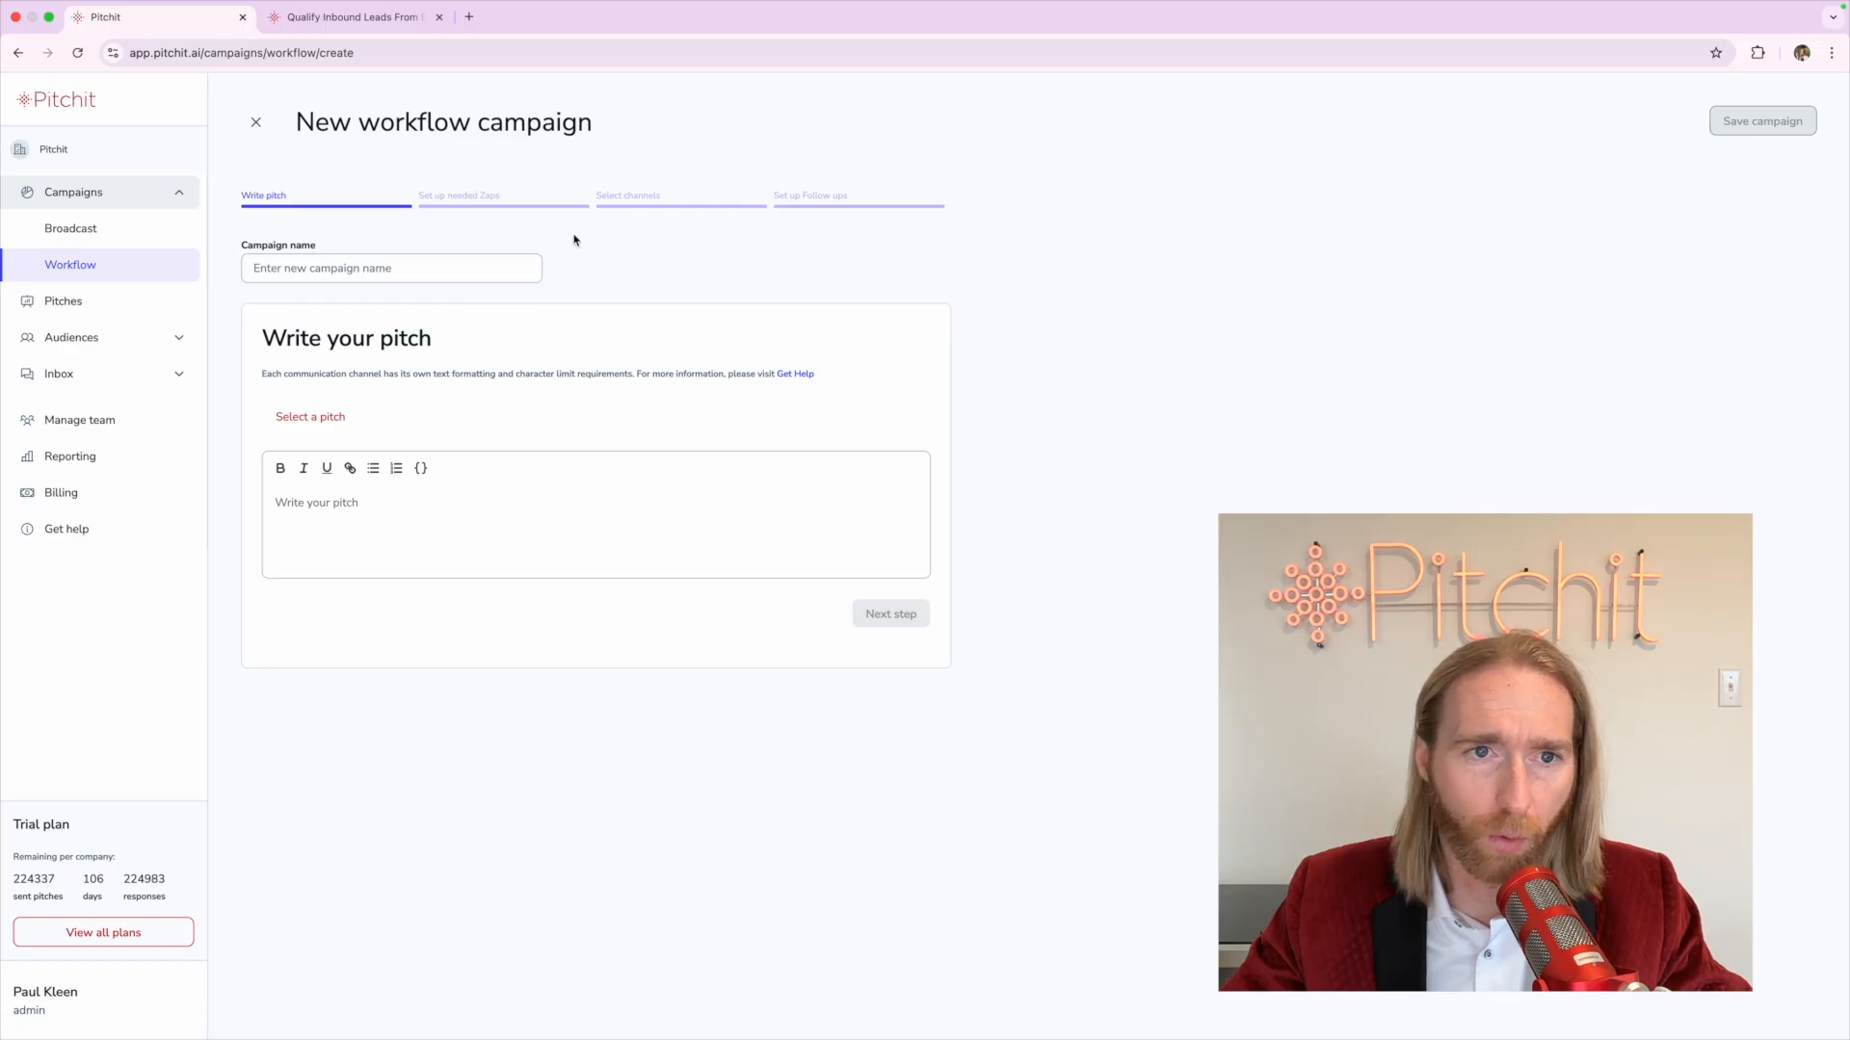
pyautogui.click(499, 273)
pyautogui.write('Pit')
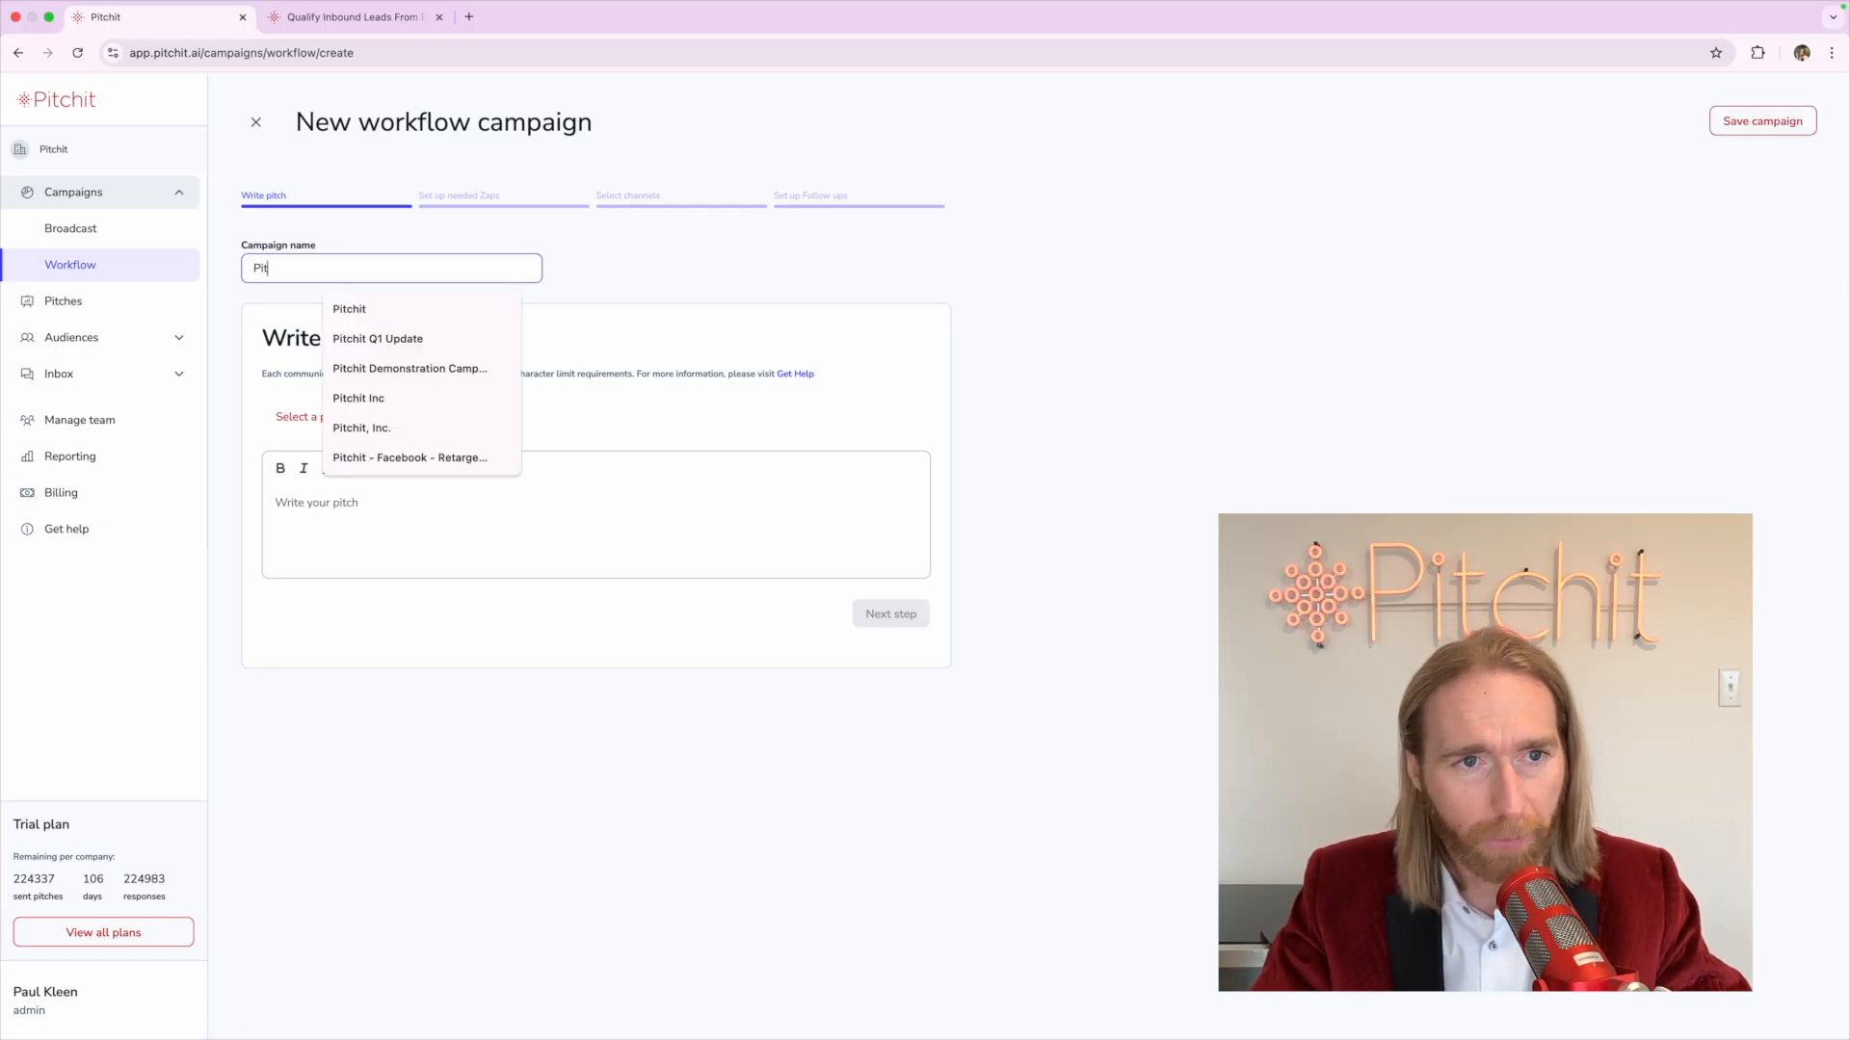
pyautogui.write('chit Website For')
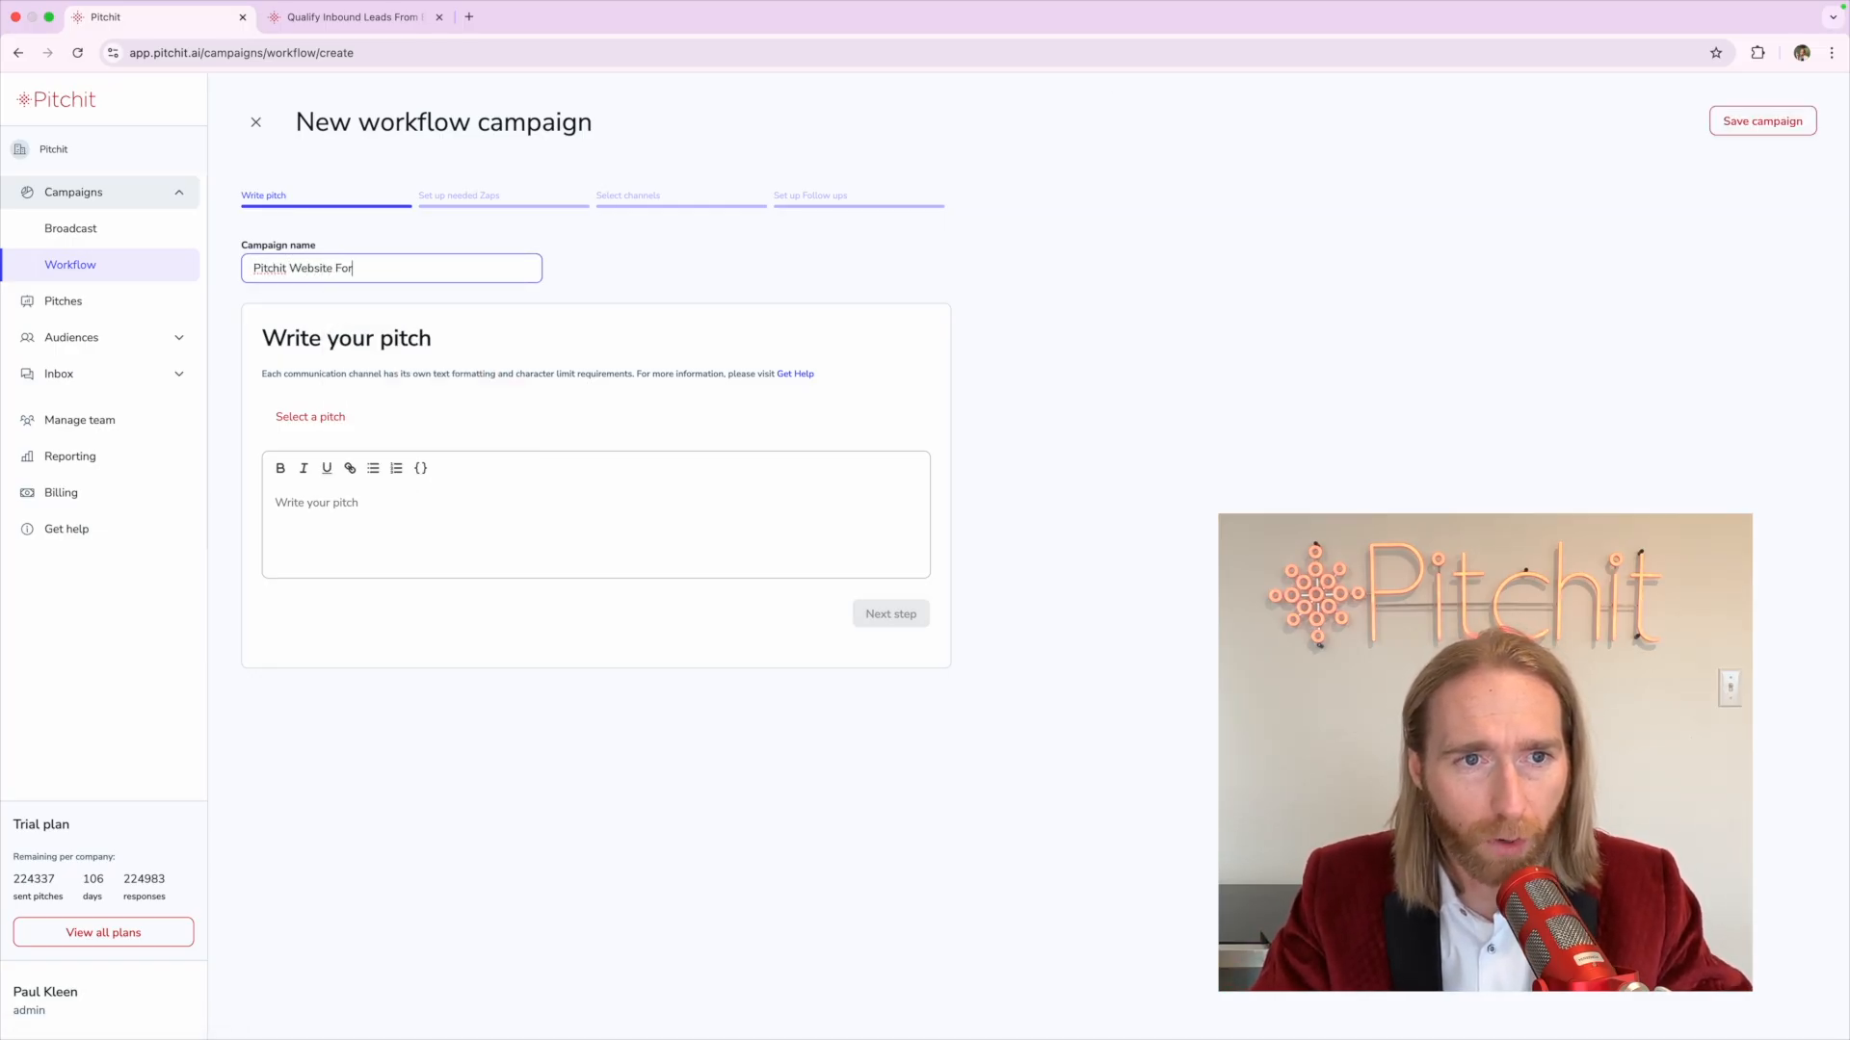
pyautogui.write('m Fill > ')
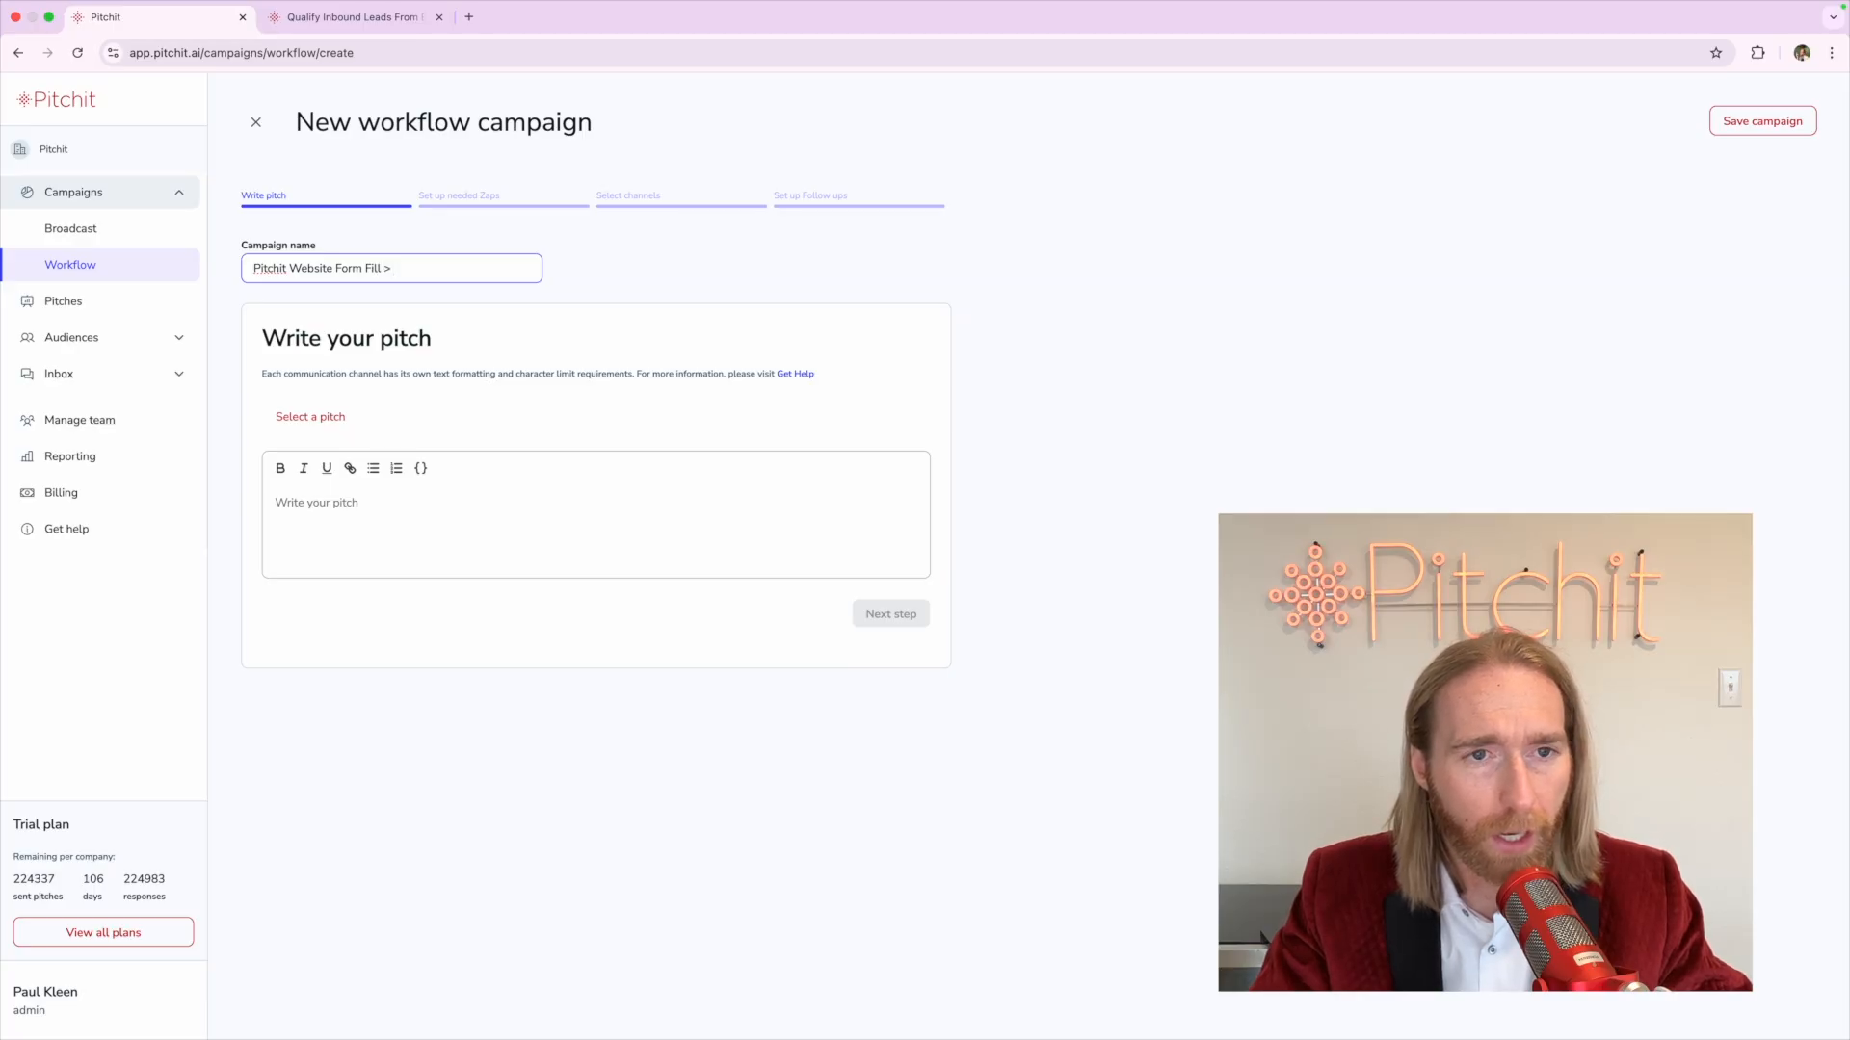
pyautogui.write('Add Lead to Workflow')
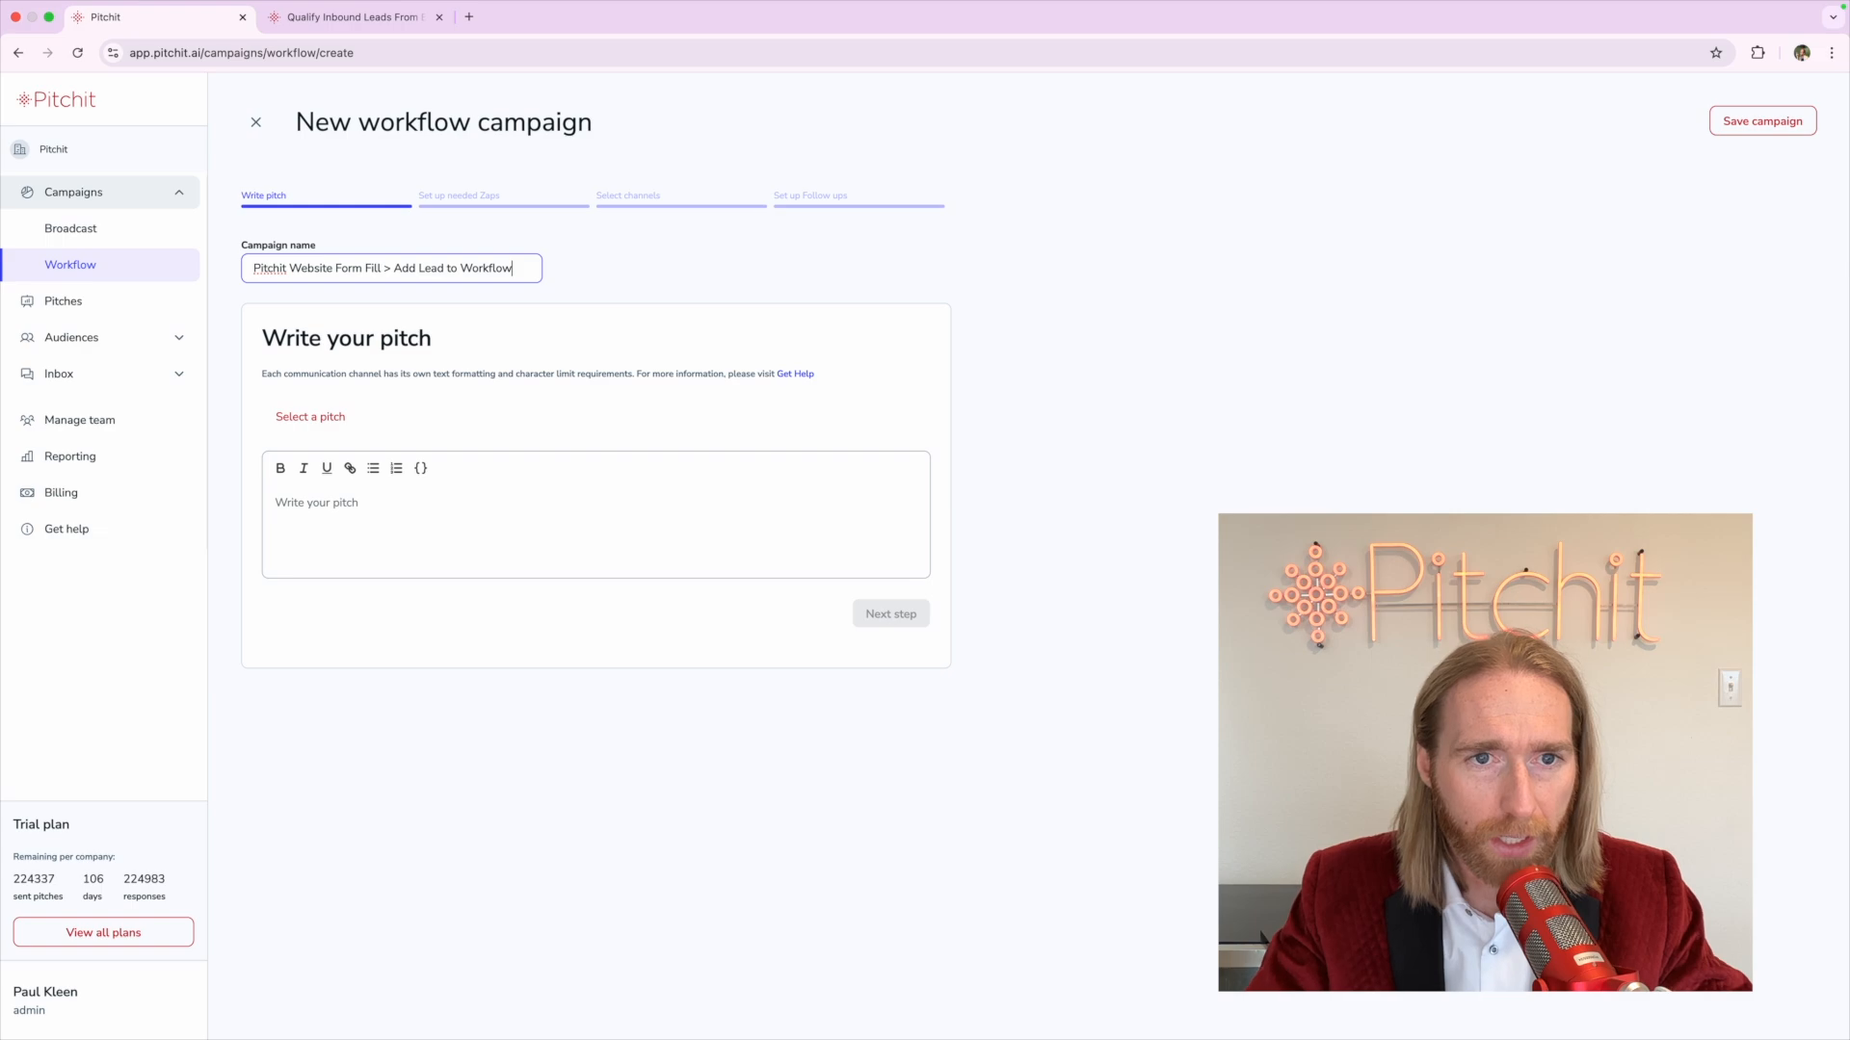
pyautogui.tripleClick(488, 273)
pyautogui.click(555, 274)
# Use the saved pitch "T-Mobile - Form Fills" as the campaign's message and continue to the Zap setup
pyautogui.click(391, 487)
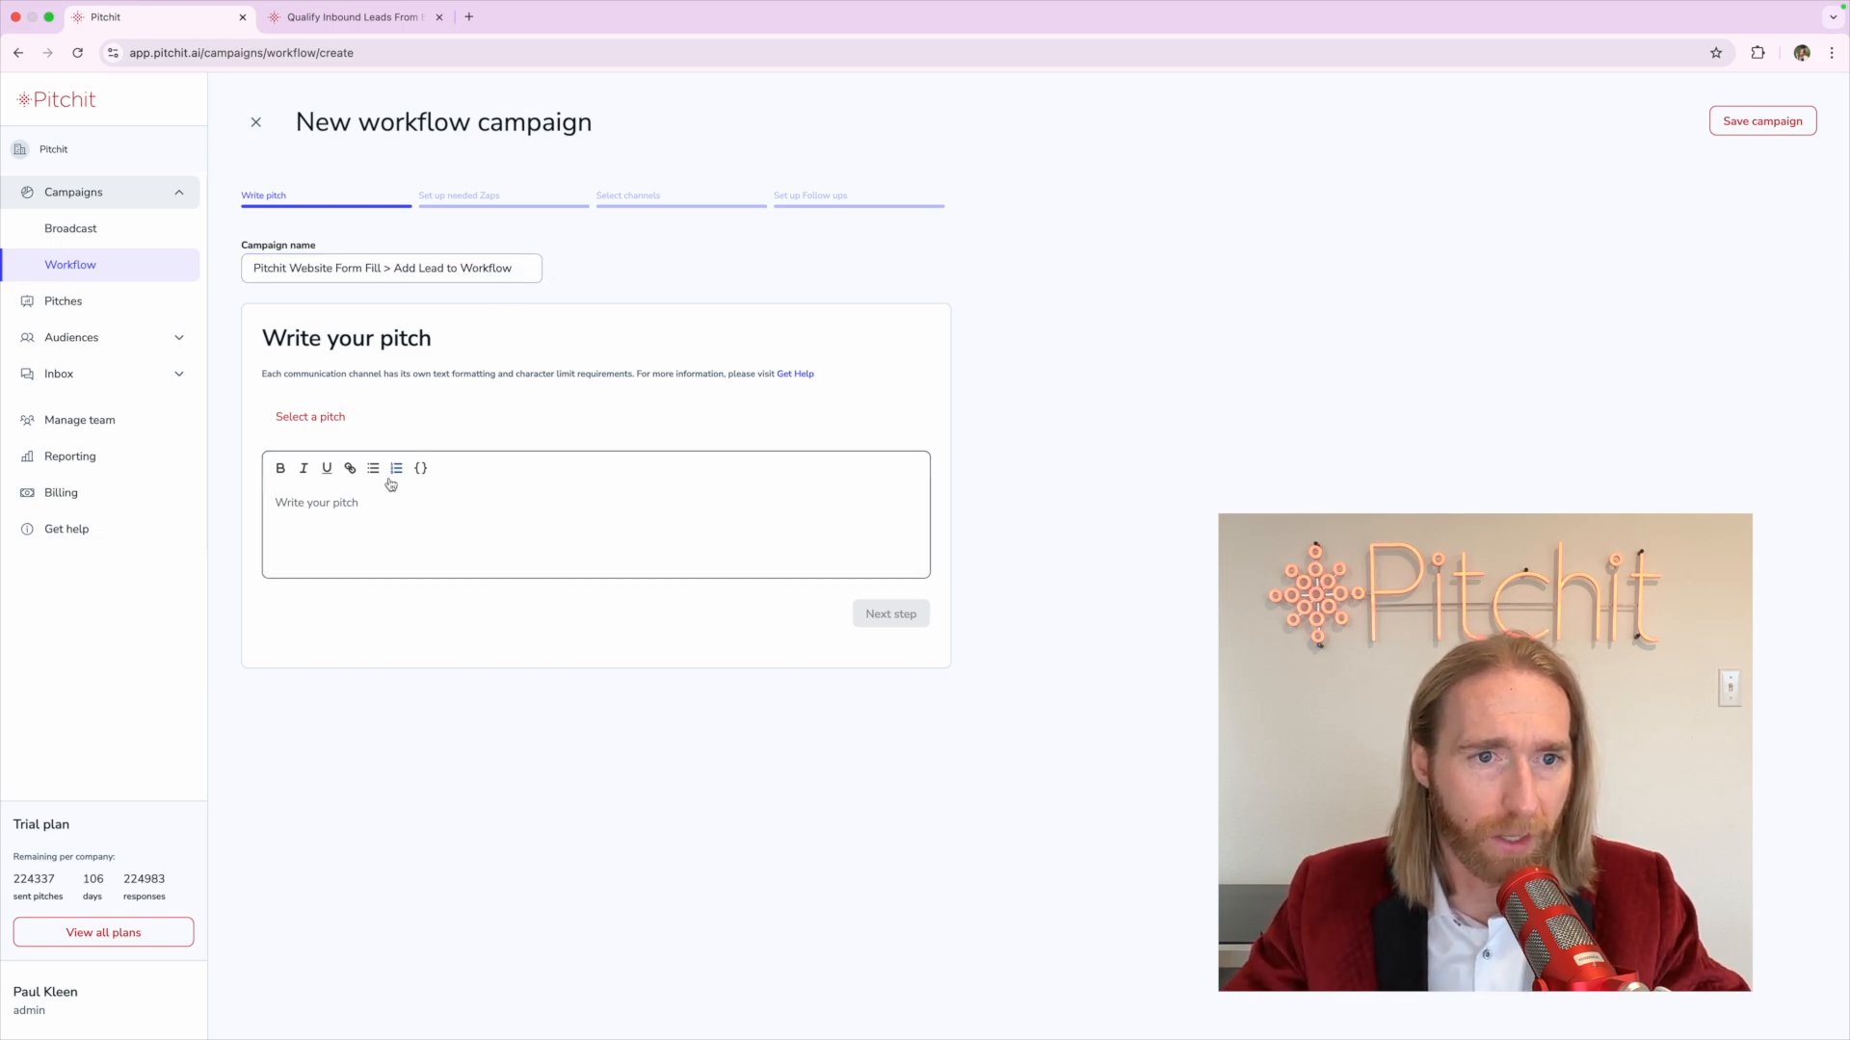
pyautogui.click(319, 427)
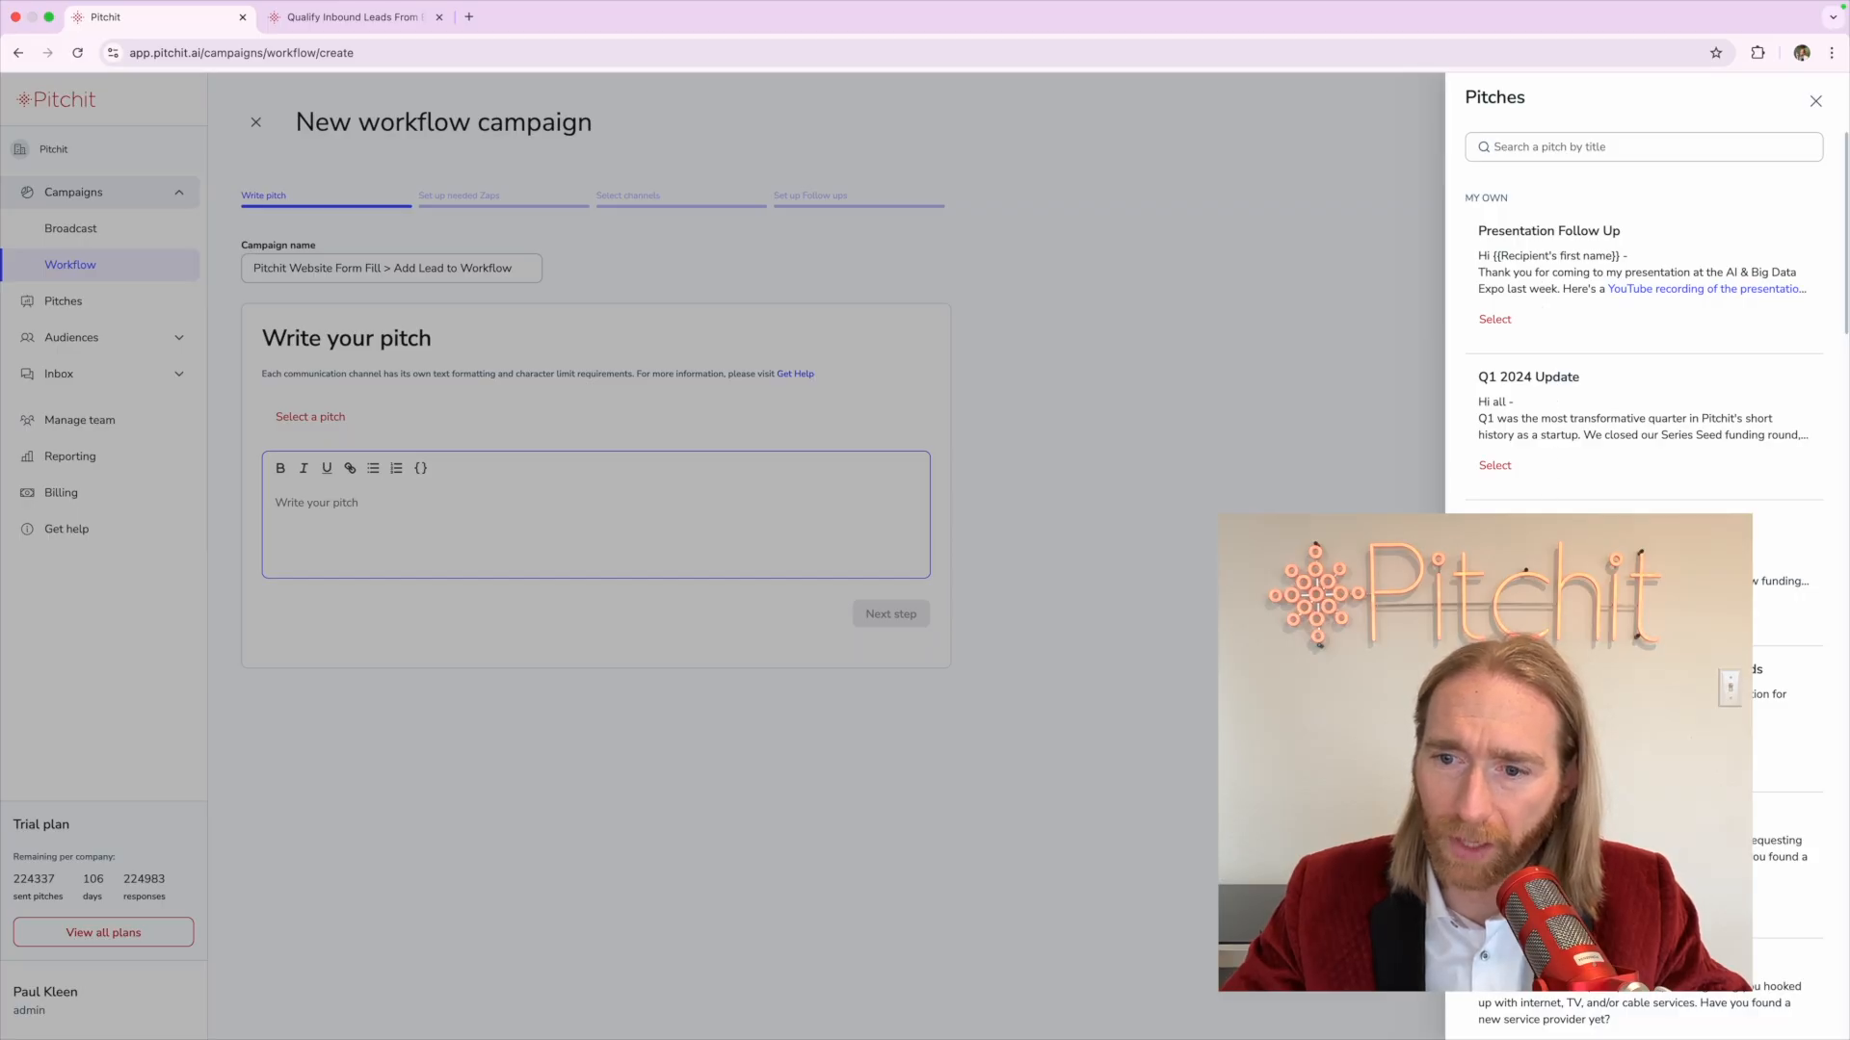
pyautogui.scroll(-5, 1643, 433)
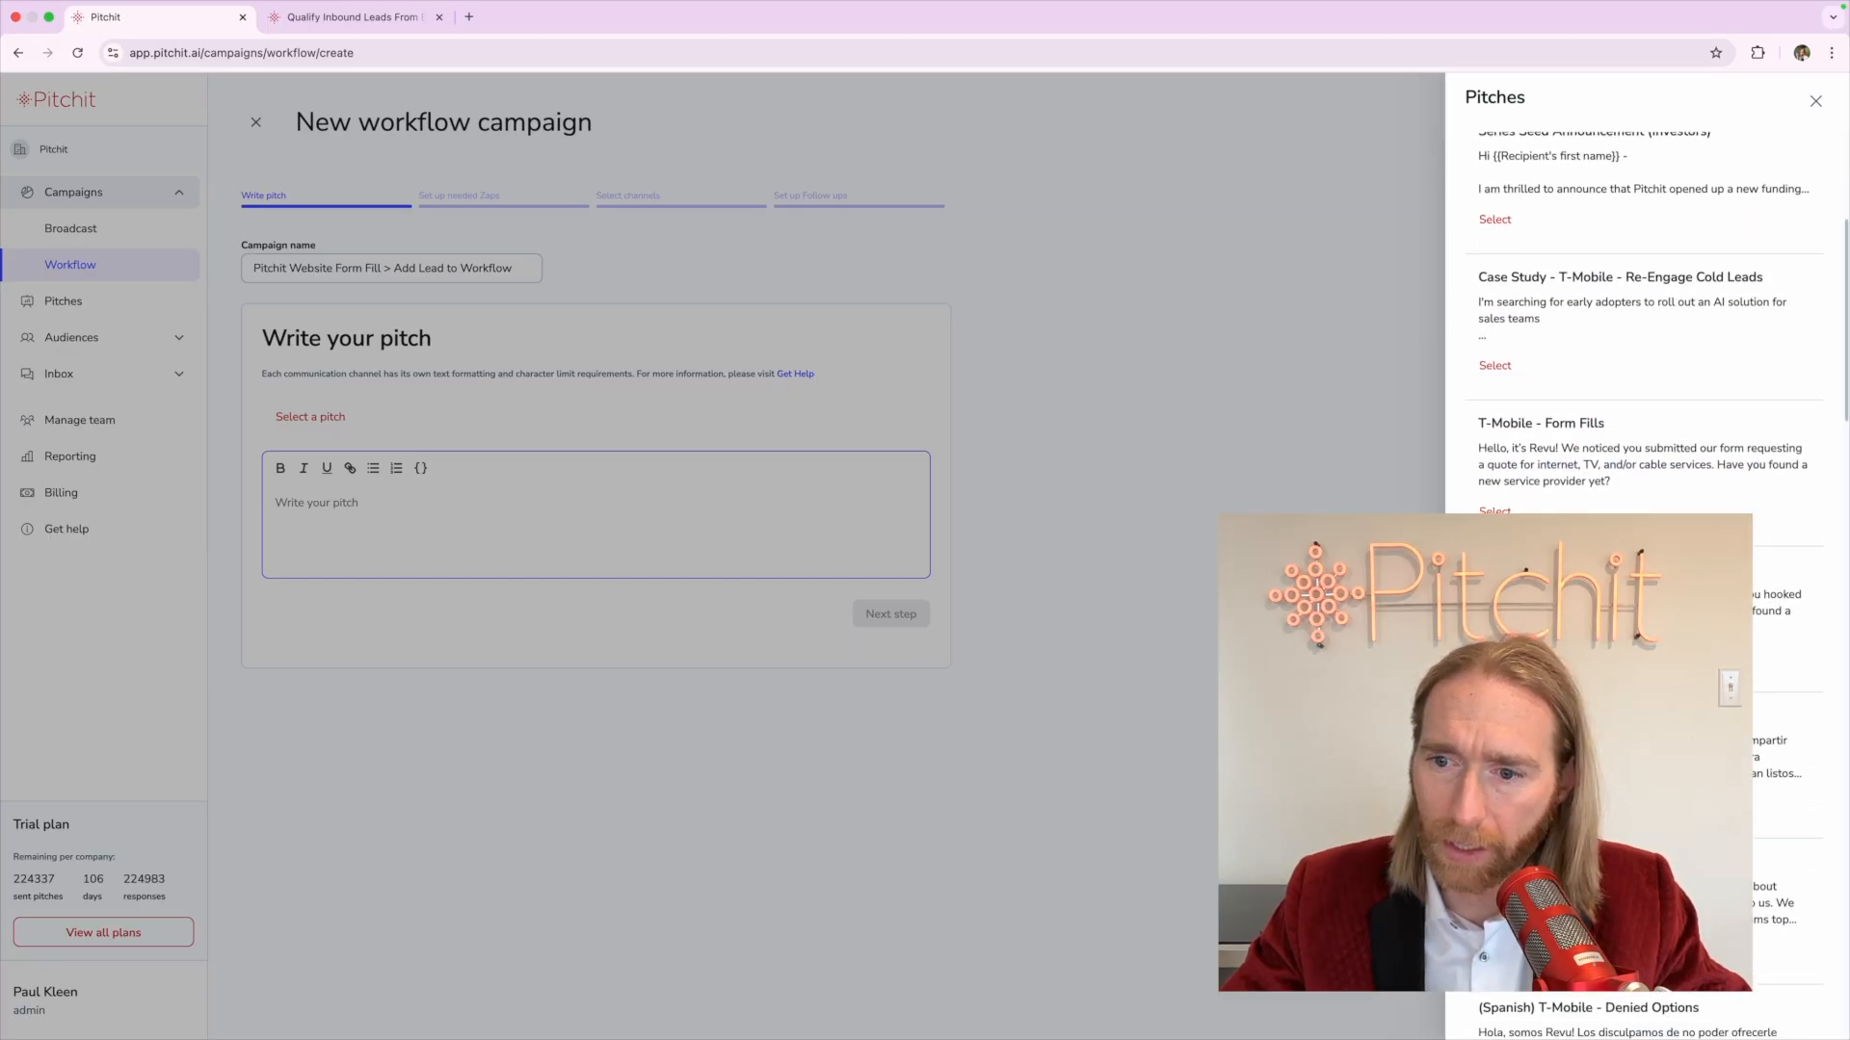
pyautogui.scroll(-3, 1498, 443)
pyautogui.scroll(1, 1498, 443)
pyautogui.click(1498, 442)
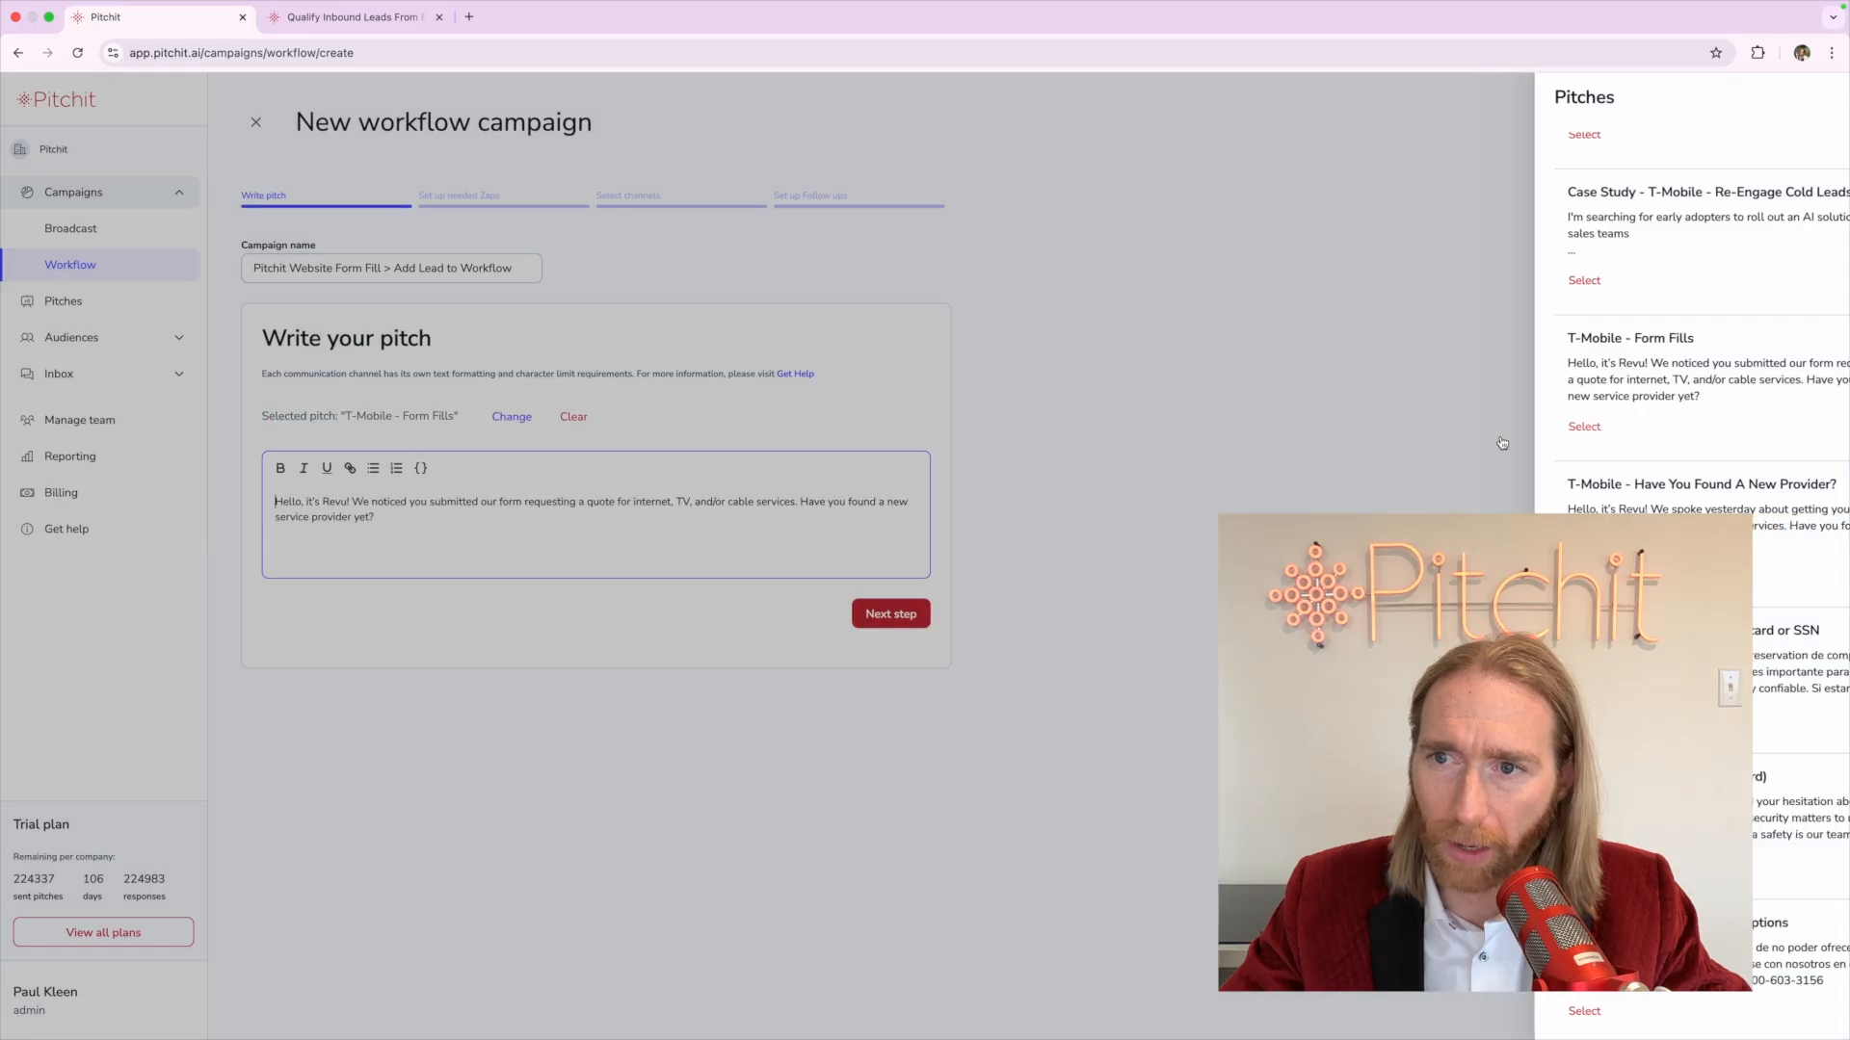
pyautogui.click(891, 615)
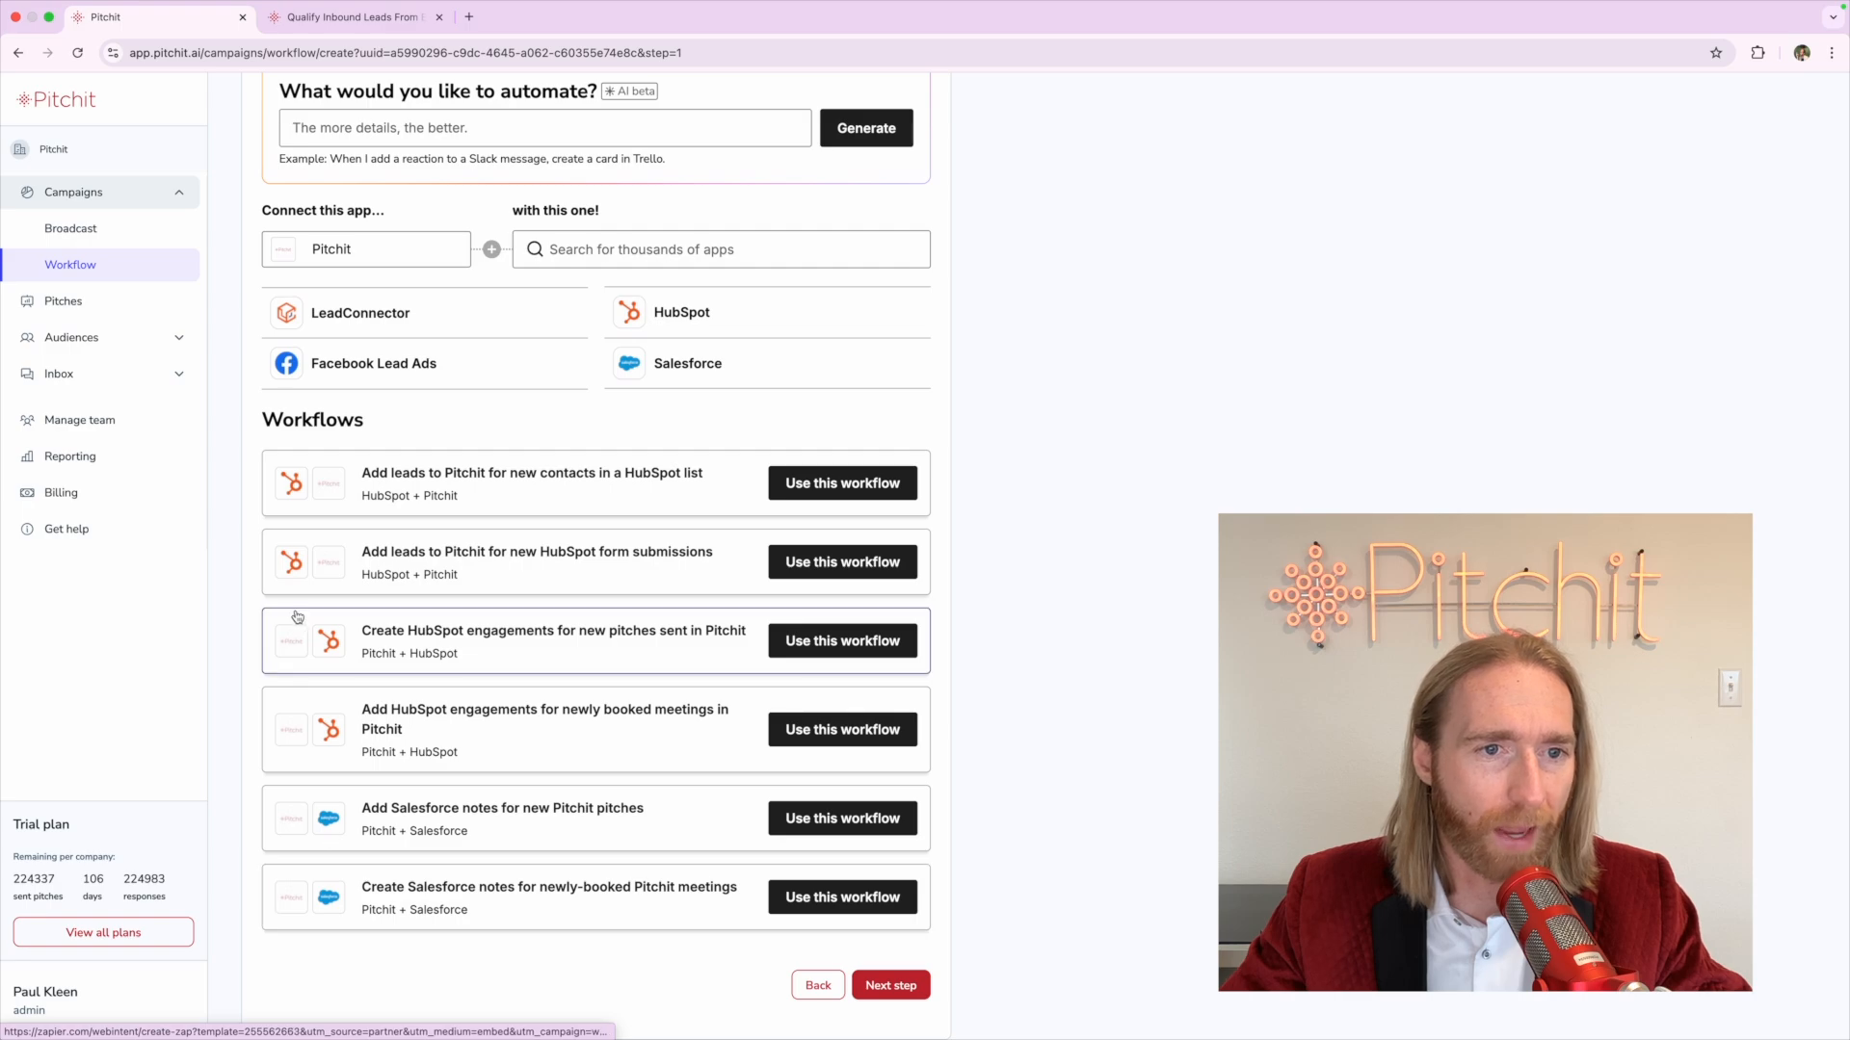
# Continue past the Zap setup and enable WhatsApp, Email and SMS as the campaign's communication channels
pyautogui.click(903, 991)
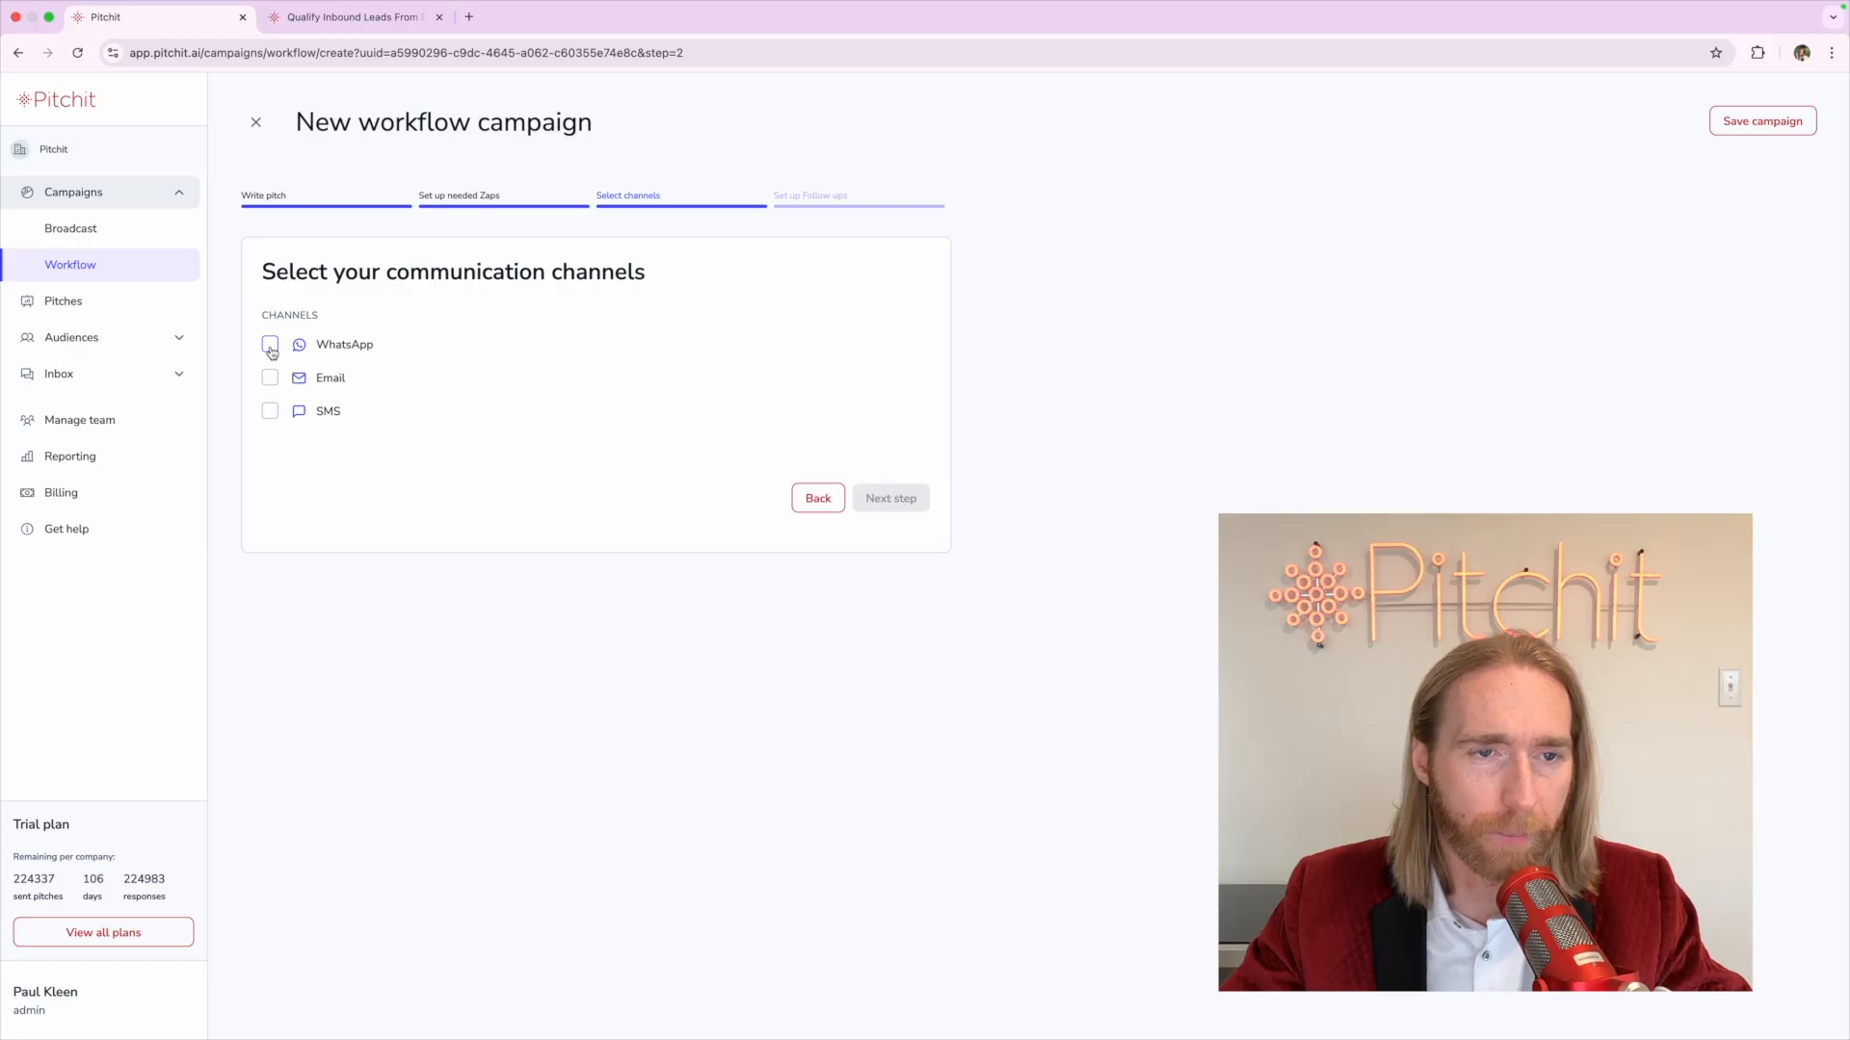
pyautogui.tripleClick(269, 273)
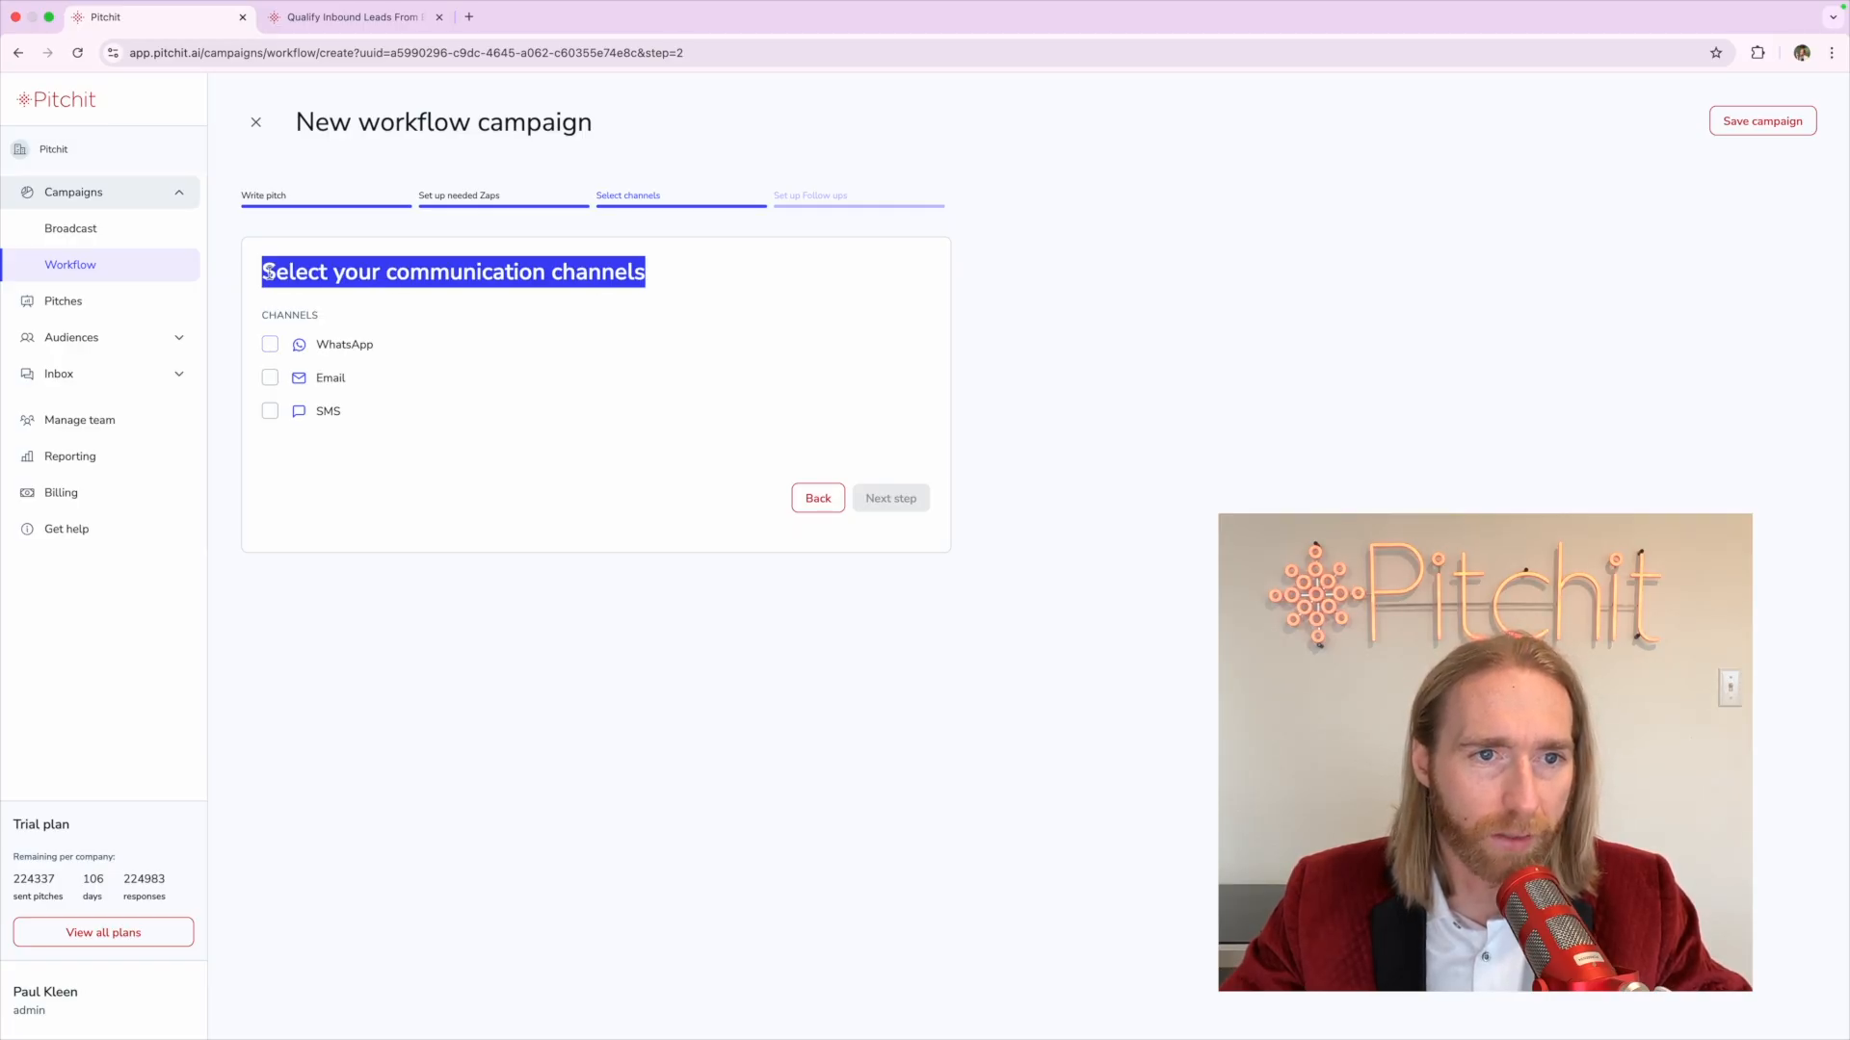
pyautogui.click(269, 272)
pyautogui.click(269, 344)
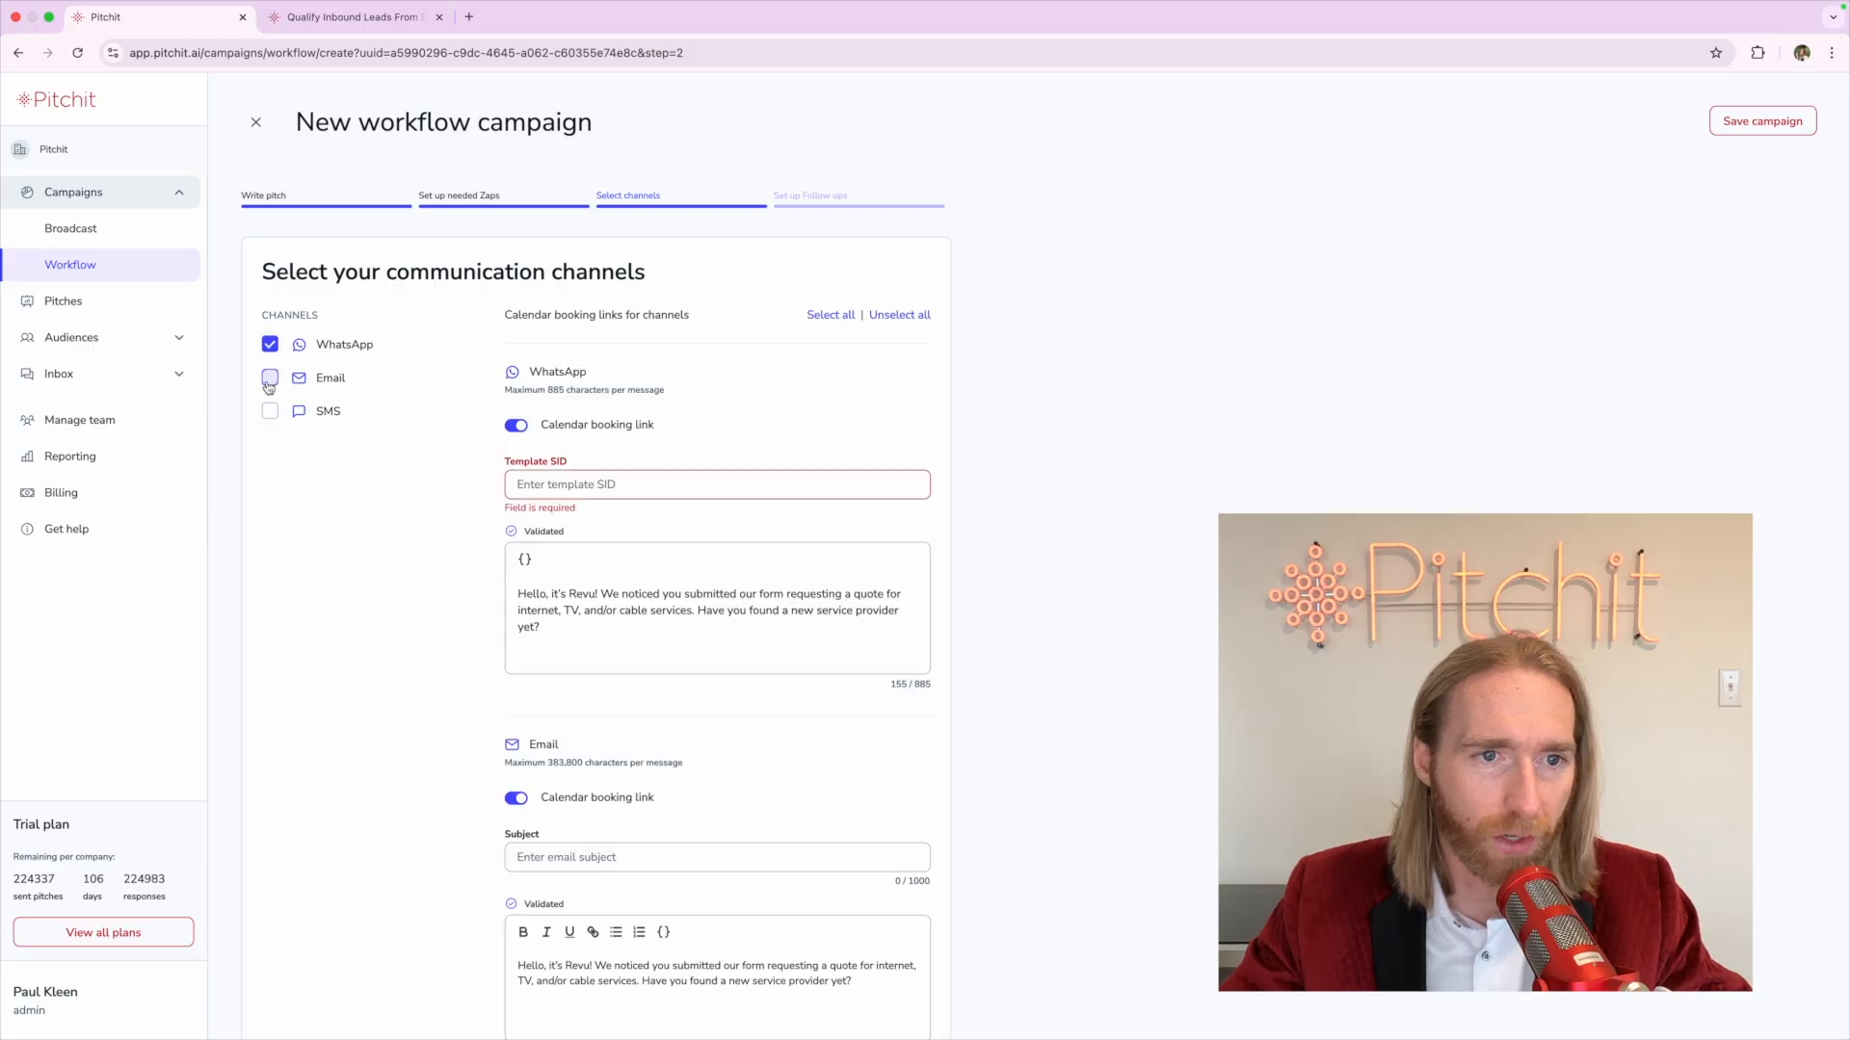
pyautogui.click(270, 377)
pyautogui.click(270, 411)
# Fill in the WhatsApp Template SID with the first saved entry and check the WhatsApp message text
pyautogui.click(536, 483)
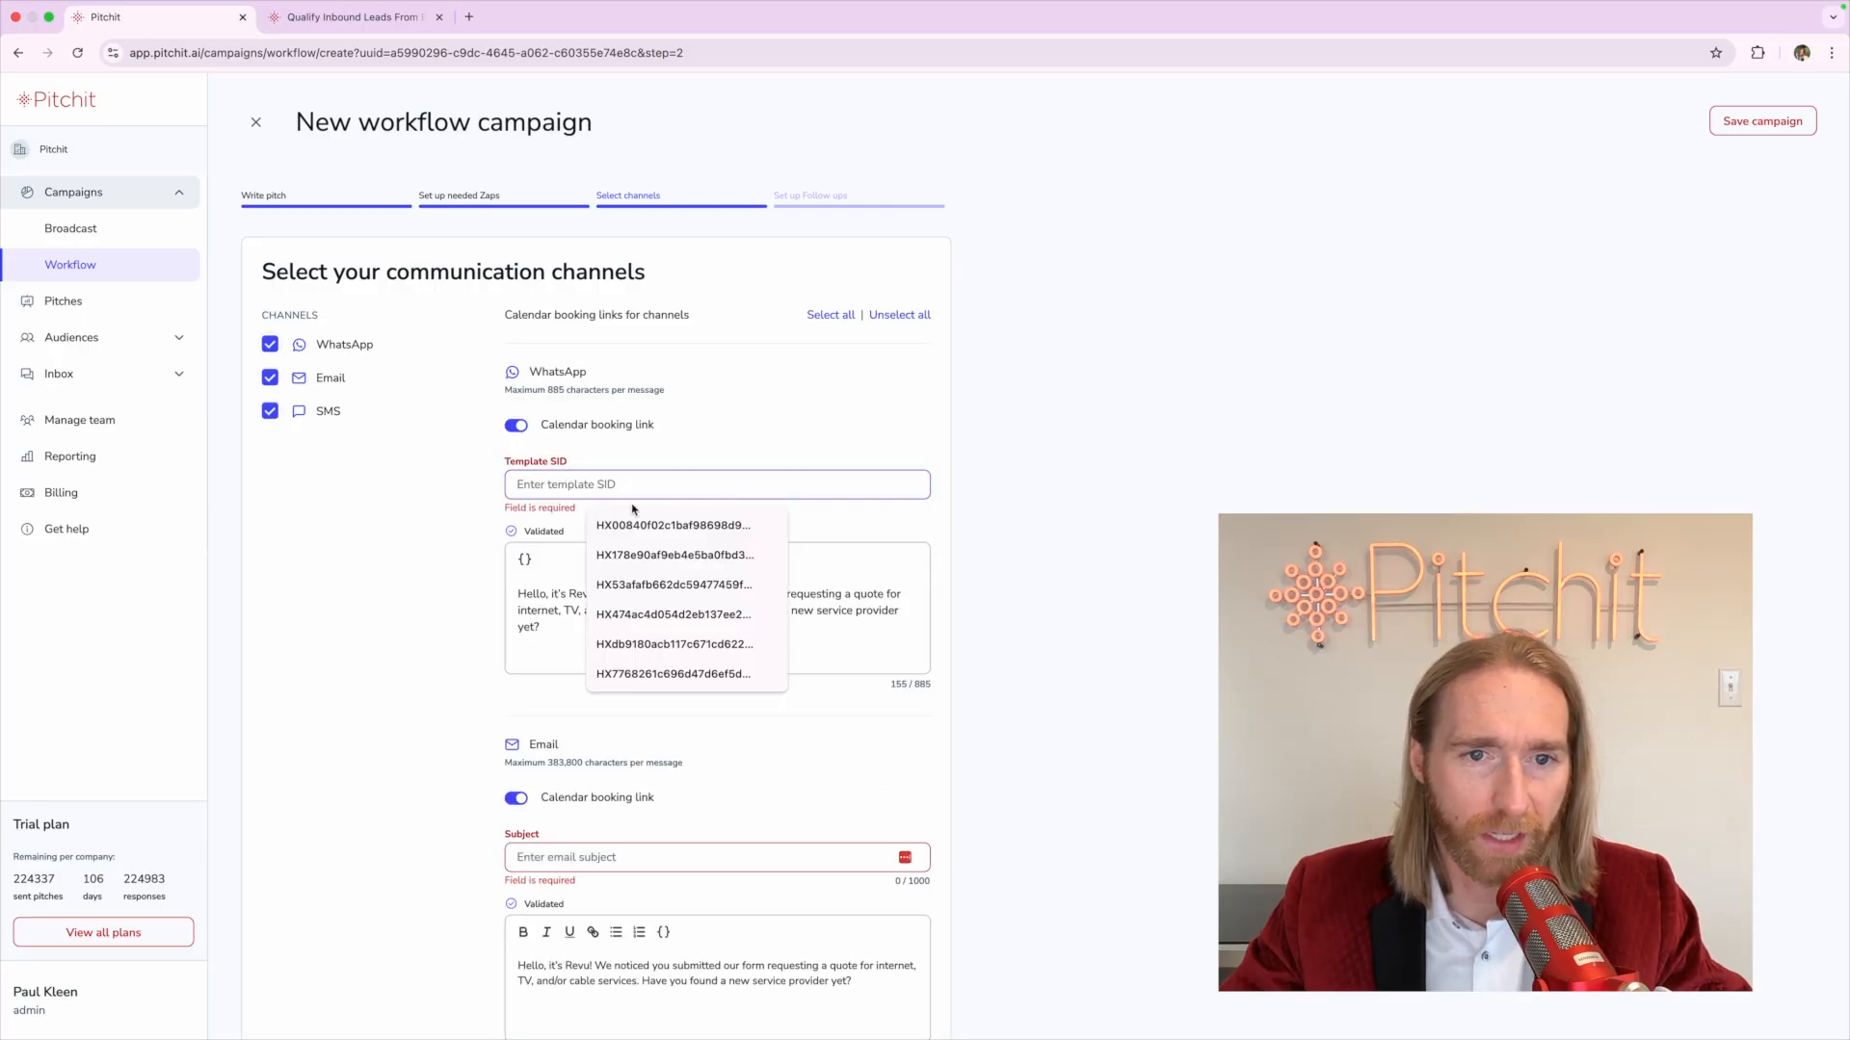
pyautogui.click(672, 525)
pyautogui.doubleClick(592, 610)
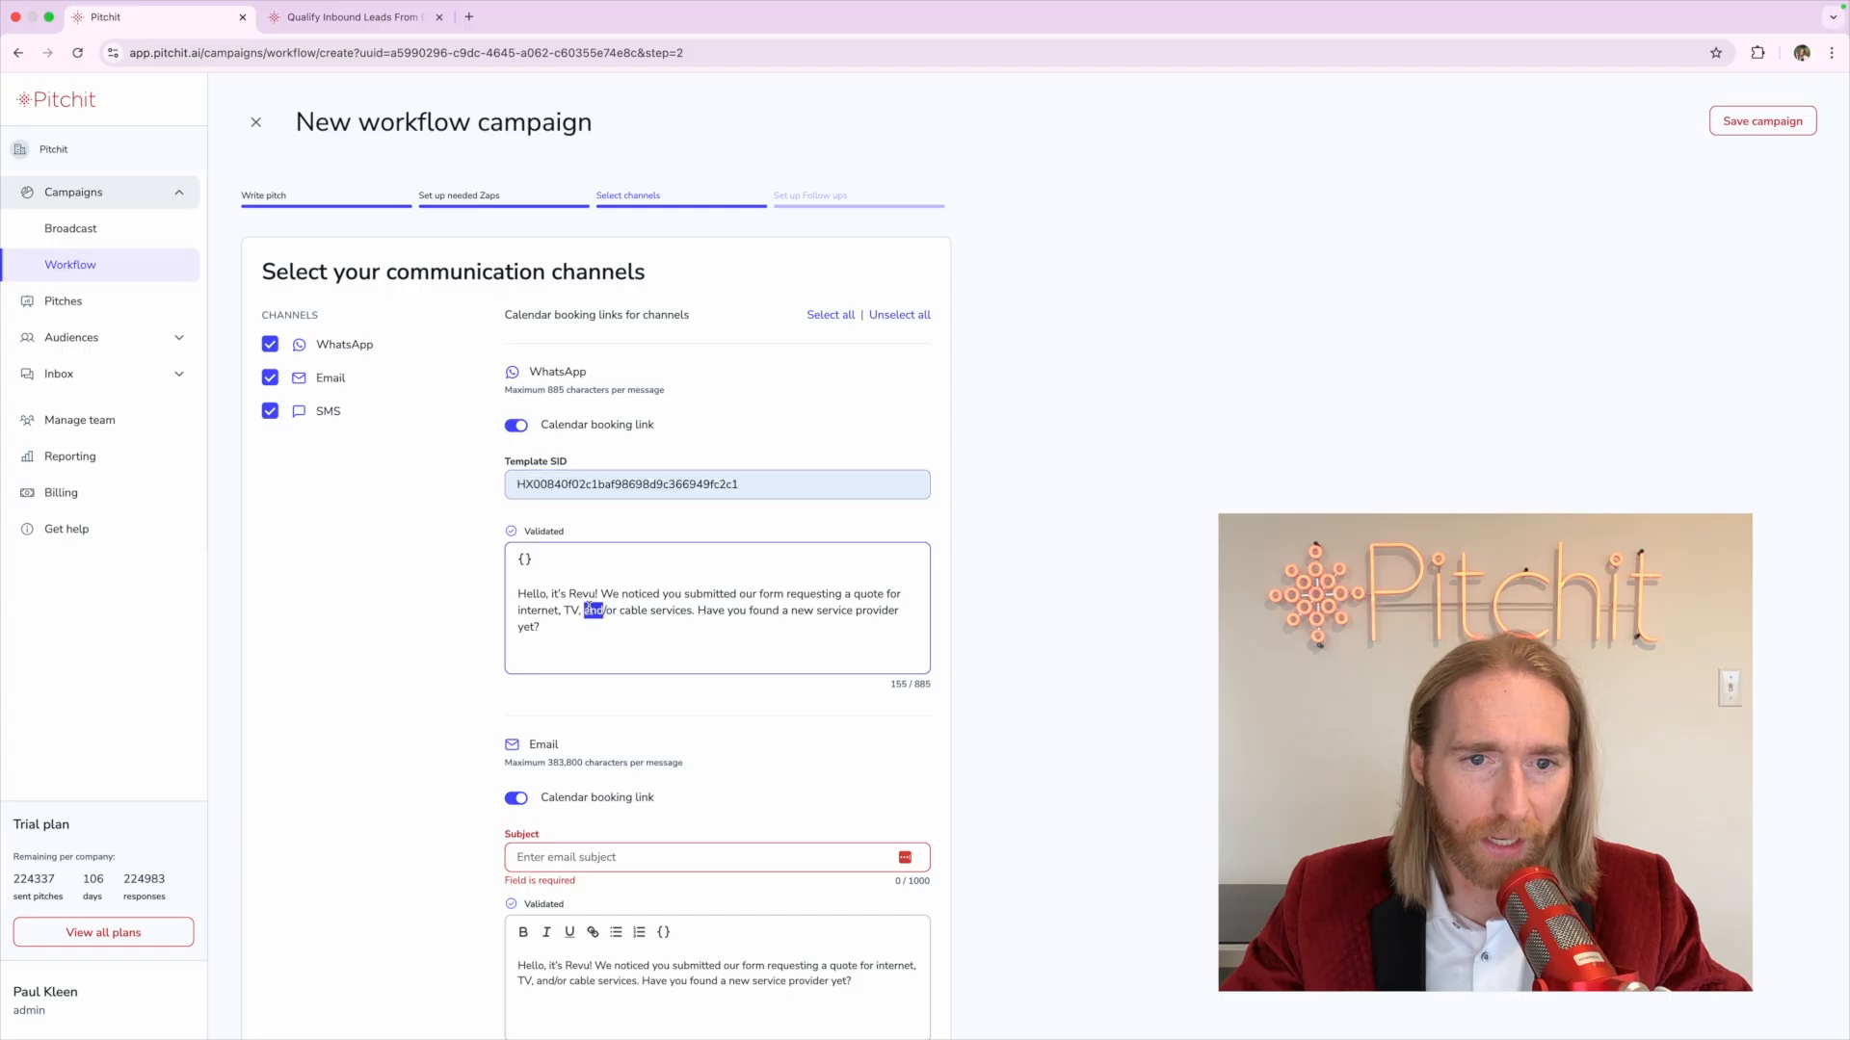
# Enter "Sample" as the subject of the Email channel's message
pyautogui.press('super+a')
pyautogui.scroll(-3, 587, 626)
pyautogui.click(581, 679)
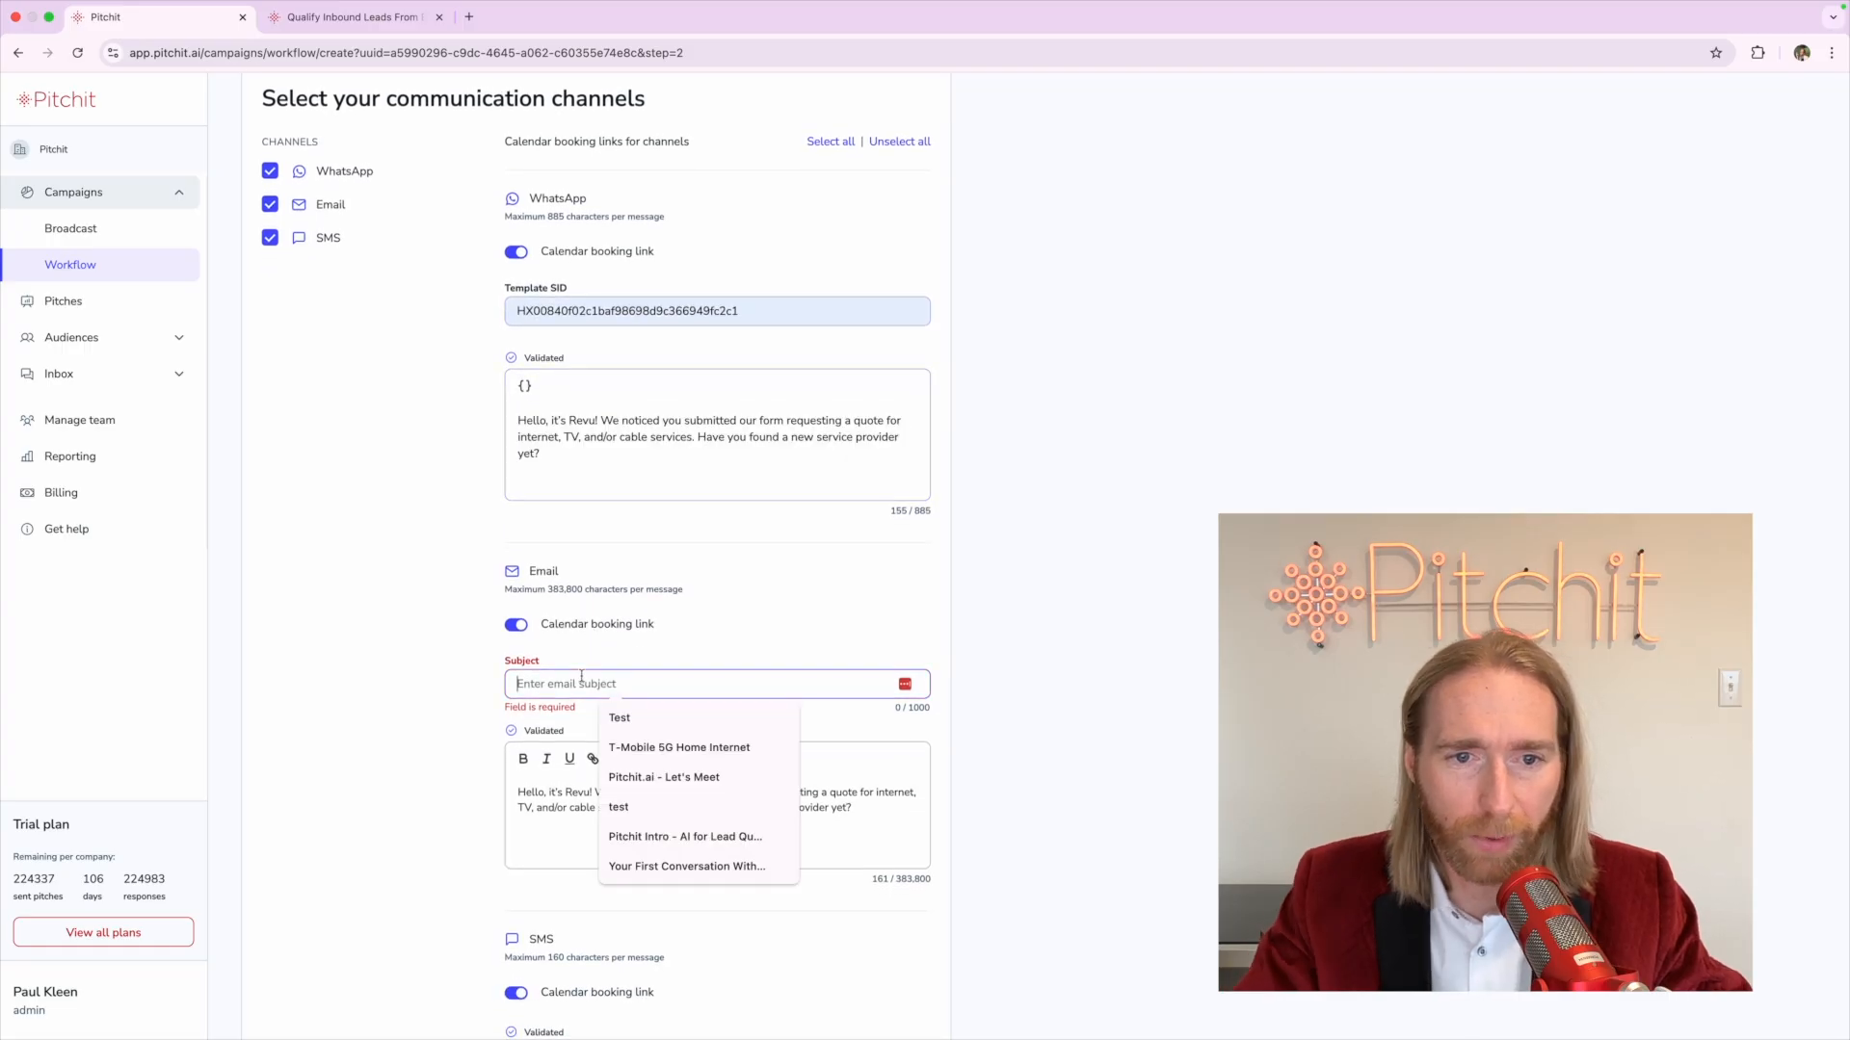
pyautogui.write('Samp')
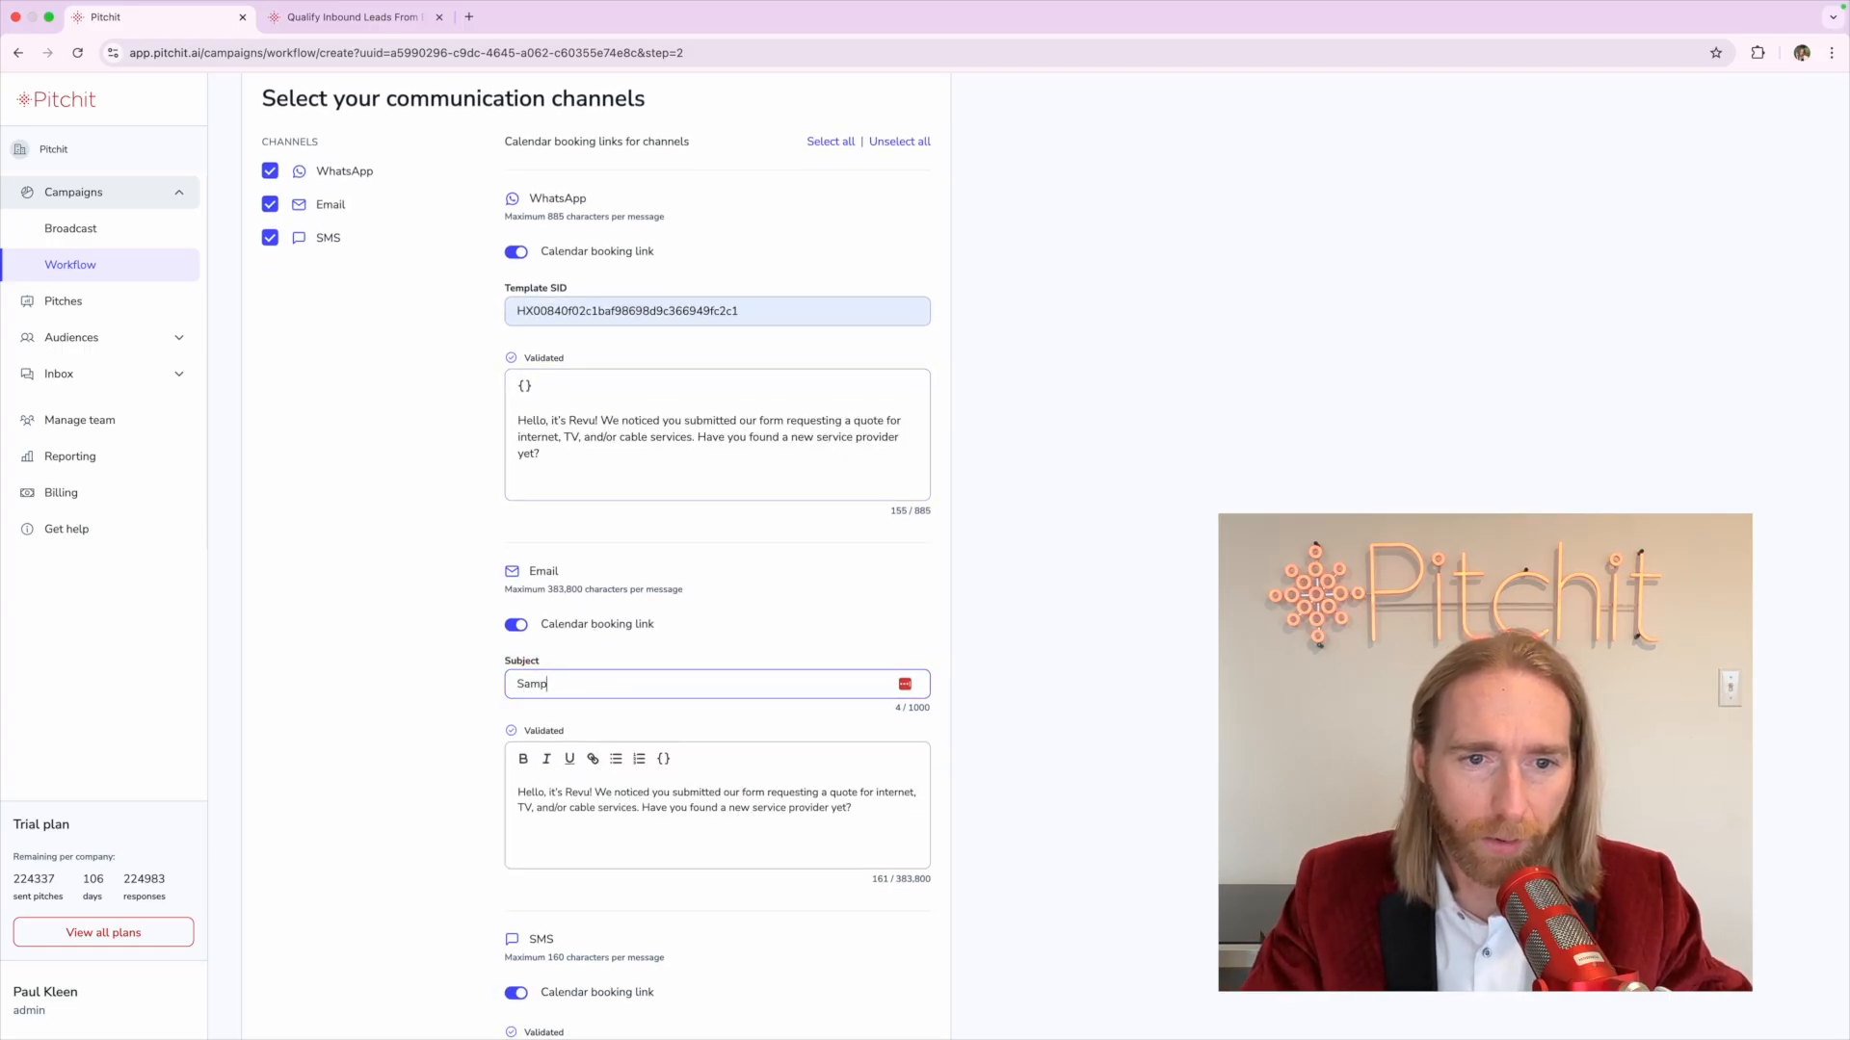
pyautogui.write('le')
pyautogui.click(360, 726)
# Review the Email and SMS message texts of the campaign
pyautogui.scroll(-2, 482, 751)
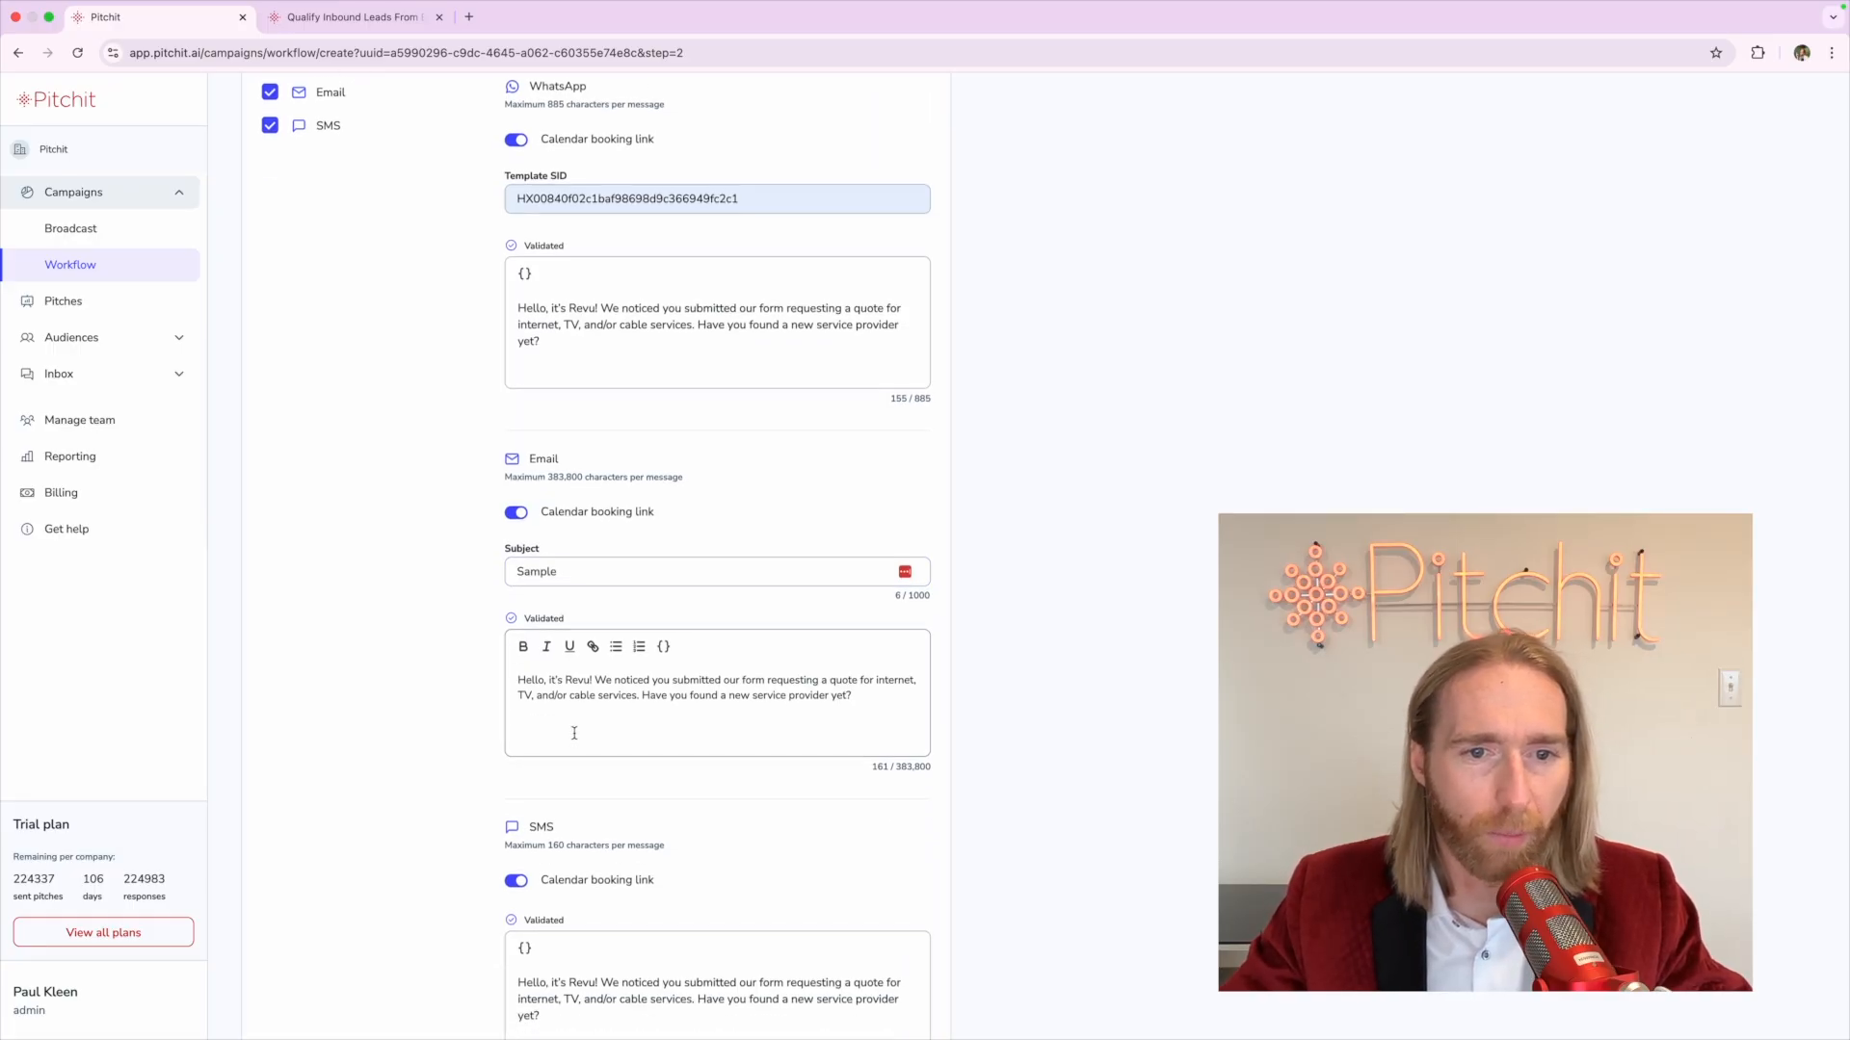
pyautogui.click(574, 733)
pyautogui.press('super+a')
pyautogui.click(568, 708)
pyautogui.press('super+a')
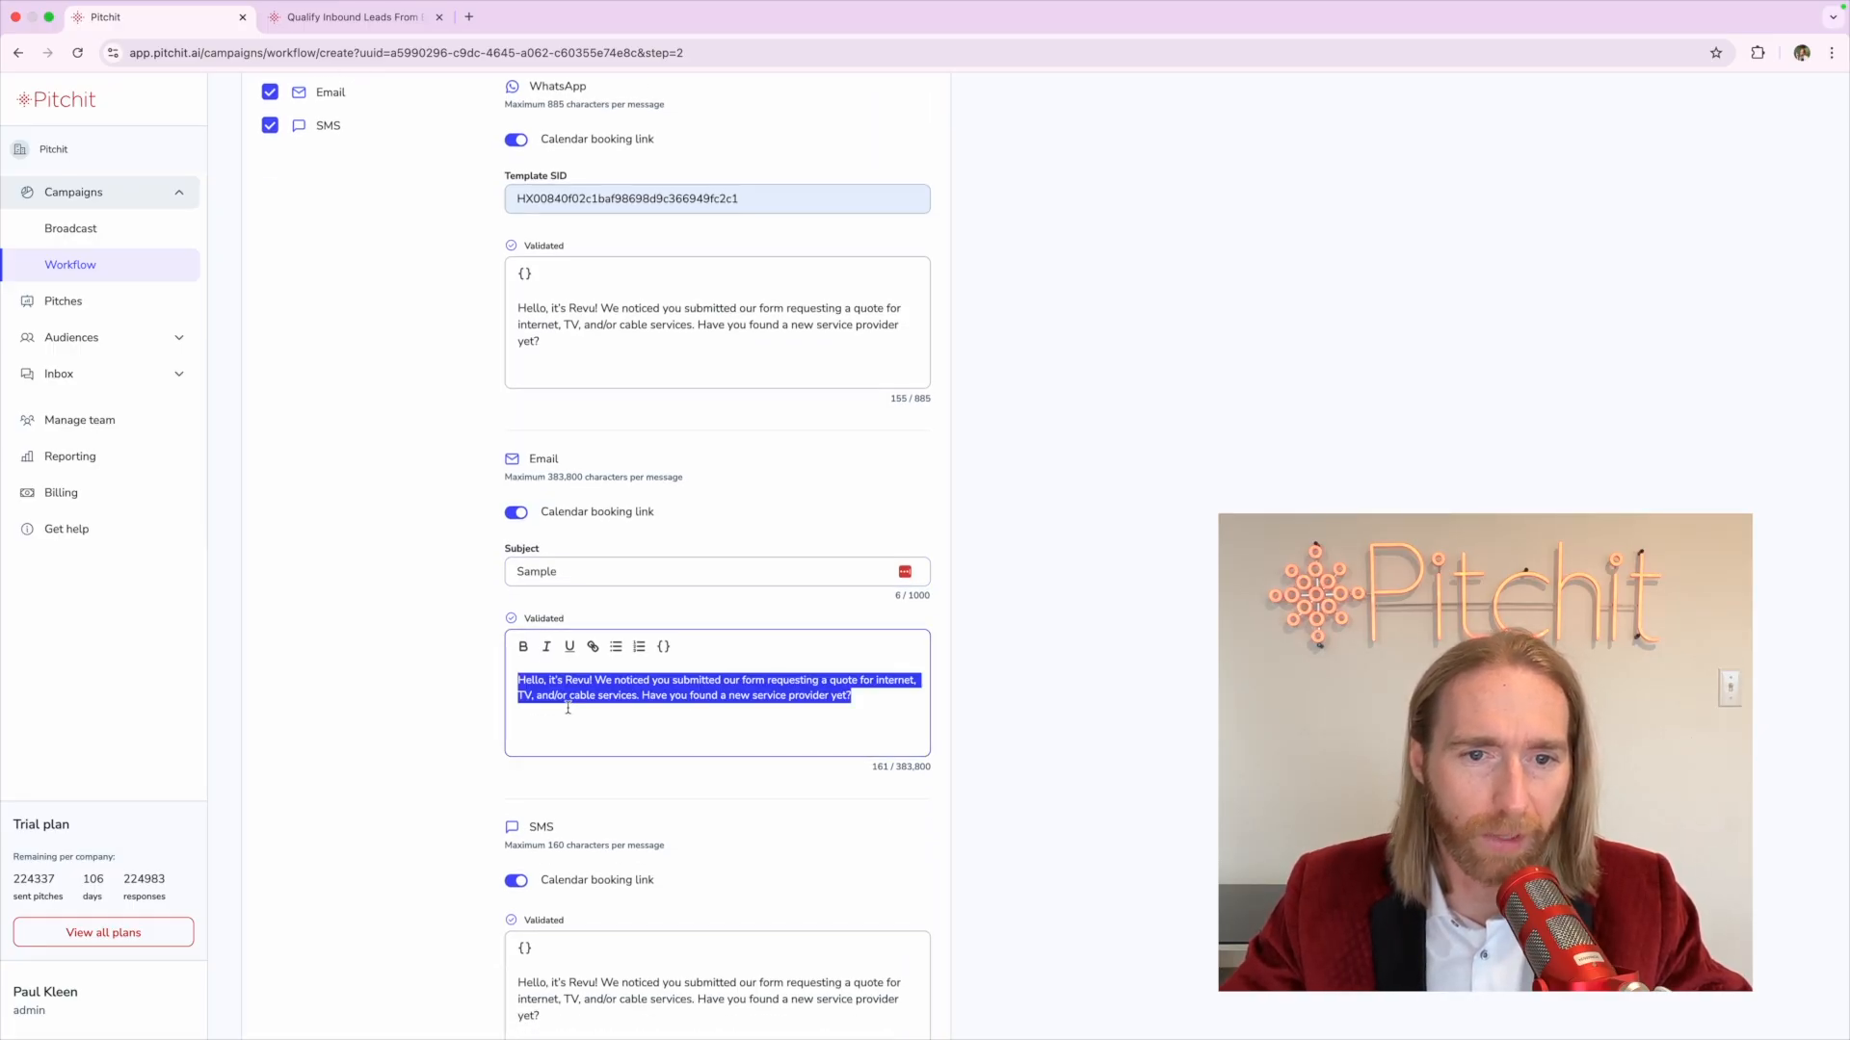
pyautogui.click(475, 723)
pyautogui.scroll(-3, 475, 722)
pyautogui.click(585, 845)
pyautogui.press('super+a')
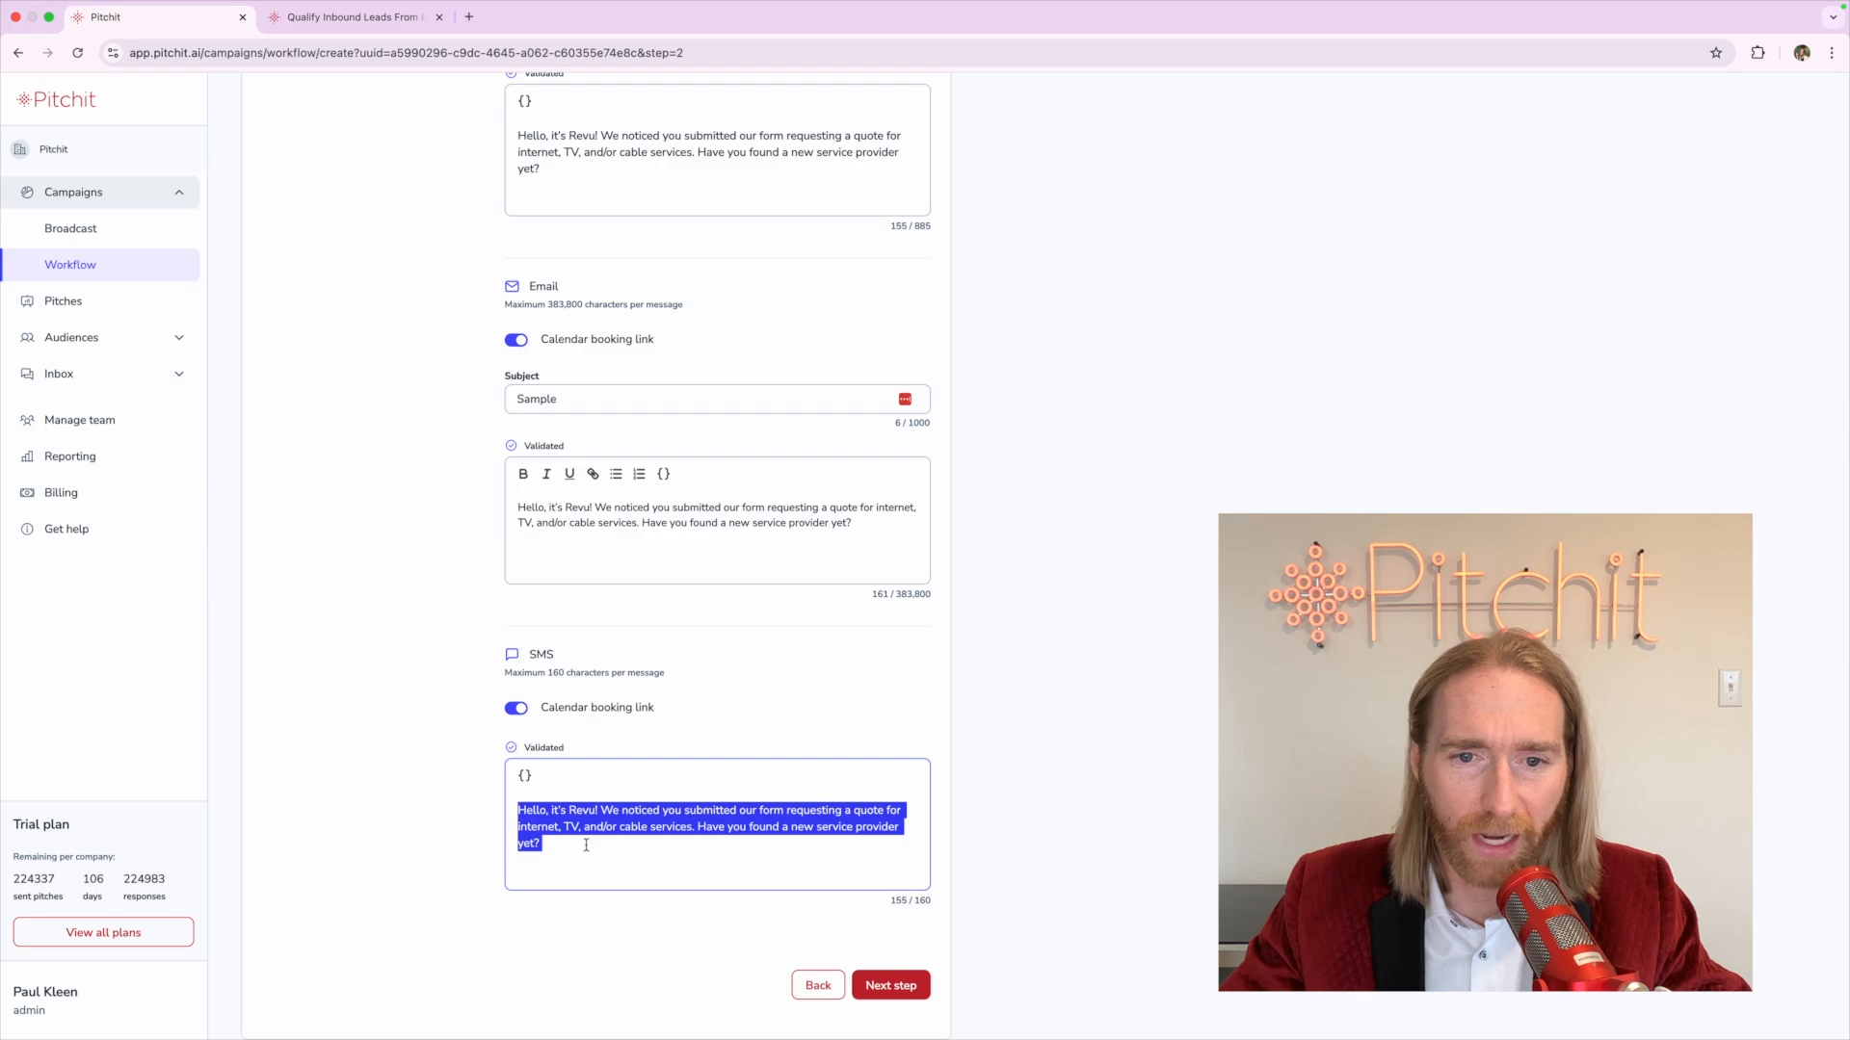
pyautogui.click(564, 829)
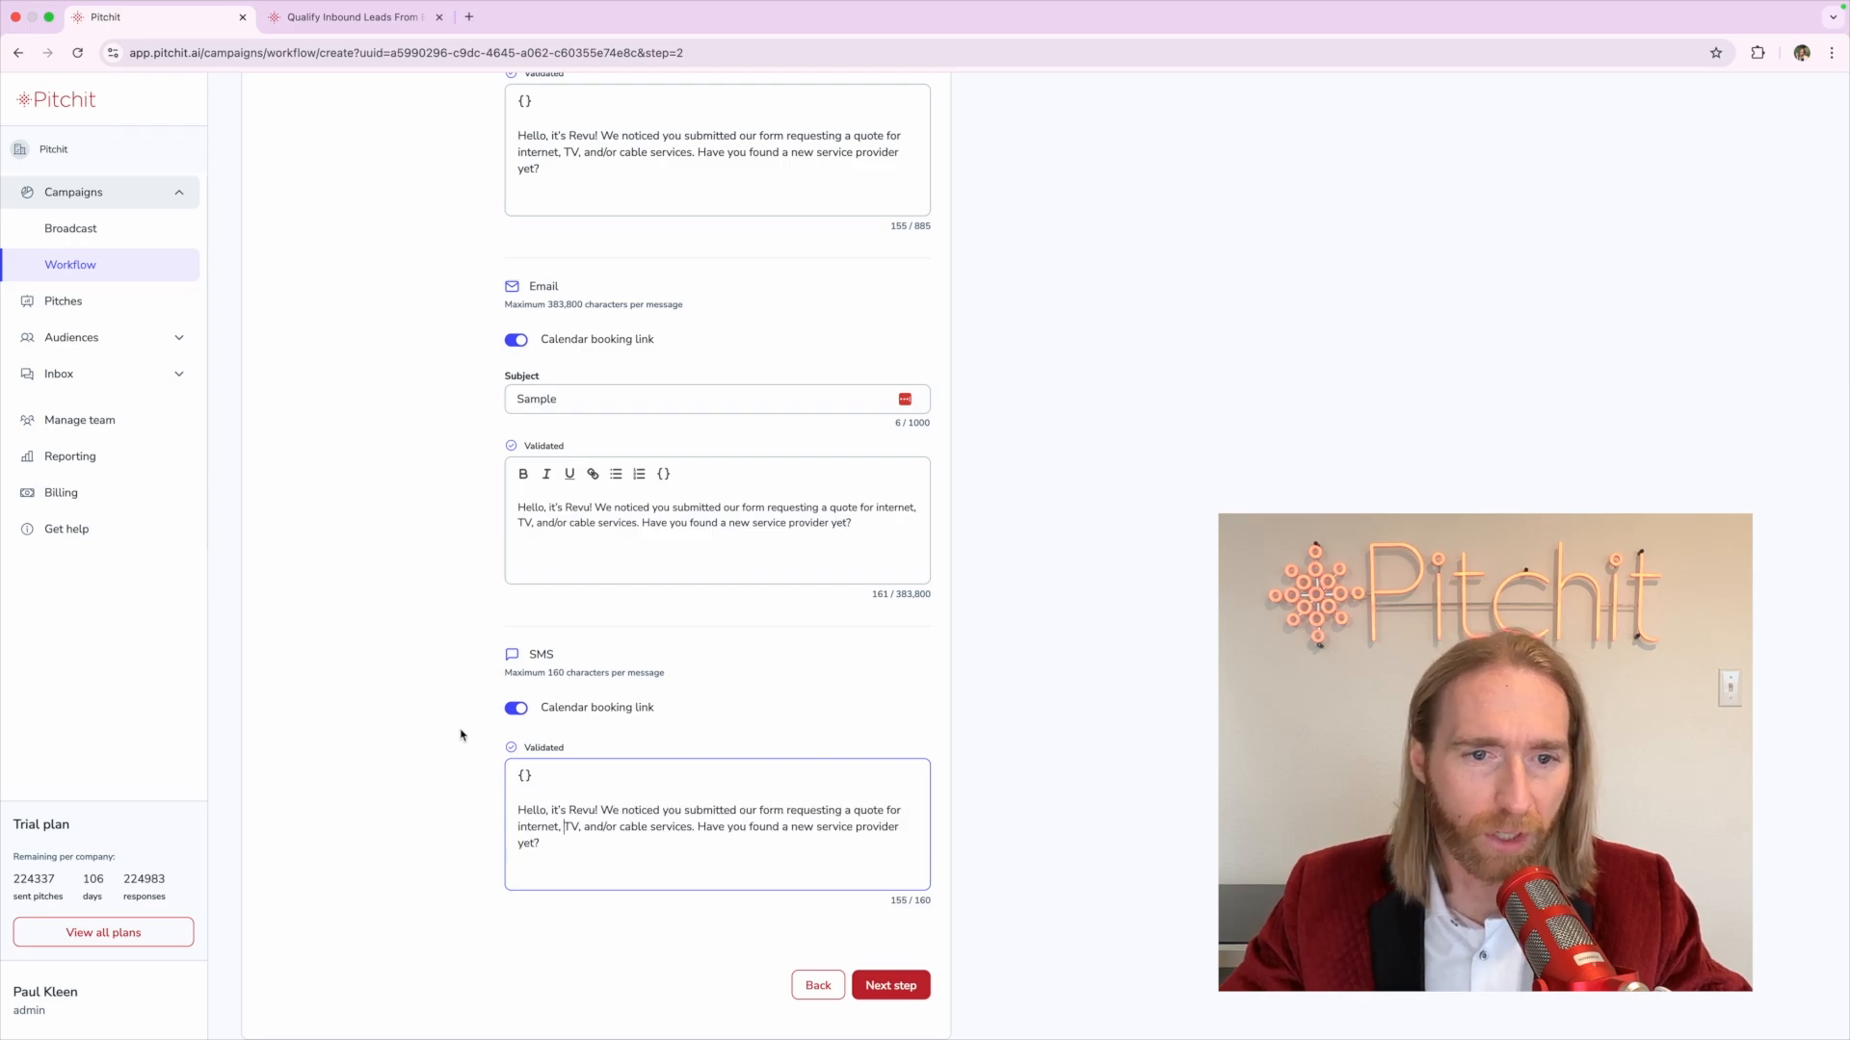
# Review the selected channels, the WhatsApp Template SID and the WhatsApp calendar booking link option
pyautogui.scroll(5, 448, 718)
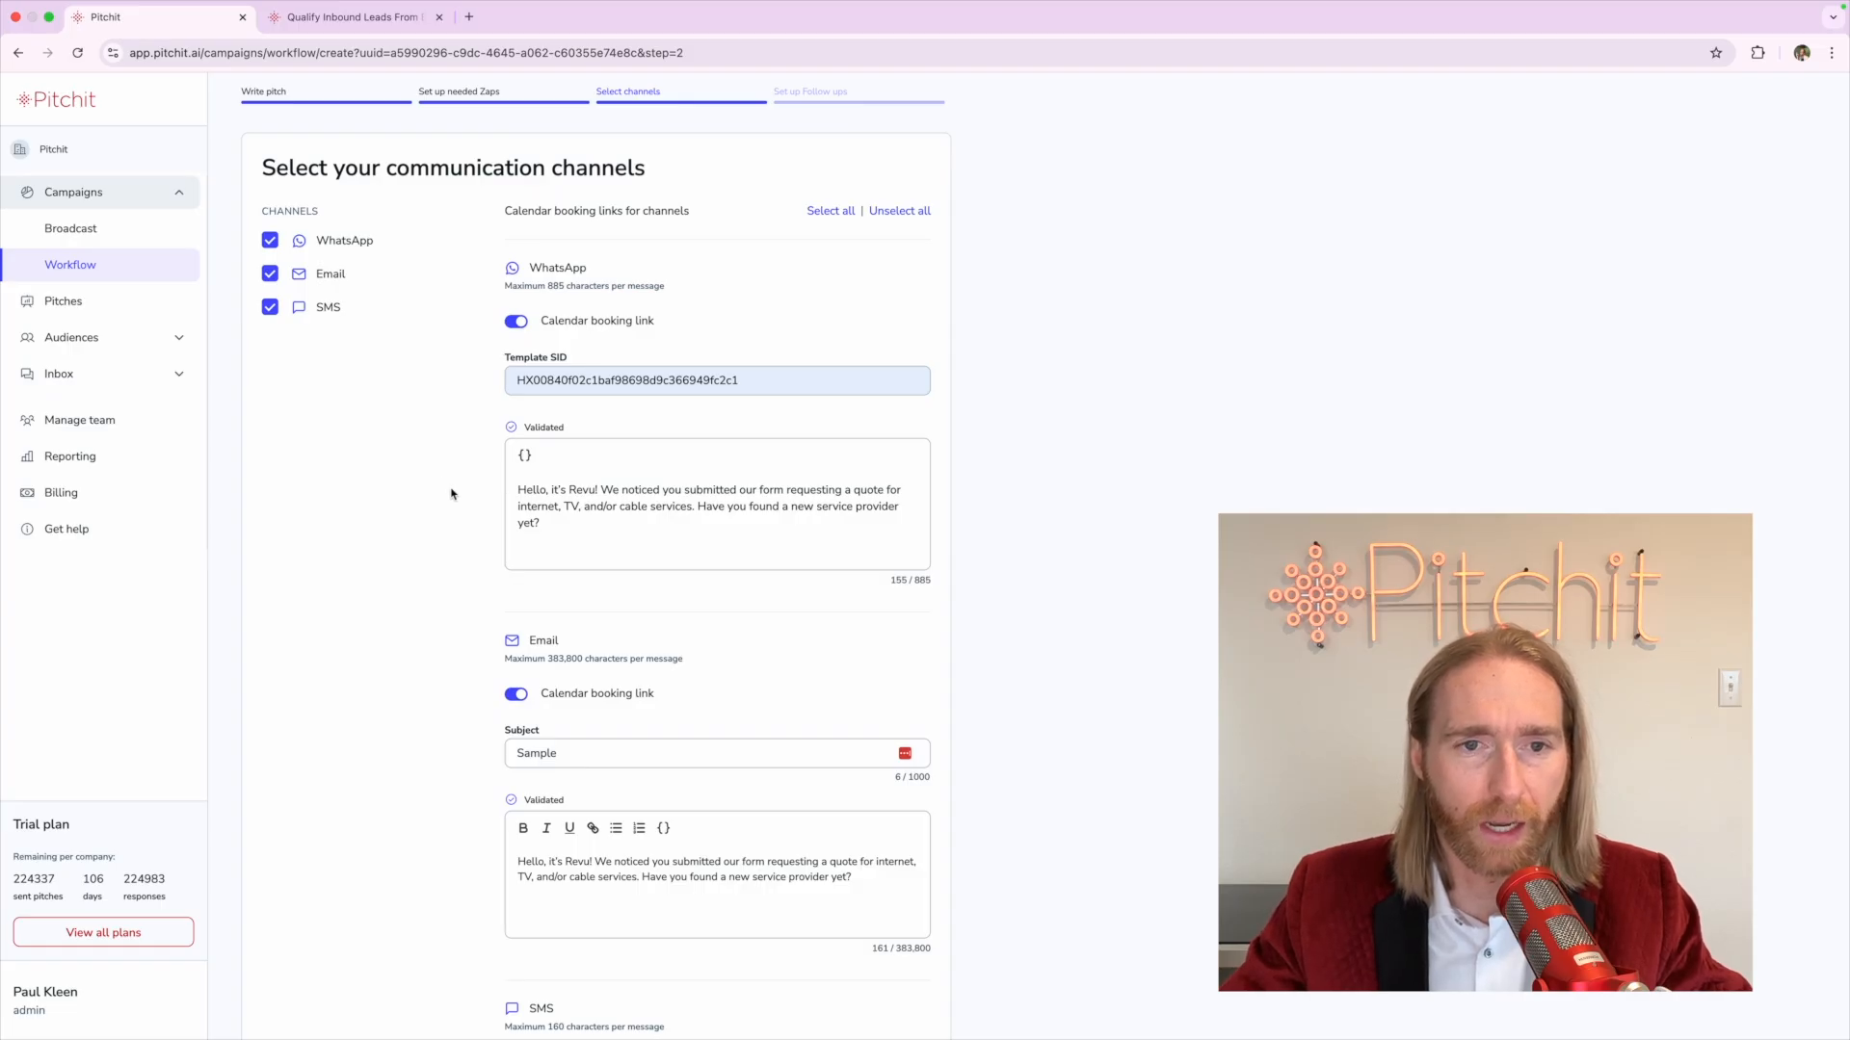
pyautogui.scroll(-4, 451, 494)
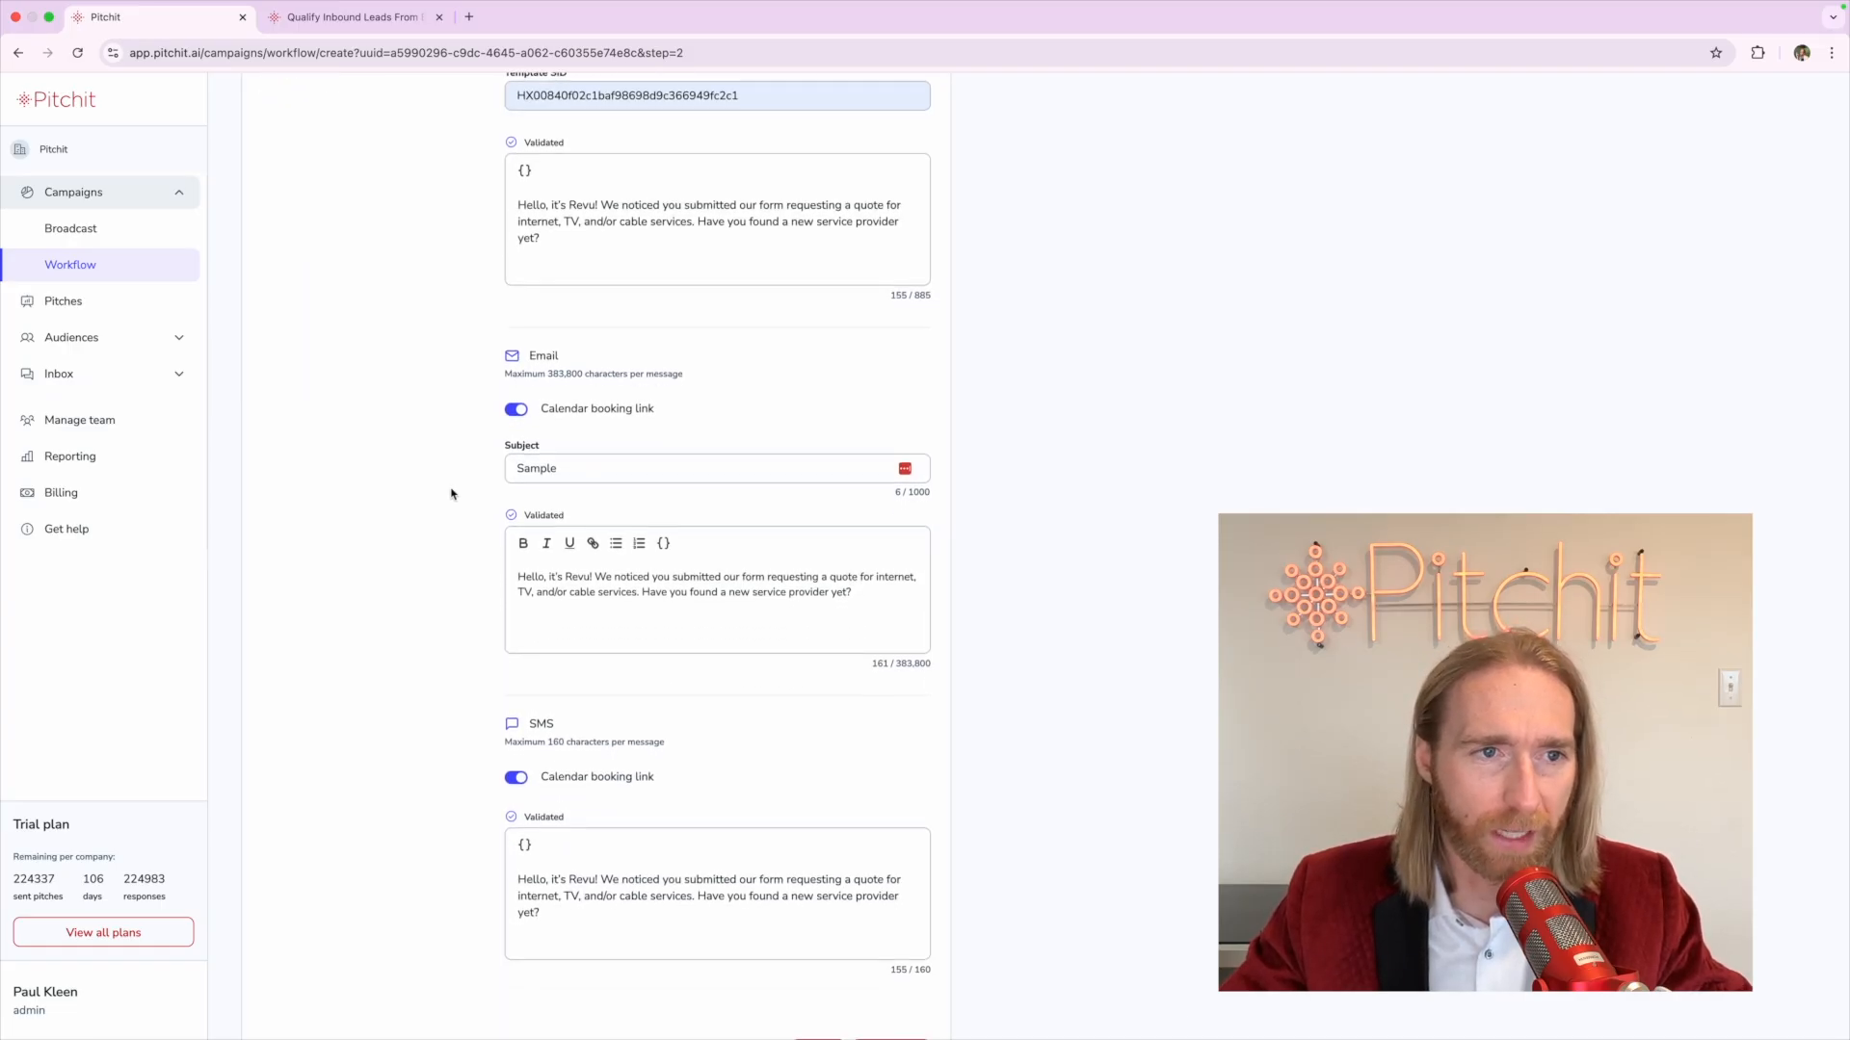
pyautogui.scroll(5, 451, 494)
pyautogui.scroll(1, 451, 494)
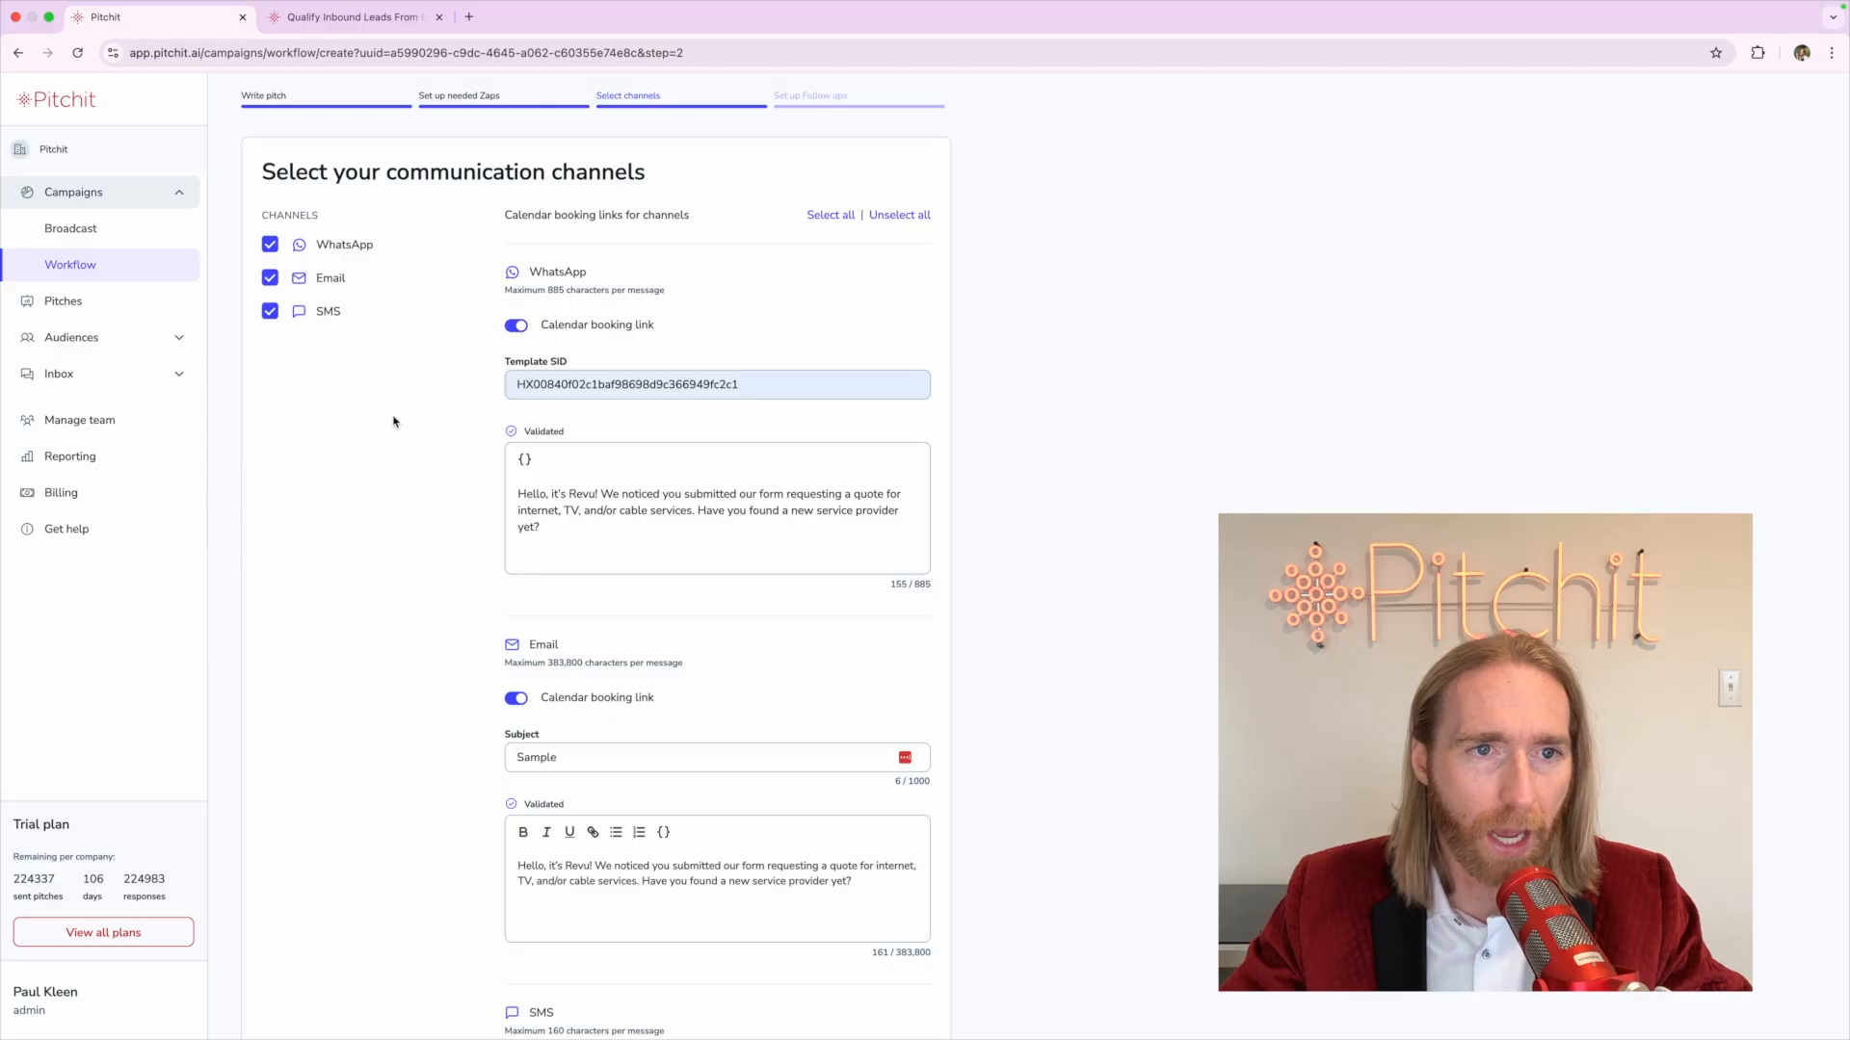
pyautogui.click(343, 17)
pyautogui.click(165, 17)
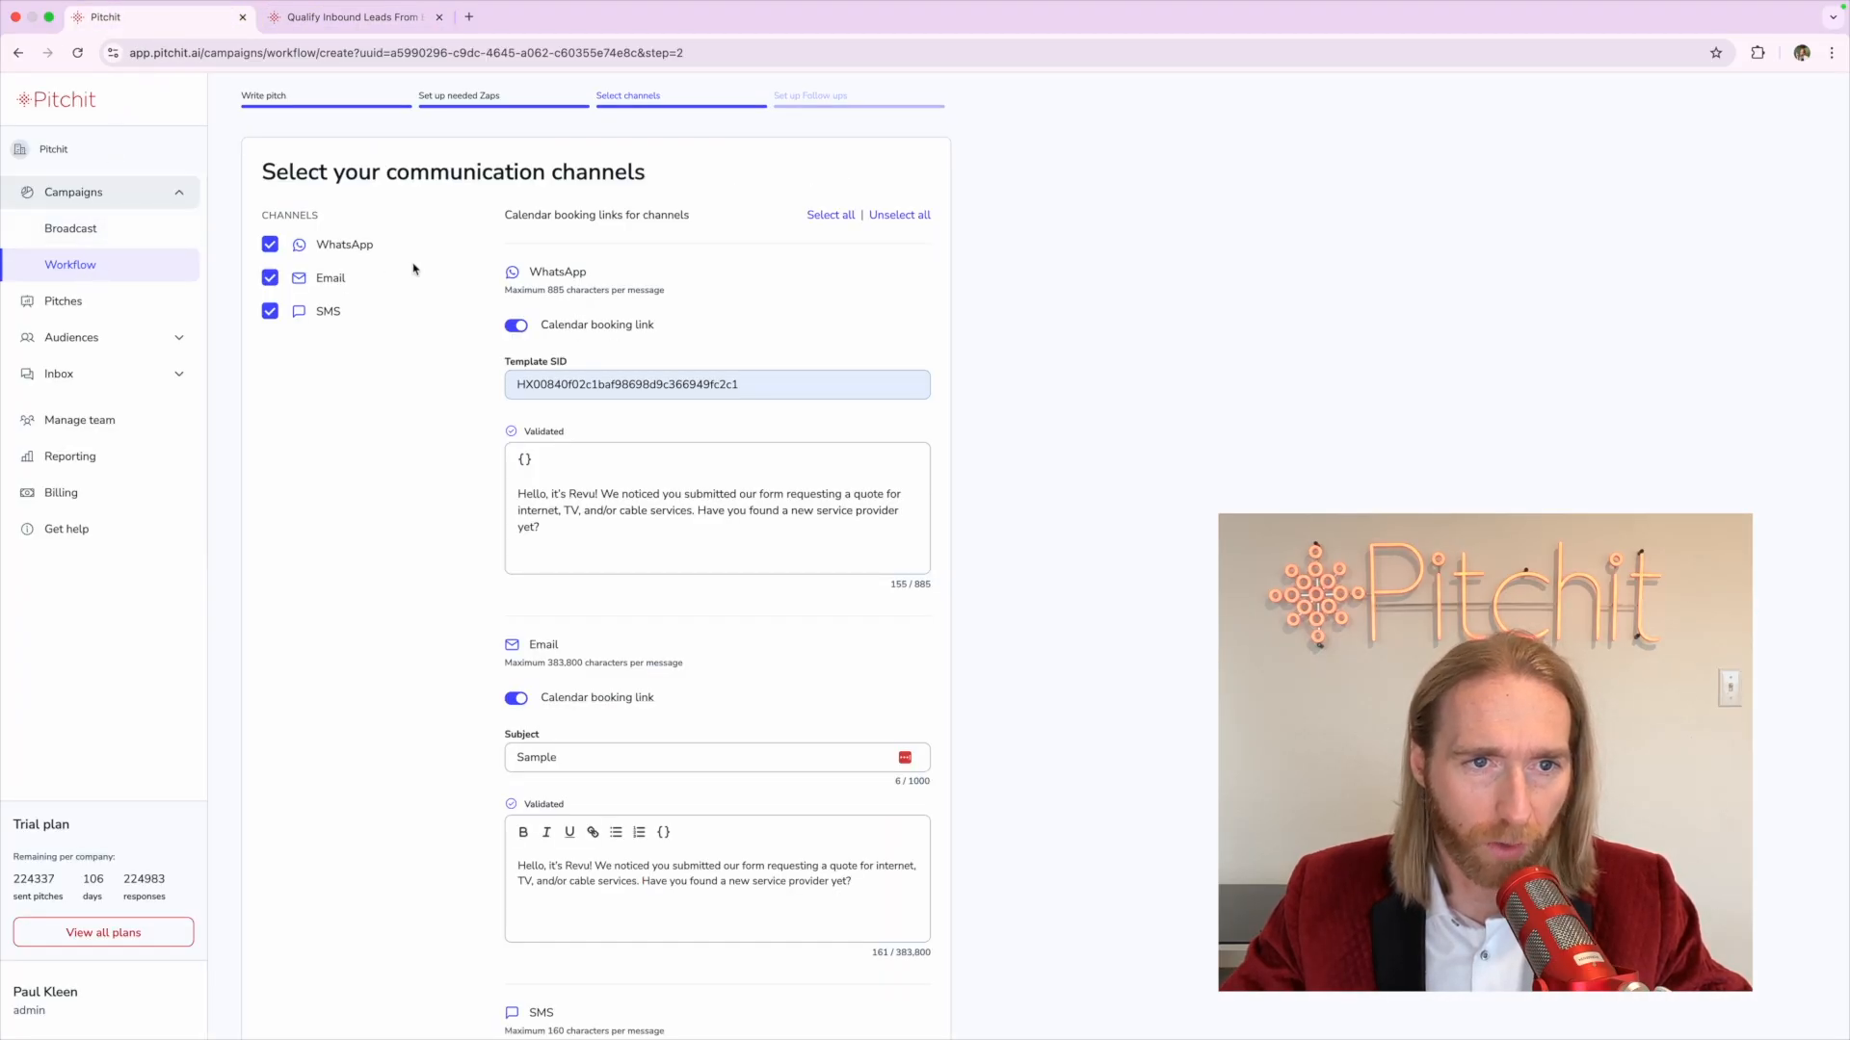
pyautogui.moveTo(320, 242); pyautogui.dragTo(454, 257)
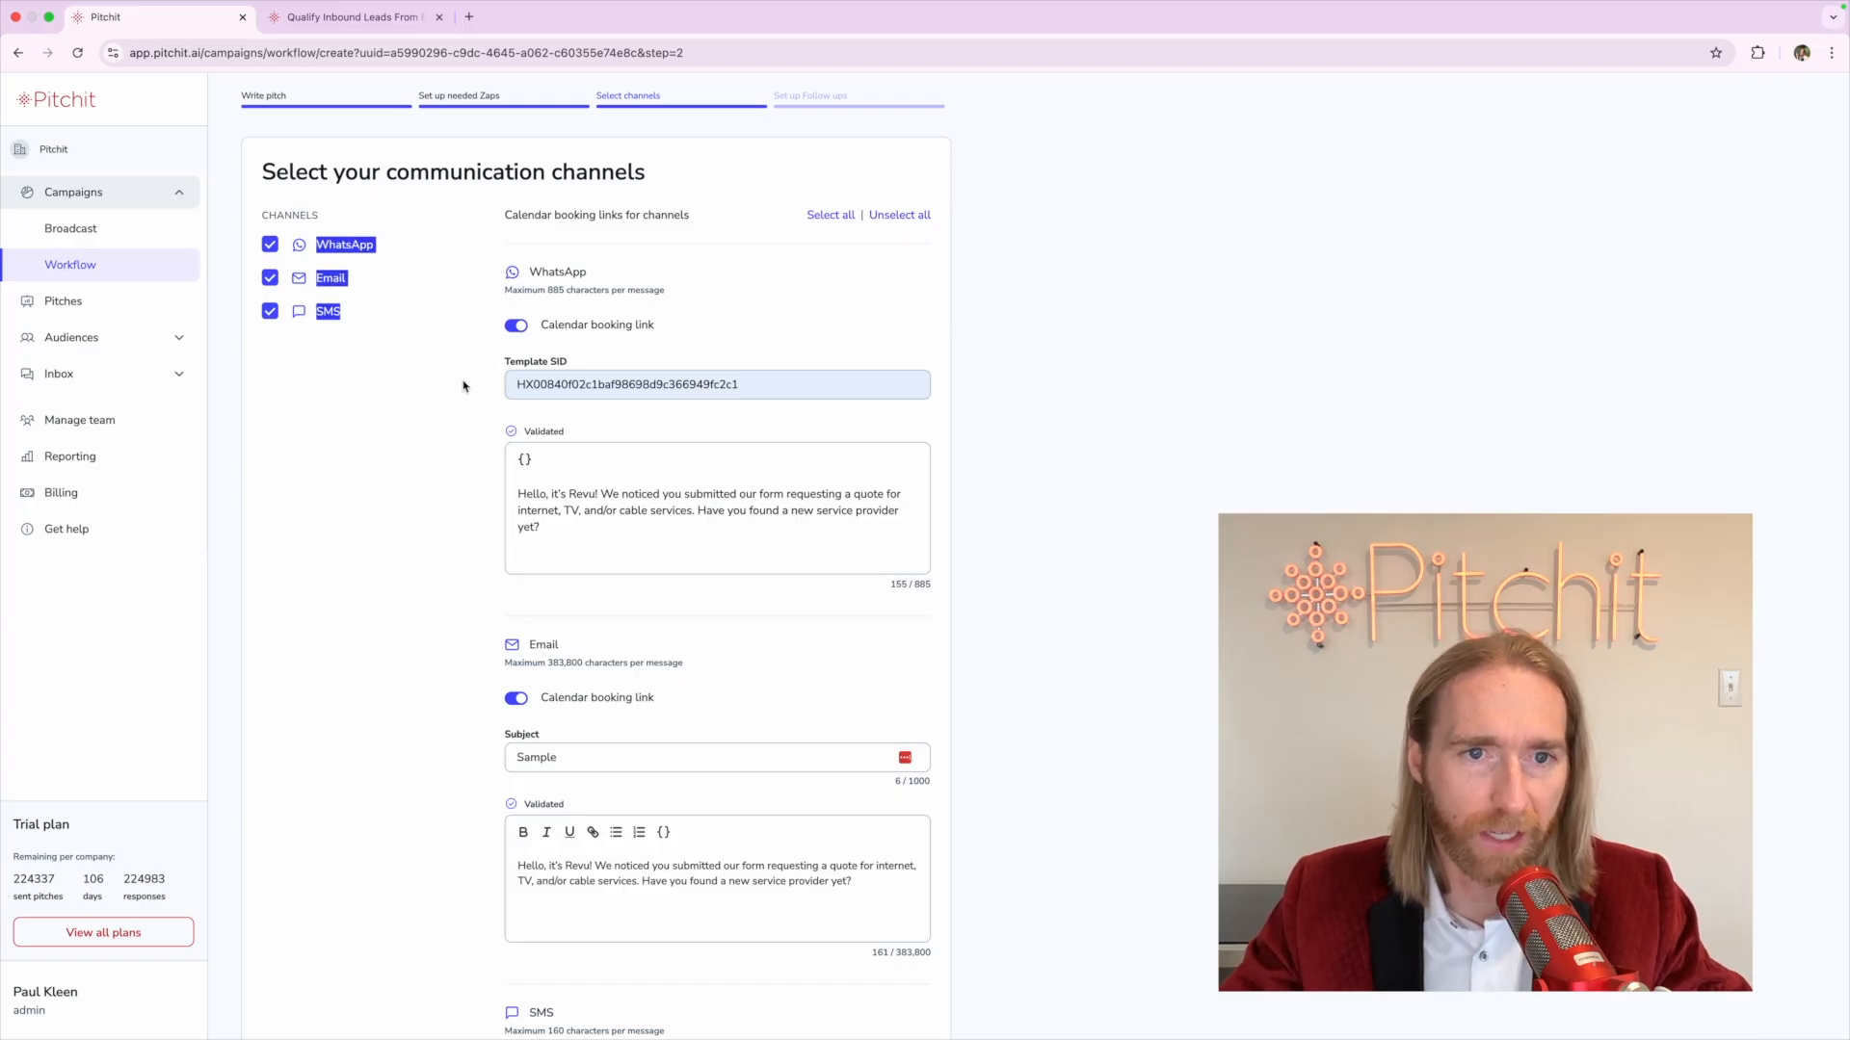
pyautogui.click(538, 388)
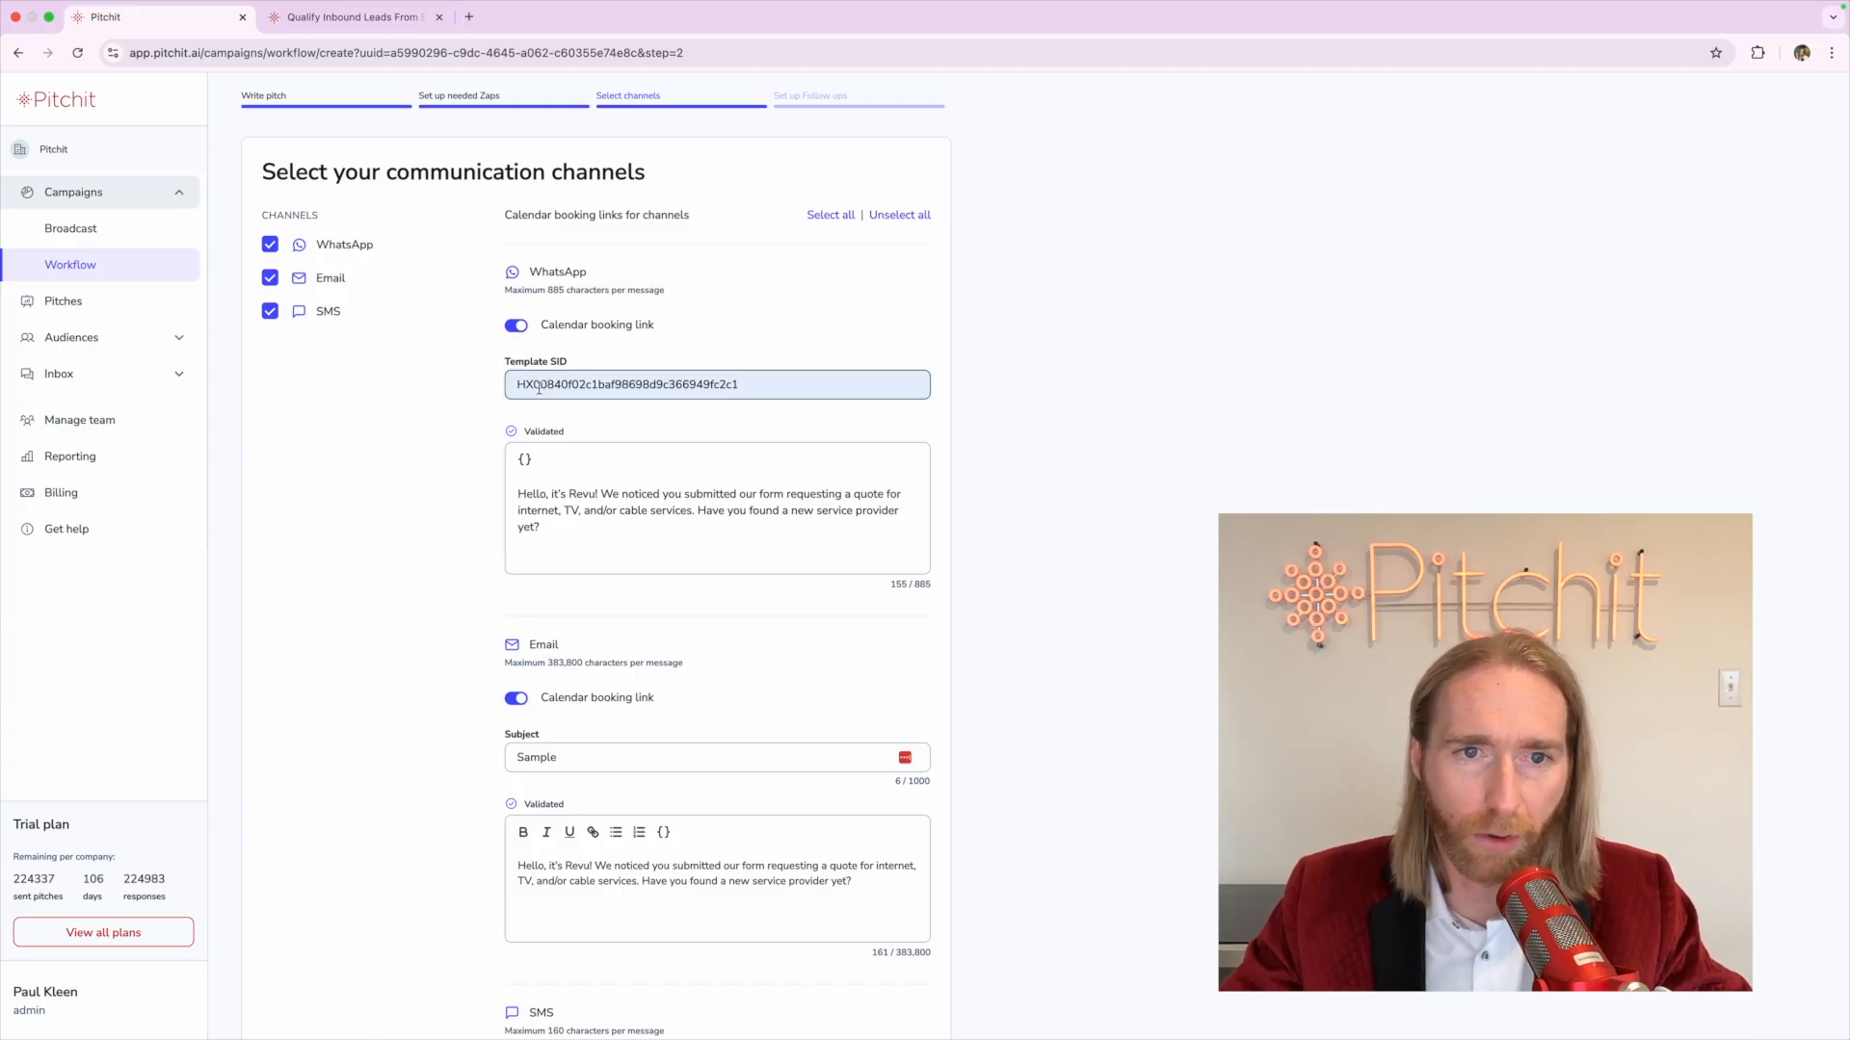
pyautogui.click(517, 327)
pyautogui.click(518, 327)
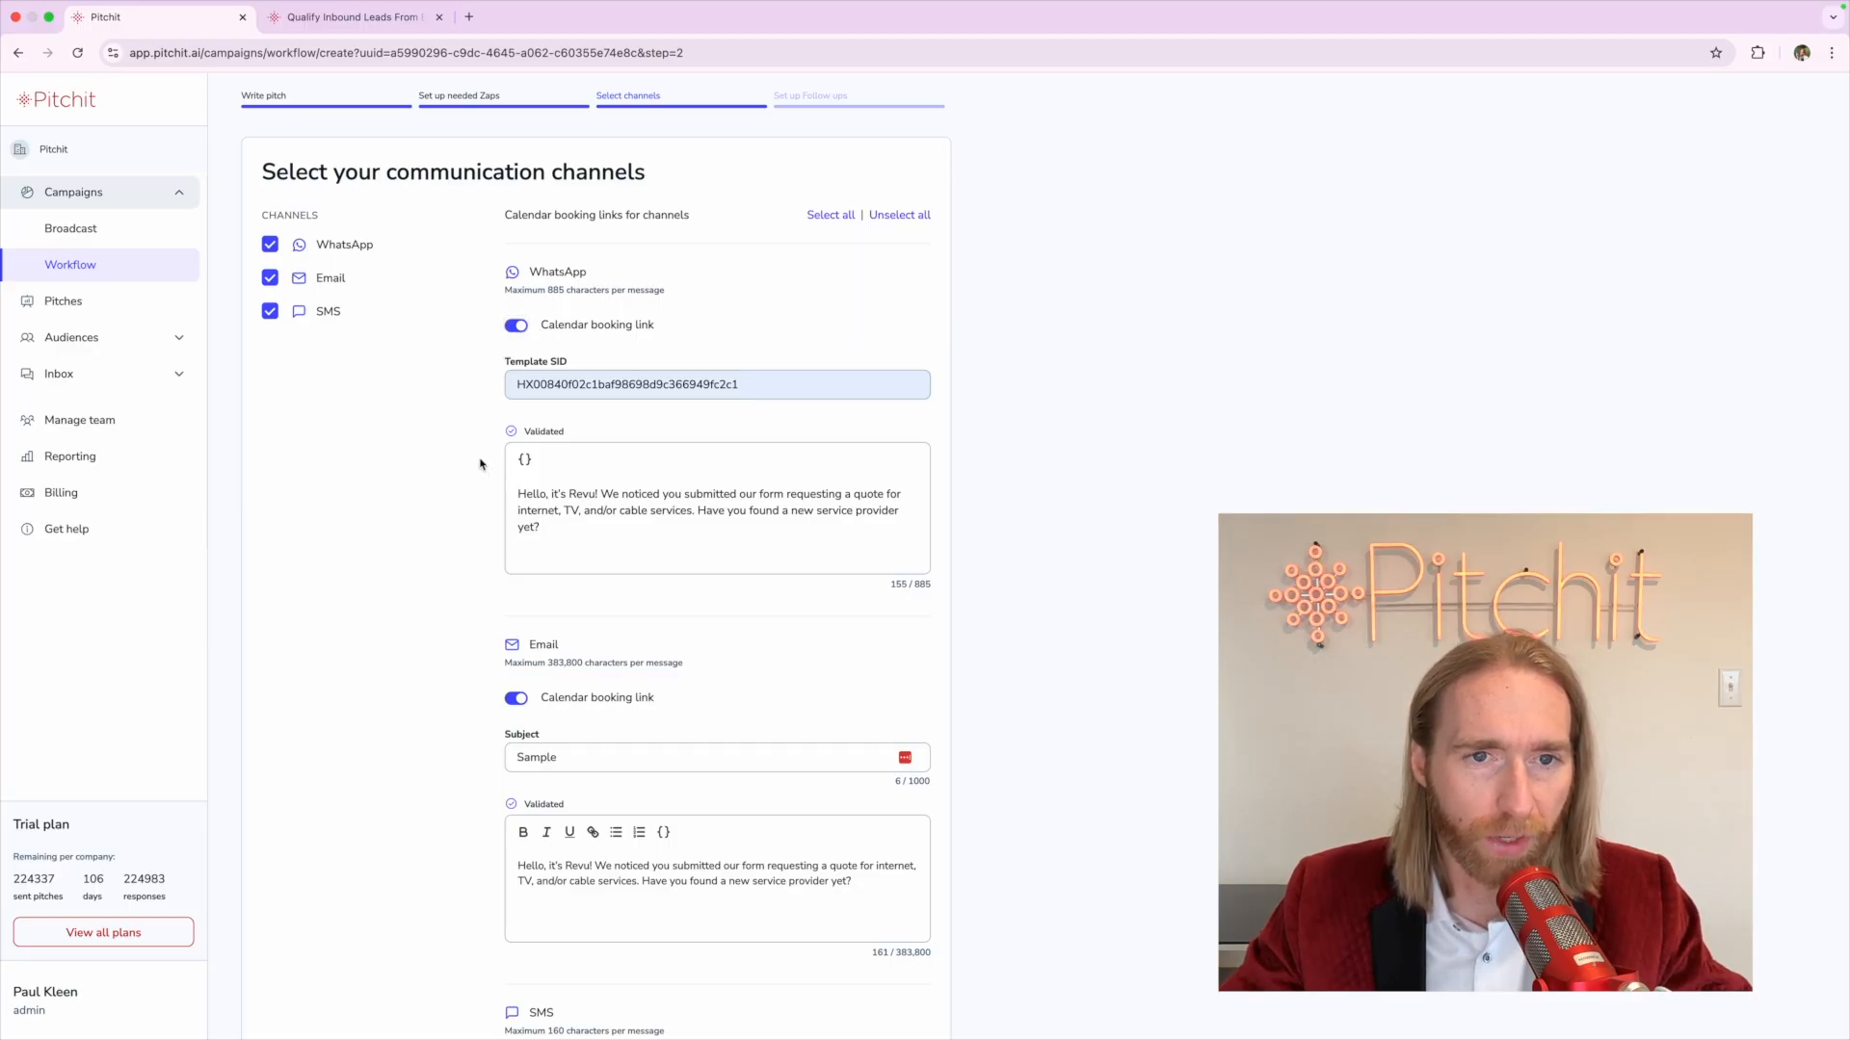
# Save the new workflow campaign with its channel settings
pyautogui.scroll(-4, 481, 464)
pyautogui.scroll(6, 480, 465)
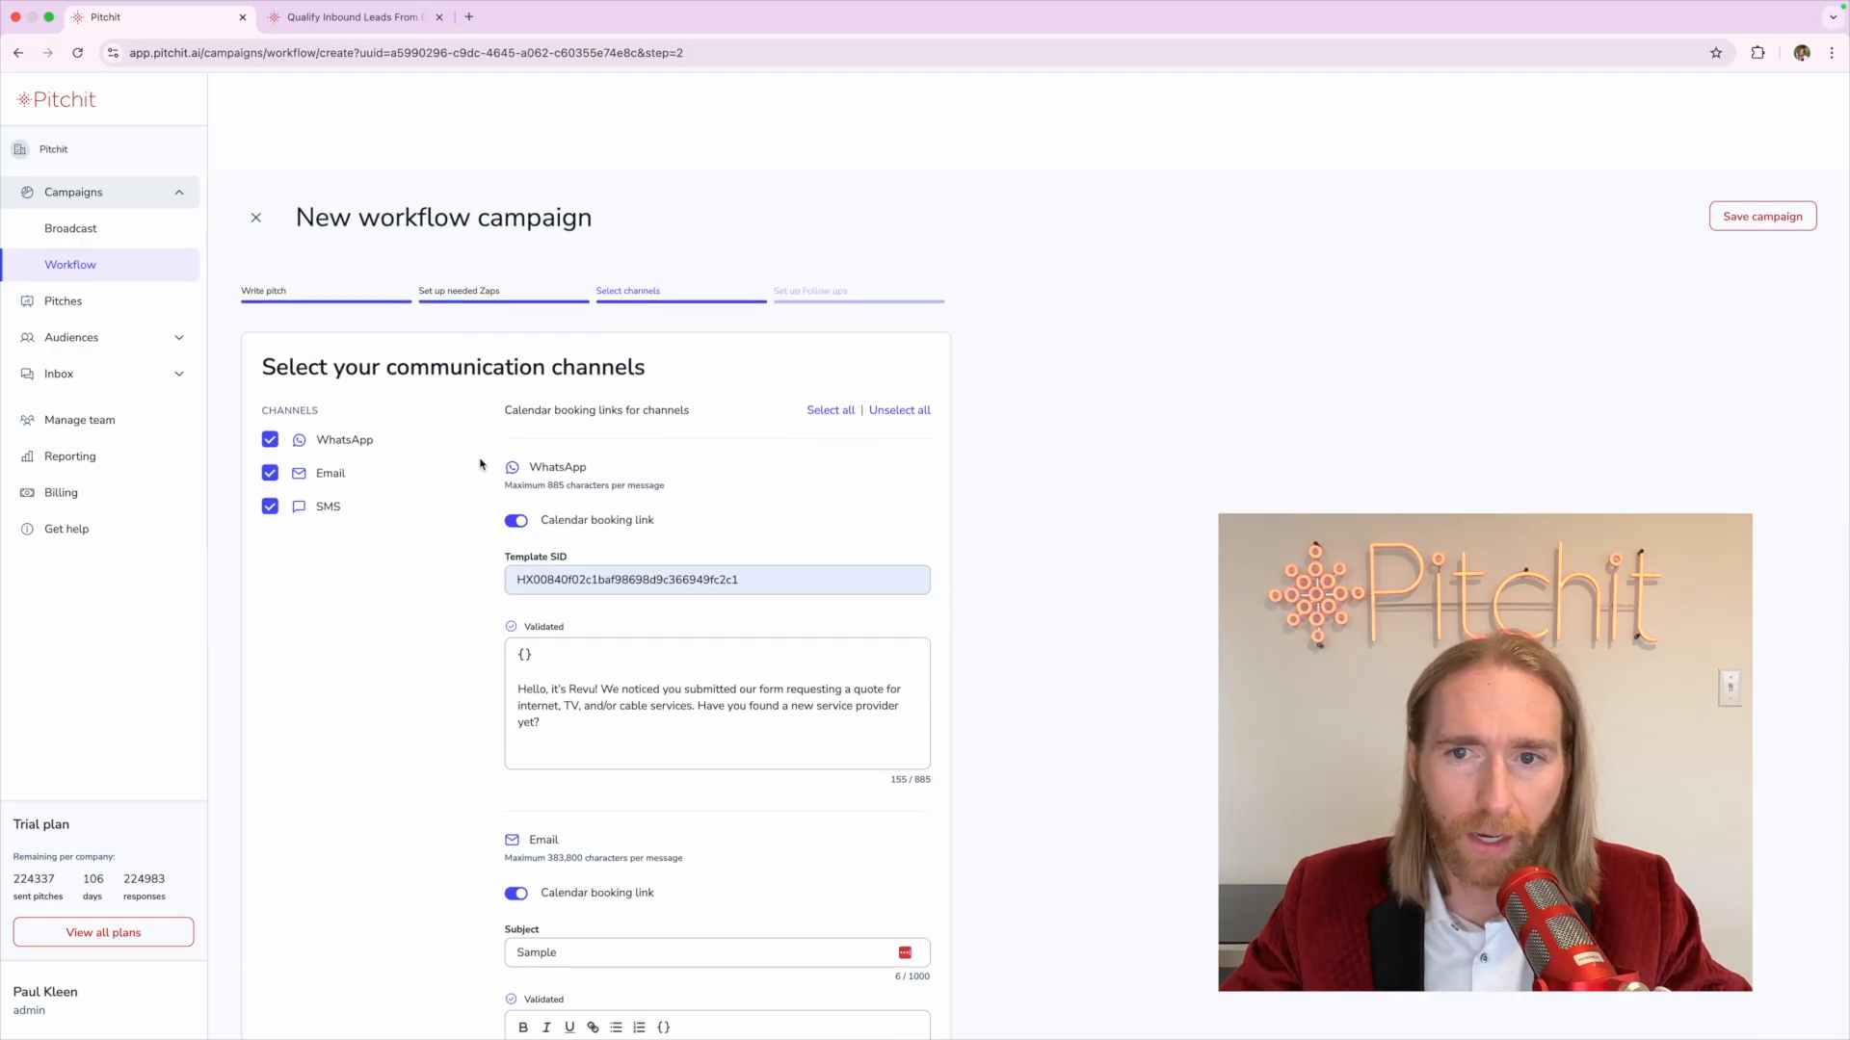
pyautogui.click(1746, 120)
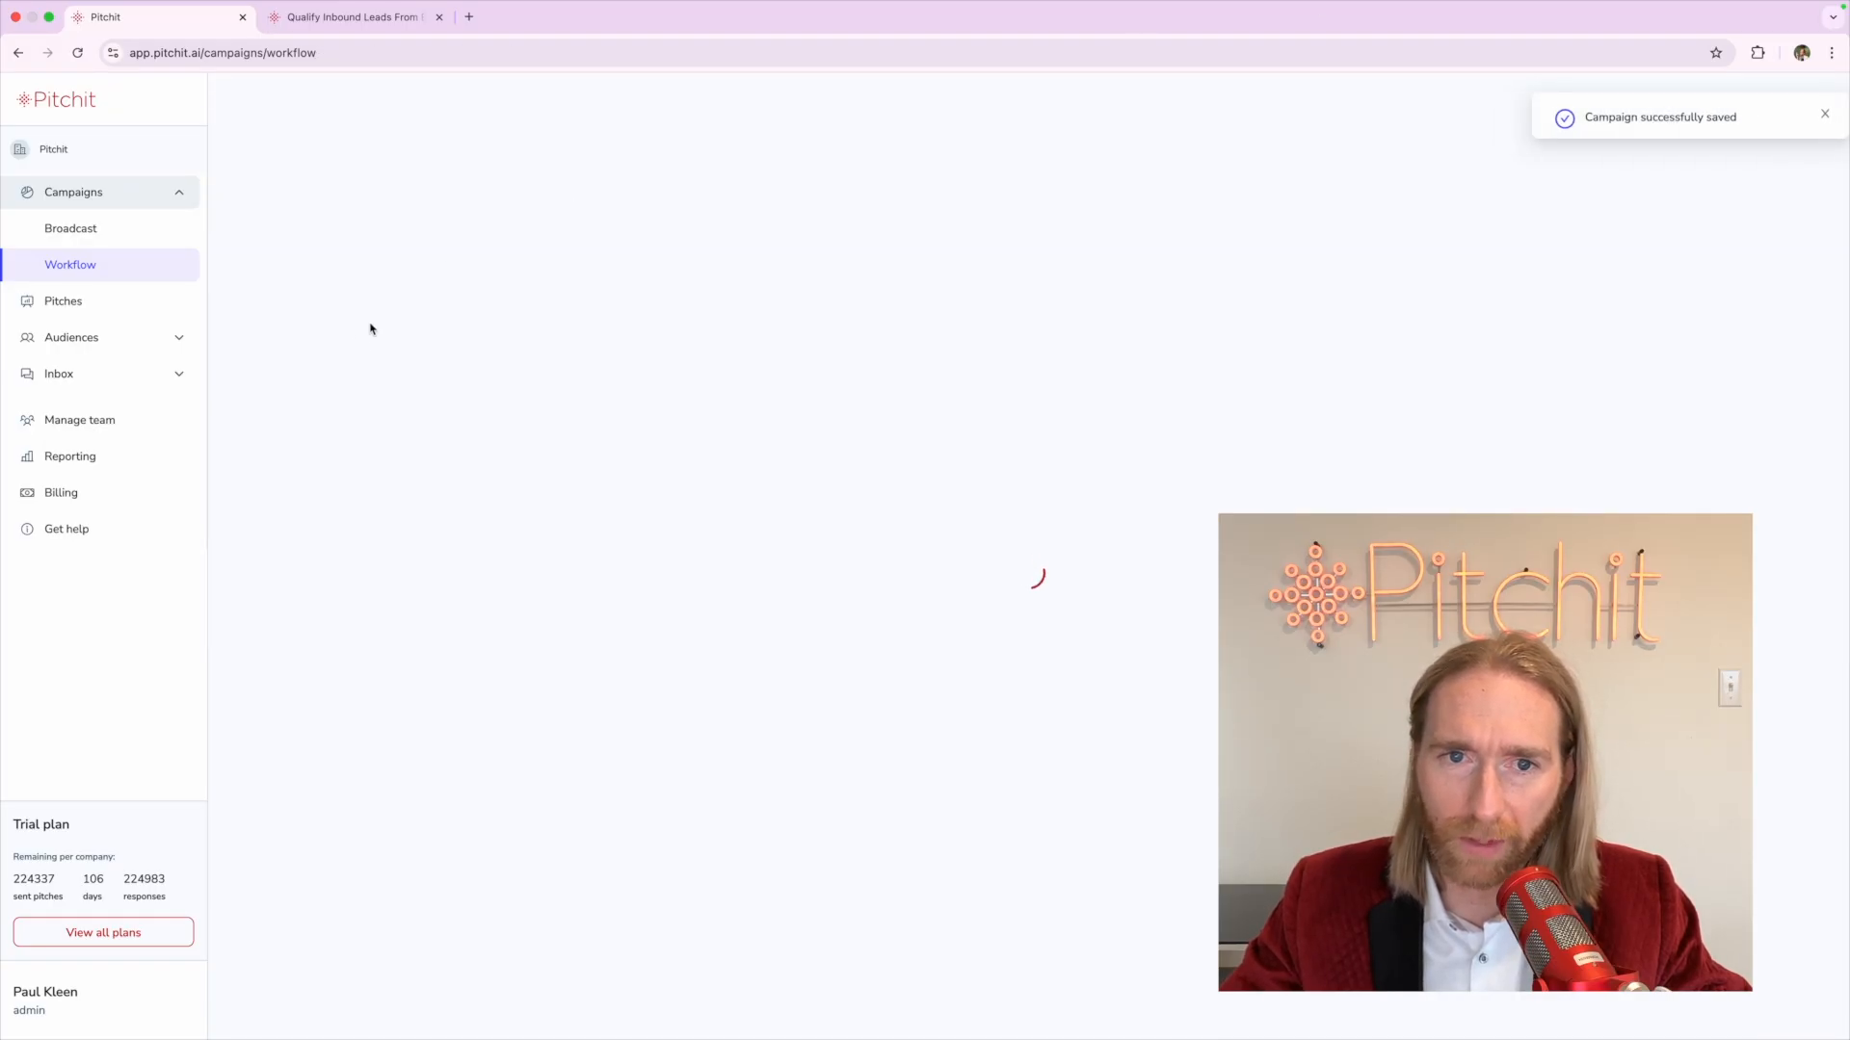
# View the connected Google calendar in the account settings and reopen the saved draft workflow campaign for editing
pyautogui.click(127, 997)
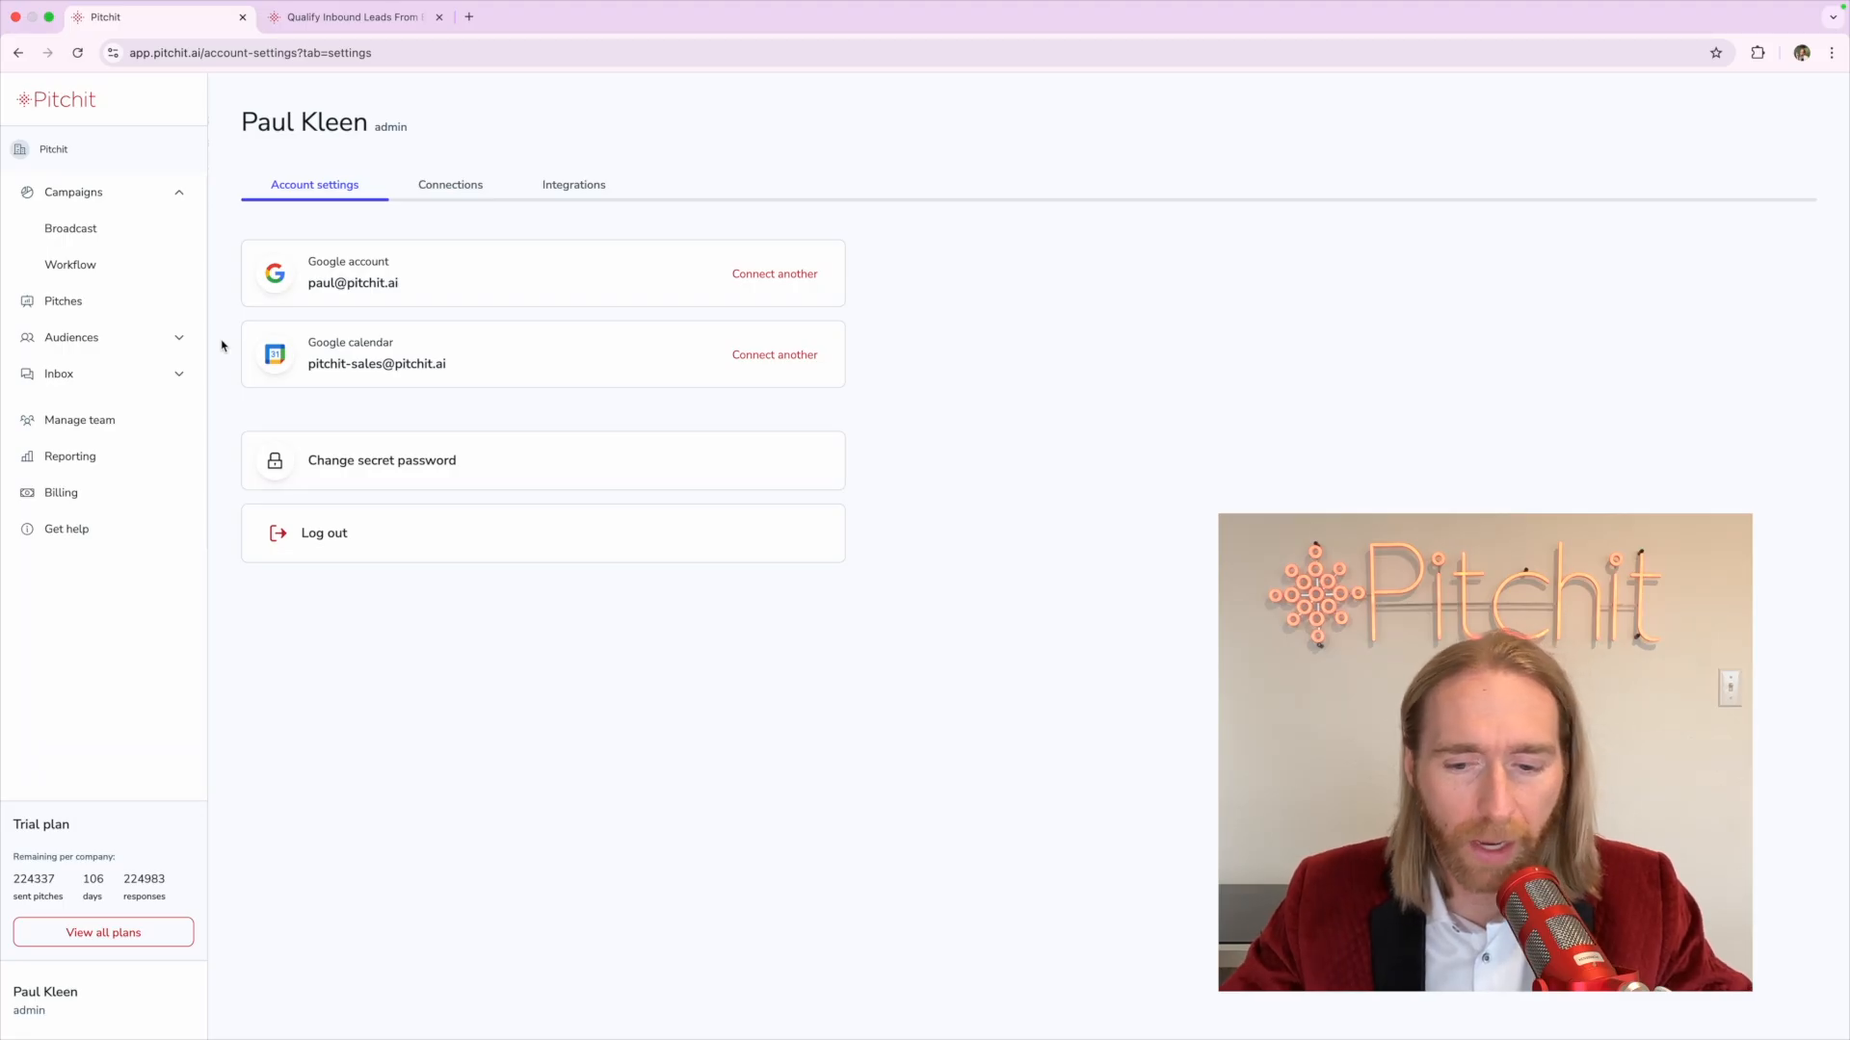
pyautogui.click(139, 269)
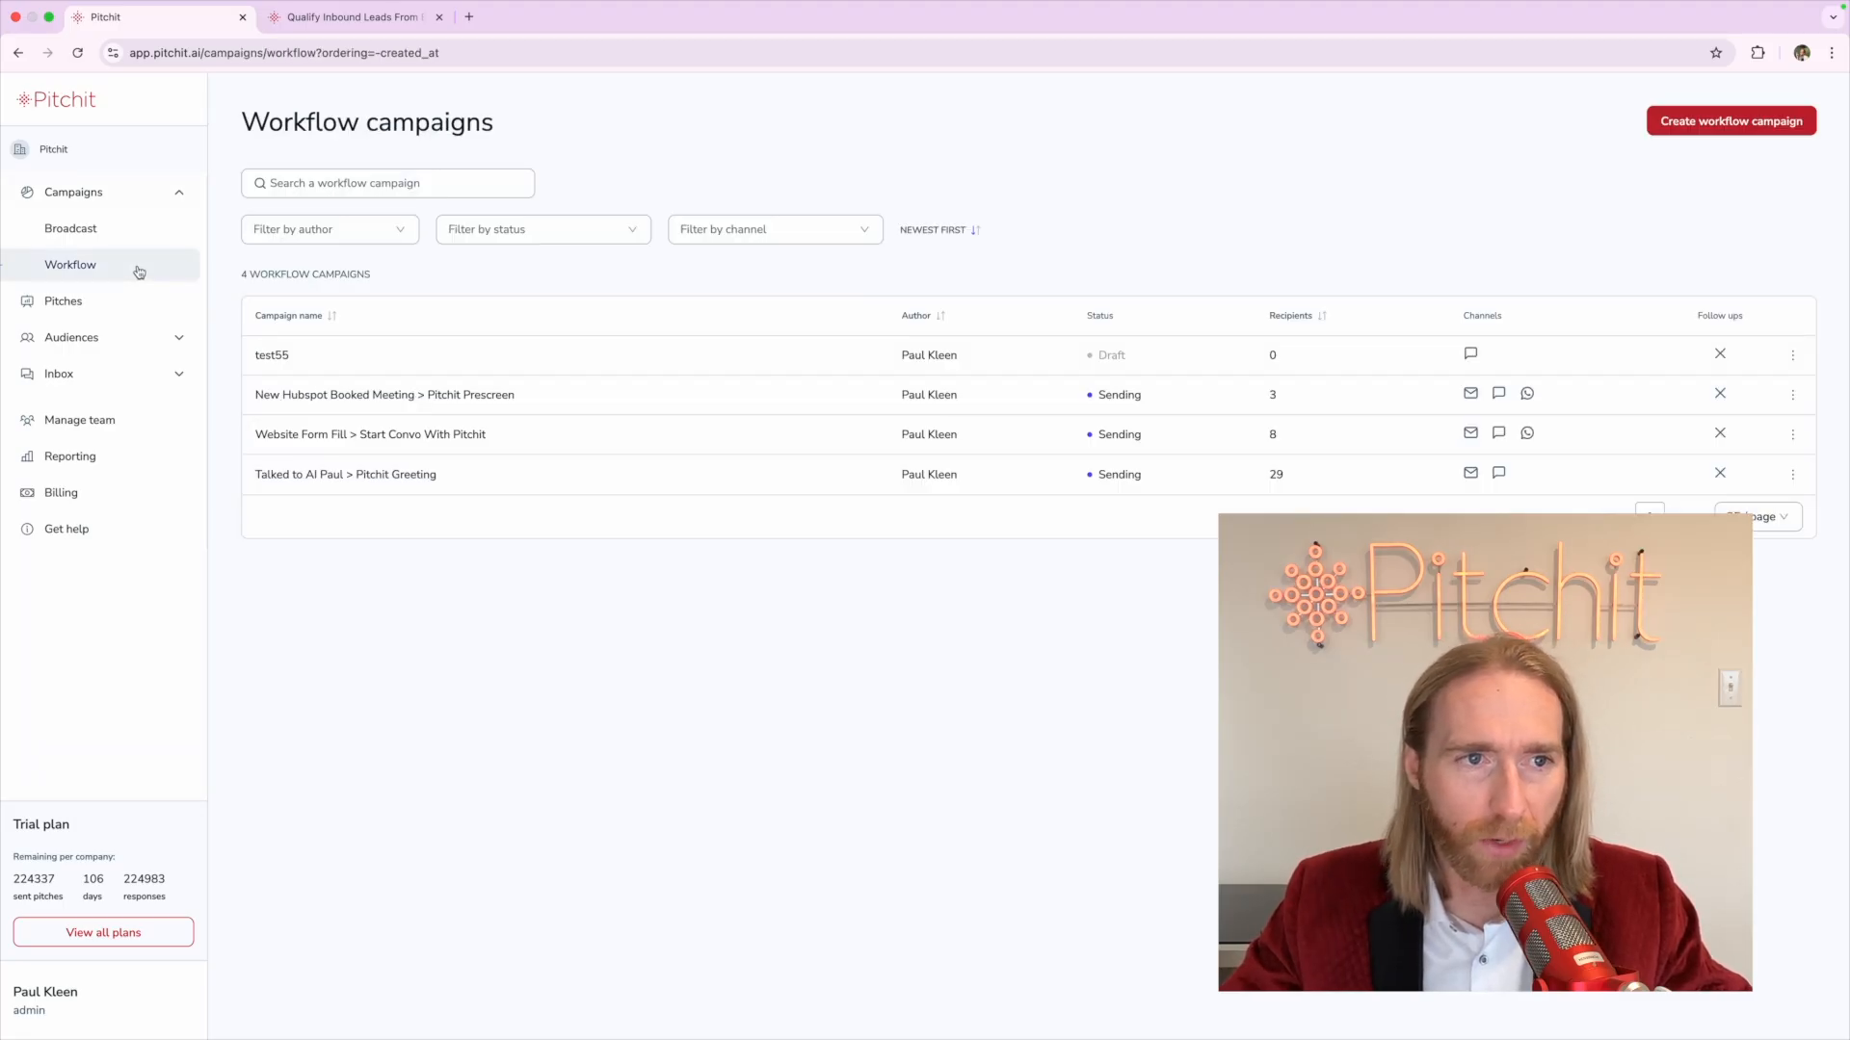
pyautogui.click(1792, 354)
pyautogui.click(1765, 381)
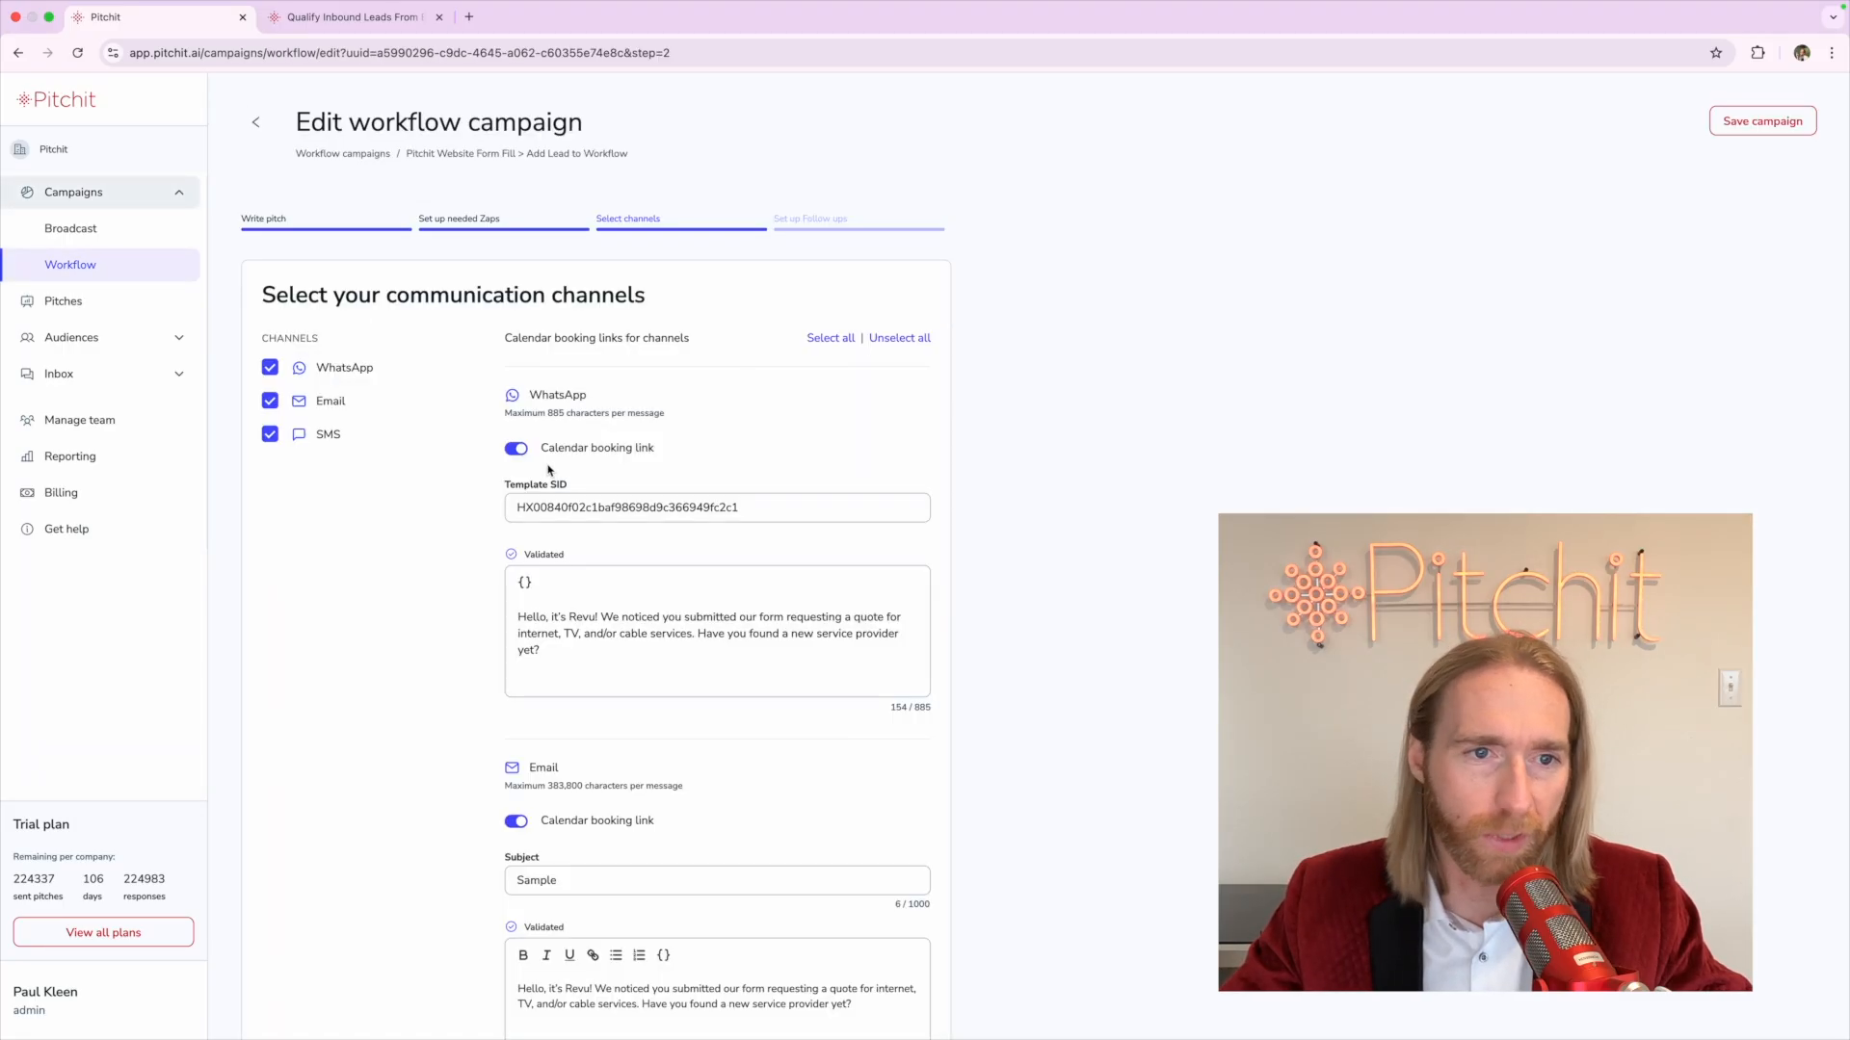
# Examine the Calendar booking link option of the WhatsApp channel
pyautogui.scroll(-1, 537, 429)
pyautogui.moveTo(537, 431); pyautogui.dragTo(712, 429)
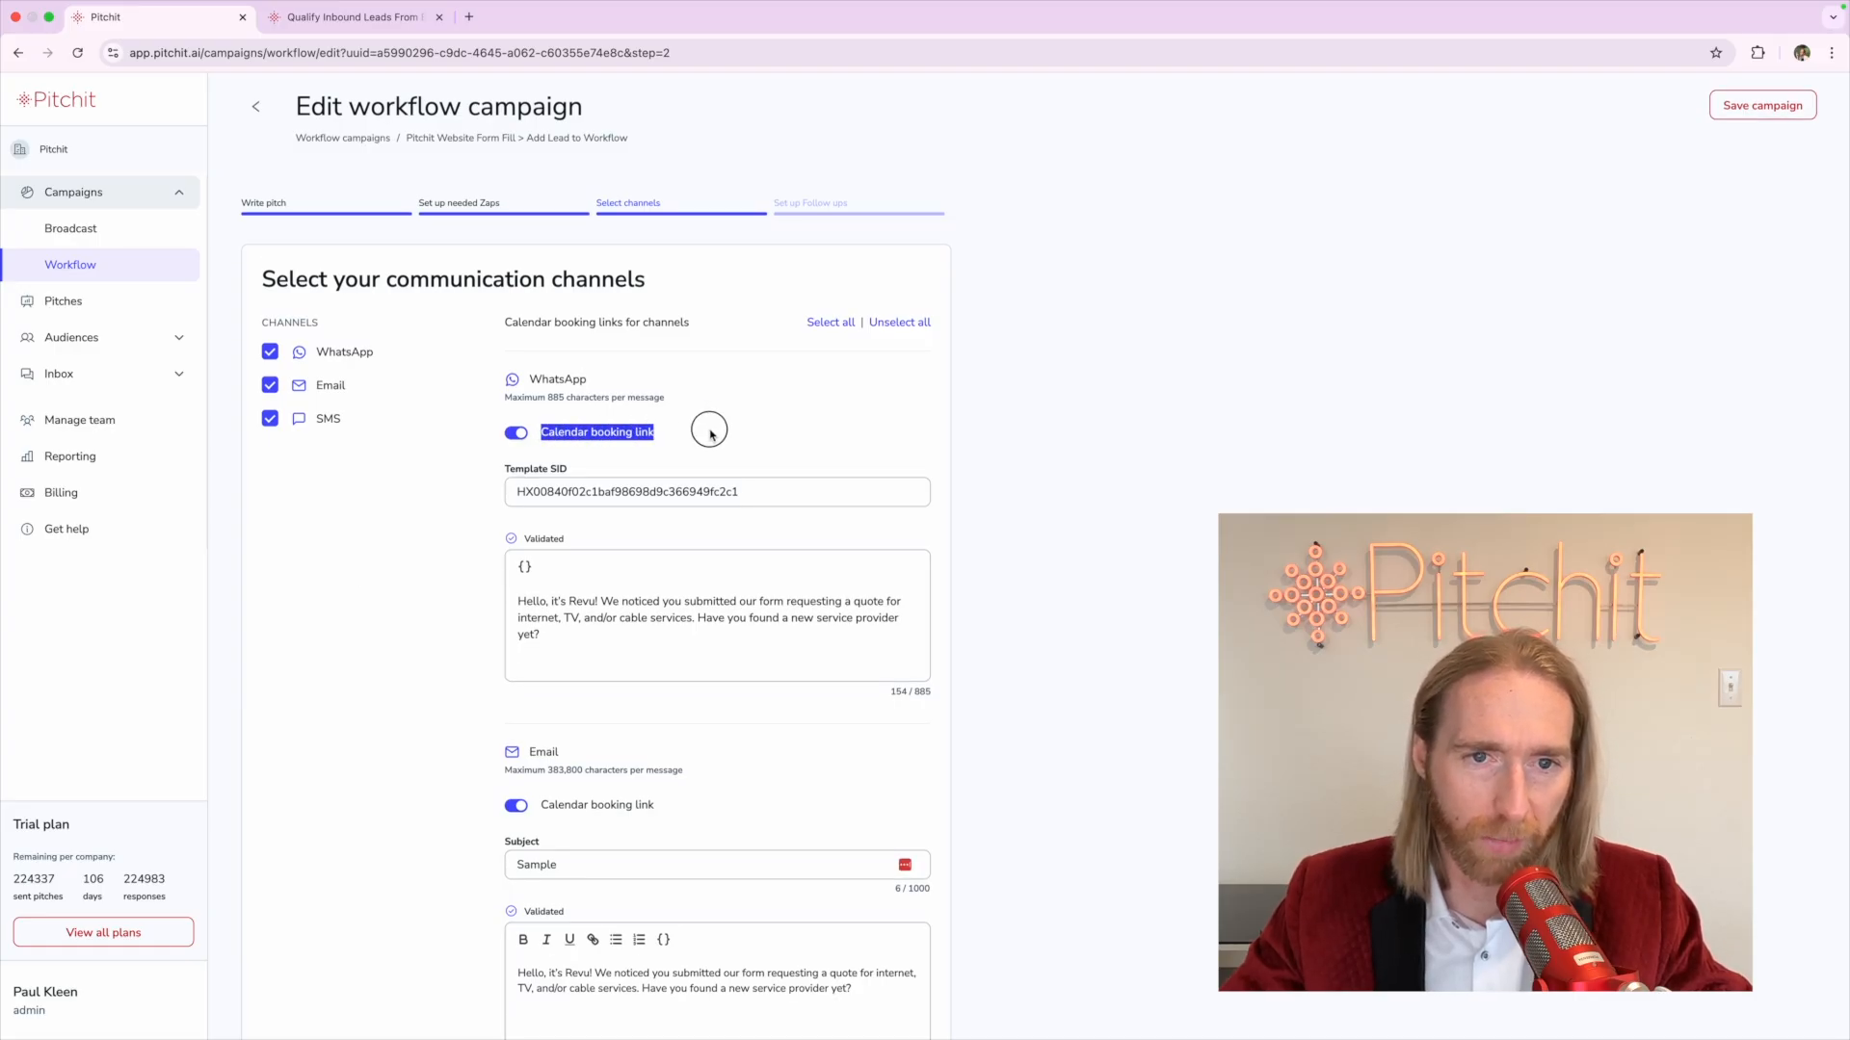
pyautogui.click(616, 427)
pyautogui.tripleClick(561, 437)
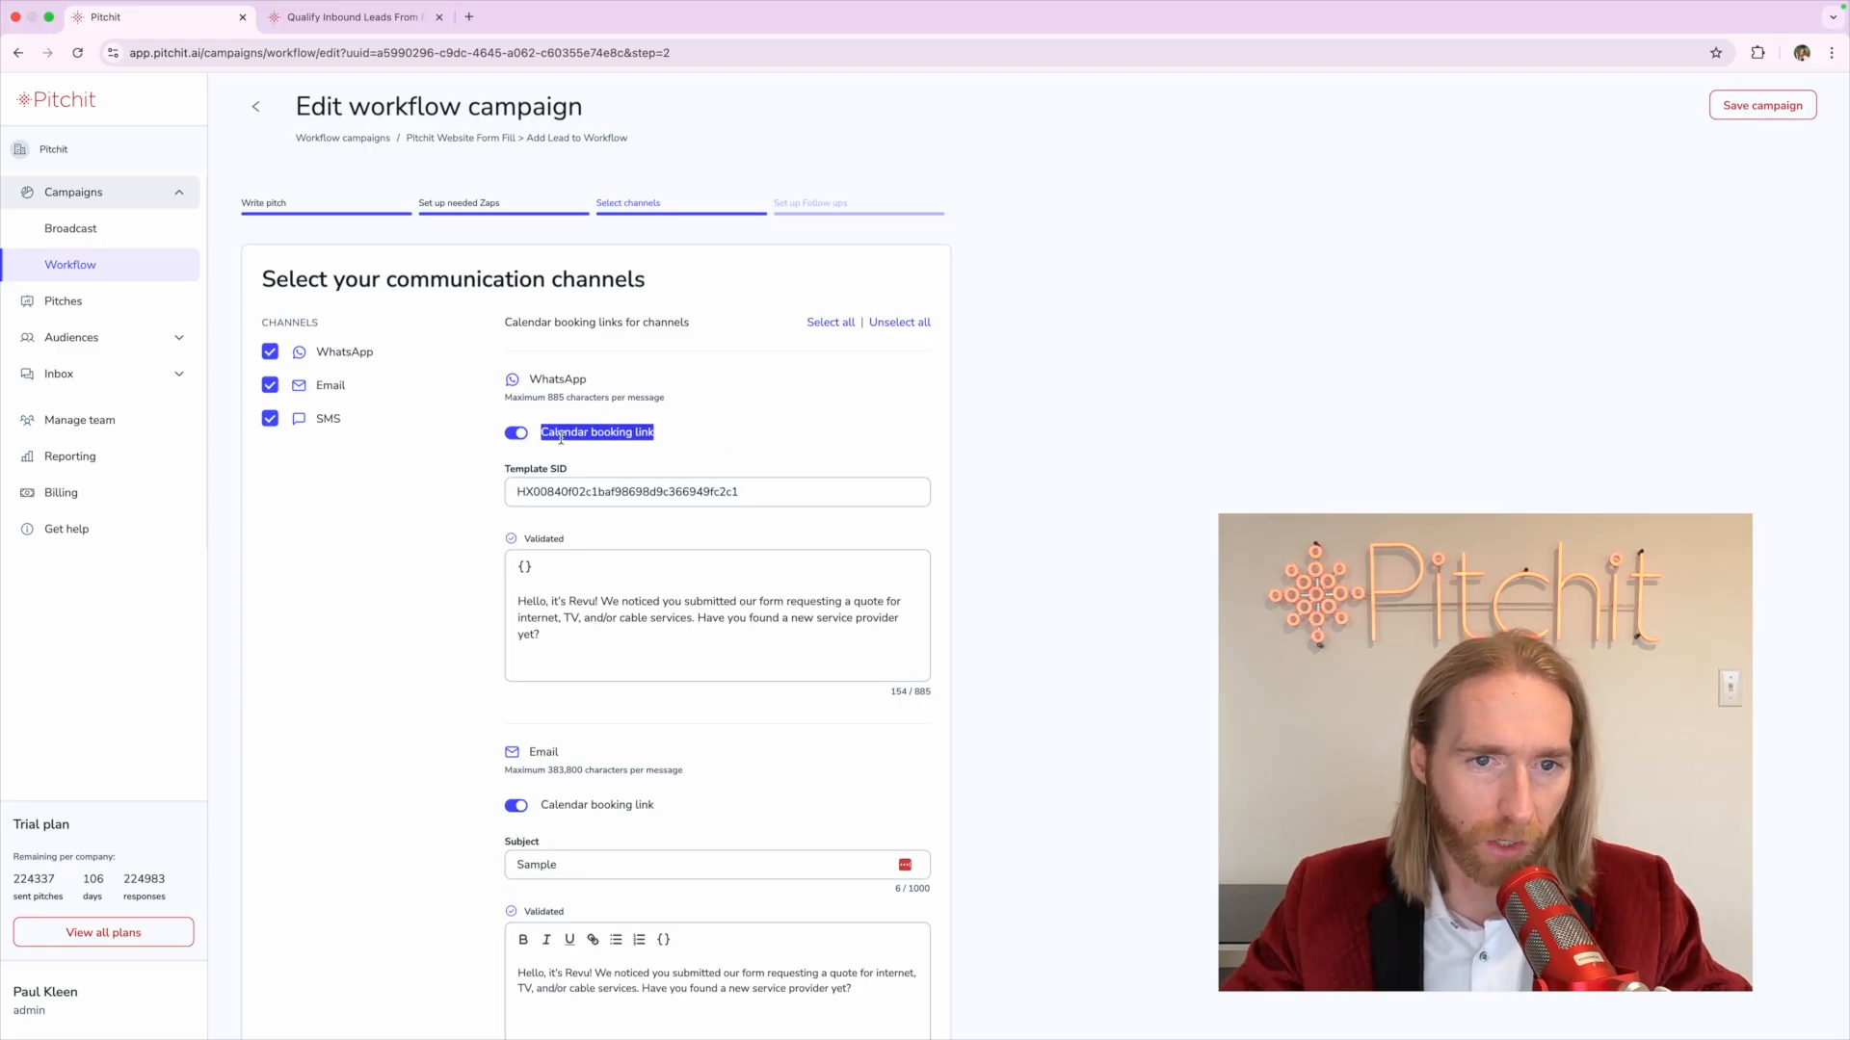
pyautogui.click(560, 432)
pyautogui.tripleClick(560, 432)
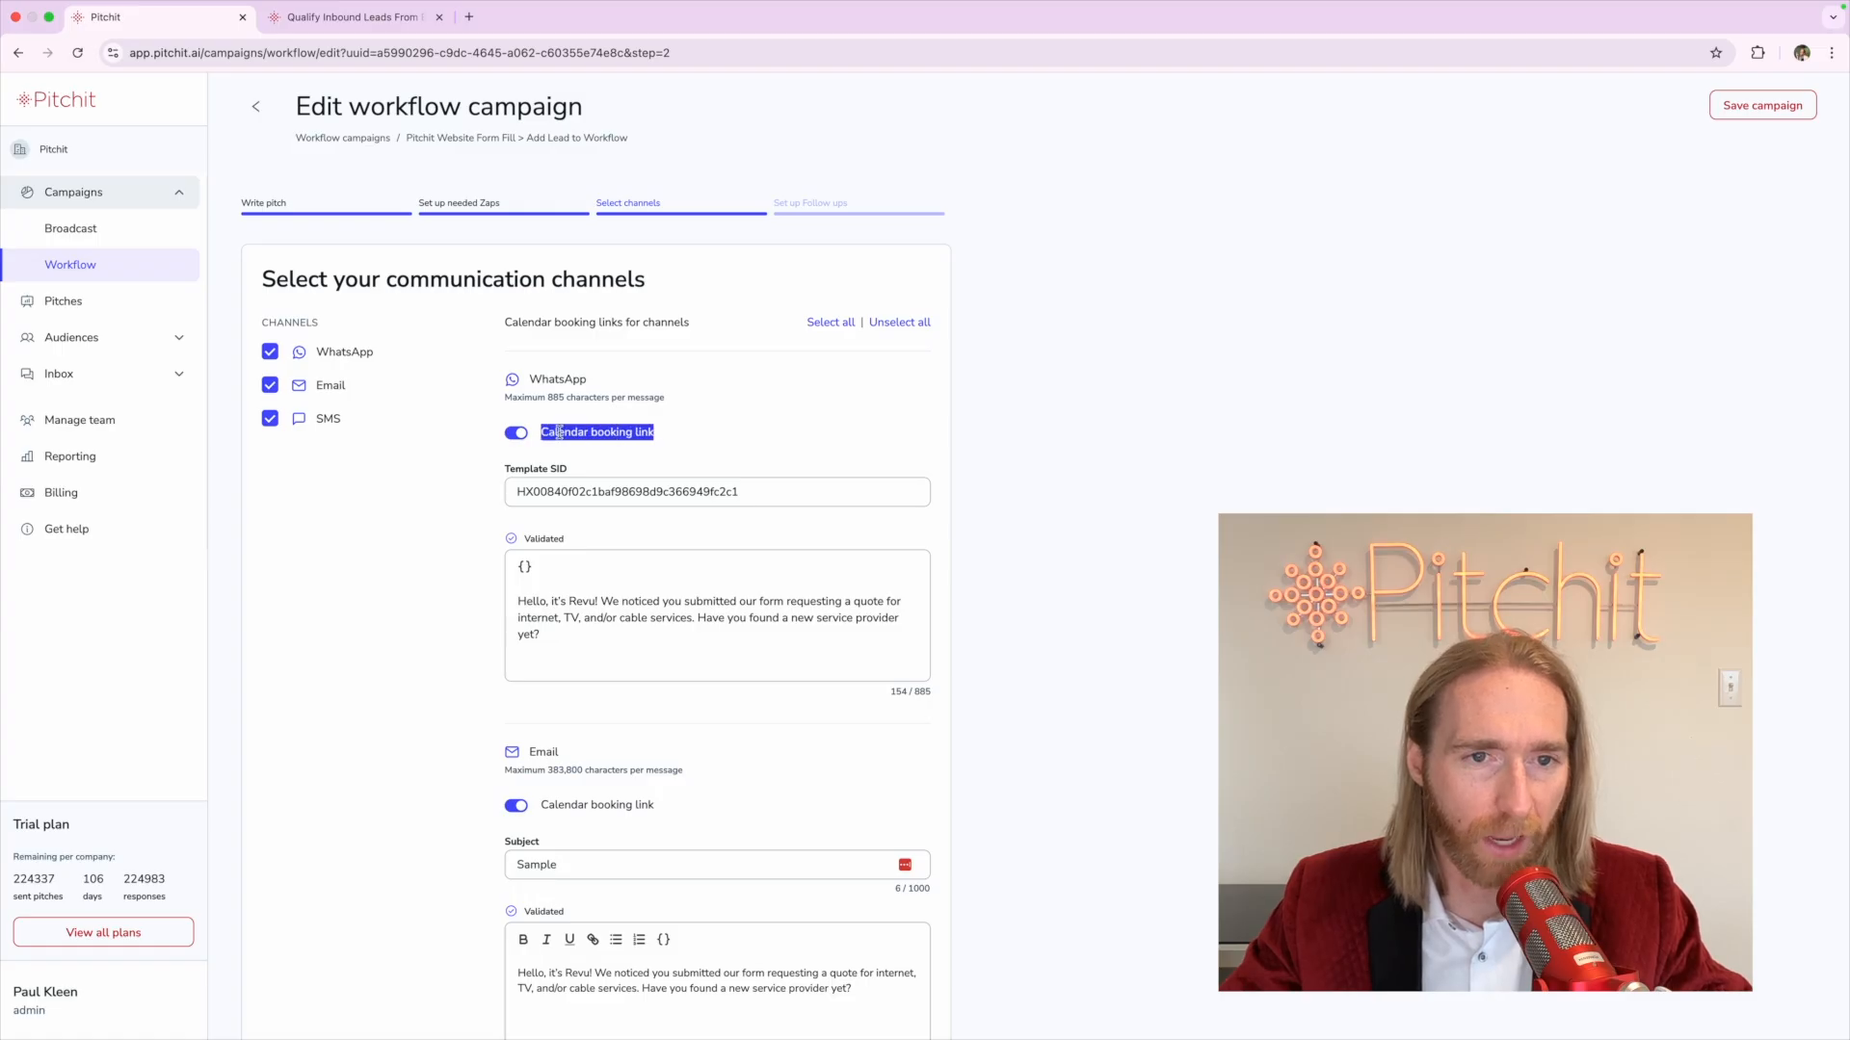
pyautogui.click(404, 542)
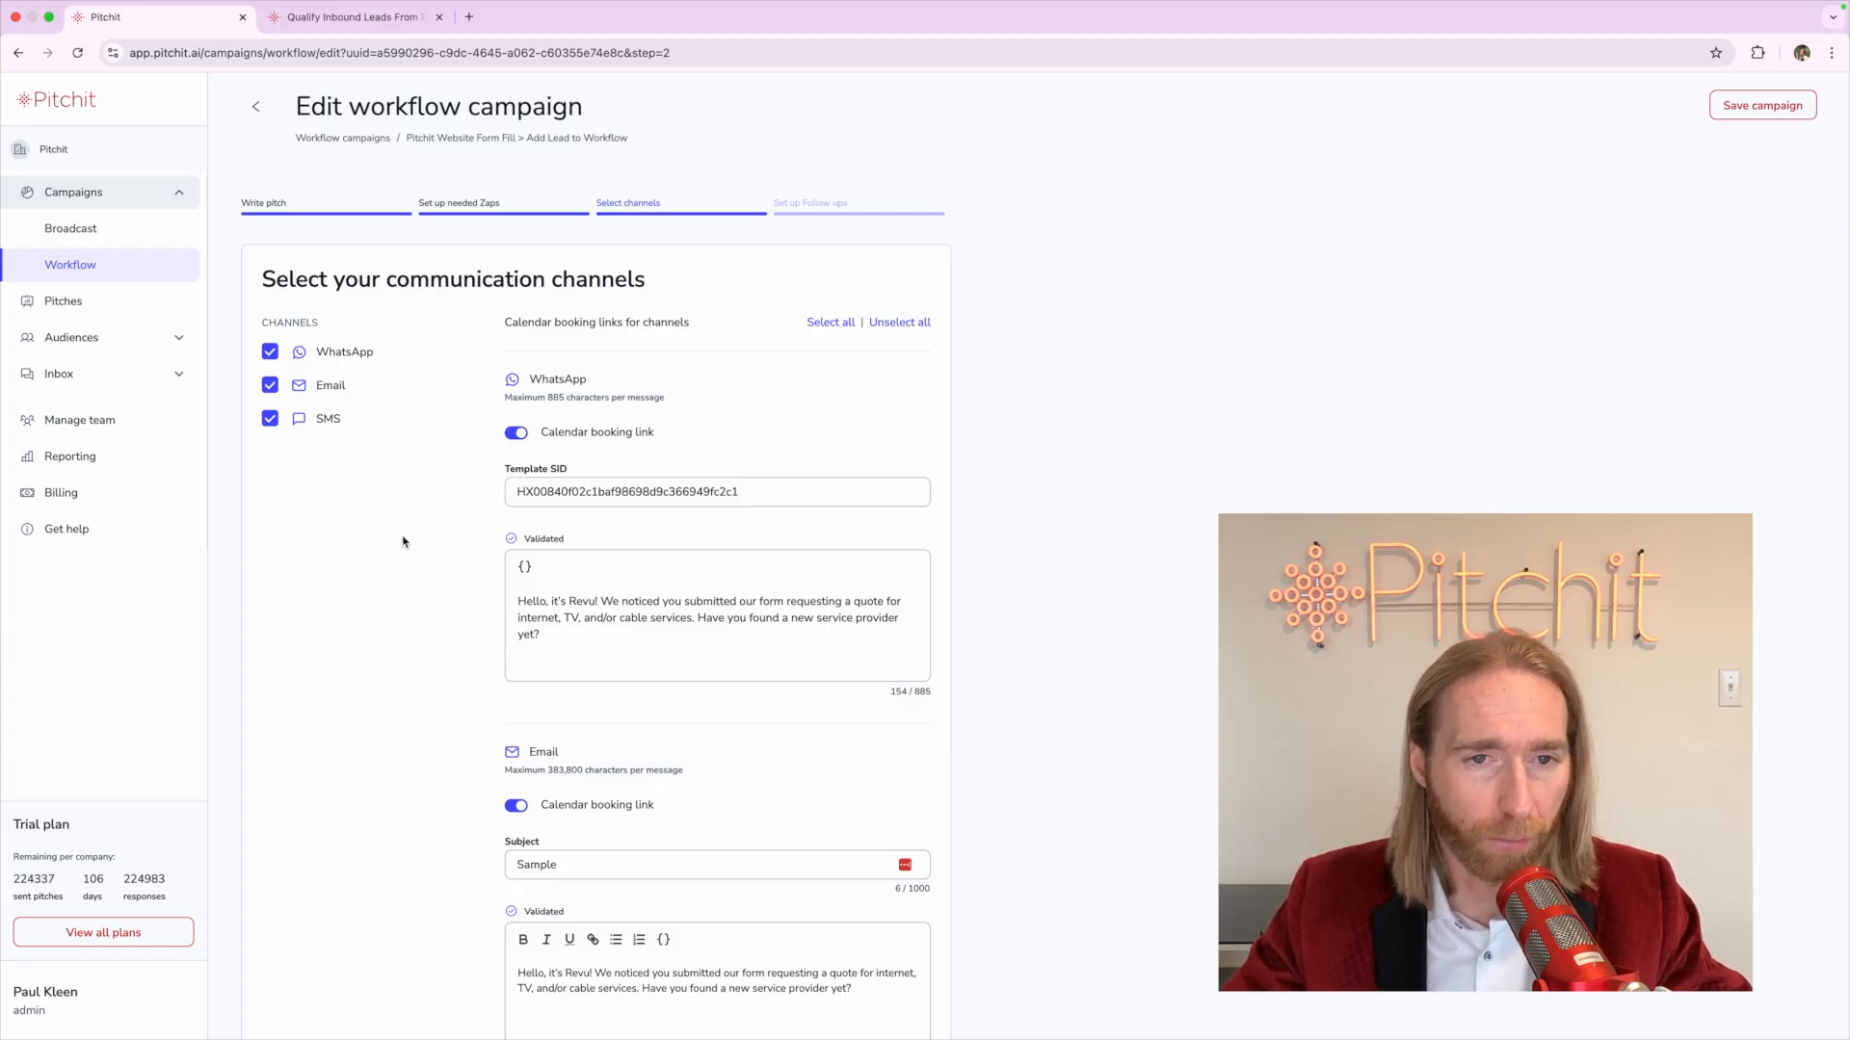
# Accept the channel settings and continue to the campaign's follow-up setup
pyautogui.scroll(-2, 403, 542)
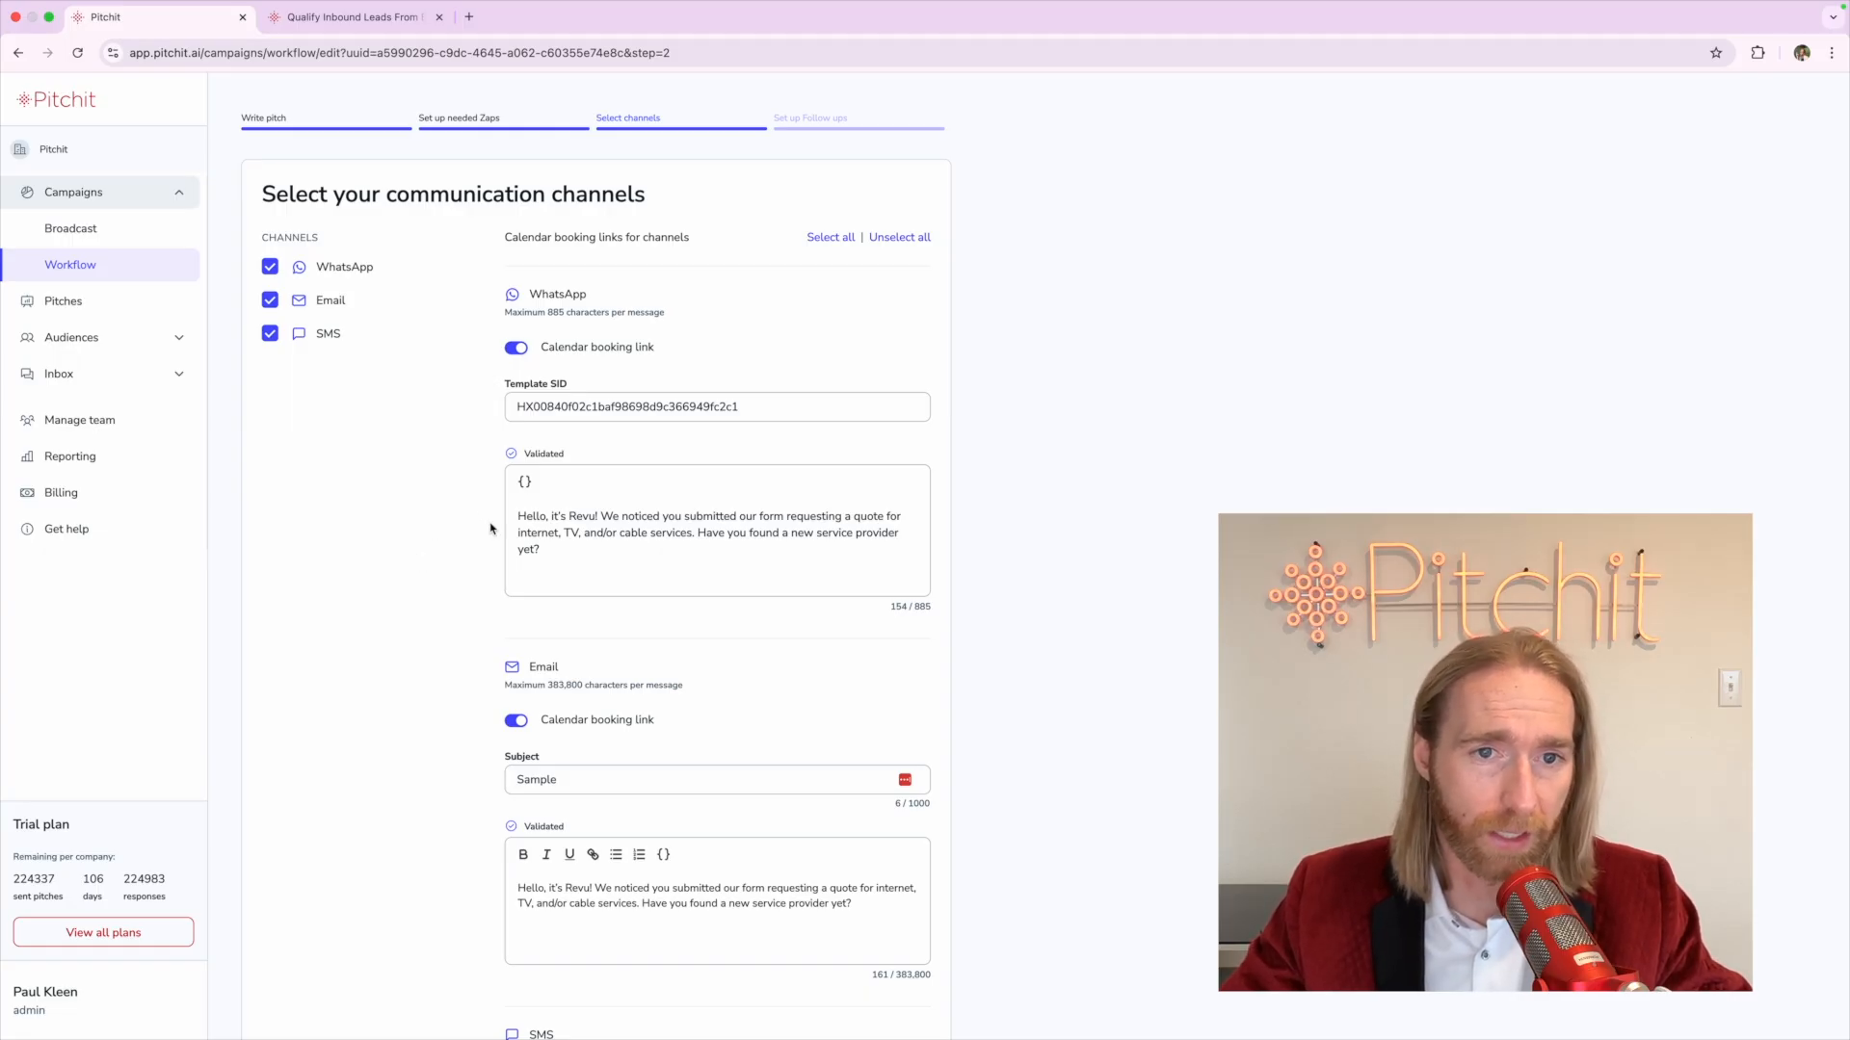
pyautogui.scroll(-5, 490, 528)
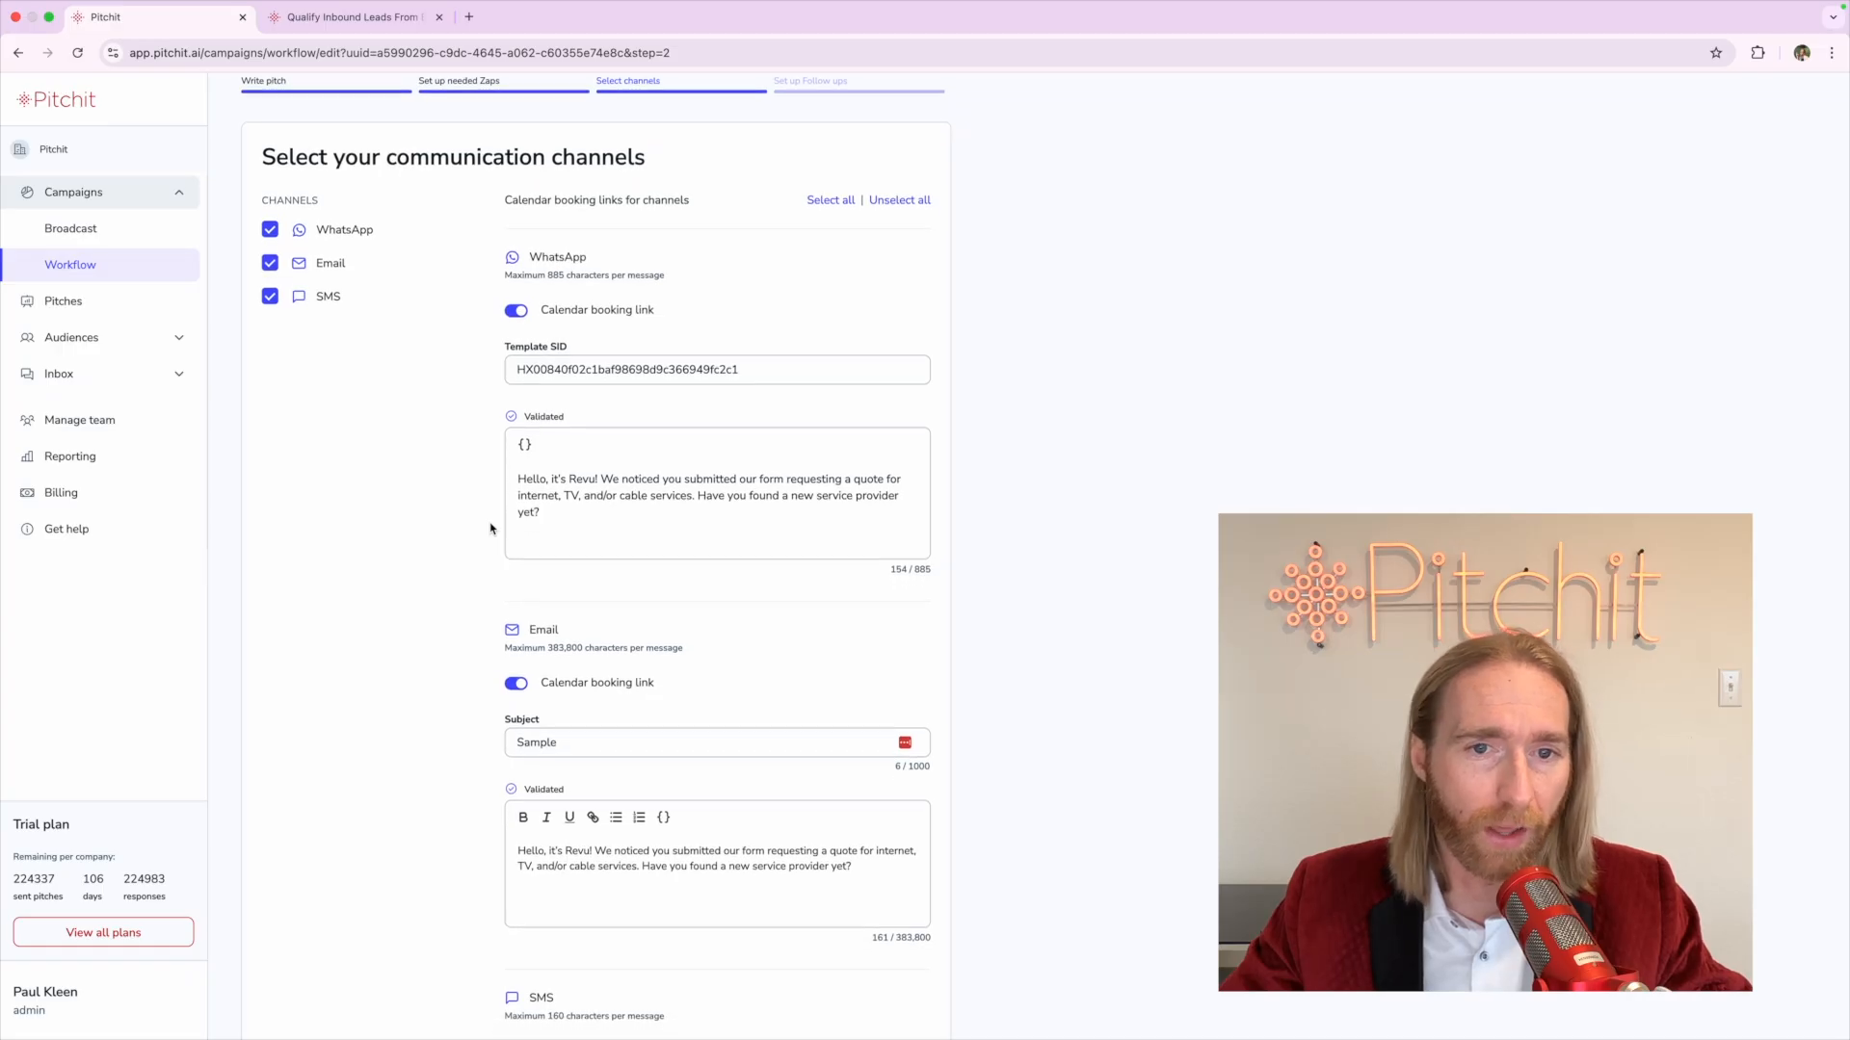
pyautogui.click(902, 993)
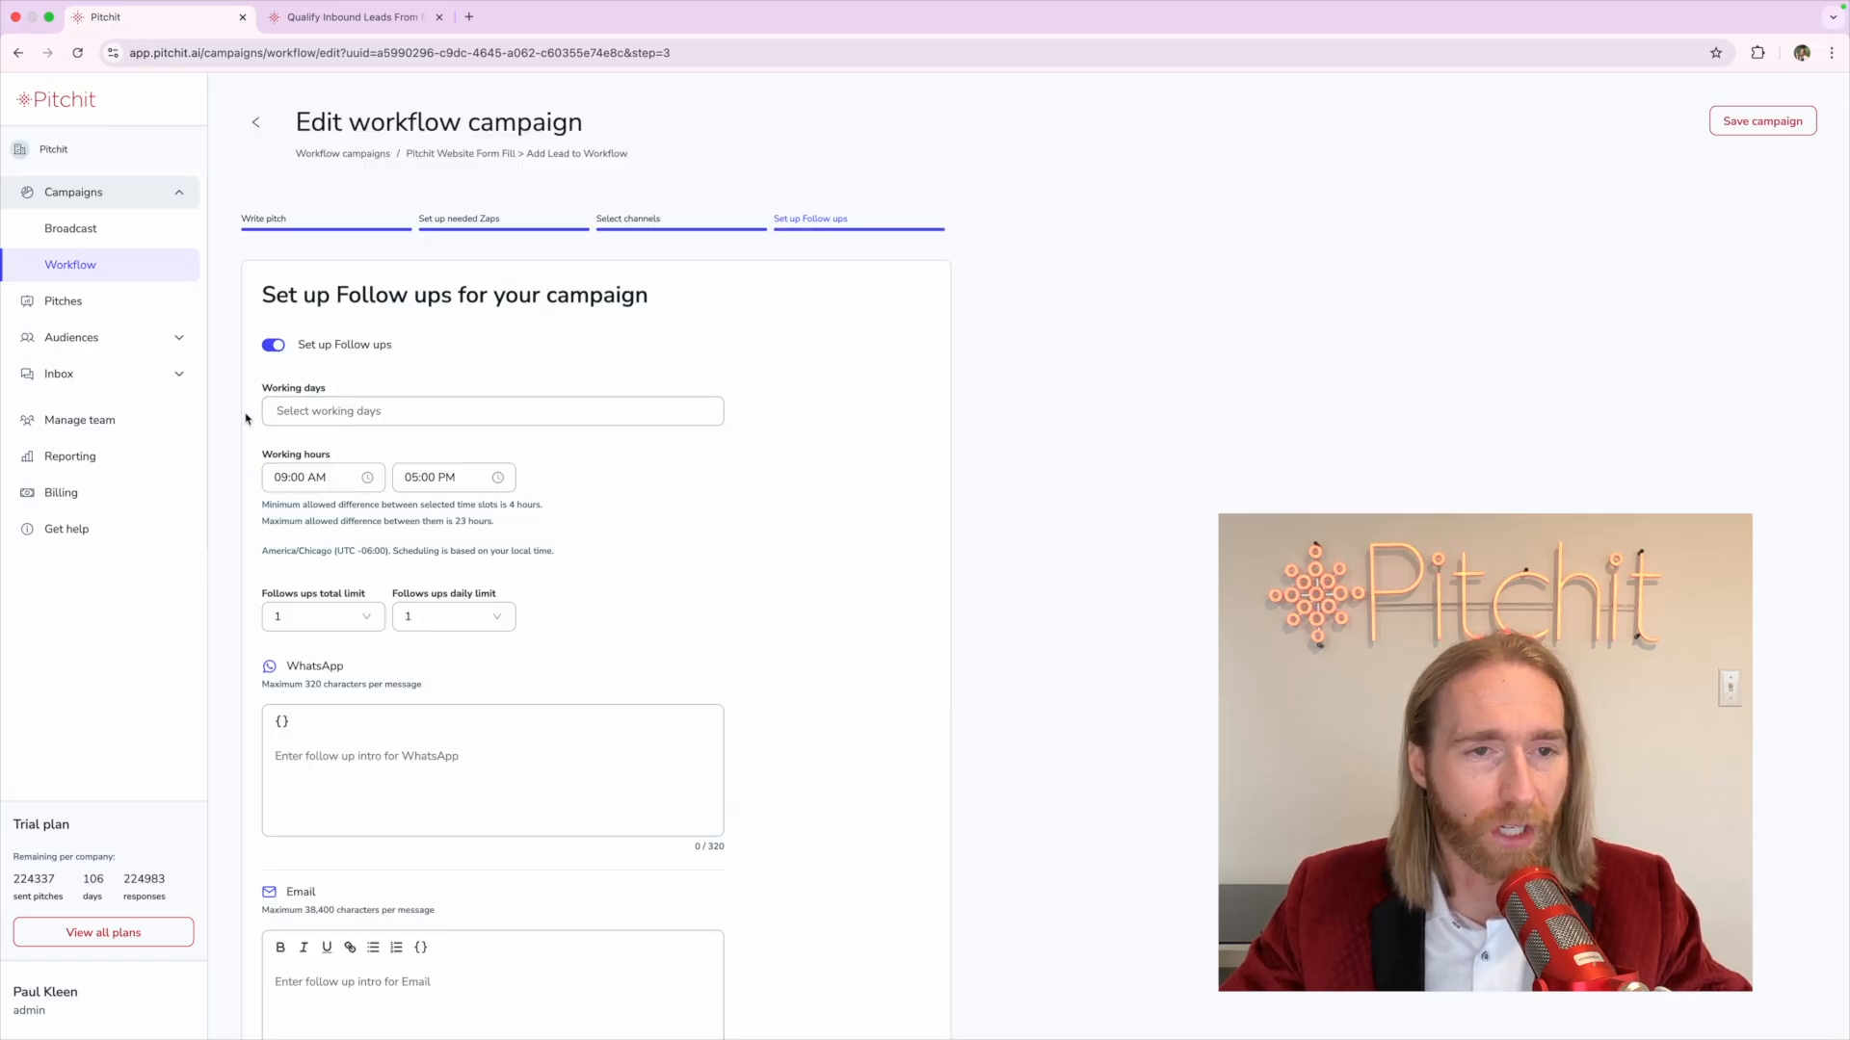
pyautogui.click(273, 349)
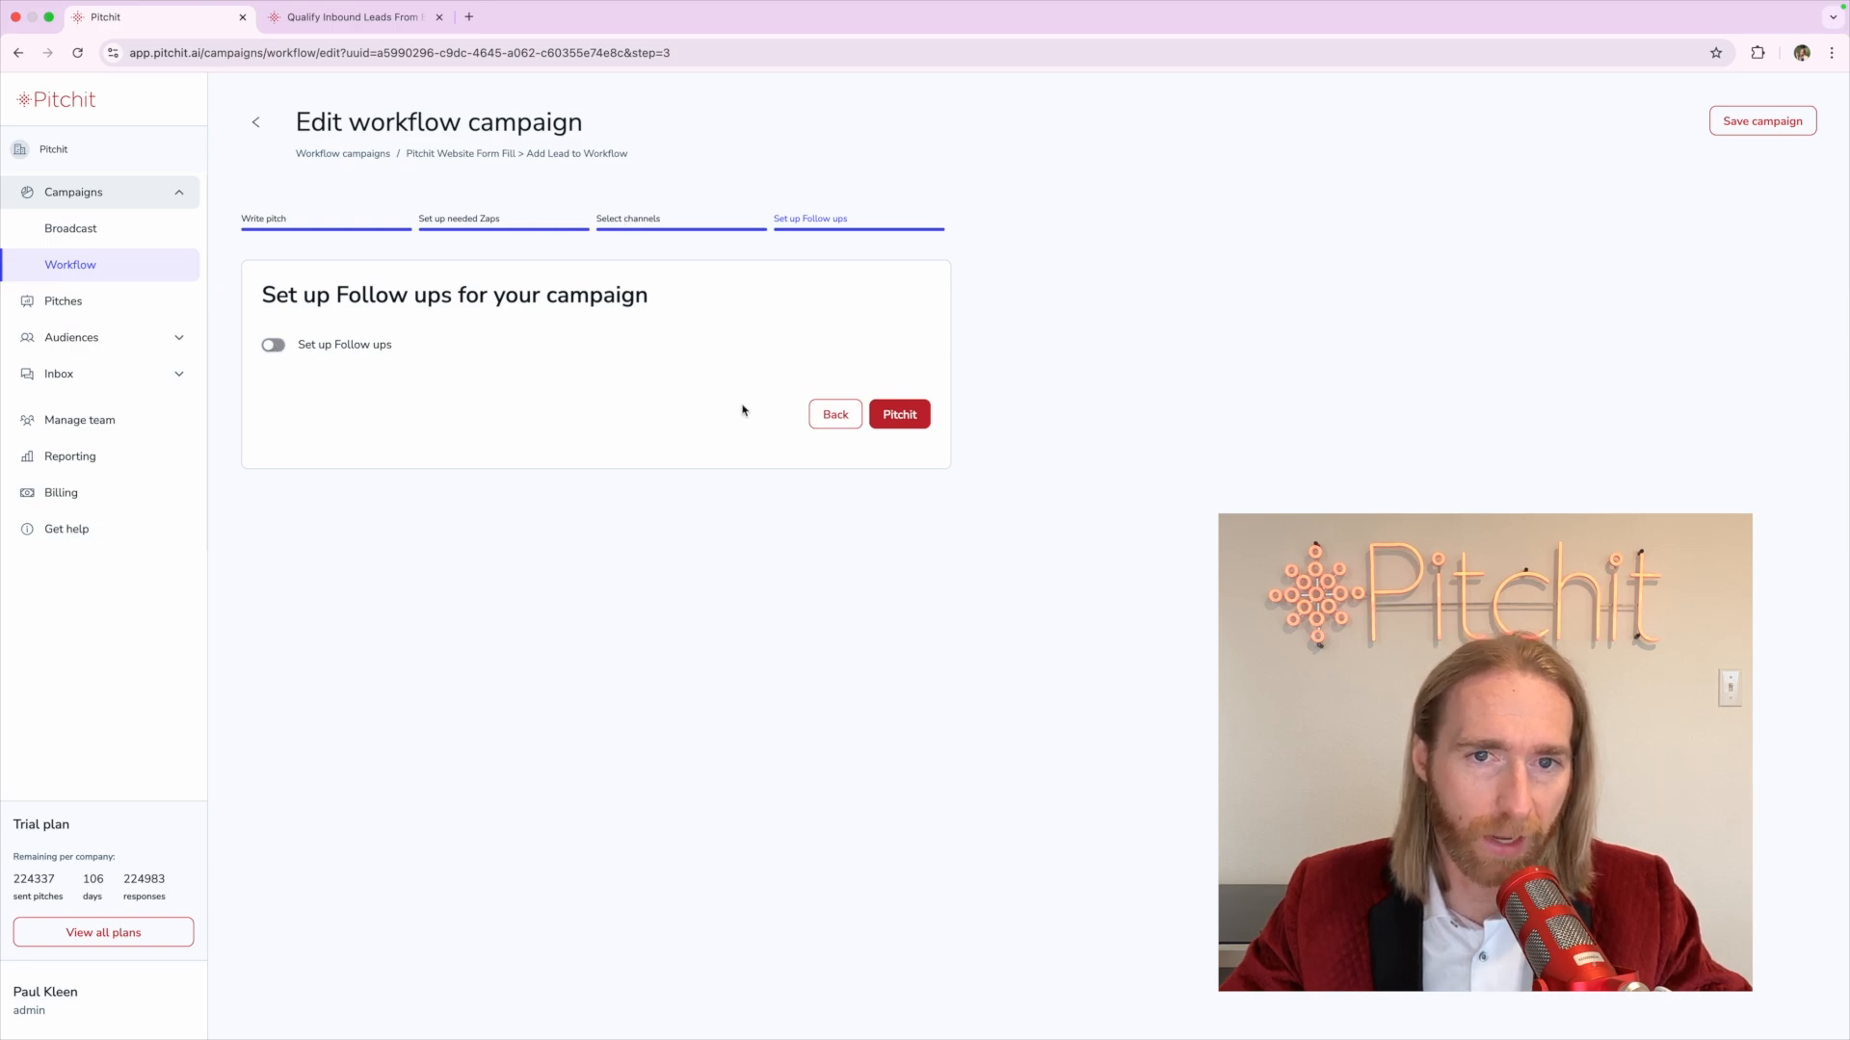
pyautogui.click(821, 420)
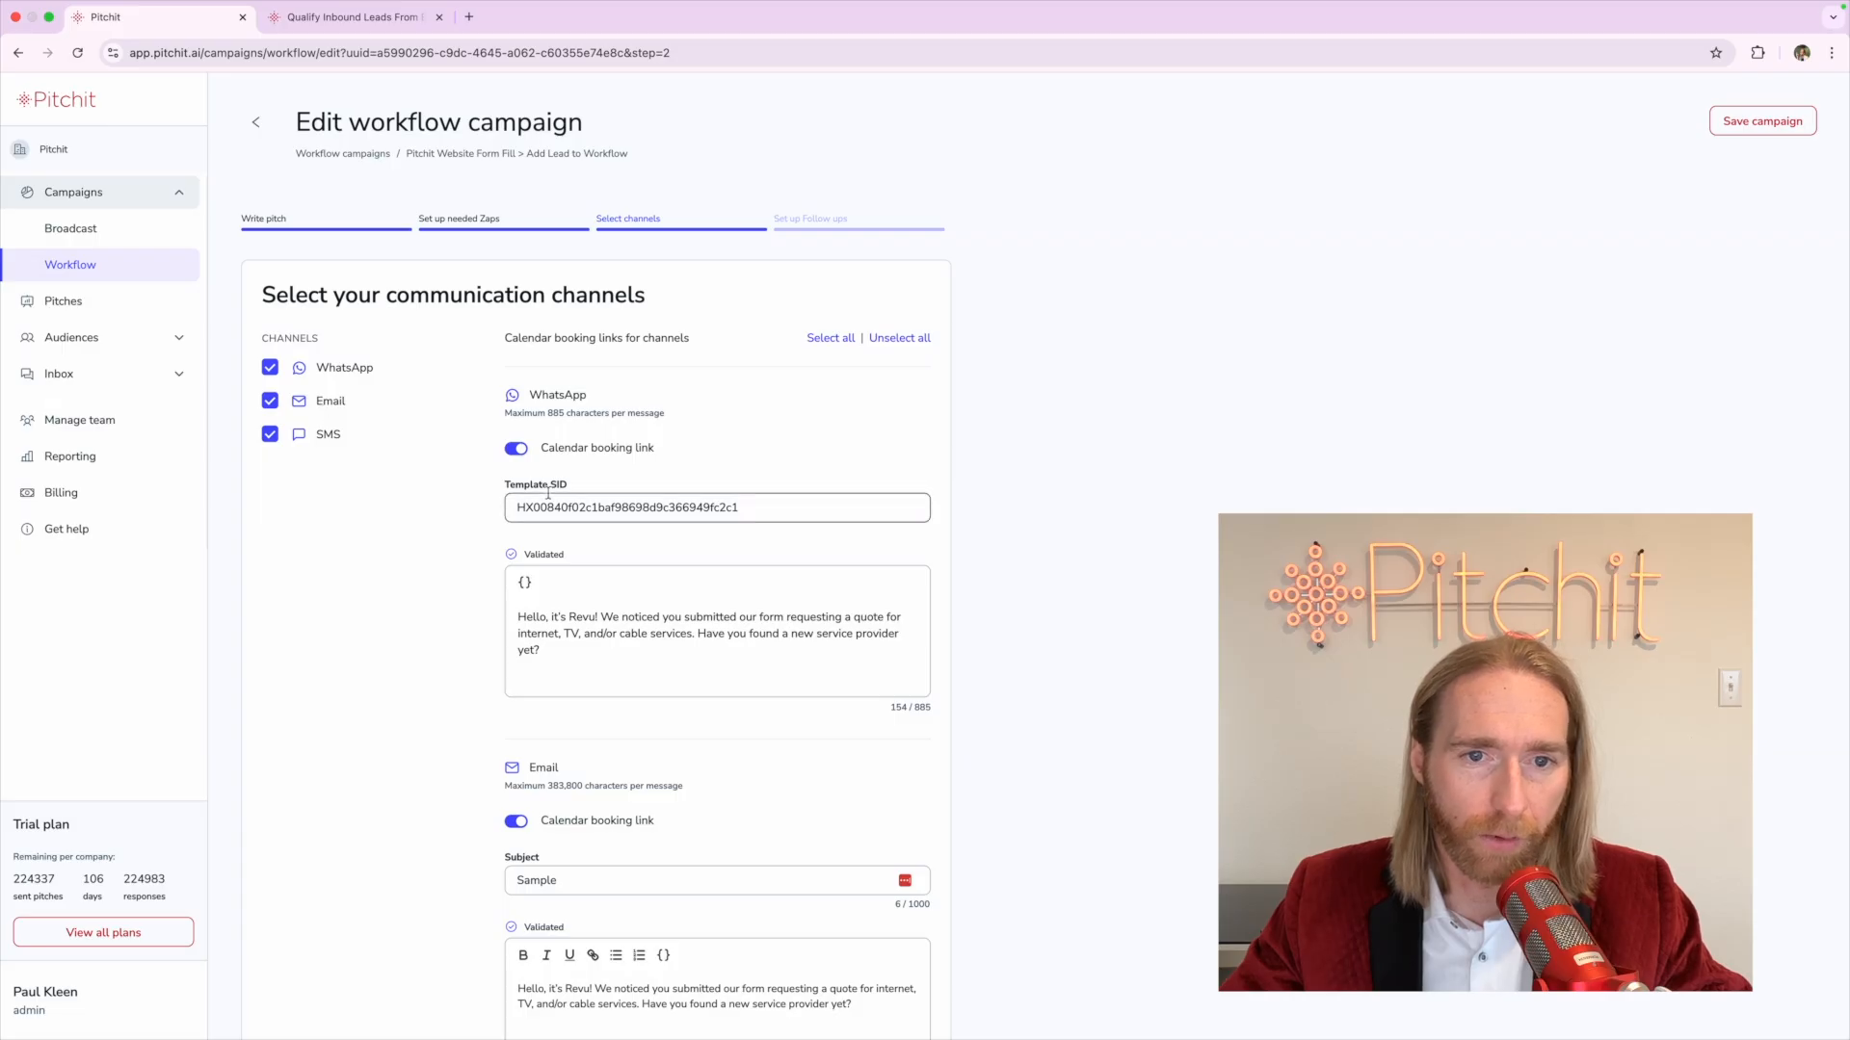
pyautogui.scroll(-10, 848, 887)
pyautogui.click(887, 978)
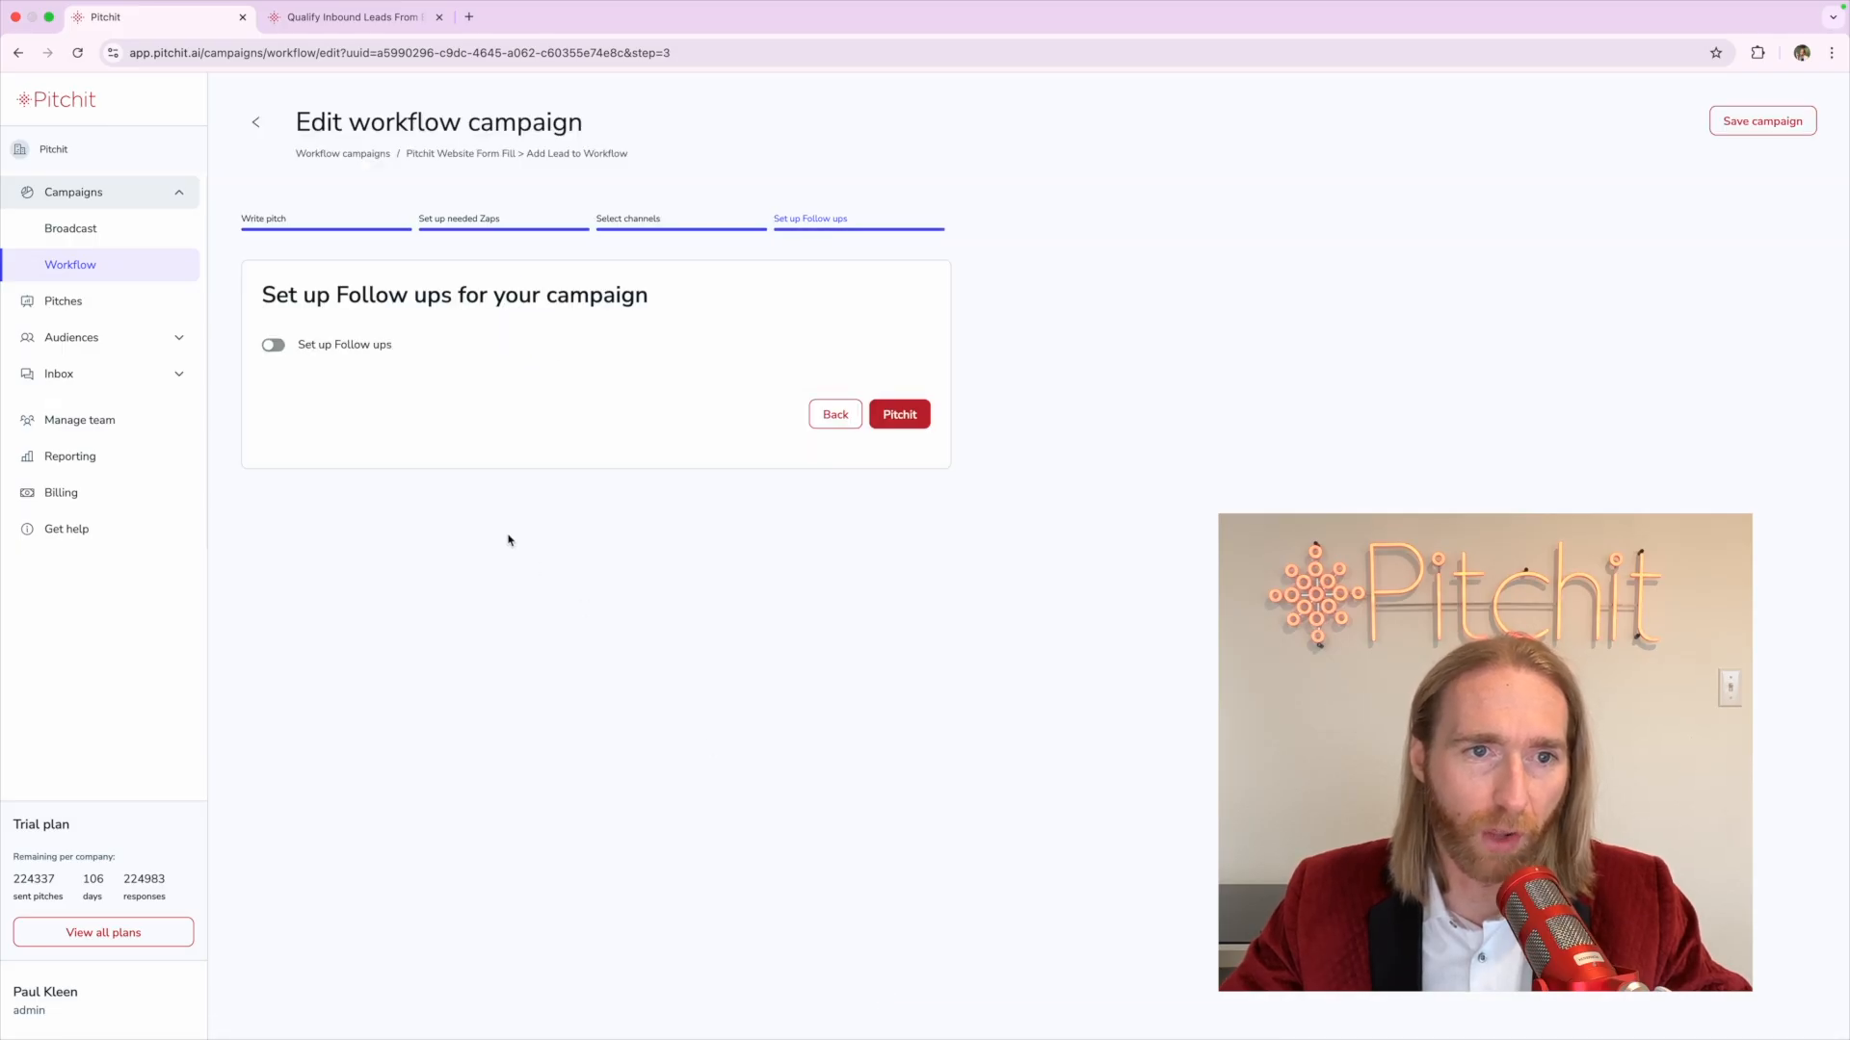
pyautogui.click(274, 345)
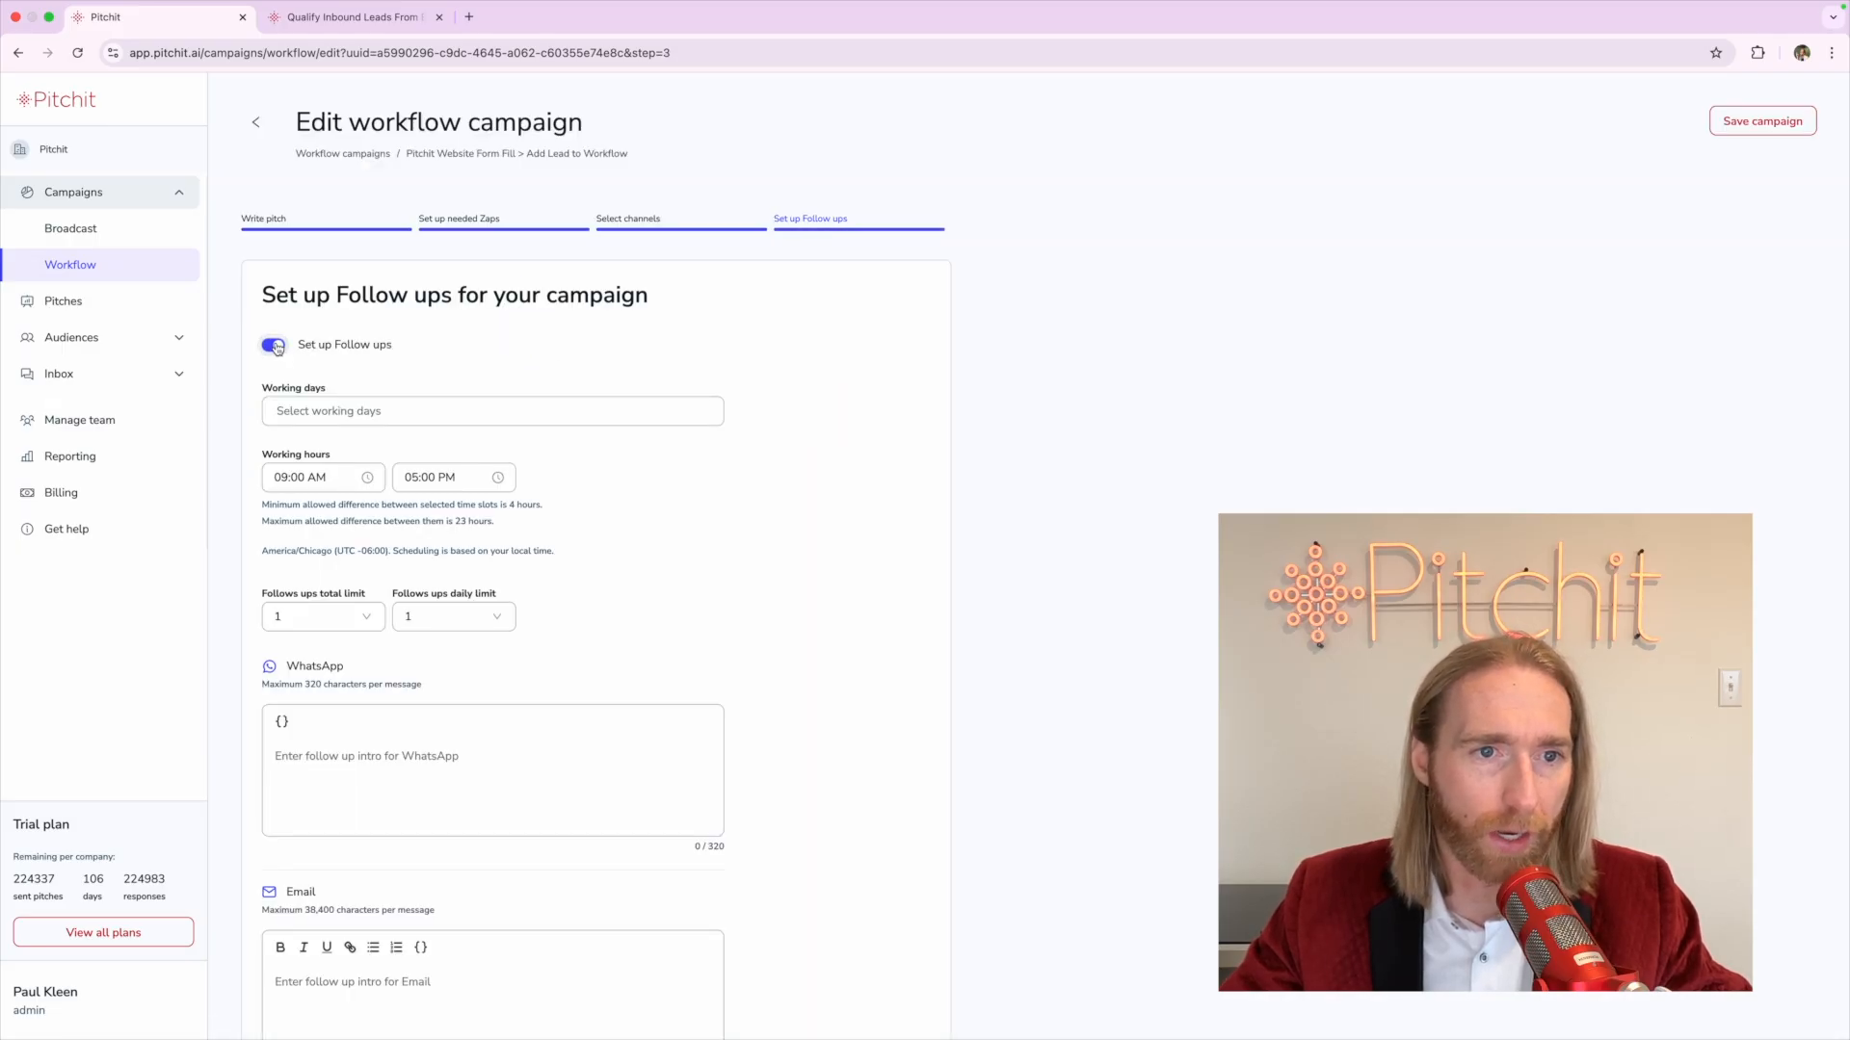
# Select Monday, Tuesday, Wednesday, Thursday and Friday as the working days for the follow-ups
pyautogui.click(303, 414)
pyautogui.click(284, 478)
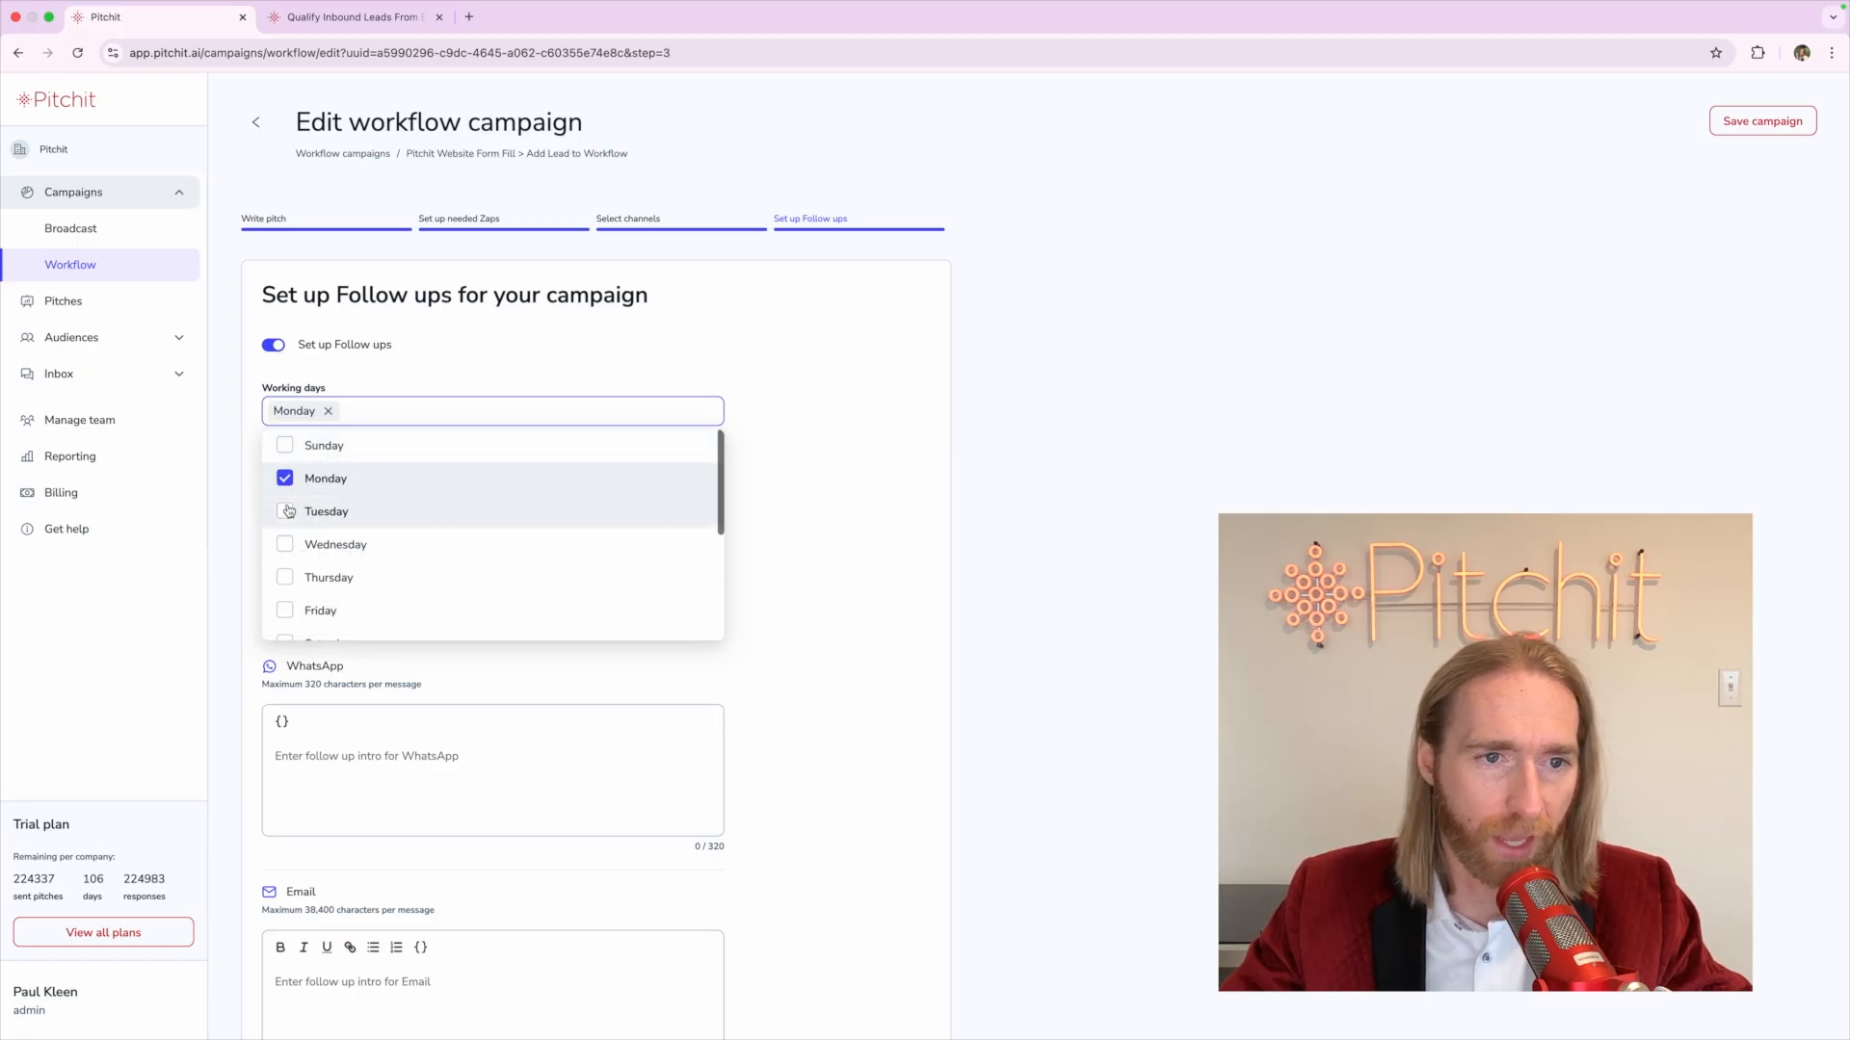
pyautogui.click(285, 511)
pyautogui.scroll(-1, 282, 520)
pyautogui.click(285, 524)
pyautogui.click(285, 557)
pyautogui.click(285, 590)
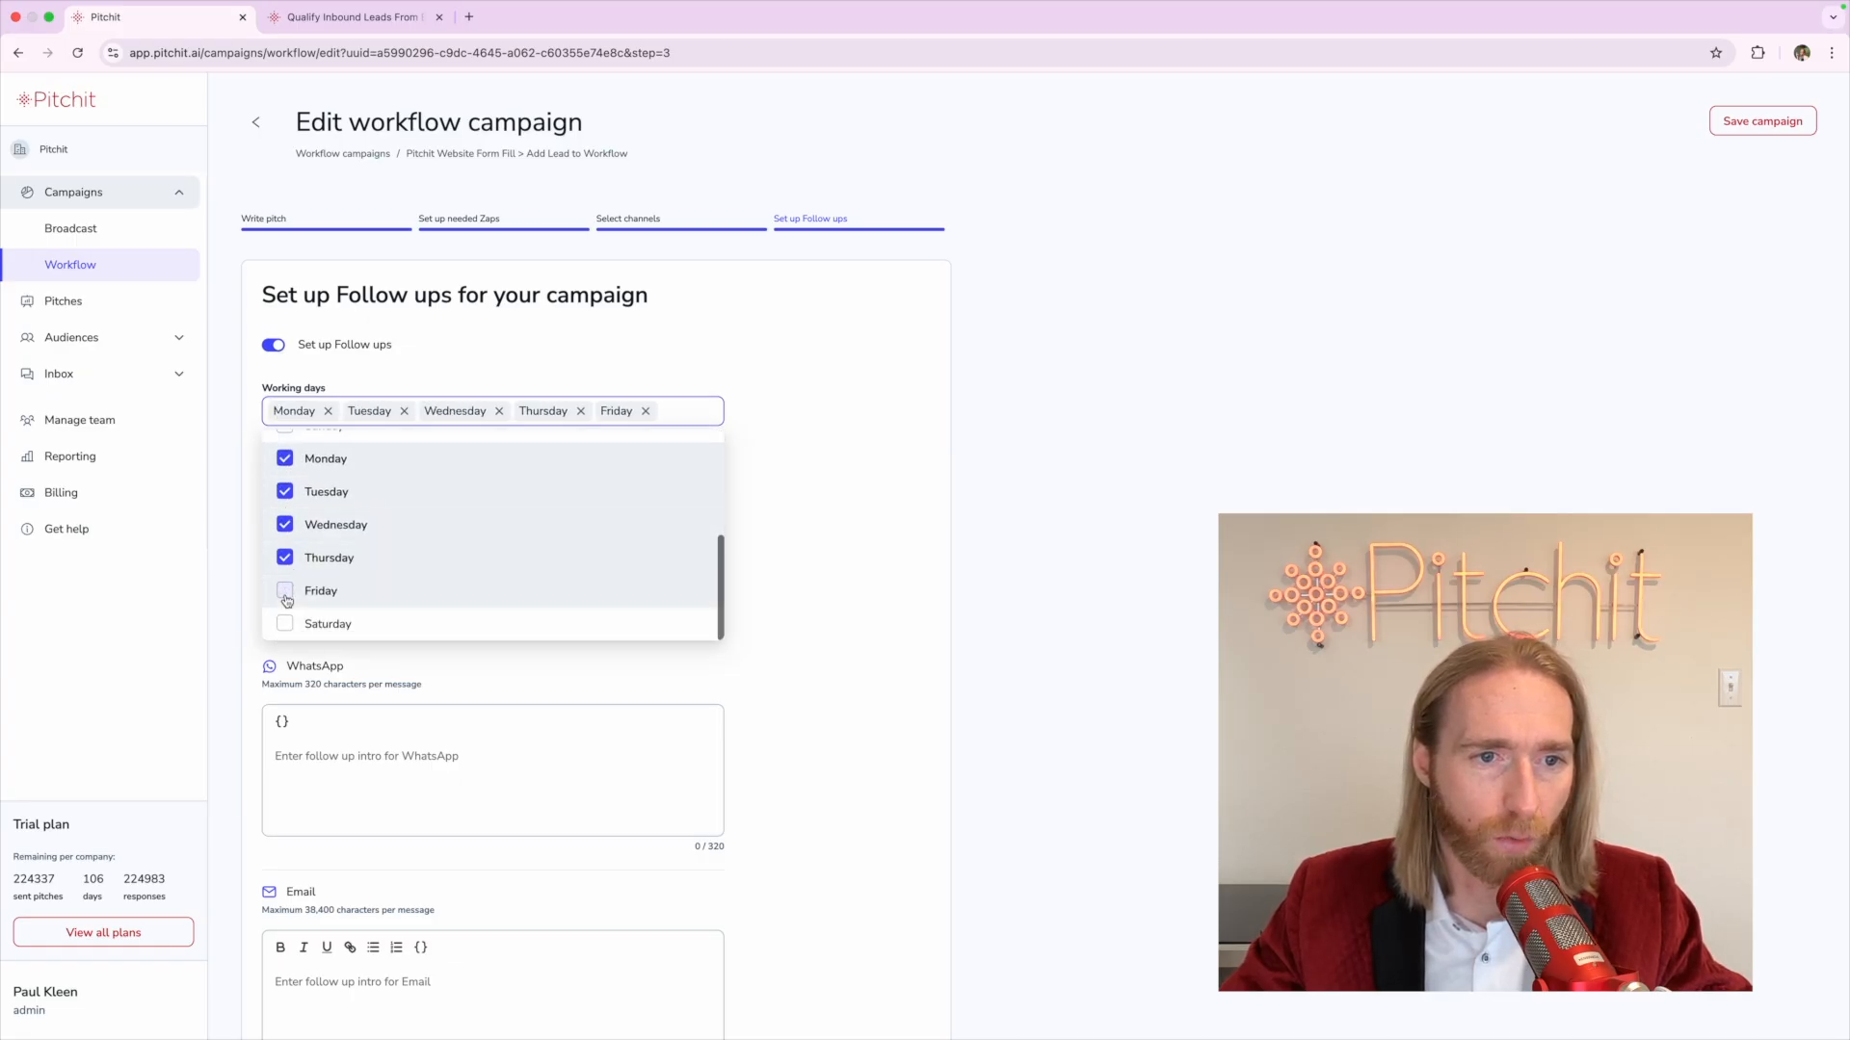
pyautogui.click(947, 424)
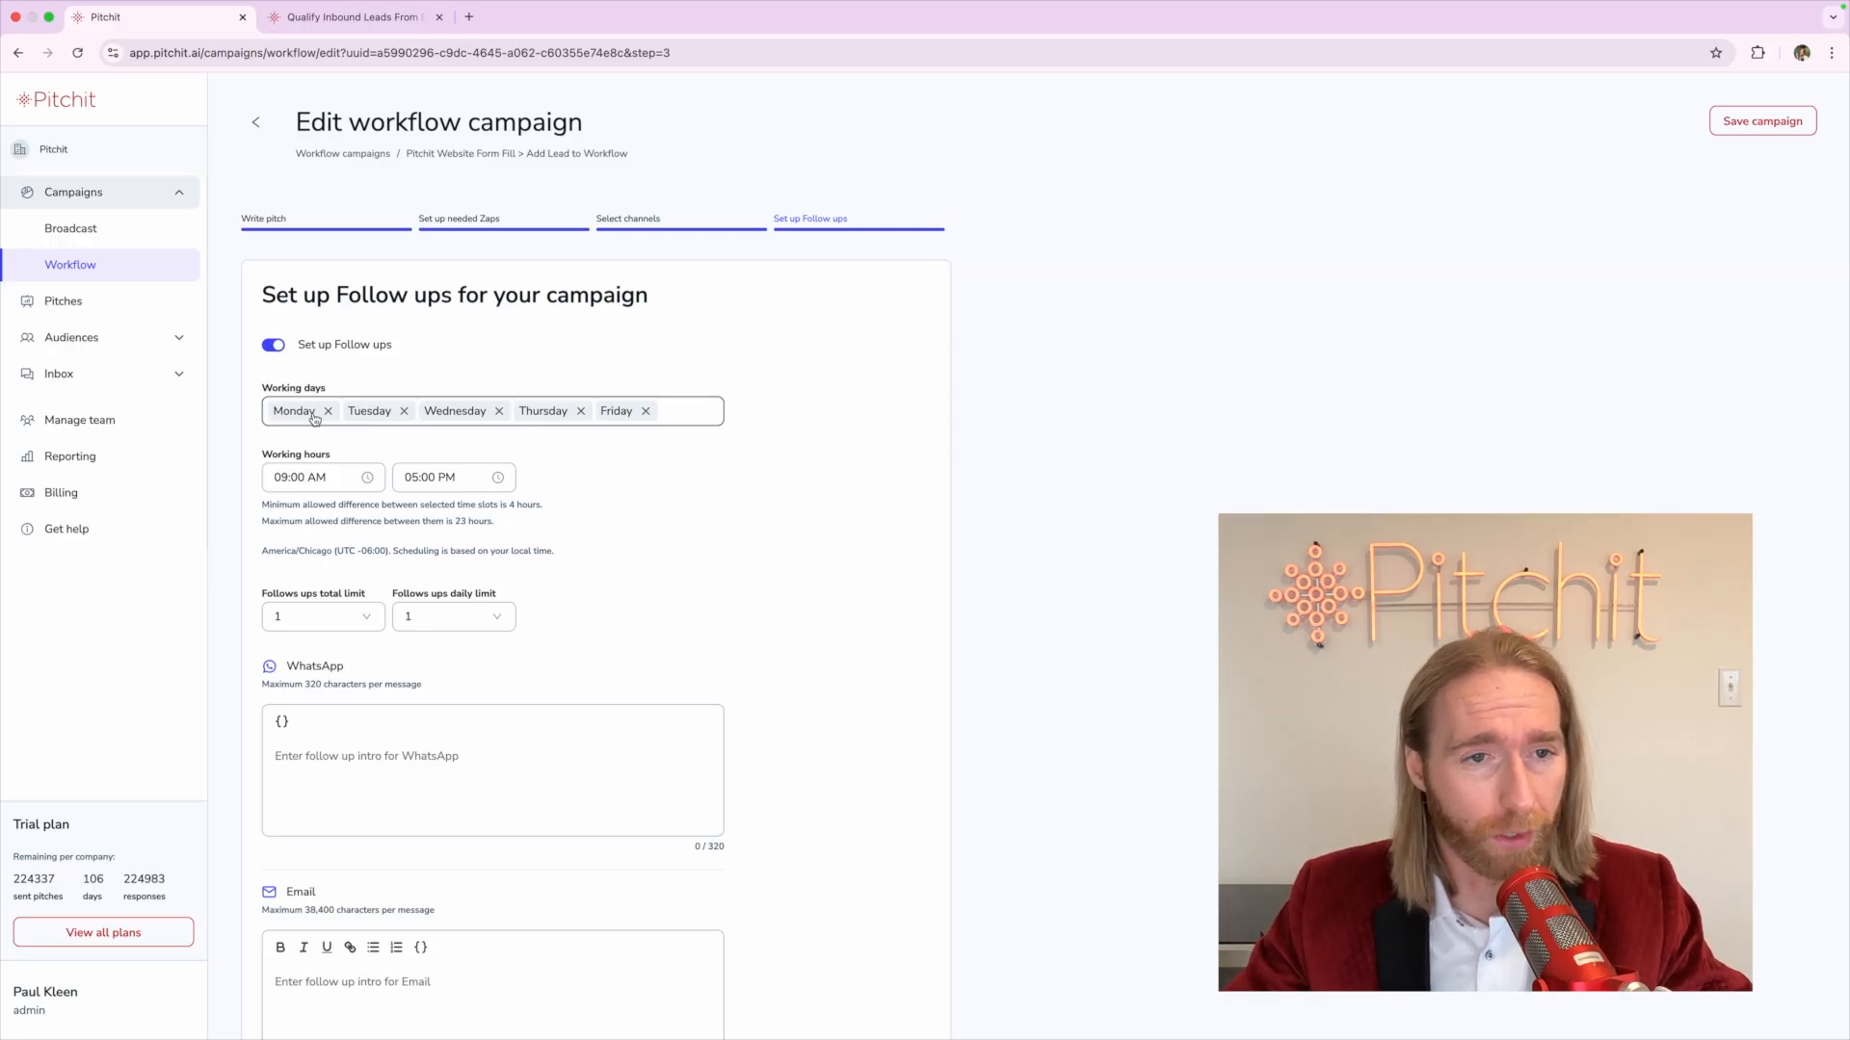
# Remove Tuesday, Thursday and Friday from the follow-up working days
pyautogui.click(404, 412)
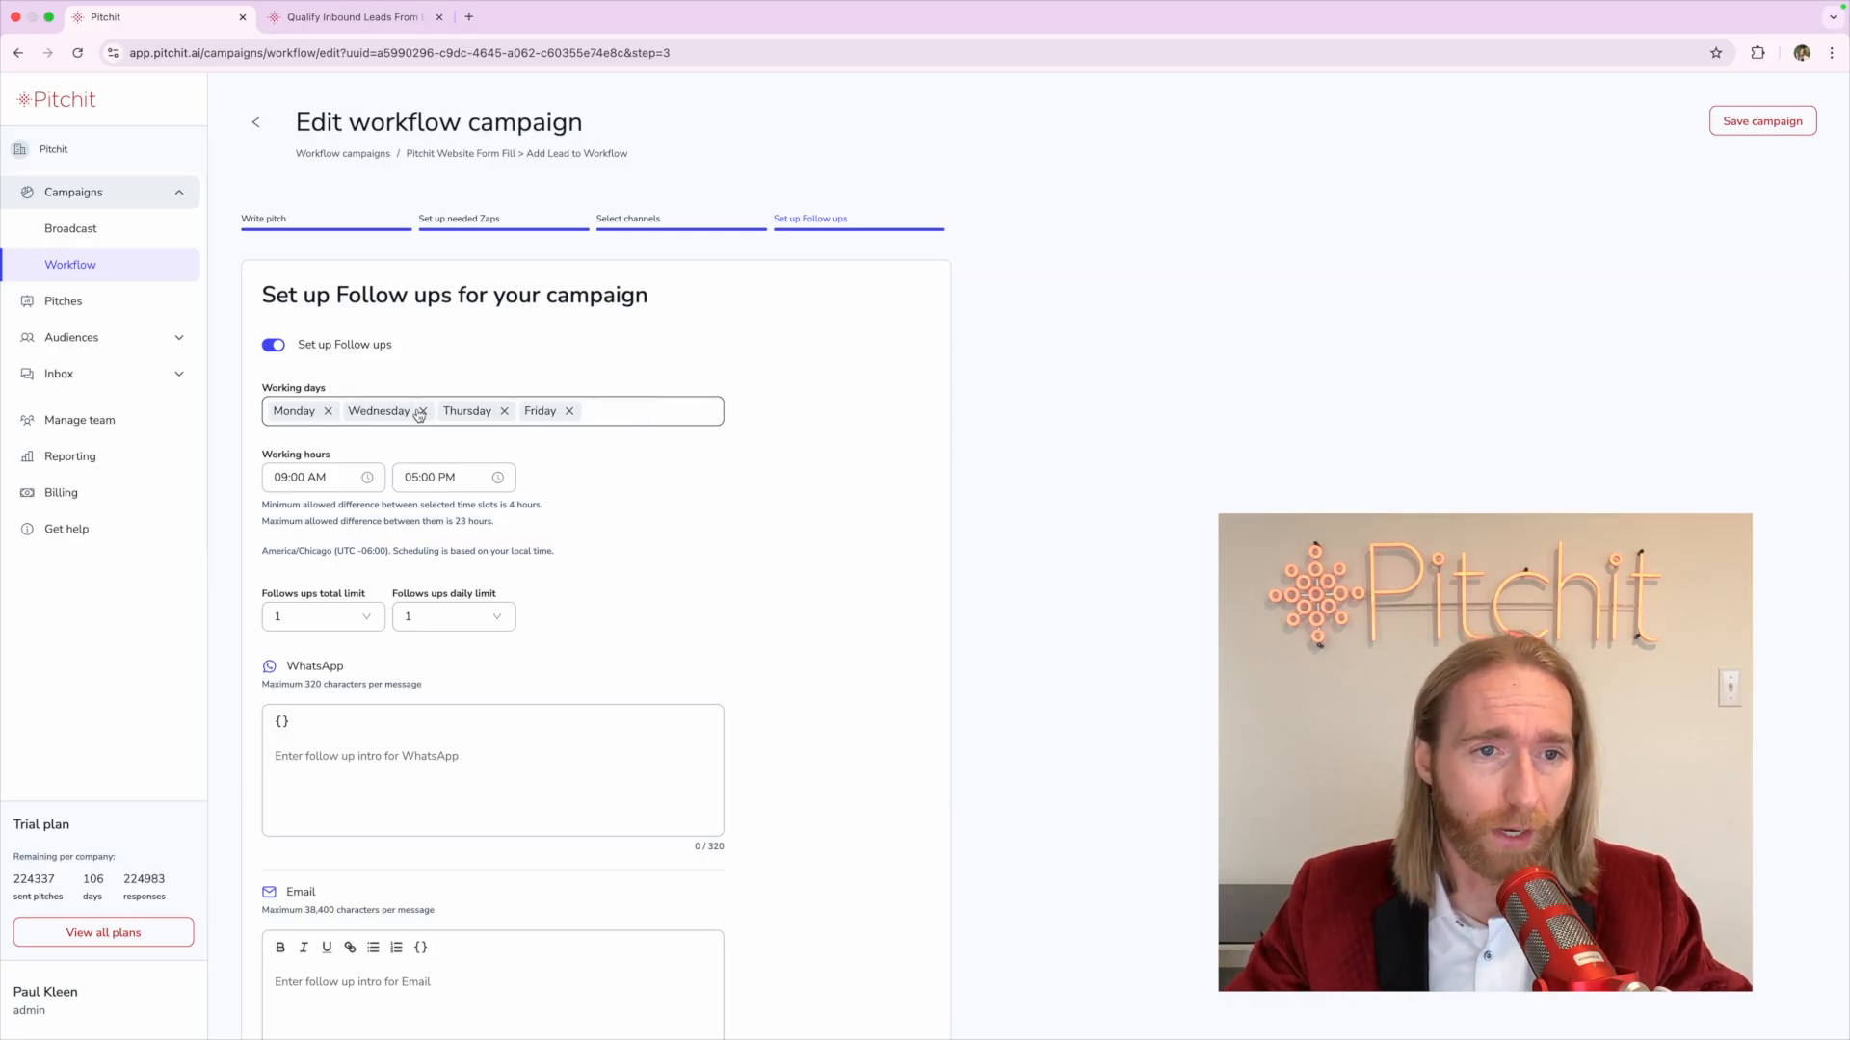
pyautogui.click(504, 412)
pyautogui.click(488, 411)
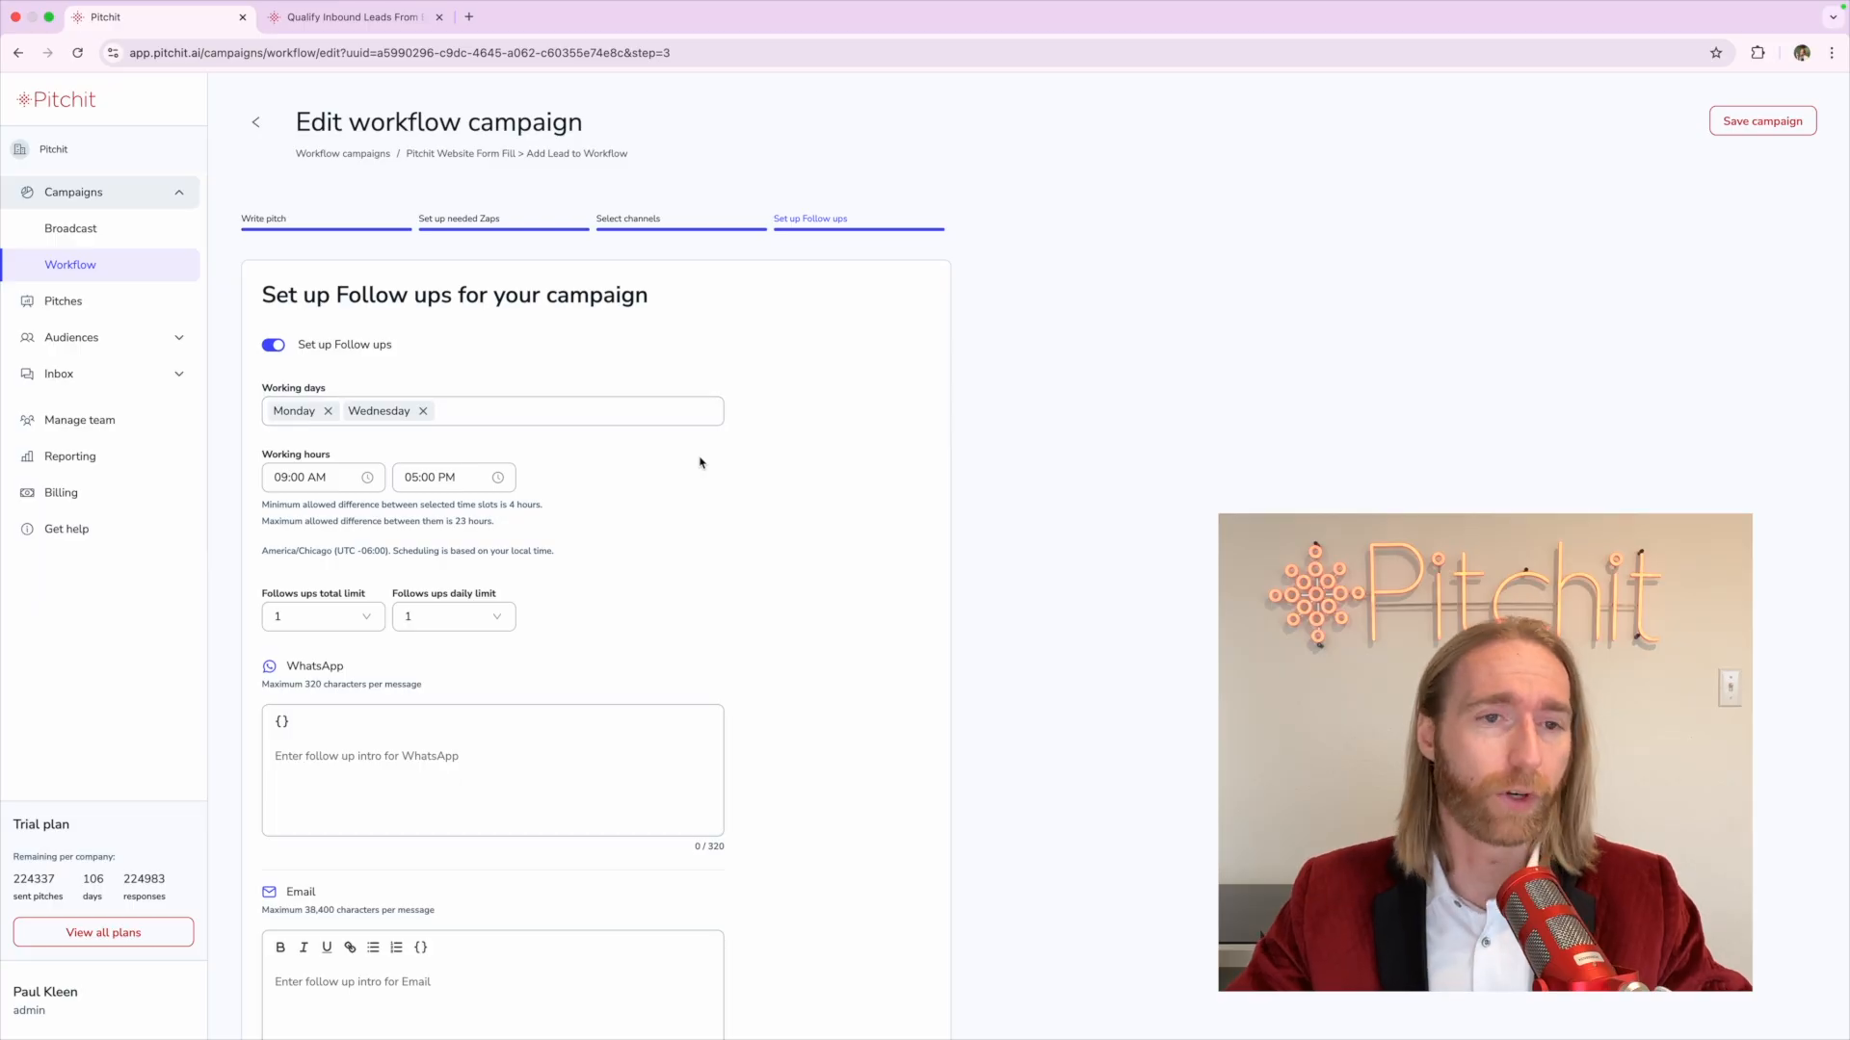
# Set the follow-up working hours to run from 11:00 AM to 03:00 PM
pyautogui.click(307, 478)
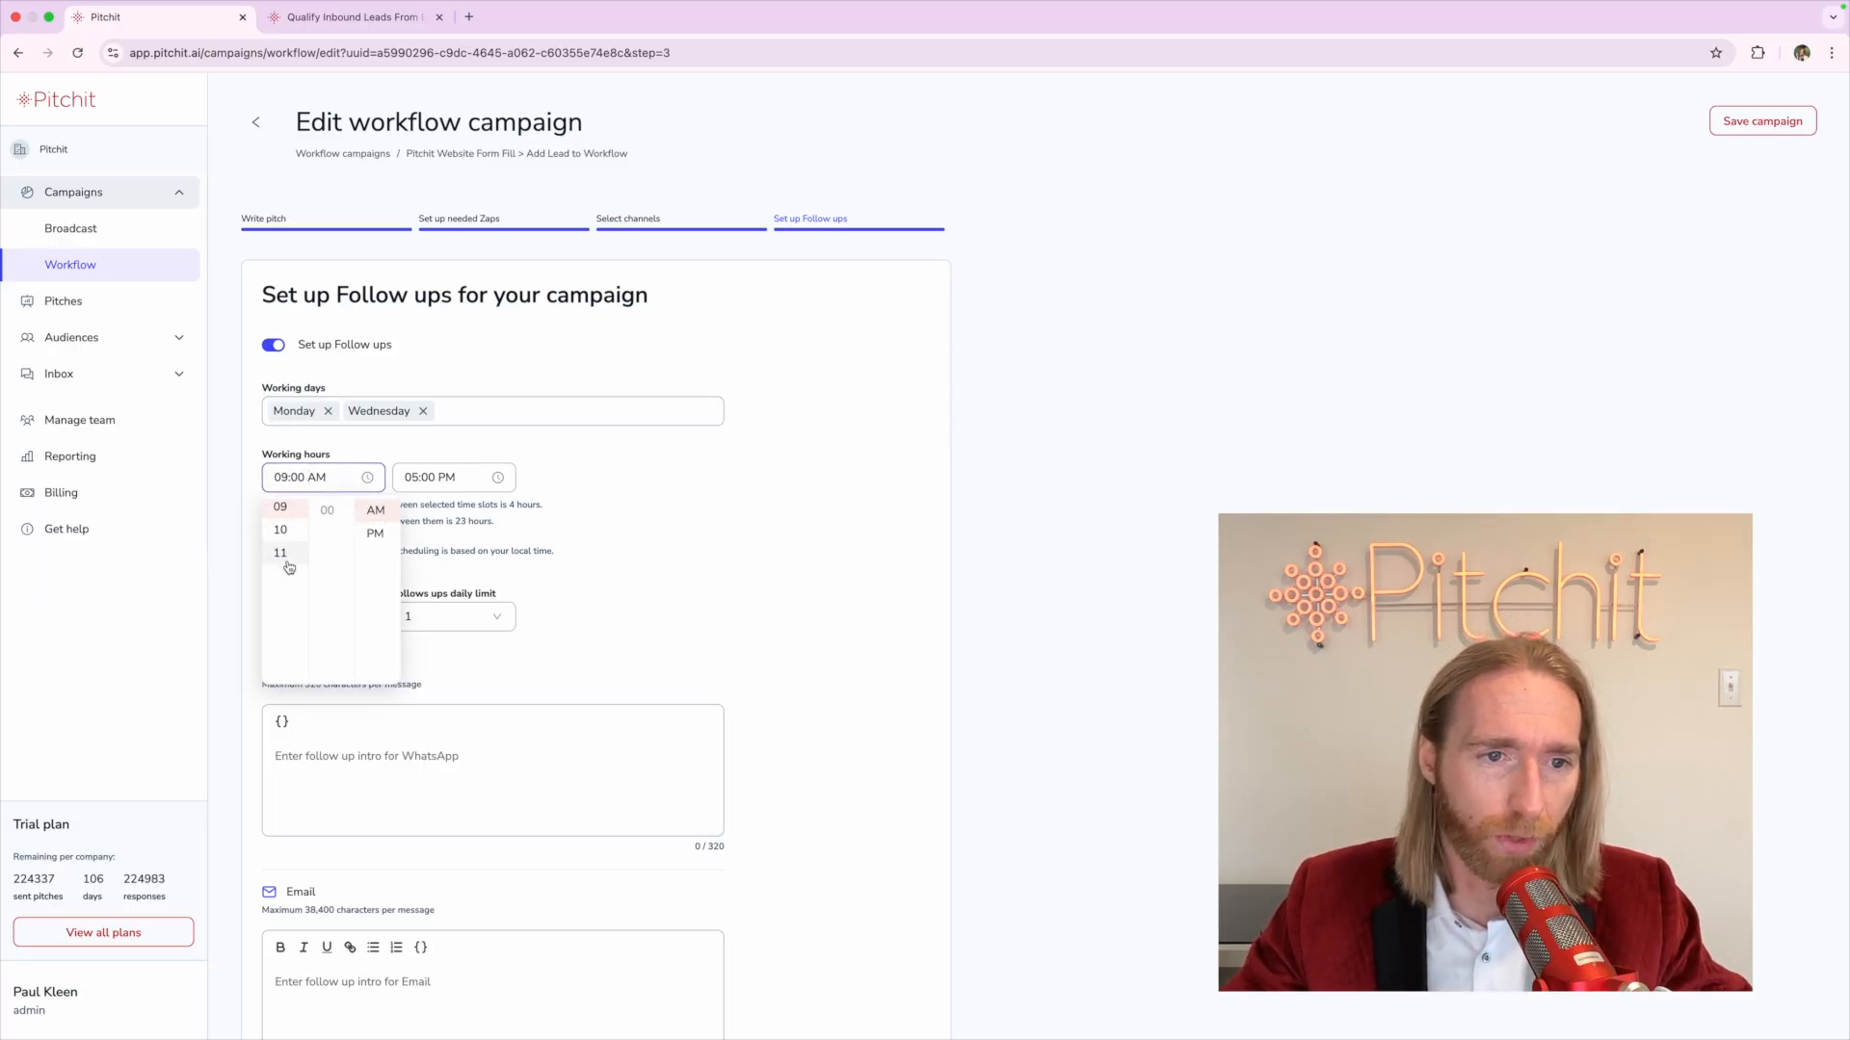
pyautogui.click(285, 562)
pyautogui.click(510, 520)
pyautogui.click(438, 477)
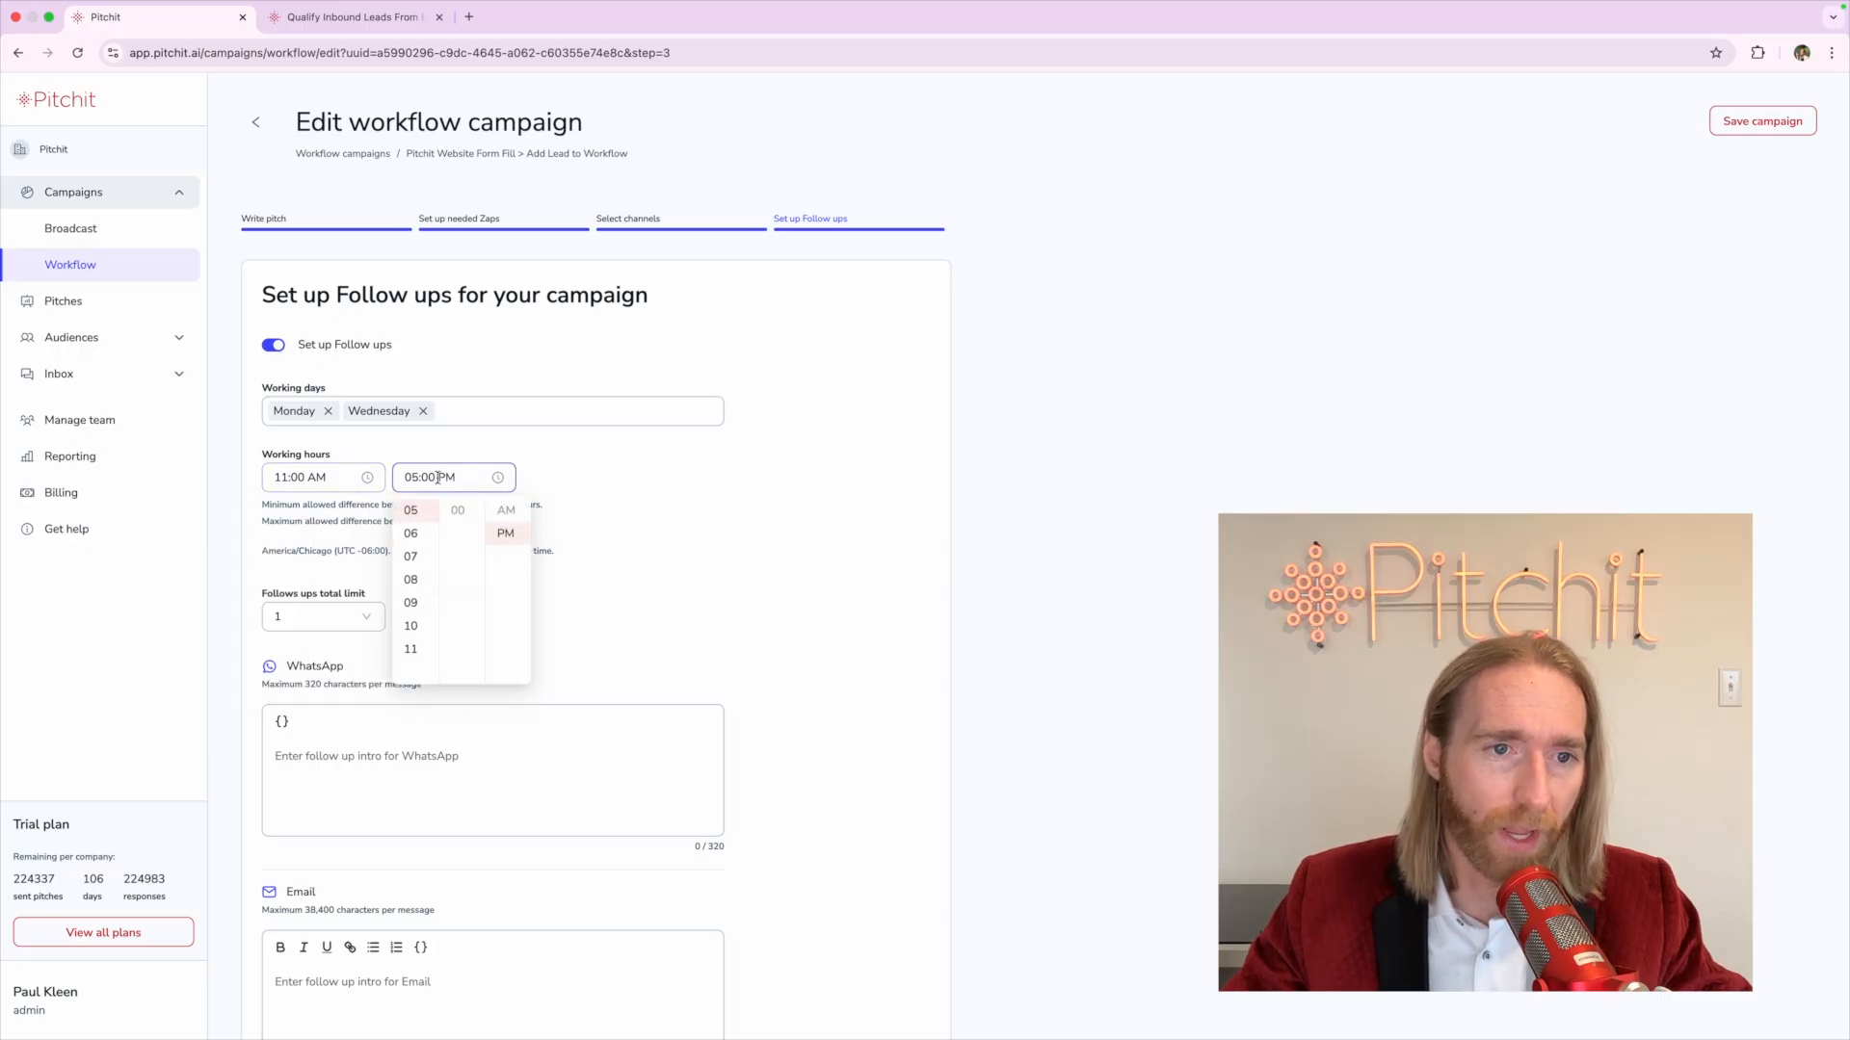
pyautogui.scroll(2, 422, 550)
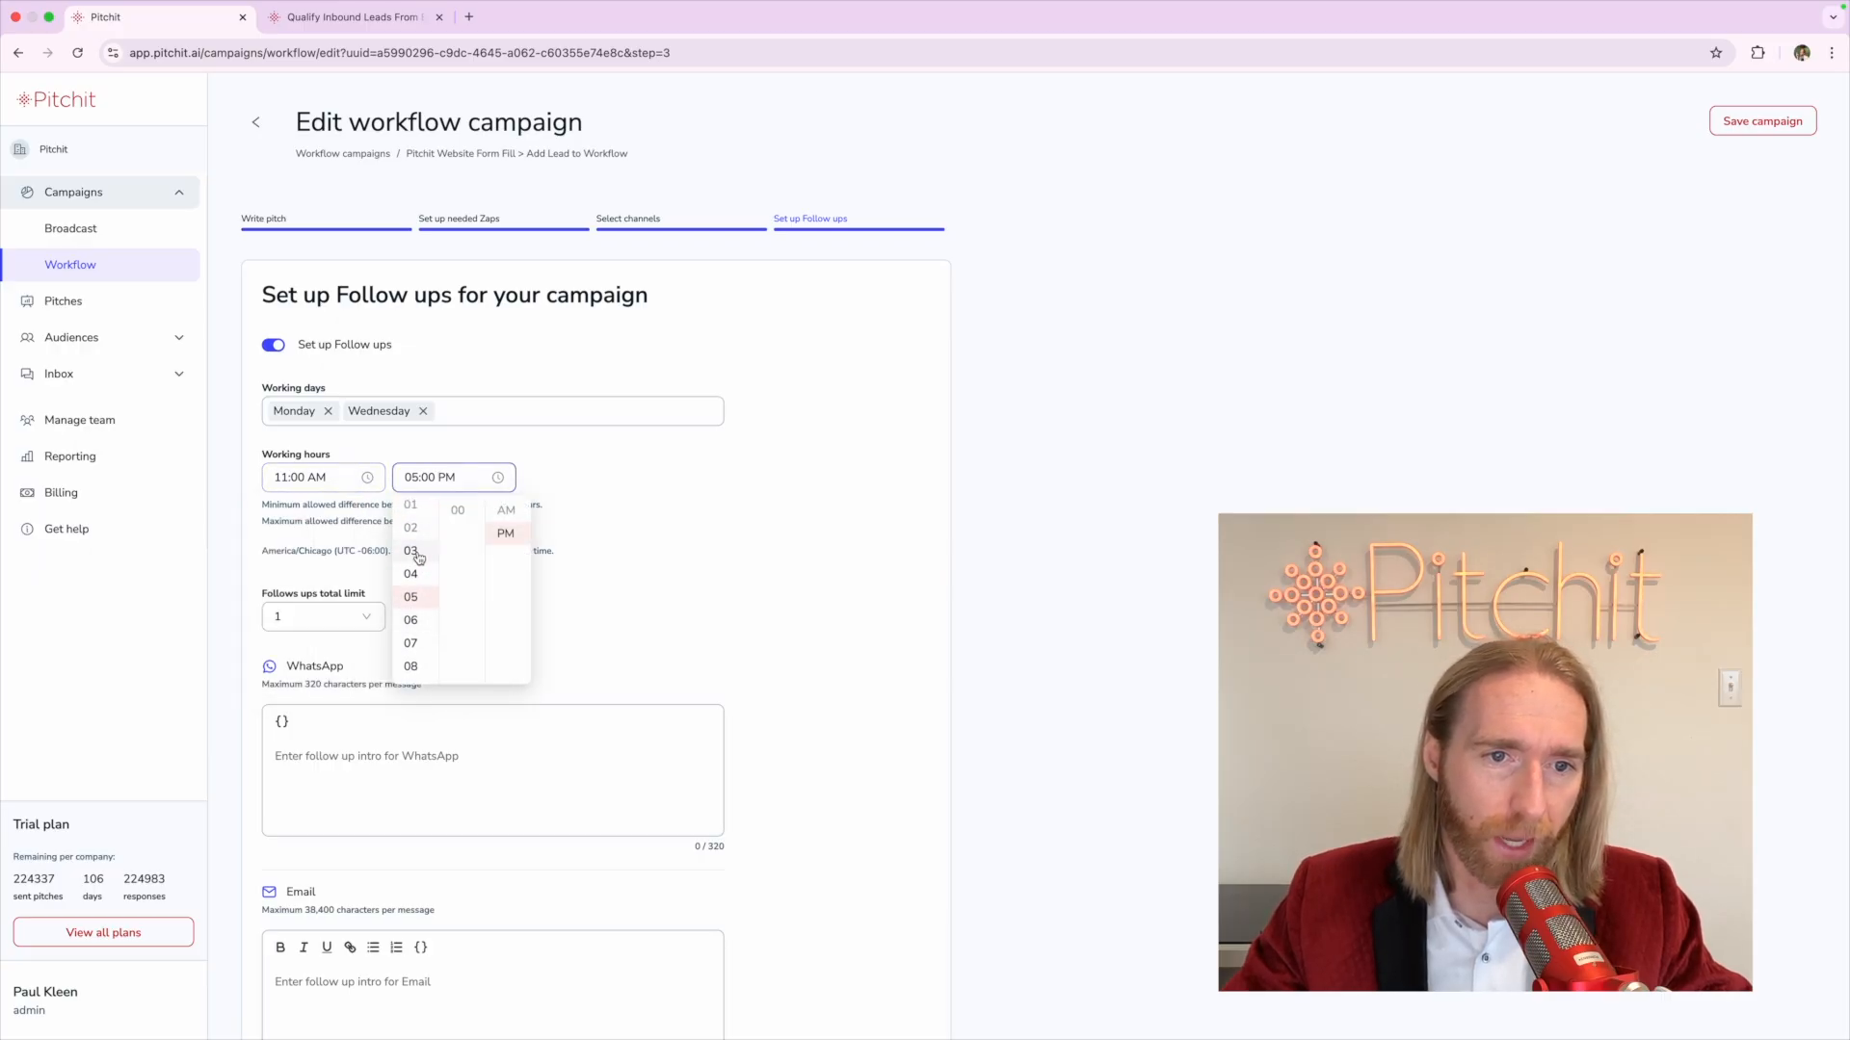
pyautogui.click(416, 550)
pyautogui.click(623, 481)
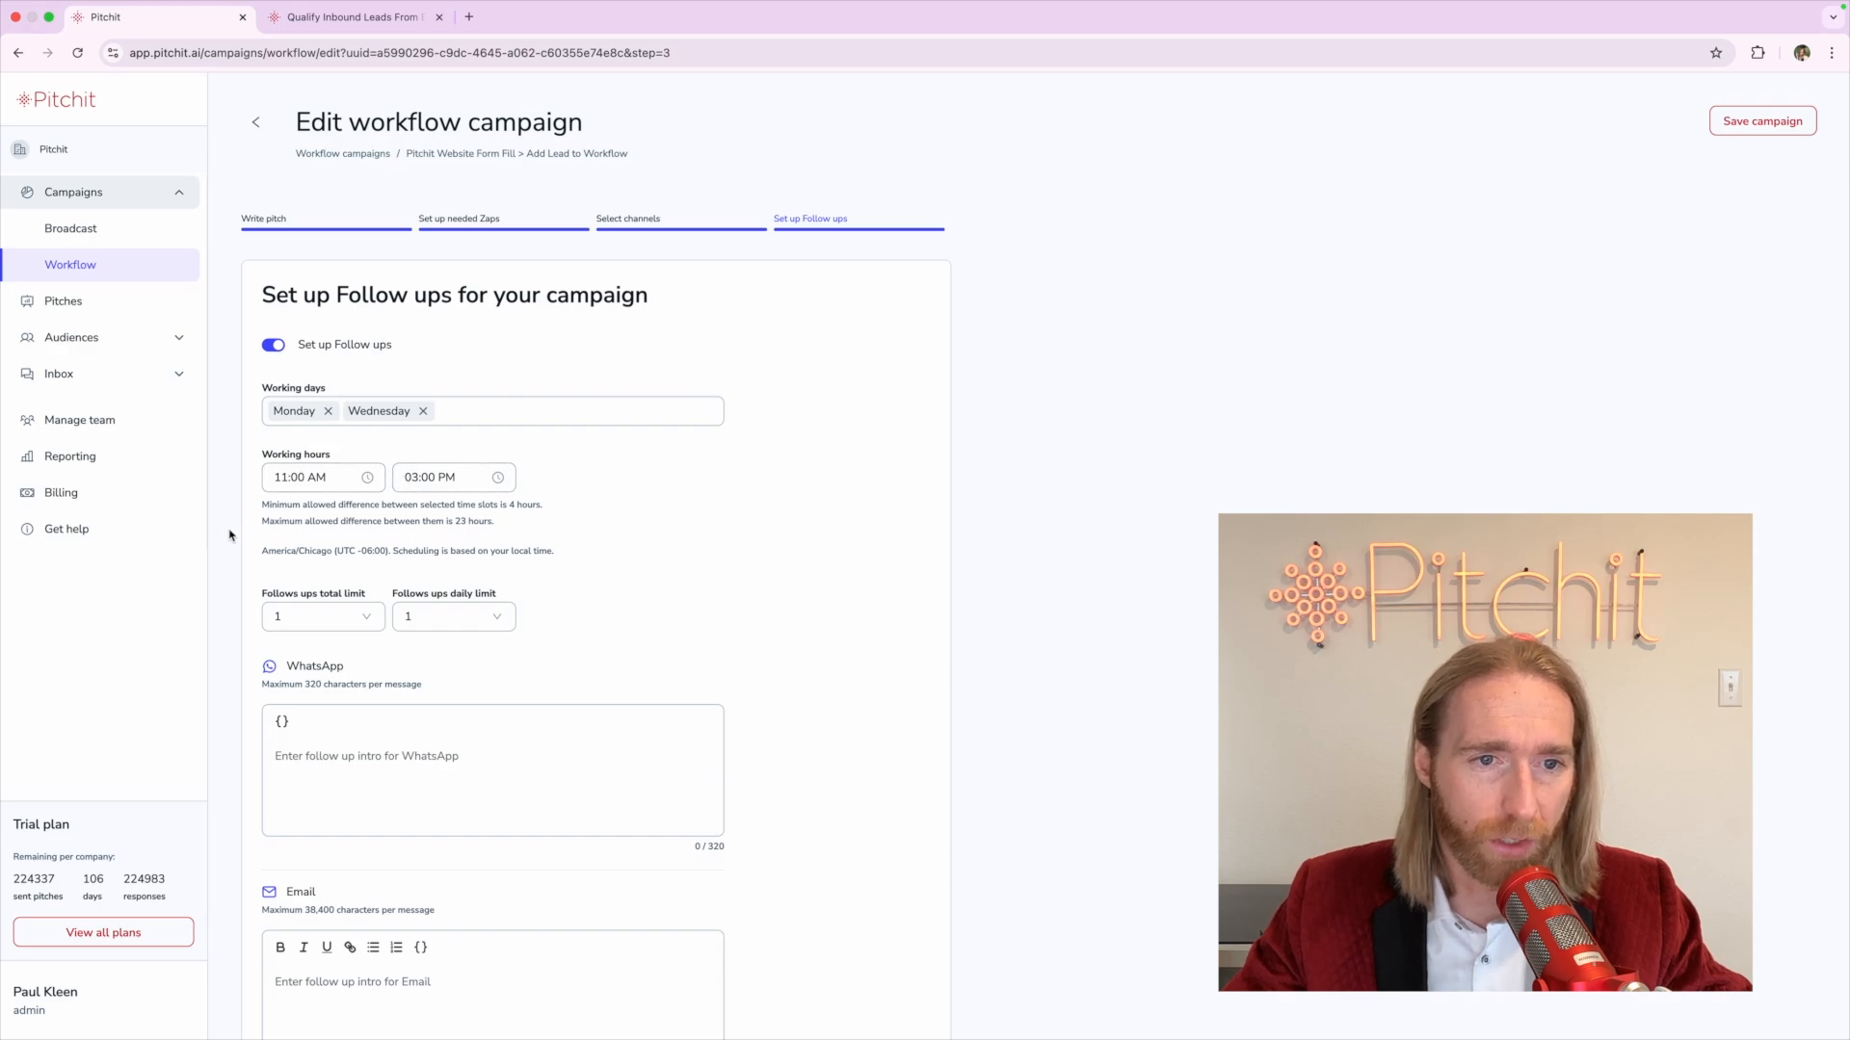
# Set the follow-ups daily limit to 2 and the total limit to 4
pyautogui.scroll(-1, 230, 536)
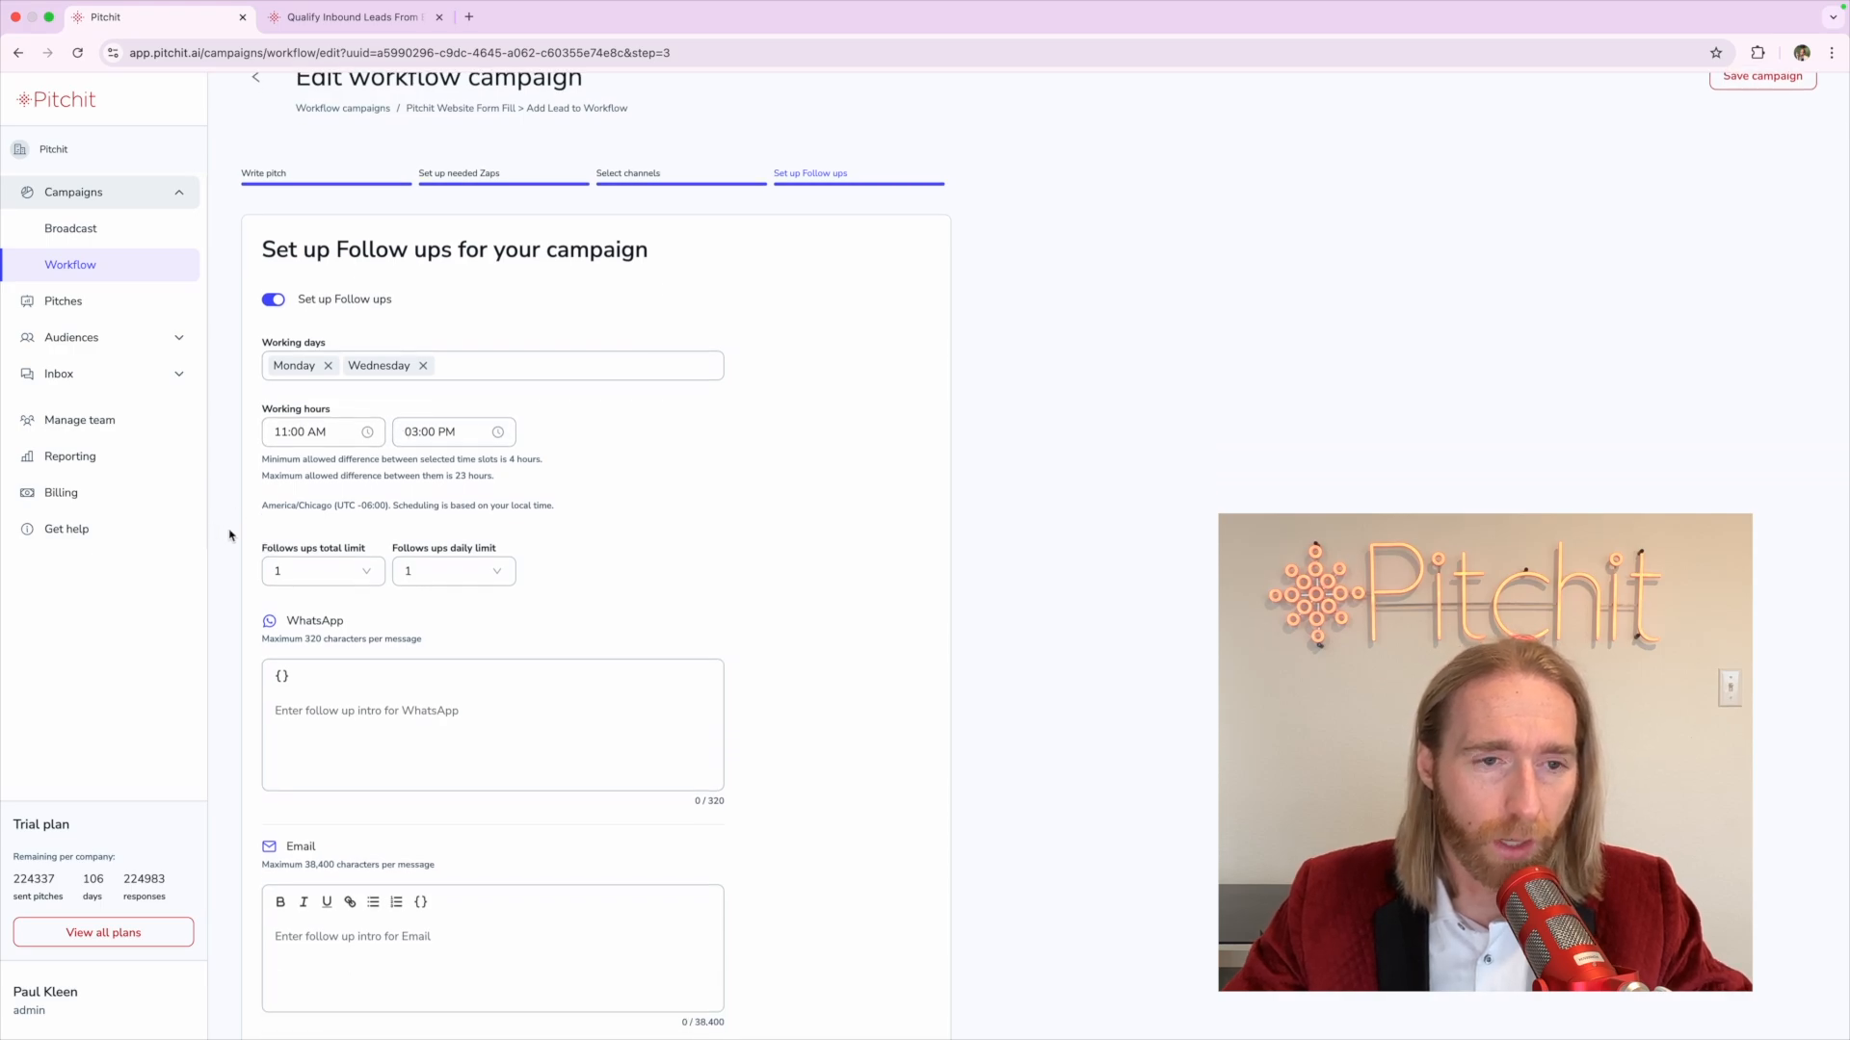
pyautogui.click(298, 572)
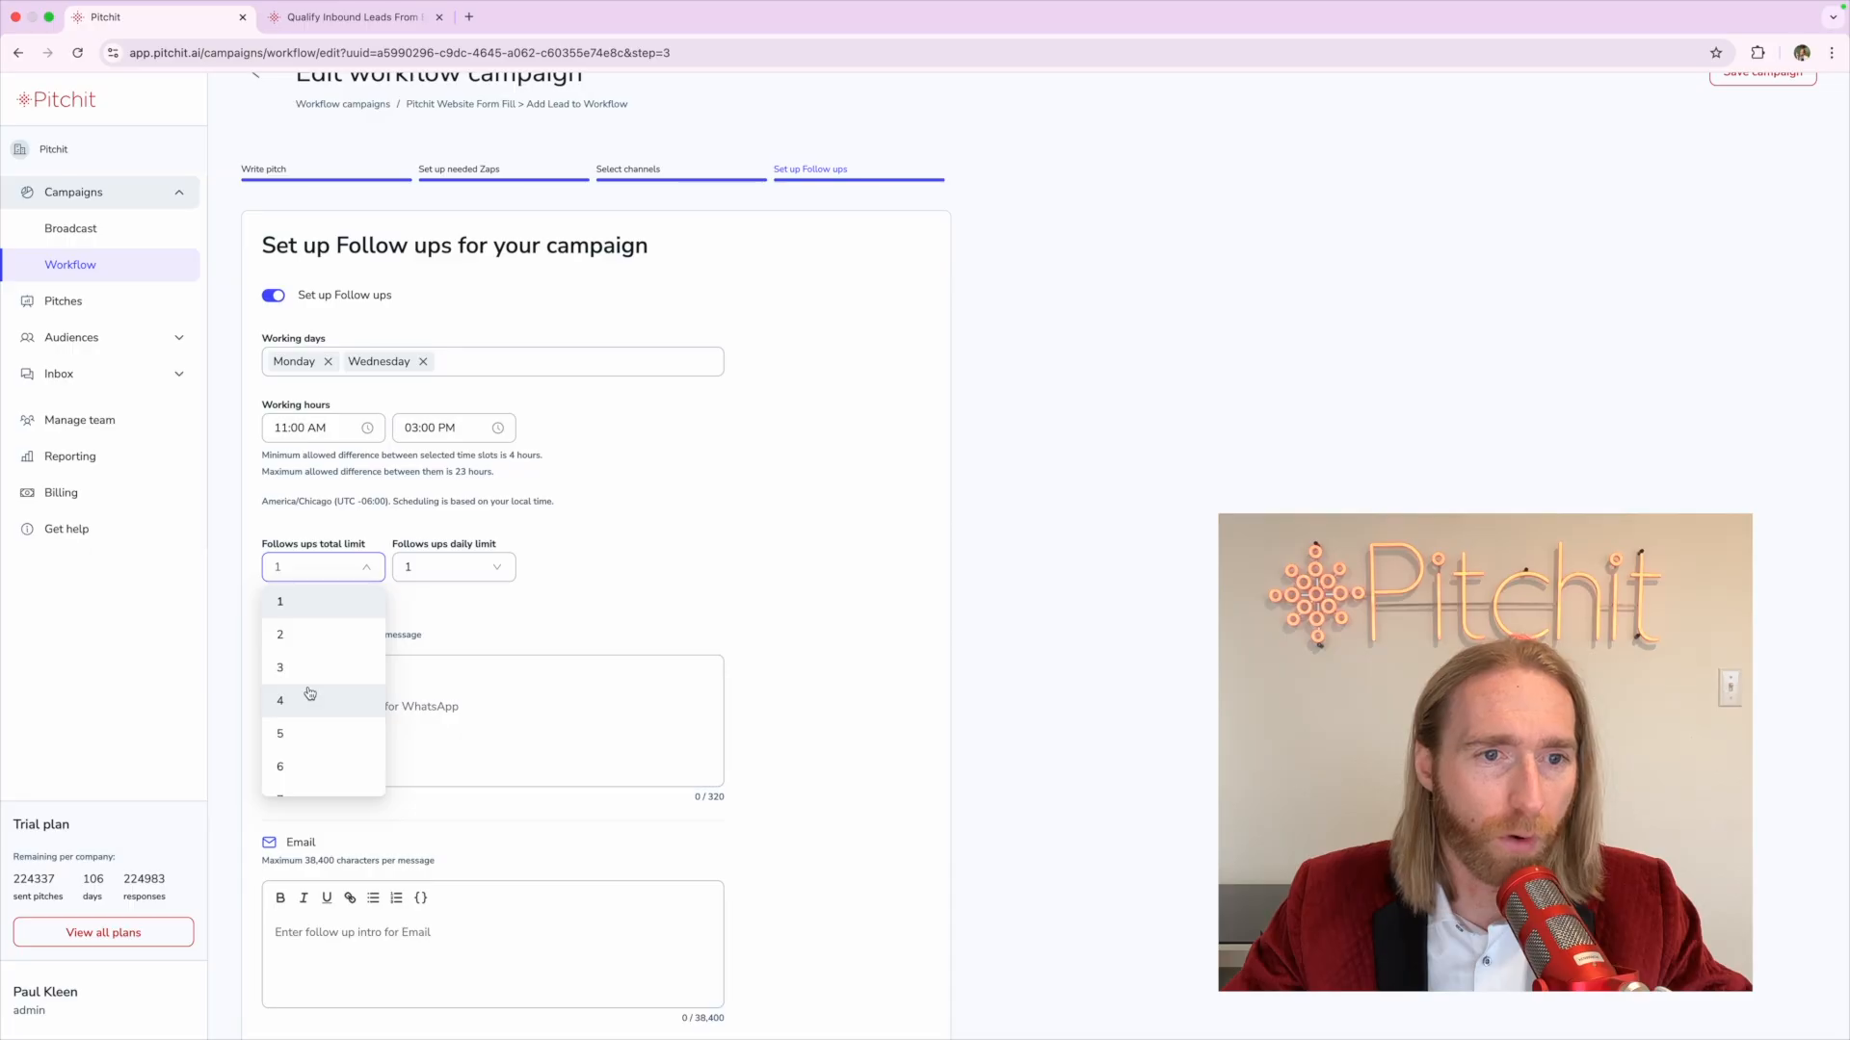
pyautogui.click(297, 633)
pyautogui.click(425, 576)
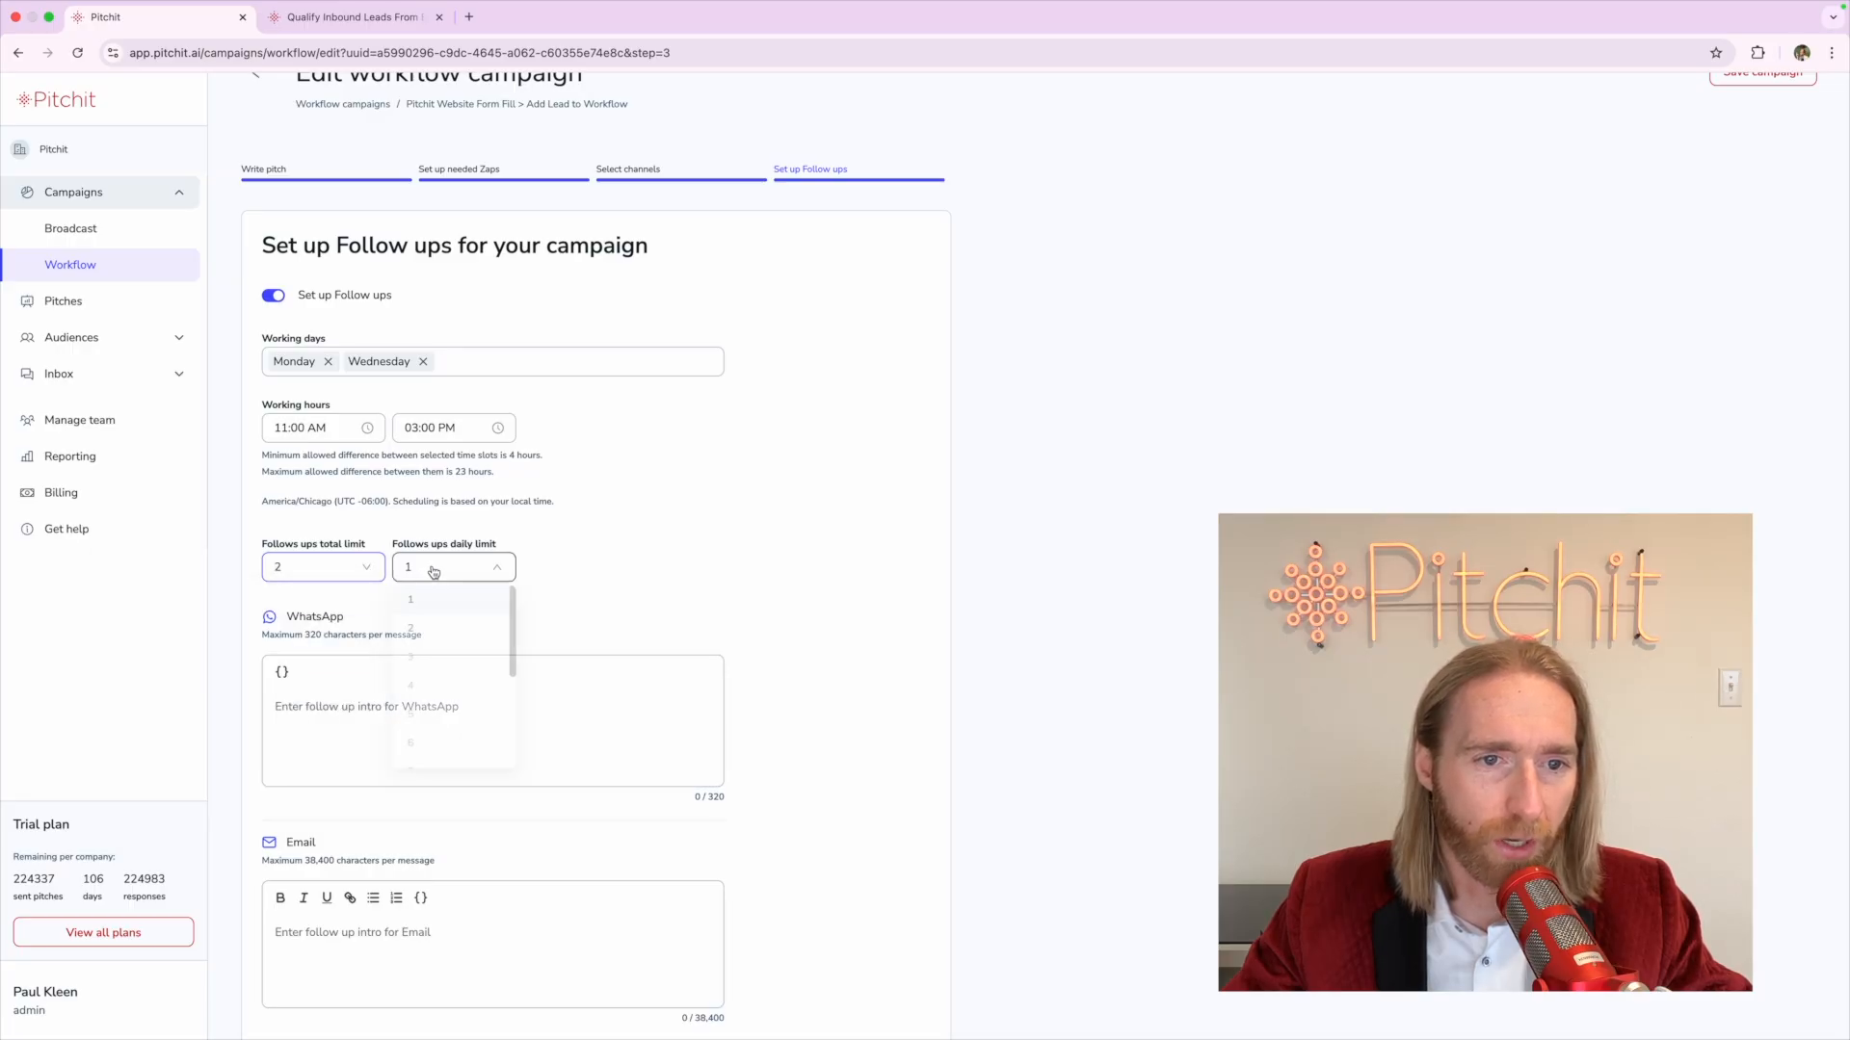
pyautogui.click(430, 634)
pyautogui.click(352, 574)
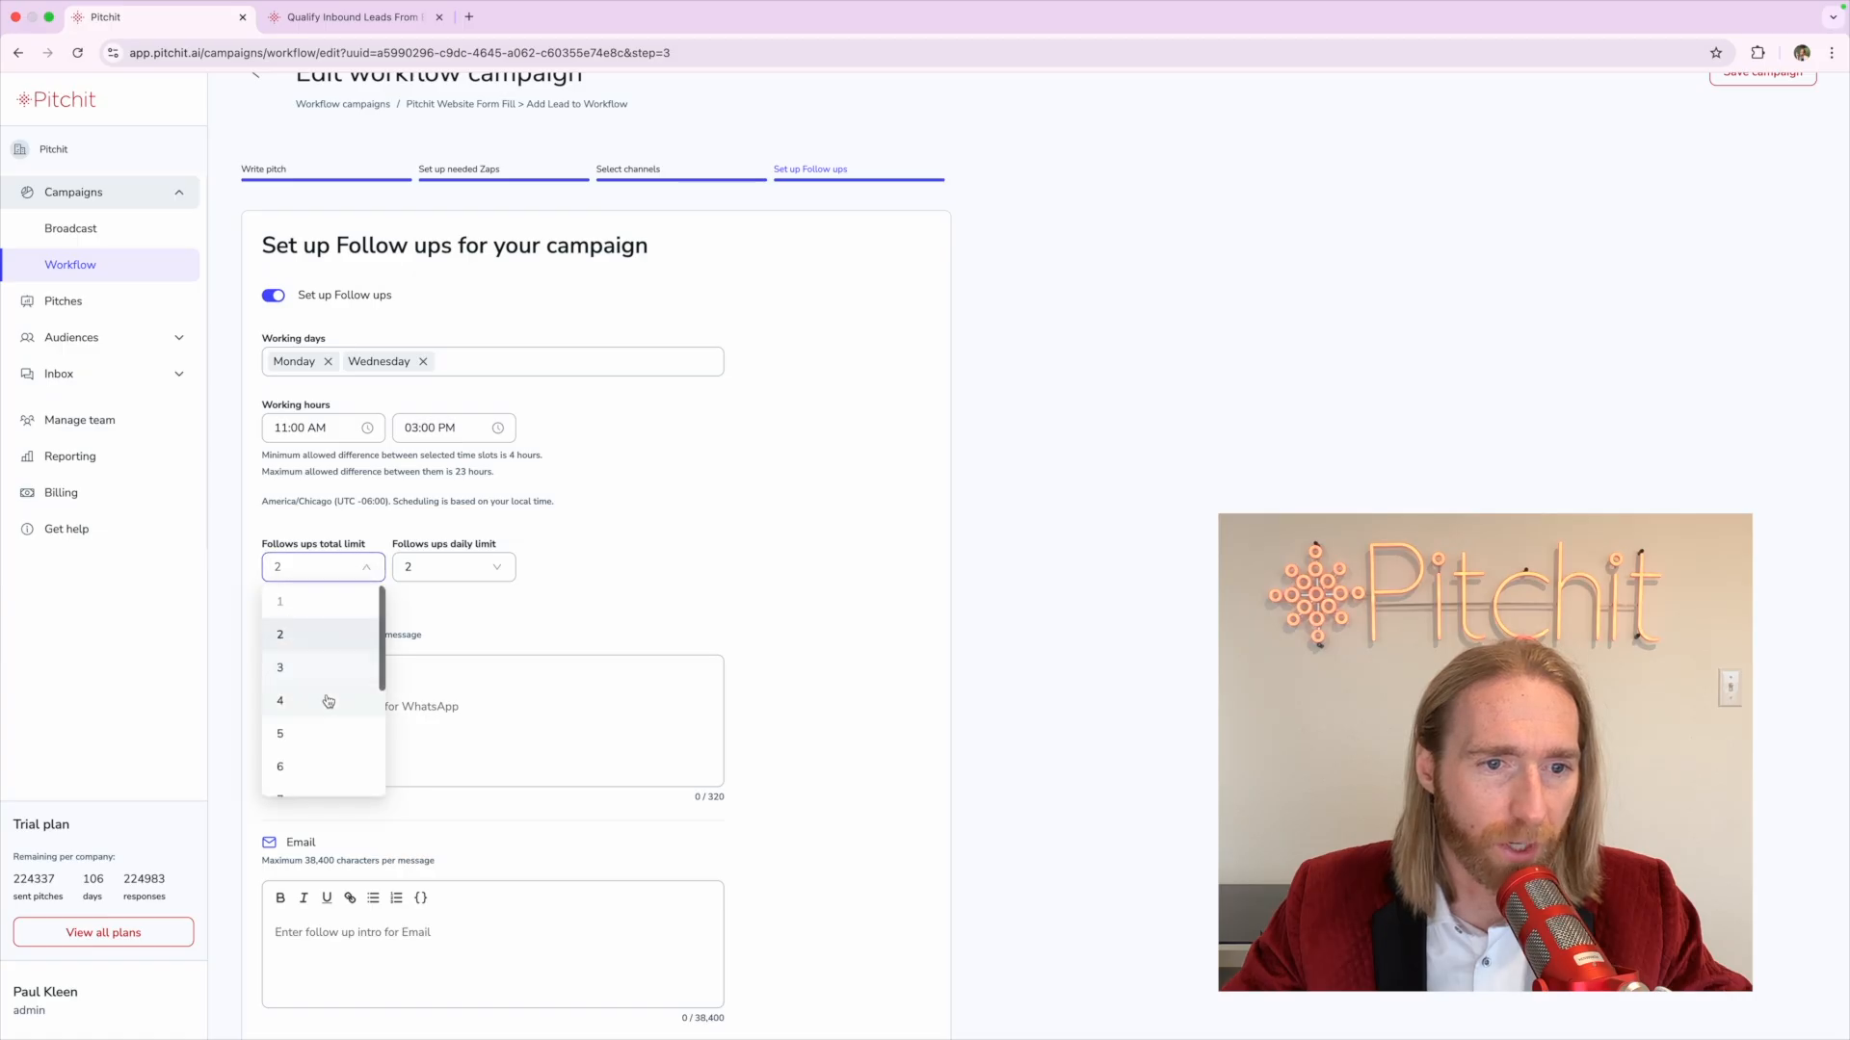
pyautogui.click(326, 699)
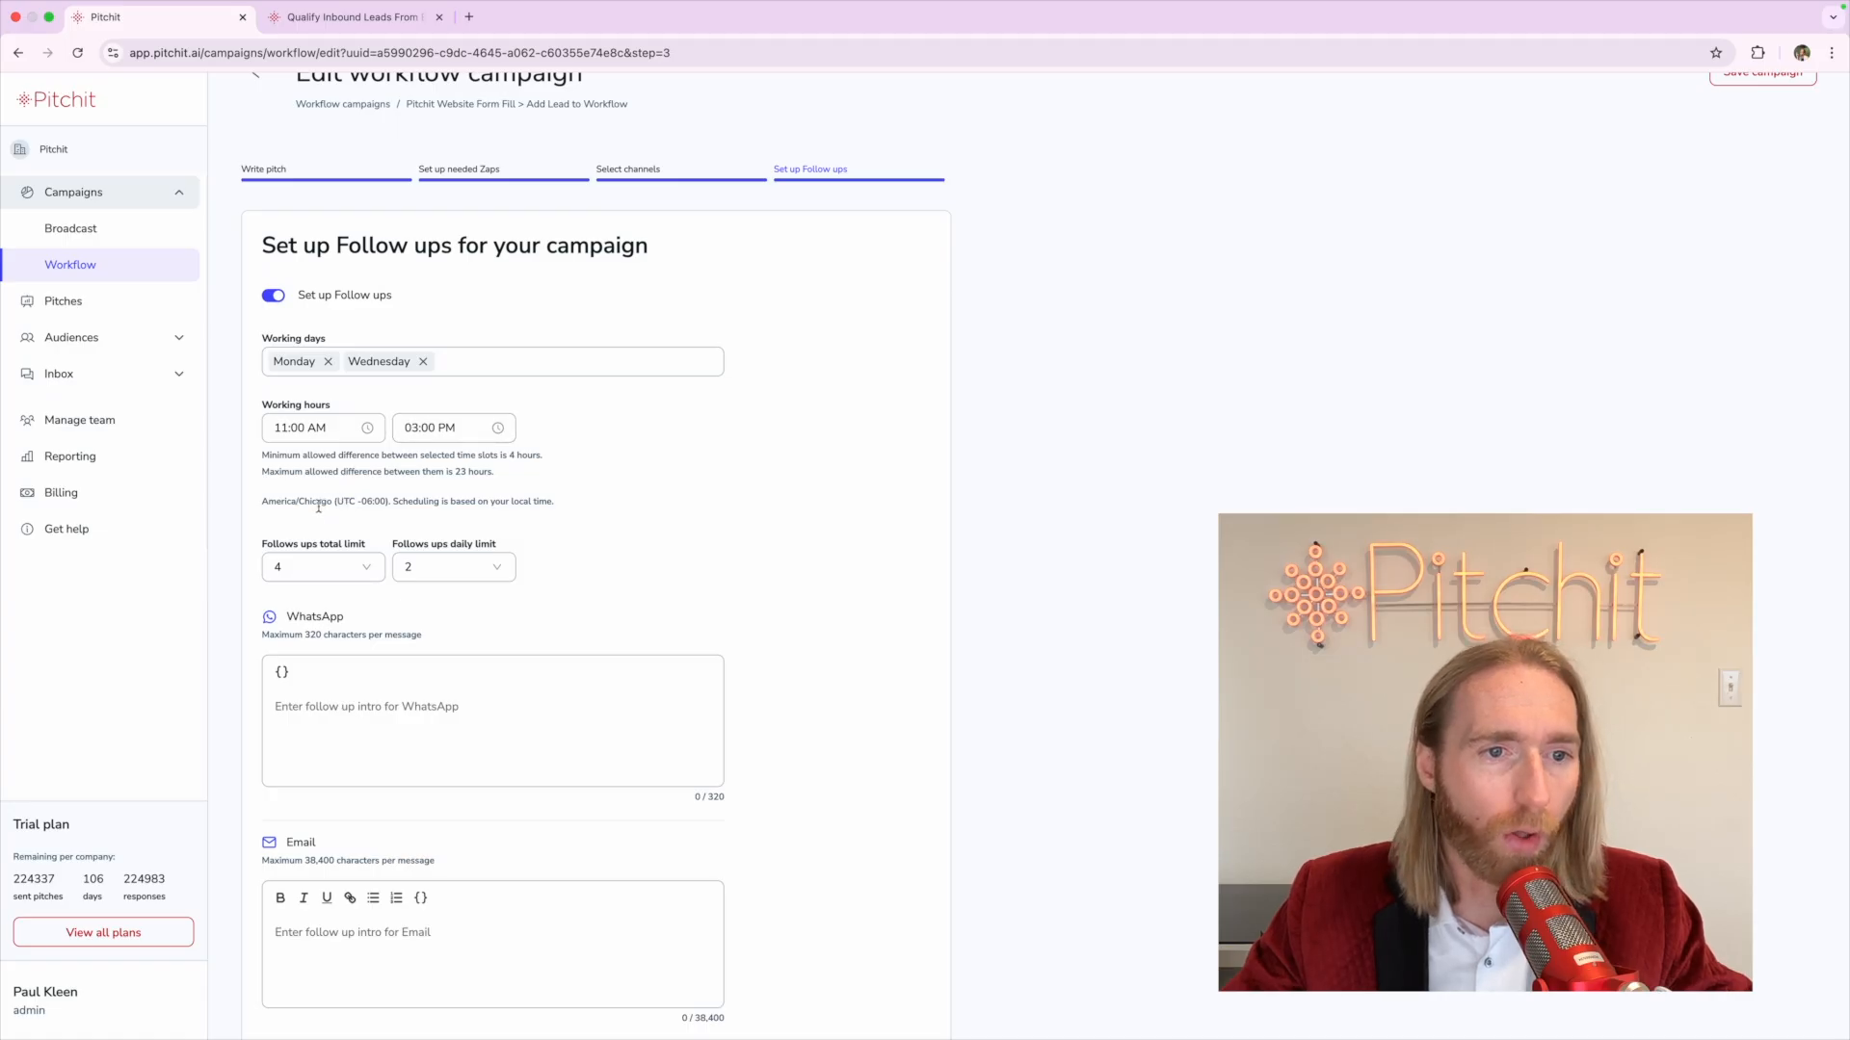
# Review the lead form on the Pitchit website and the campaign's minimum and maximum working-hours difference rules
pyautogui.click(365, 22)
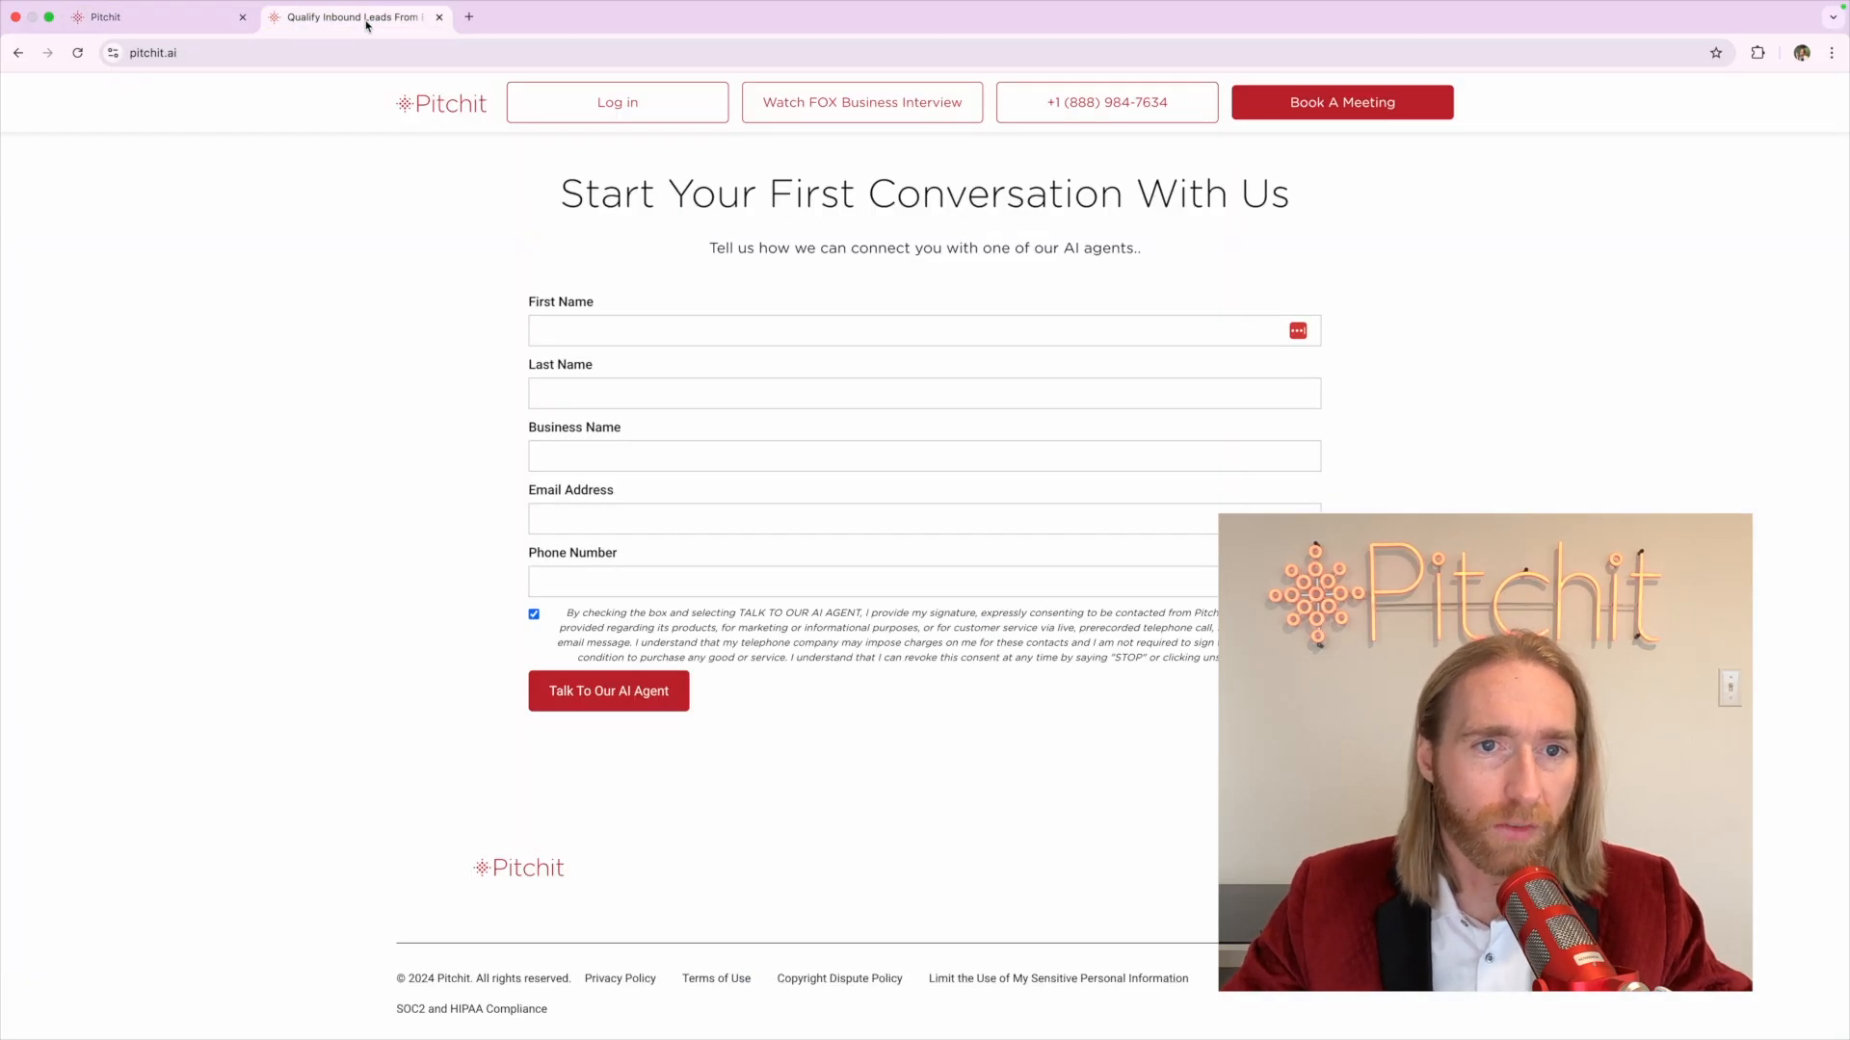
pyautogui.click(114, 18)
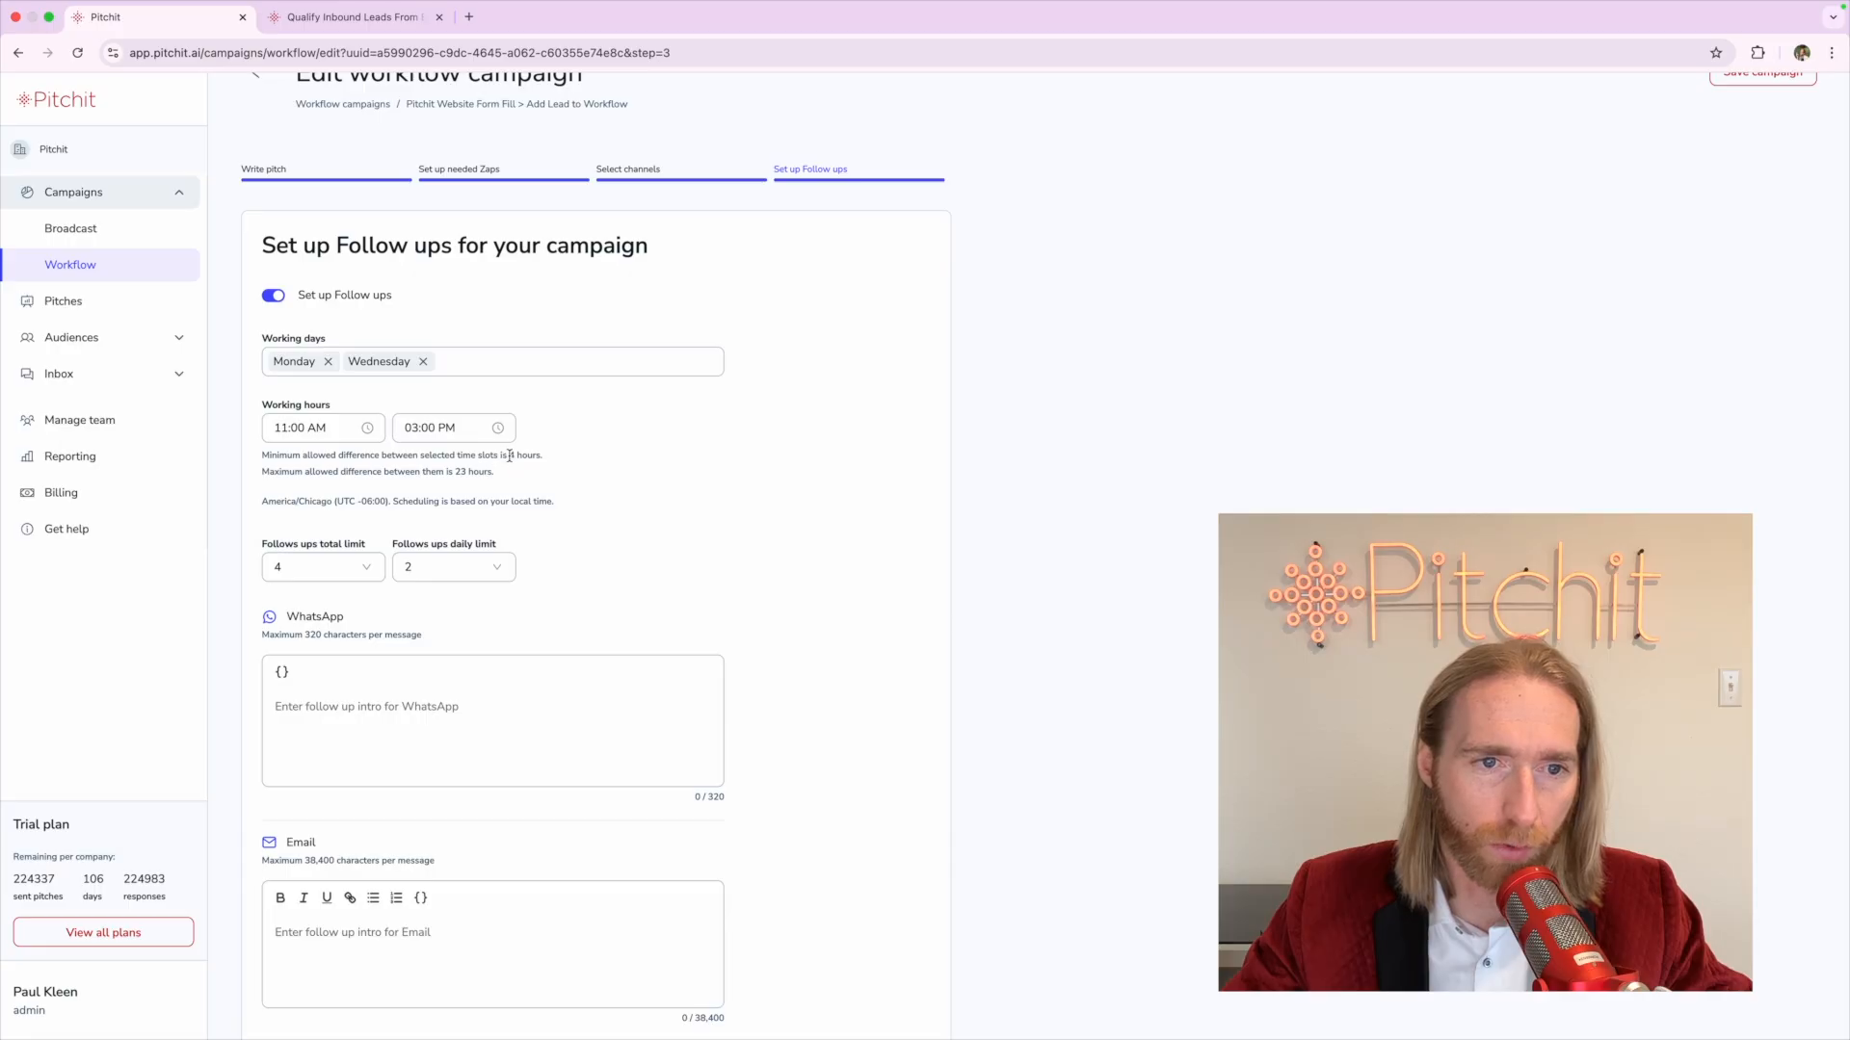
pyautogui.tripleClick(325, 459)
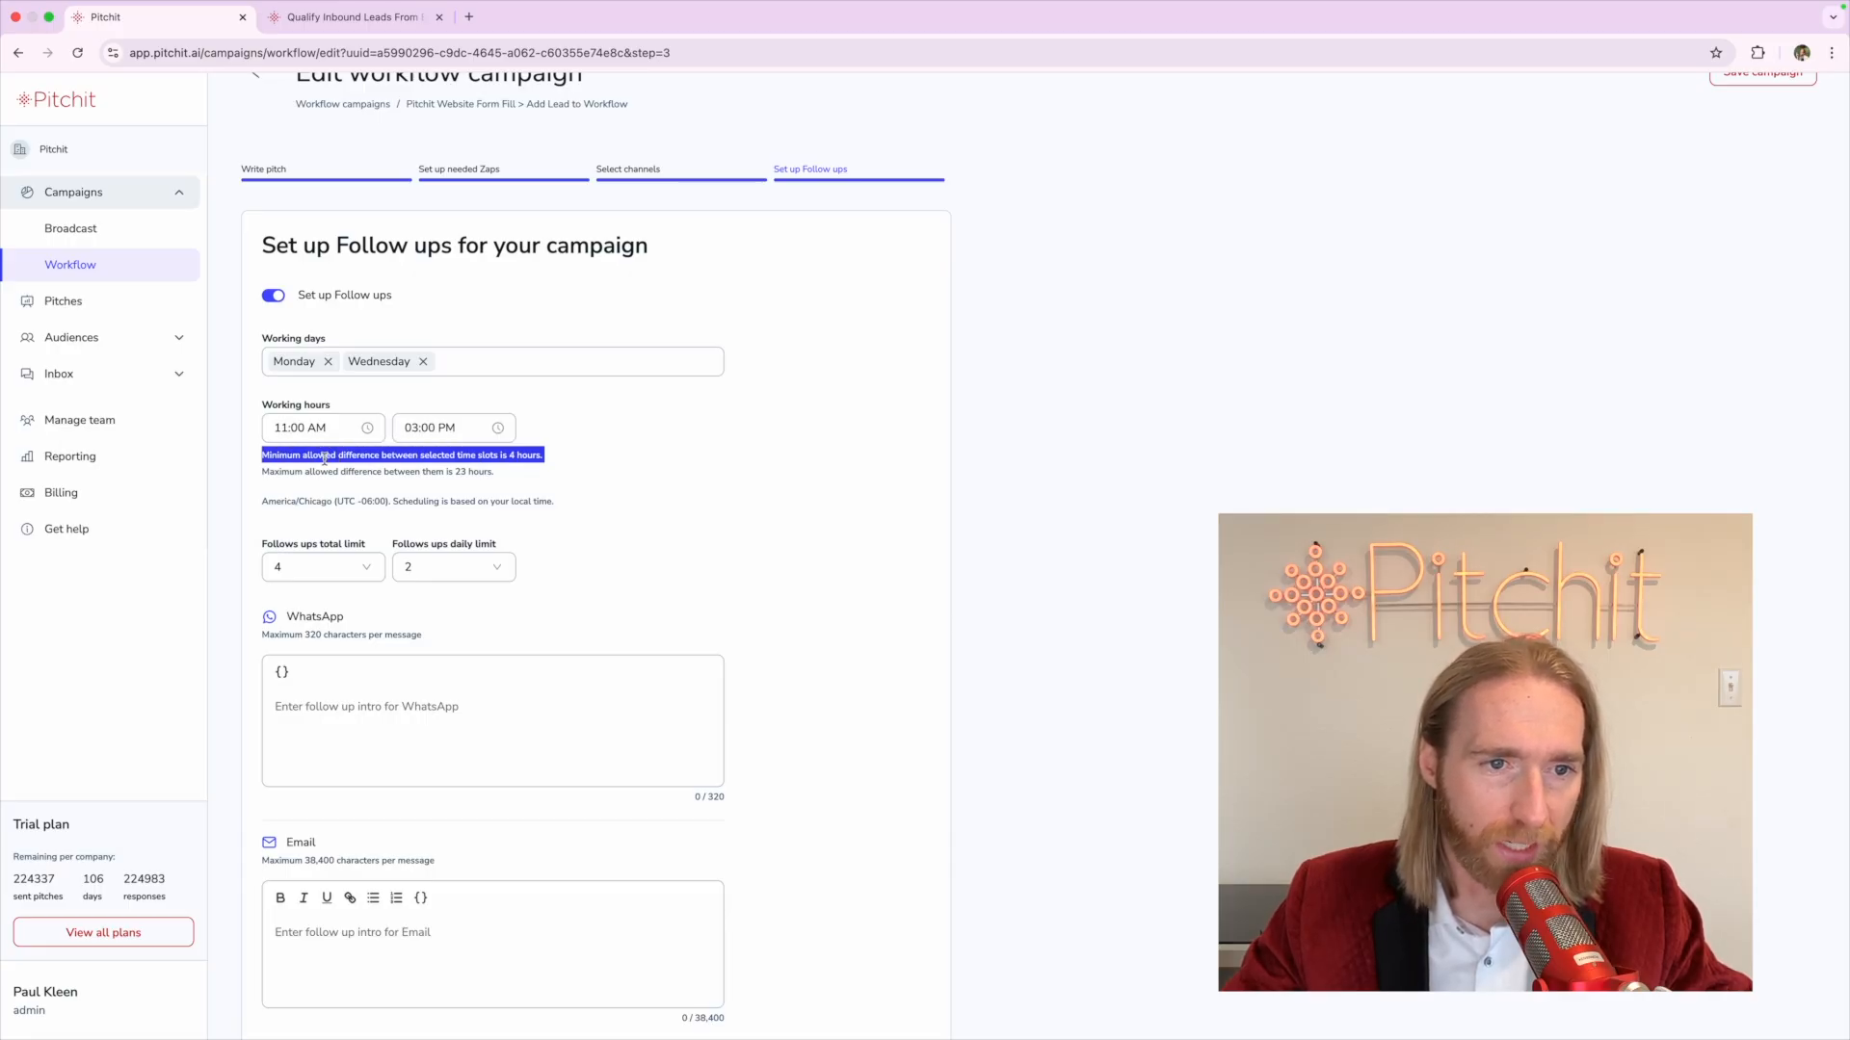
pyautogui.click(325, 458)
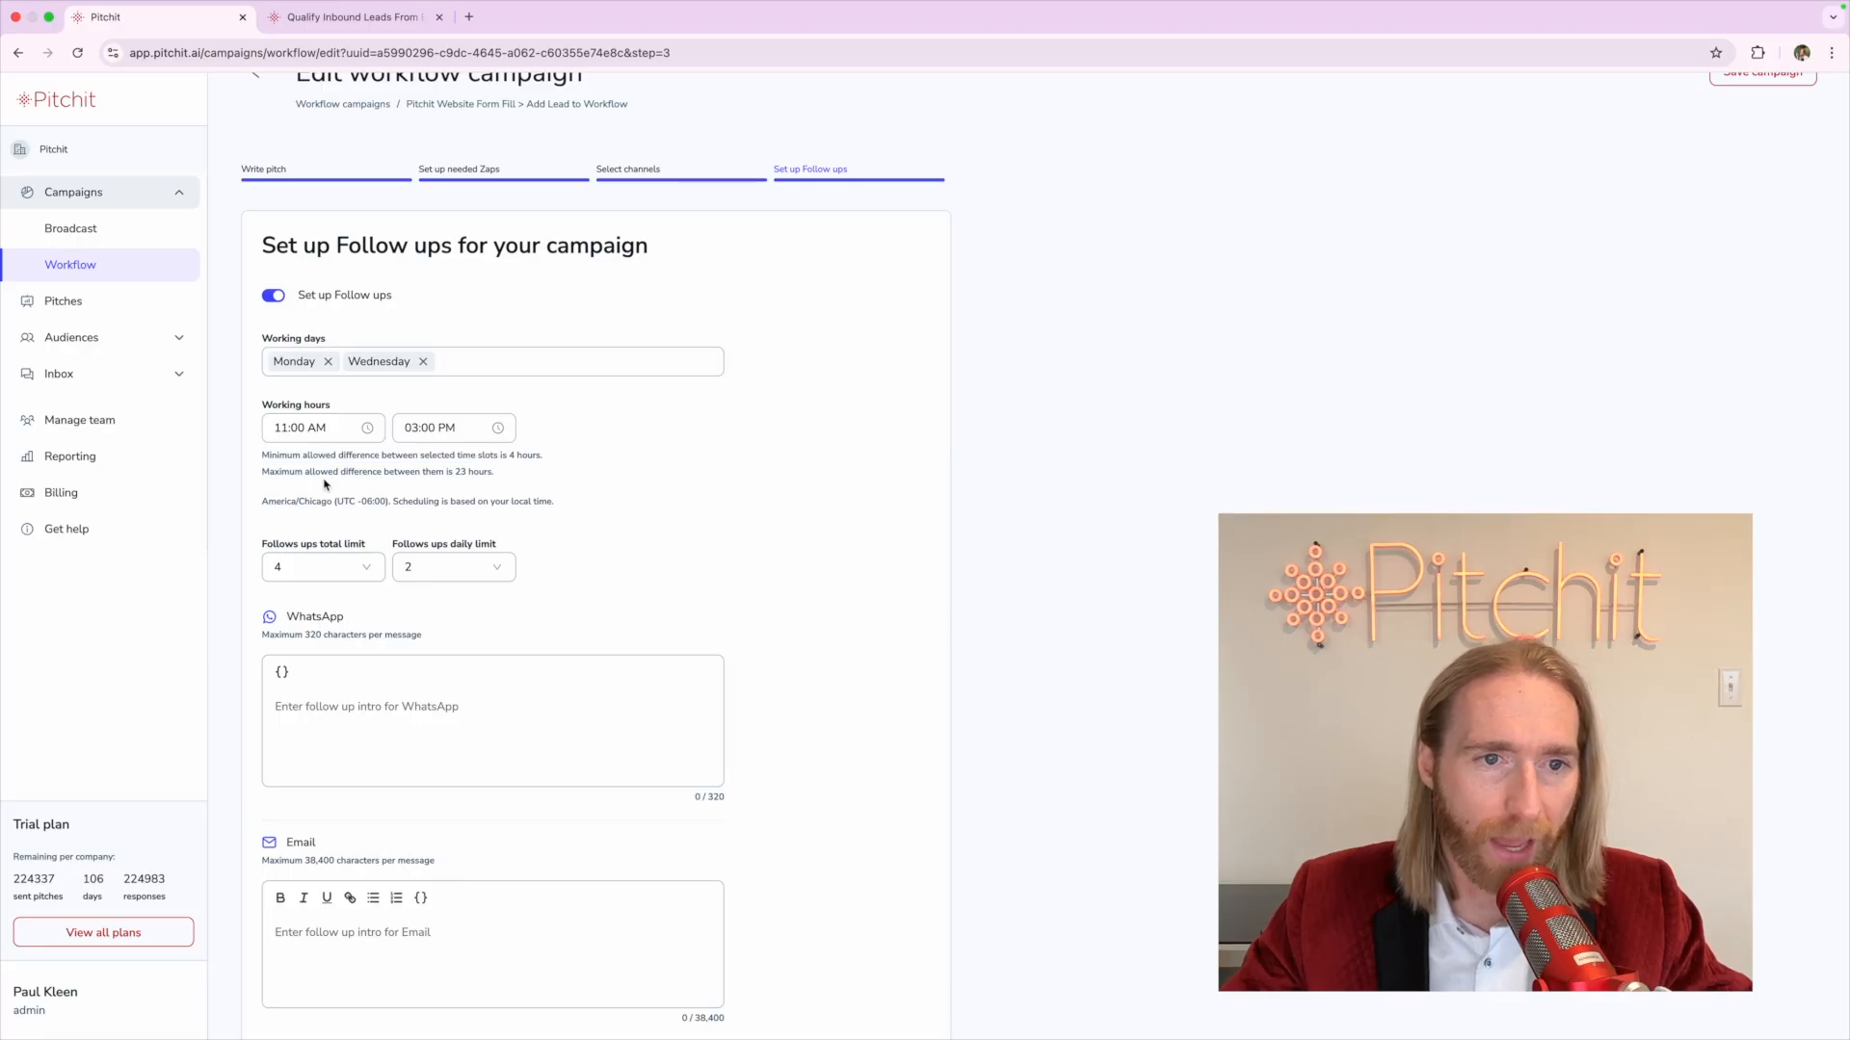
pyautogui.tripleClick(324, 474)
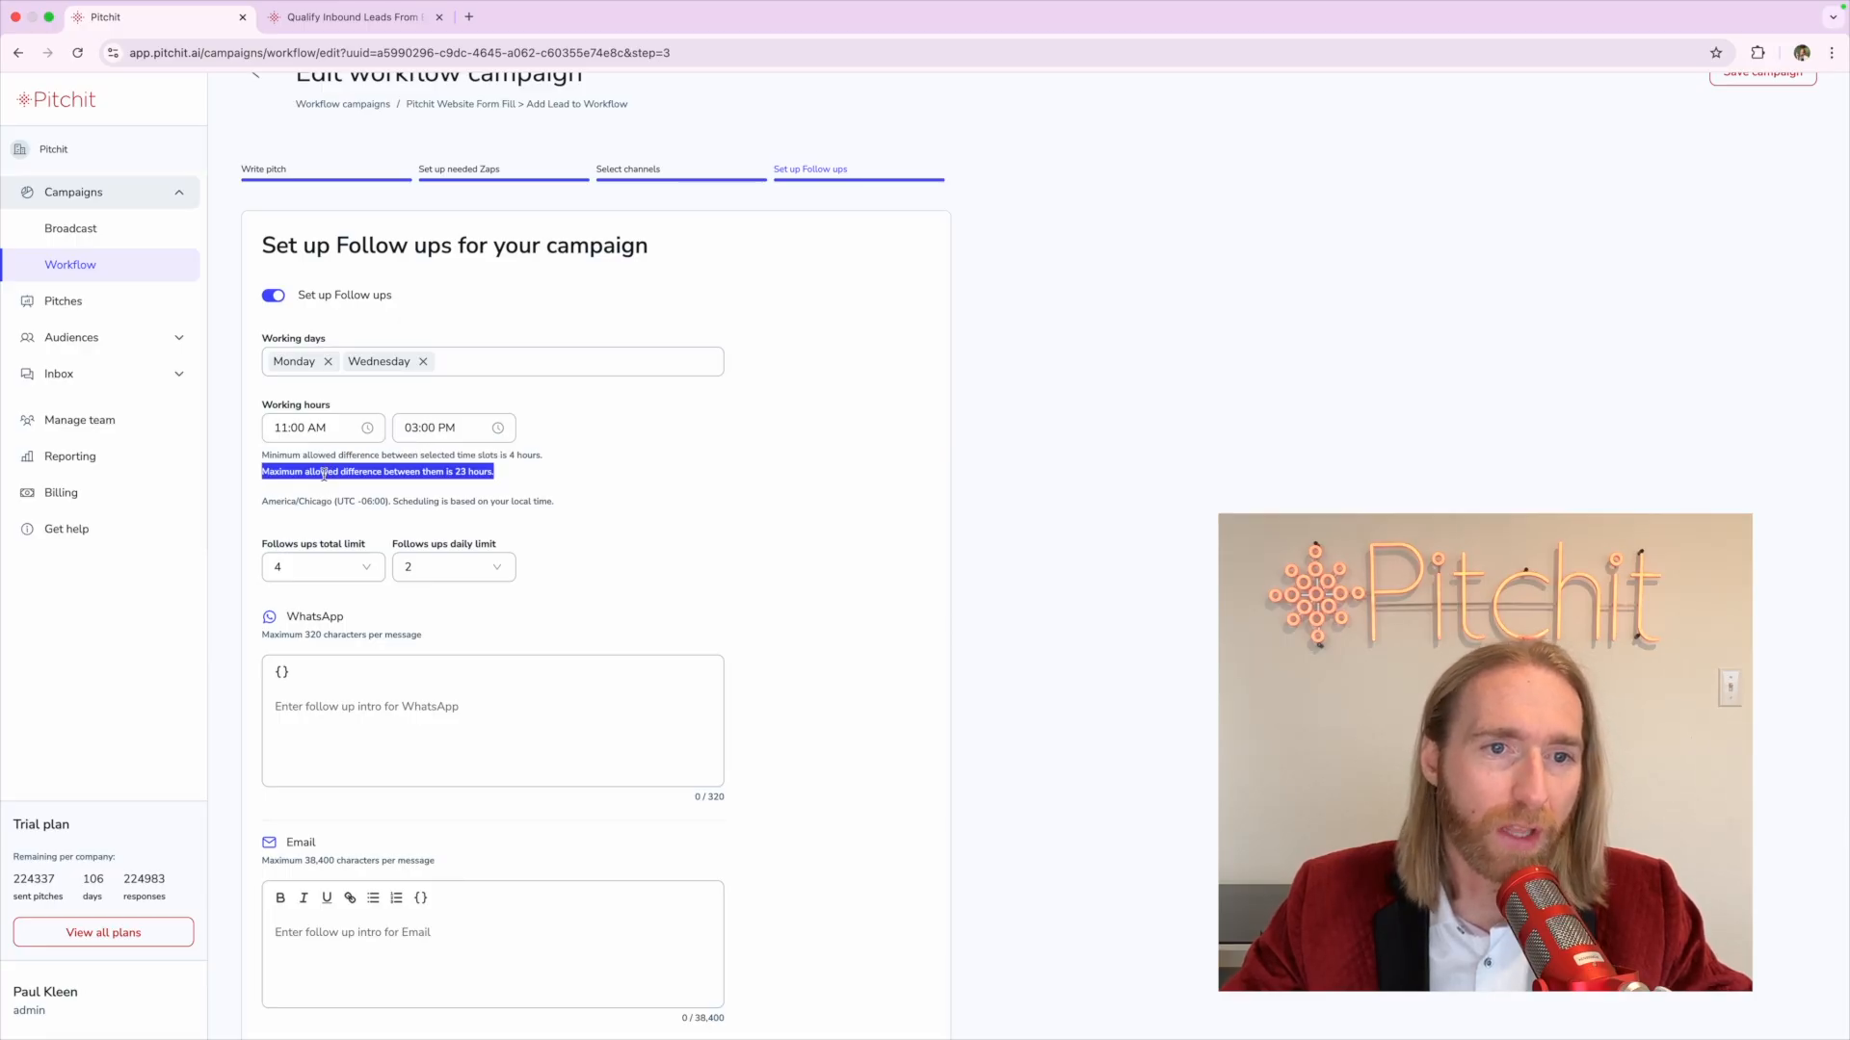
pyautogui.click(325, 474)
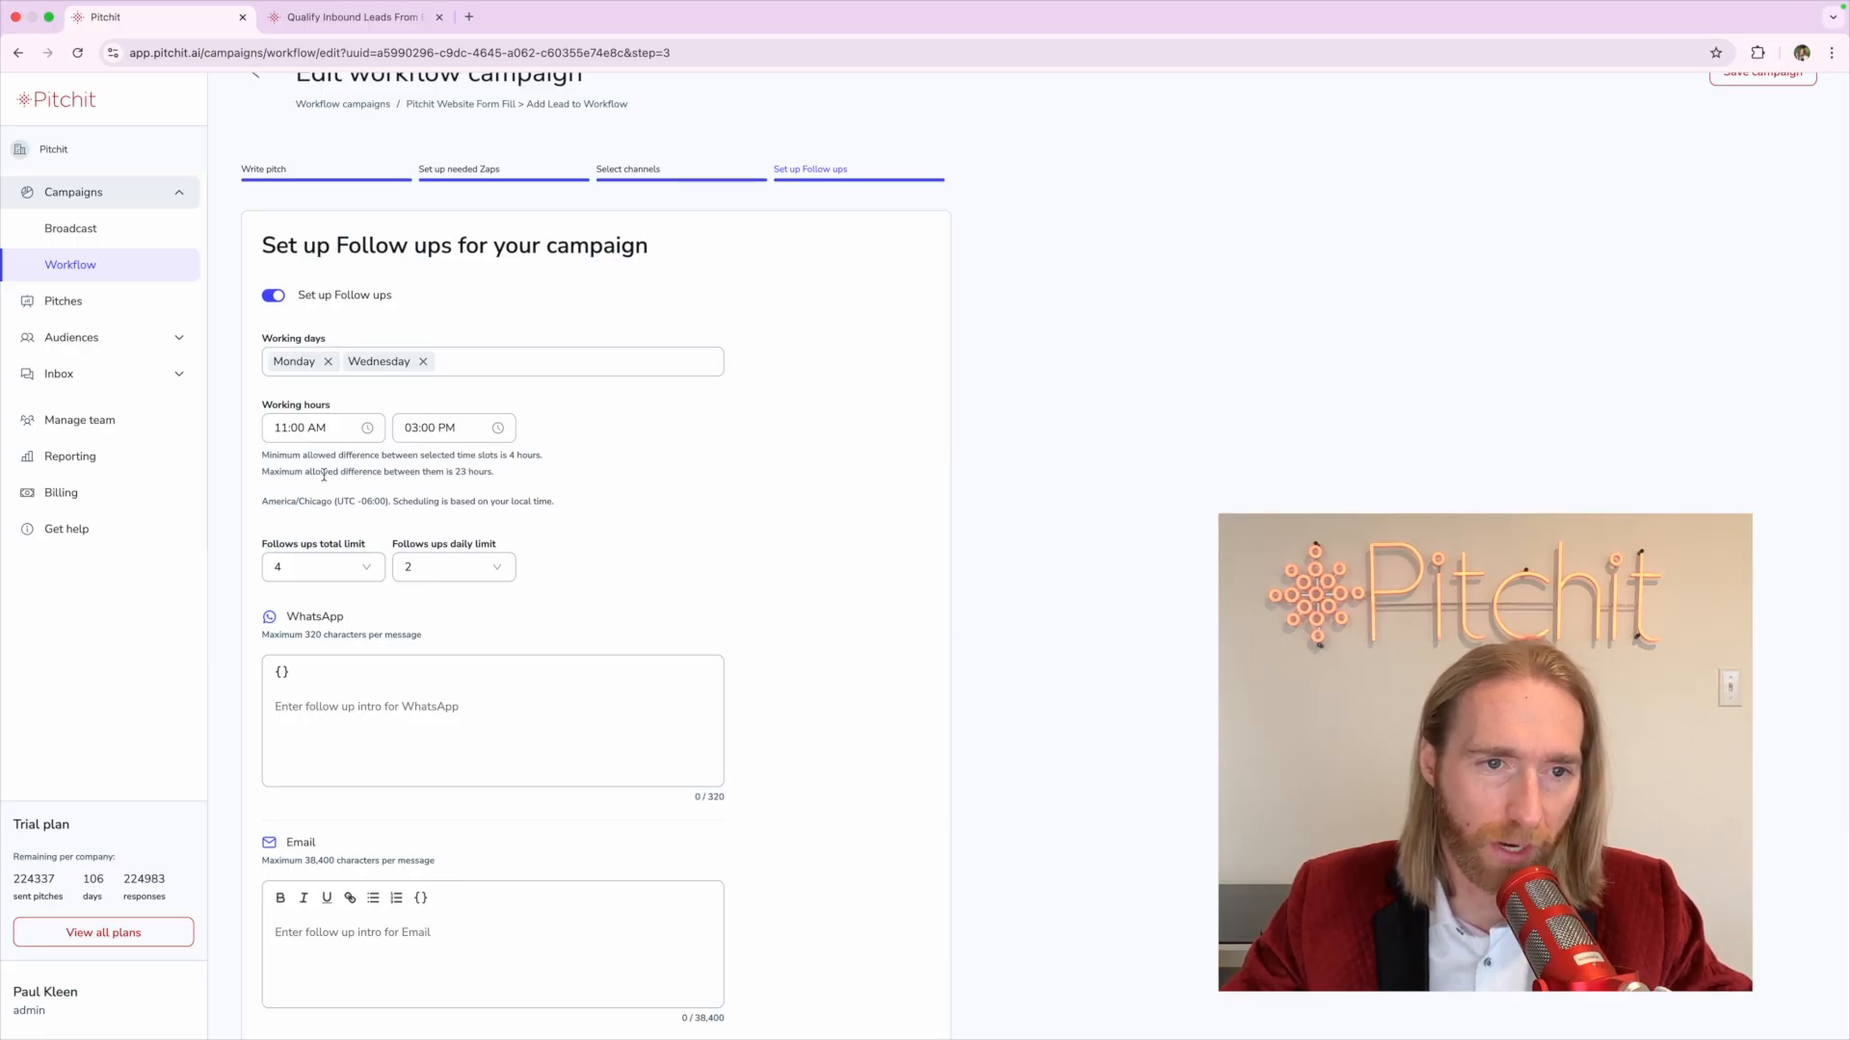
# Lower the follow-up limits to 2 in total and 1 daily, and remove Wednesday from the working days
pyautogui.click(322, 566)
pyautogui.doubleClick(318, 627)
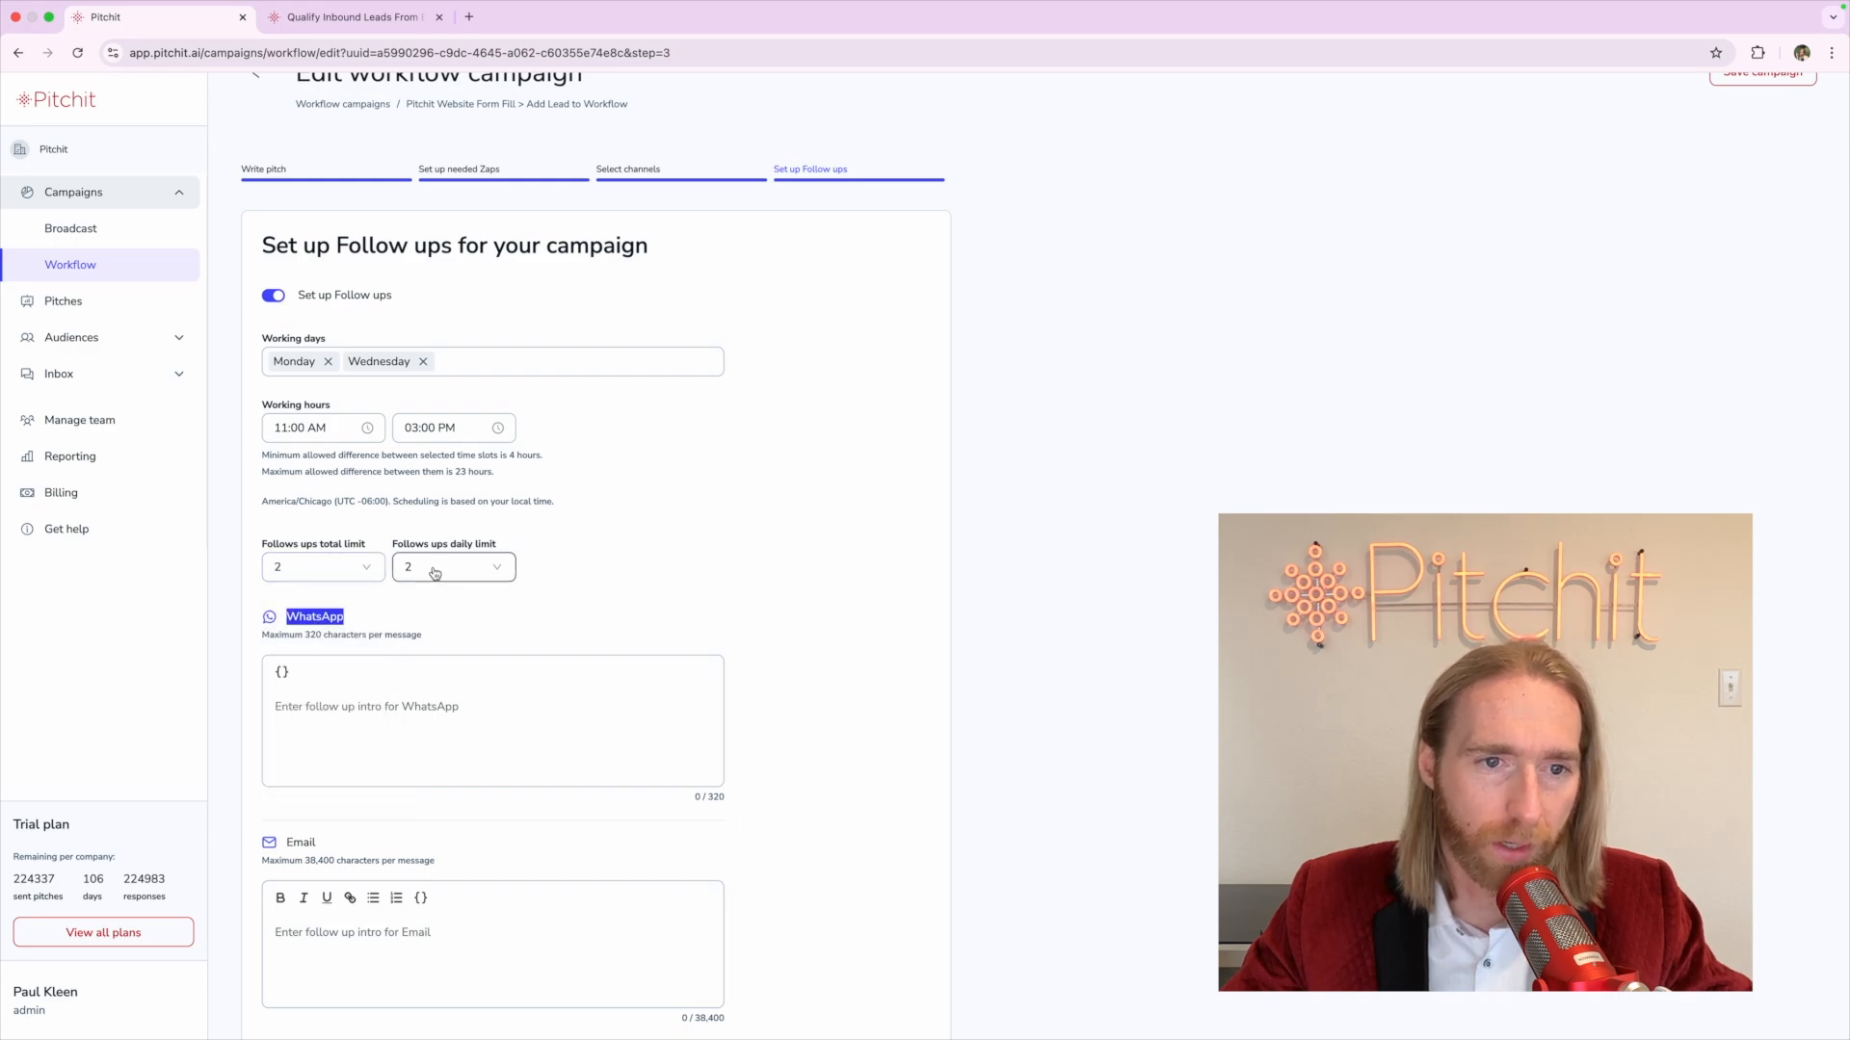
pyautogui.click(430, 570)
pyautogui.click(433, 601)
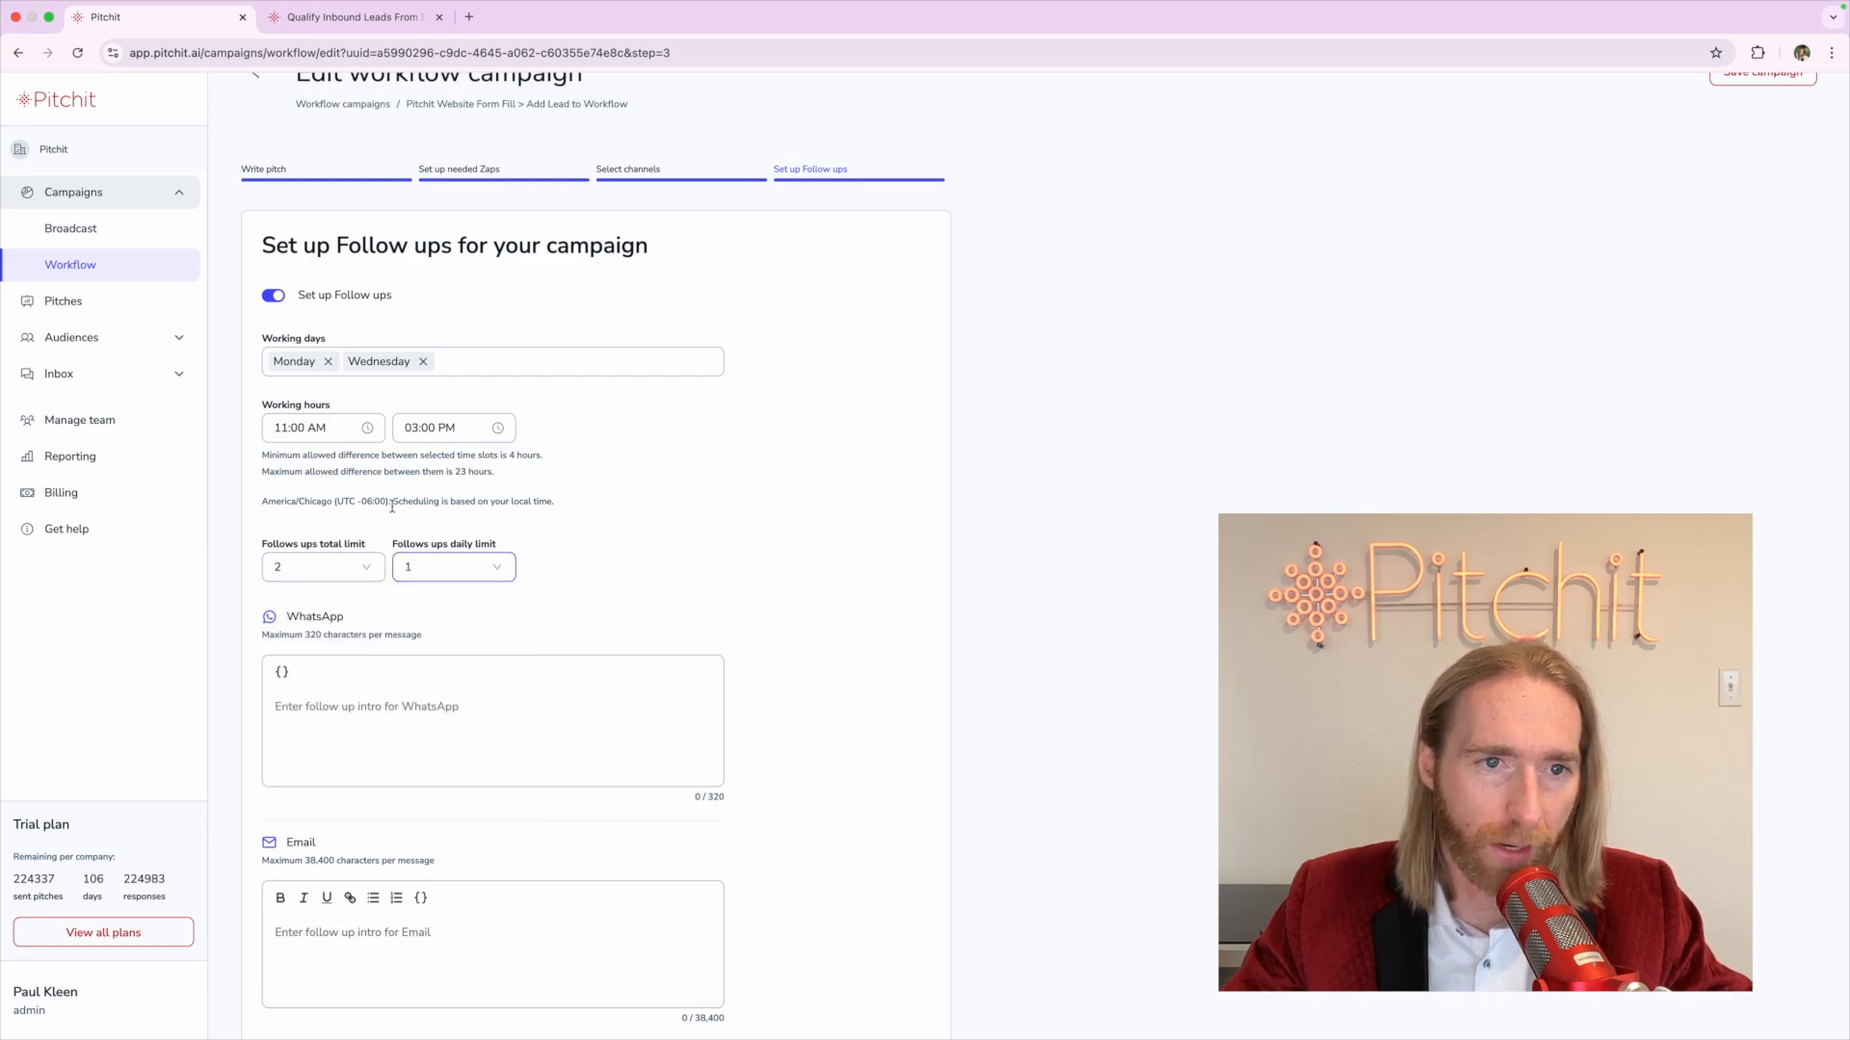
pyautogui.click(423, 361)
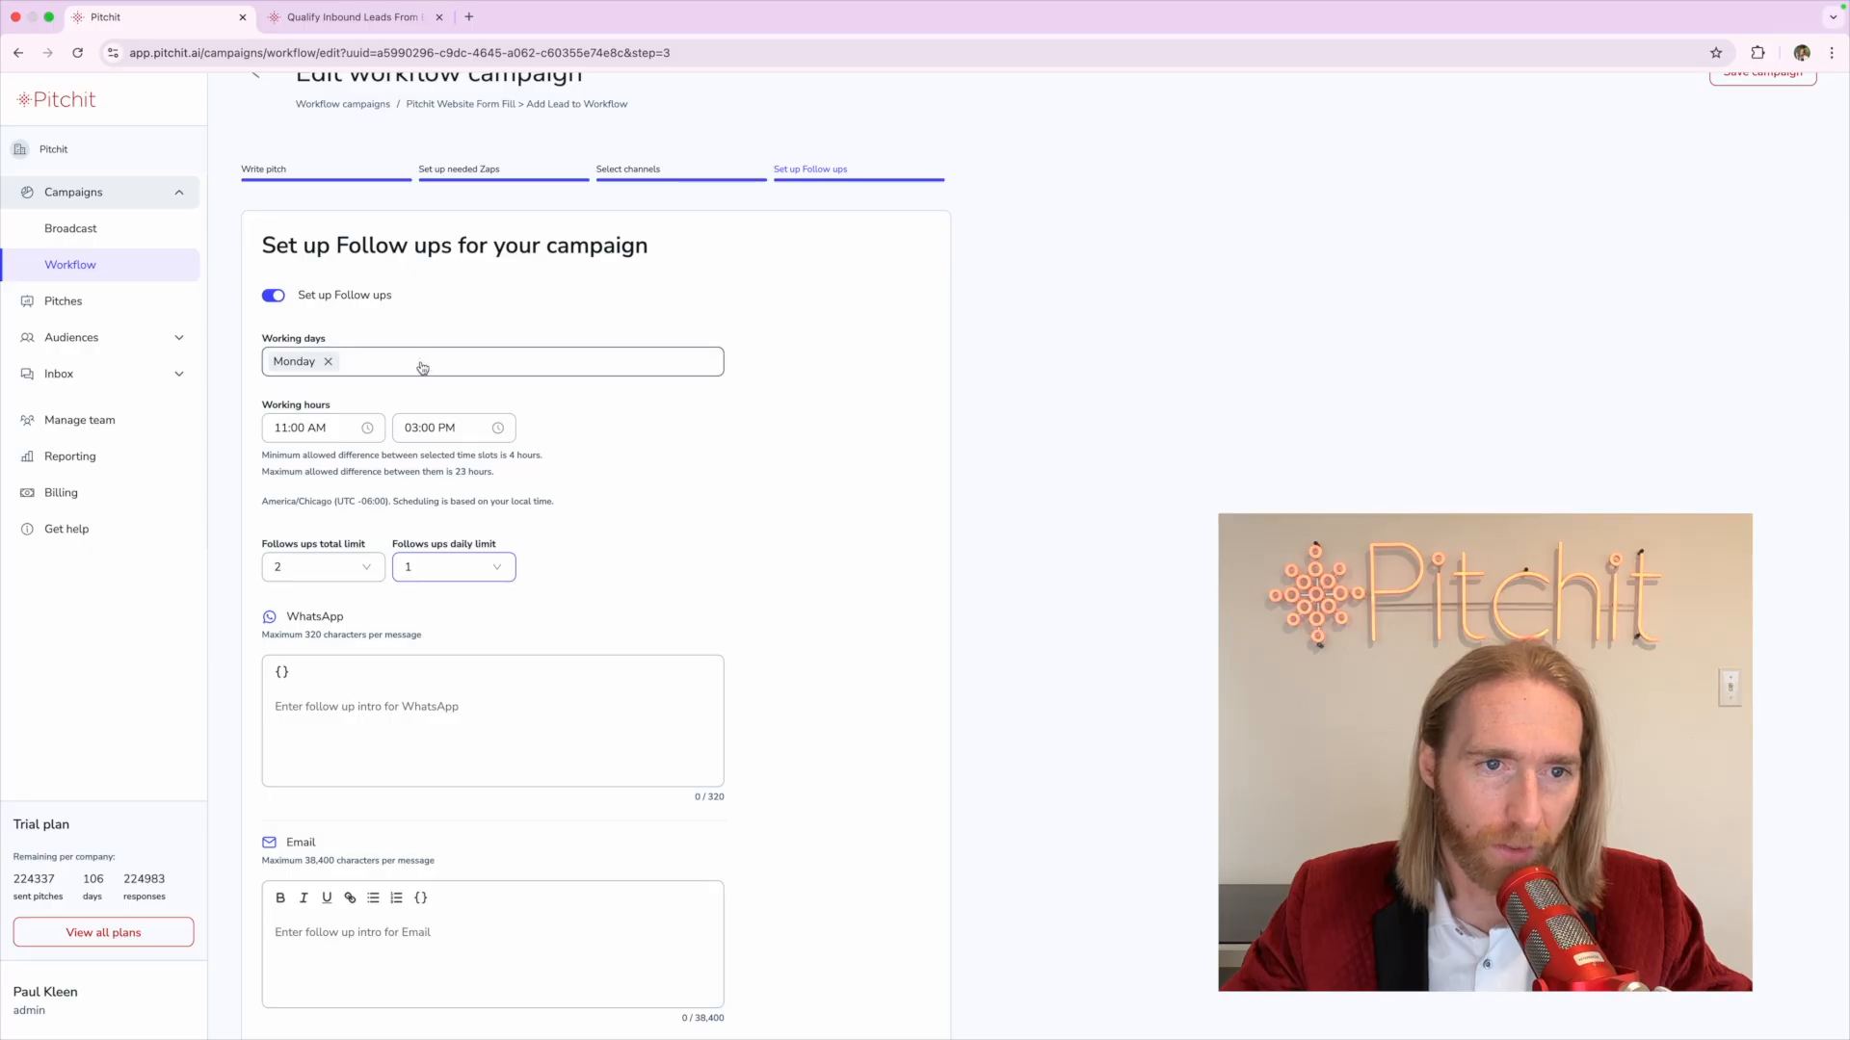
pyautogui.click(342, 489)
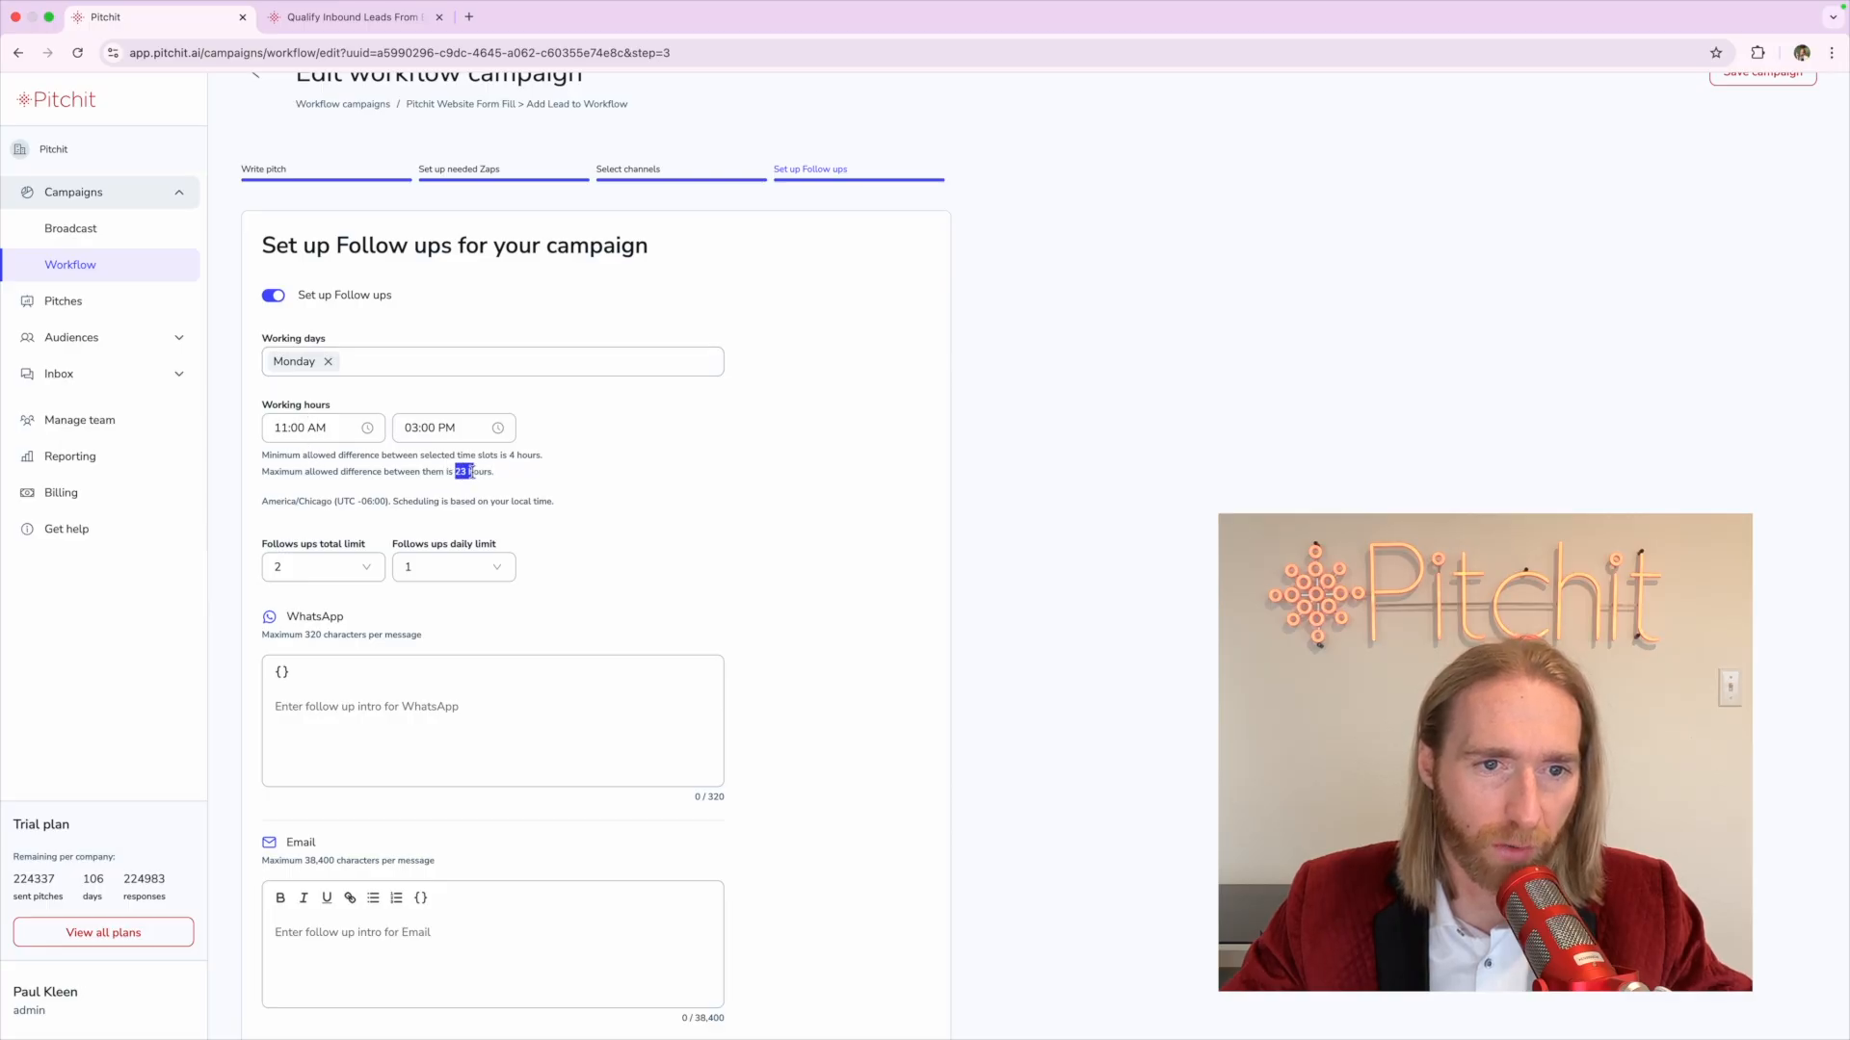
# Add Tuesday, Wednesday, Thursday and Friday to the follow-up working days
pyautogui.click(364, 366)
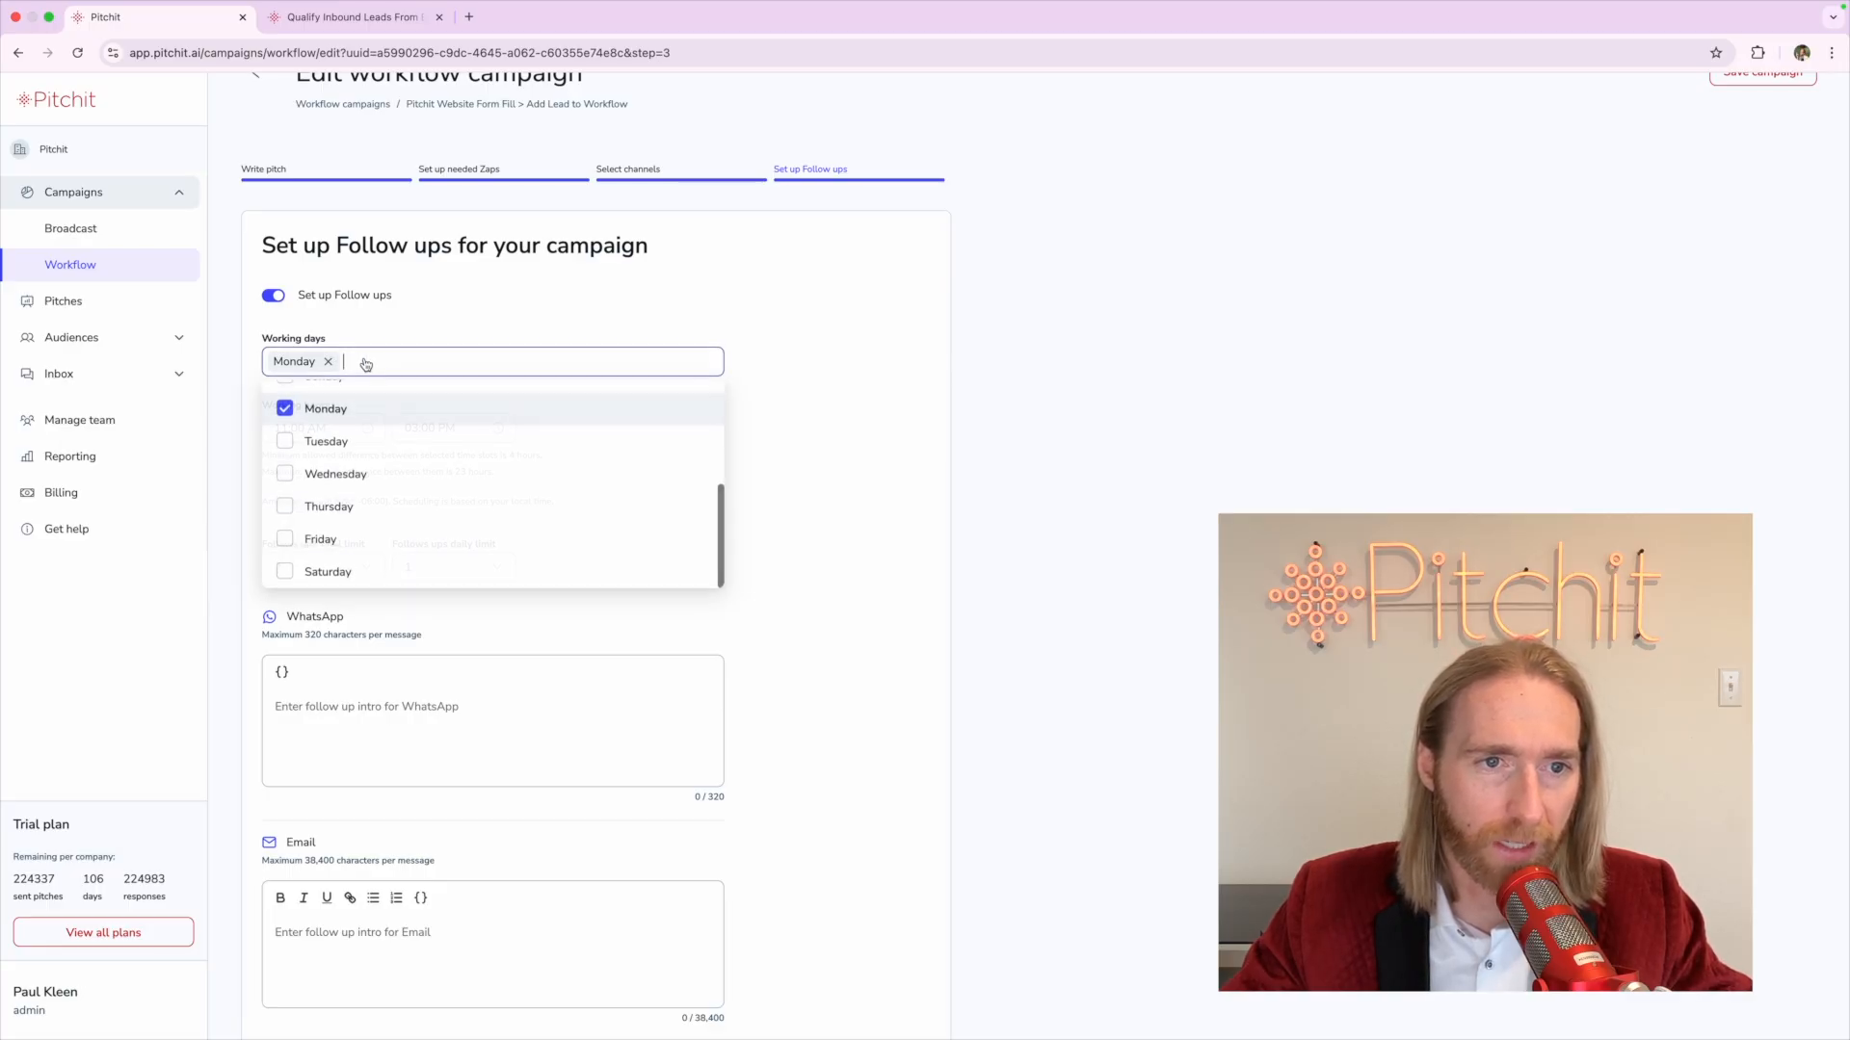
pyautogui.click(323, 443)
pyautogui.click(313, 477)
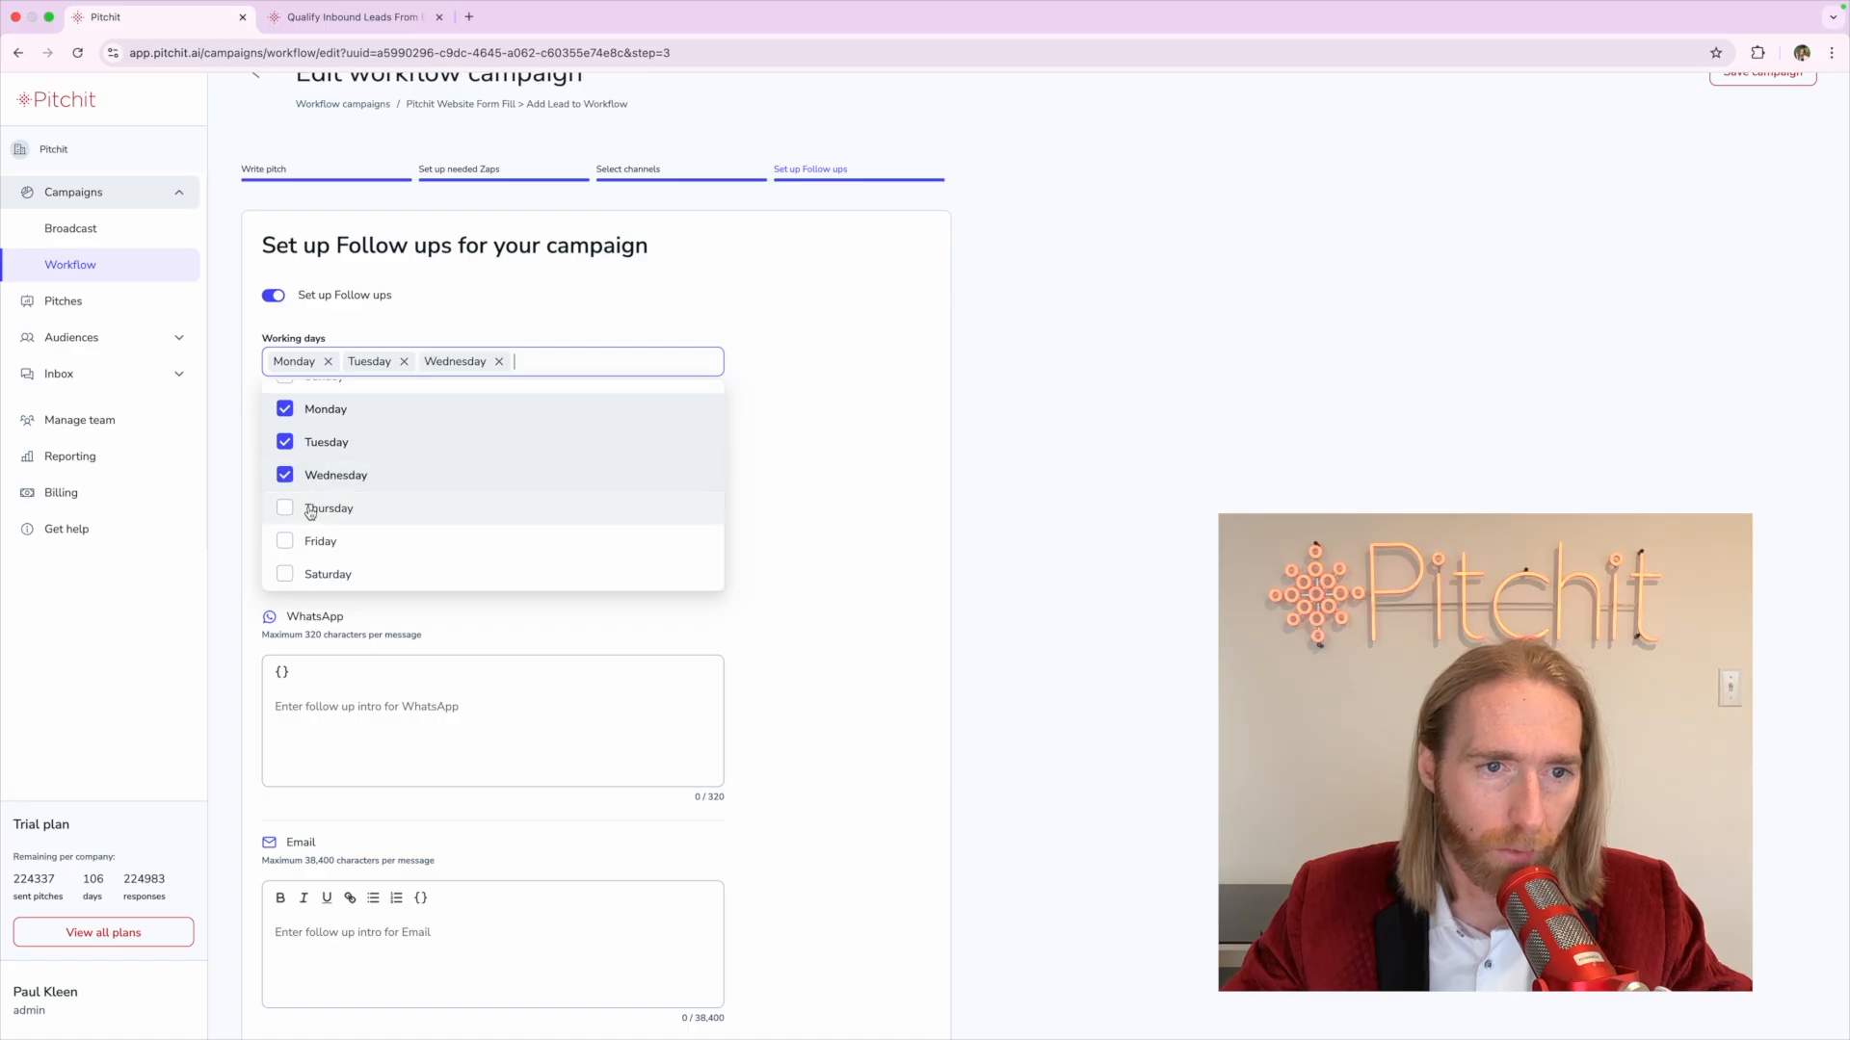
pyautogui.click(327, 508)
pyautogui.click(358, 542)
pyautogui.click(836, 491)
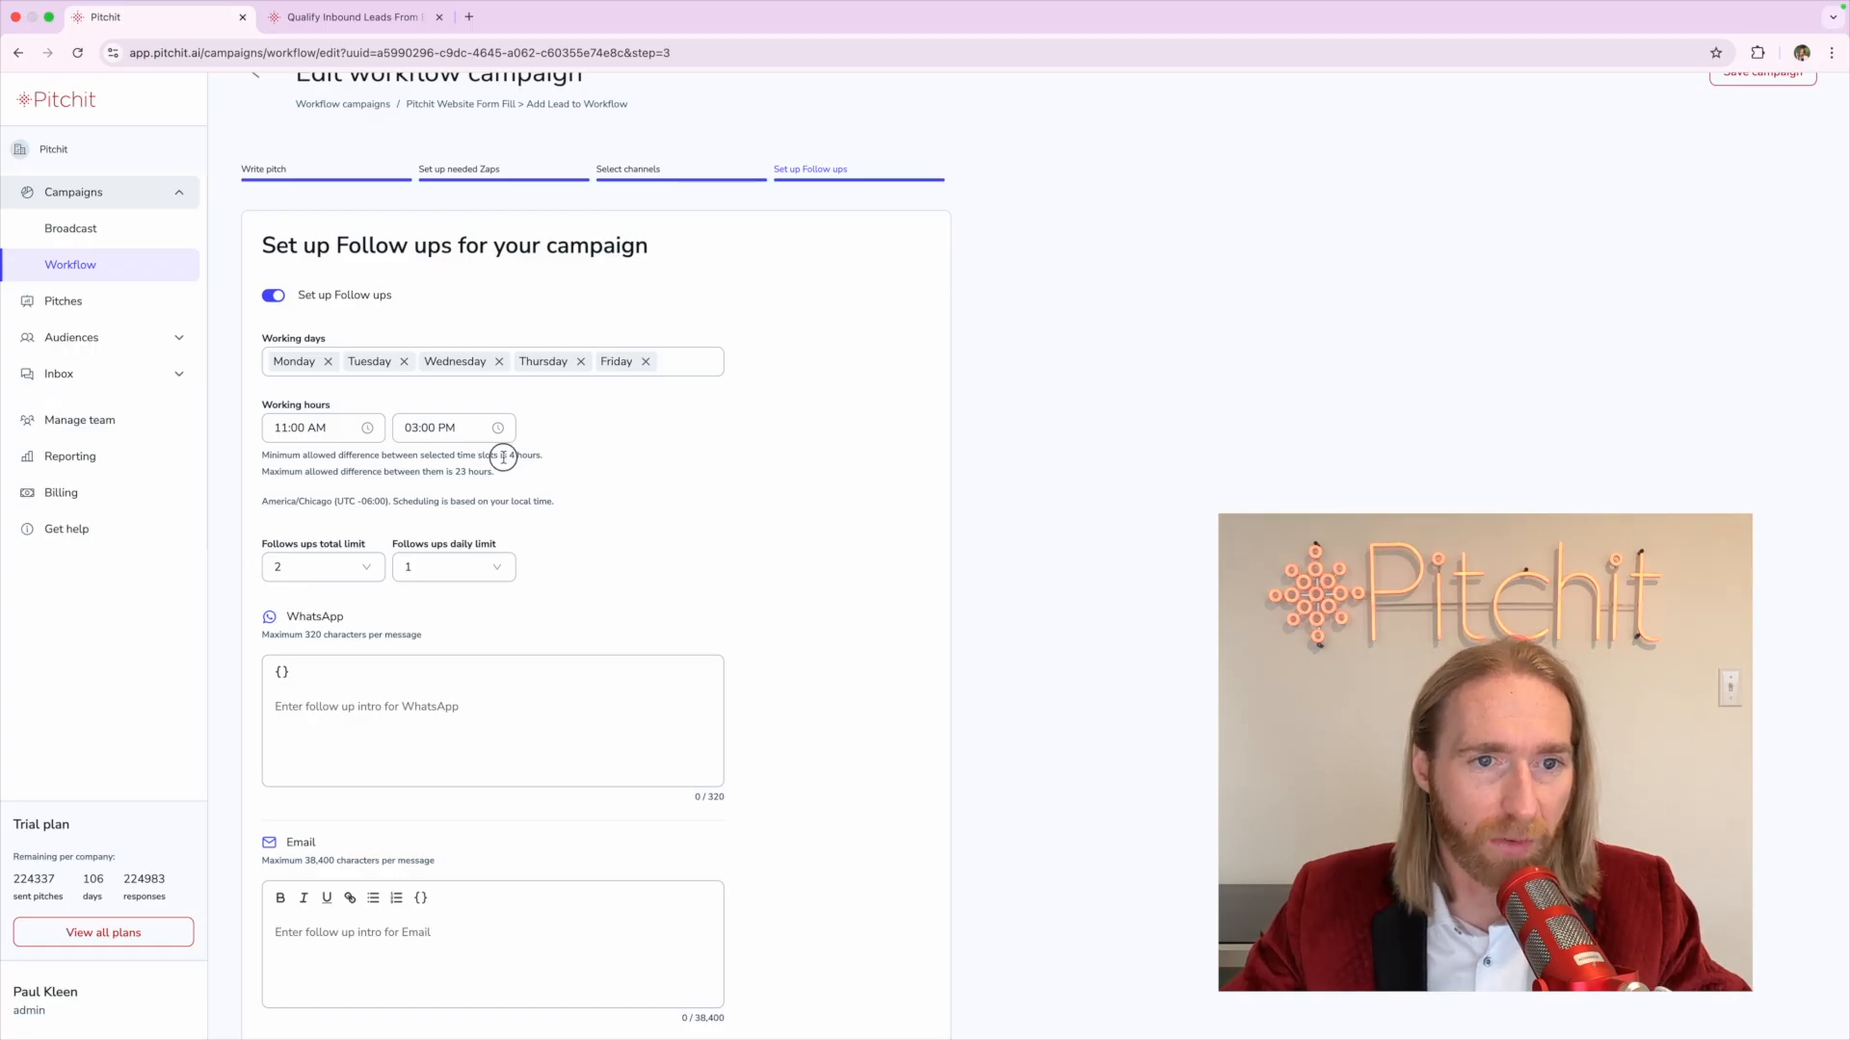
# Re-read the notes on the allowed time difference beneath the follow-up working hours
pyautogui.tripleClick(500, 458)
pyautogui.click(500, 457)
pyautogui.doubleClick(414, 470)
pyautogui.tripleClick(414, 470)
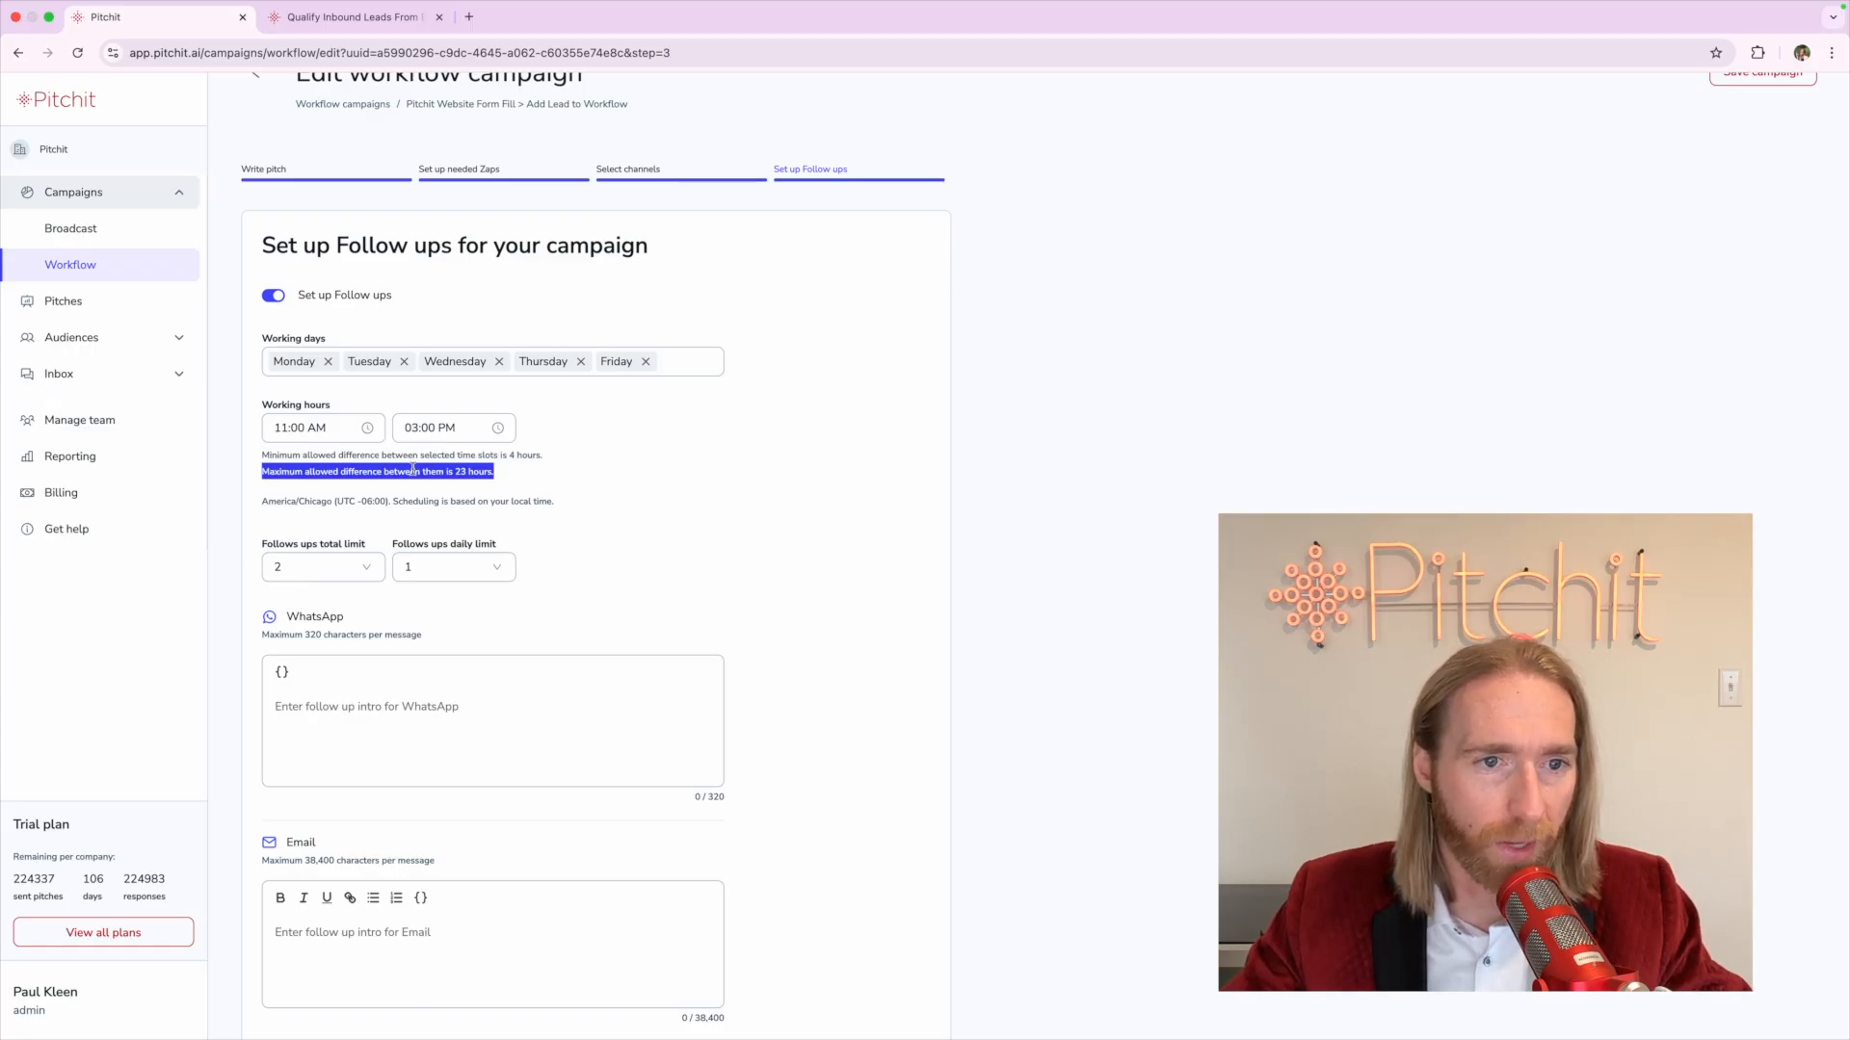
pyautogui.click(381, 516)
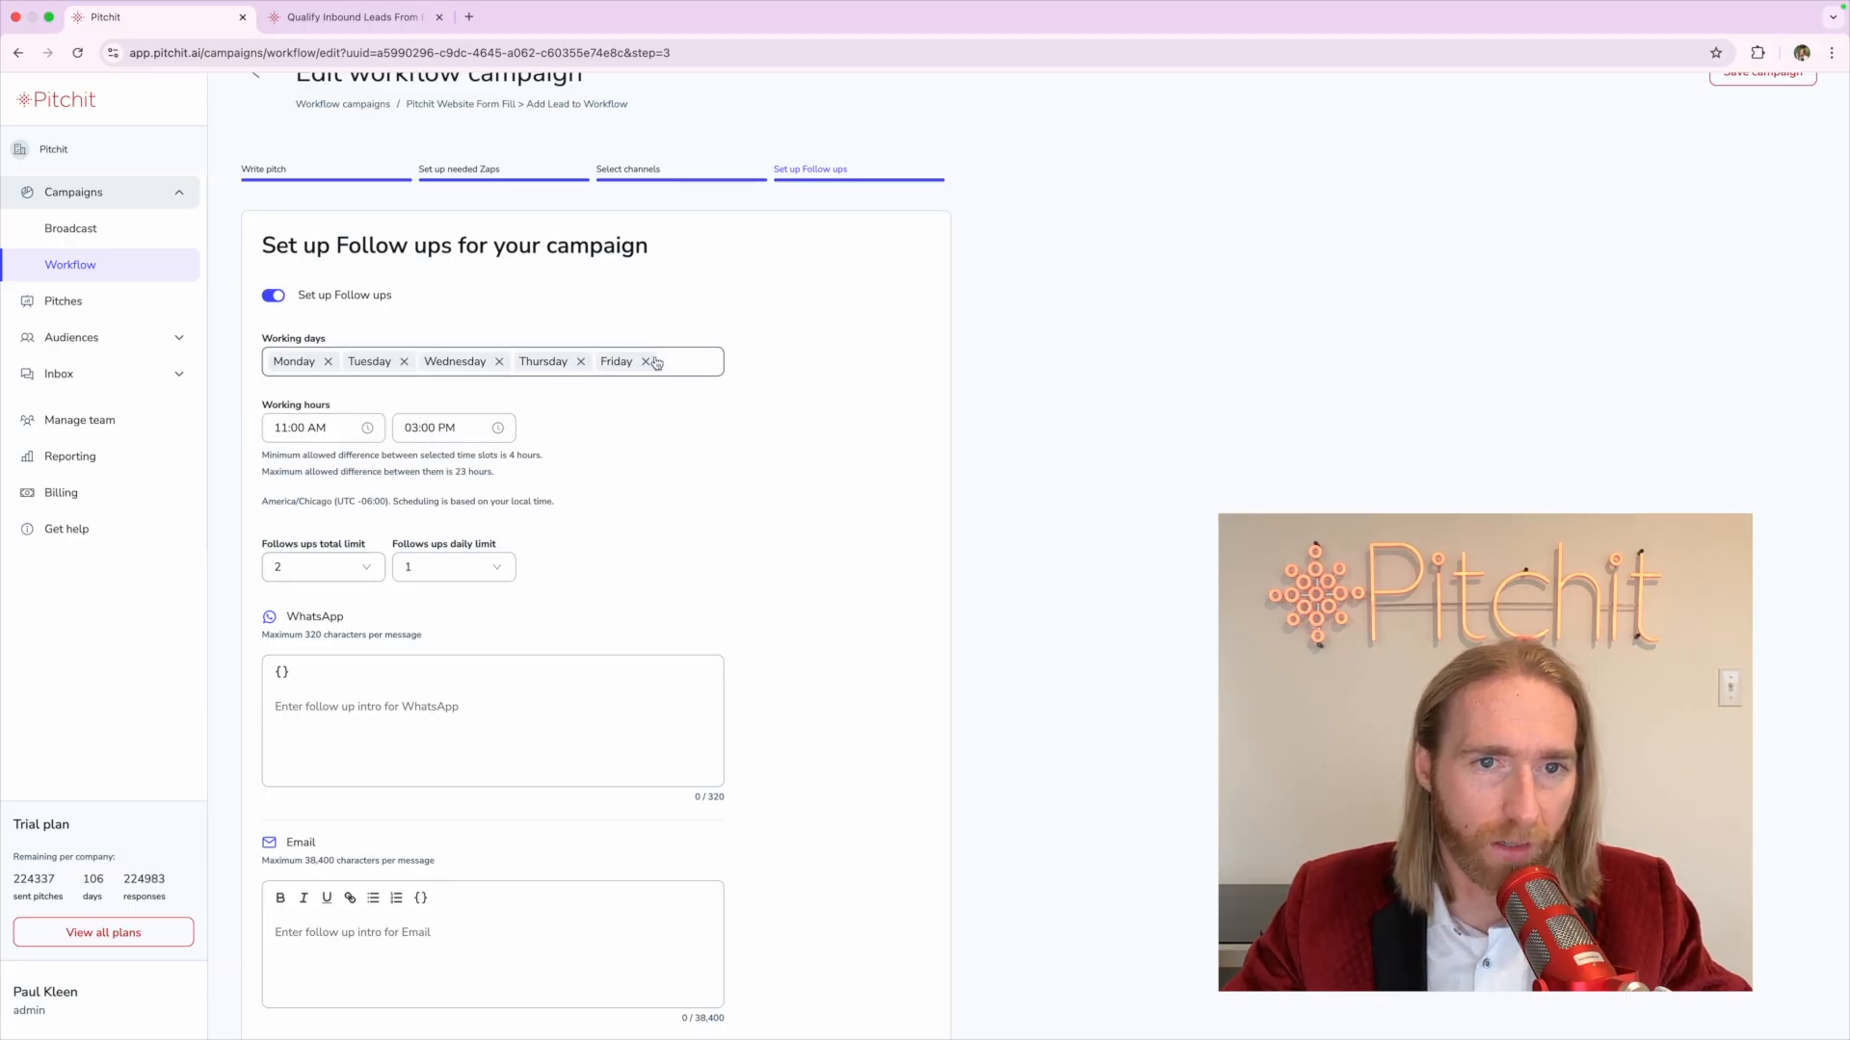
# Set the follow-ups total limit to 10 and the daily limit to 2
pyautogui.click(365, 572)
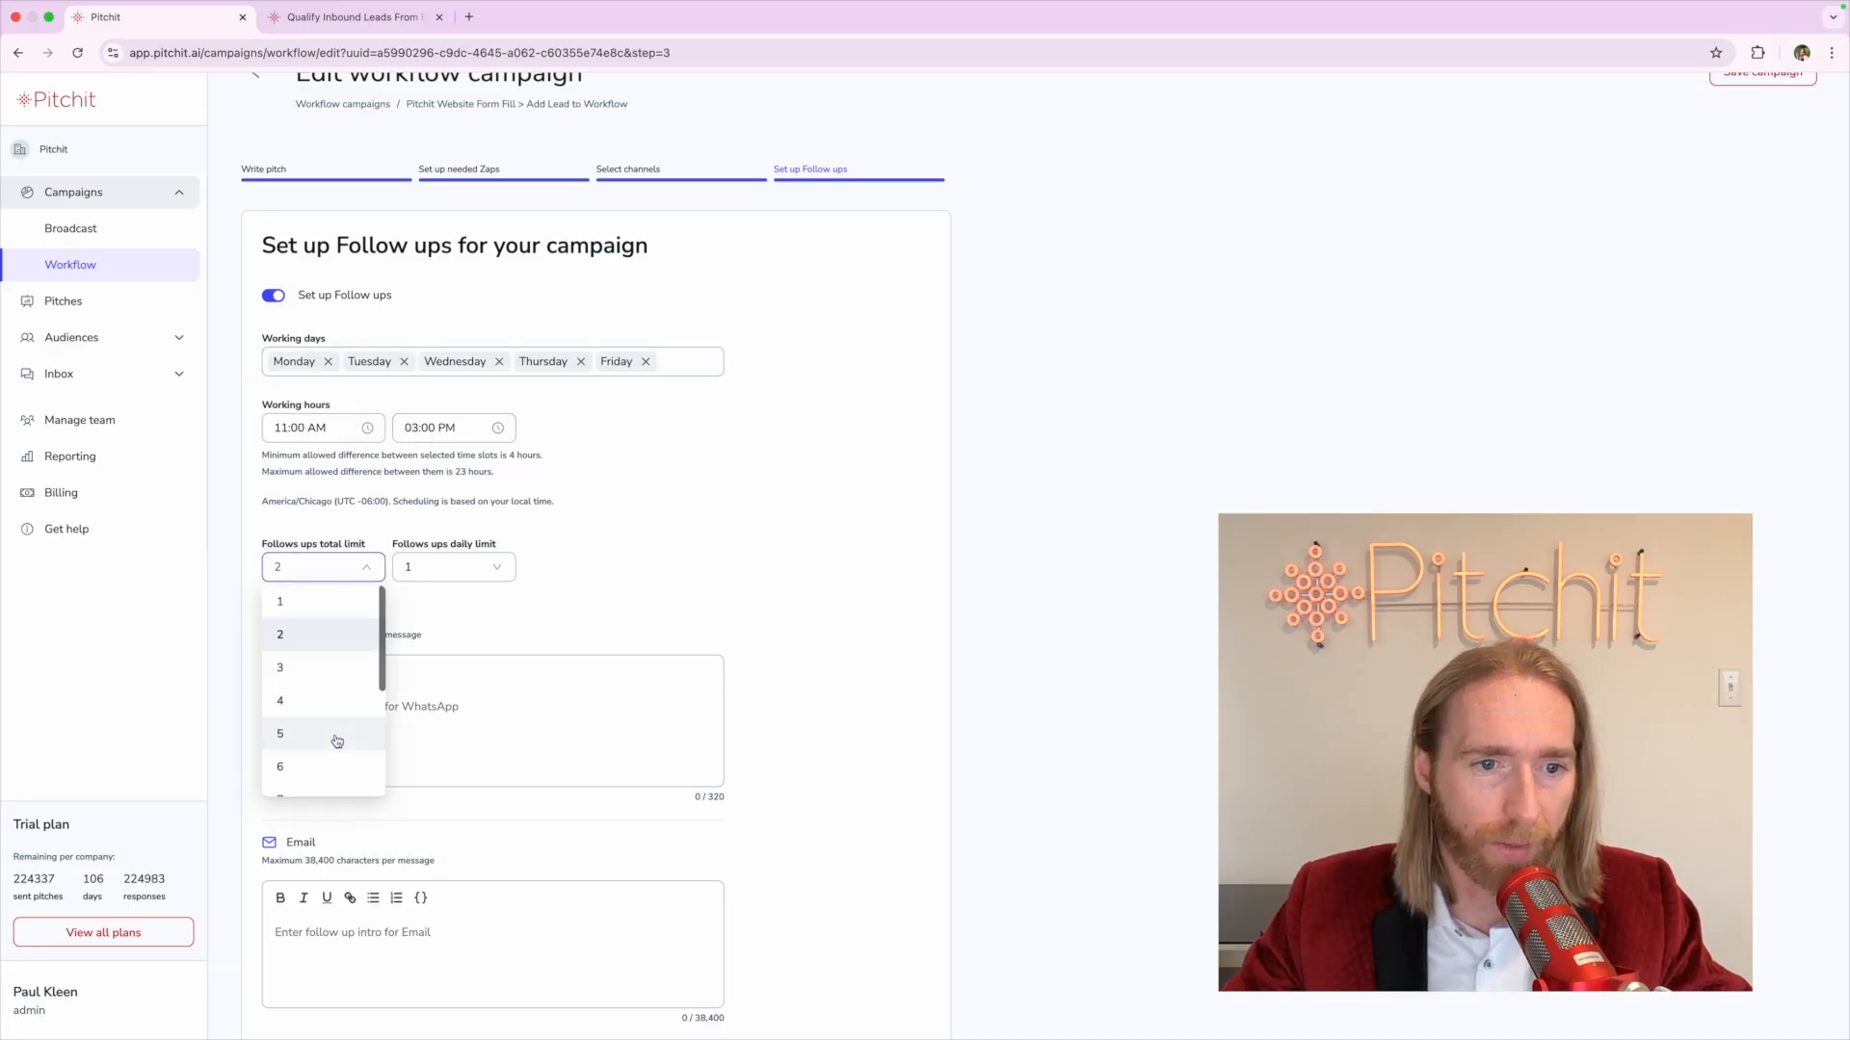
pyautogui.scroll(-2, 328, 735)
pyautogui.click(294, 776)
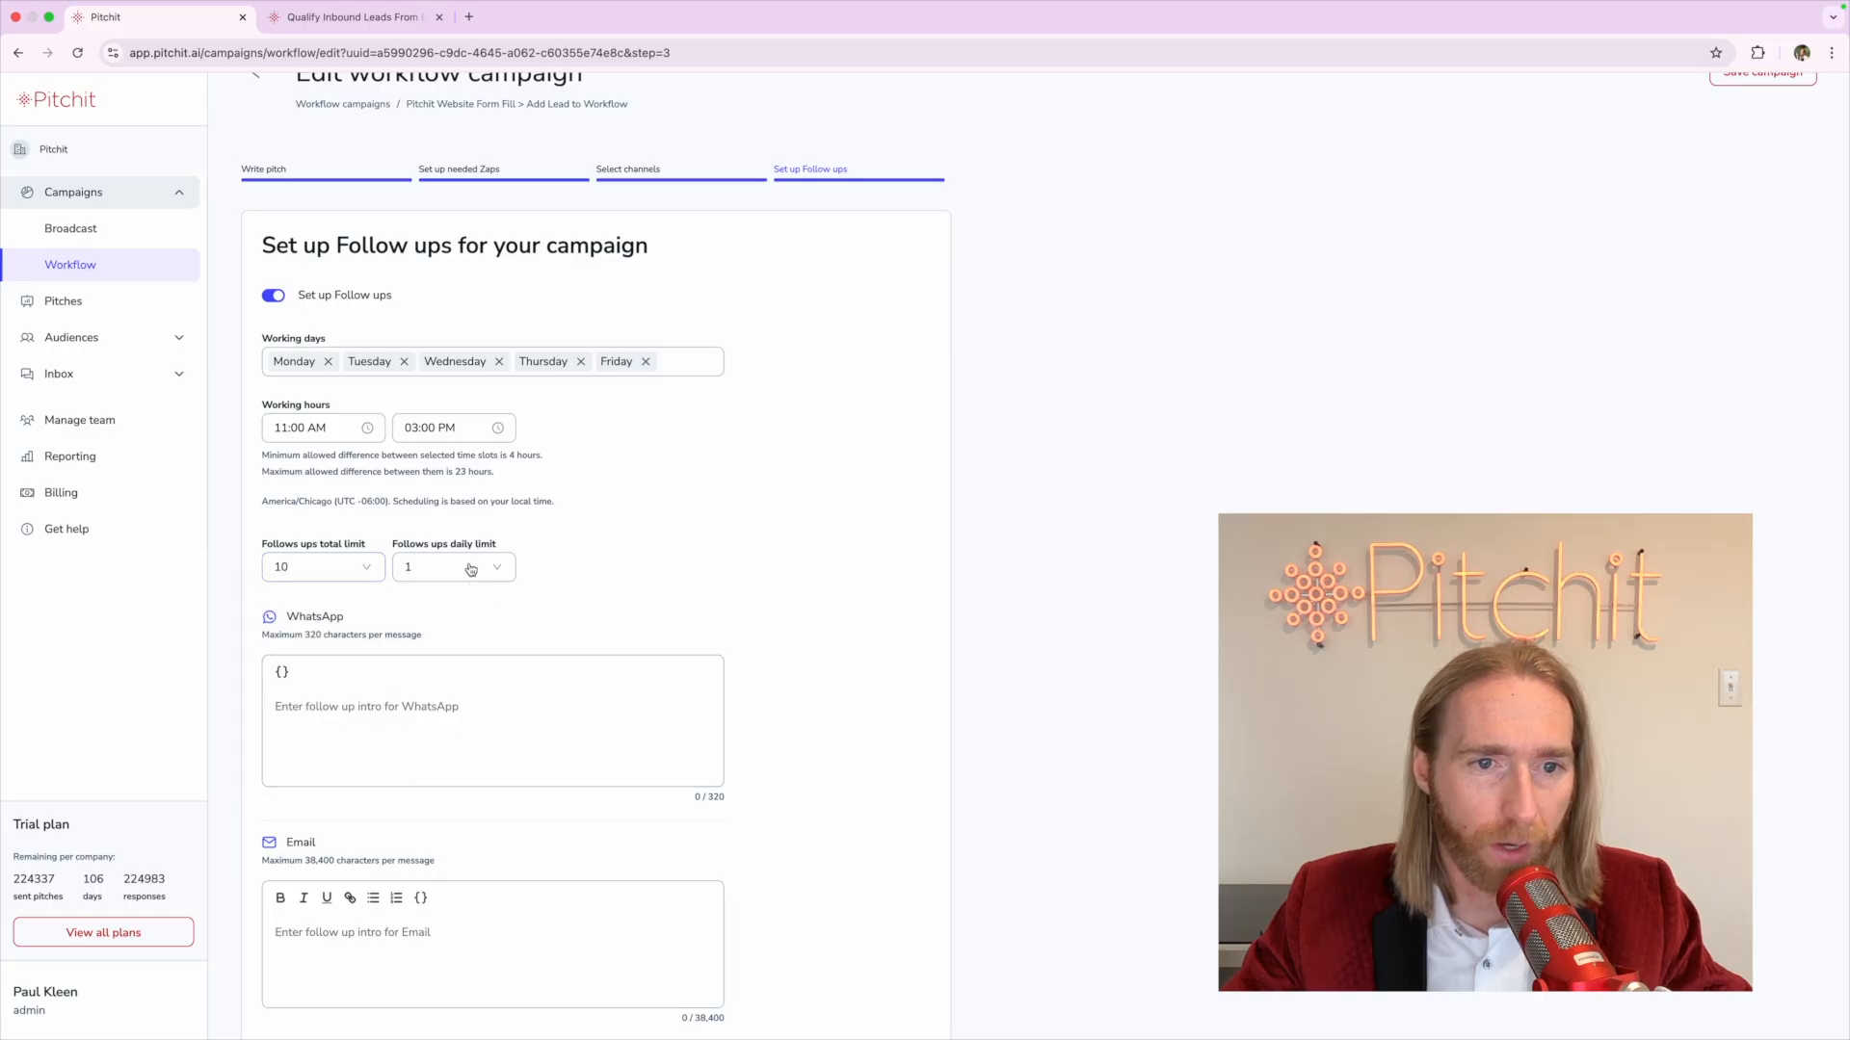
pyautogui.click(469, 569)
pyautogui.click(438, 633)
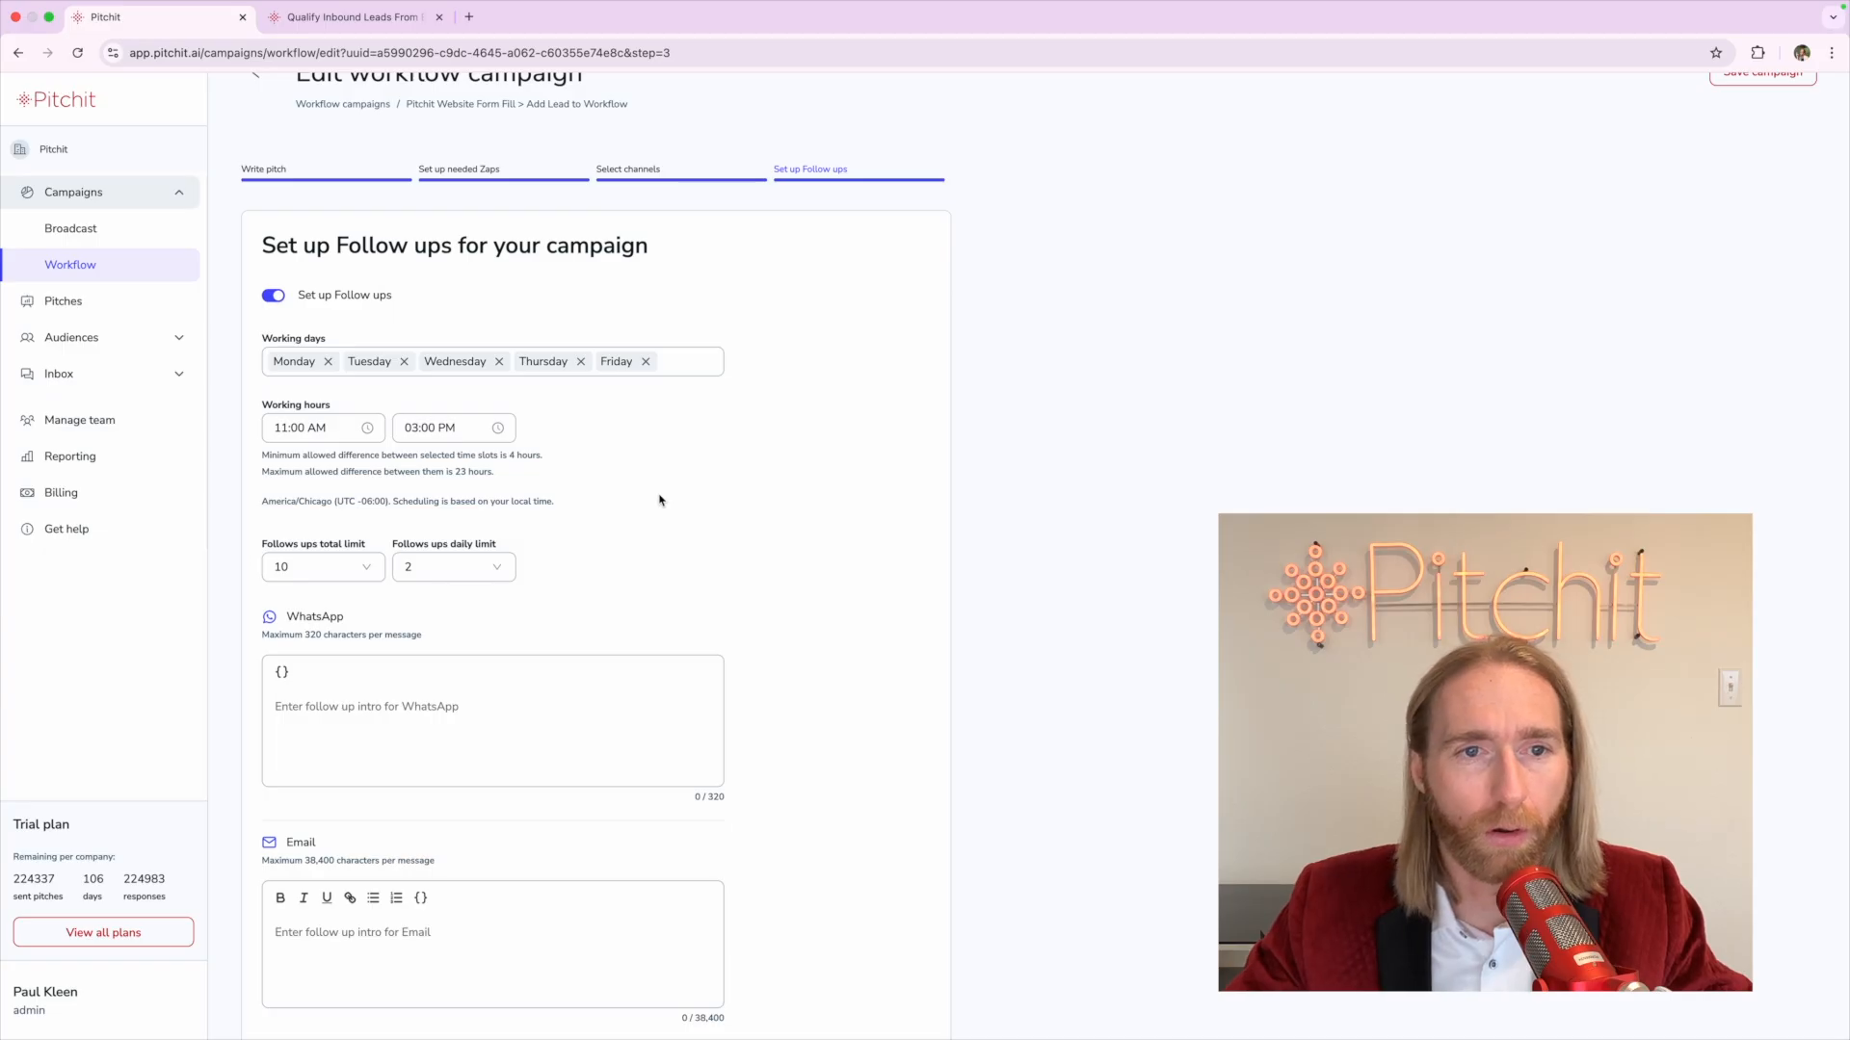
# Set the start of the follow-up working hours to 09:00 AM
pyautogui.click(309, 425)
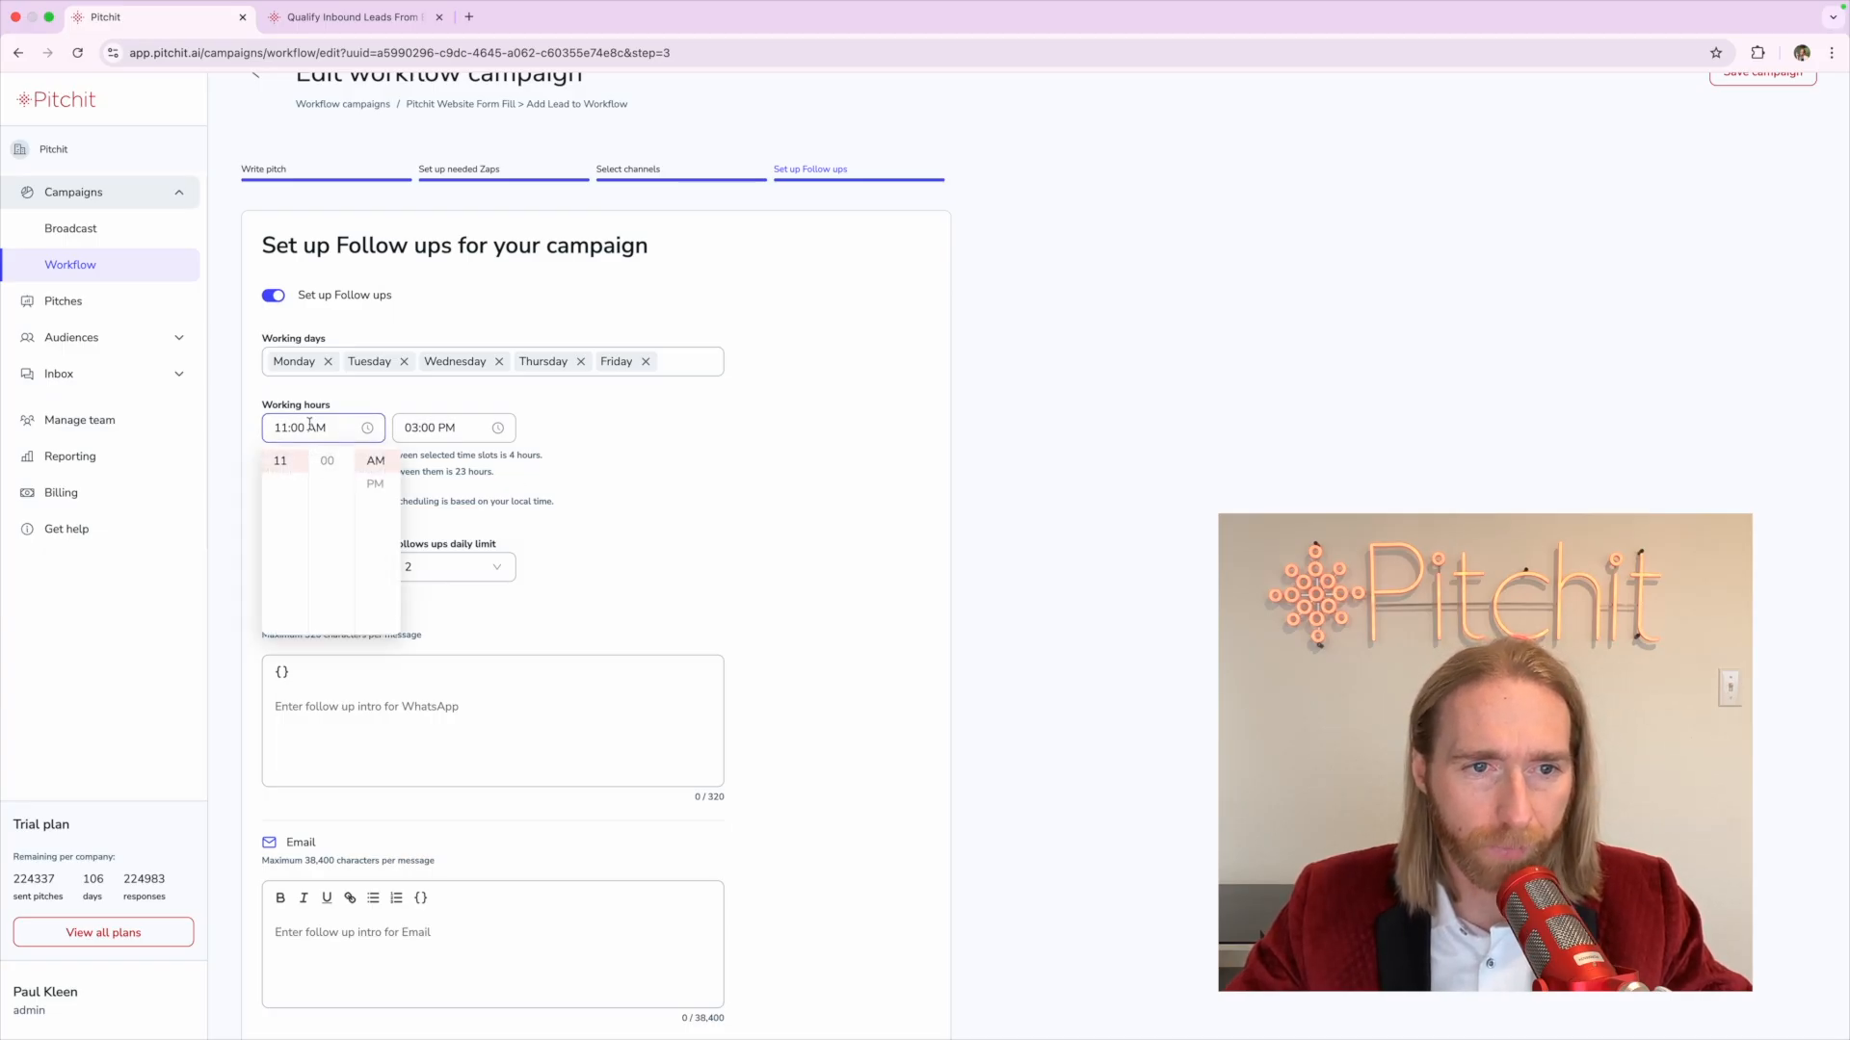
pyautogui.scroll(2, 289, 487)
pyautogui.click(284, 467)
pyautogui.click(481, 460)
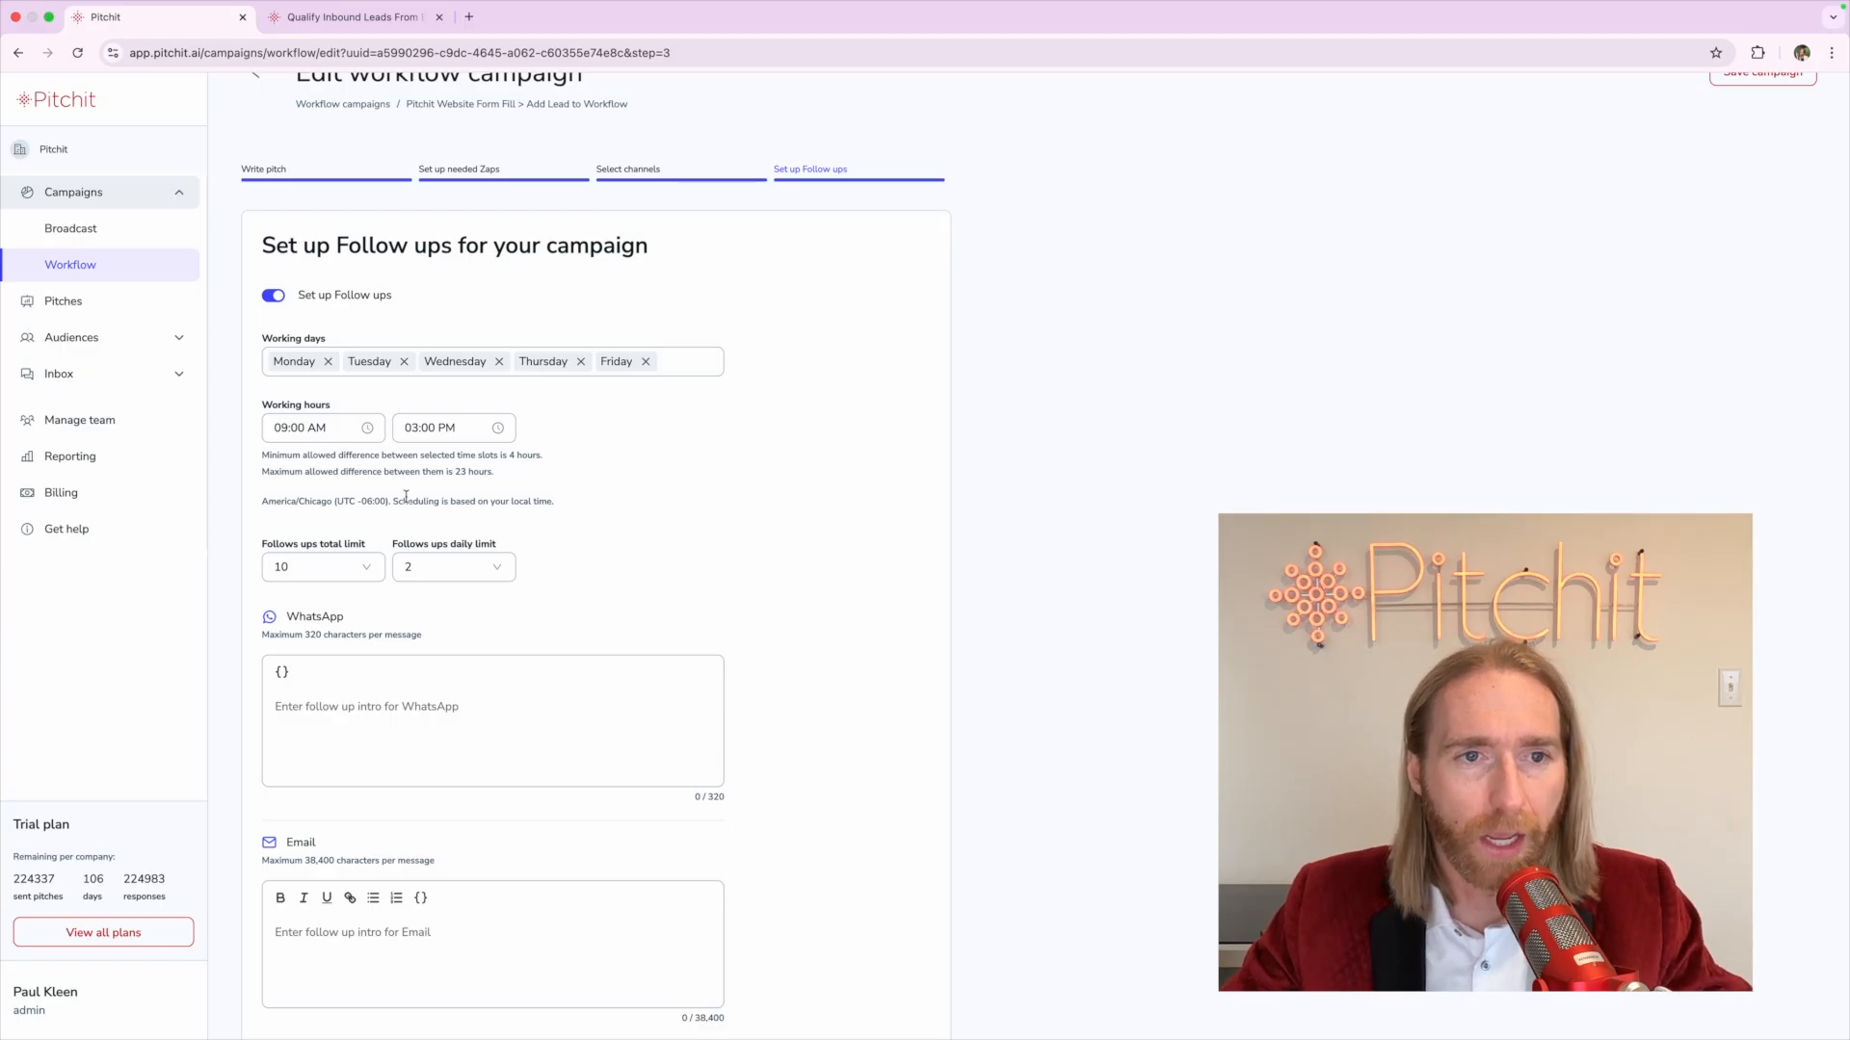
# Examine the follow-up intro message fields for WhatsApp, Email and SMS, and recheck the working-hours notes
pyautogui.scroll(-2, 386, 559)
pyautogui.click(364, 625)
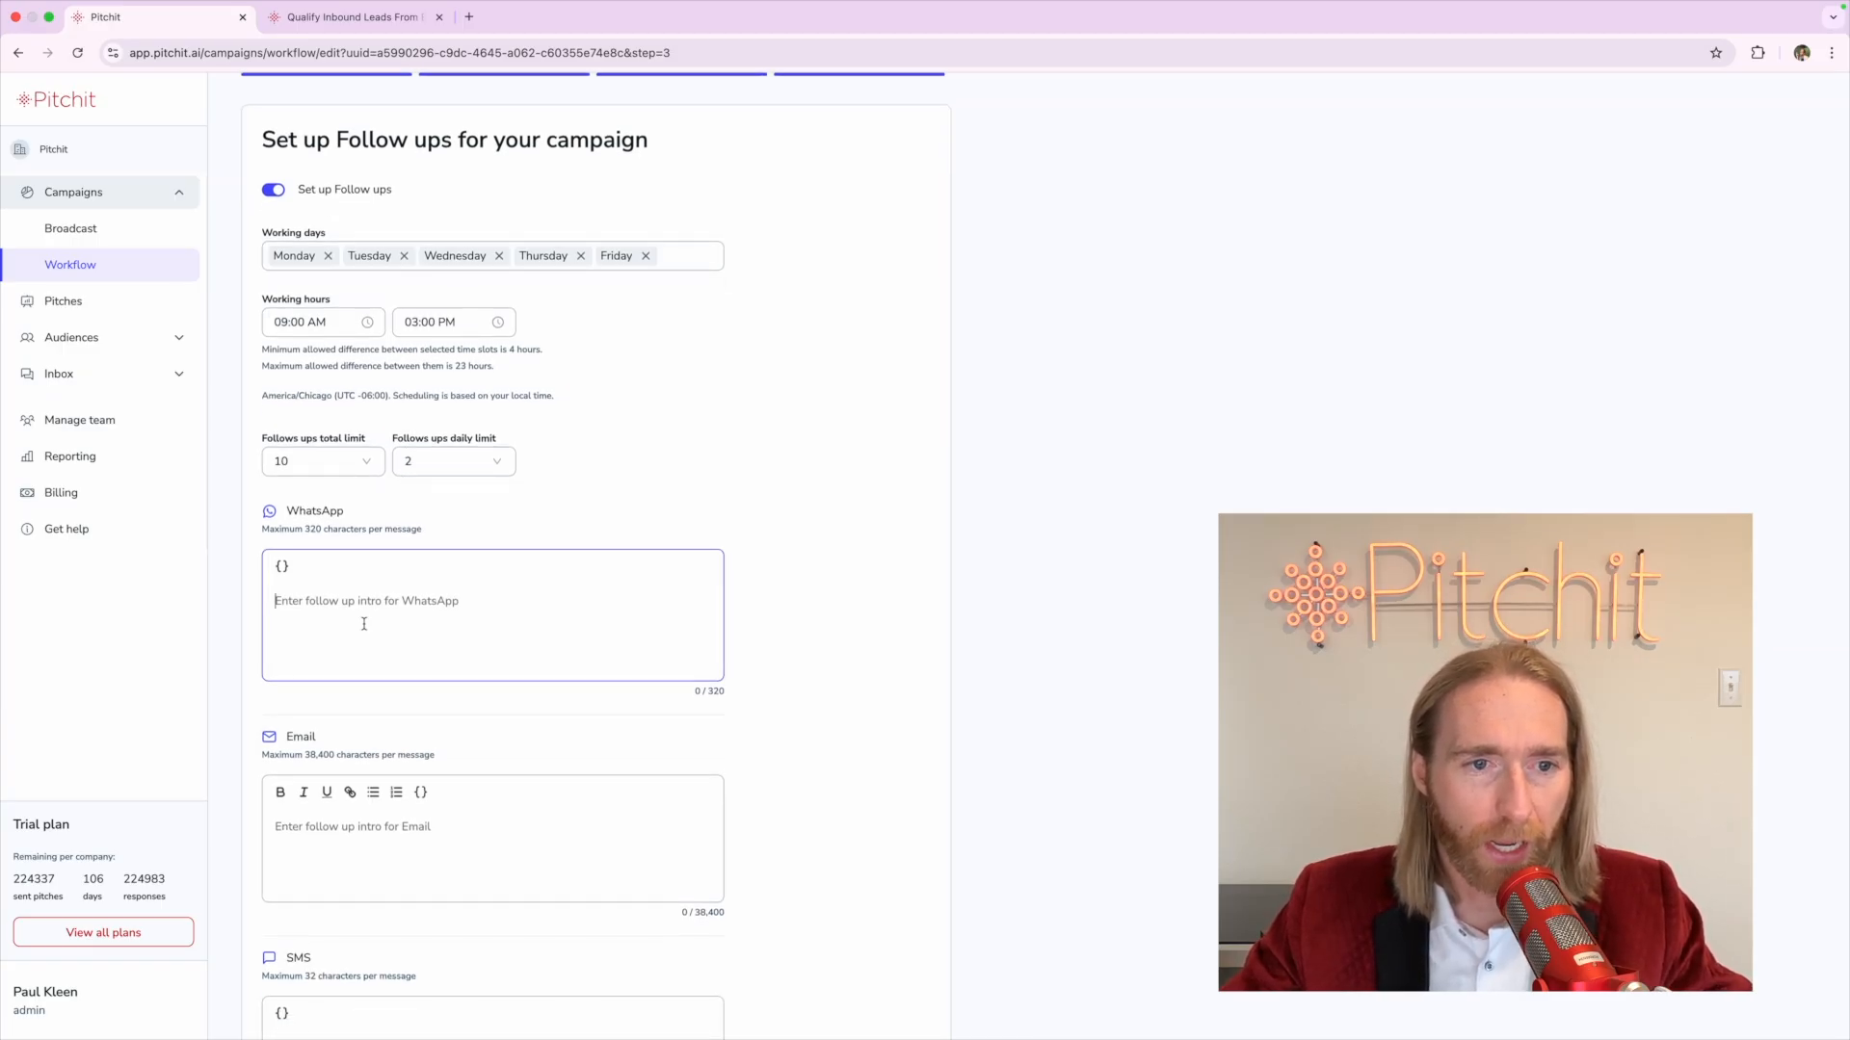
pyautogui.scroll(-1, 365, 624)
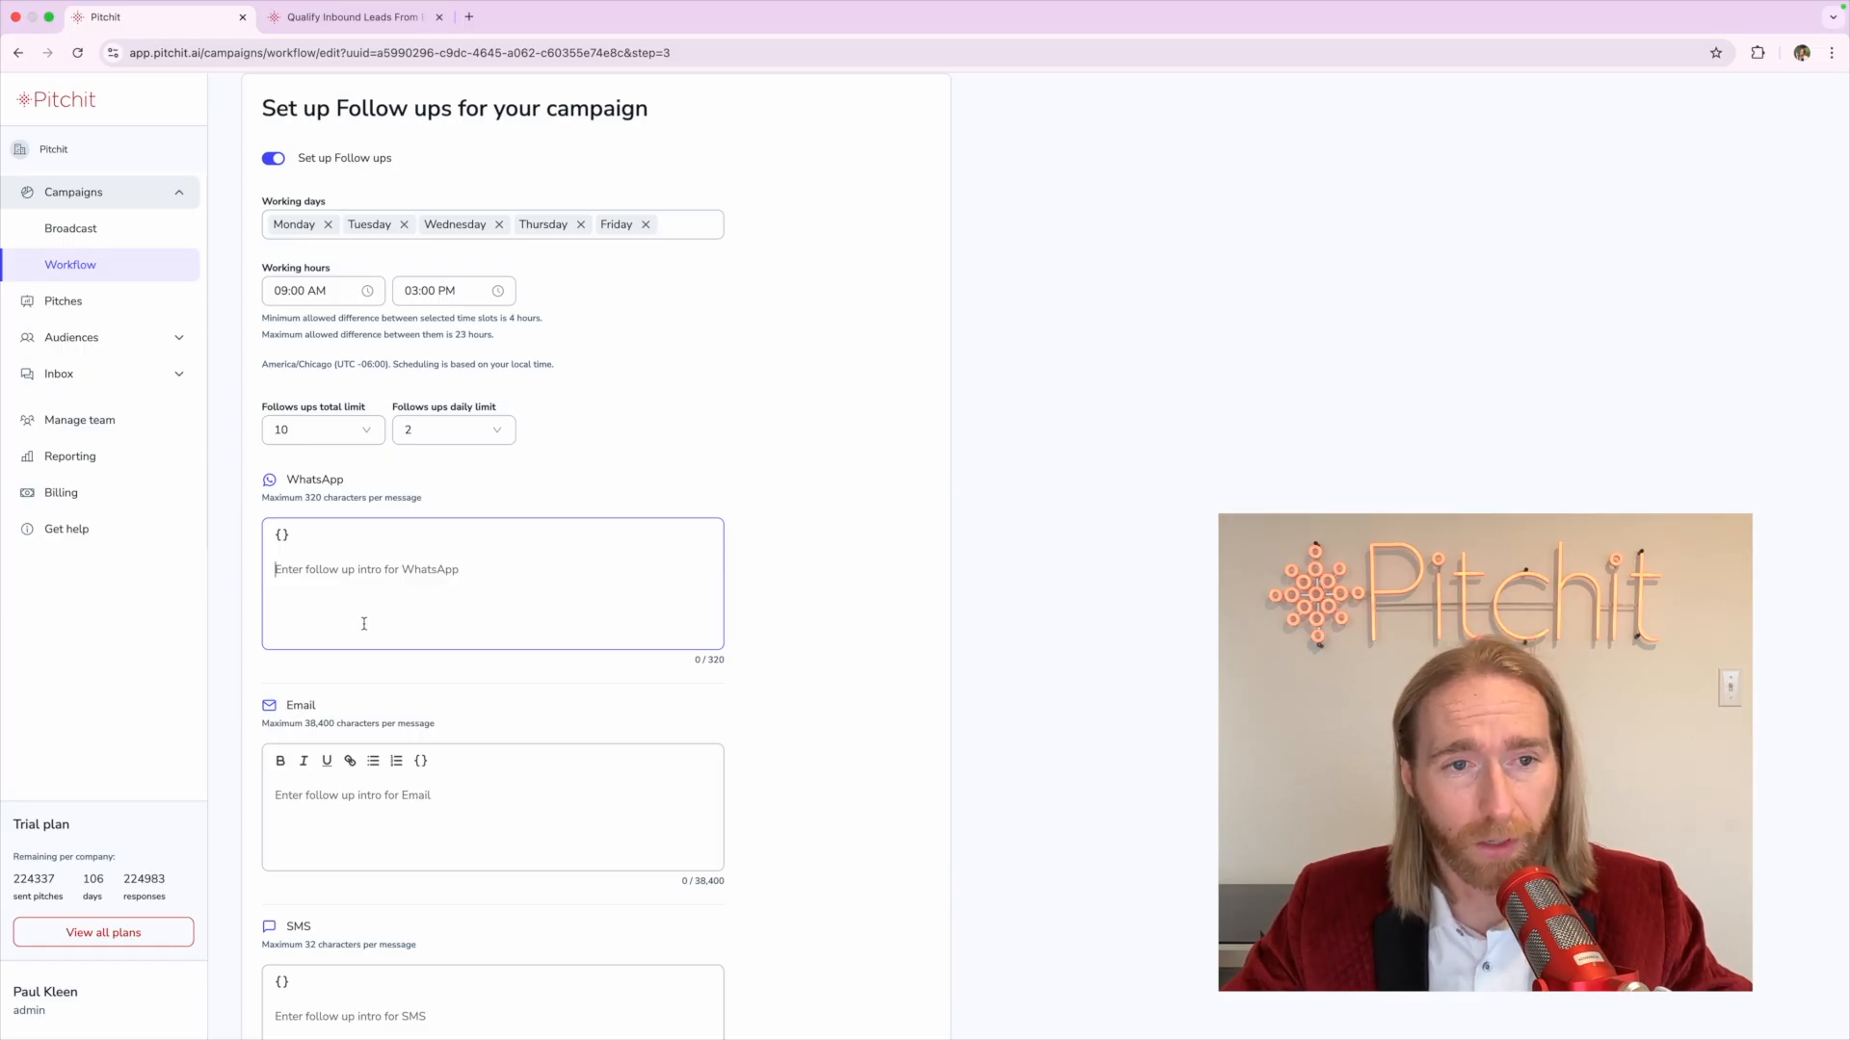
pyautogui.scroll(-3, 633, 443)
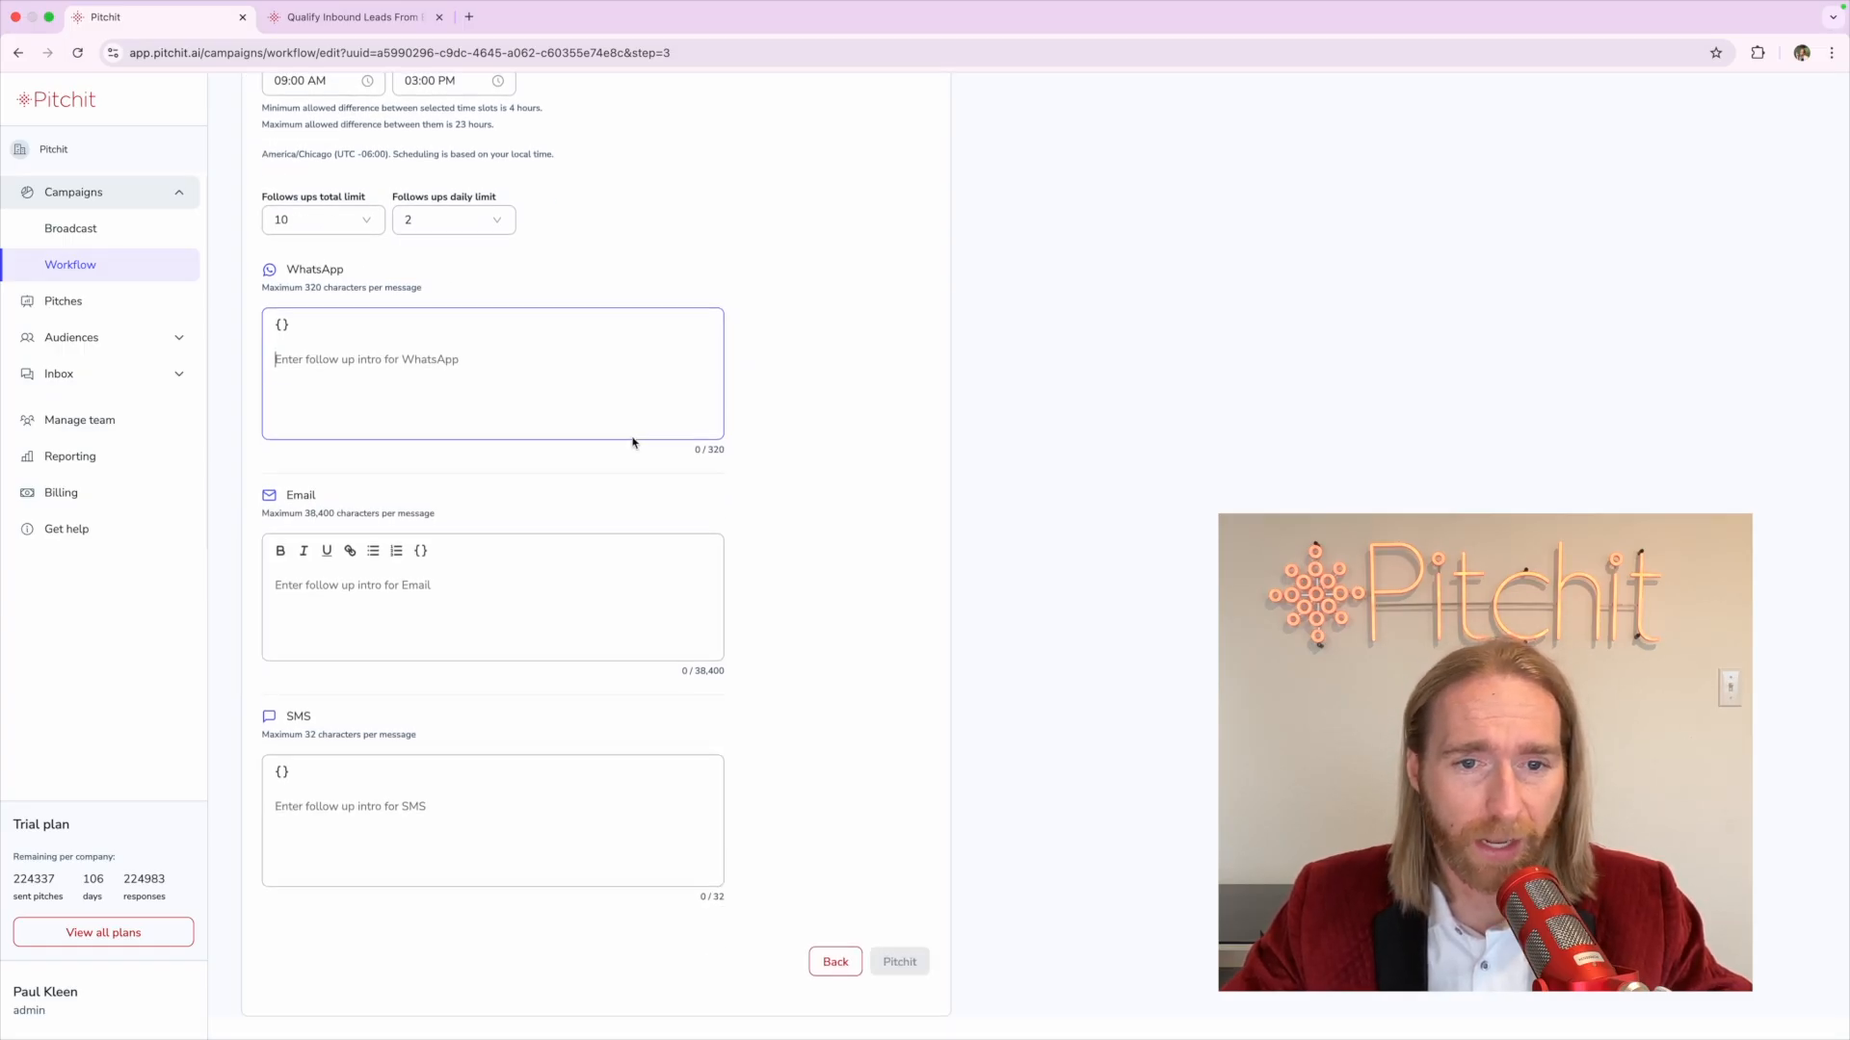
pyautogui.click(837, 988)
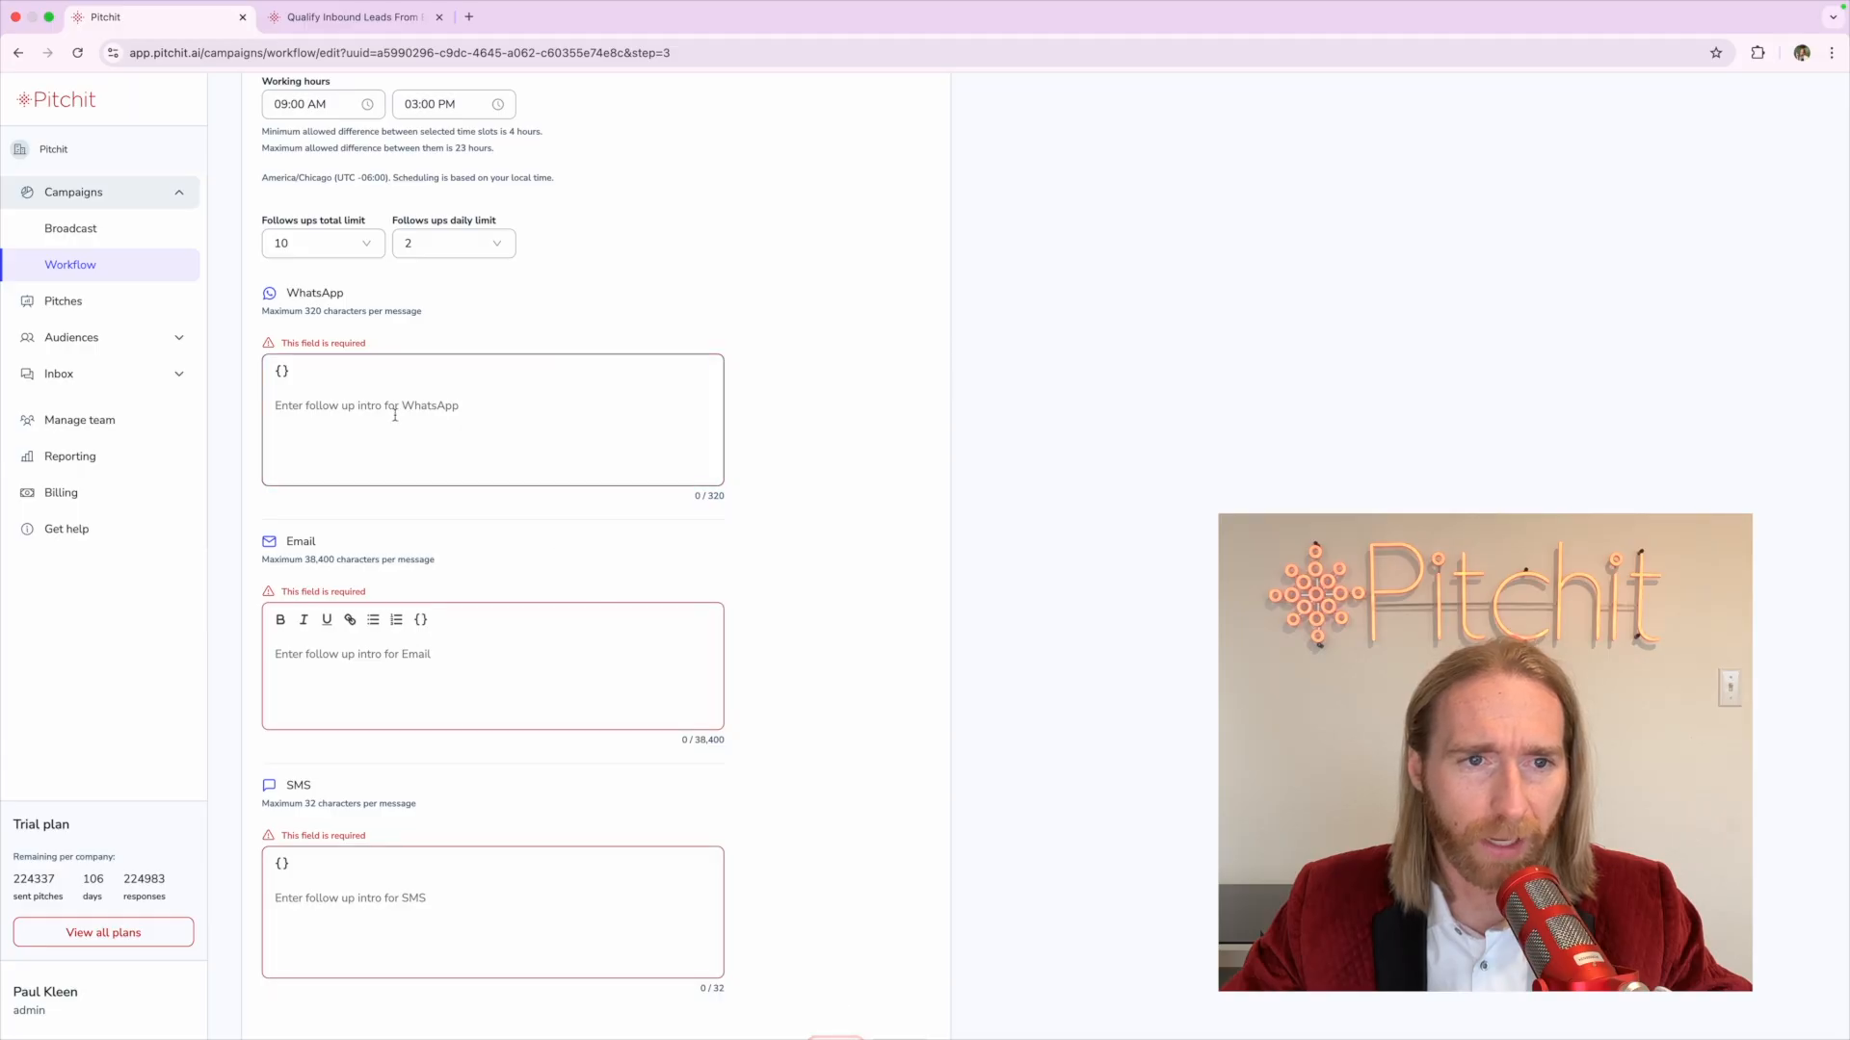
pyautogui.scroll(4, 394, 414)
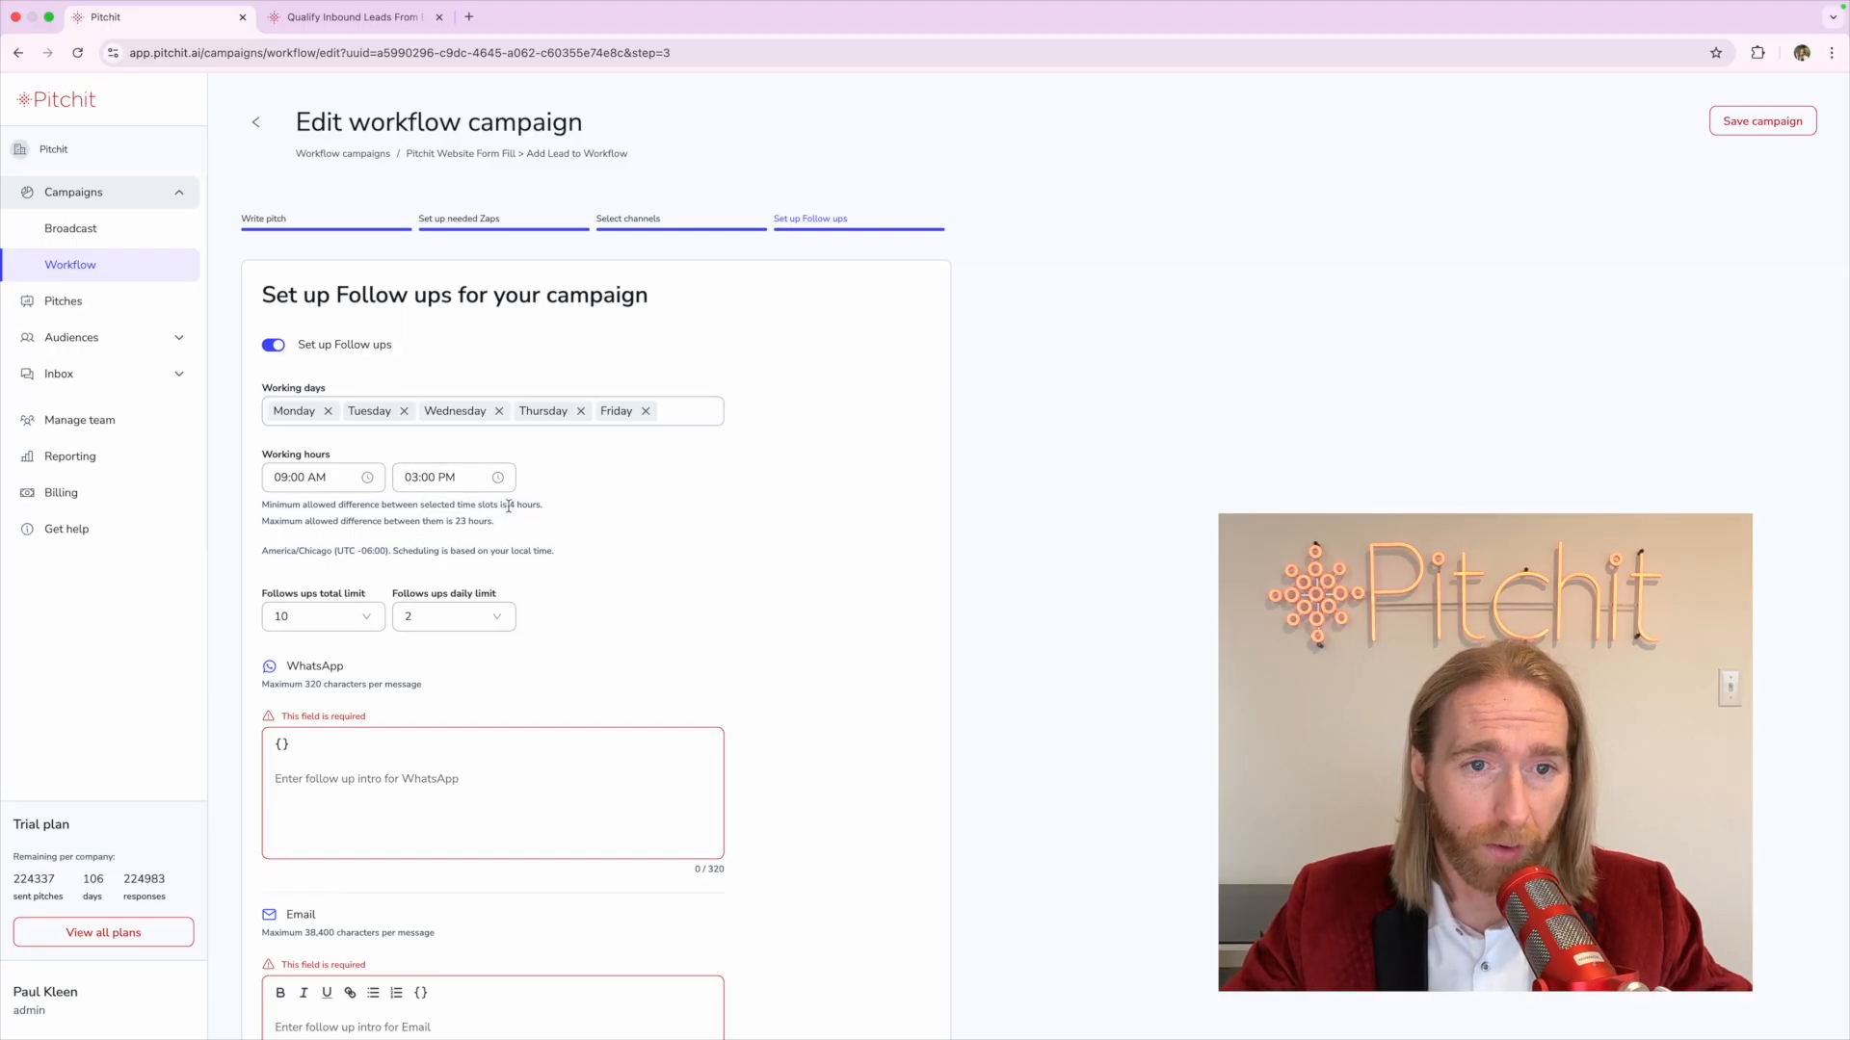
pyautogui.moveTo(509, 506); pyautogui.dragTo(514, 506)
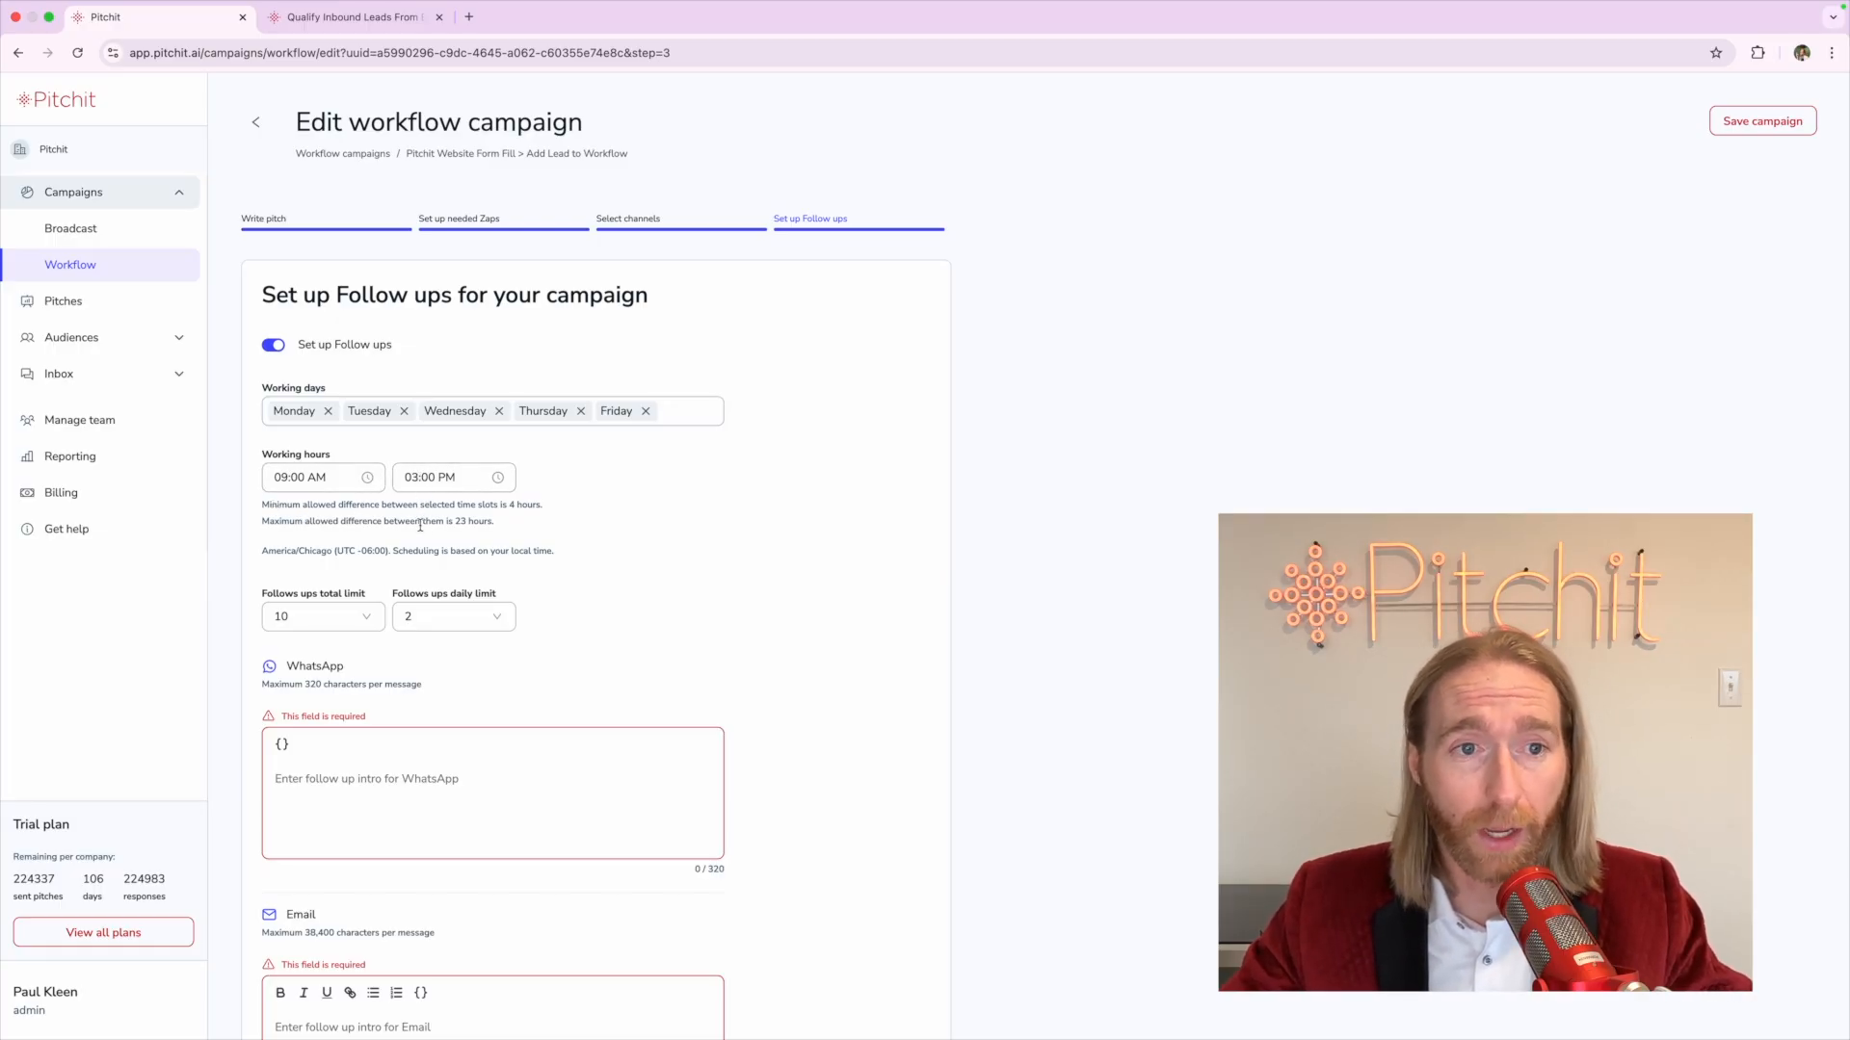
# Enter "Just following up." as the WhatsApp follow-up intro message
pyautogui.click(378, 768)
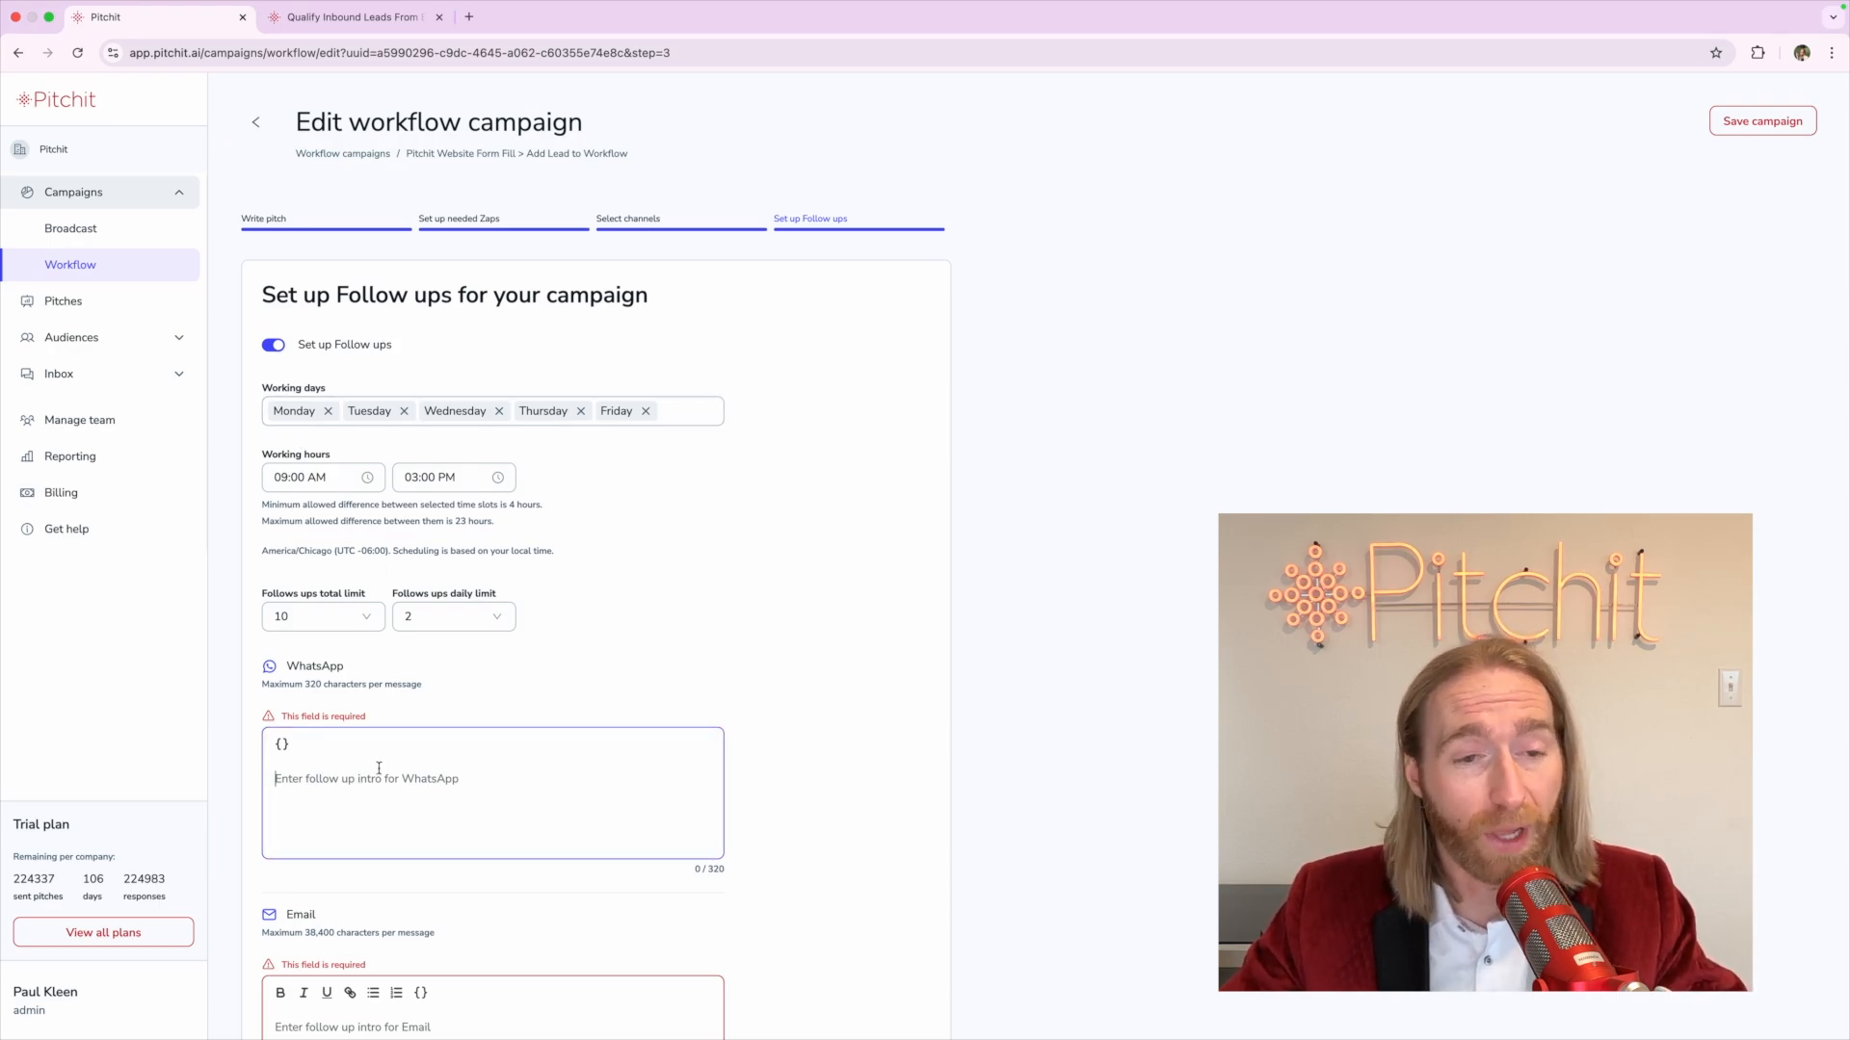
pyautogui.scroll(-2, 379, 768)
pyautogui.scroll(-4, 378, 768)
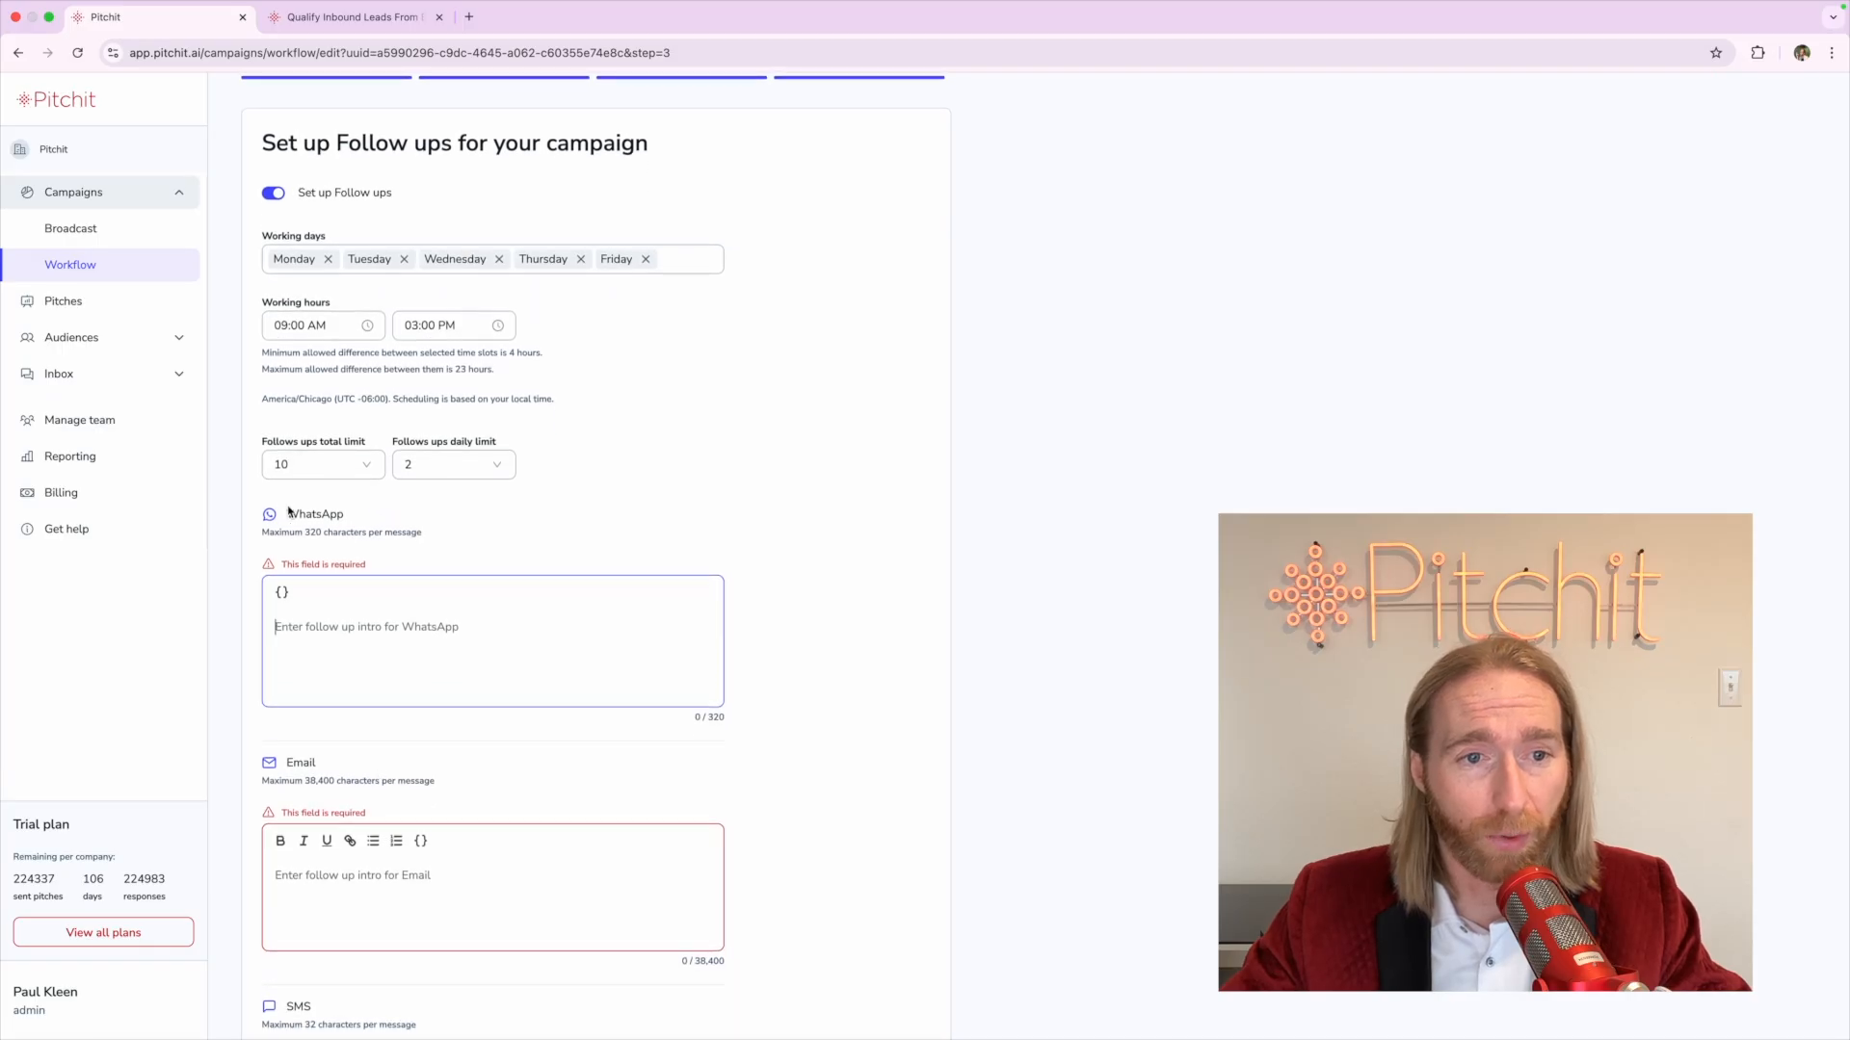
pyautogui.scroll(1, 293, 820)
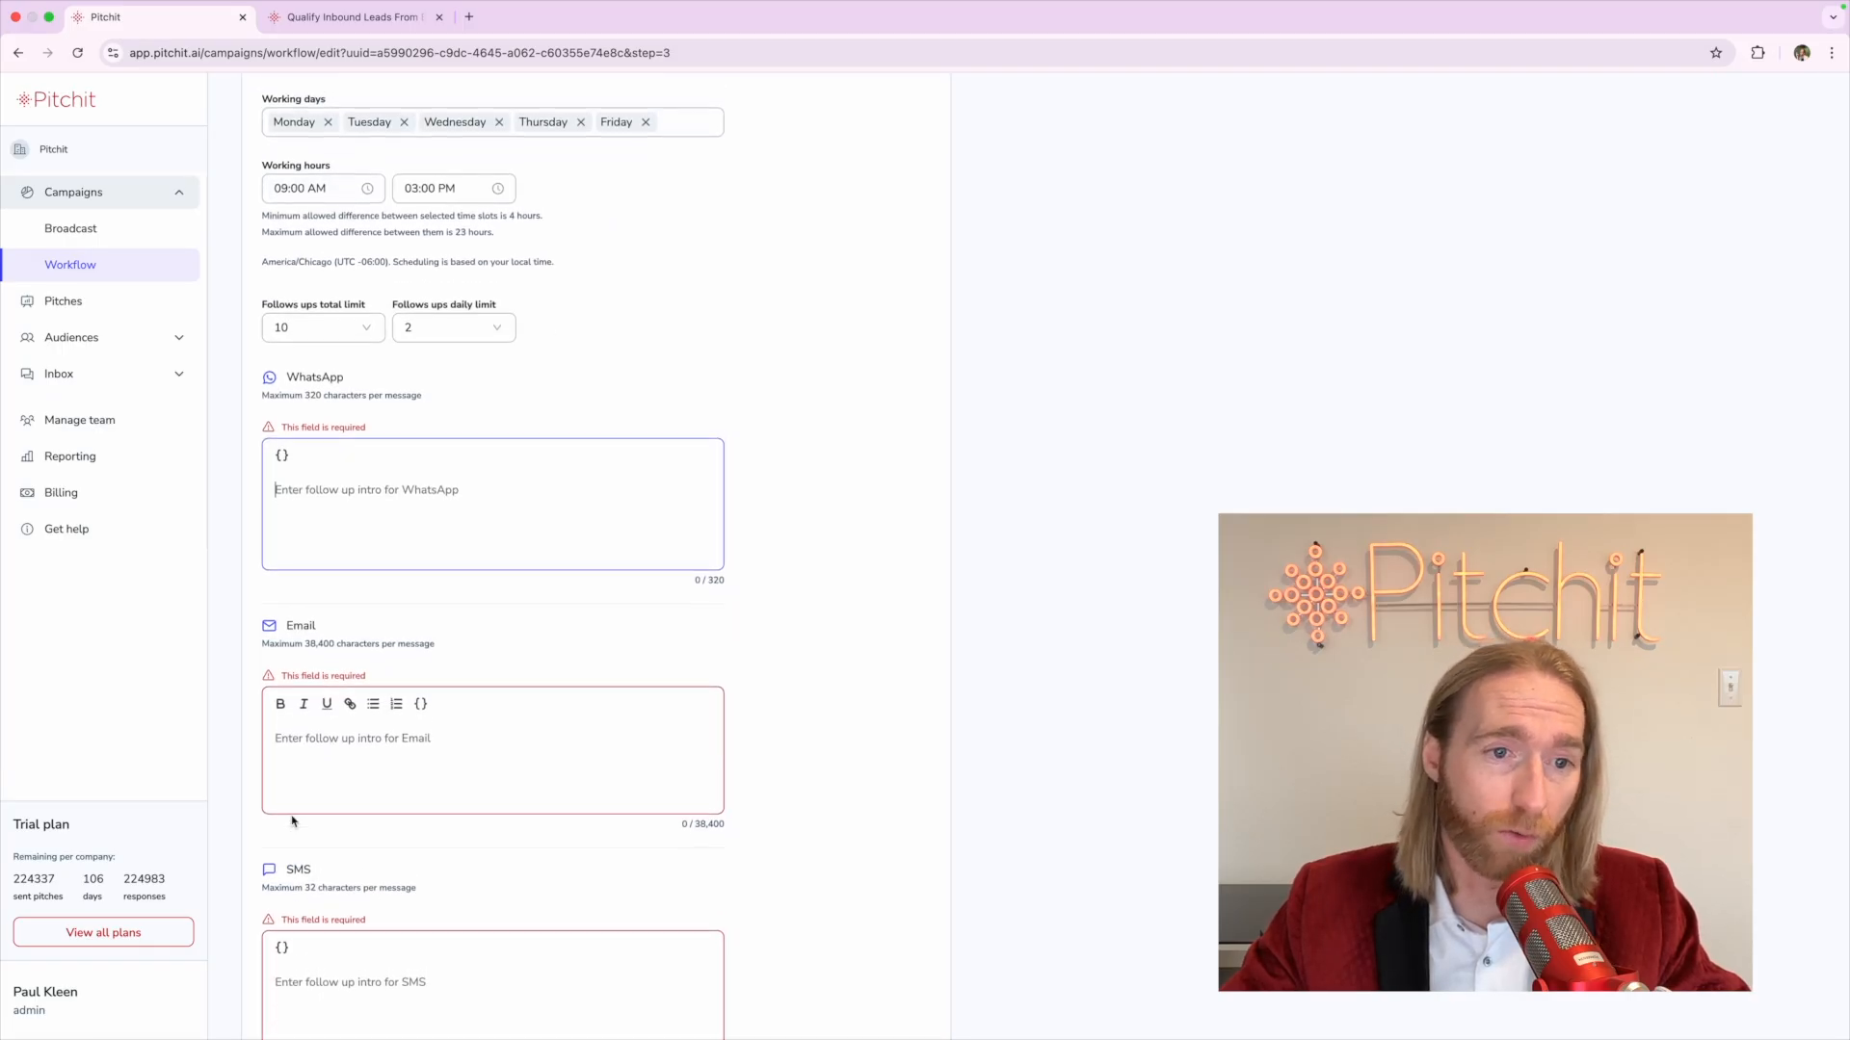
pyautogui.scroll(1, 298, 550)
pyautogui.scroll(1, 300, 552)
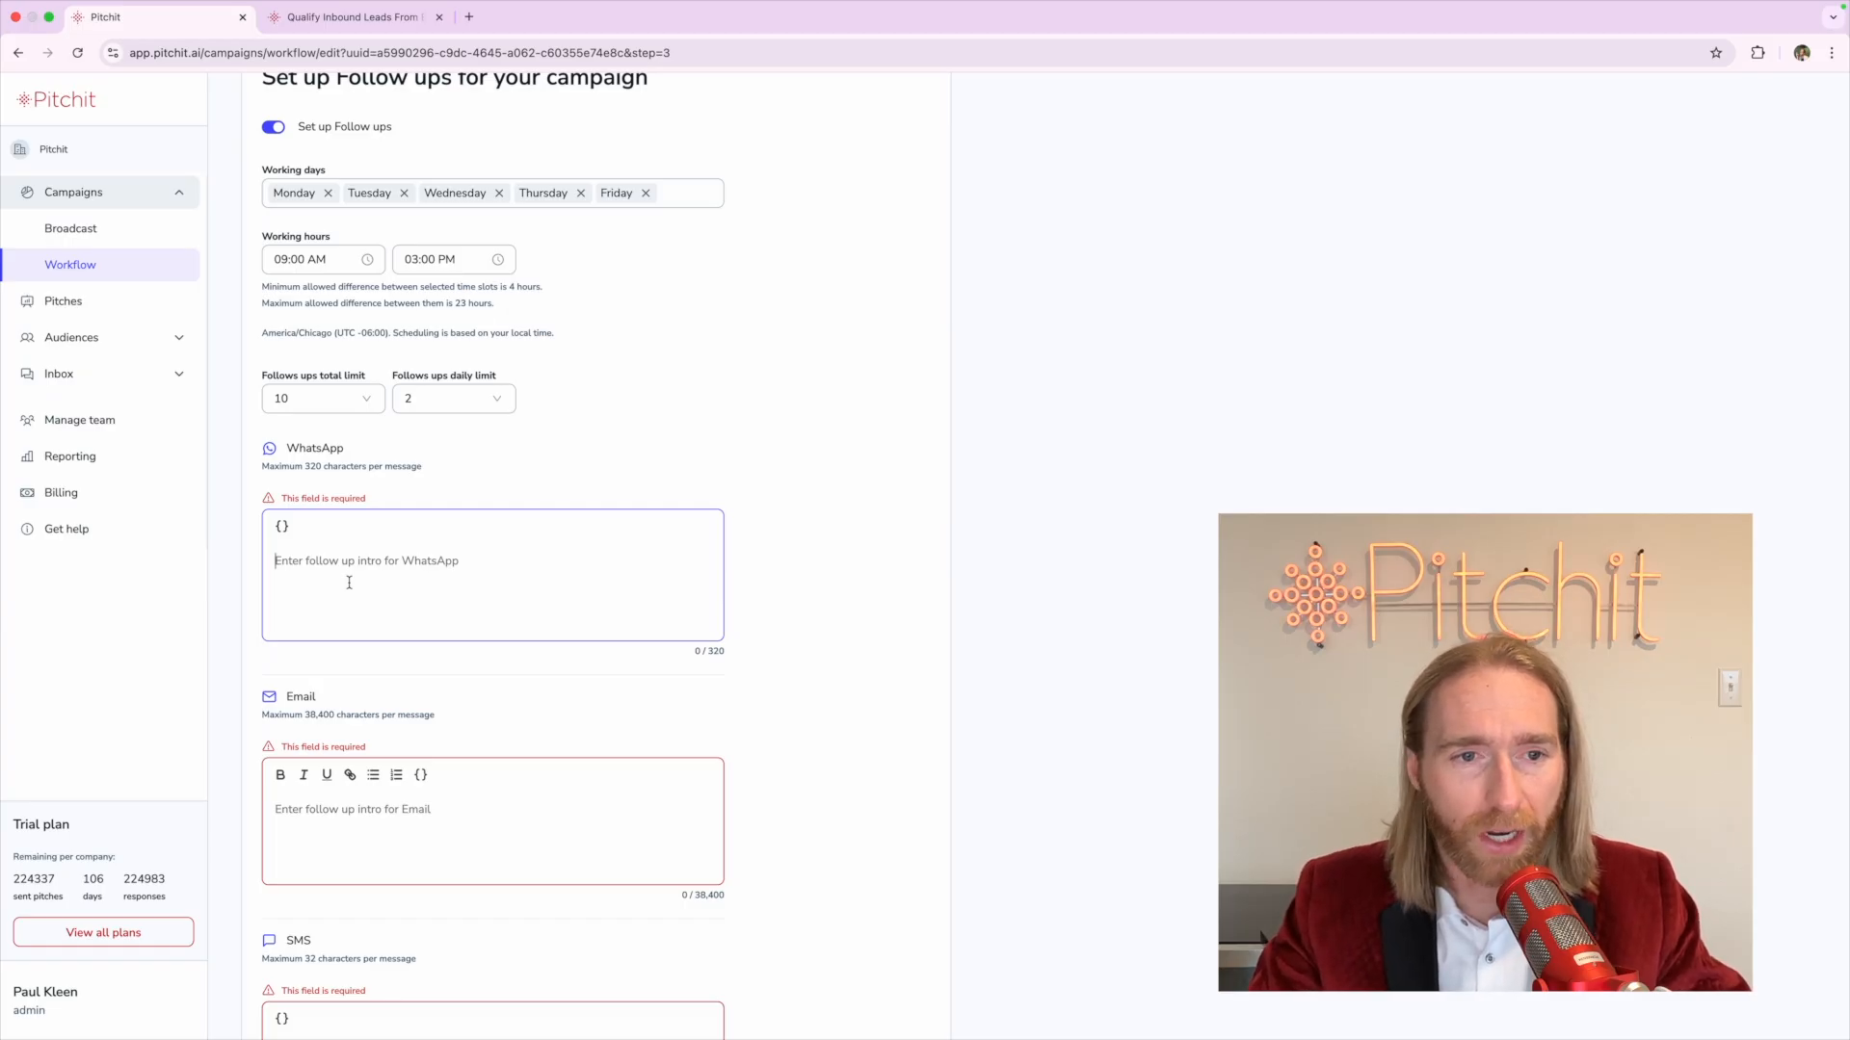
pyautogui.write('Just following up')
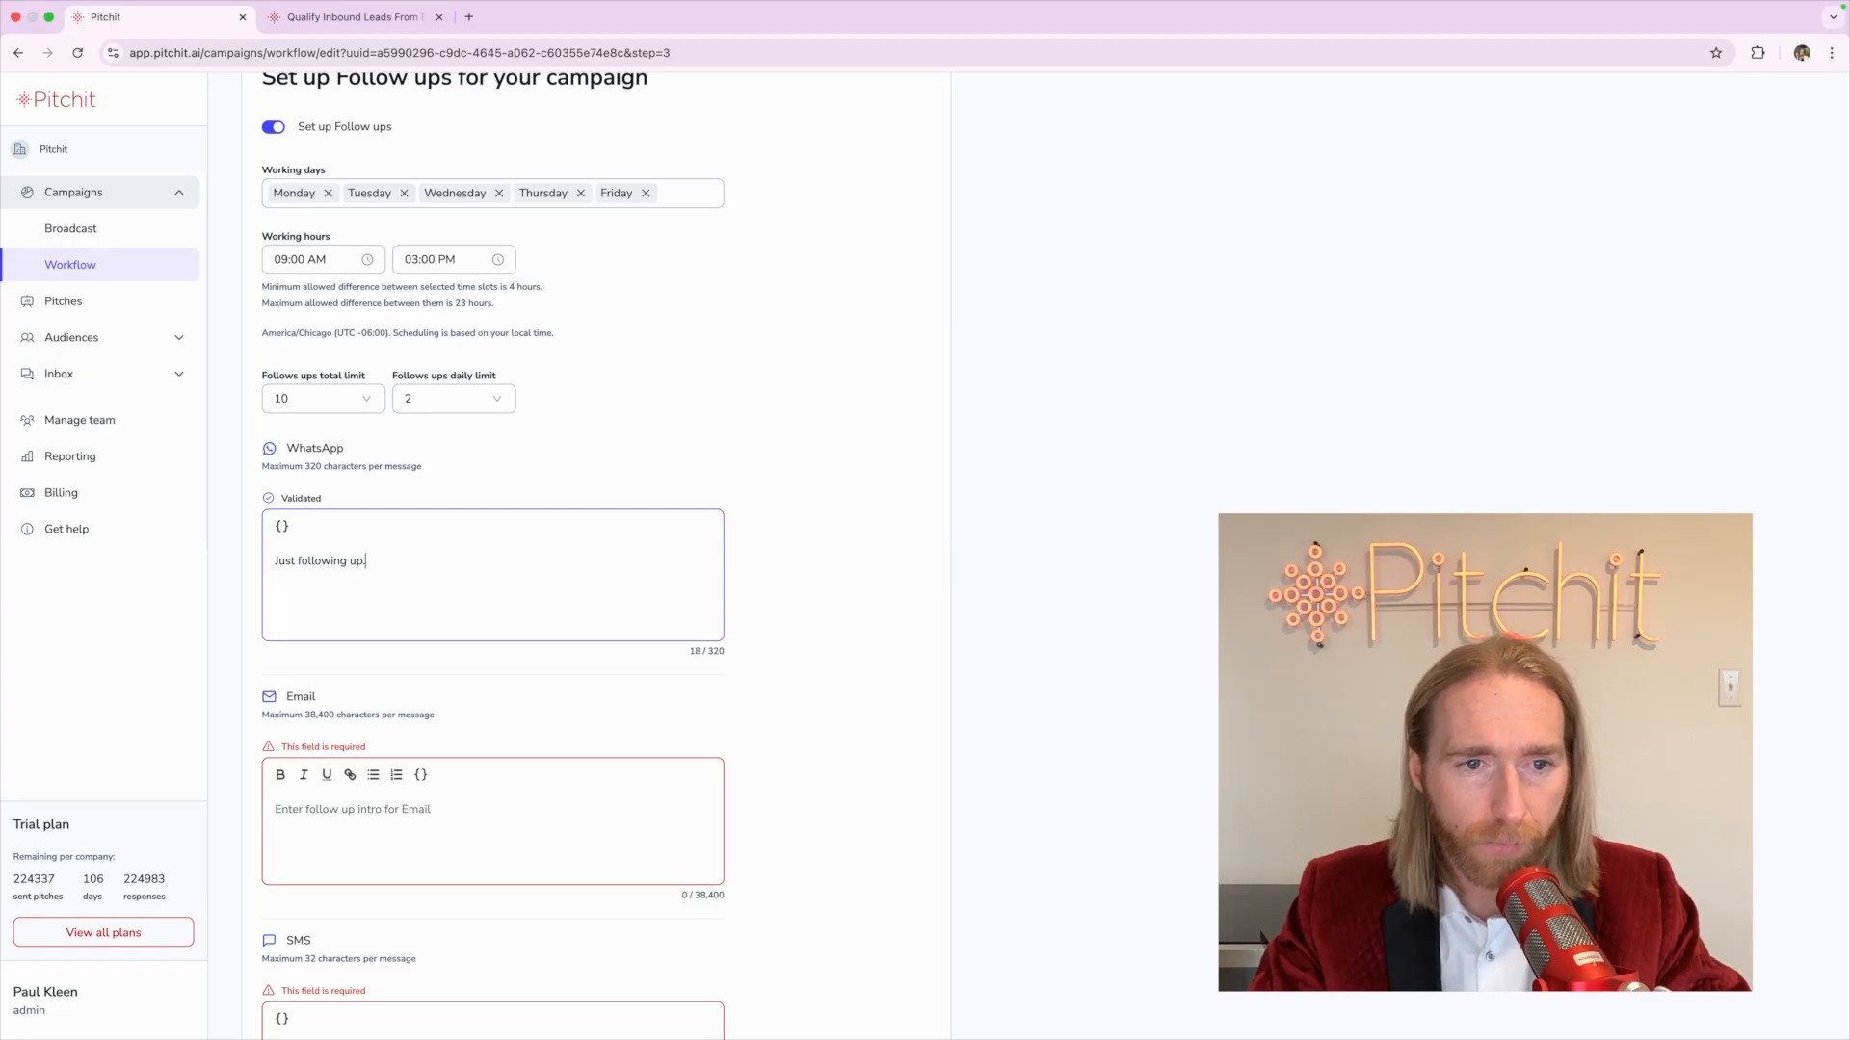
pyautogui.write('.')
# Copy the WhatsApp follow-up intro into the Email and SMS follow-up intro messages
pyautogui.press('cmd+a')
pyautogui.press('cmd+c')
pyautogui.click(342, 838)
pyautogui.press('cmd+v')
pyautogui.scroll(-3, 342, 837)
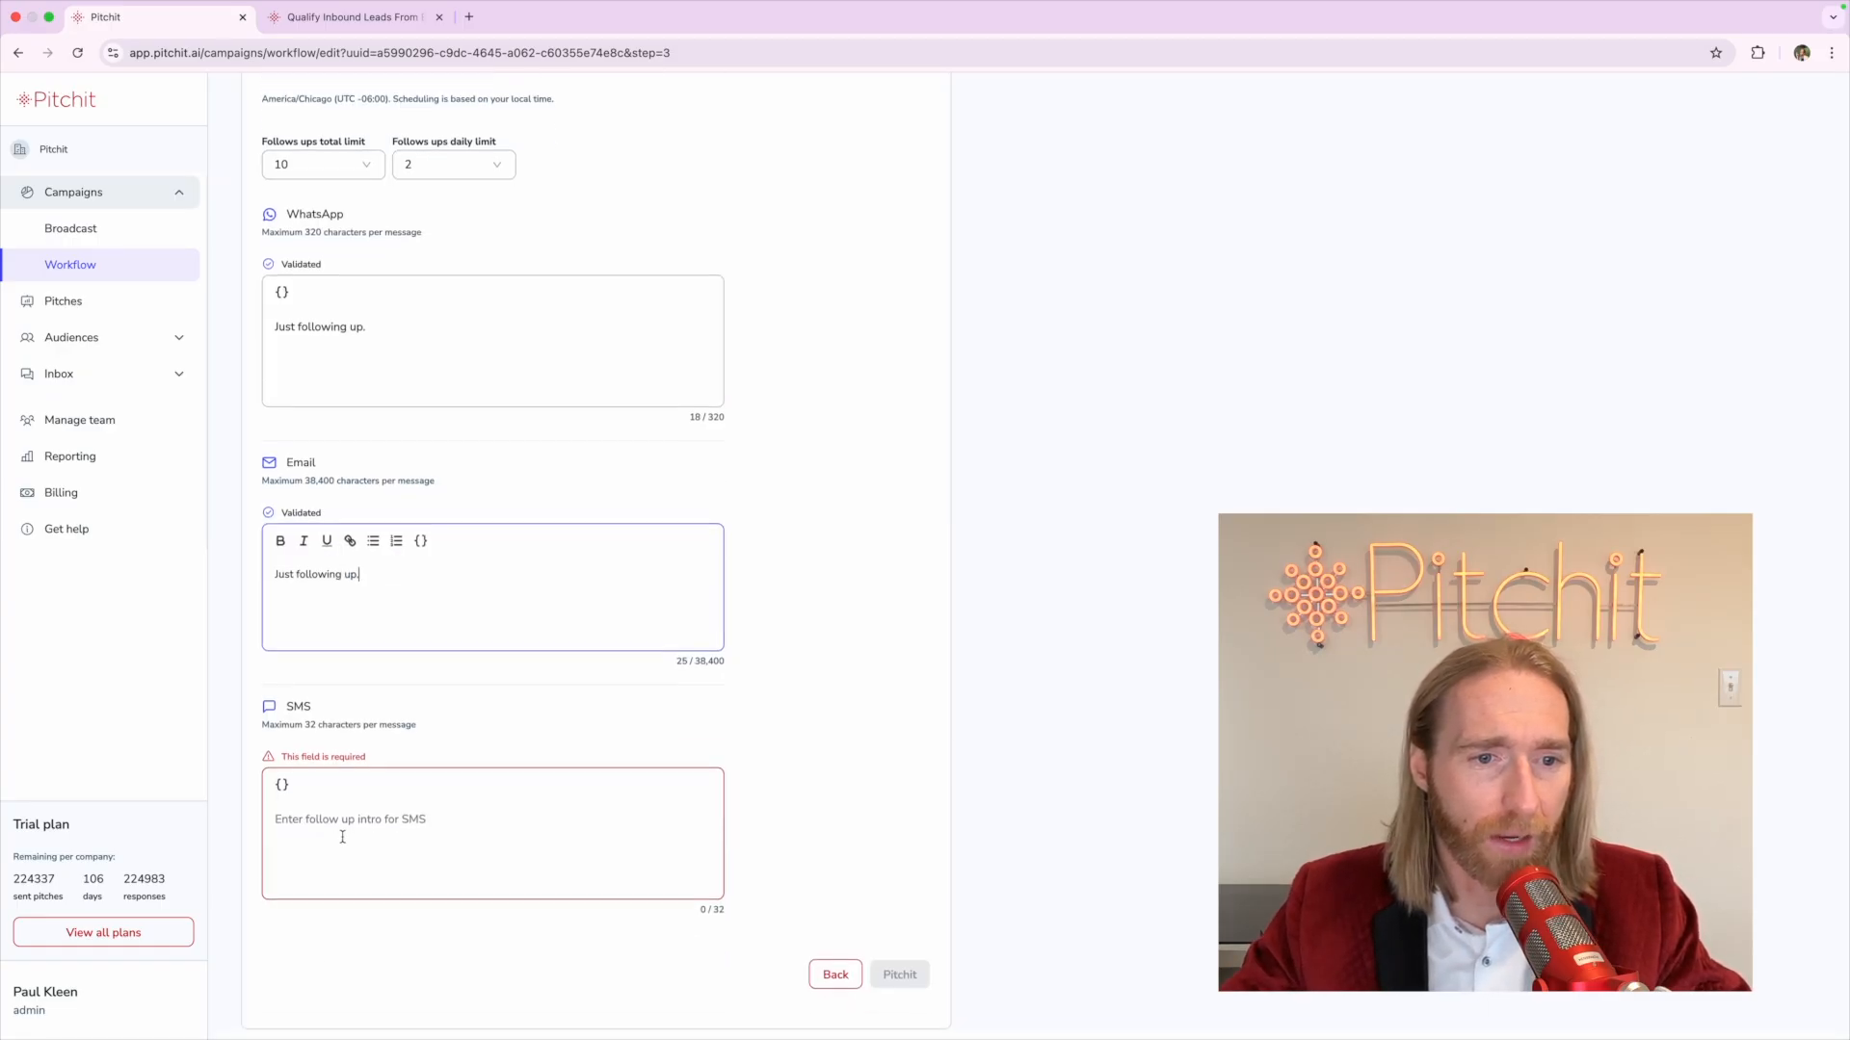
pyautogui.click(342, 837)
pyautogui.press('cmd+v')
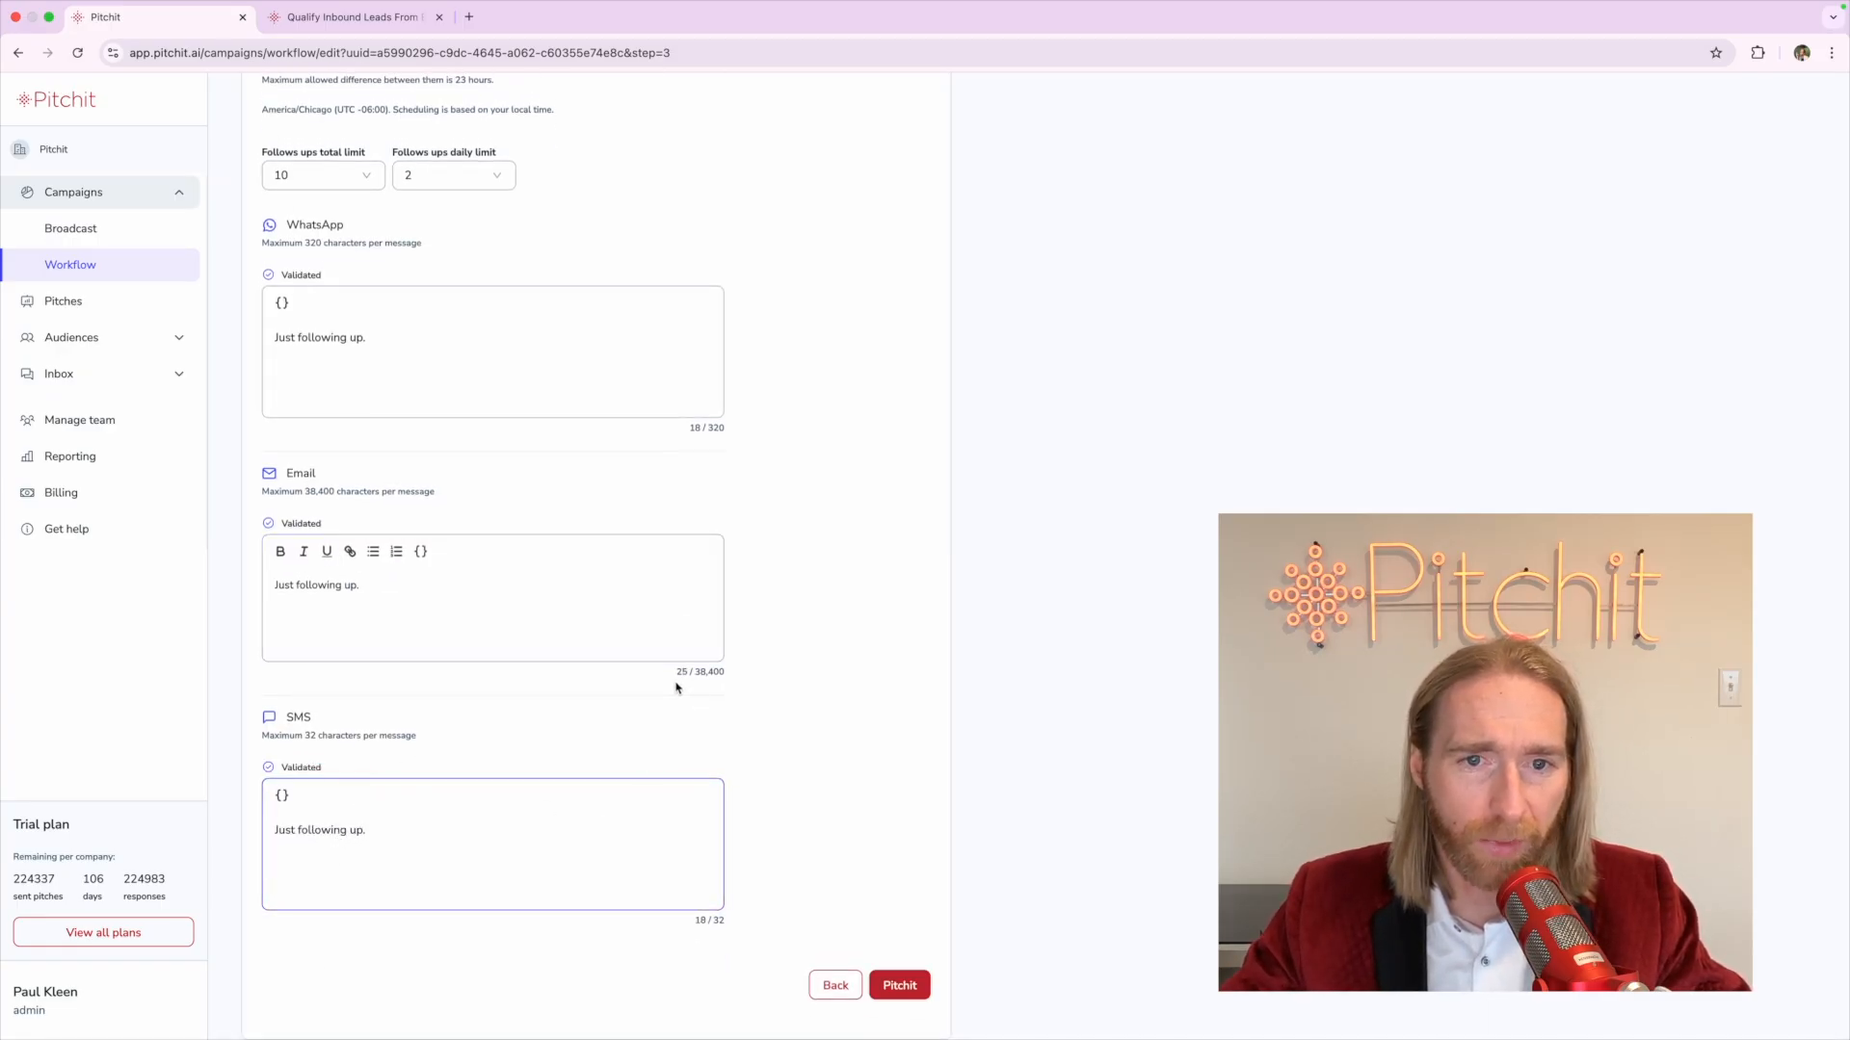
# Check the character counters of the WhatsApp, Email and SMS follow-up intros, looking at the SMS one up close
pyautogui.moveTo(685, 438); pyautogui.dragTo(755, 421)
pyautogui.click(714, 429)
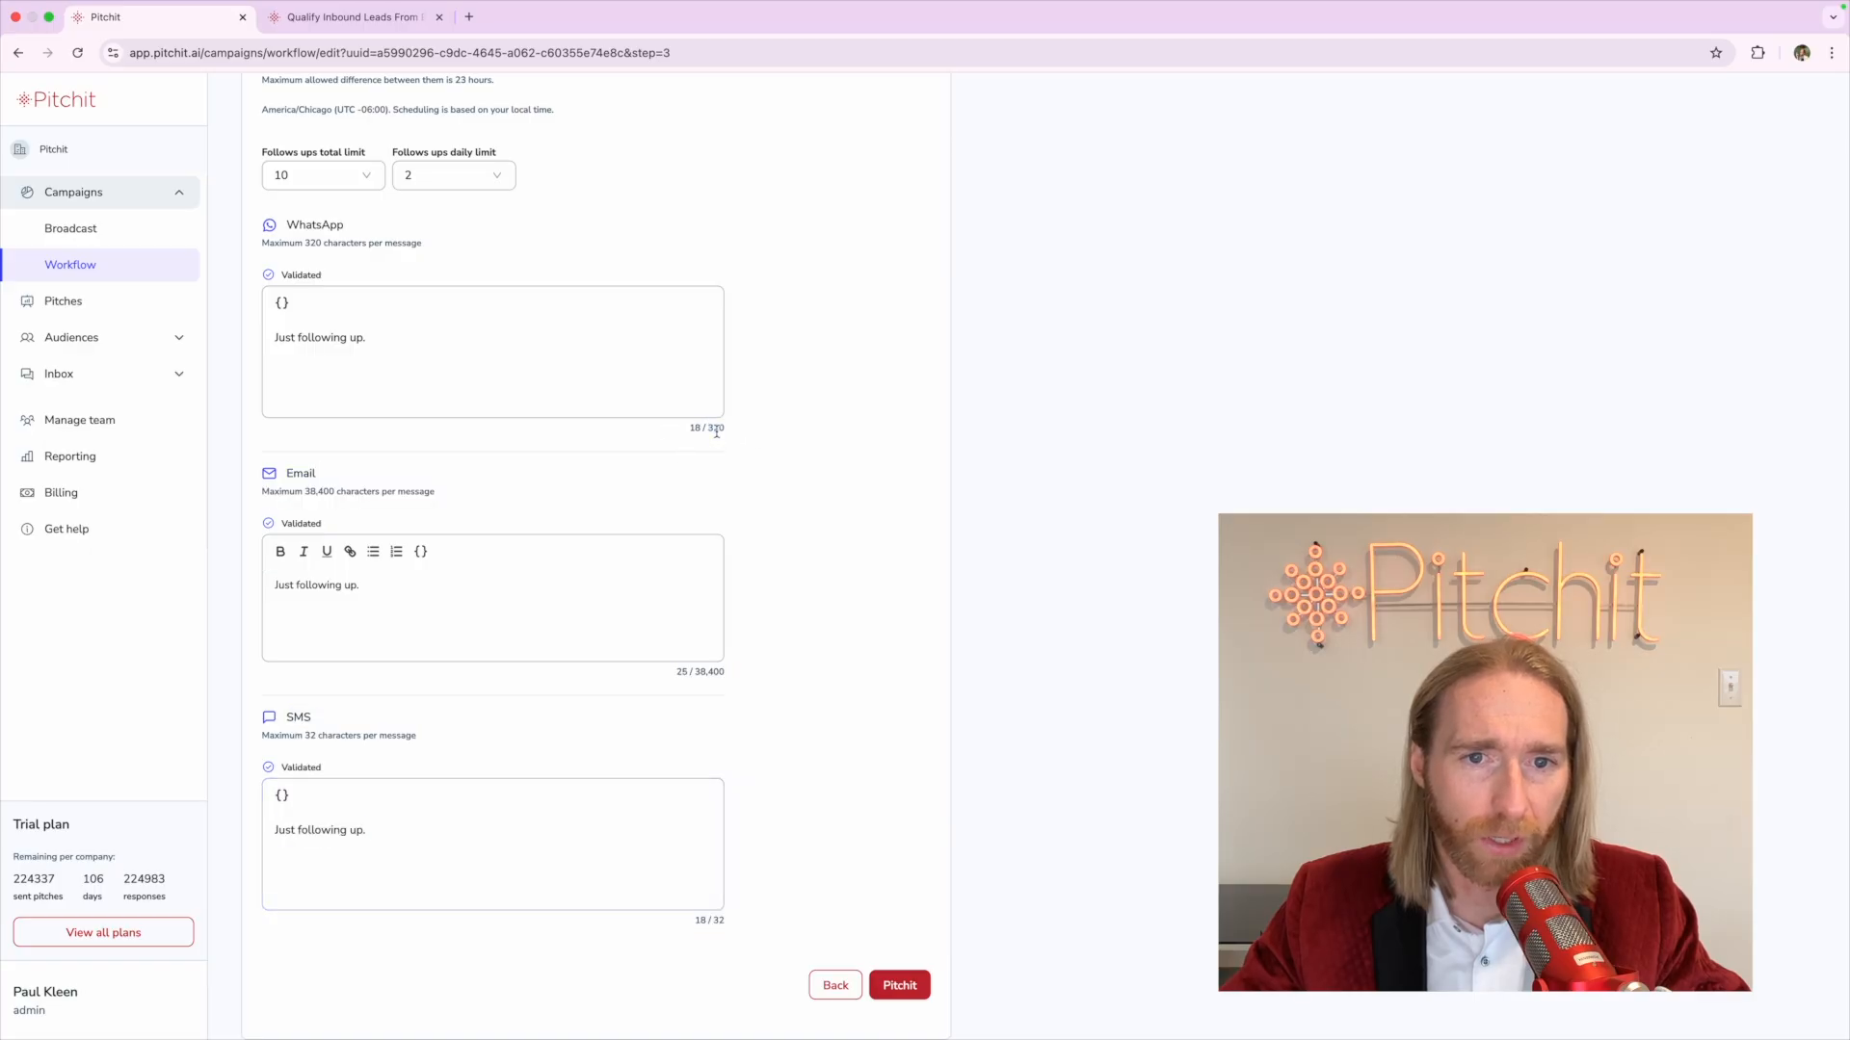
pyautogui.doubleClick(716, 432)
pyautogui.tripleClick(706, 677)
pyautogui.click(706, 677)
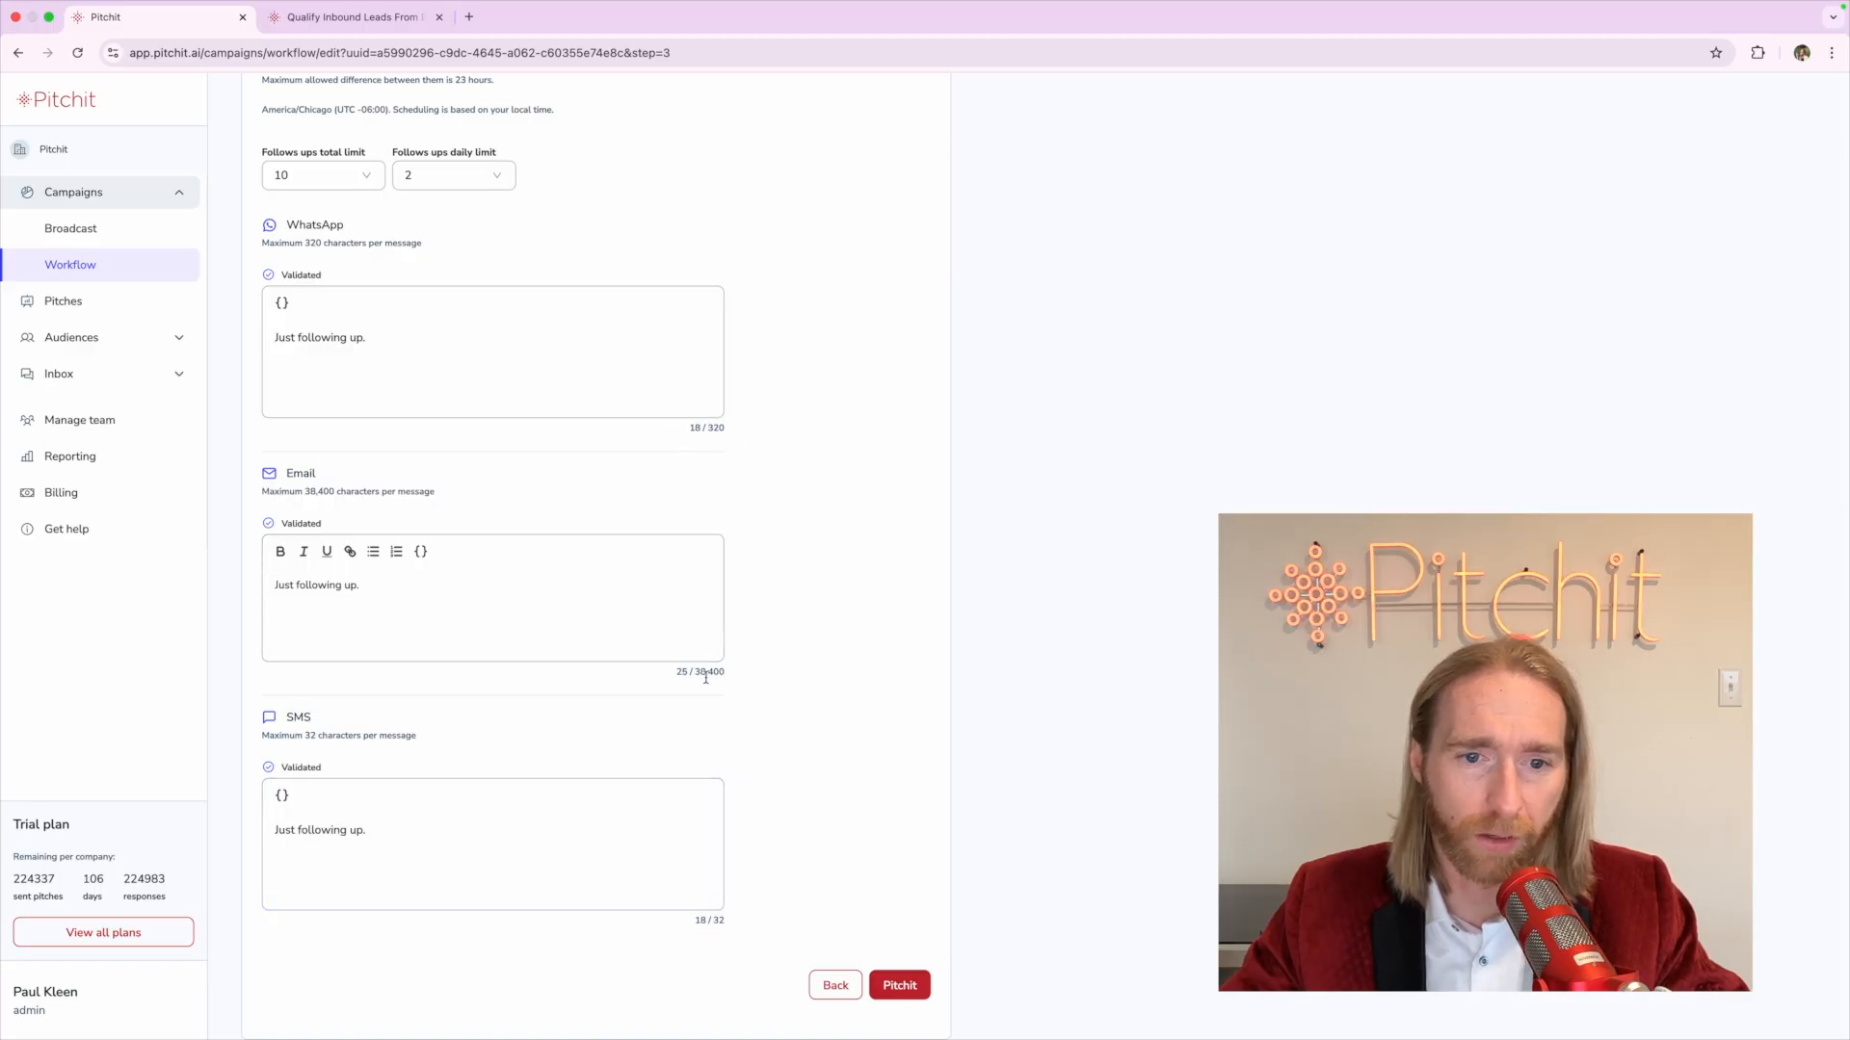
pyautogui.tripleClick(699, 923)
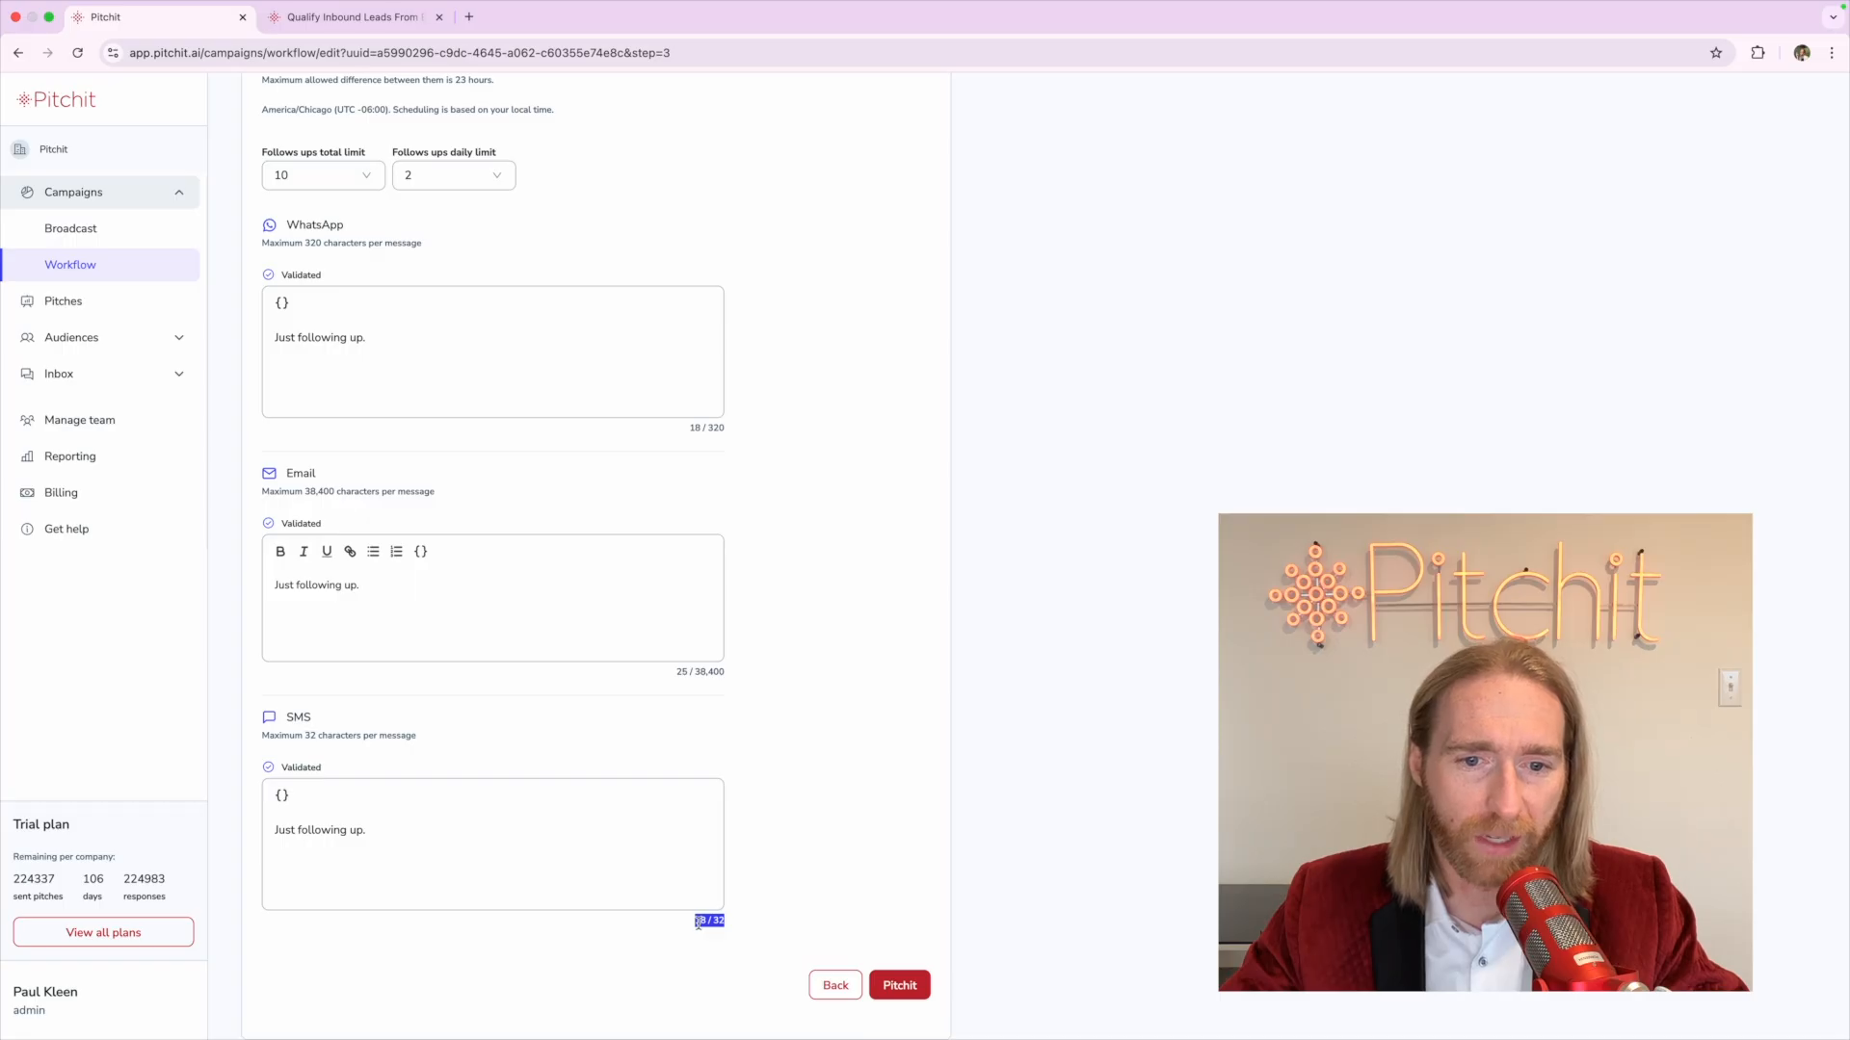
pyautogui.click(698, 923)
pyautogui.scroll(10, 698, 923)
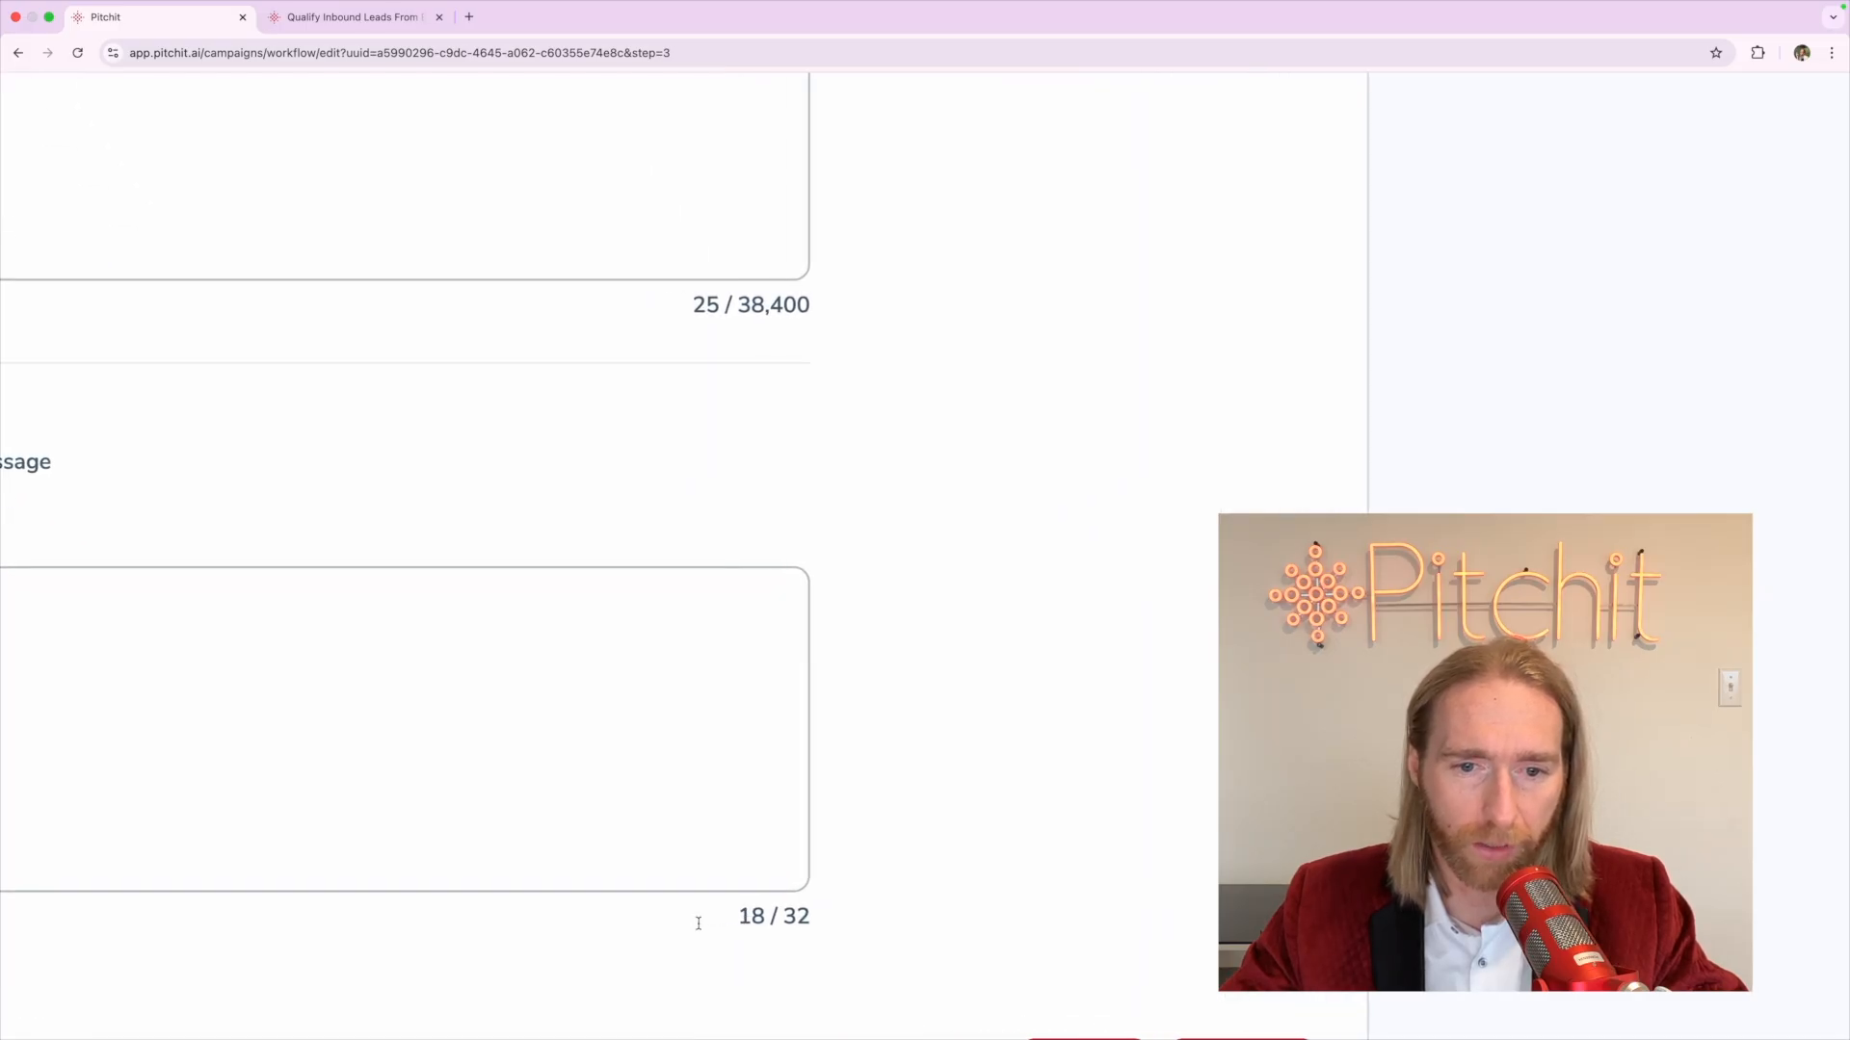
pyautogui.hscroll(-5, 698, 923)
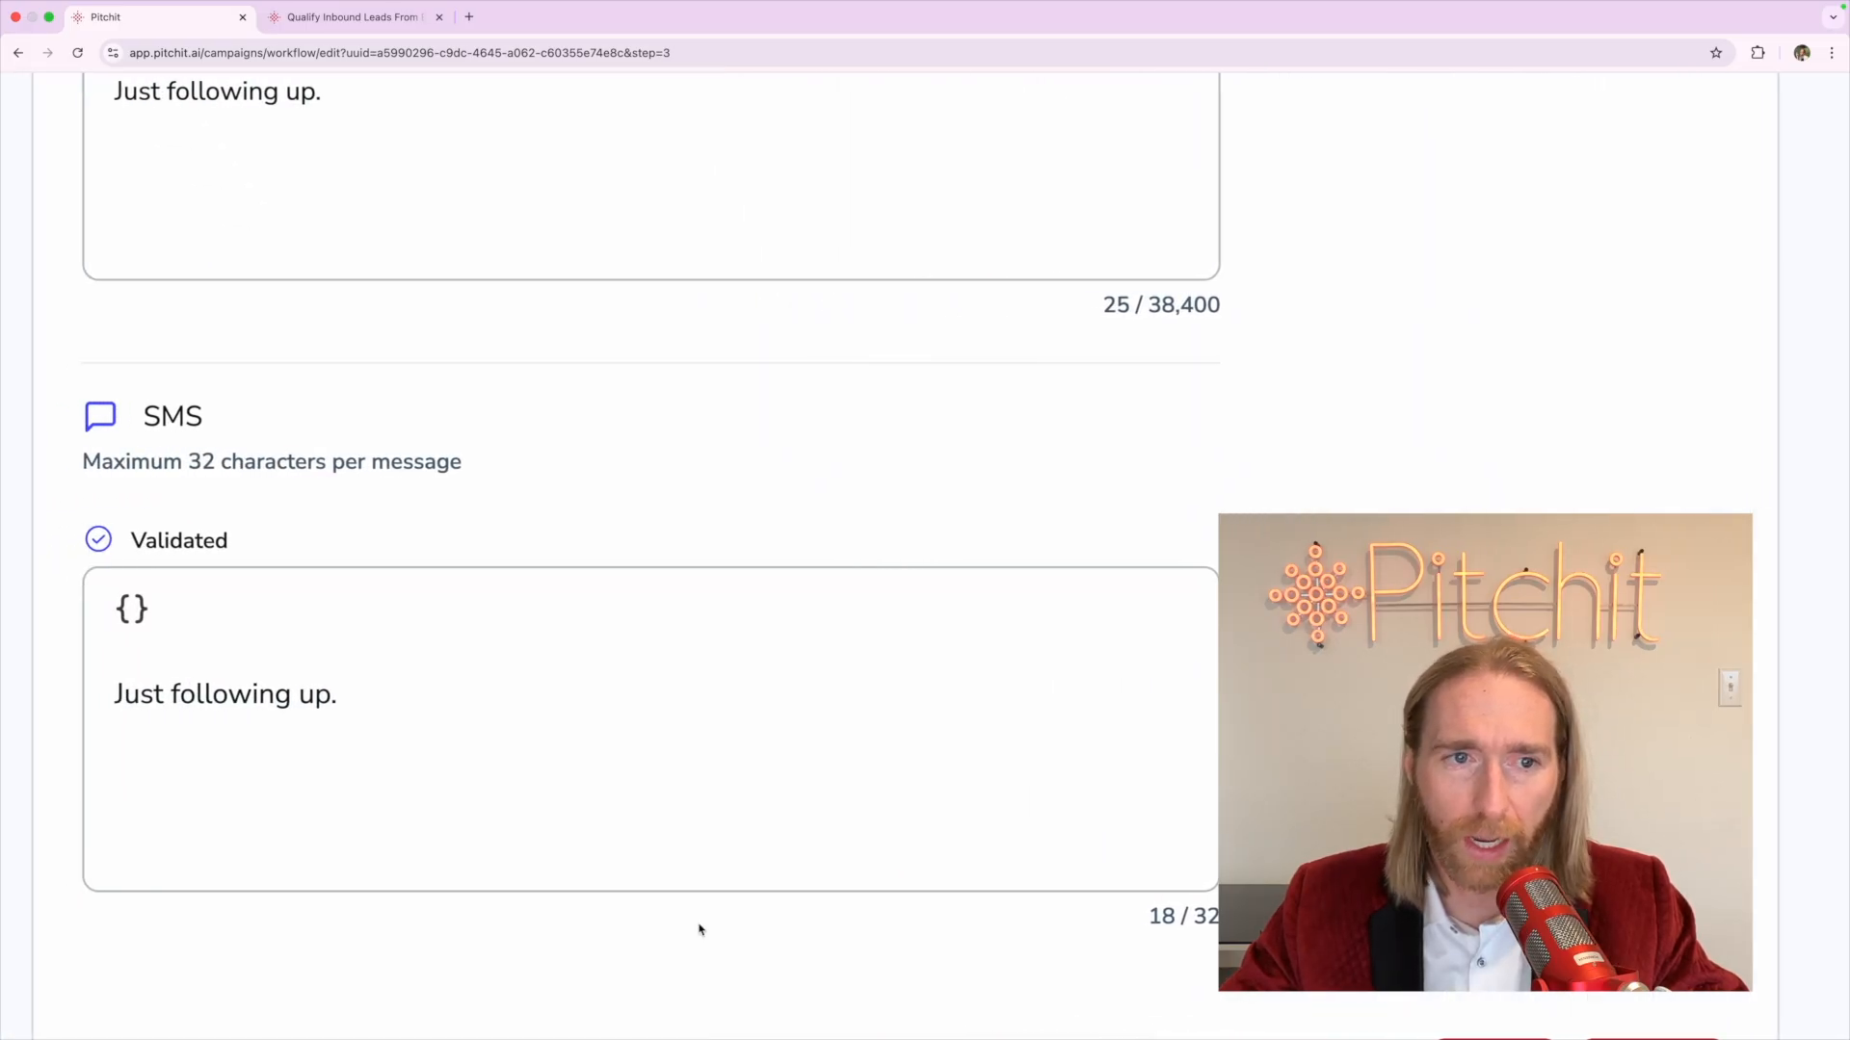
# Examine the SMS follow-up section and its maximum message length alongside the other channels
pyautogui.scroll(-10, 700, 928)
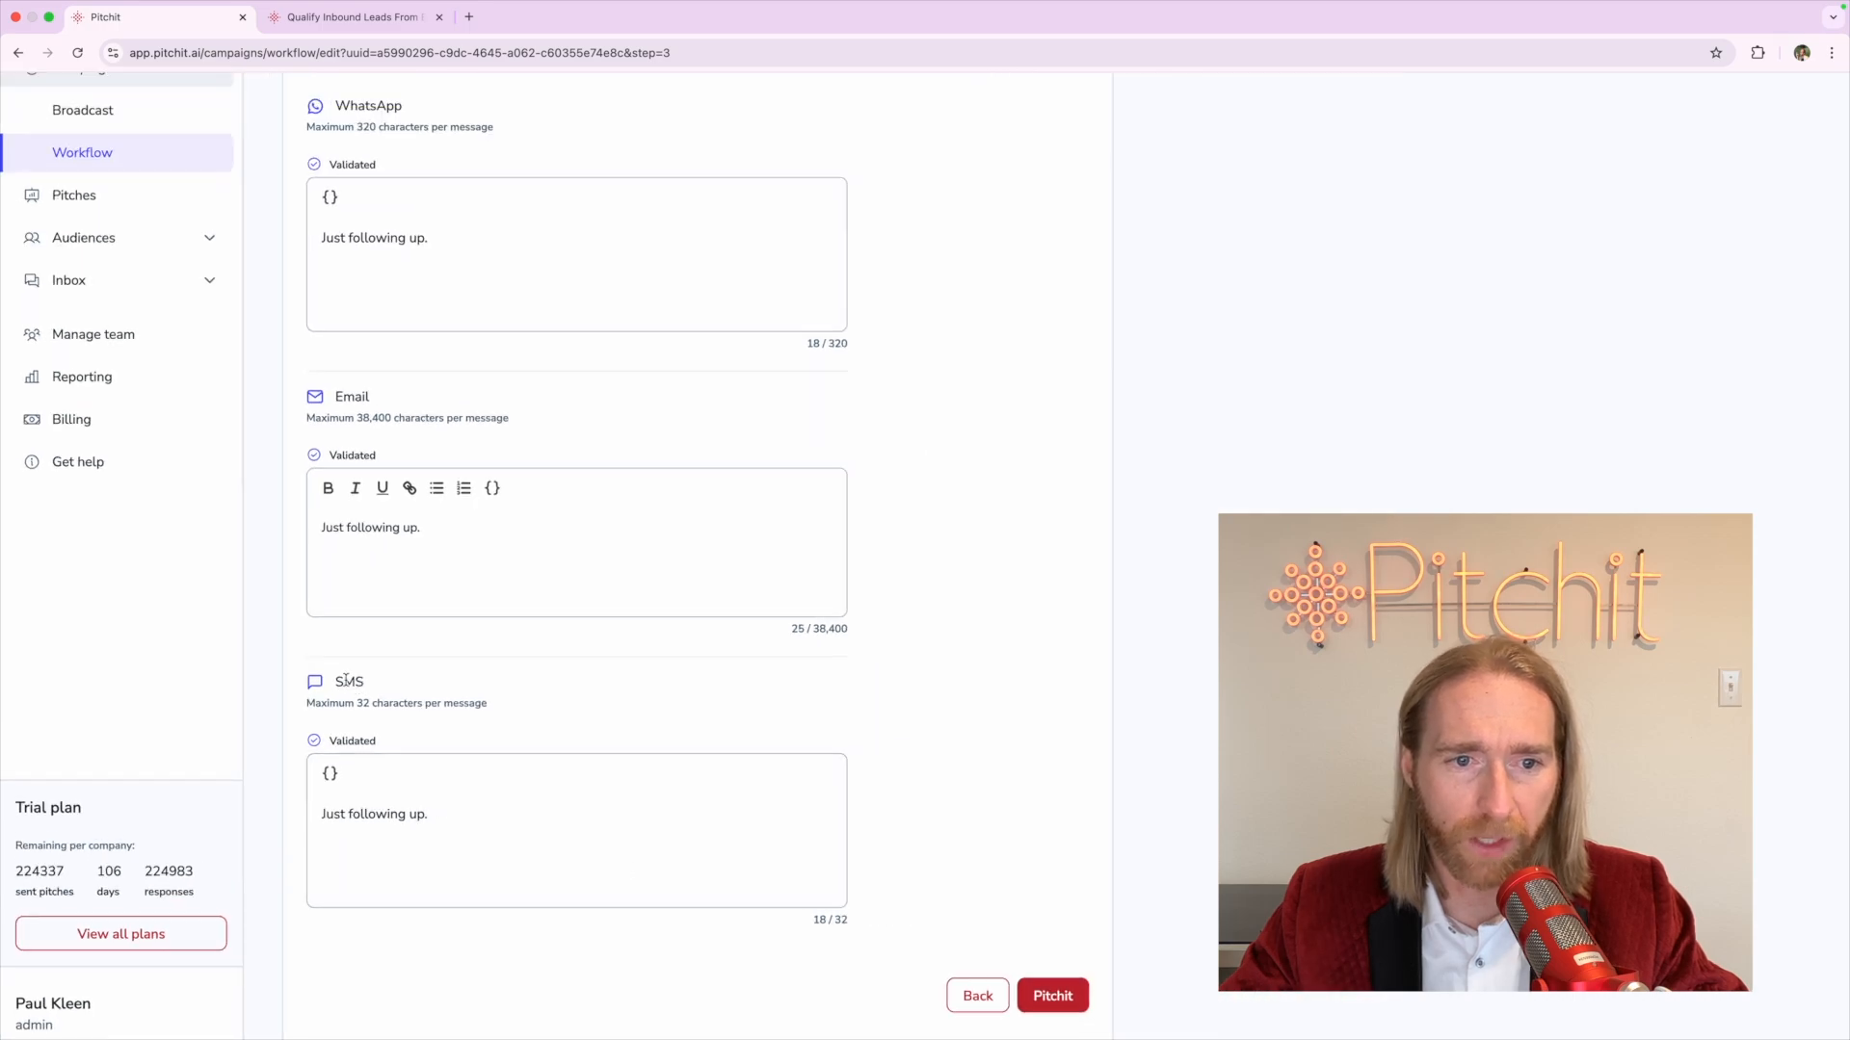
pyautogui.doubleClick(347, 681)
pyautogui.click(349, 686)
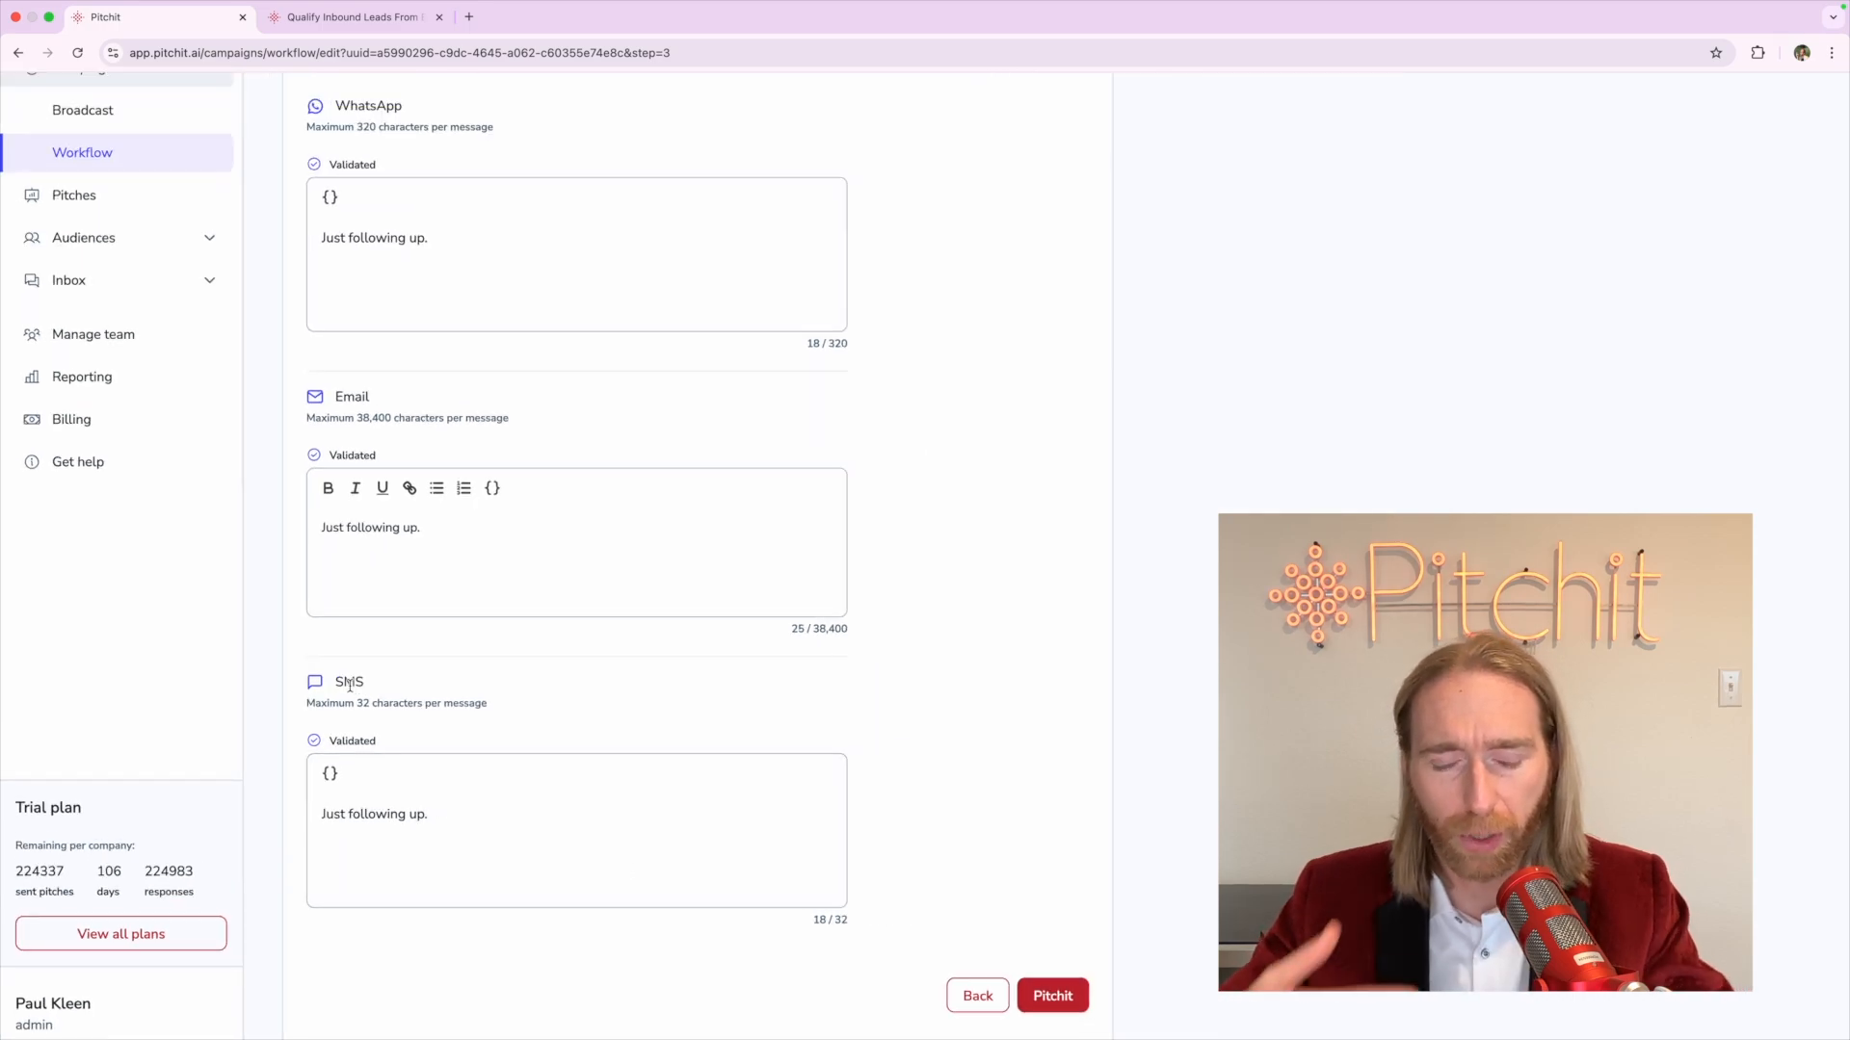
pyautogui.doubleClick(350, 684)
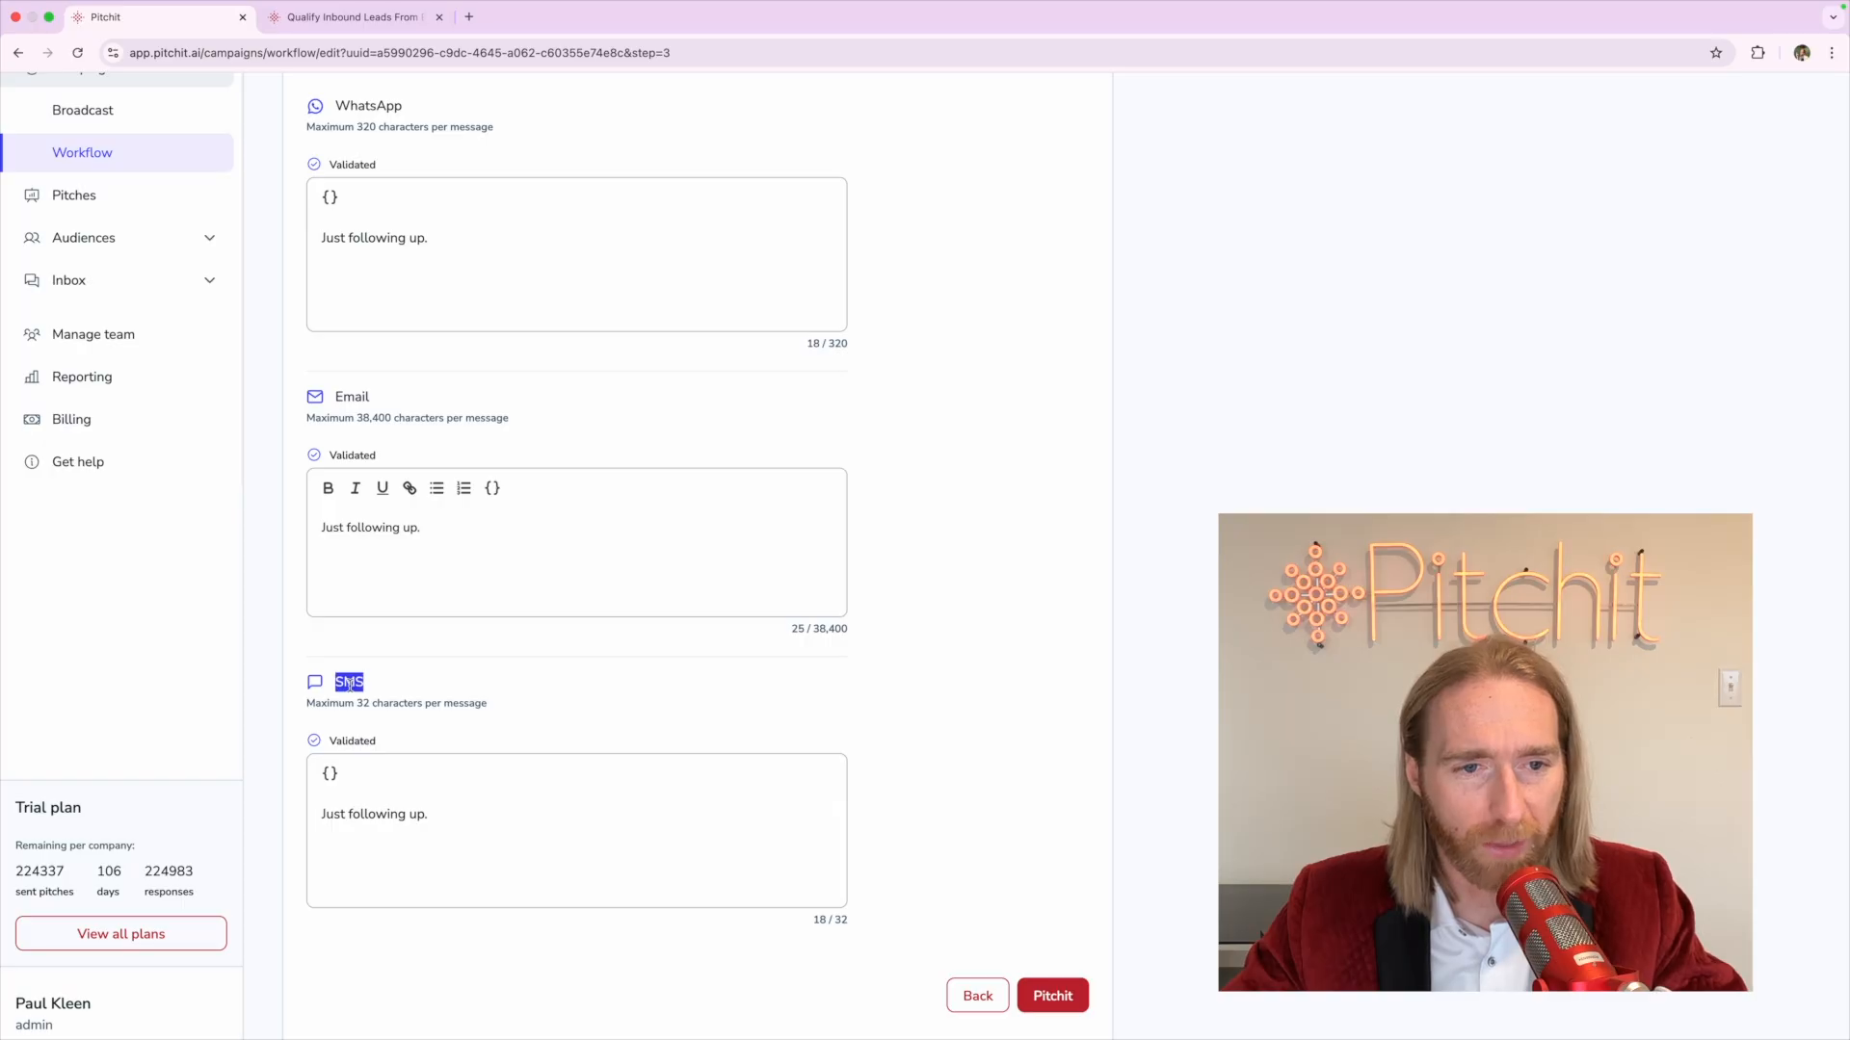
pyautogui.click(366, 688)
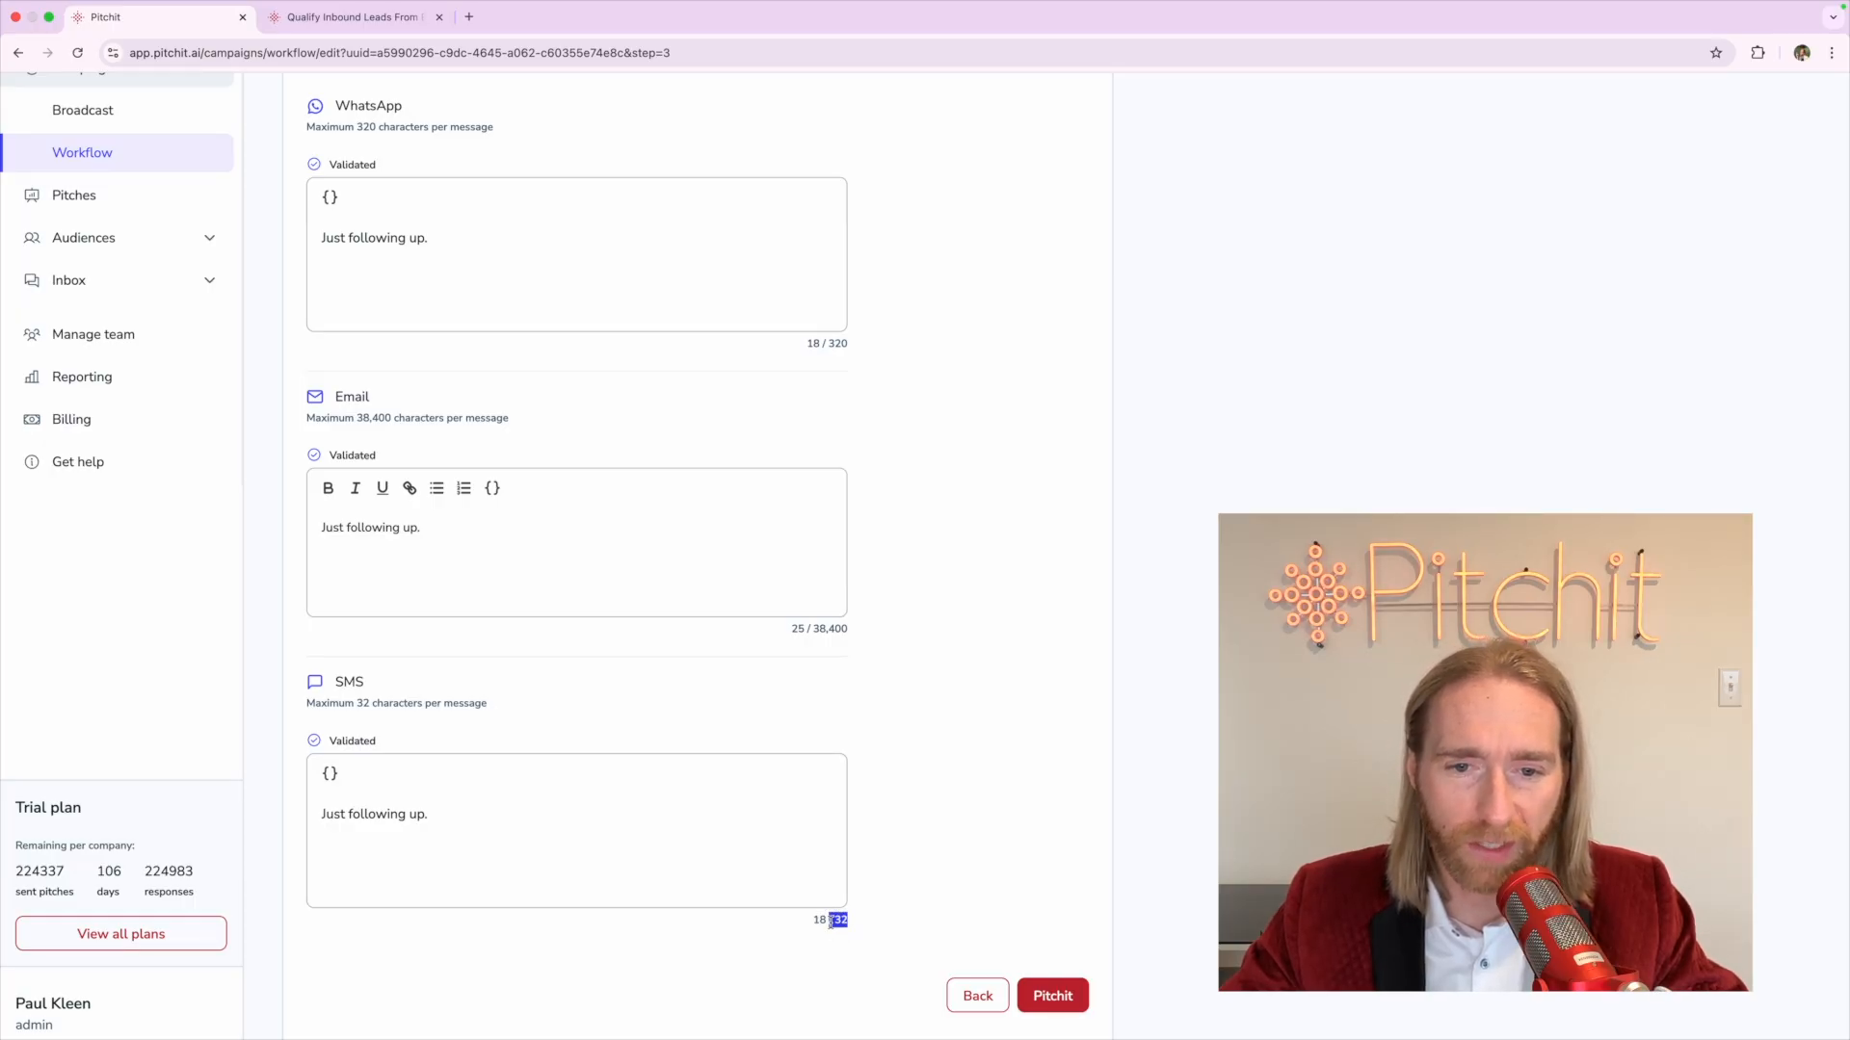
pyautogui.scroll(1, 783, 730)
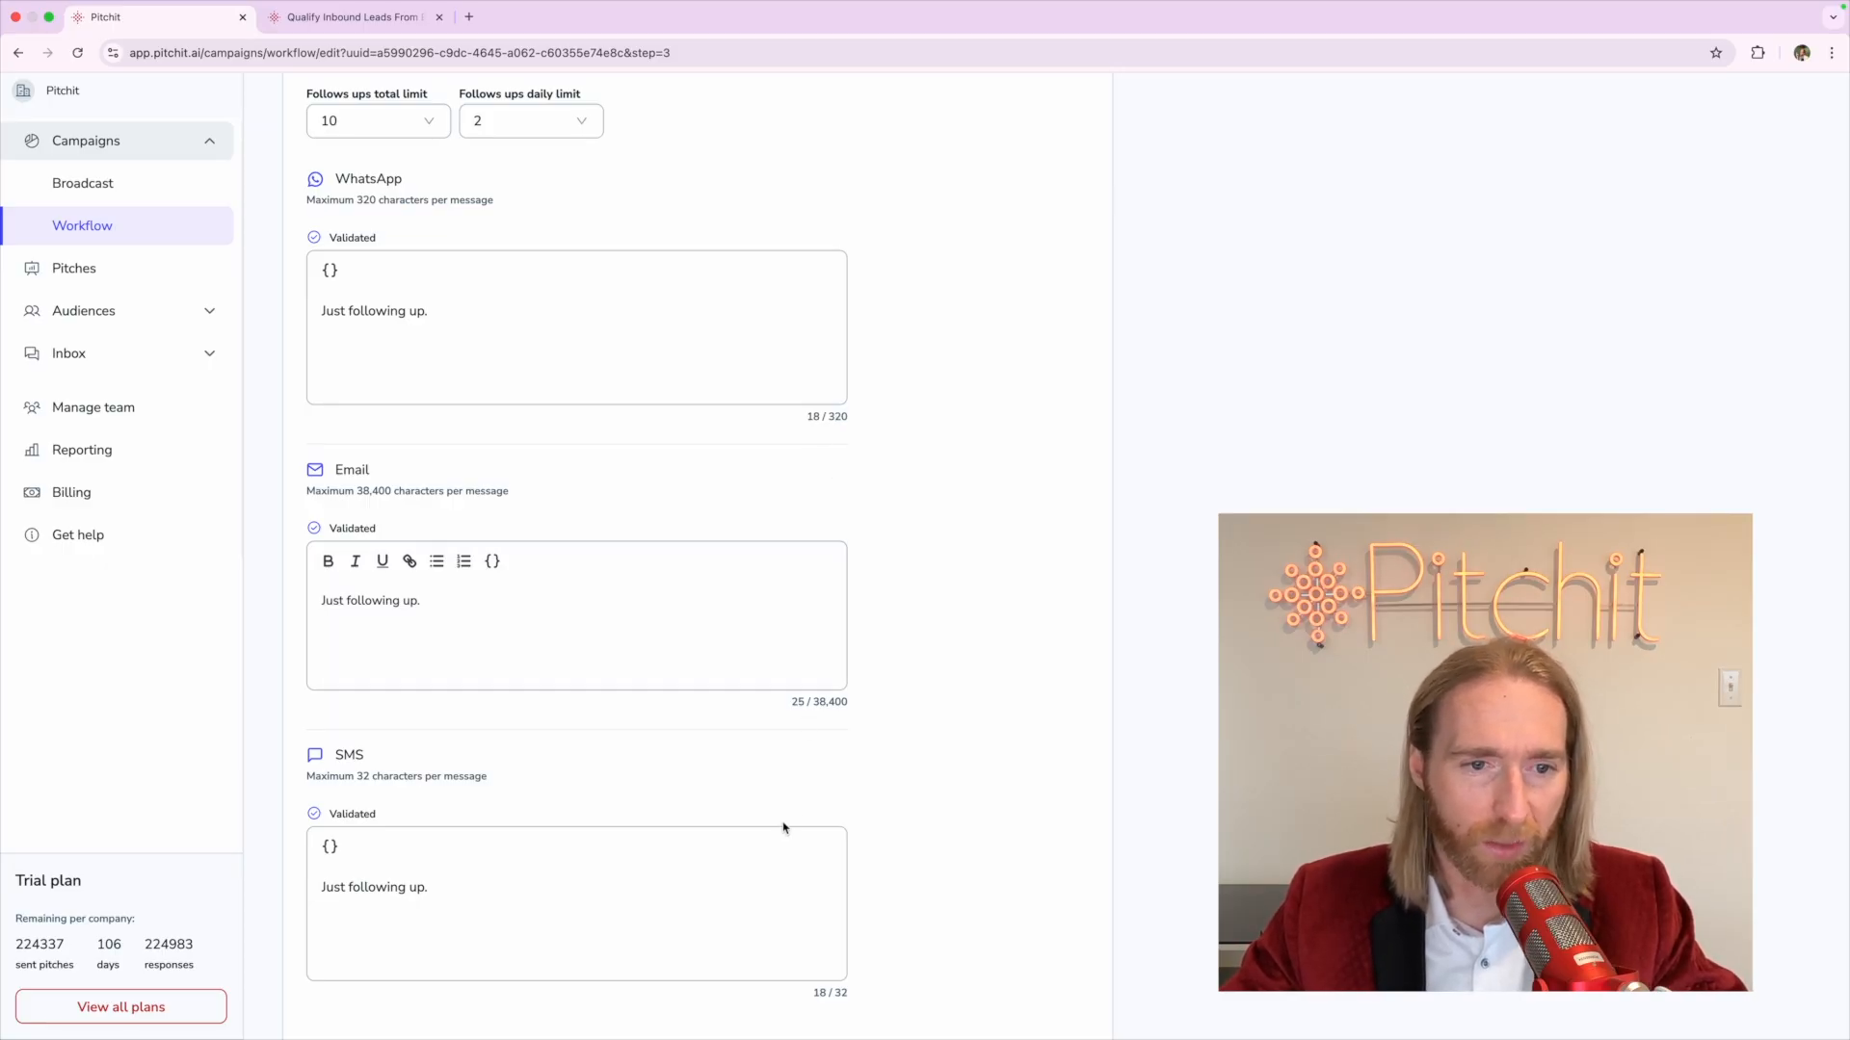
pyautogui.click(766, 886)
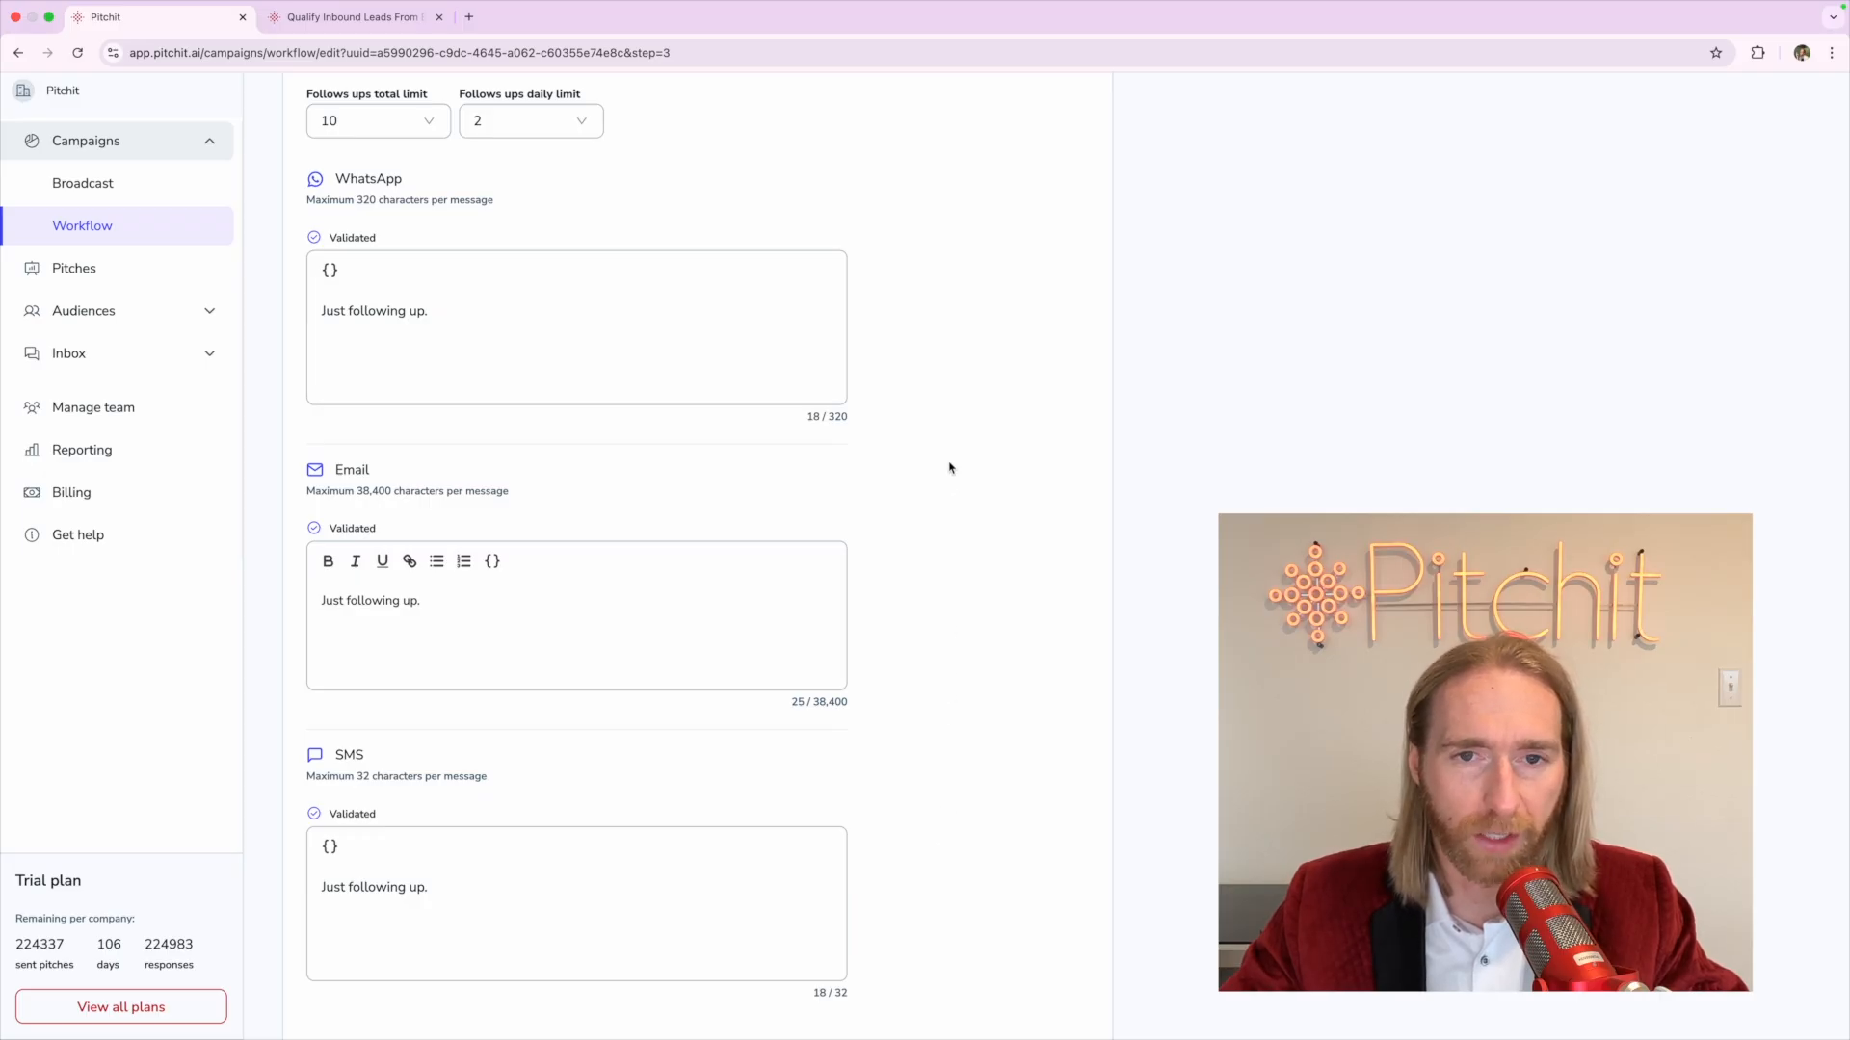
pyautogui.scroll(-1, 871, 743)
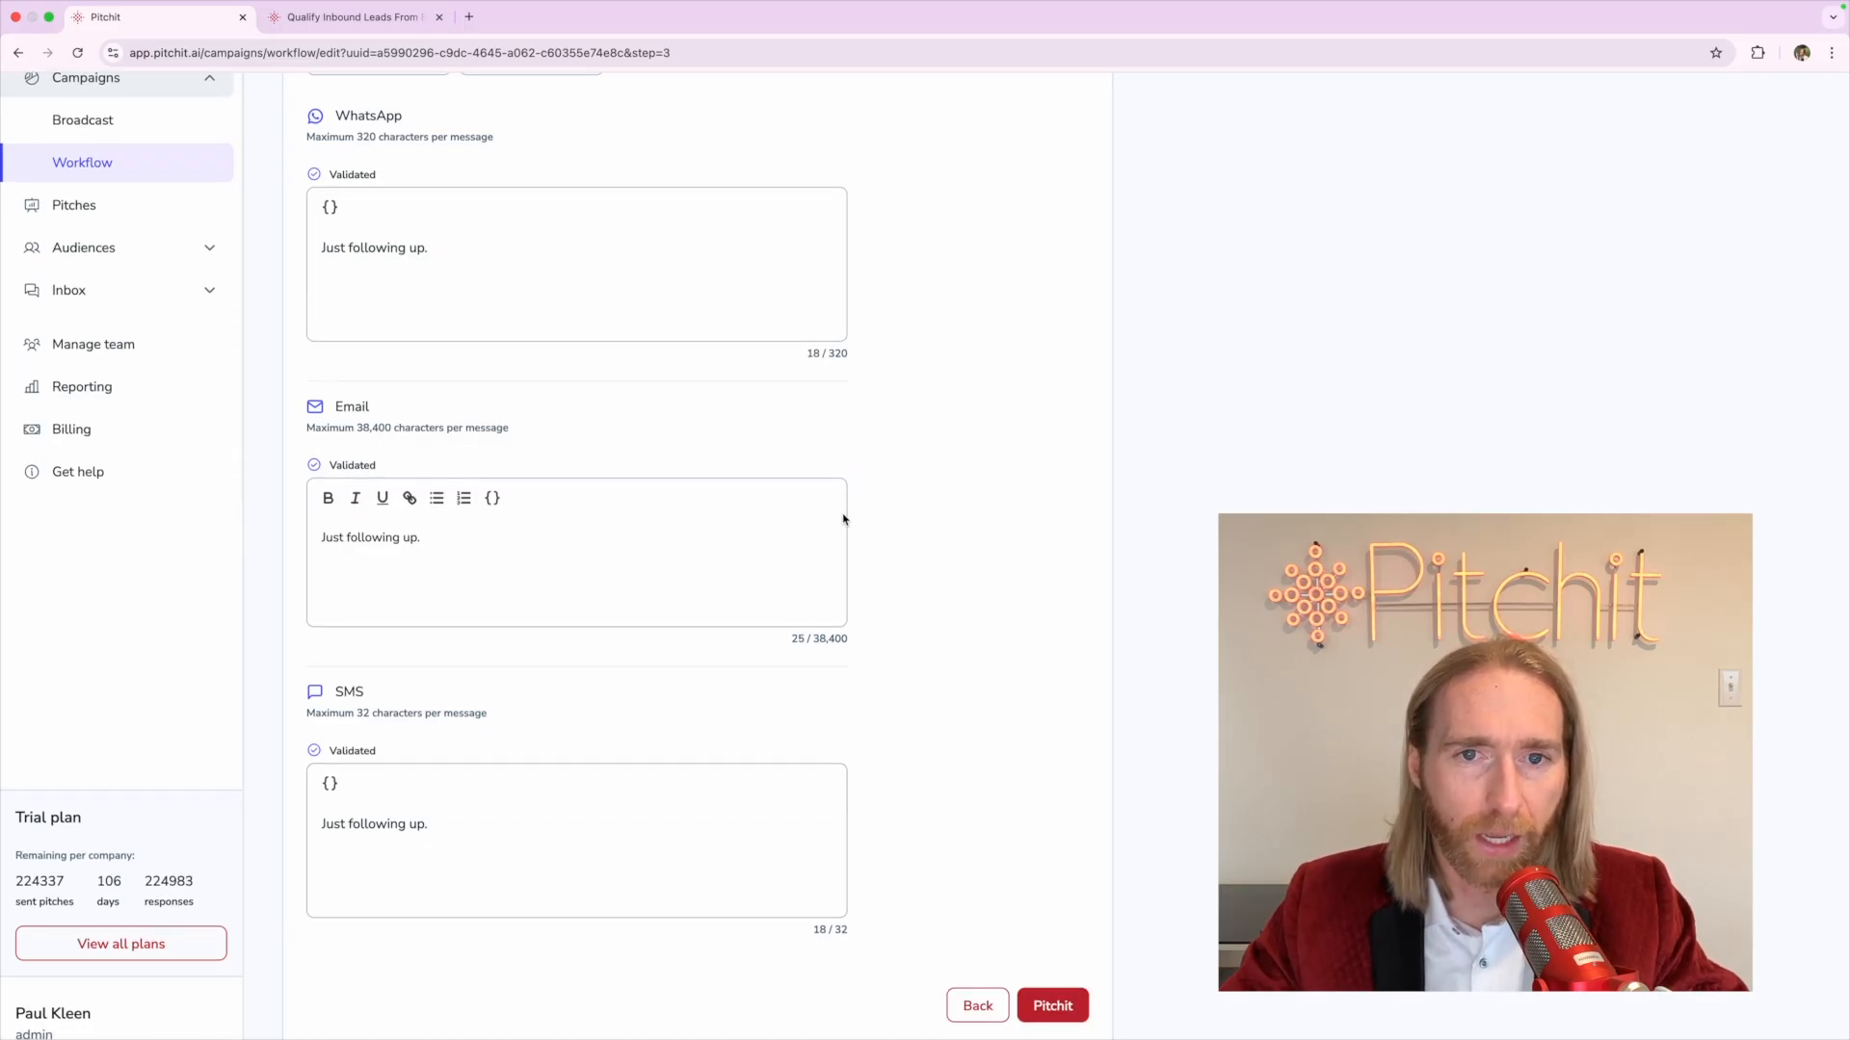
# Compare the Email and WhatsApp follow-up intro texts with their character limits
pyautogui.moveTo(322, 537); pyautogui.dragTo(422, 537)
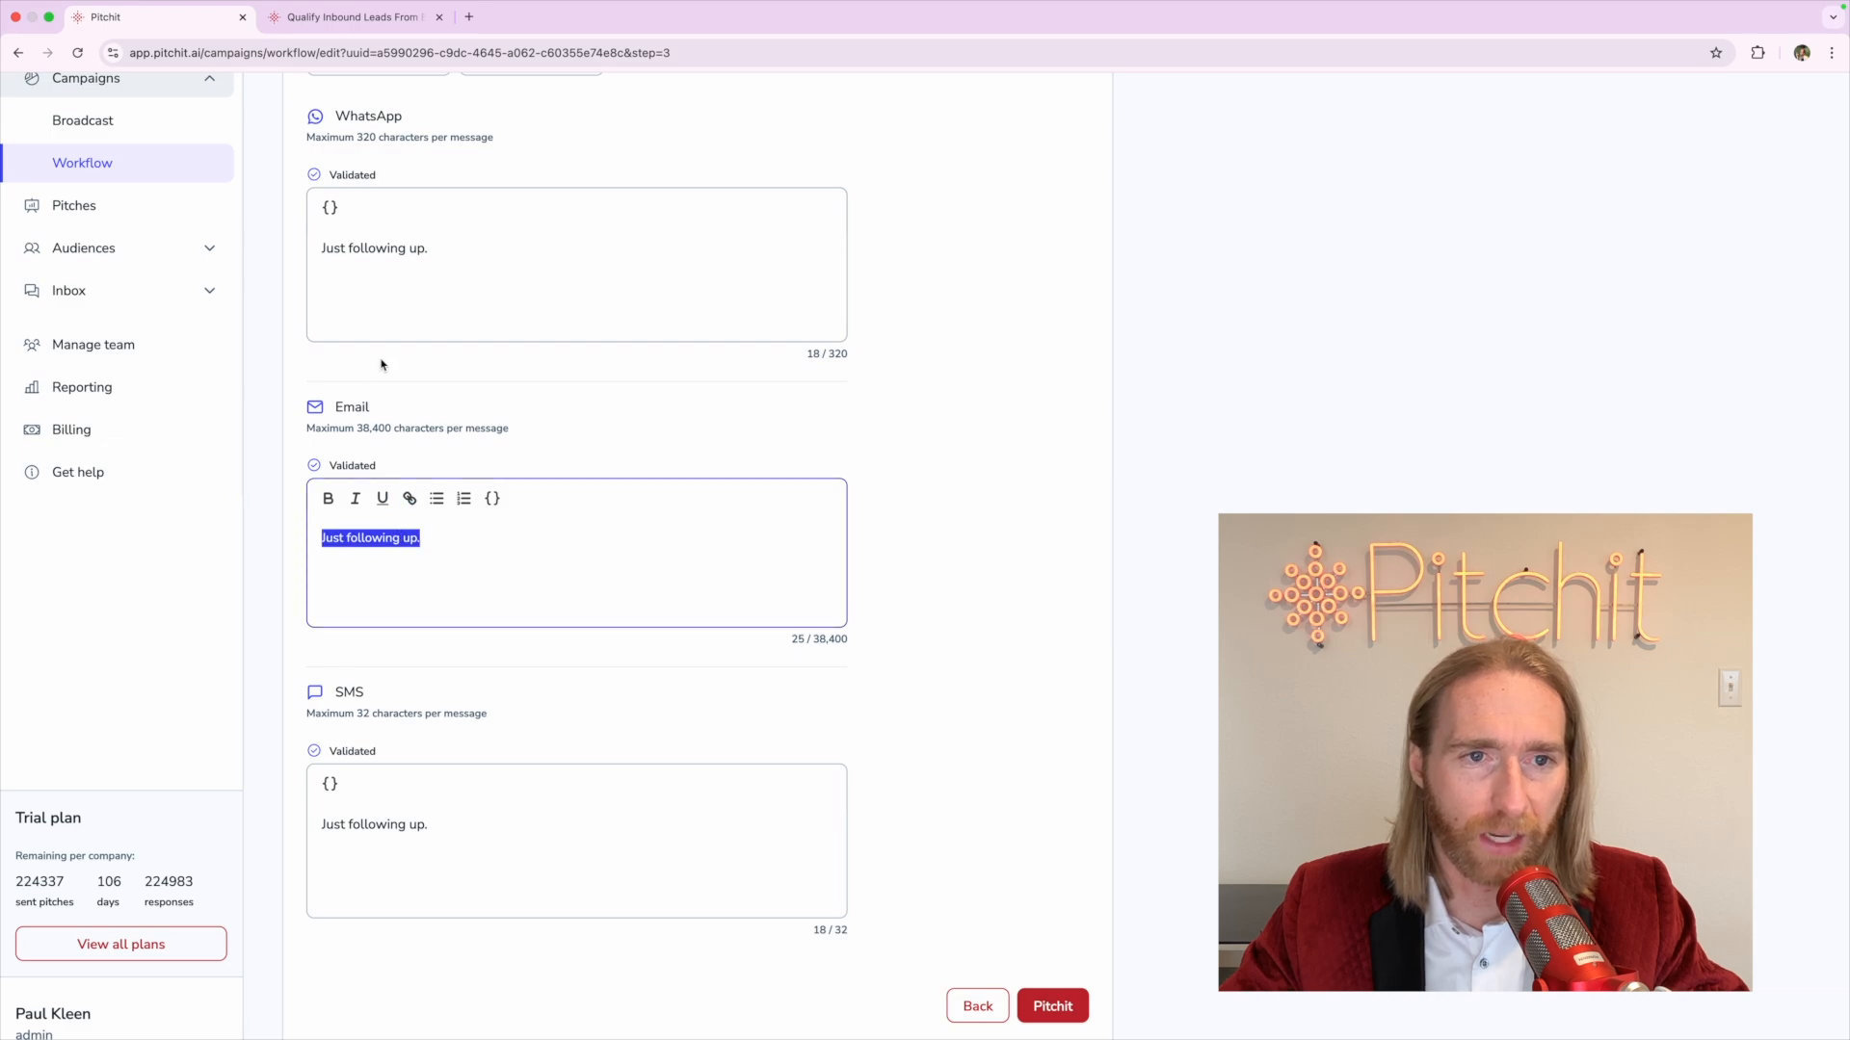
pyautogui.tripleClick(376, 251)
pyautogui.click(376, 250)
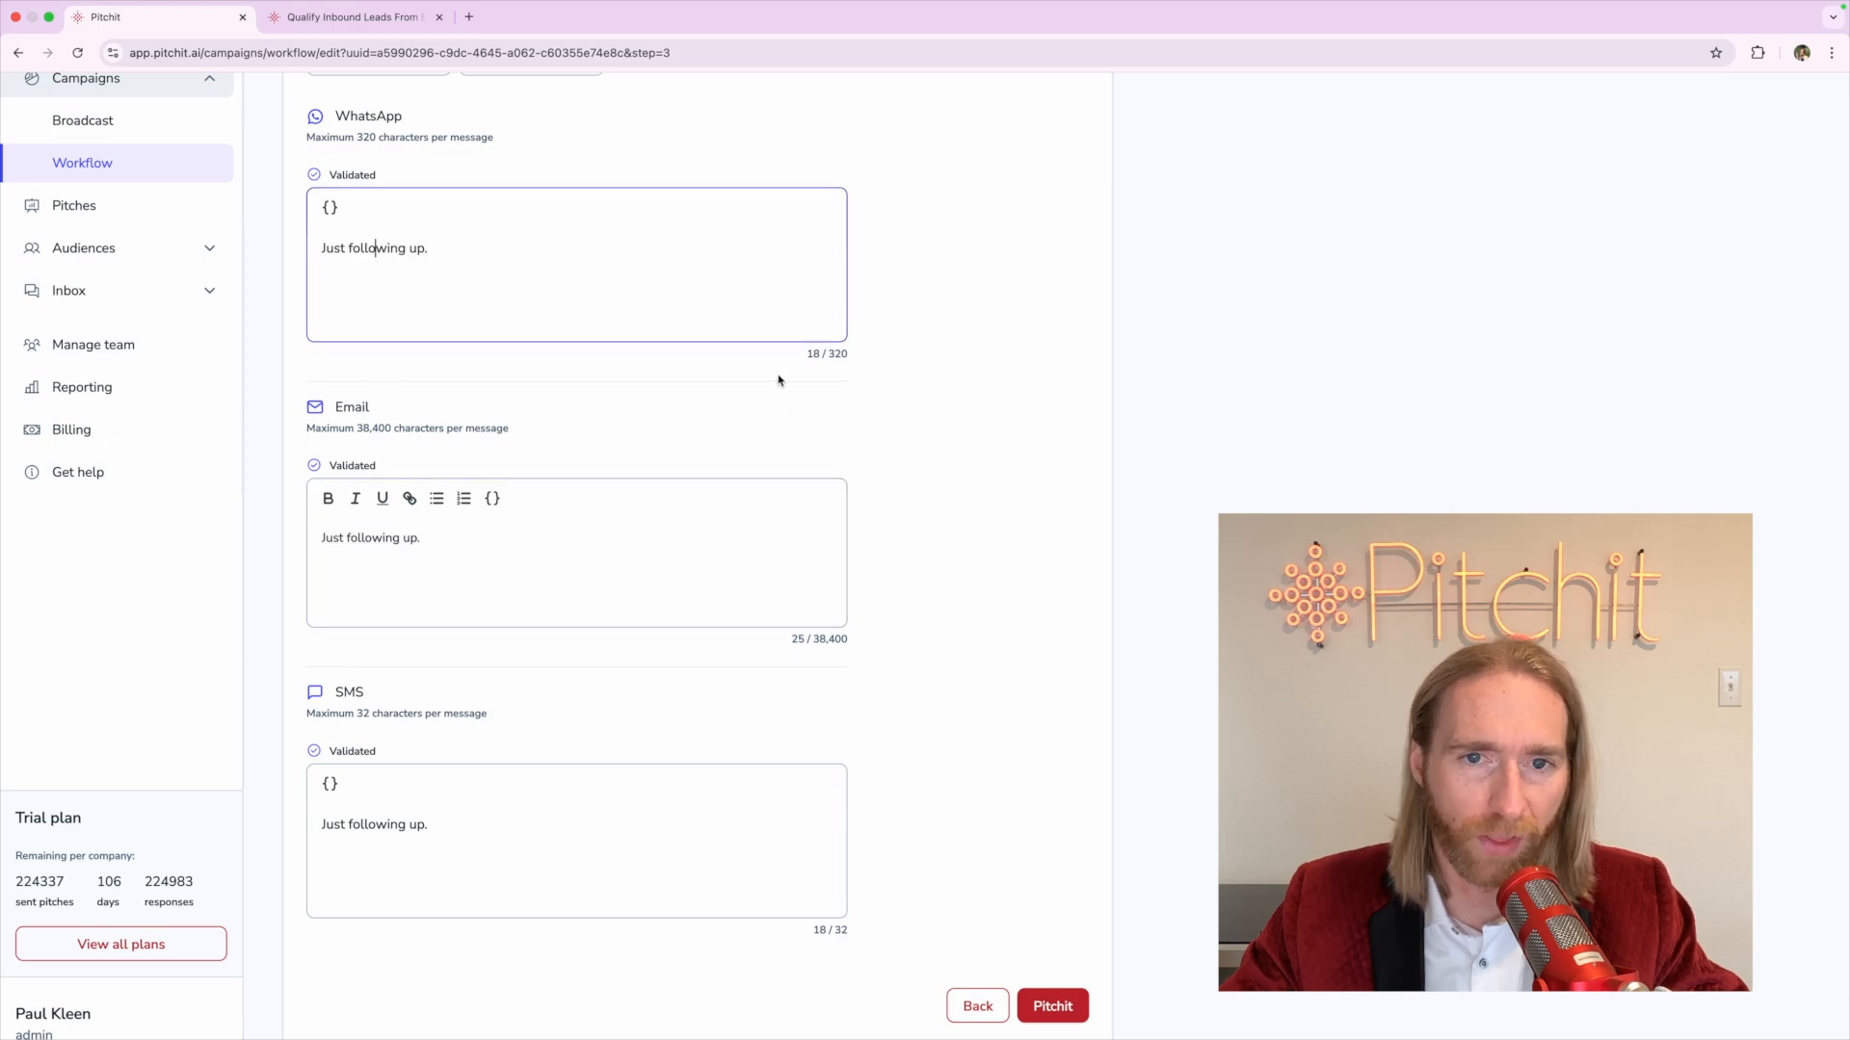
pyautogui.moveTo(830, 355)
pyautogui.mouseDown()
pyautogui.moveTo(884, 356)
pyautogui.moveTo(829, 353)
pyautogui.mouseUp()
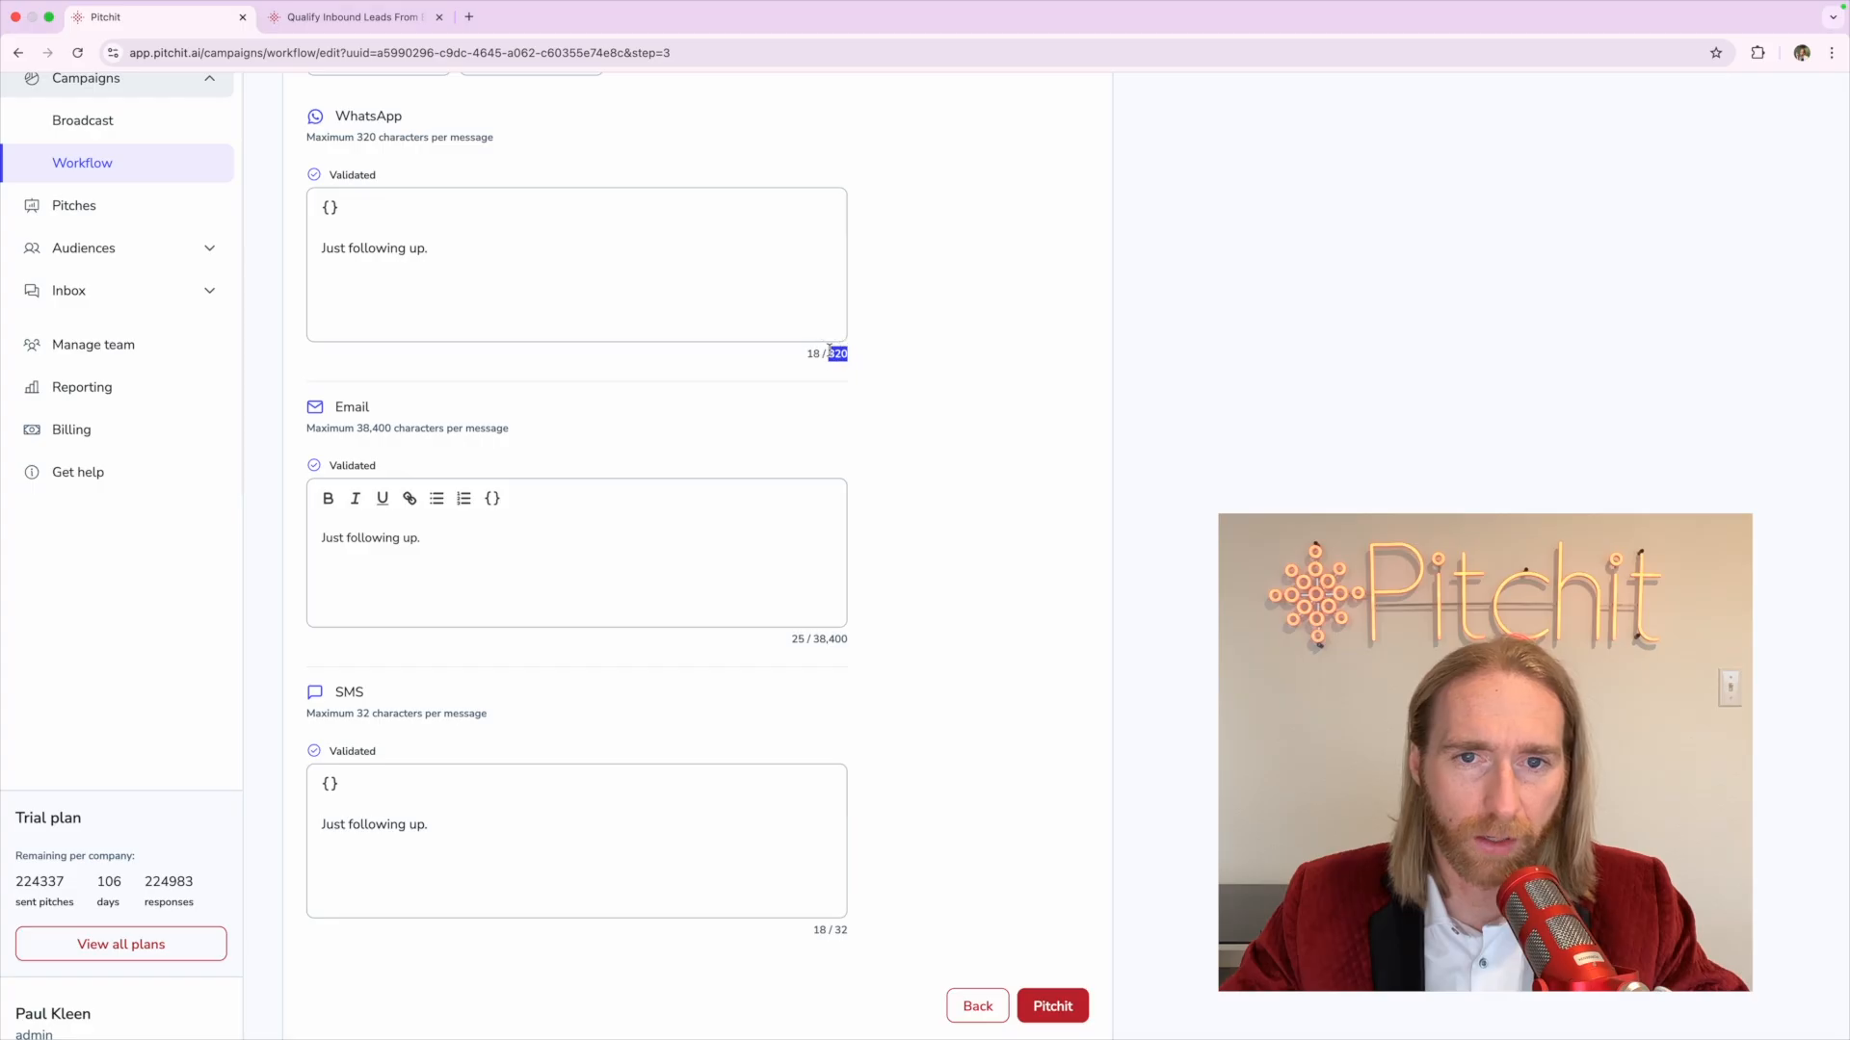
pyautogui.click(829, 354)
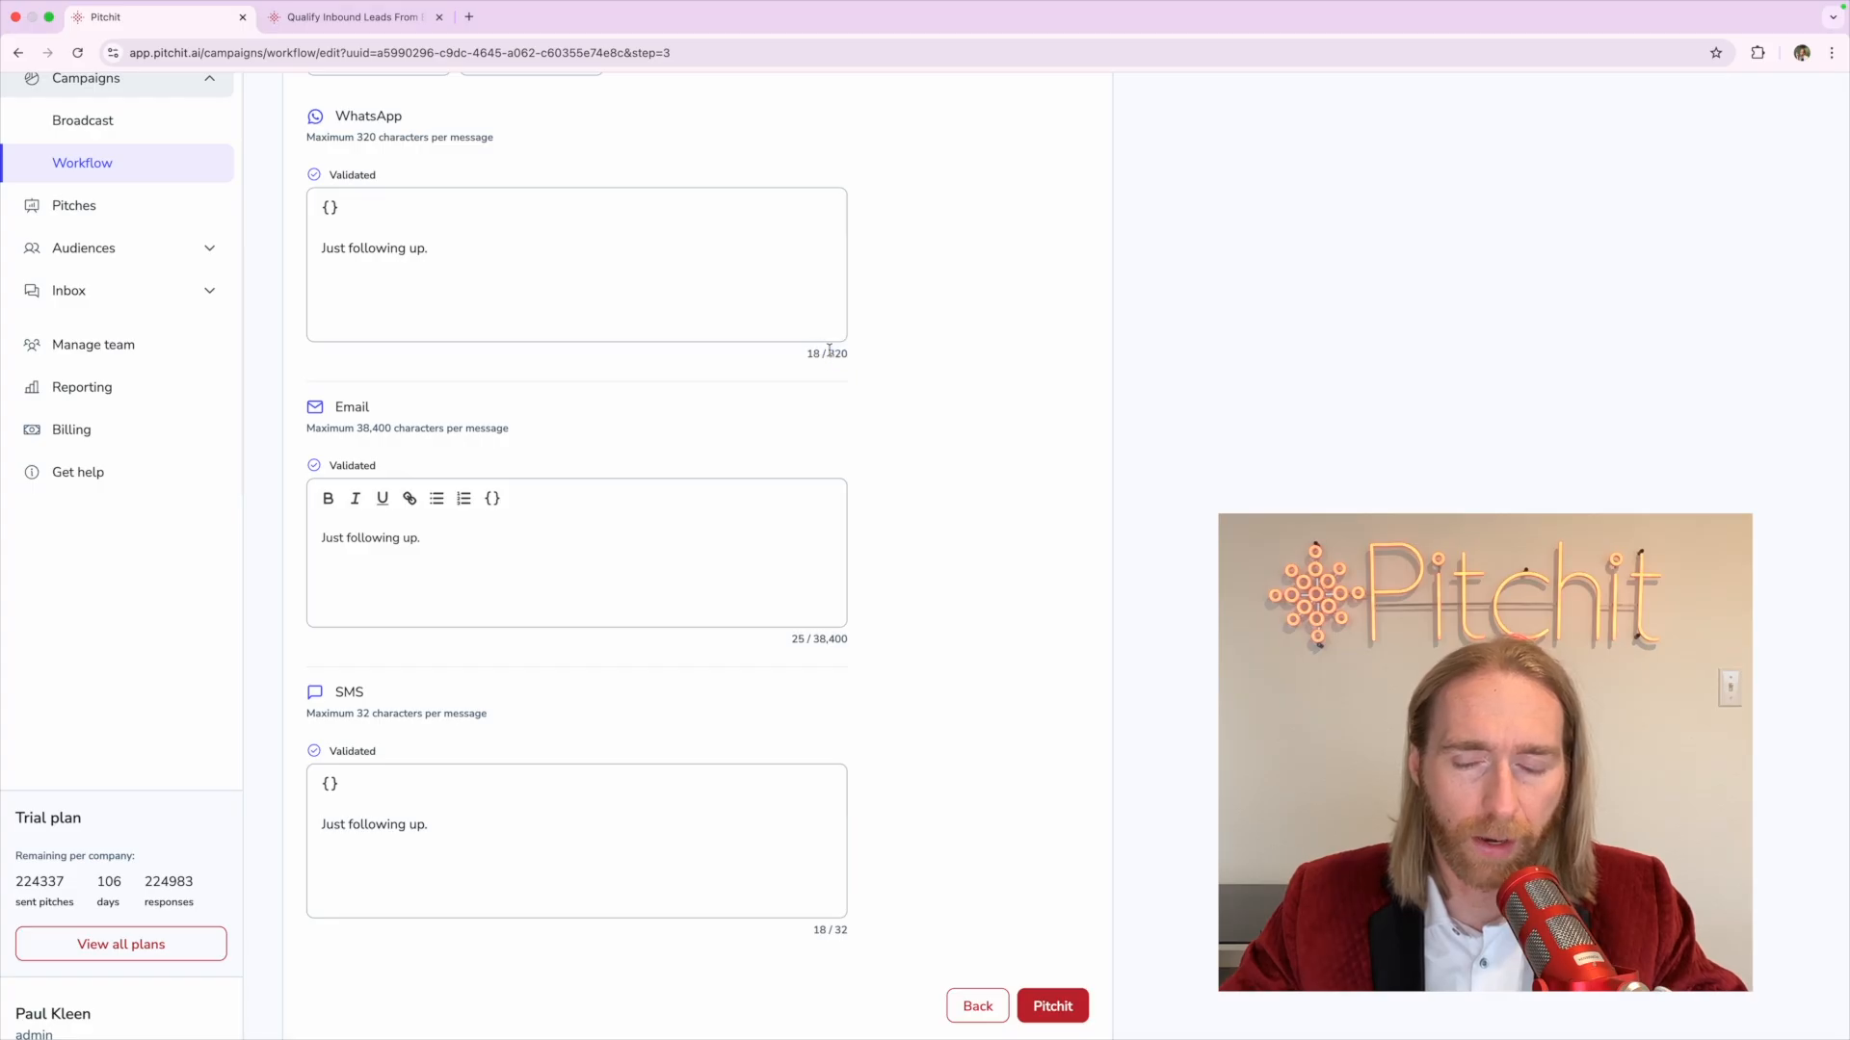
pyautogui.tripleClick(833, 647)
pyautogui.click(833, 647)
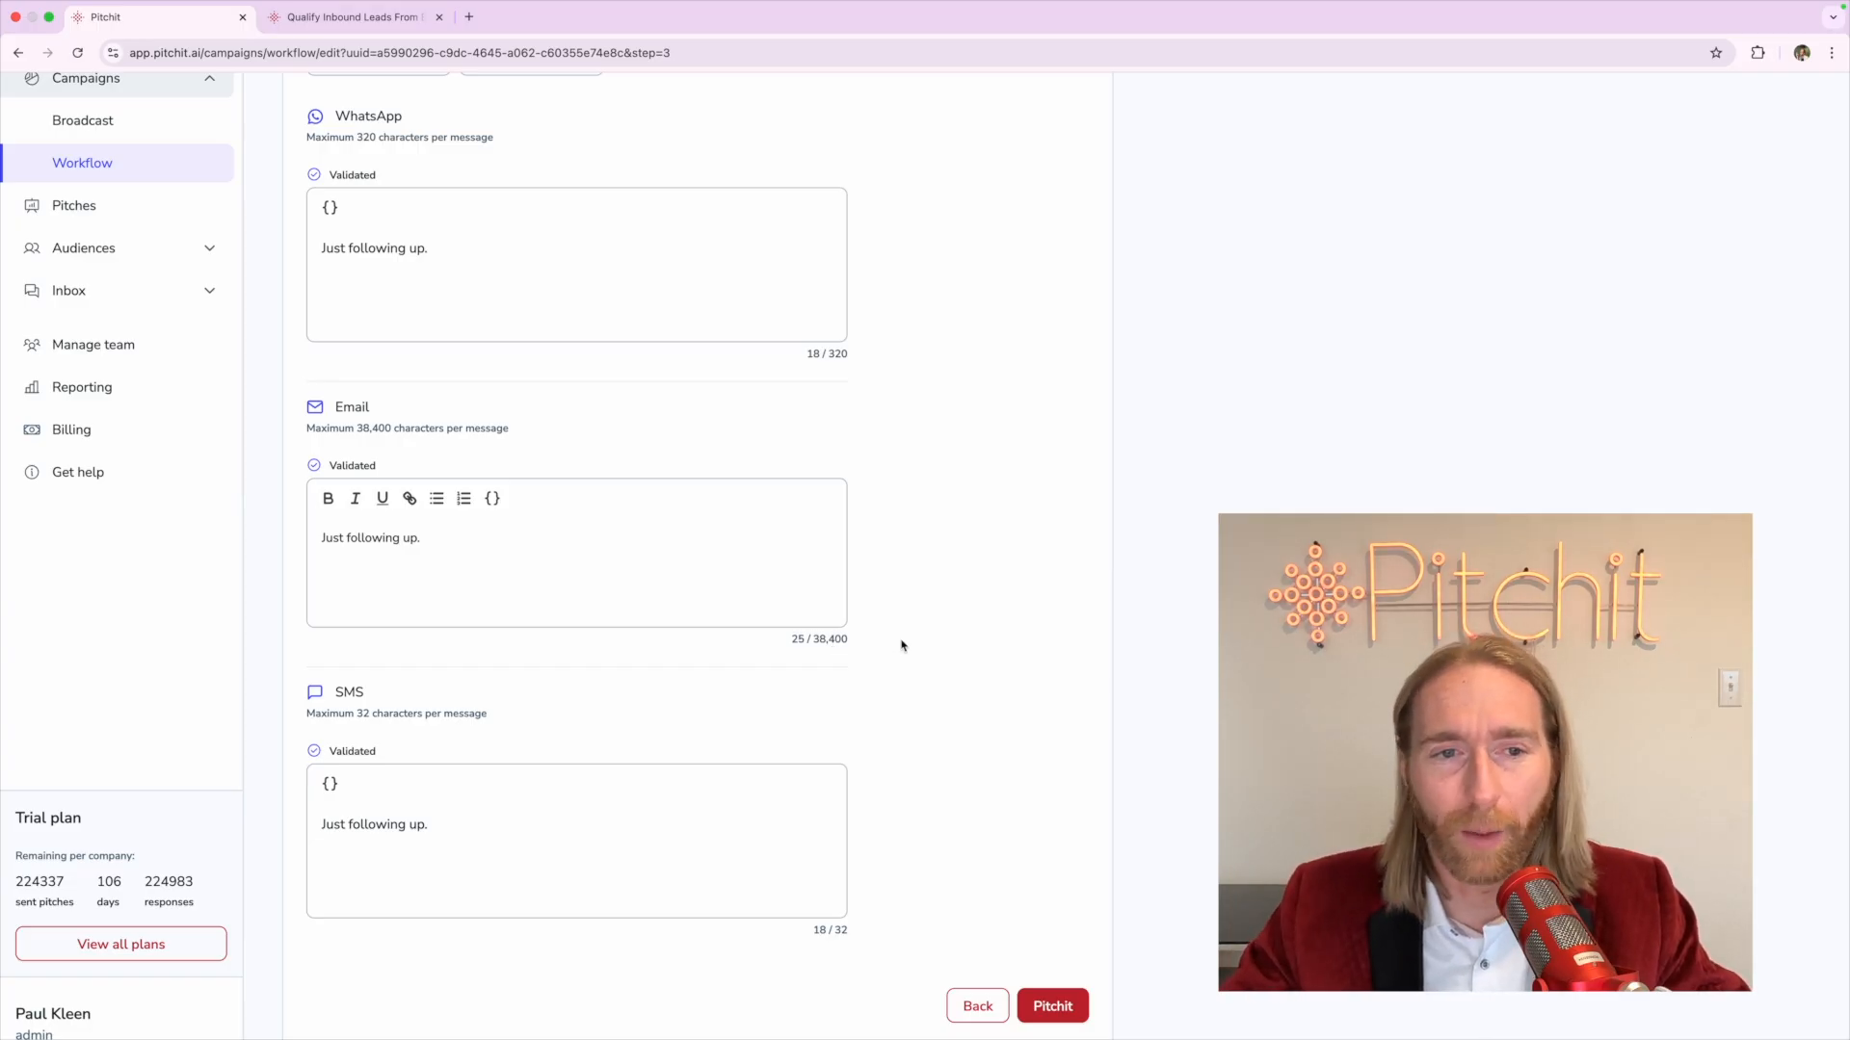
pyautogui.hscroll(3, 900, 644)
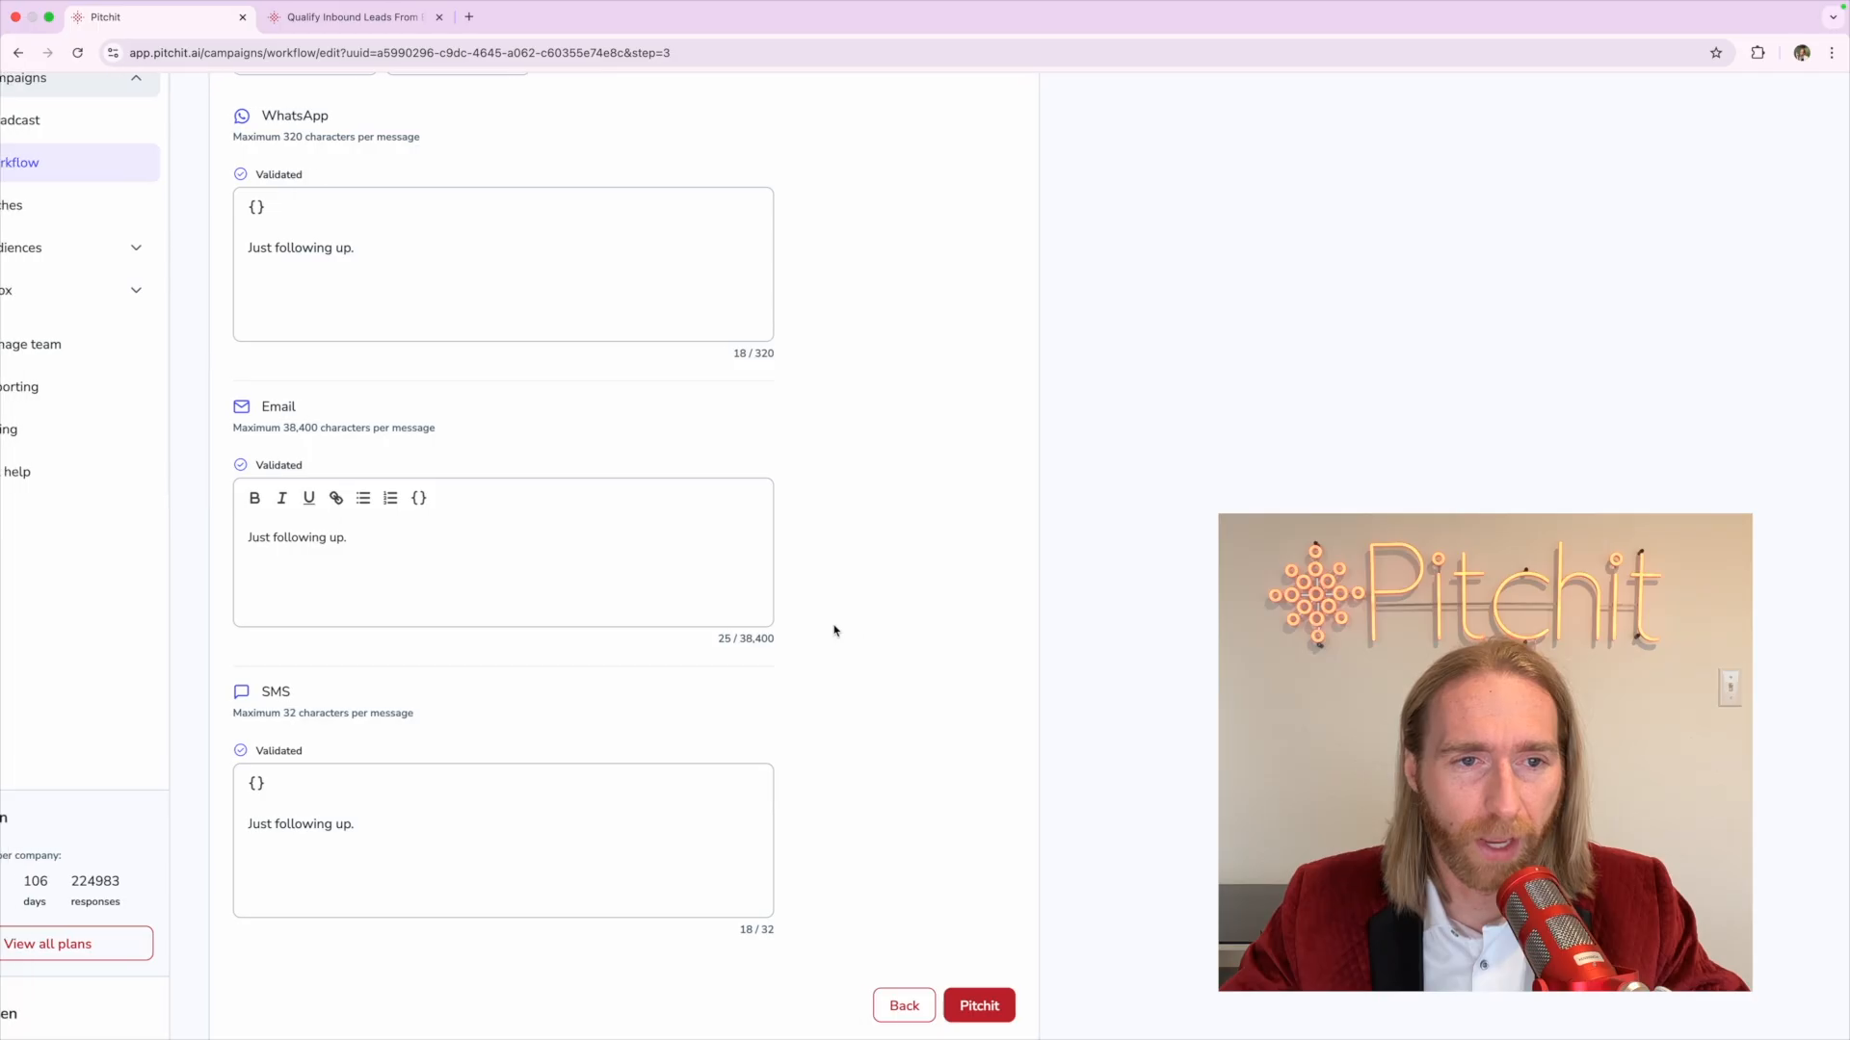
pyautogui.hscroll(-3, 834, 631)
pyautogui.scroll(1, 834, 631)
pyautogui.click(559, 855)
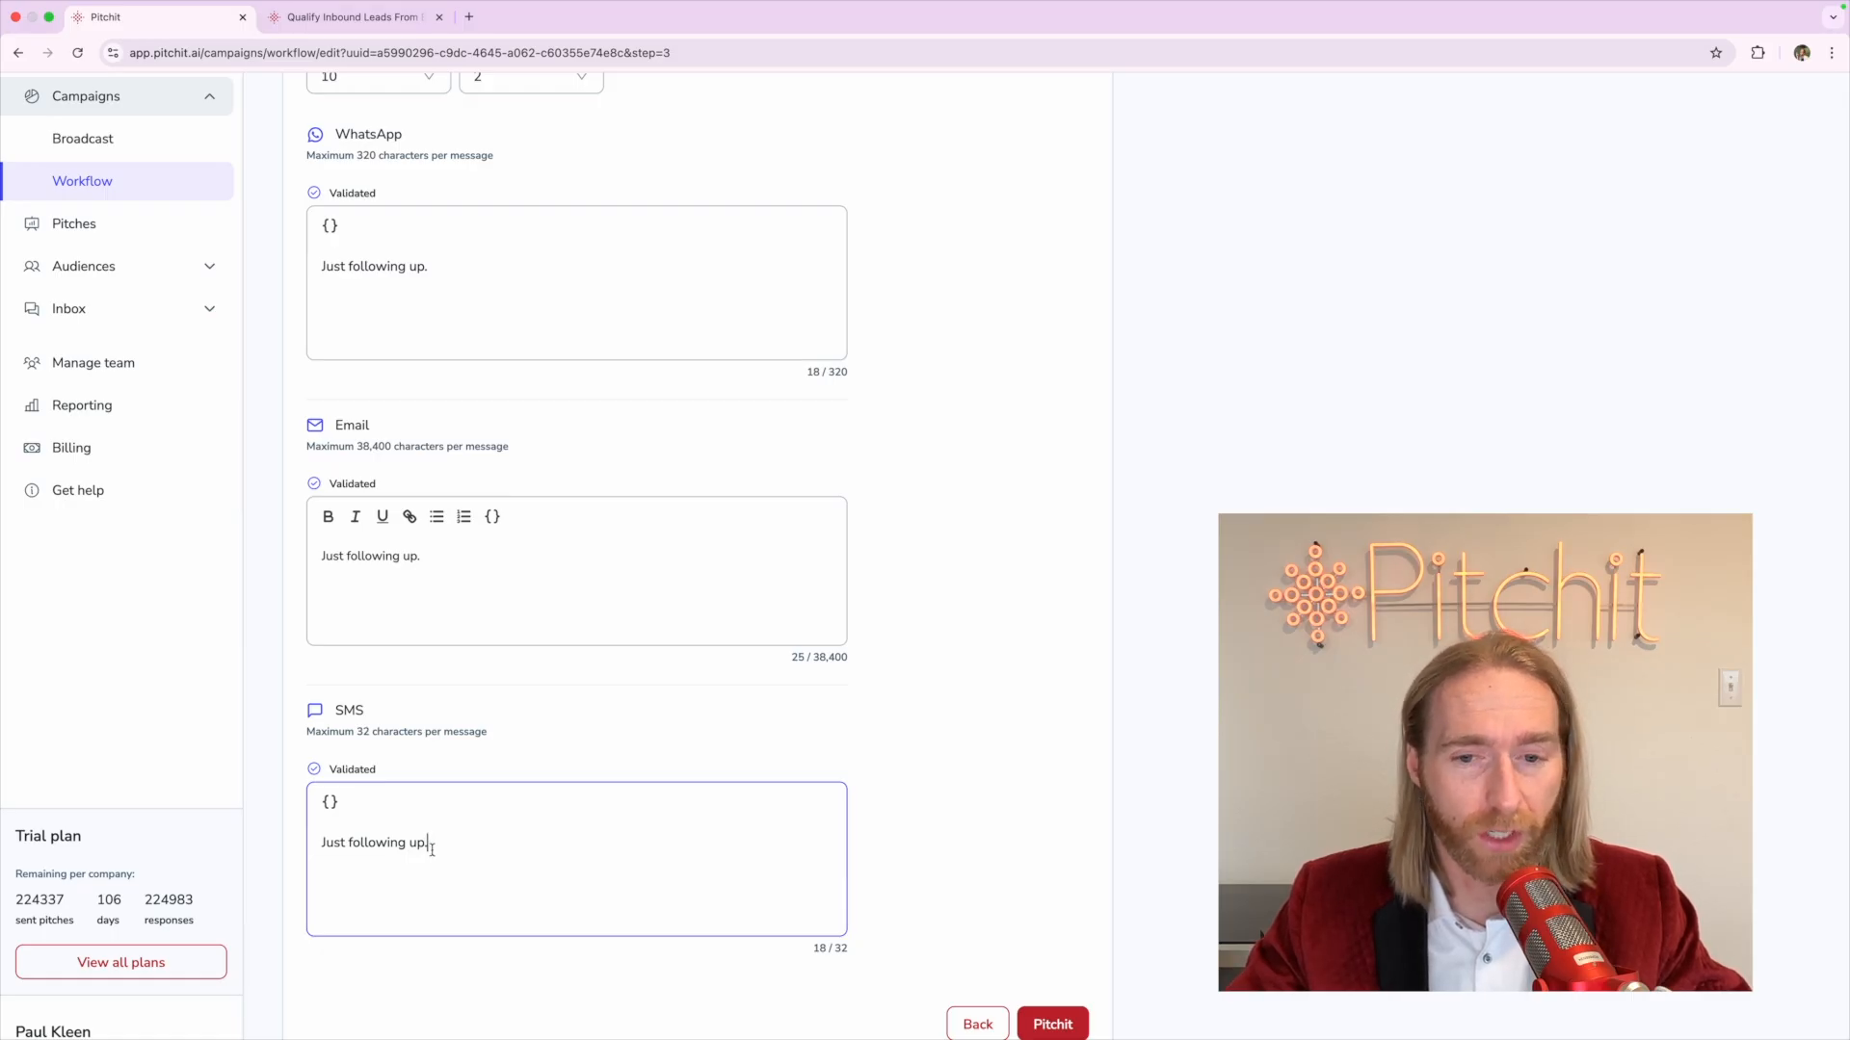
pyautogui.click(930, 736)
# Go back to the communication channels stage and review the first-contact messages for WhatsApp, Email and SMS
pyautogui.scroll(-1, 954, 867)
pyautogui.click(971, 991)
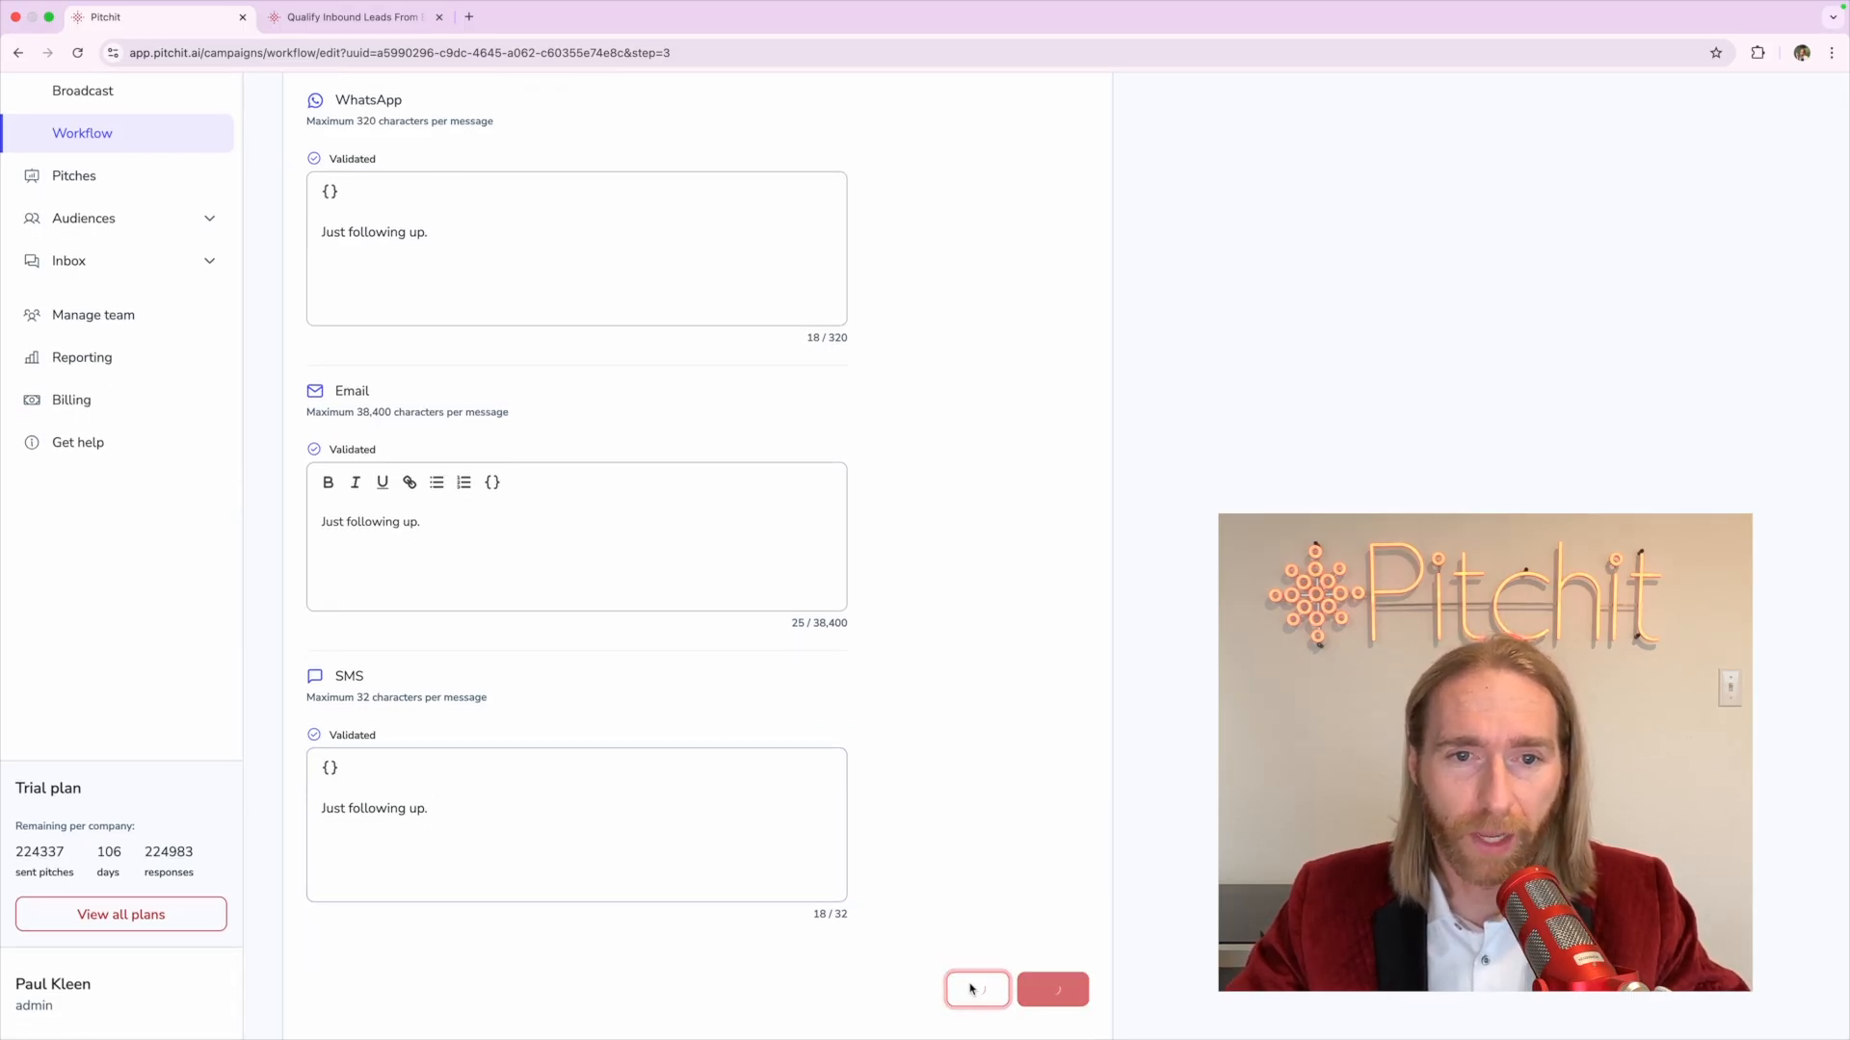
pyautogui.click(757, 589)
pyautogui.tripleClick(757, 590)
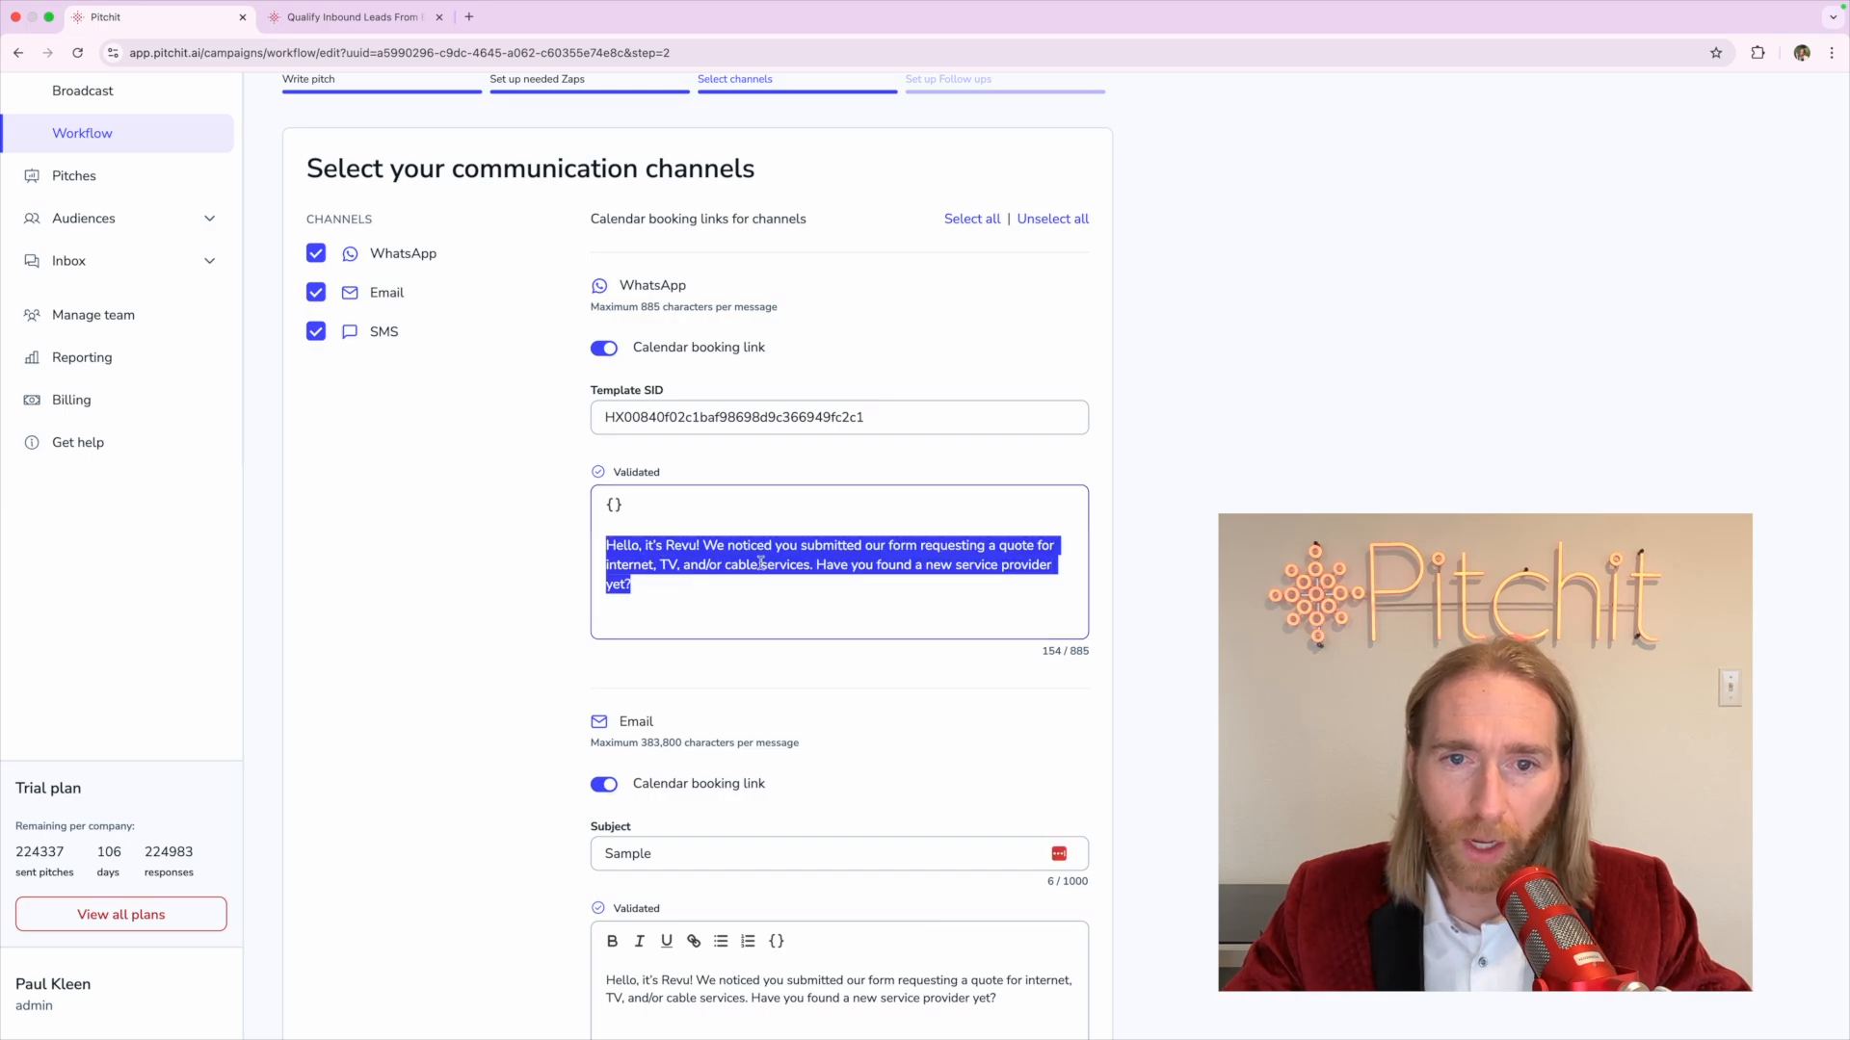
pyautogui.click(802, 566)
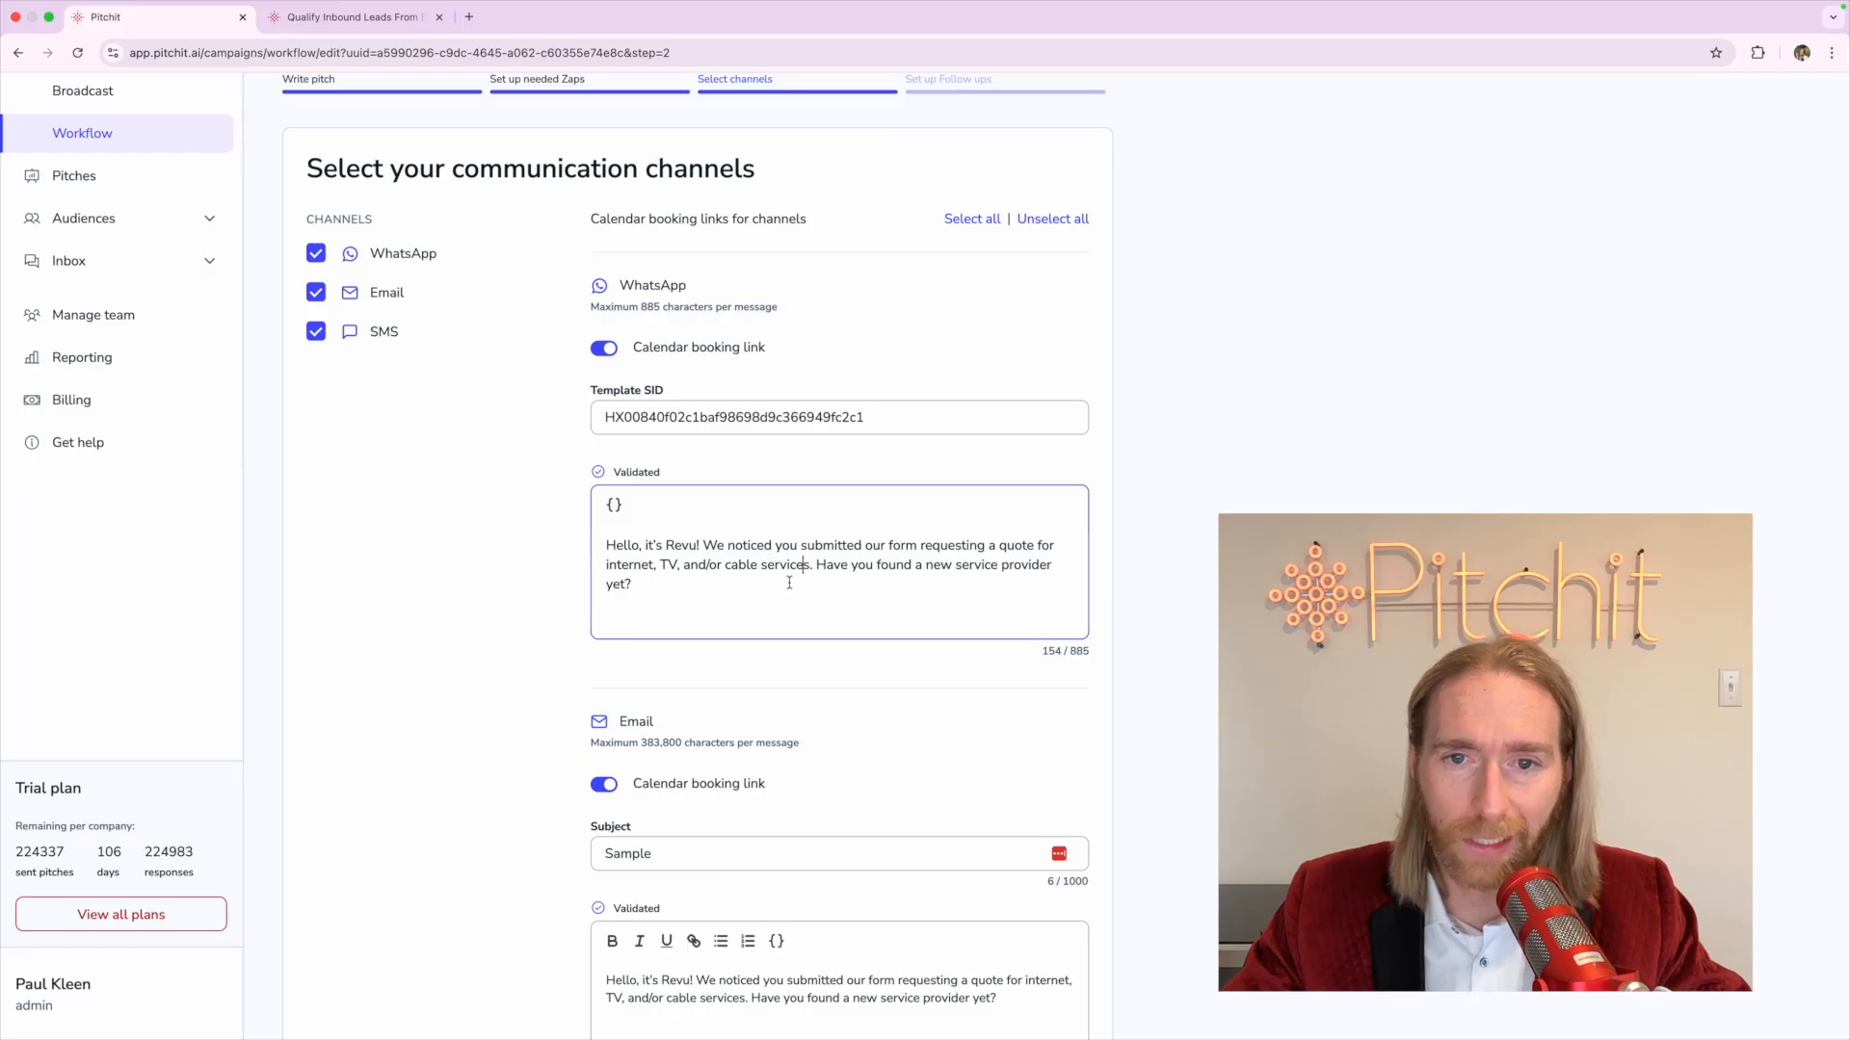
pyautogui.scroll(-6, 789, 583)
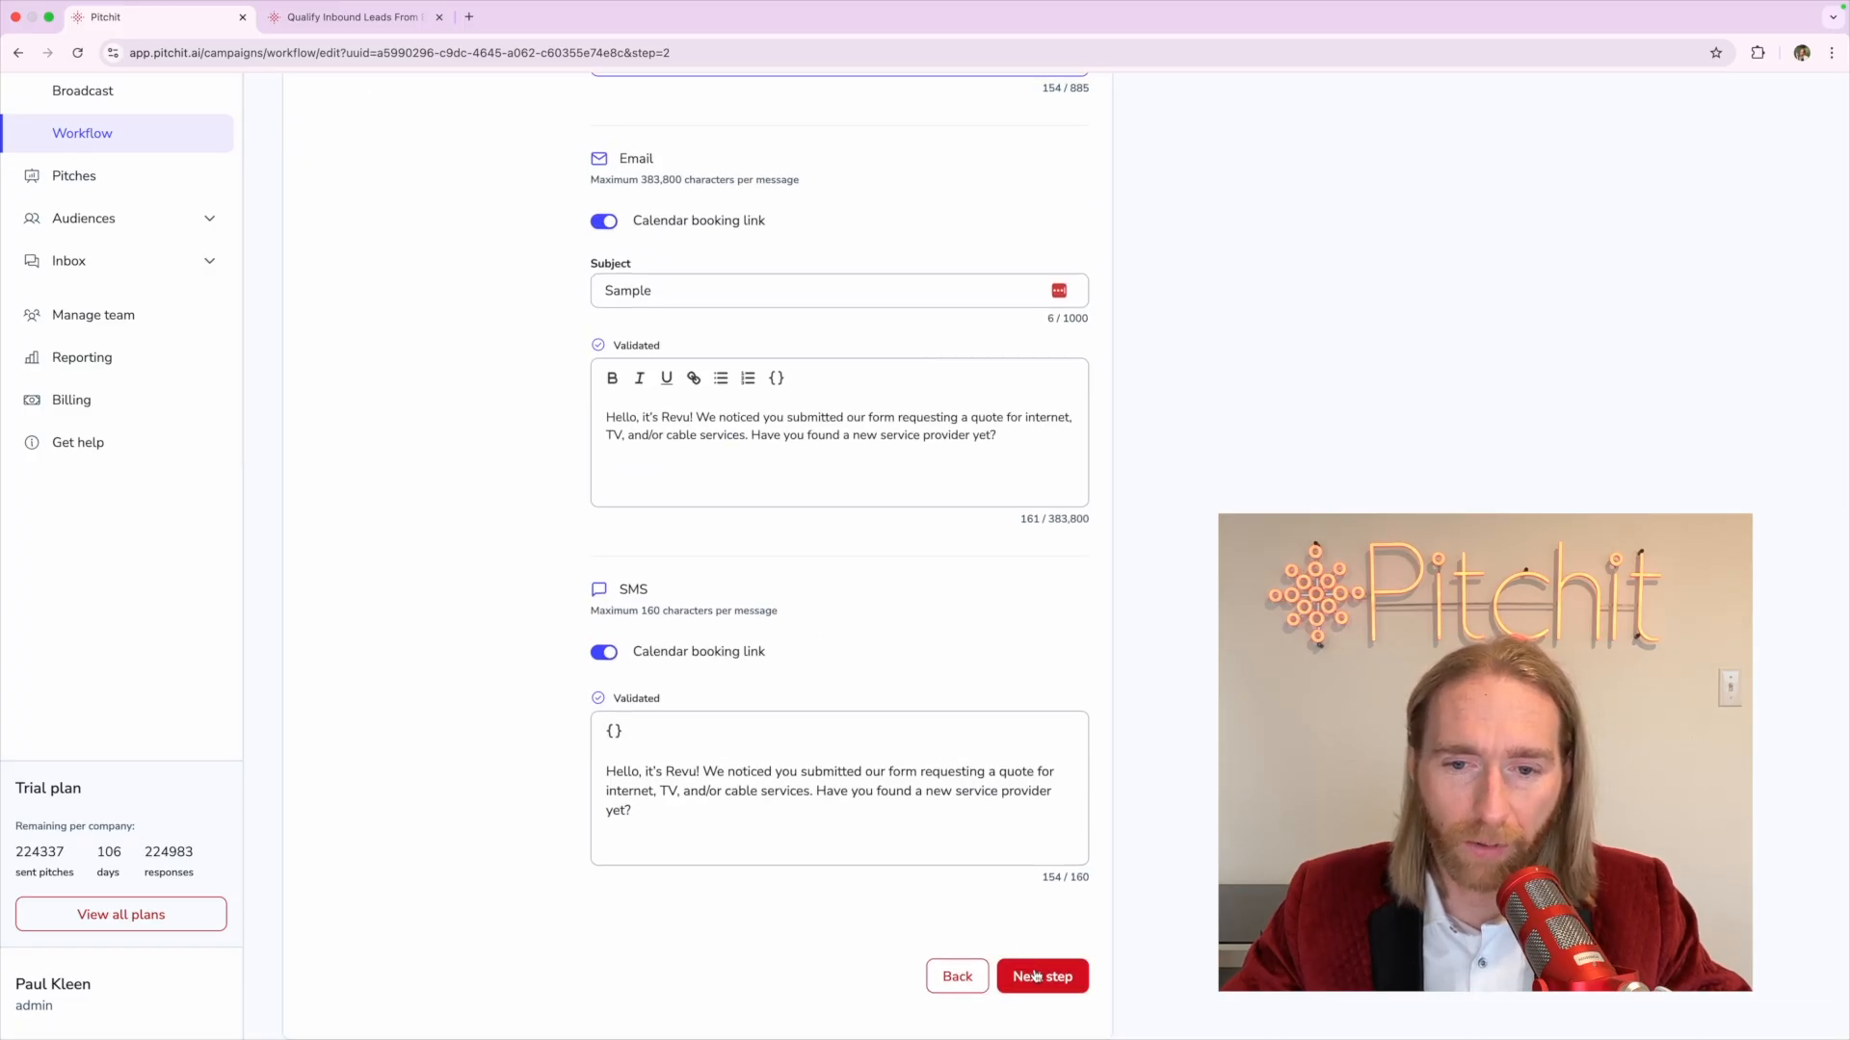
# Return to the follow-ups stage and reread the WhatsApp follow-up intro message
pyautogui.click(1038, 975)
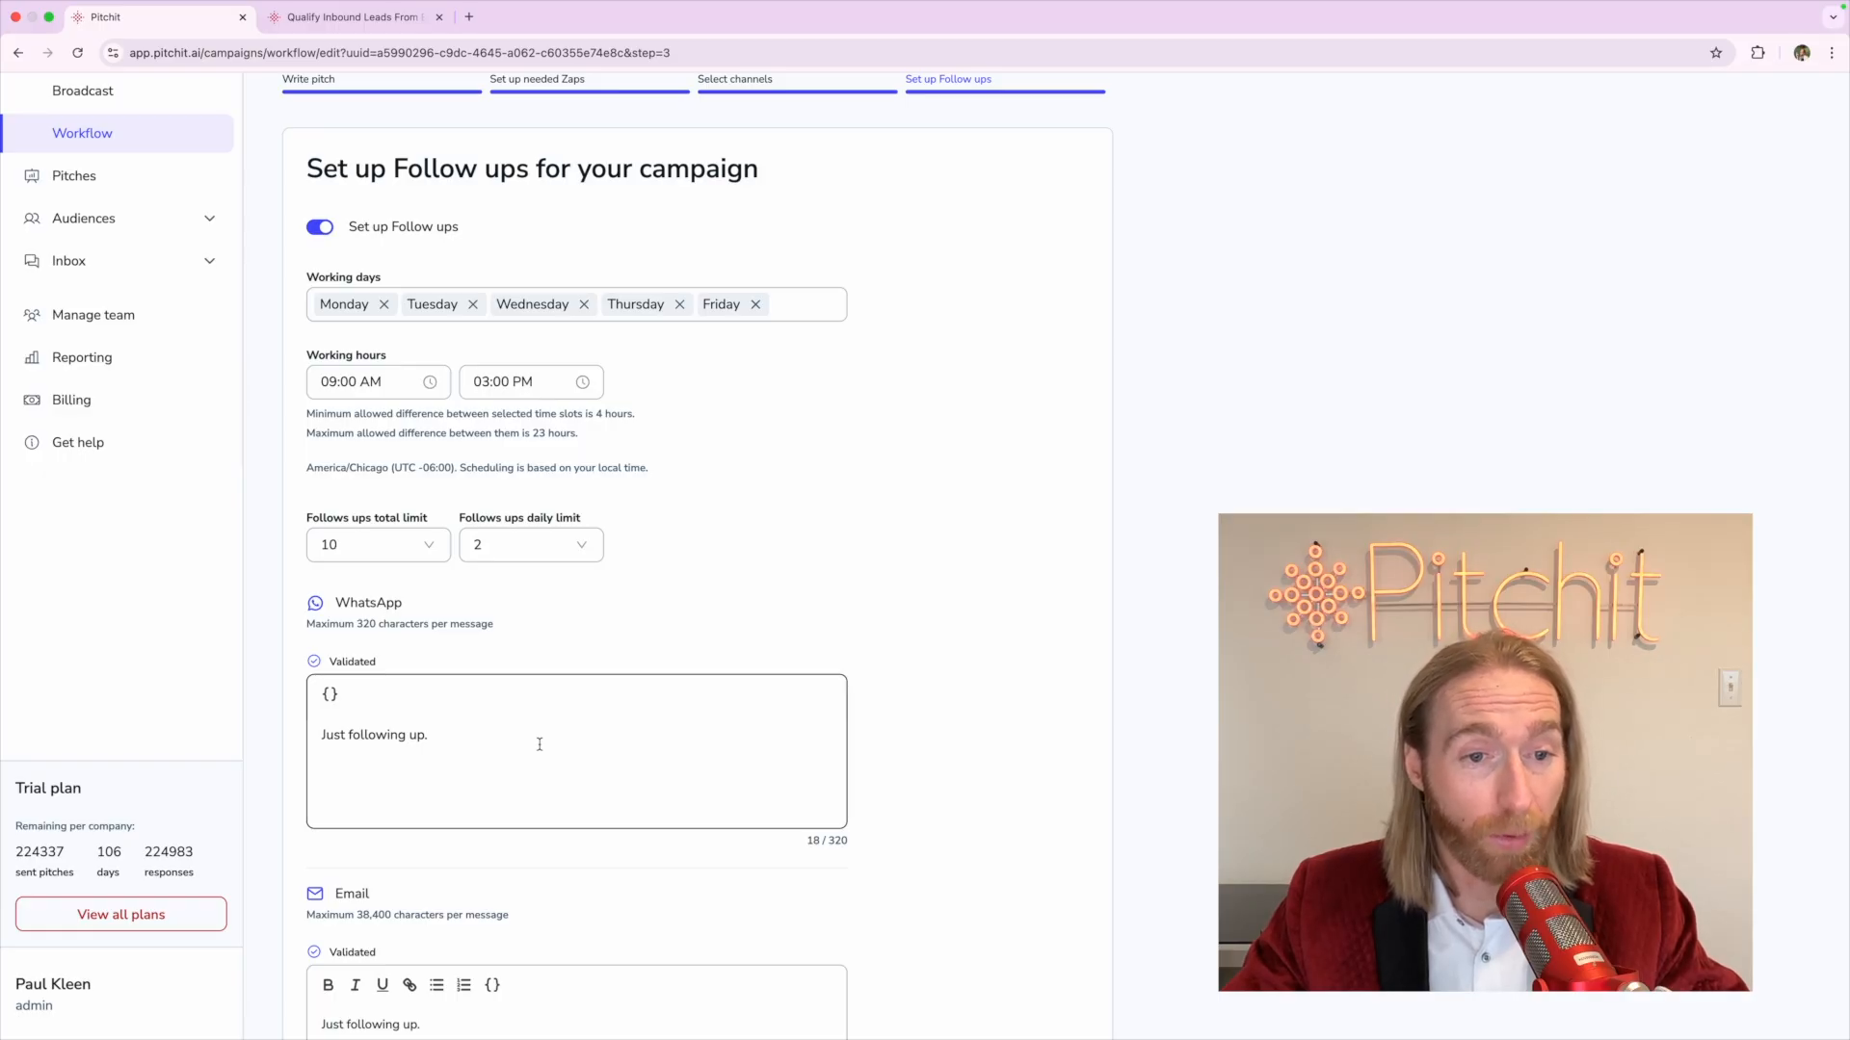
pyautogui.moveTo(500, 741); pyautogui.dragTo(318, 734)
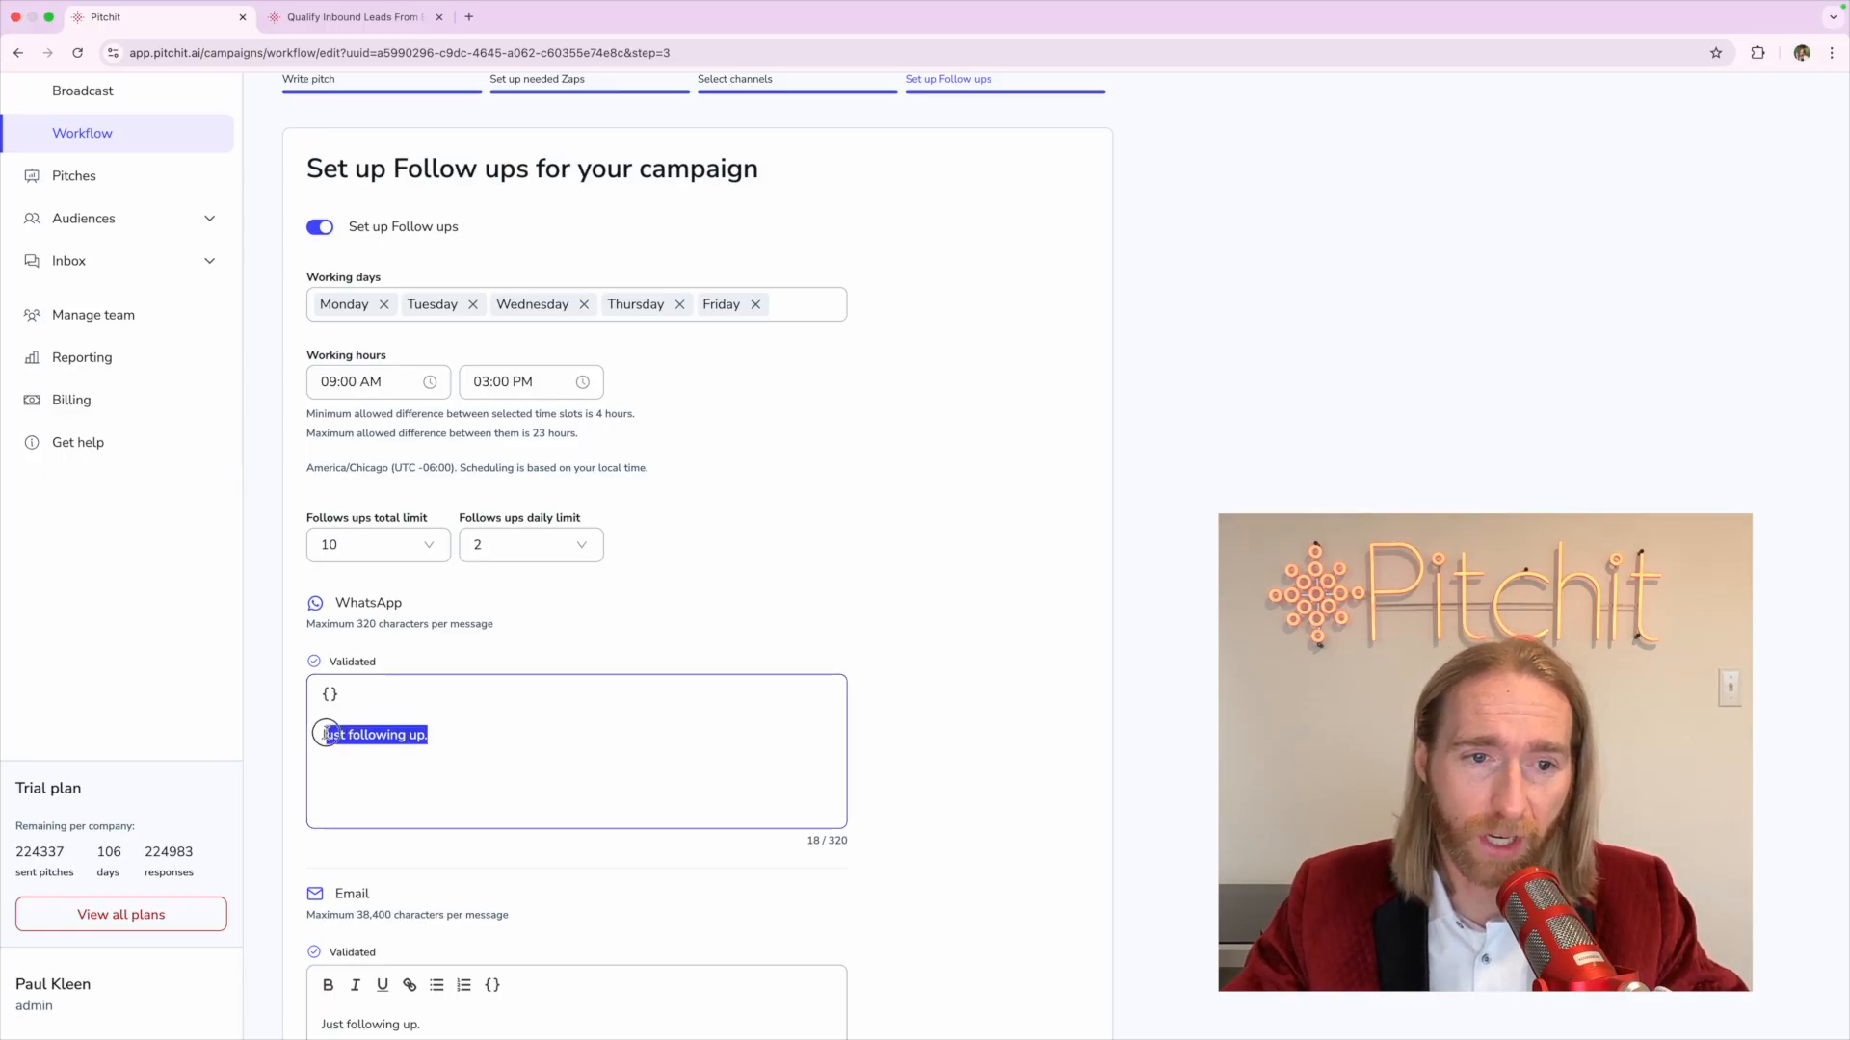
pyautogui.click(379, 767)
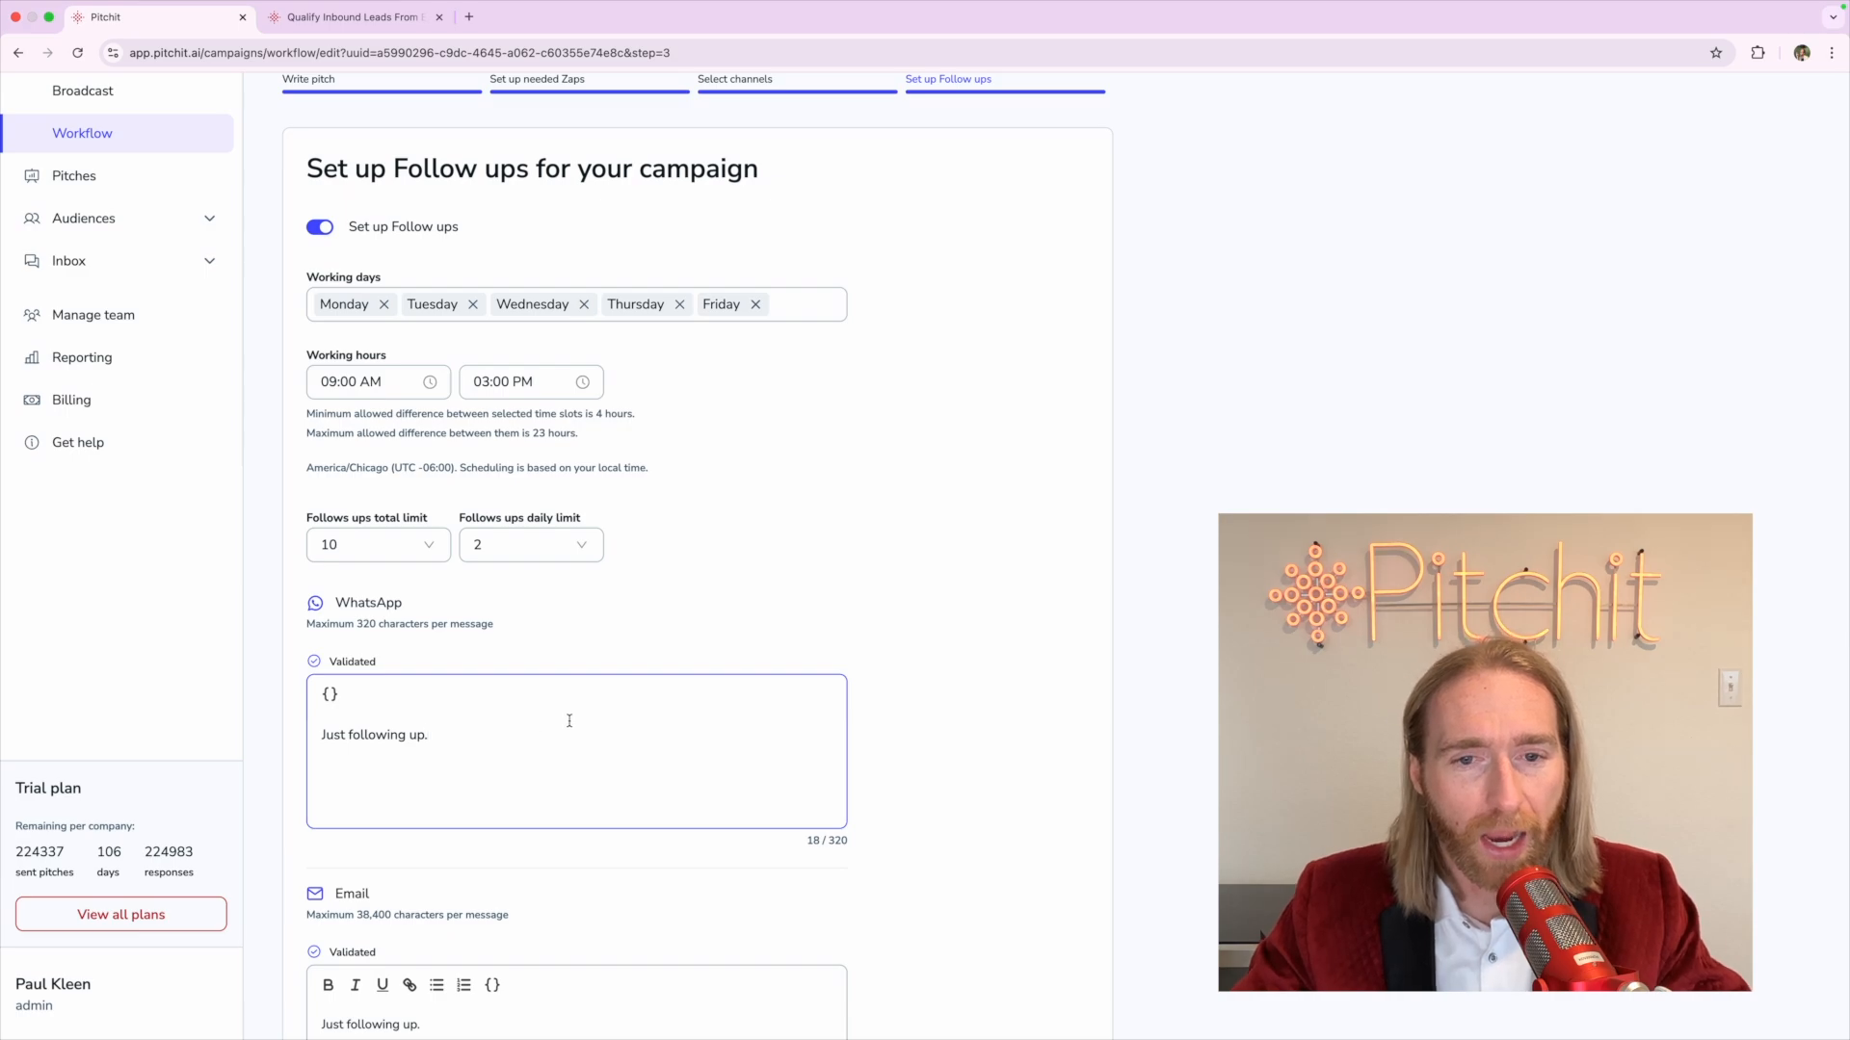
pyautogui.click(922, 763)
pyautogui.click(718, 764)
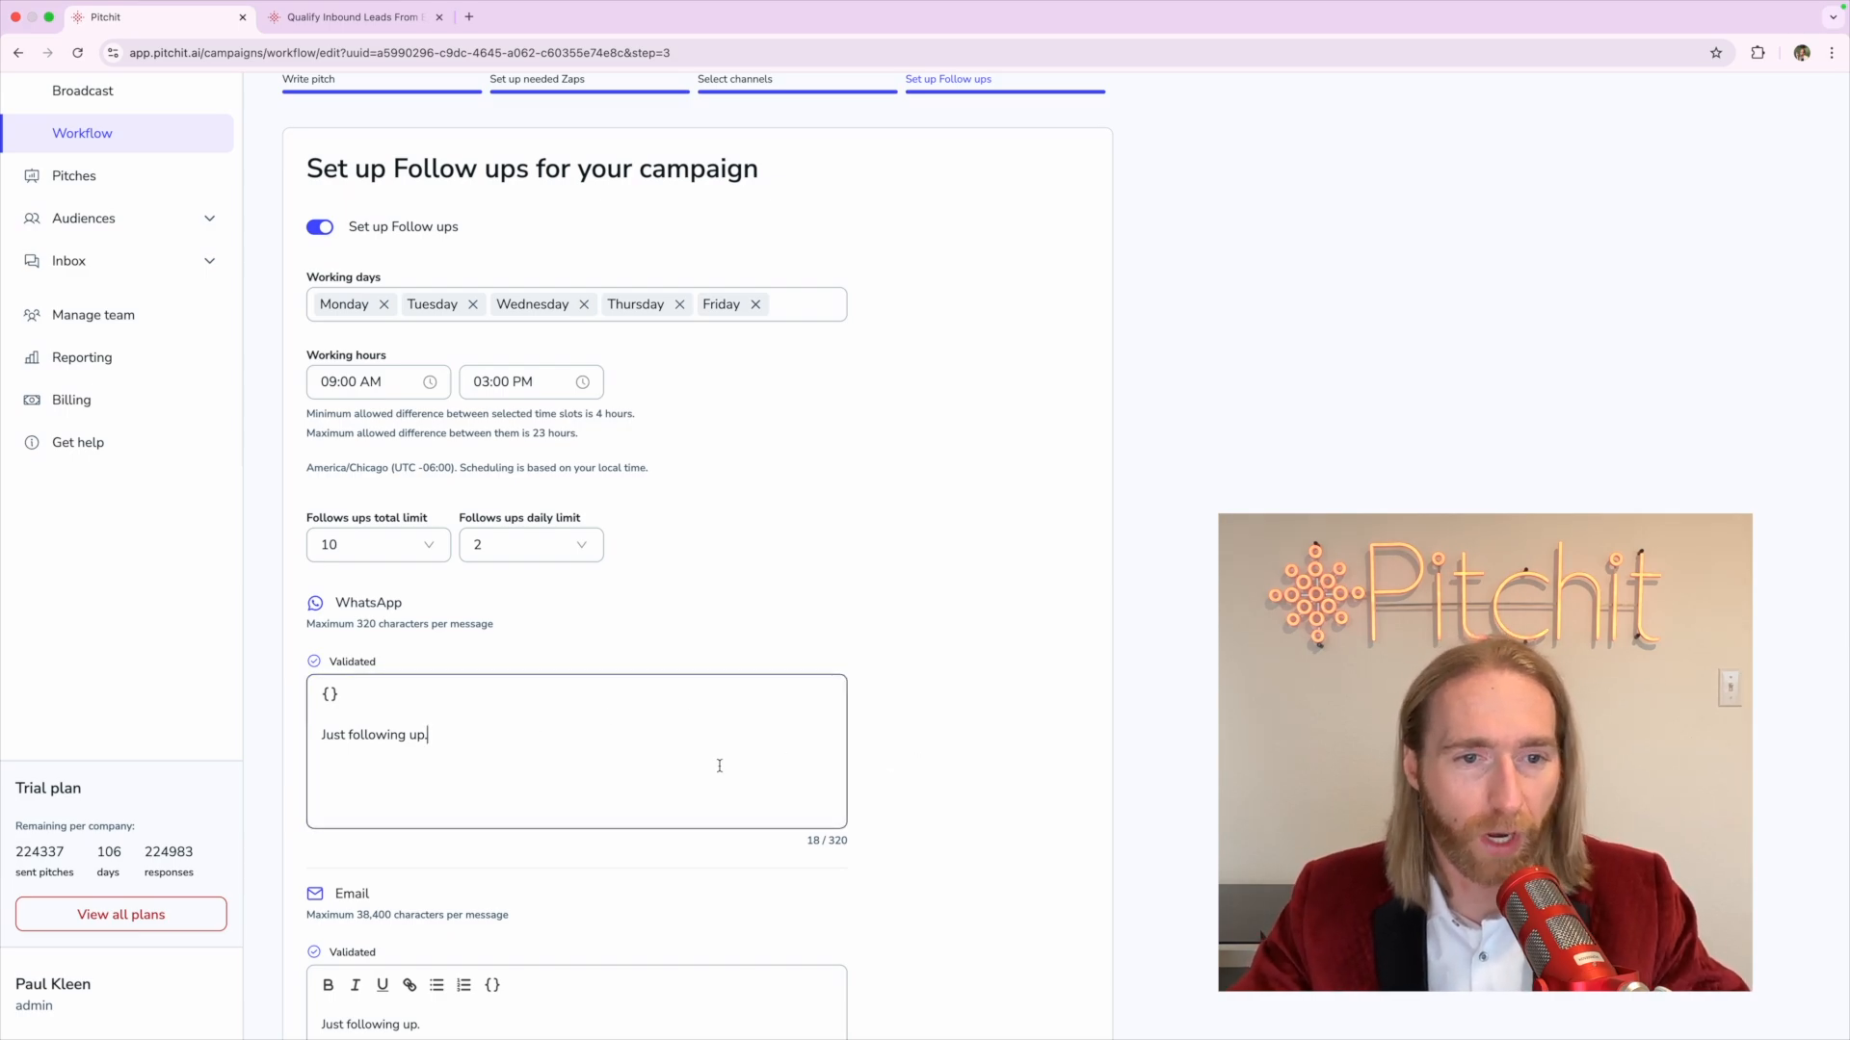
pyautogui.scroll(-1, 719, 764)
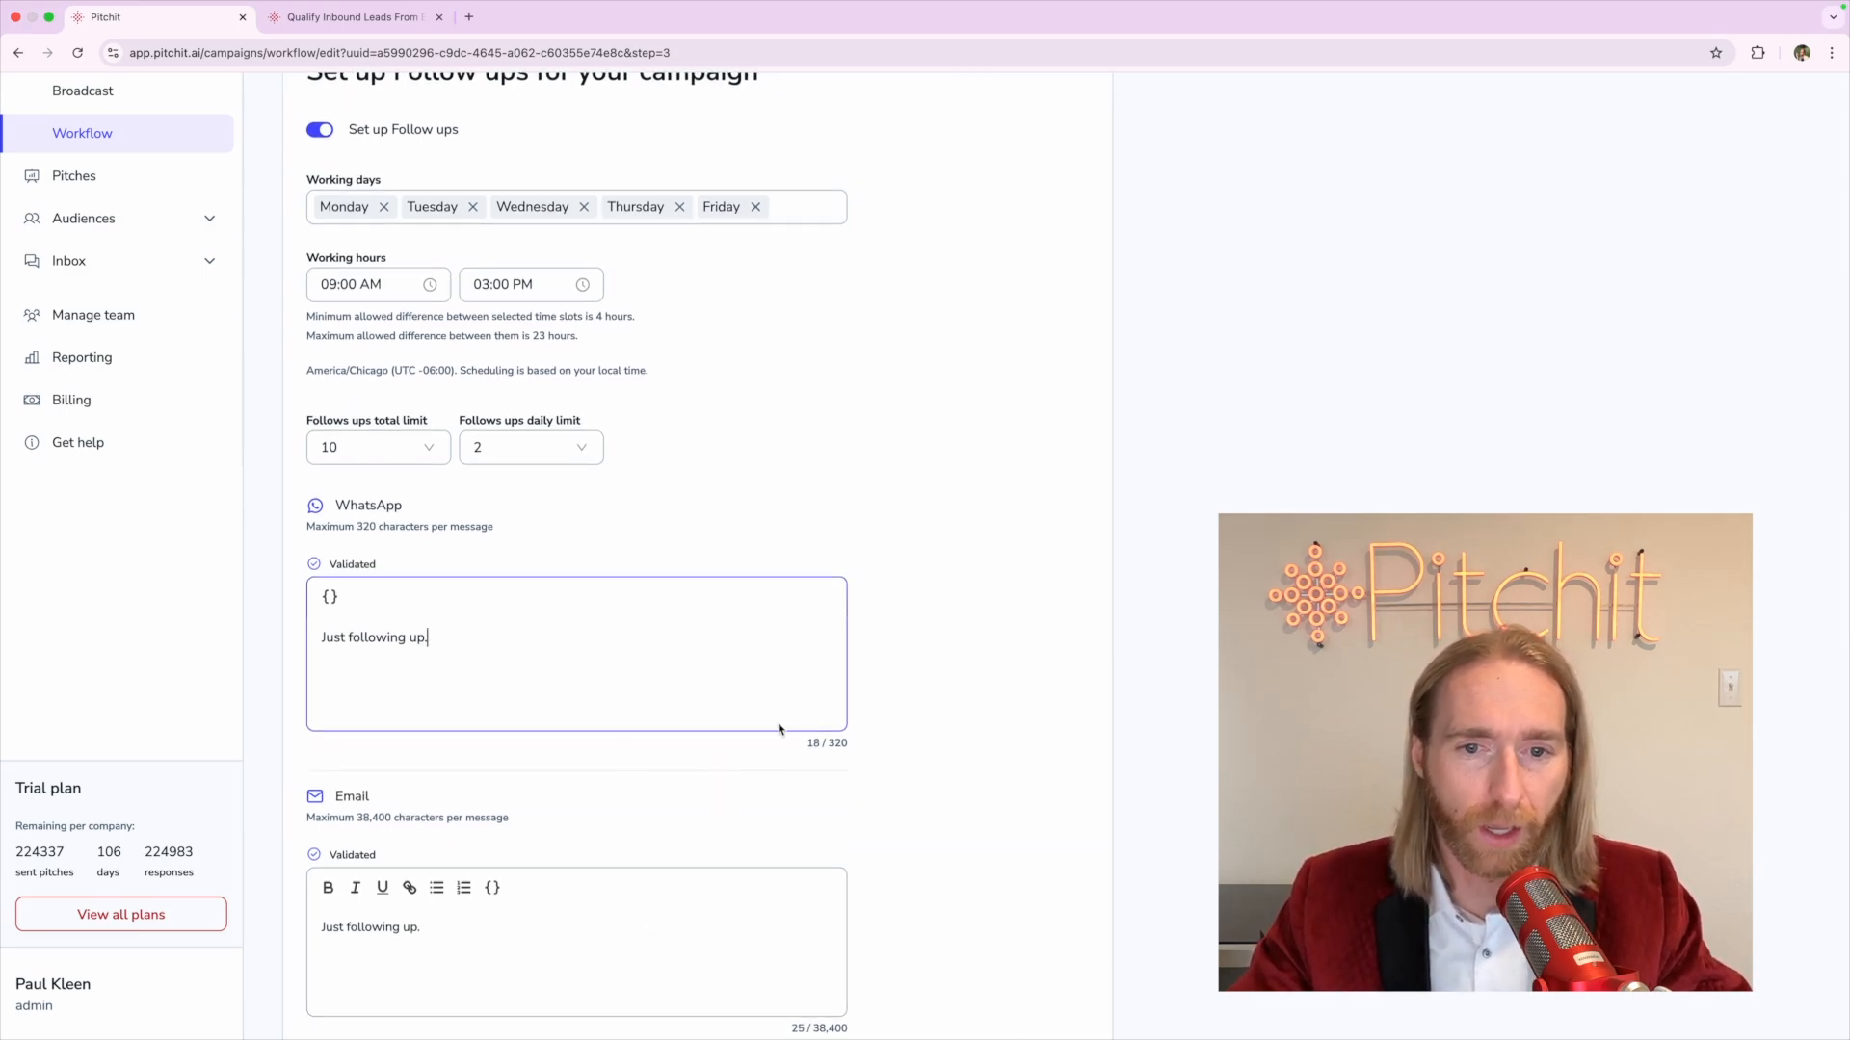
# Compare the maximum character limits of the WhatsApp, Email and SMS follow-up messages
pyautogui.doubleClick(837, 743)
pyautogui.scroll(-3, 838, 743)
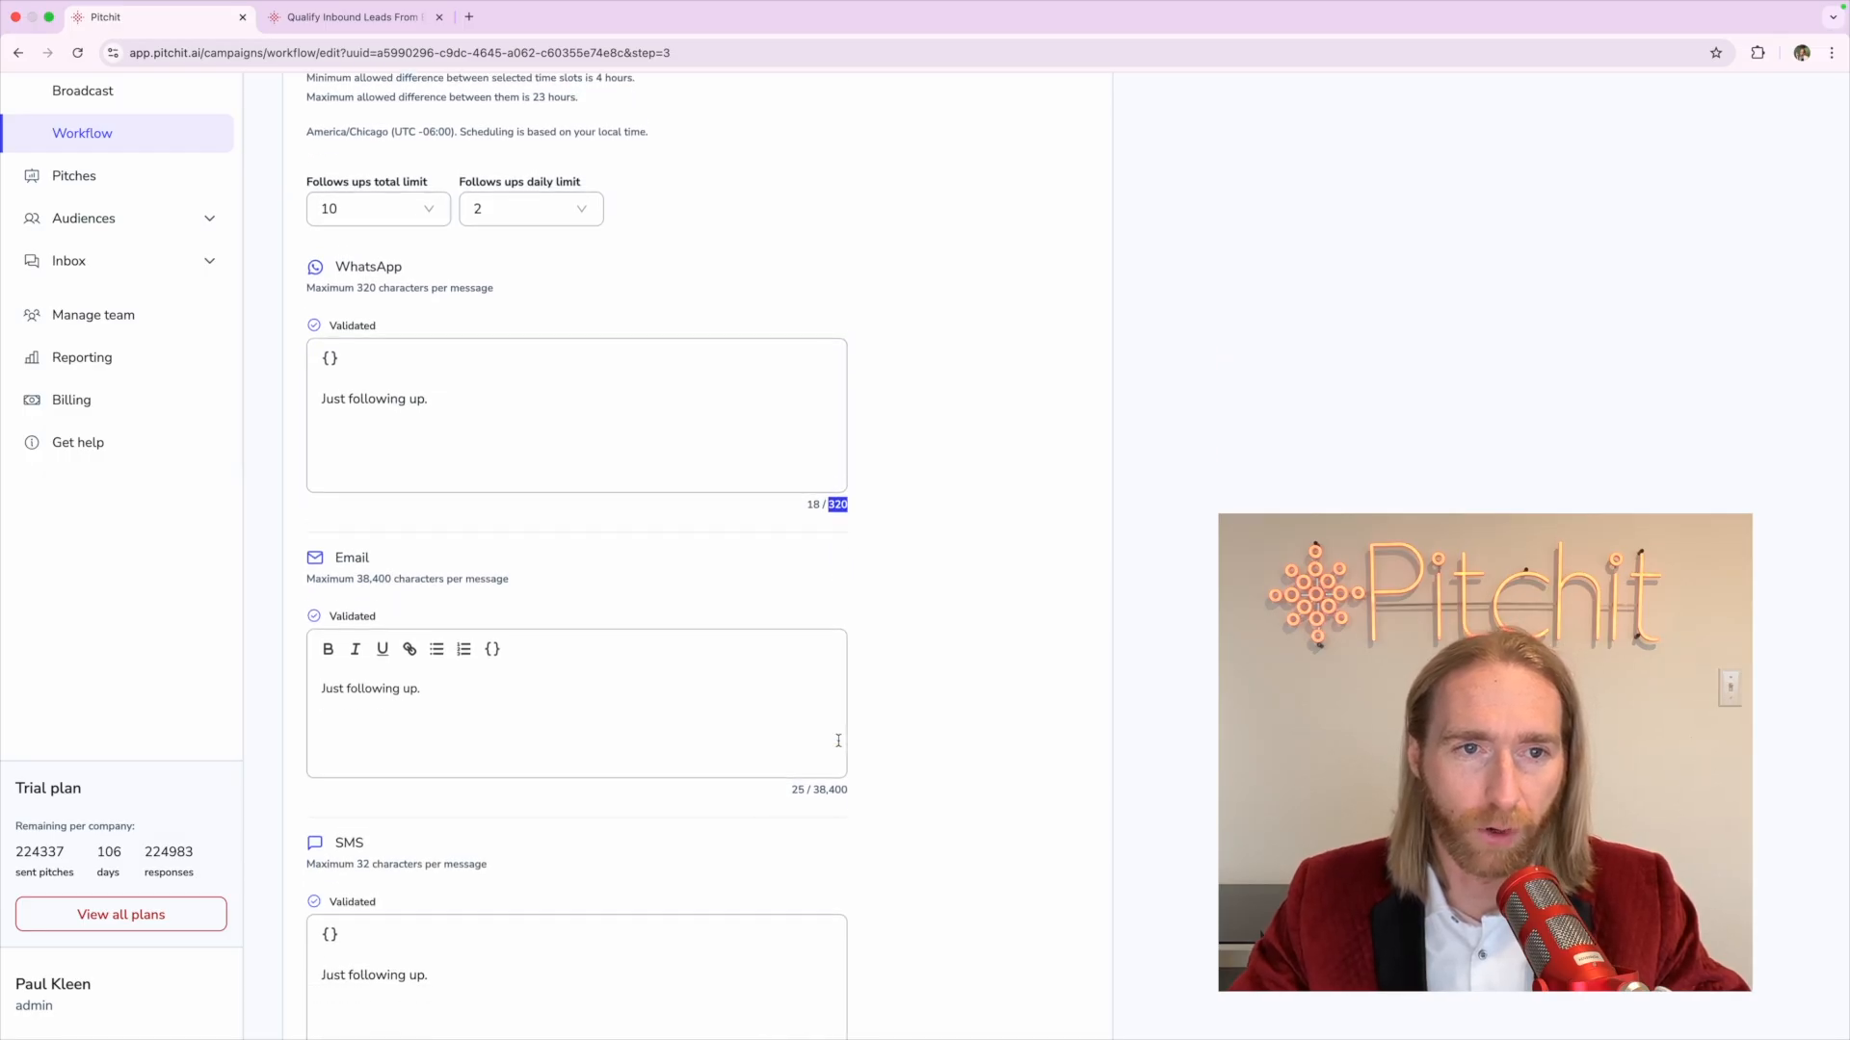
pyautogui.moveTo(820, 764); pyautogui.dragTo(892, 768)
pyautogui.scroll(-2, 887, 764)
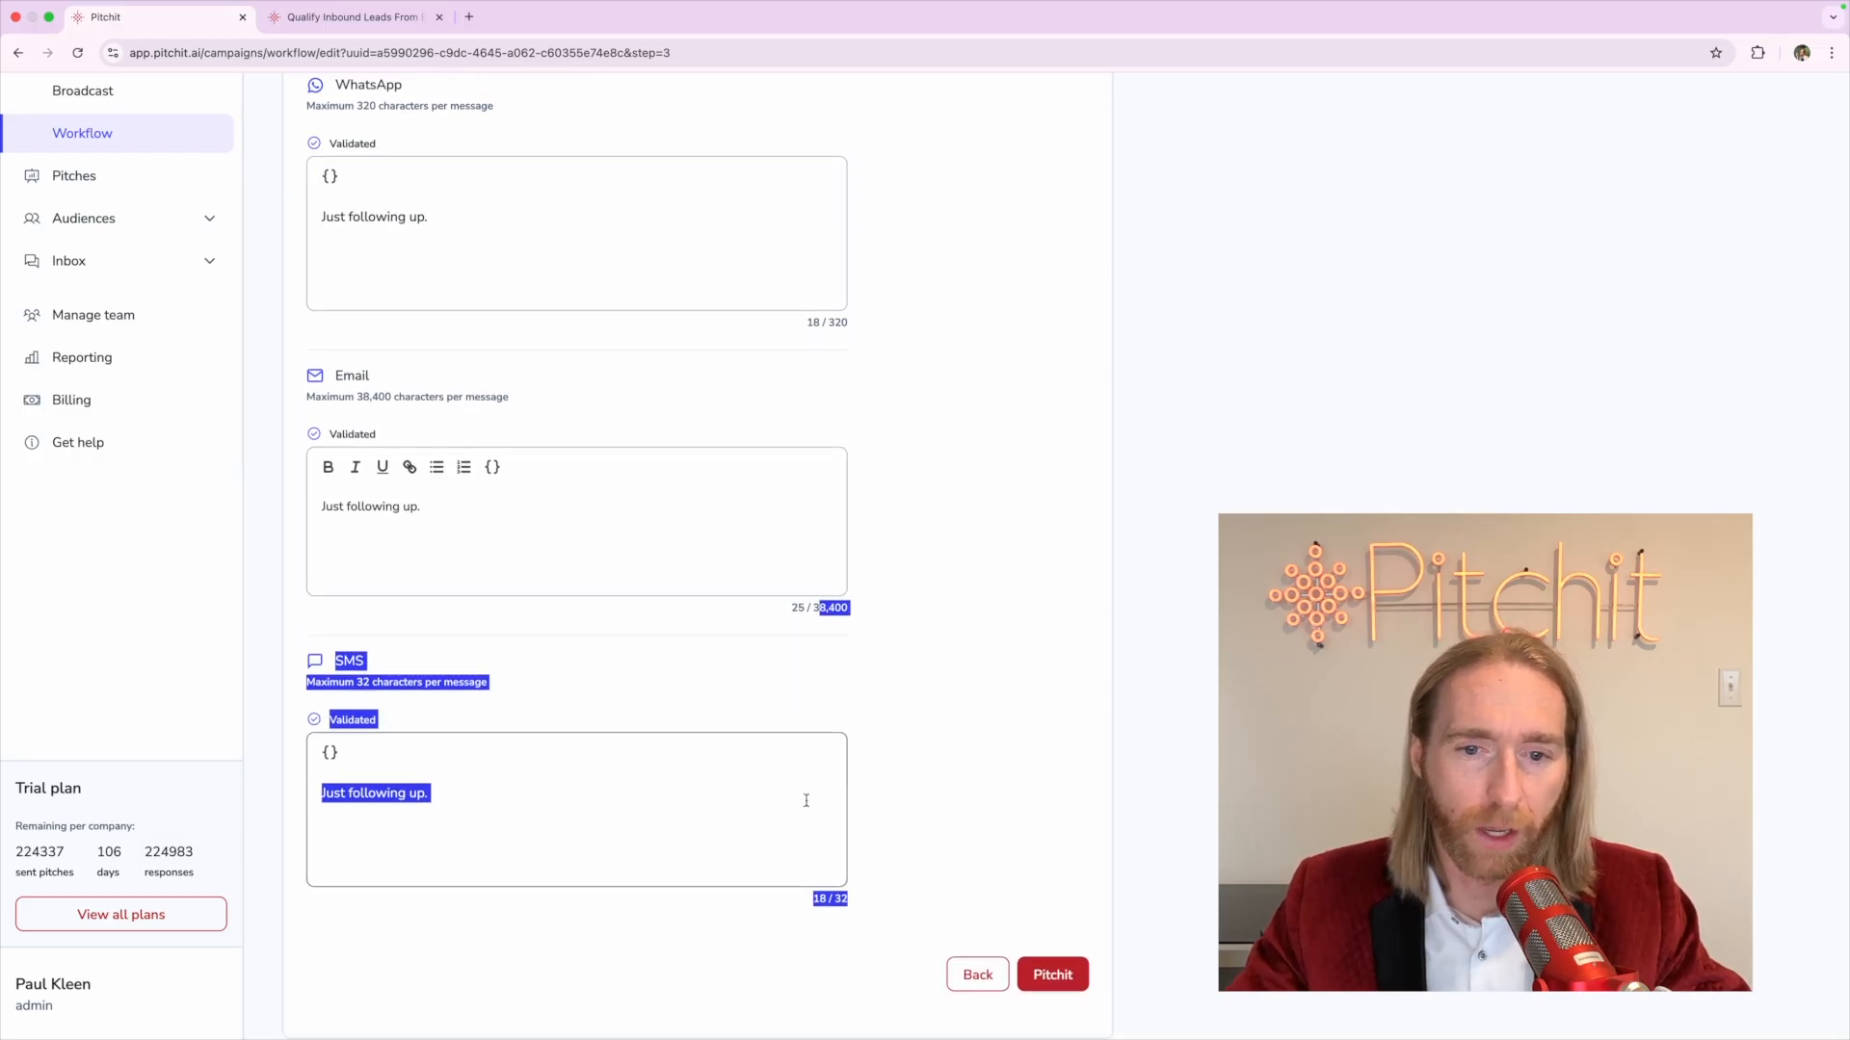
pyautogui.doubleClick(841, 900)
pyautogui.click(755, 927)
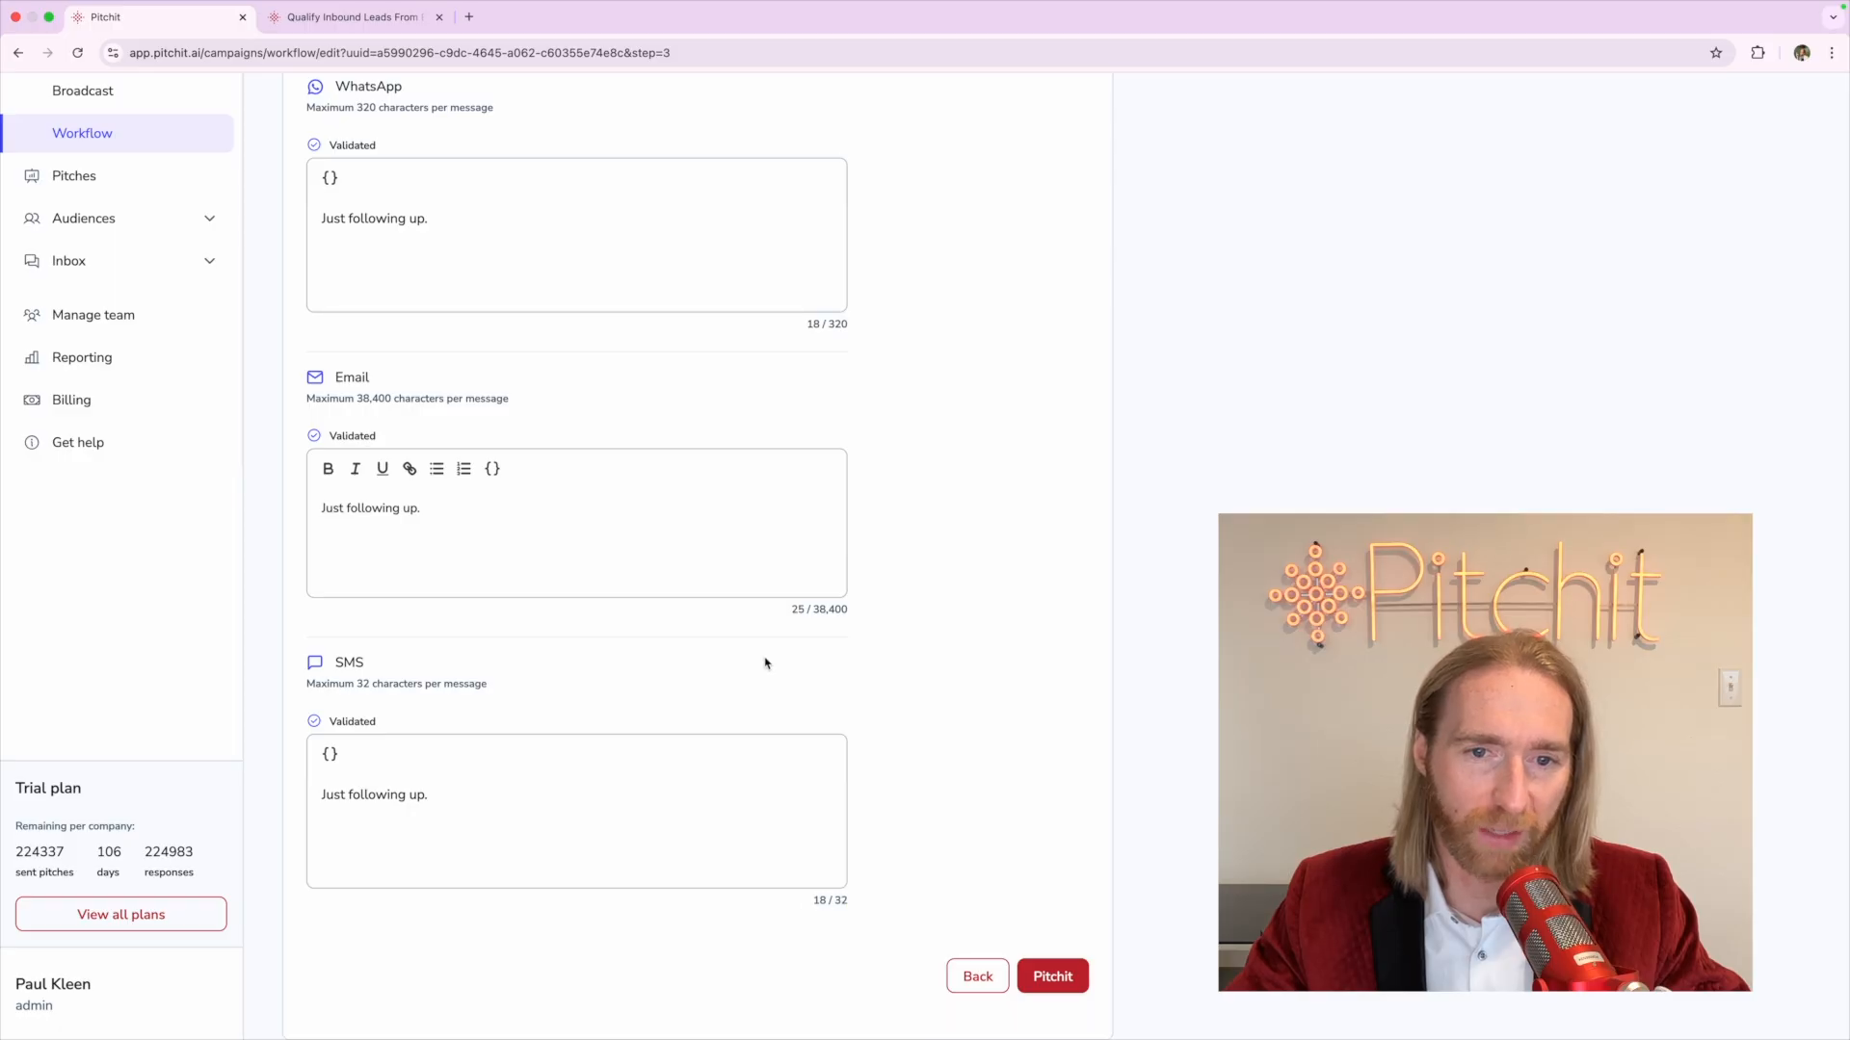
# Review the follow-up working days, hours and limits, and reread the Email follow-up intro text
pyautogui.click(536, 566)
pyautogui.scroll(2, 536, 563)
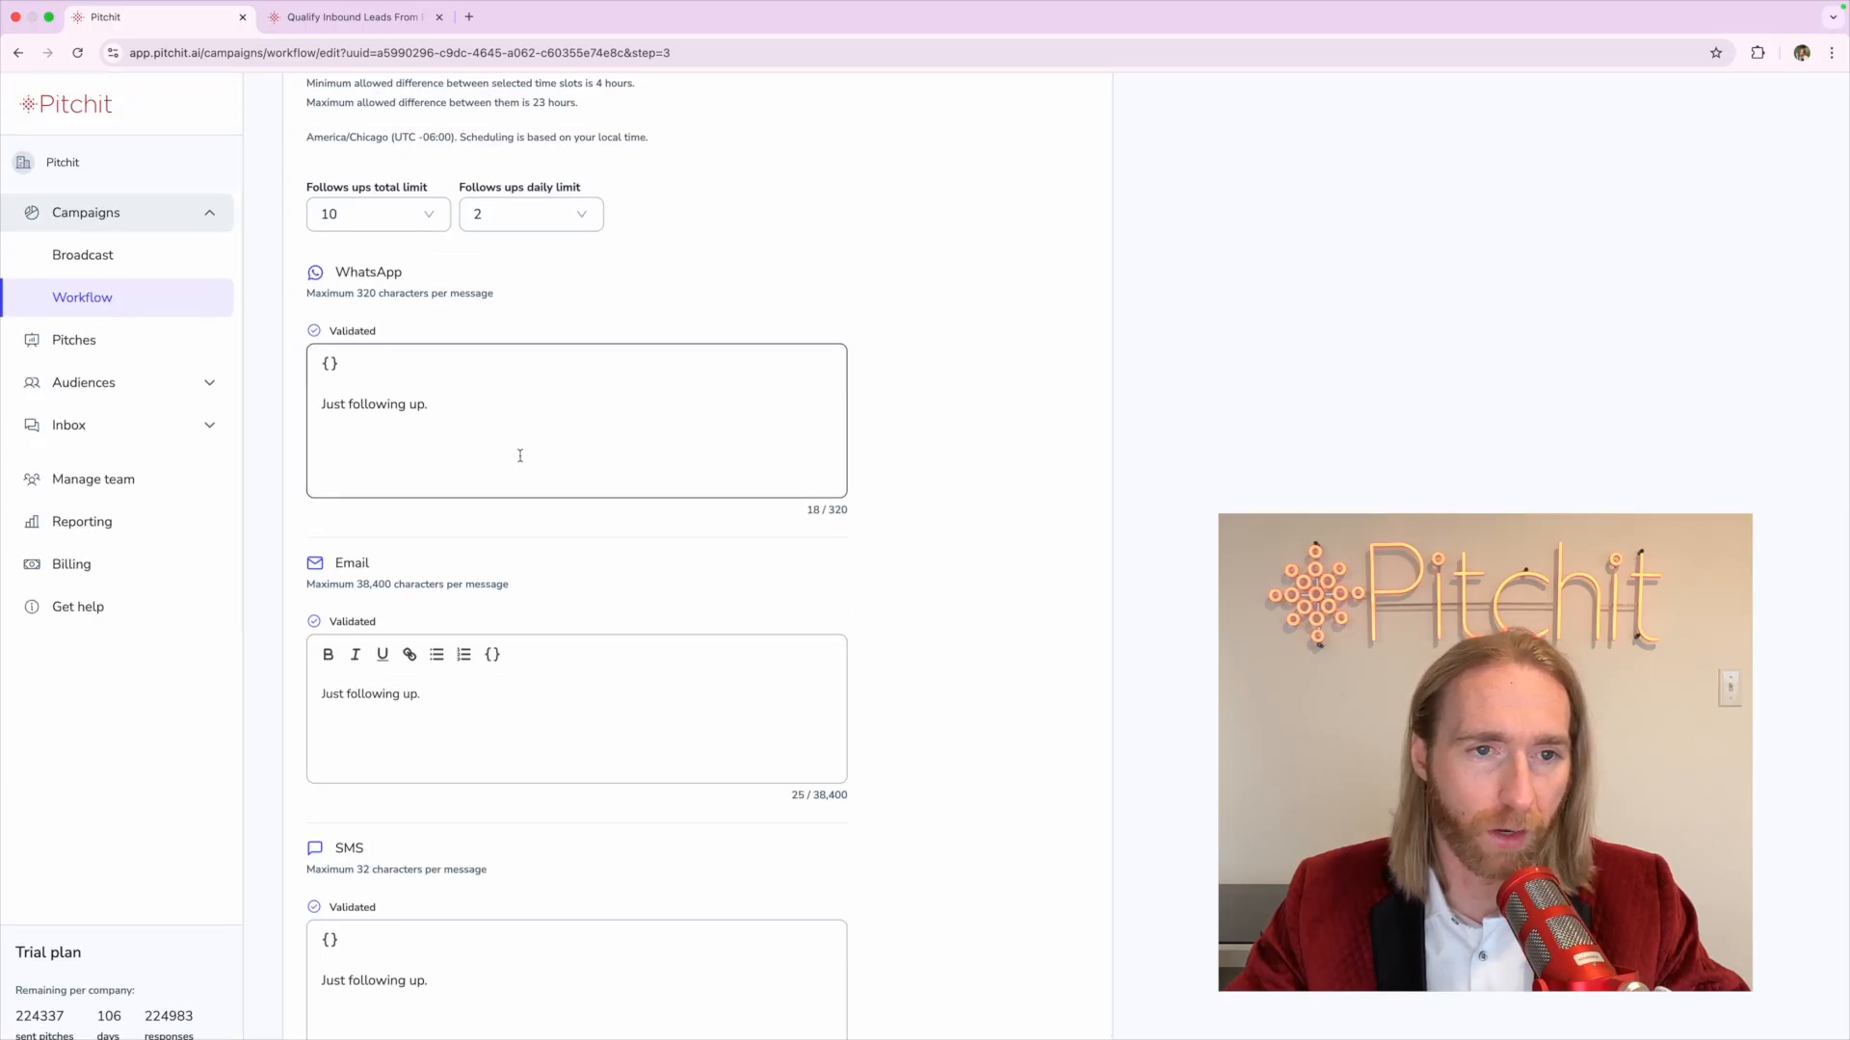
pyautogui.scroll(-2, 520, 455)
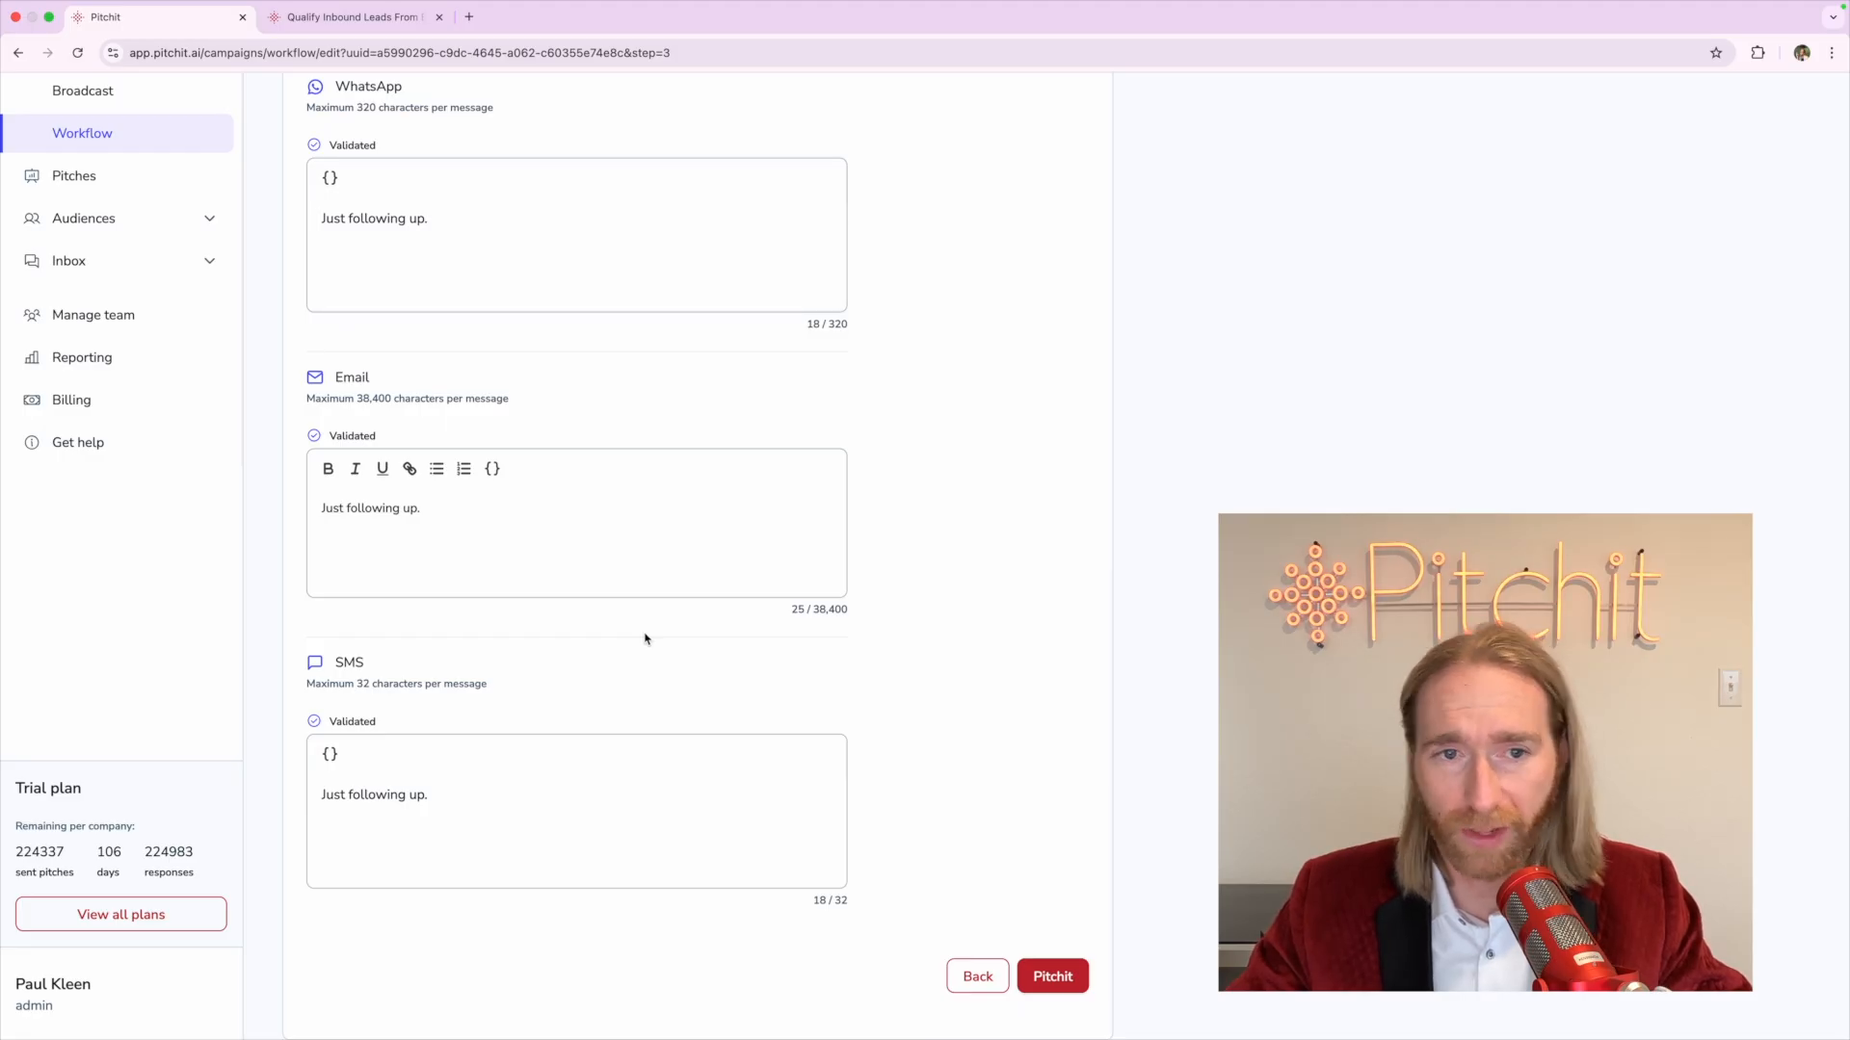
pyautogui.scroll(1, 918, 646)
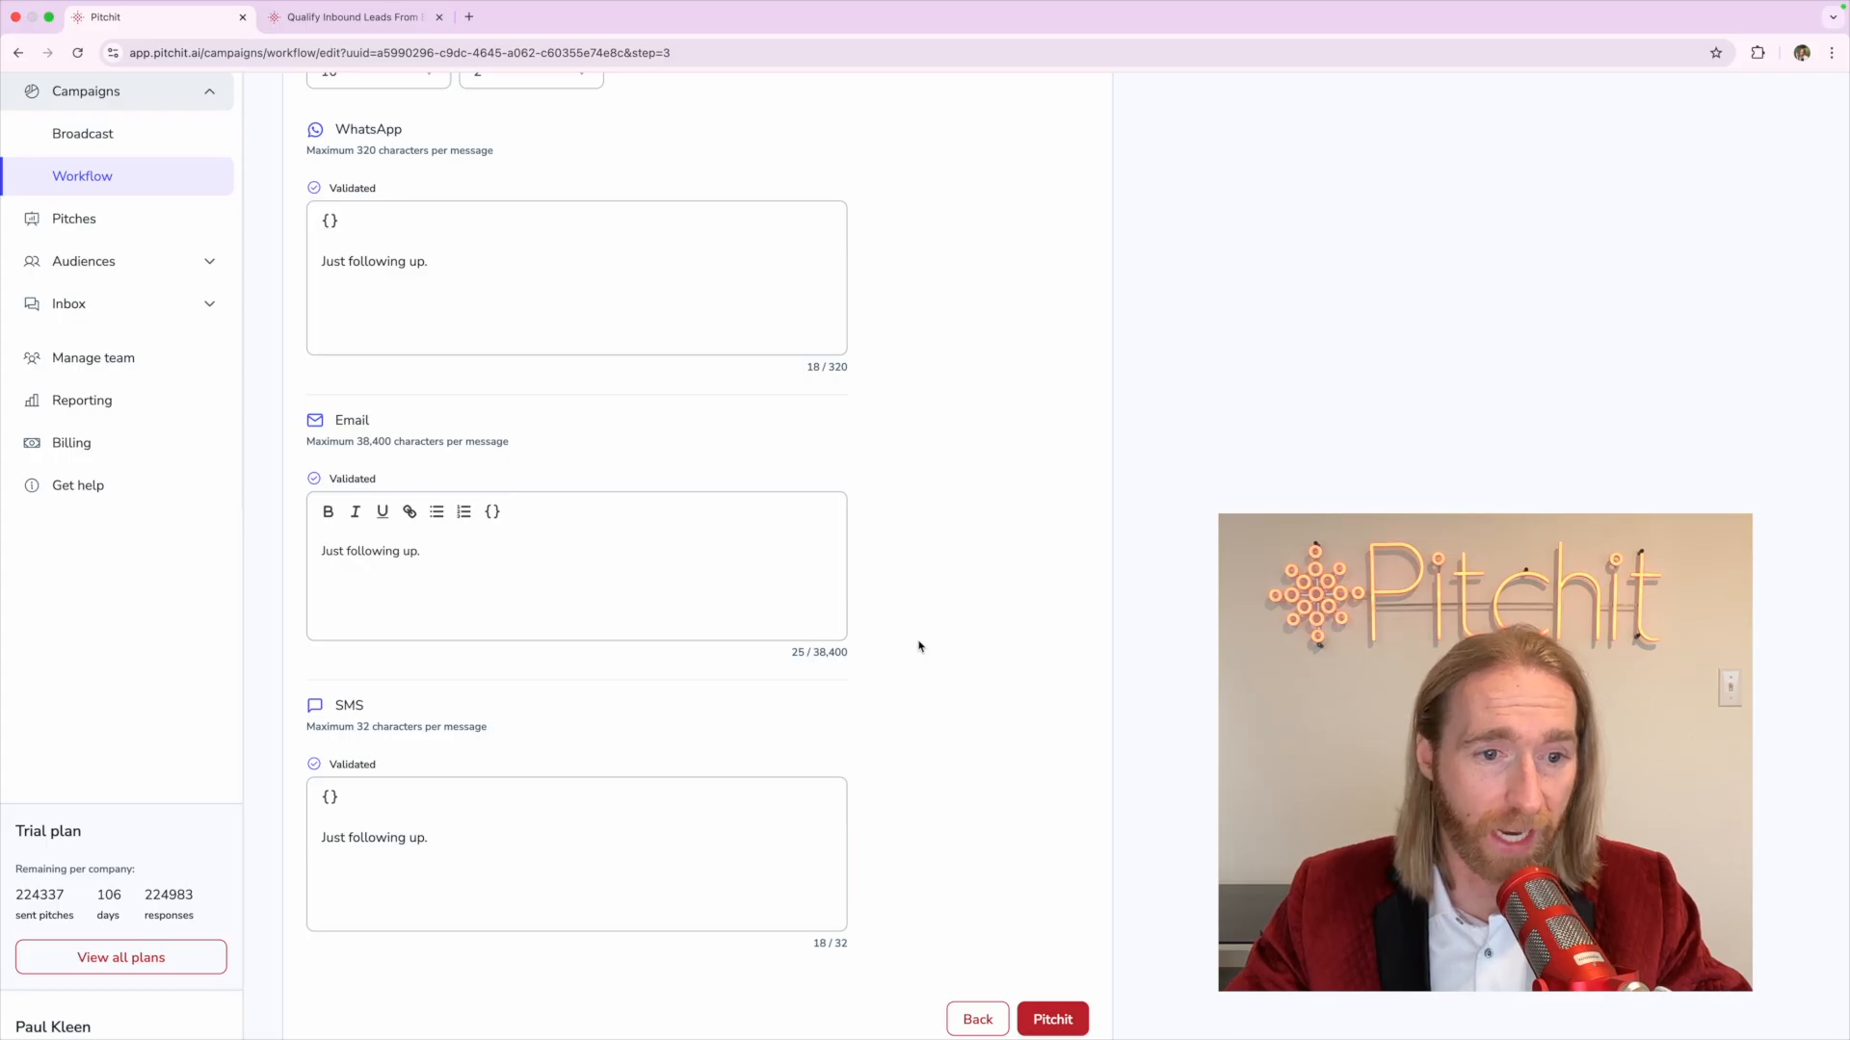
pyautogui.scroll(6, 918, 646)
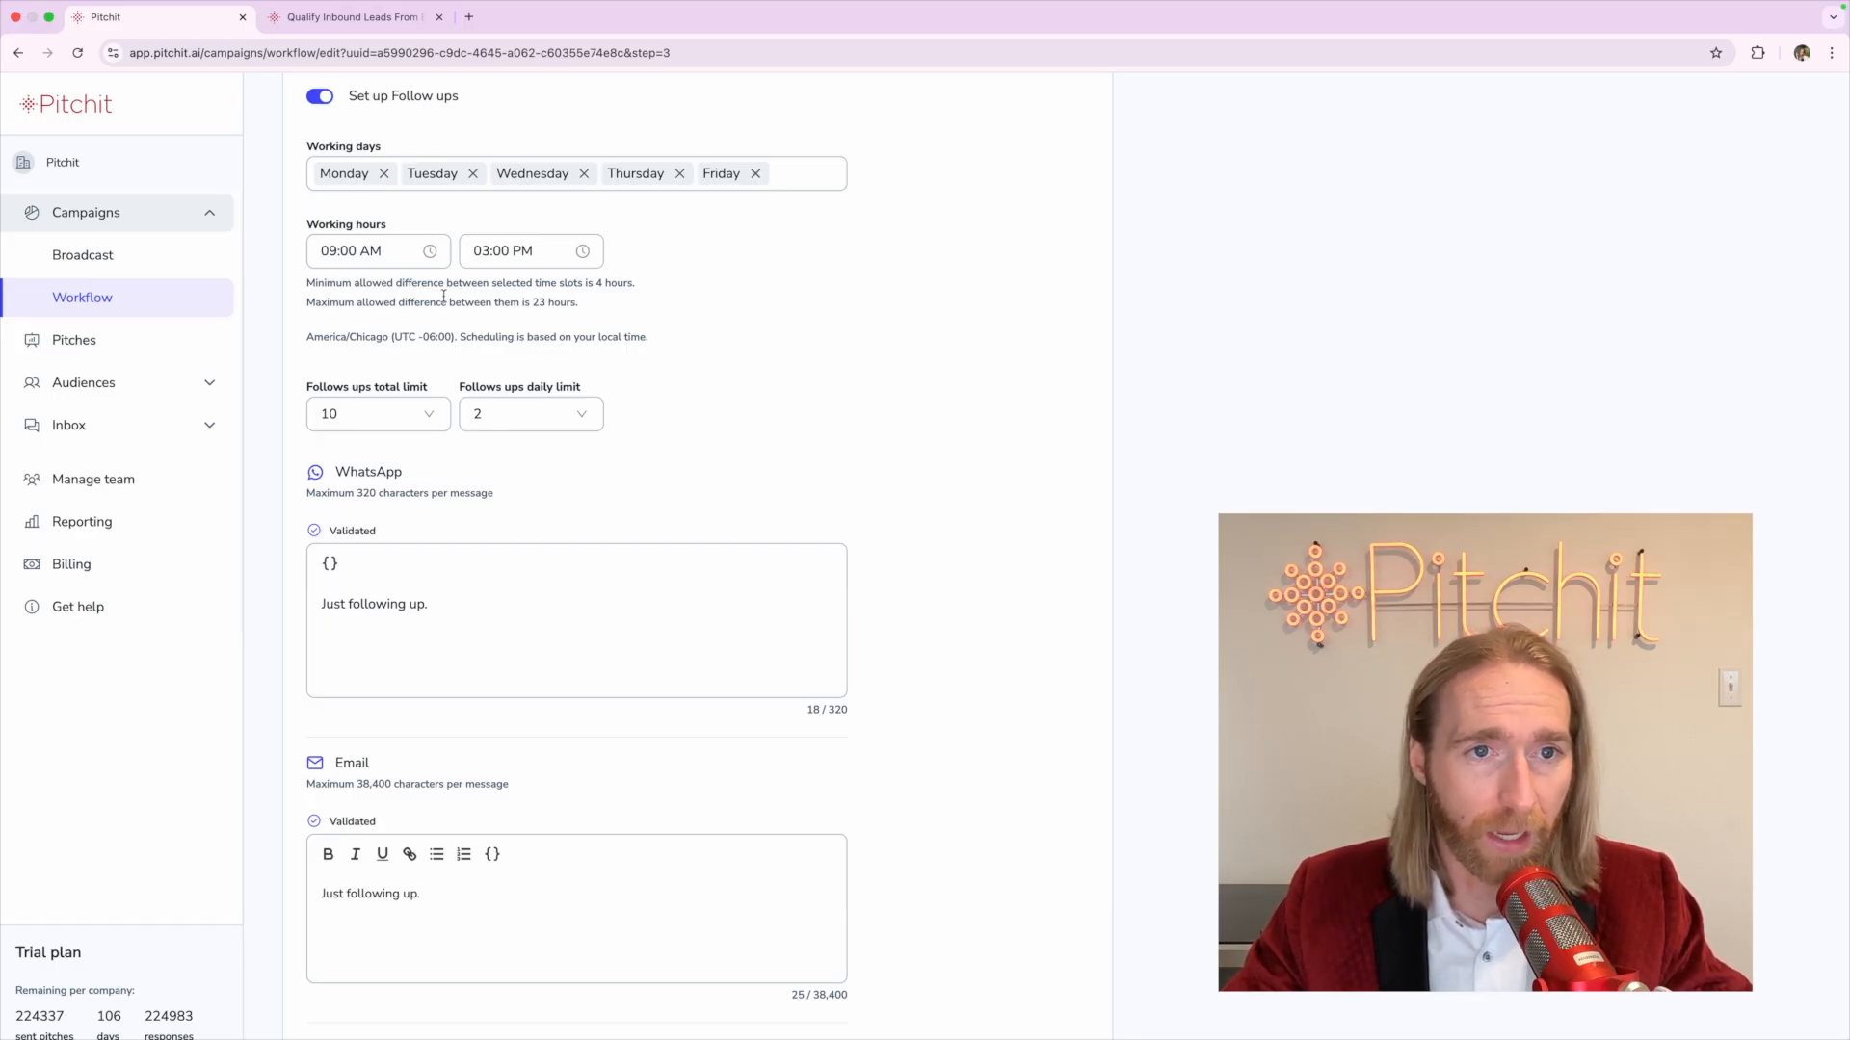
pyautogui.scroll(-3, 425, 562)
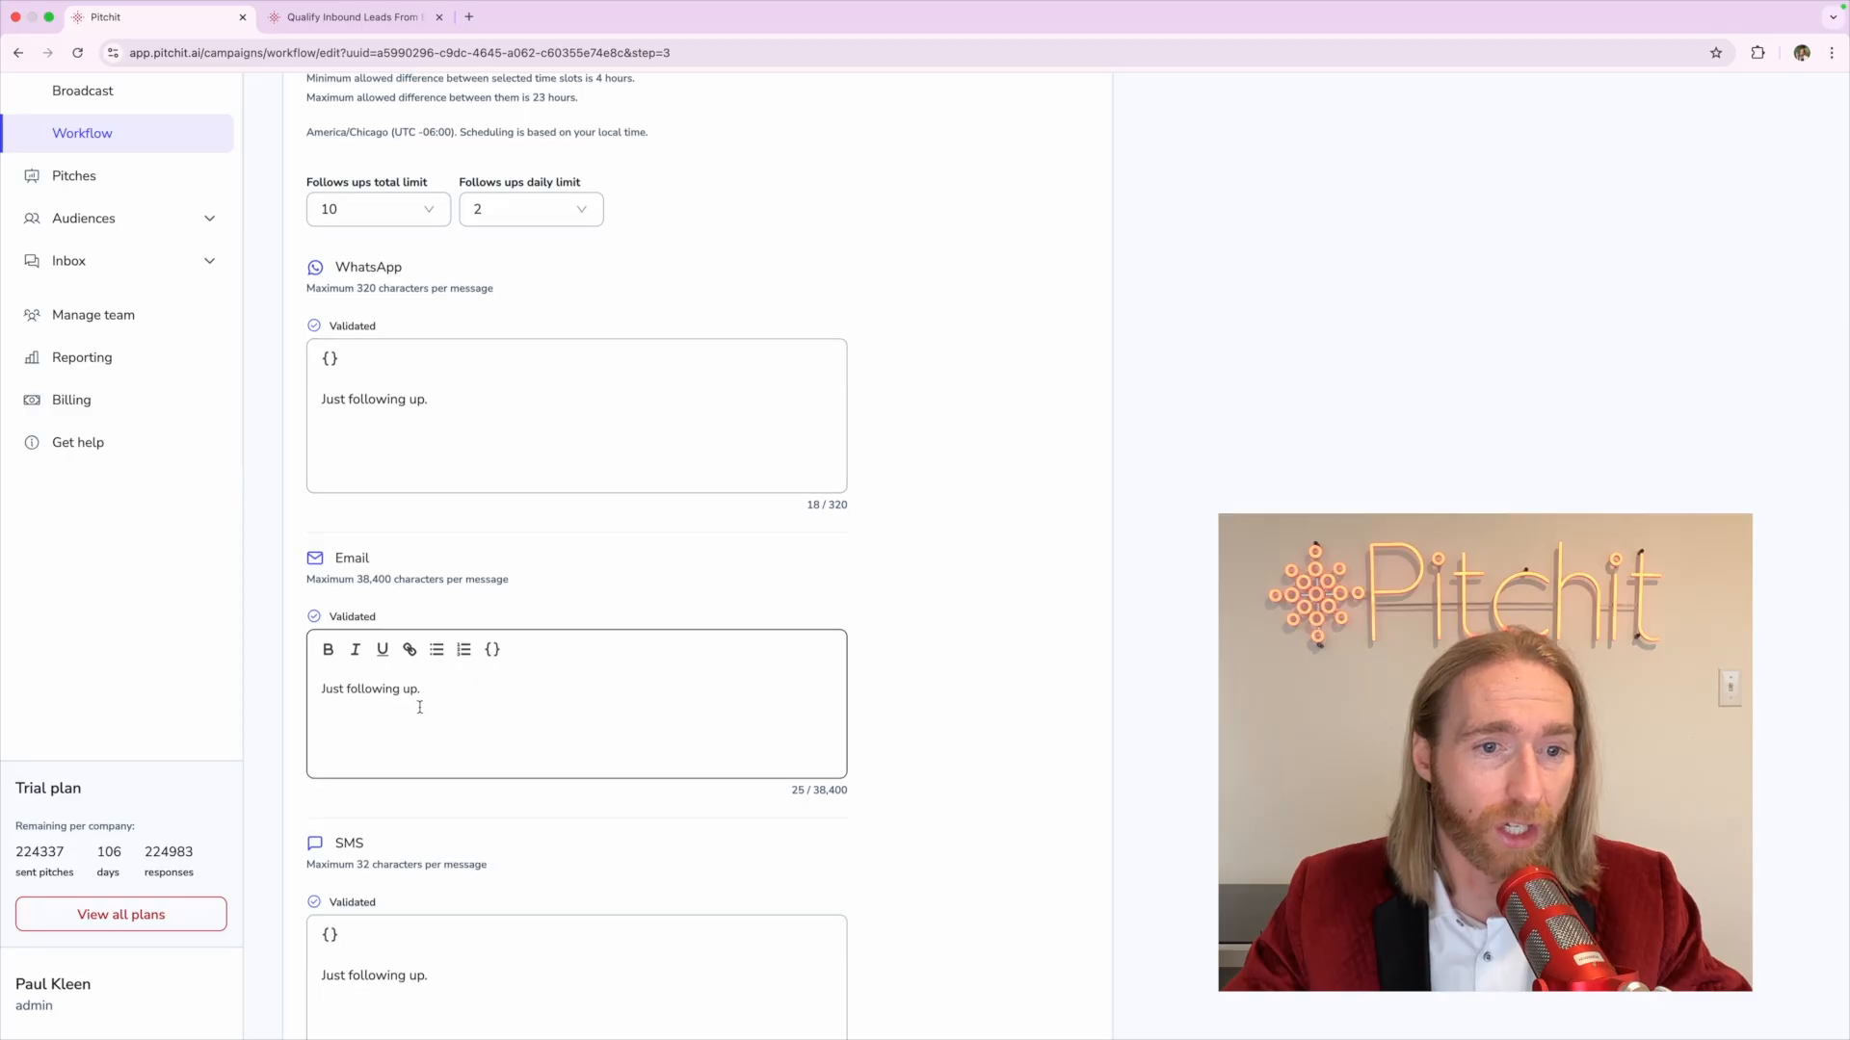
pyautogui.moveTo(429, 692); pyautogui.dragTo(289, 690)
pyautogui.click(467, 693)
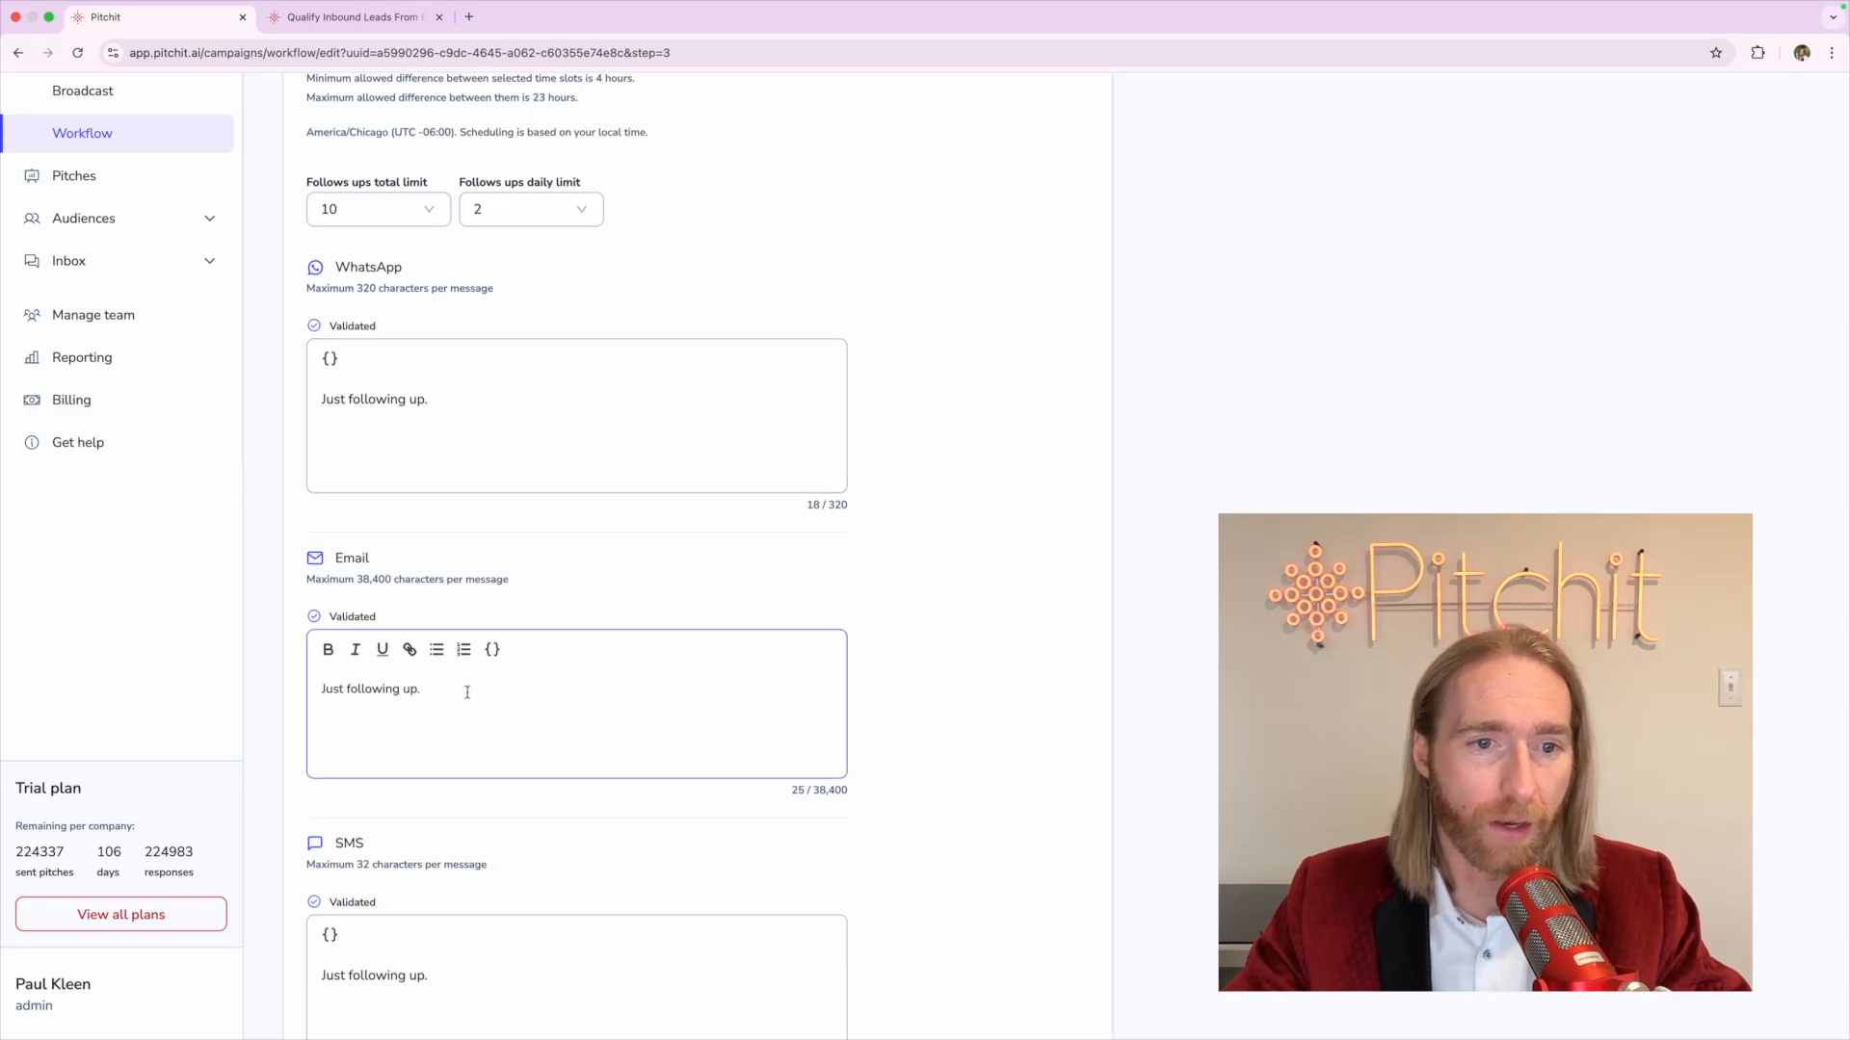
pyautogui.click(874, 689)
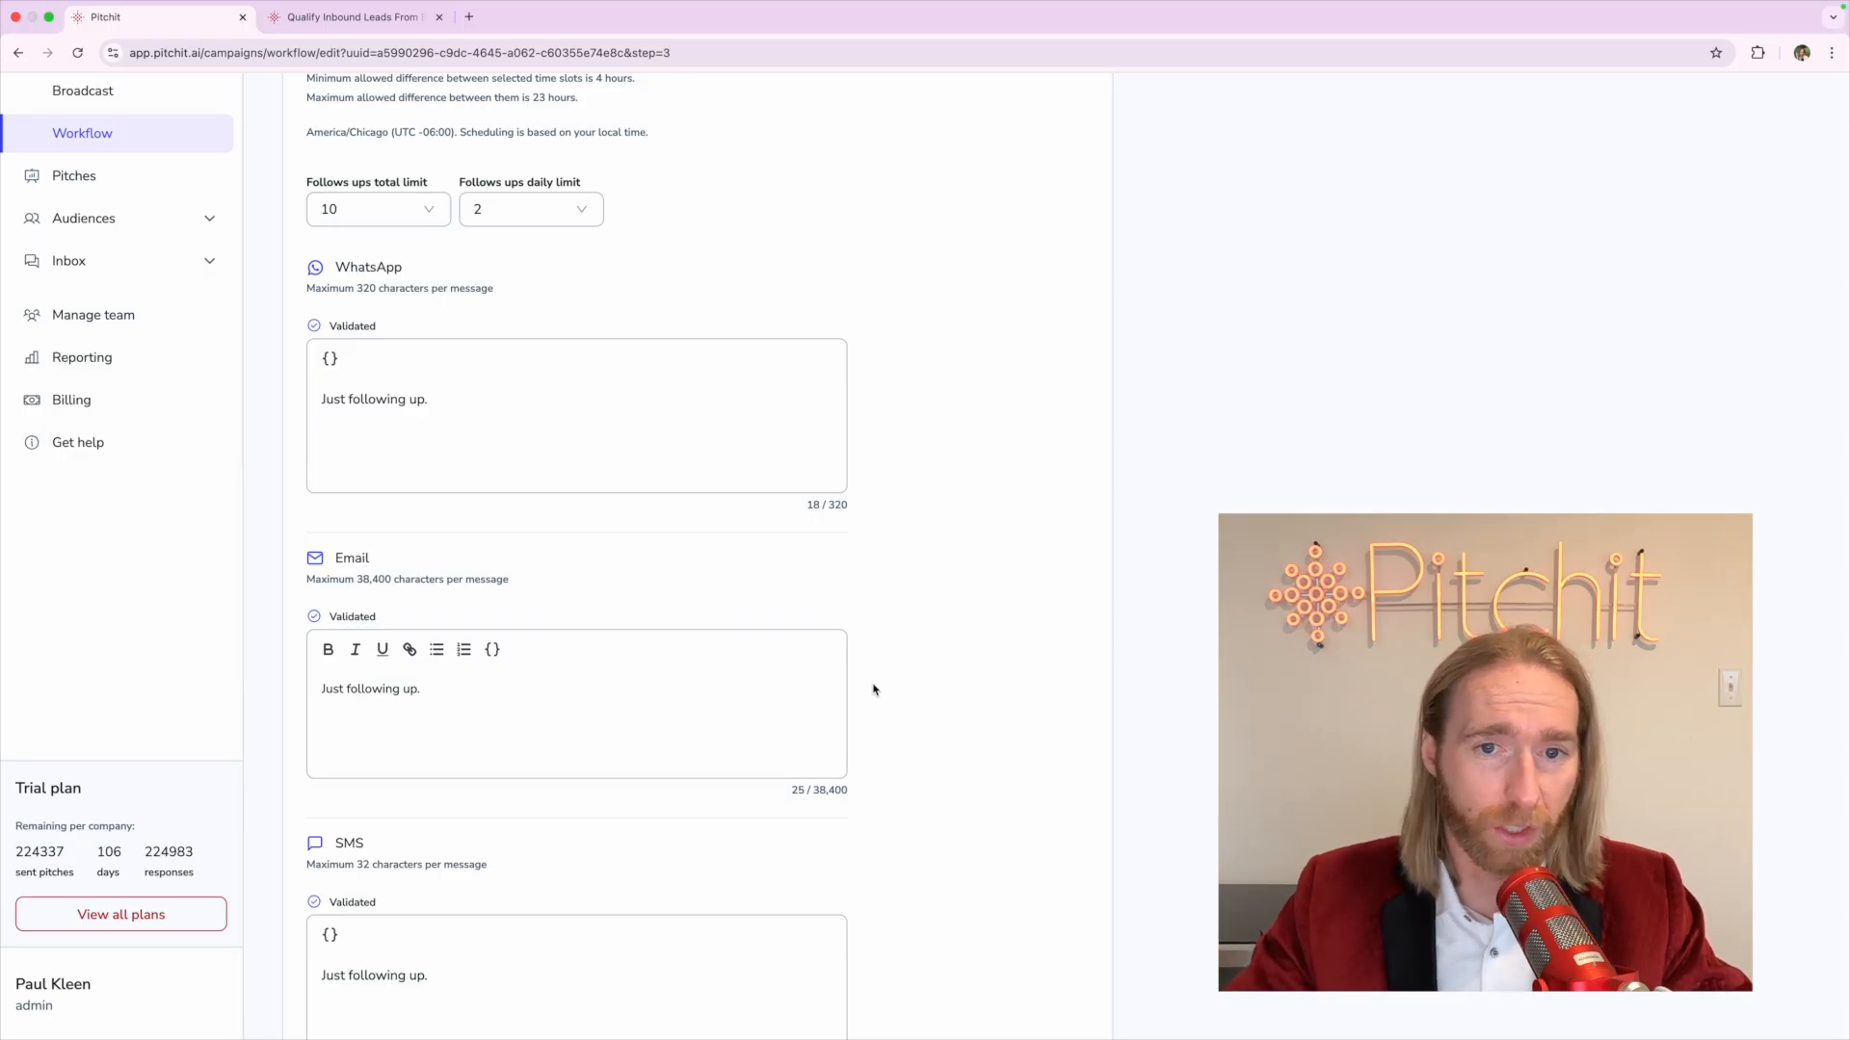
# Check the calendar booking link settings in the communication channels stage and return to the follow-ups stage
pyautogui.scroll(-2, 874, 690)
pyautogui.click(976, 970)
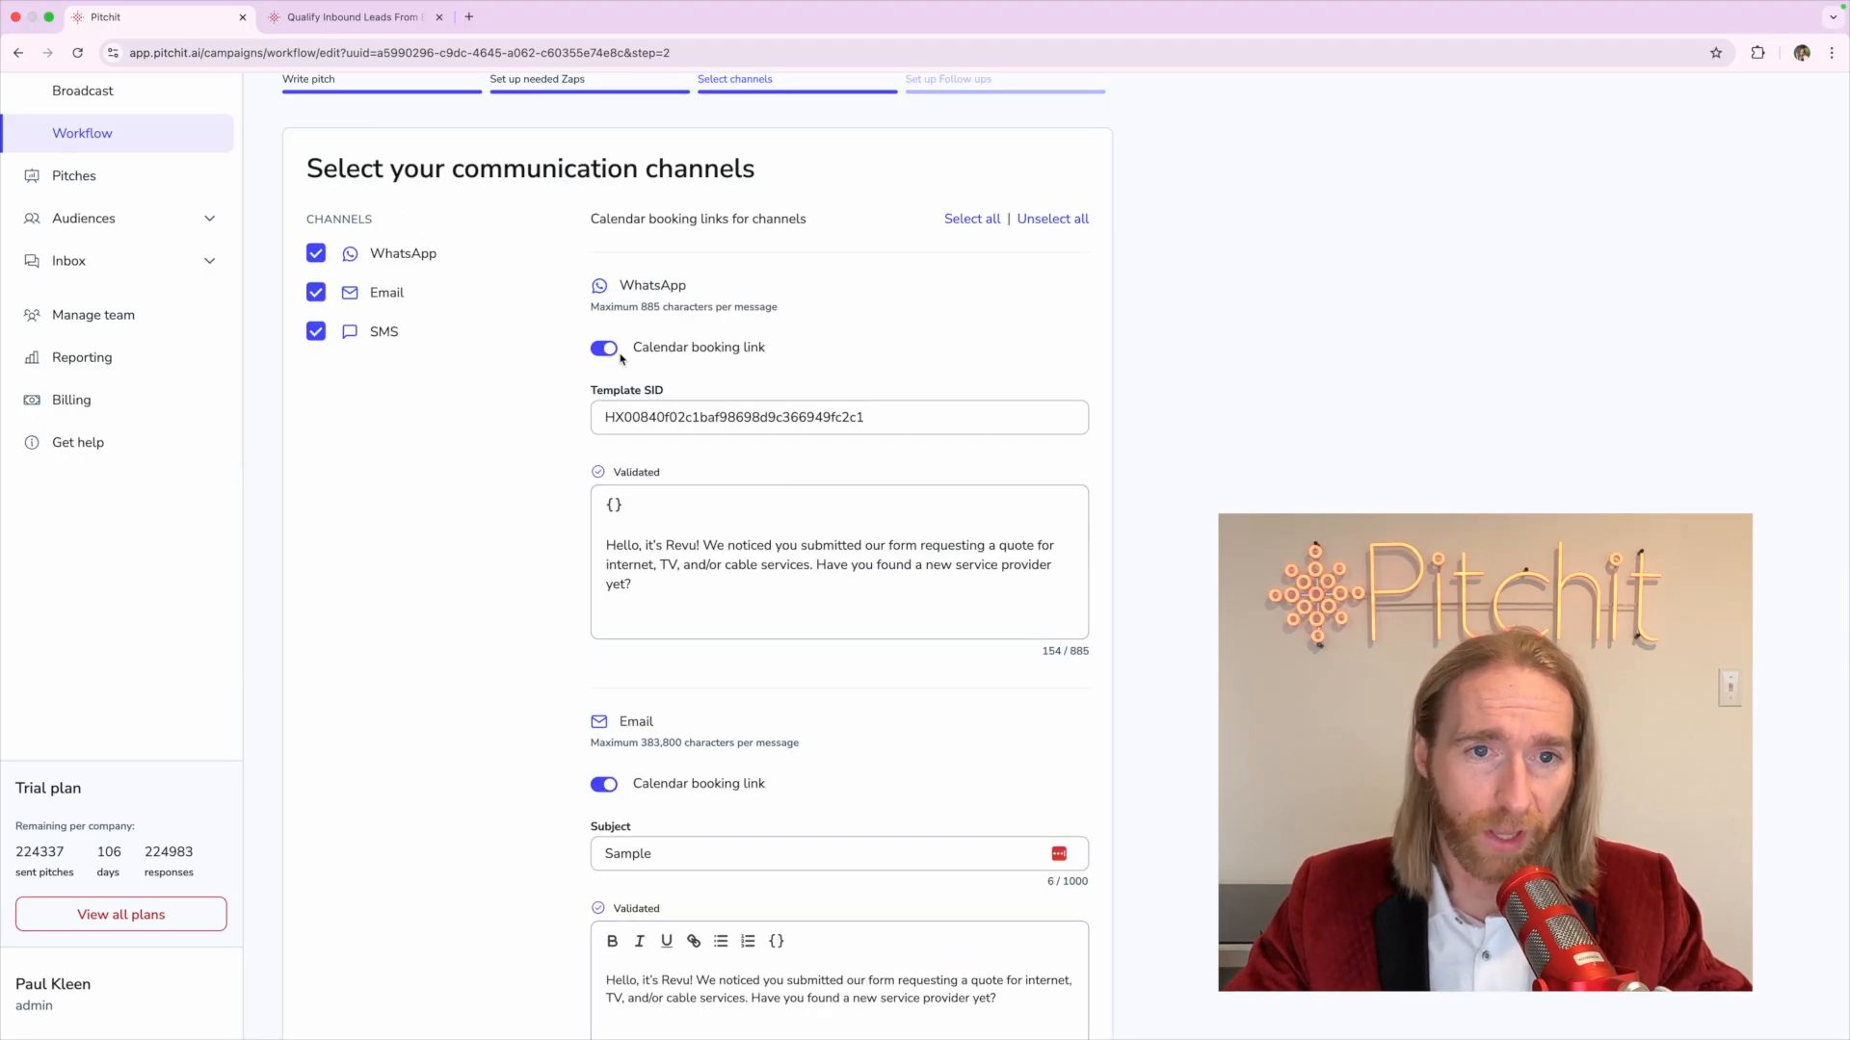
pyautogui.scroll(-5, 544, 703)
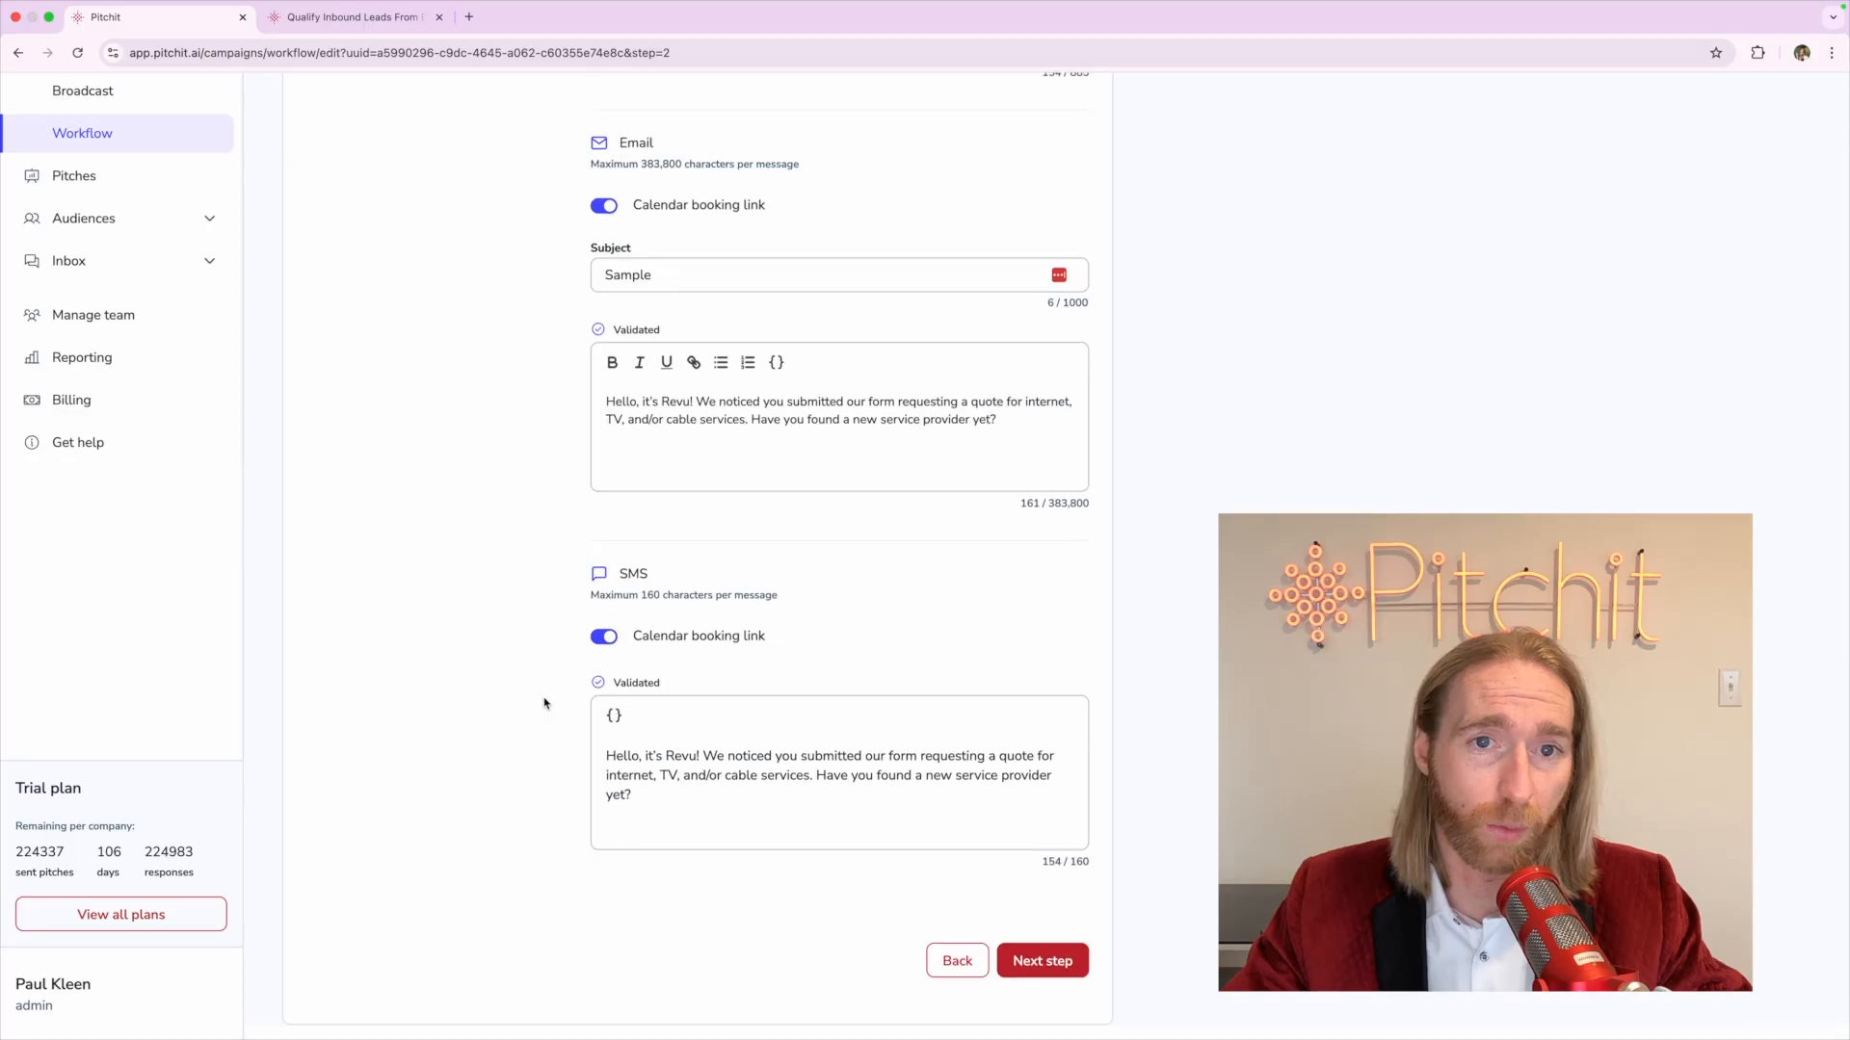
pyautogui.click(1053, 983)
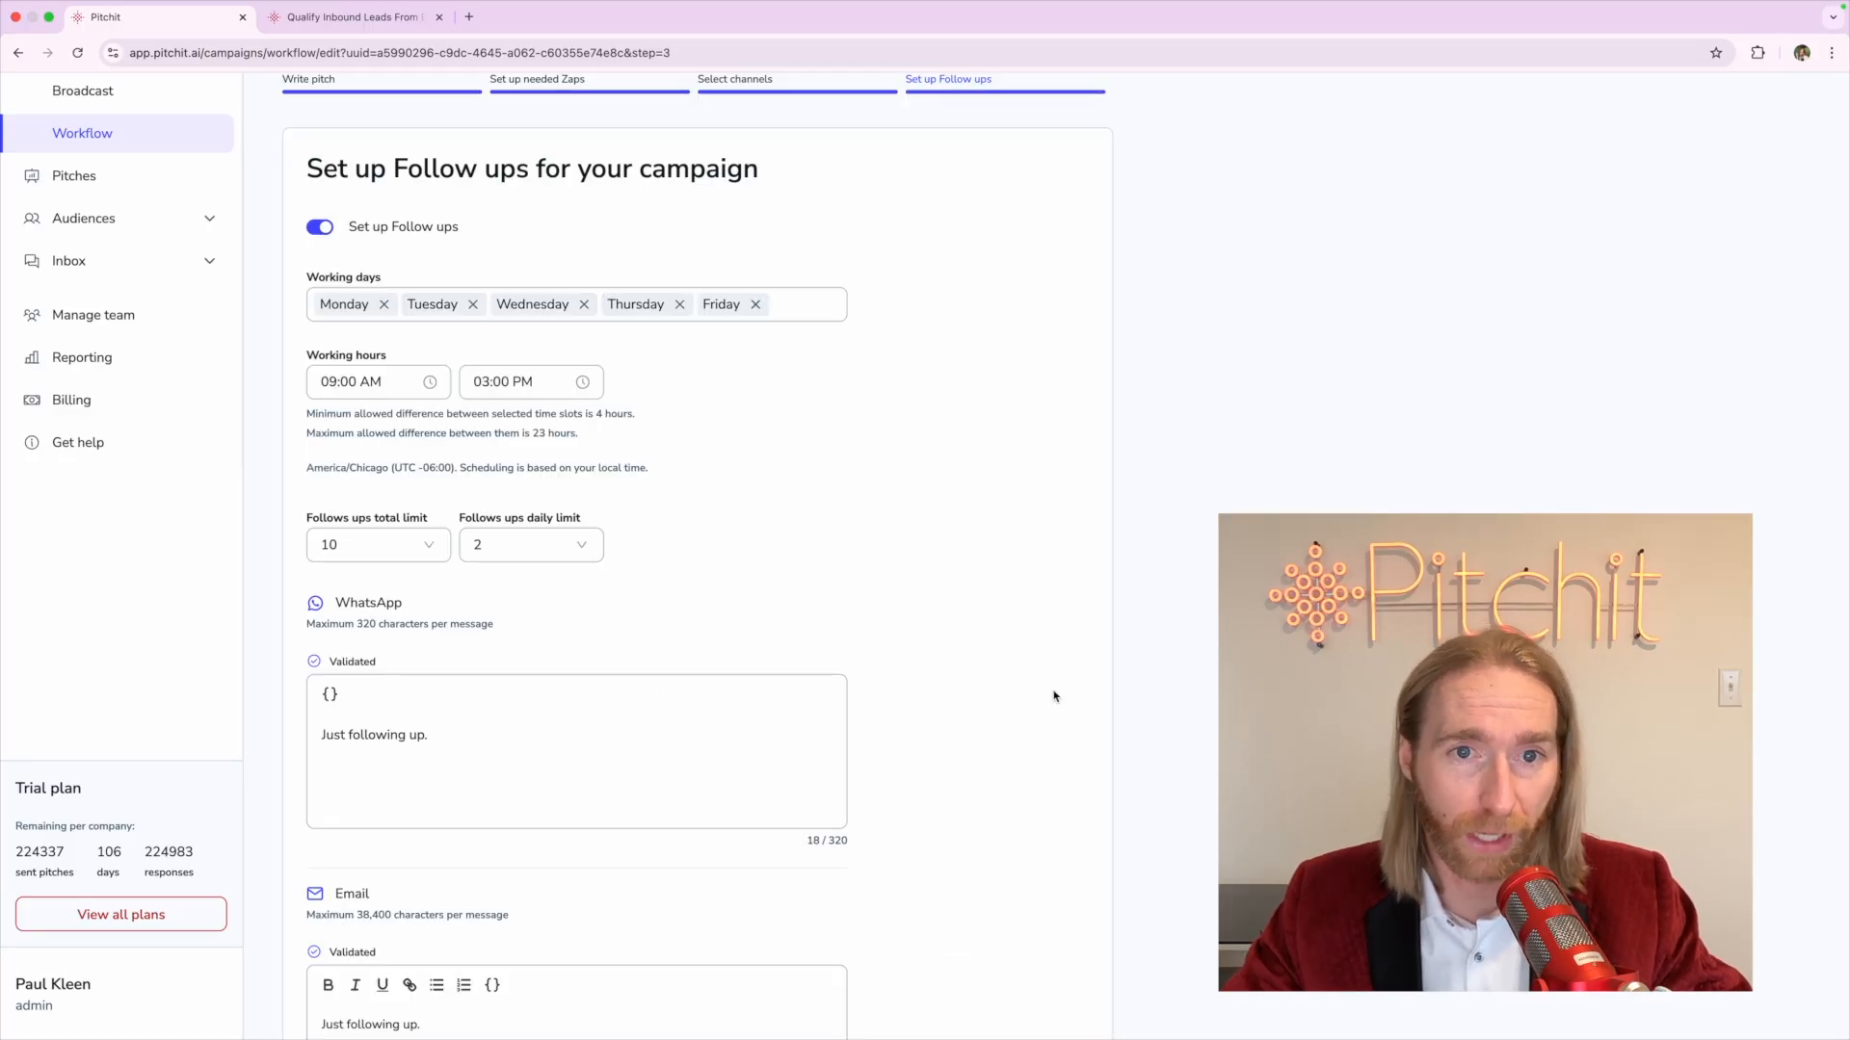
pyautogui.scroll(-4, 1053, 695)
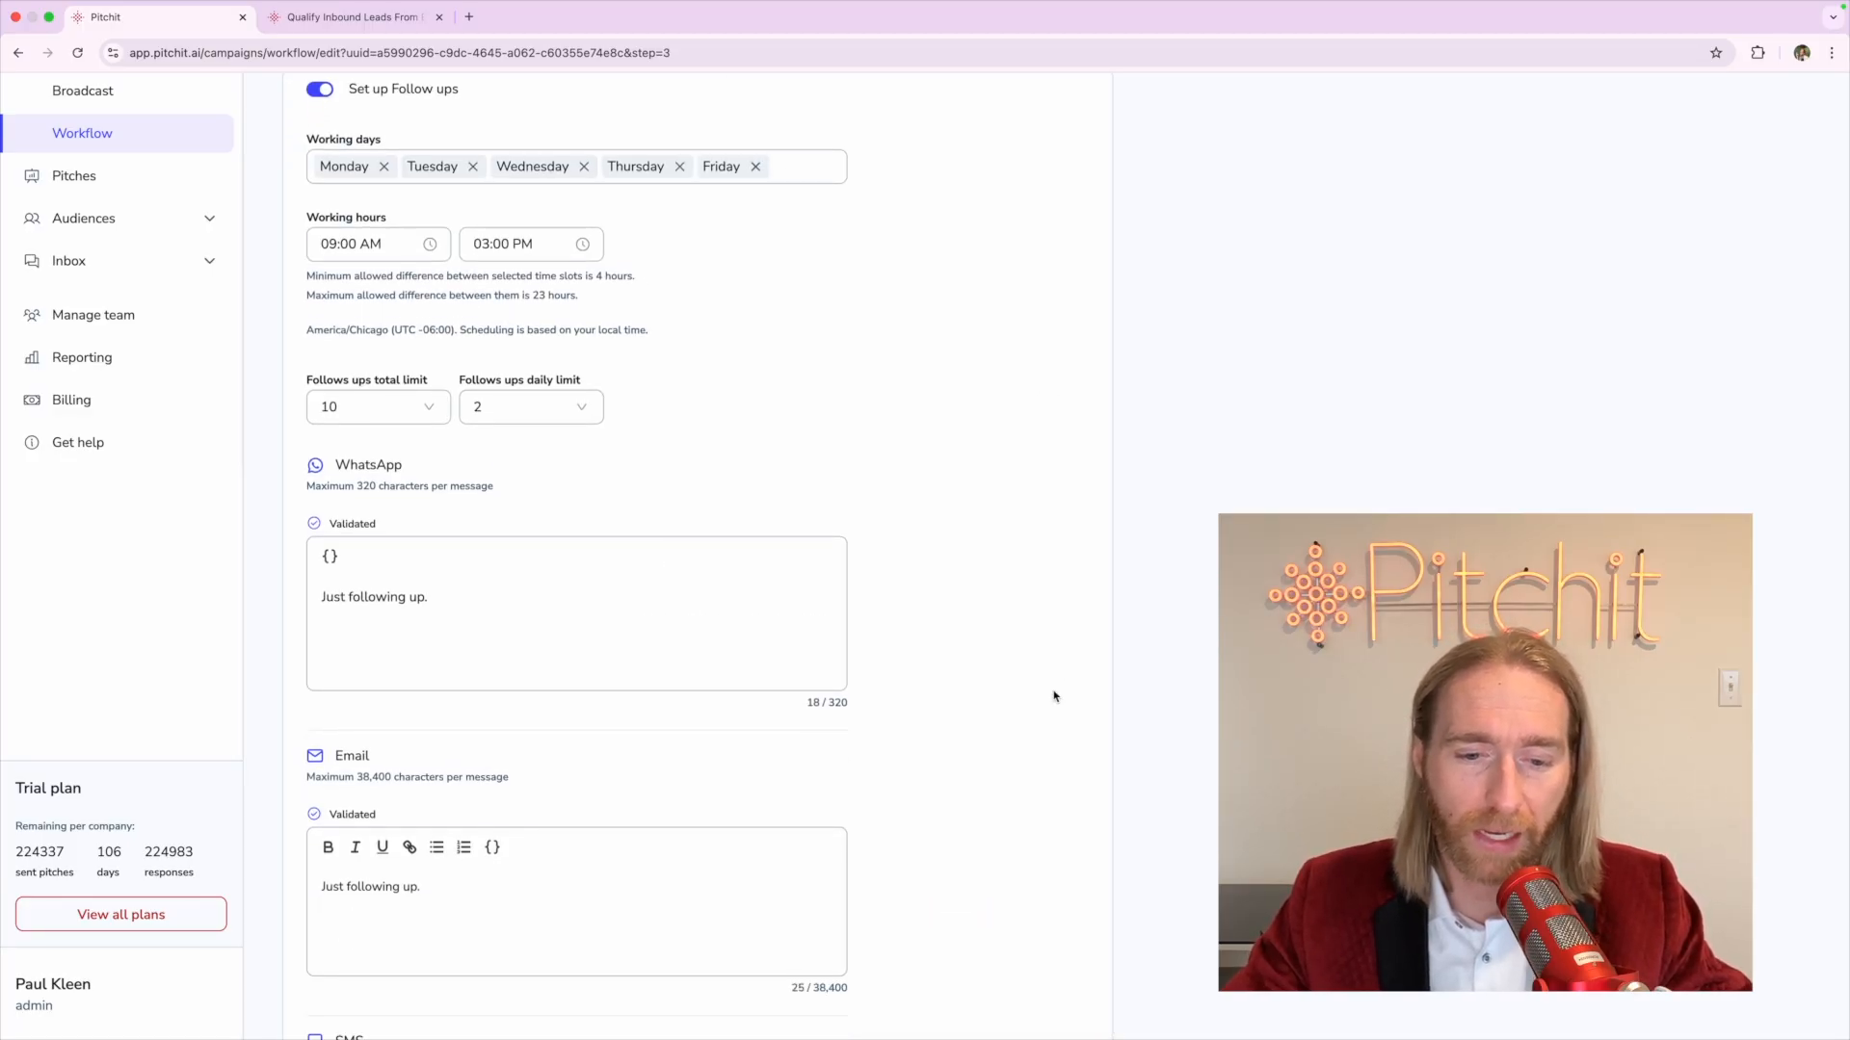
pyautogui.scroll(-2, 965, 754)
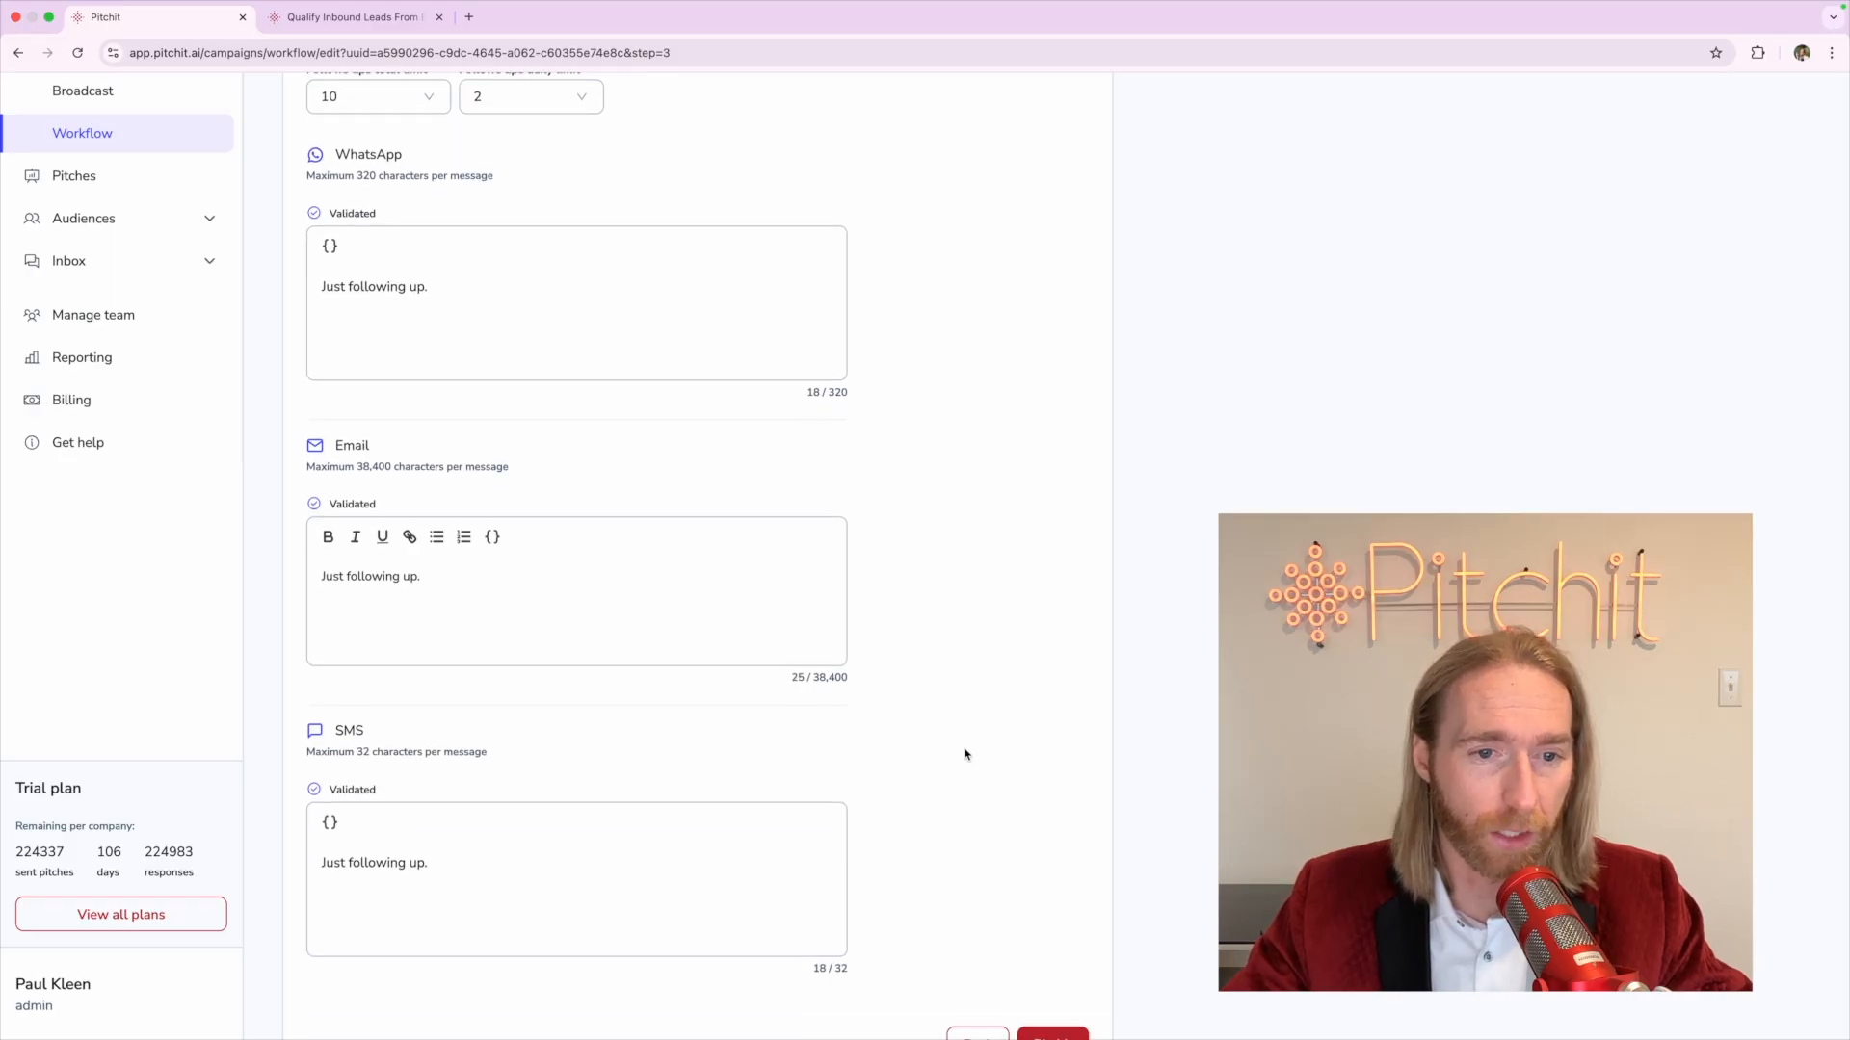
pyautogui.scroll(-1, 965, 754)
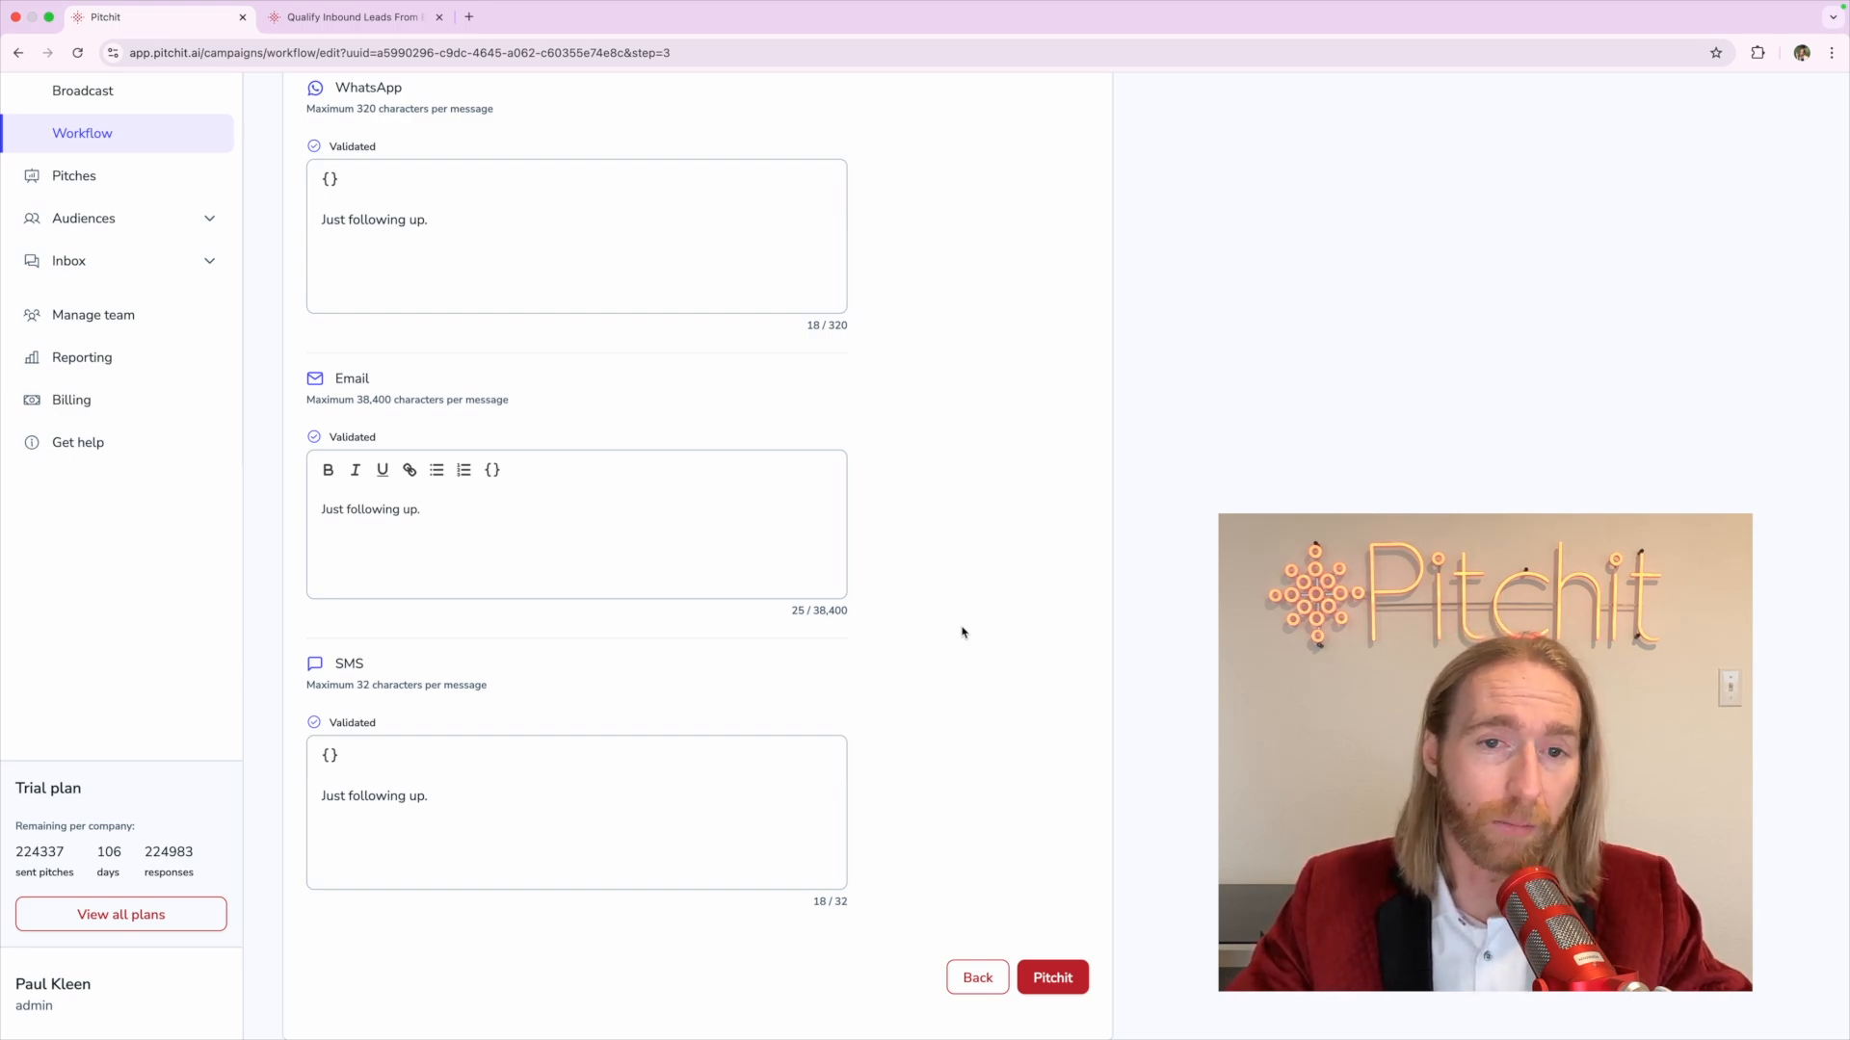
# Recheck the SMS follow-up message and launch the workflow campaign
pyautogui.click(658, 786)
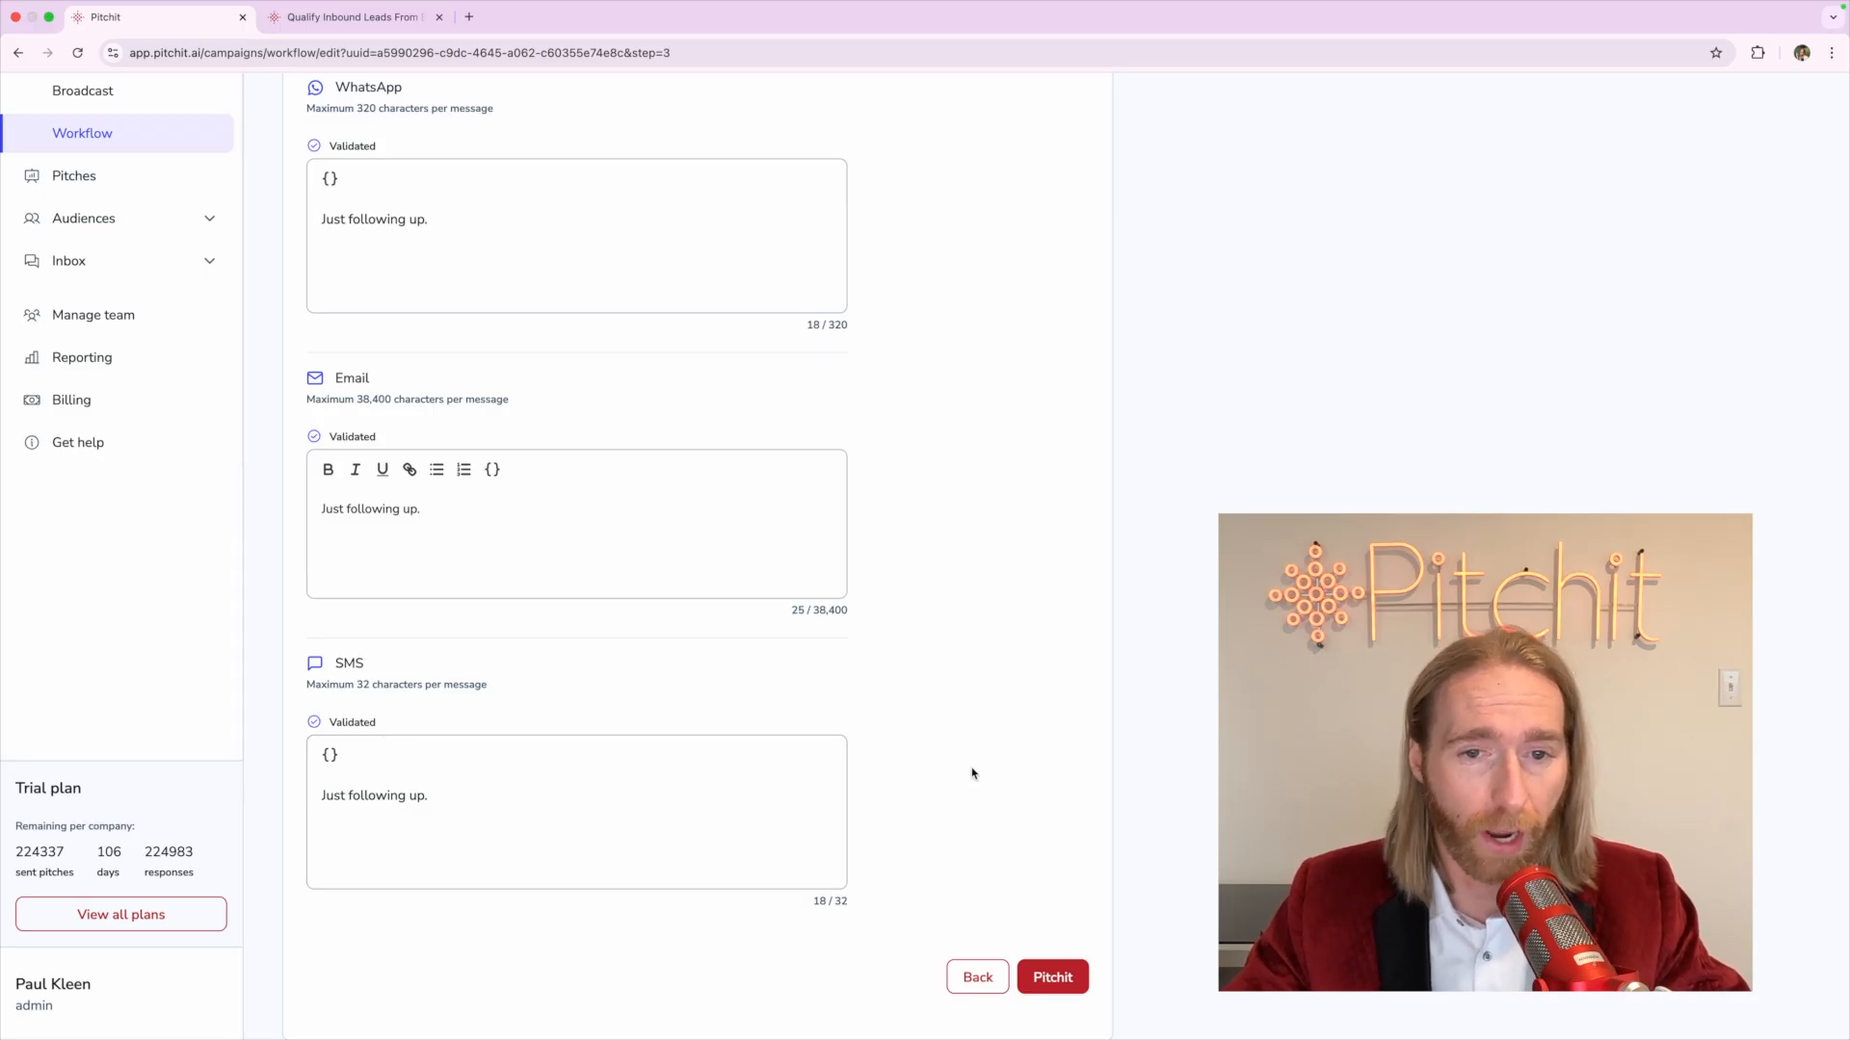
pyautogui.click(749, 809)
pyautogui.tripleClick(799, 803)
pyautogui.click(798, 803)
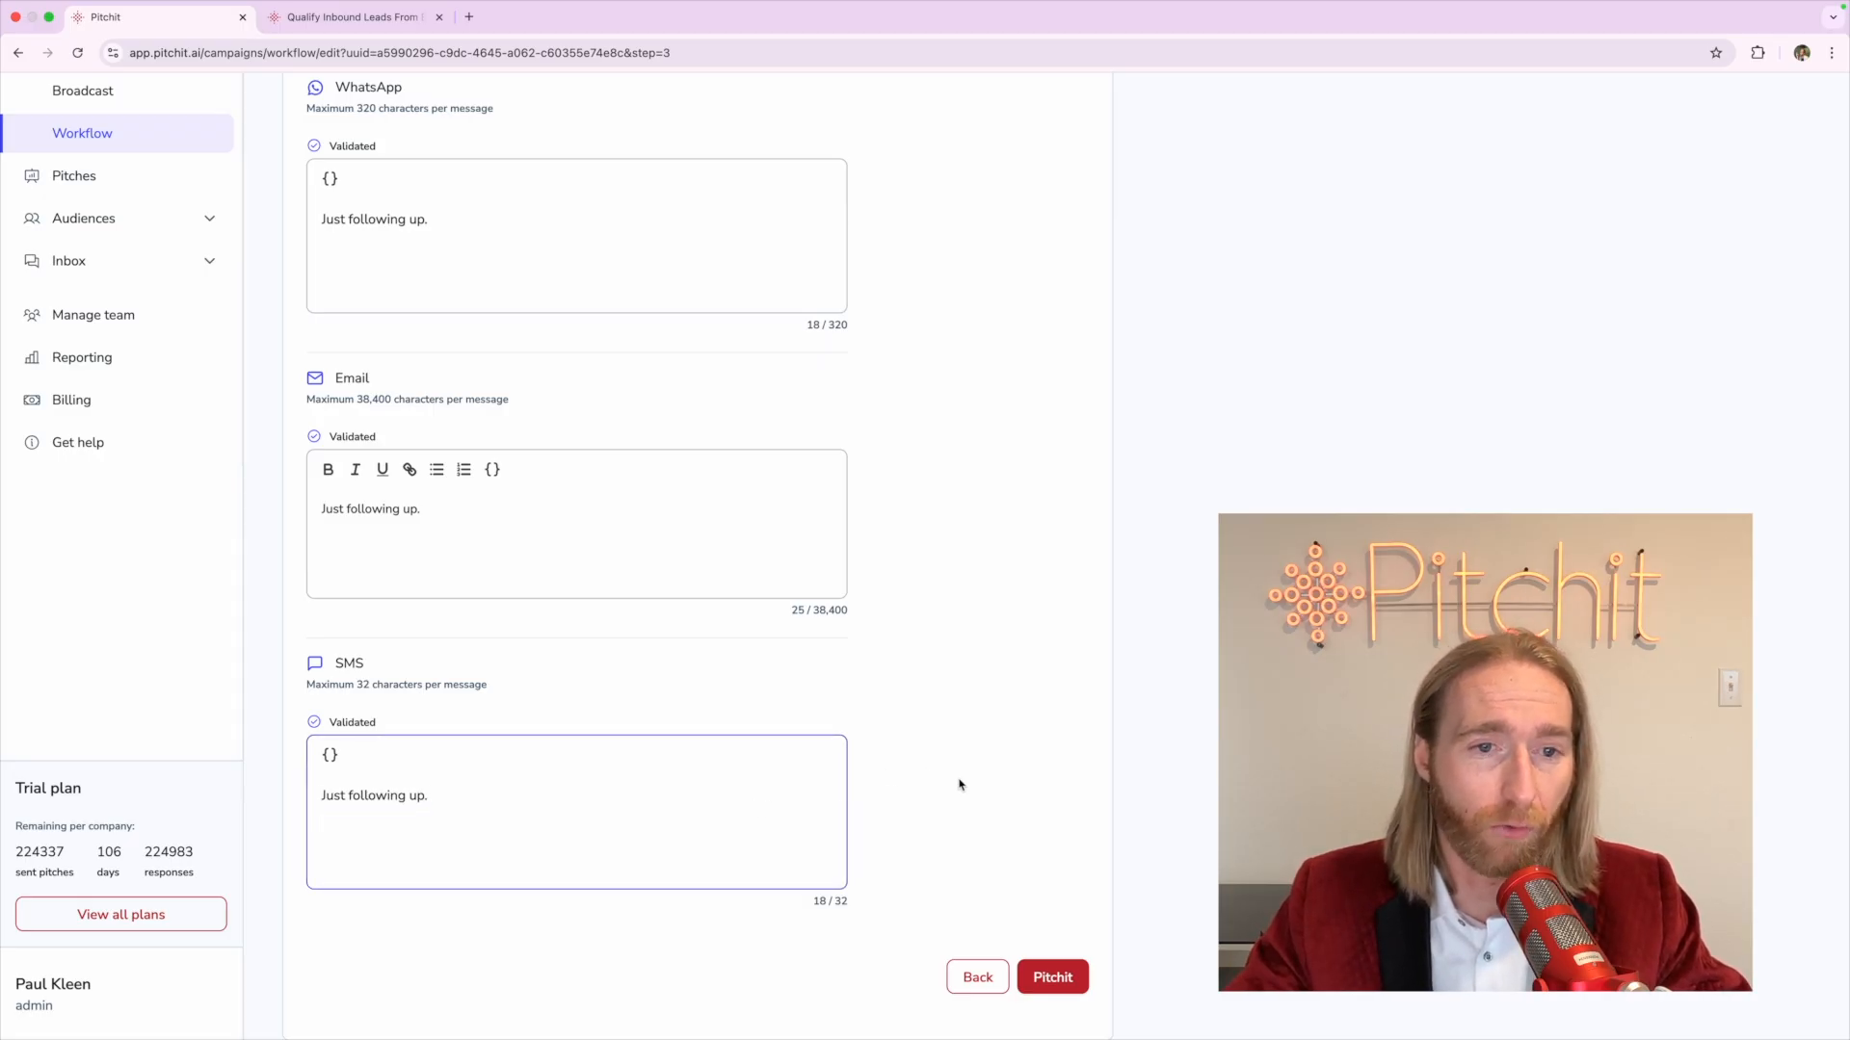
pyautogui.scroll(5, 958, 785)
pyautogui.scroll(-5, 649, 620)
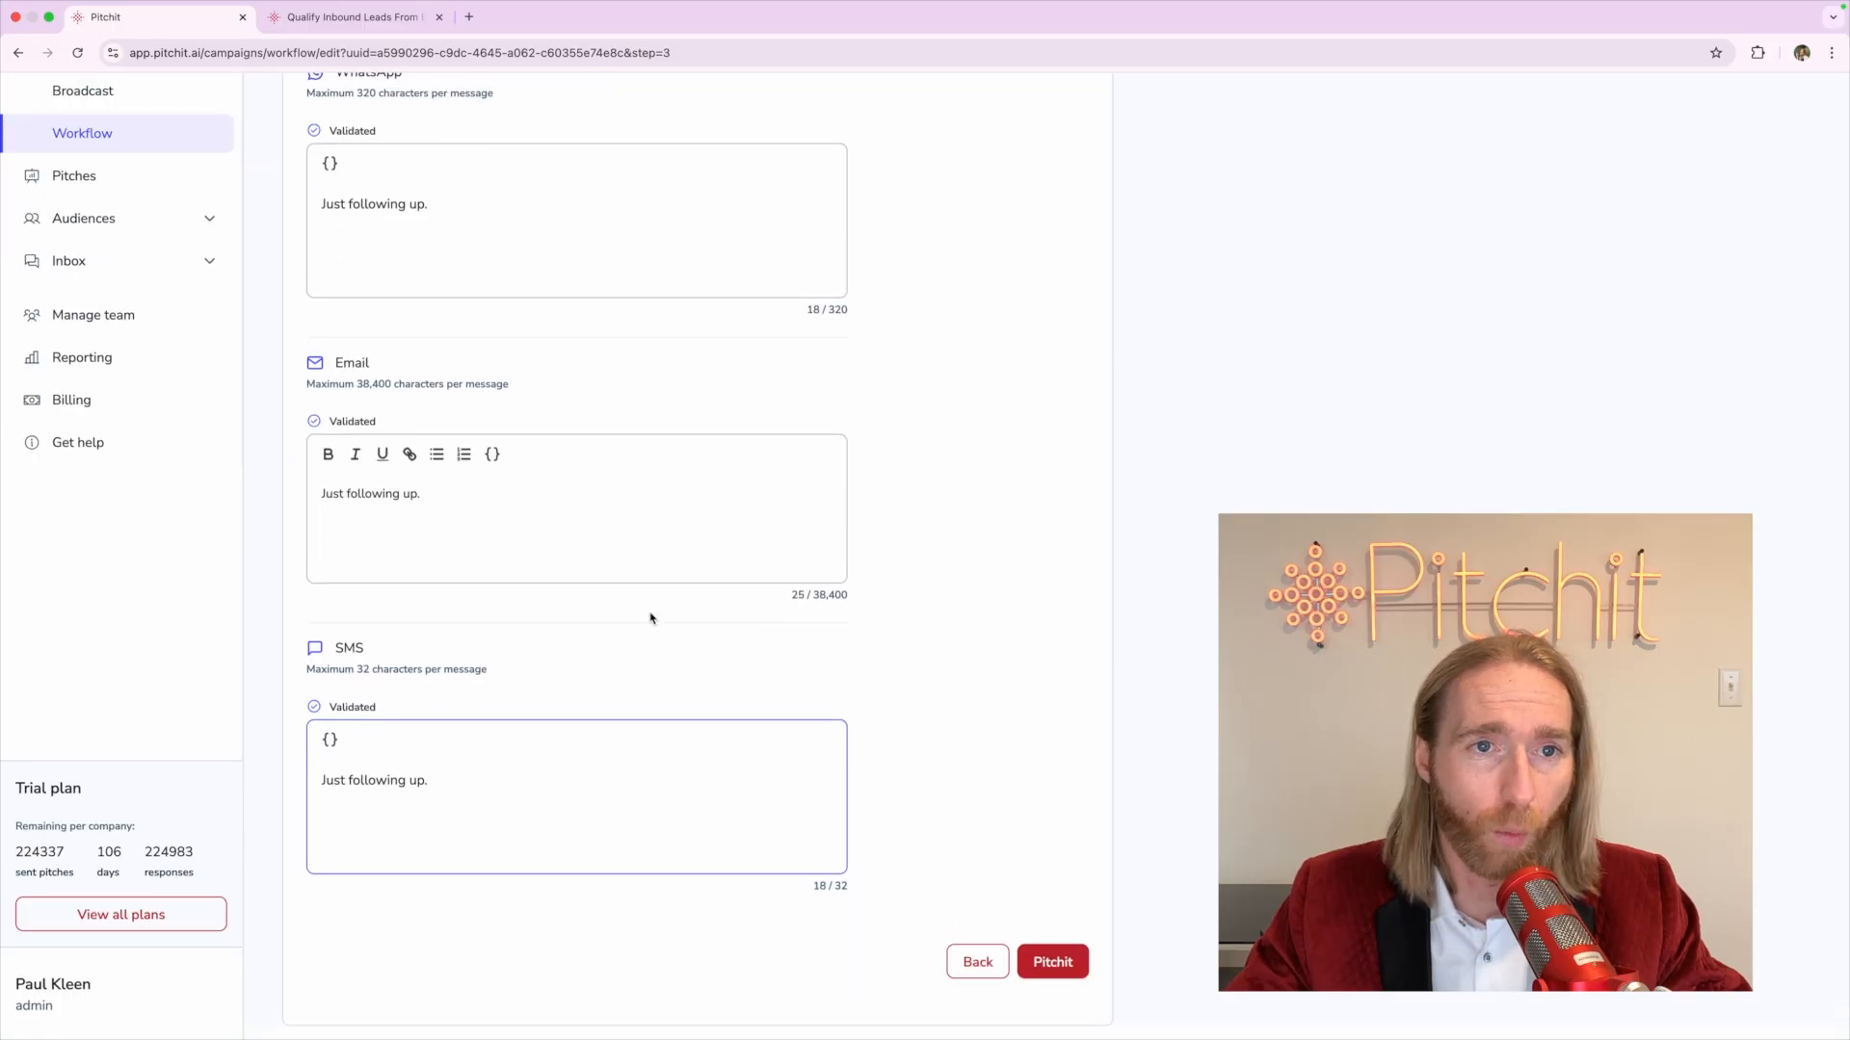
pyautogui.click(961, 810)
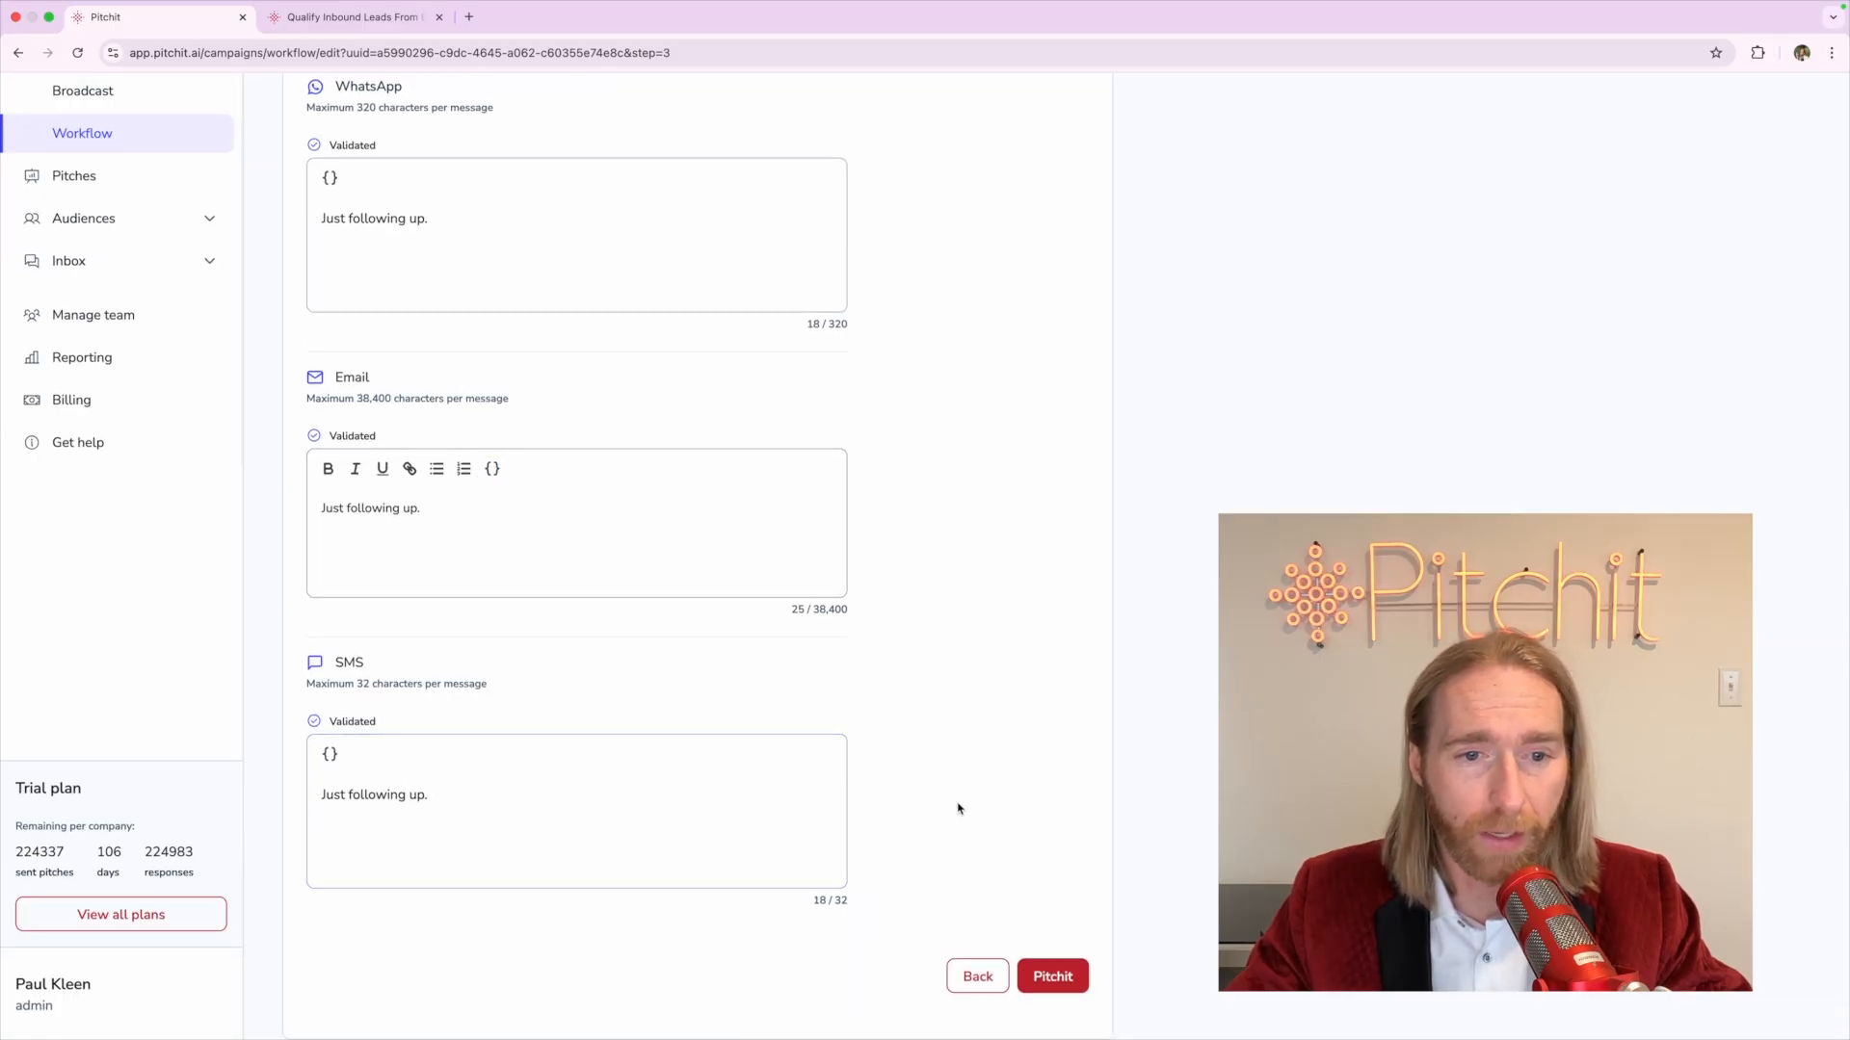
pyautogui.click(1043, 978)
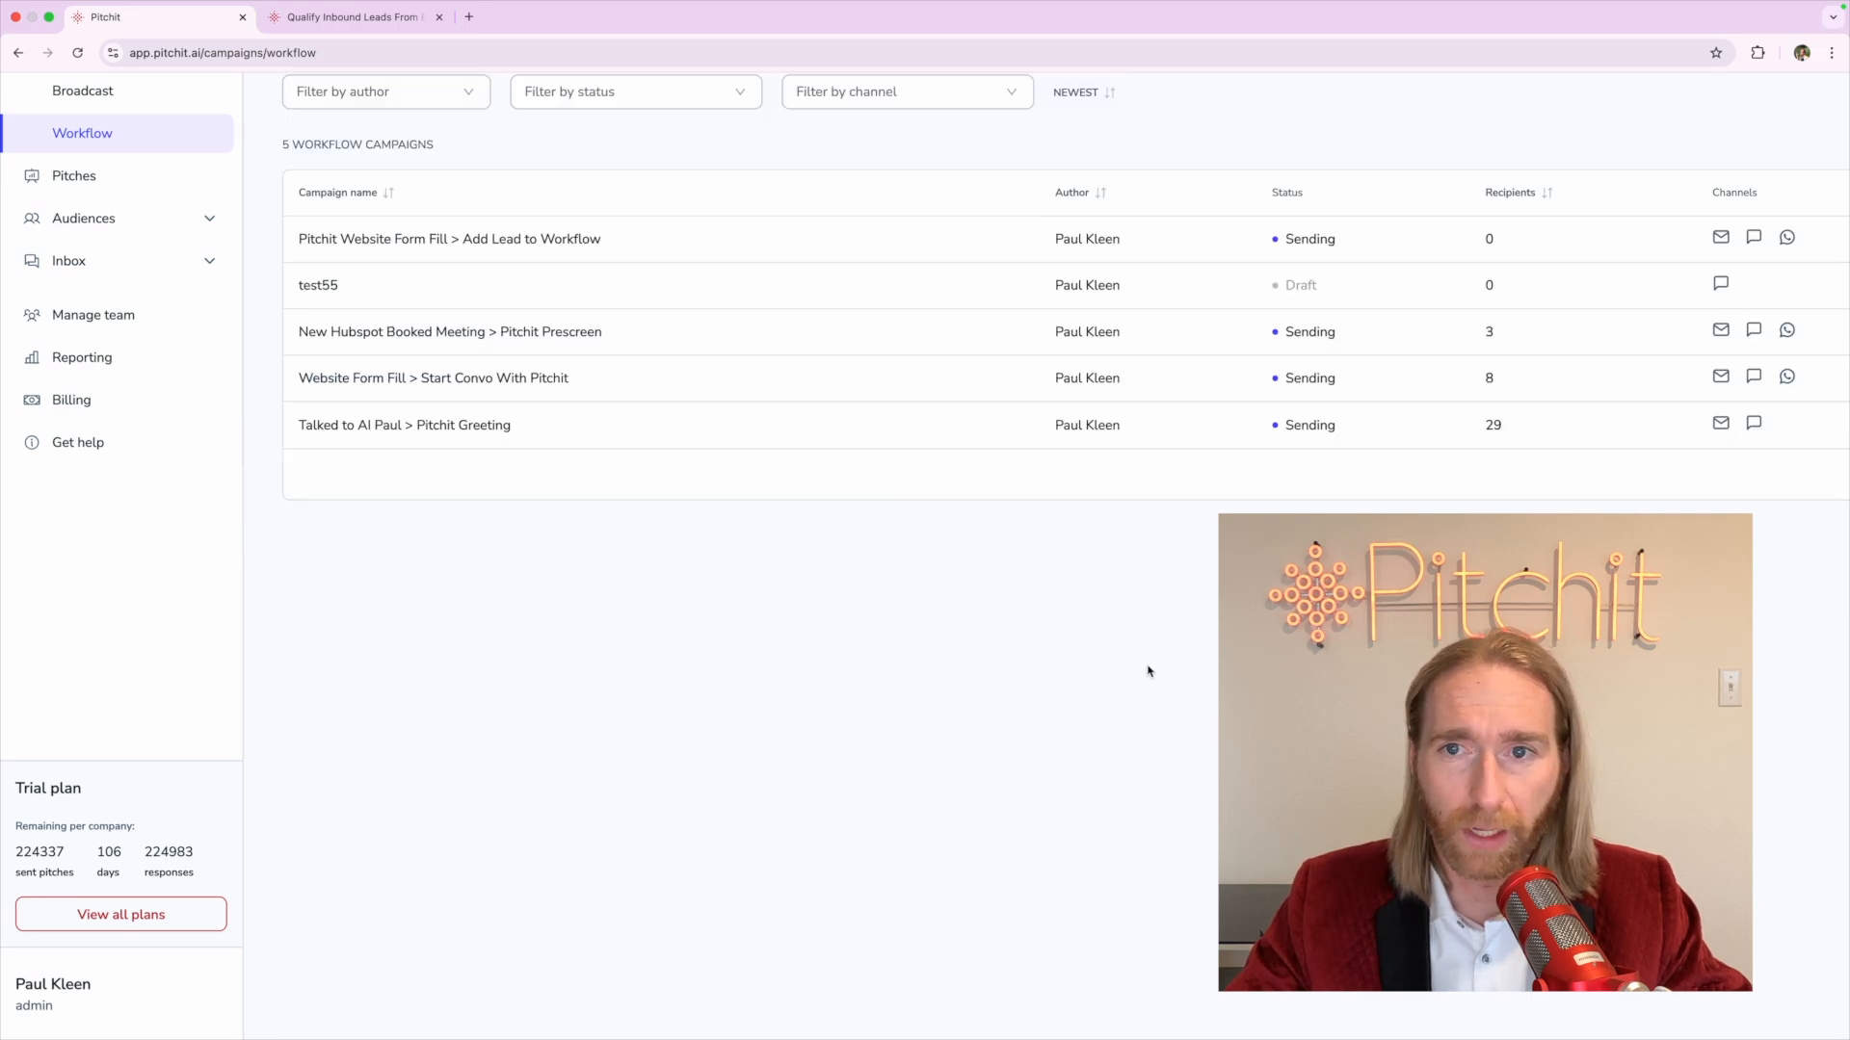
# Pause the "Pitchit Website Form Fill > Add Lead to Workflow" campaign in the workflow list
pyautogui.hscroll(3, 1637, 289)
pyautogui.click(1783, 241)
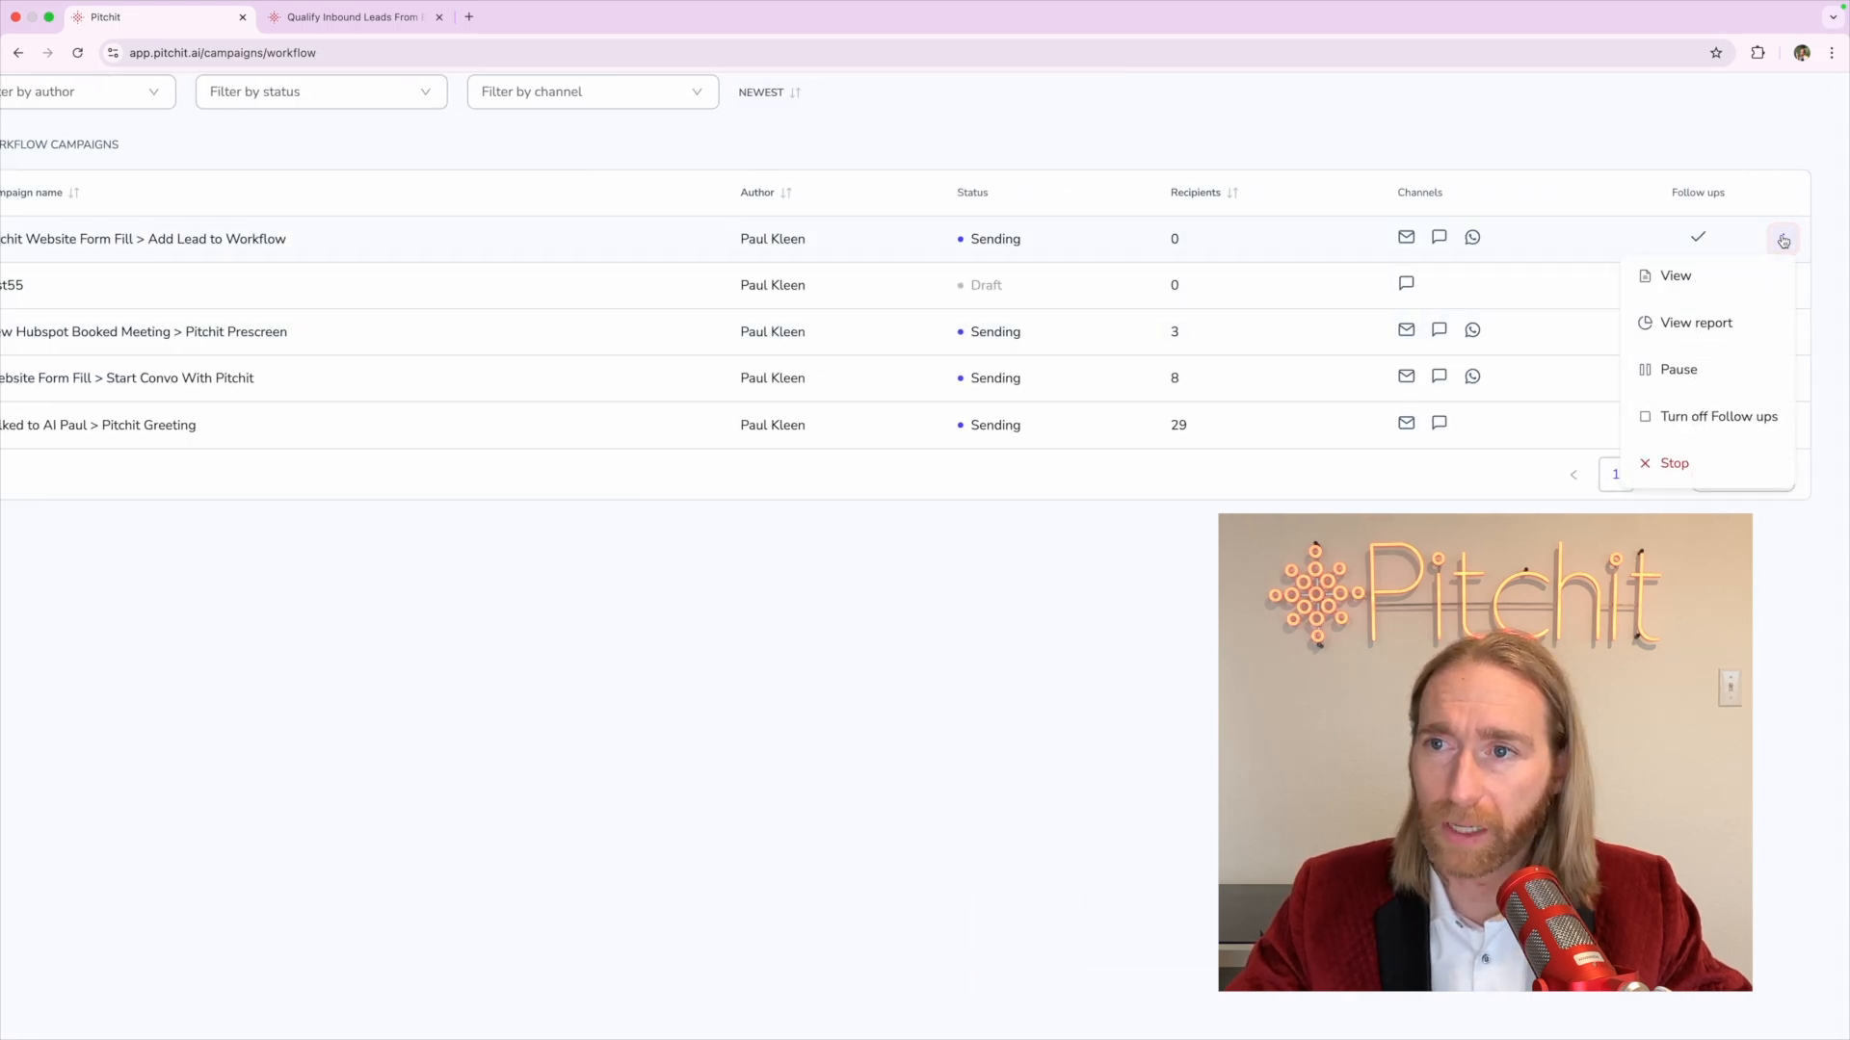
pyautogui.click(1710, 372)
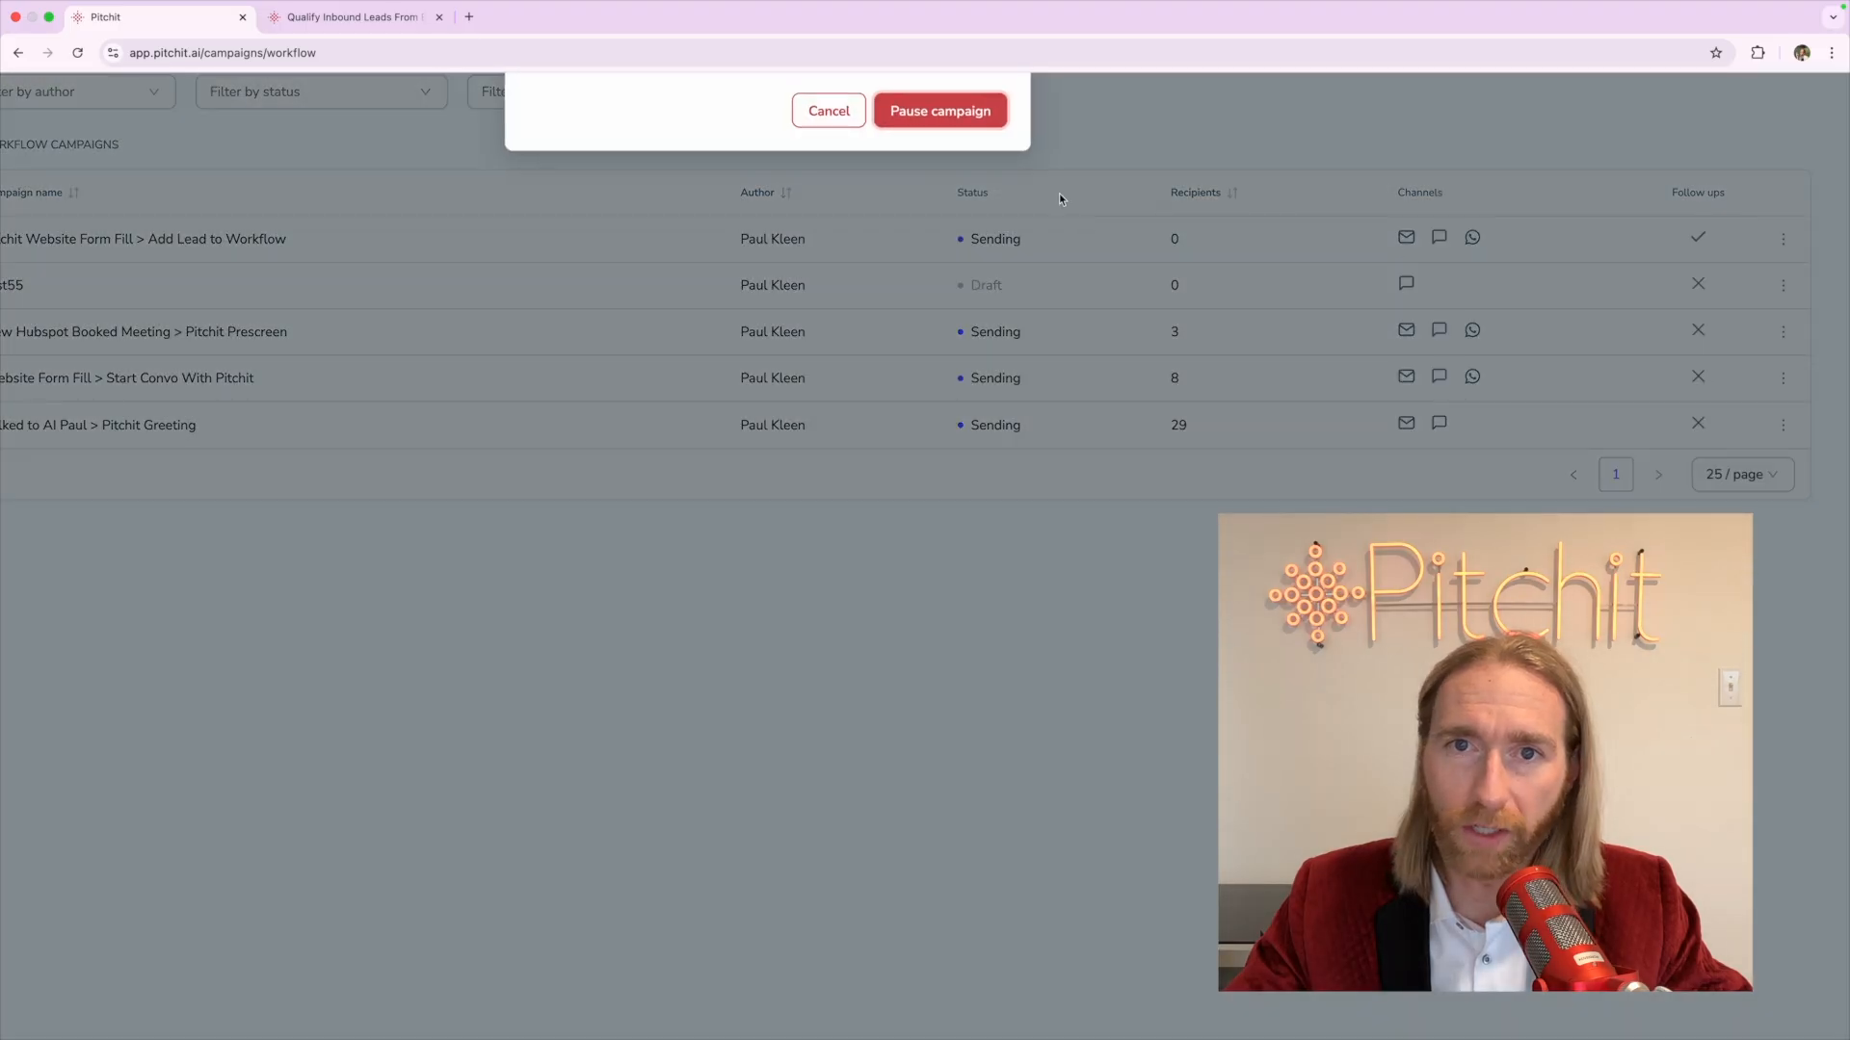
pyautogui.click(940, 111)
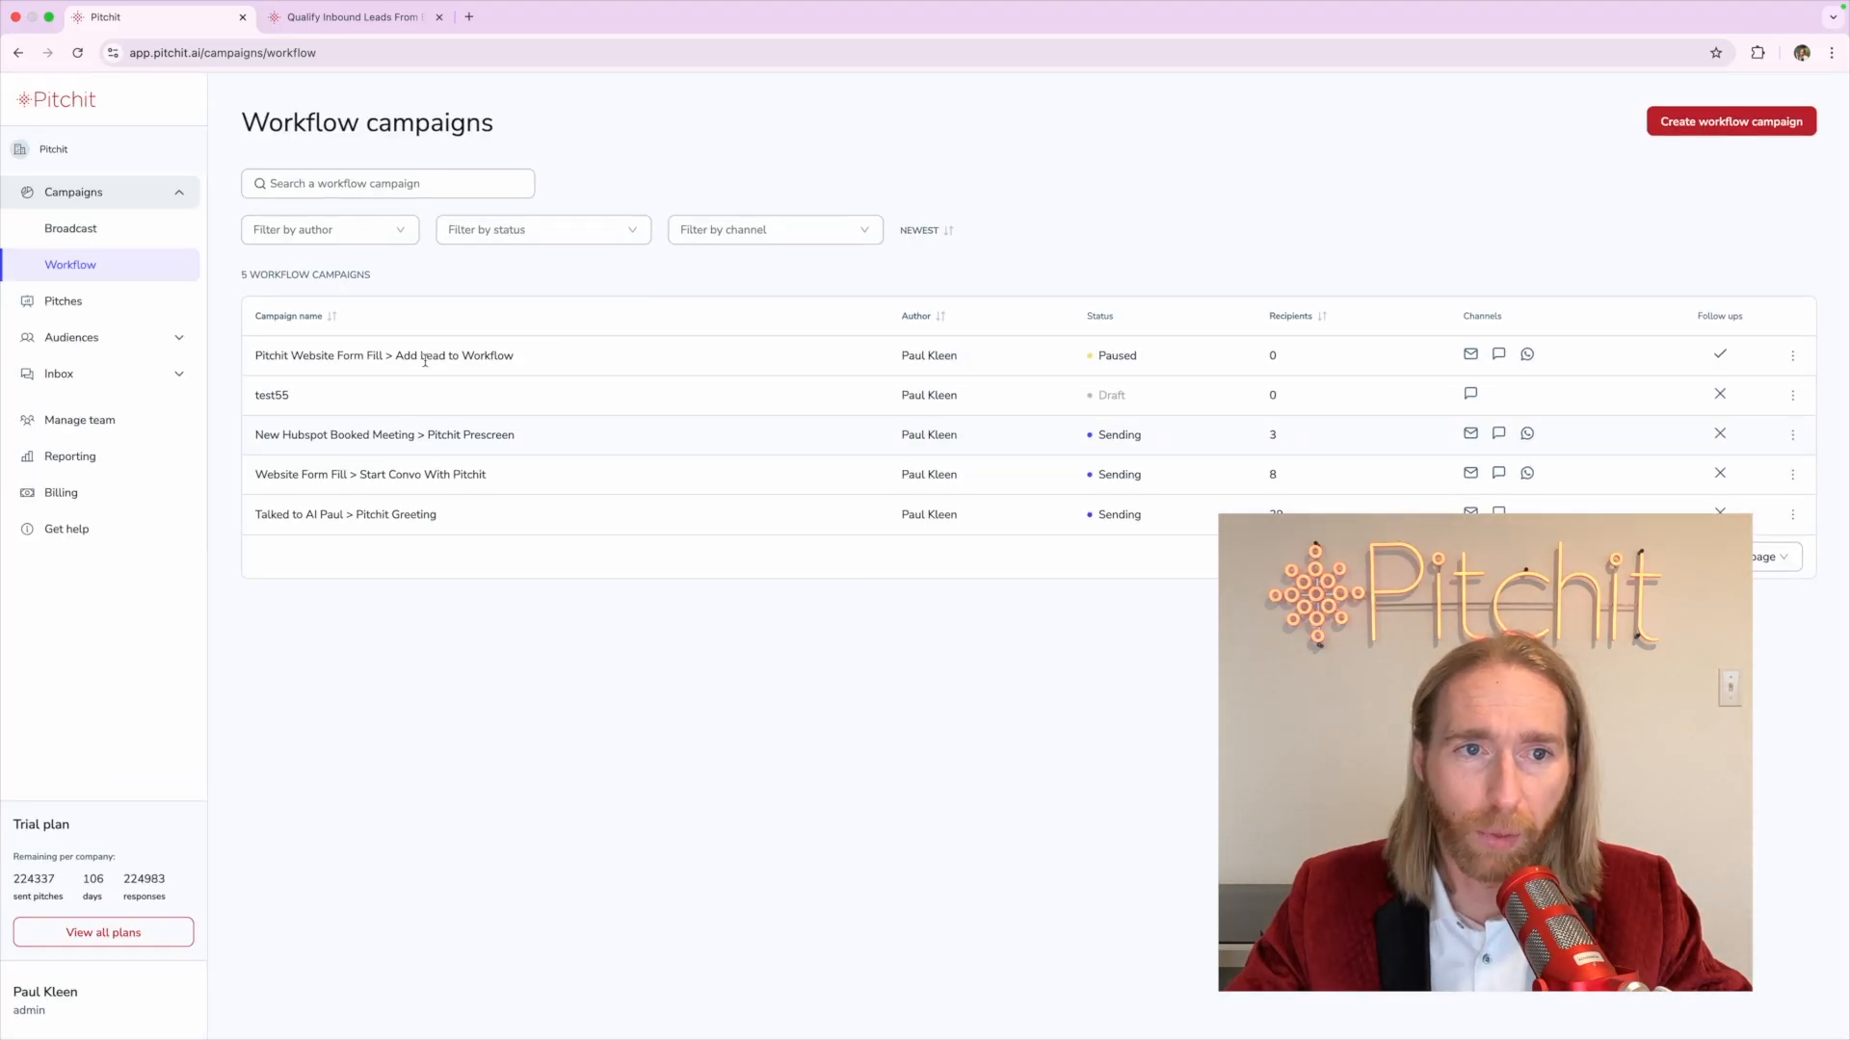
# Look over the names in the workflow campaigns list, including the newly launched campaign
pyautogui.scroll(5, 402, 360)
pyautogui.hscroll(-1, 401, 360)
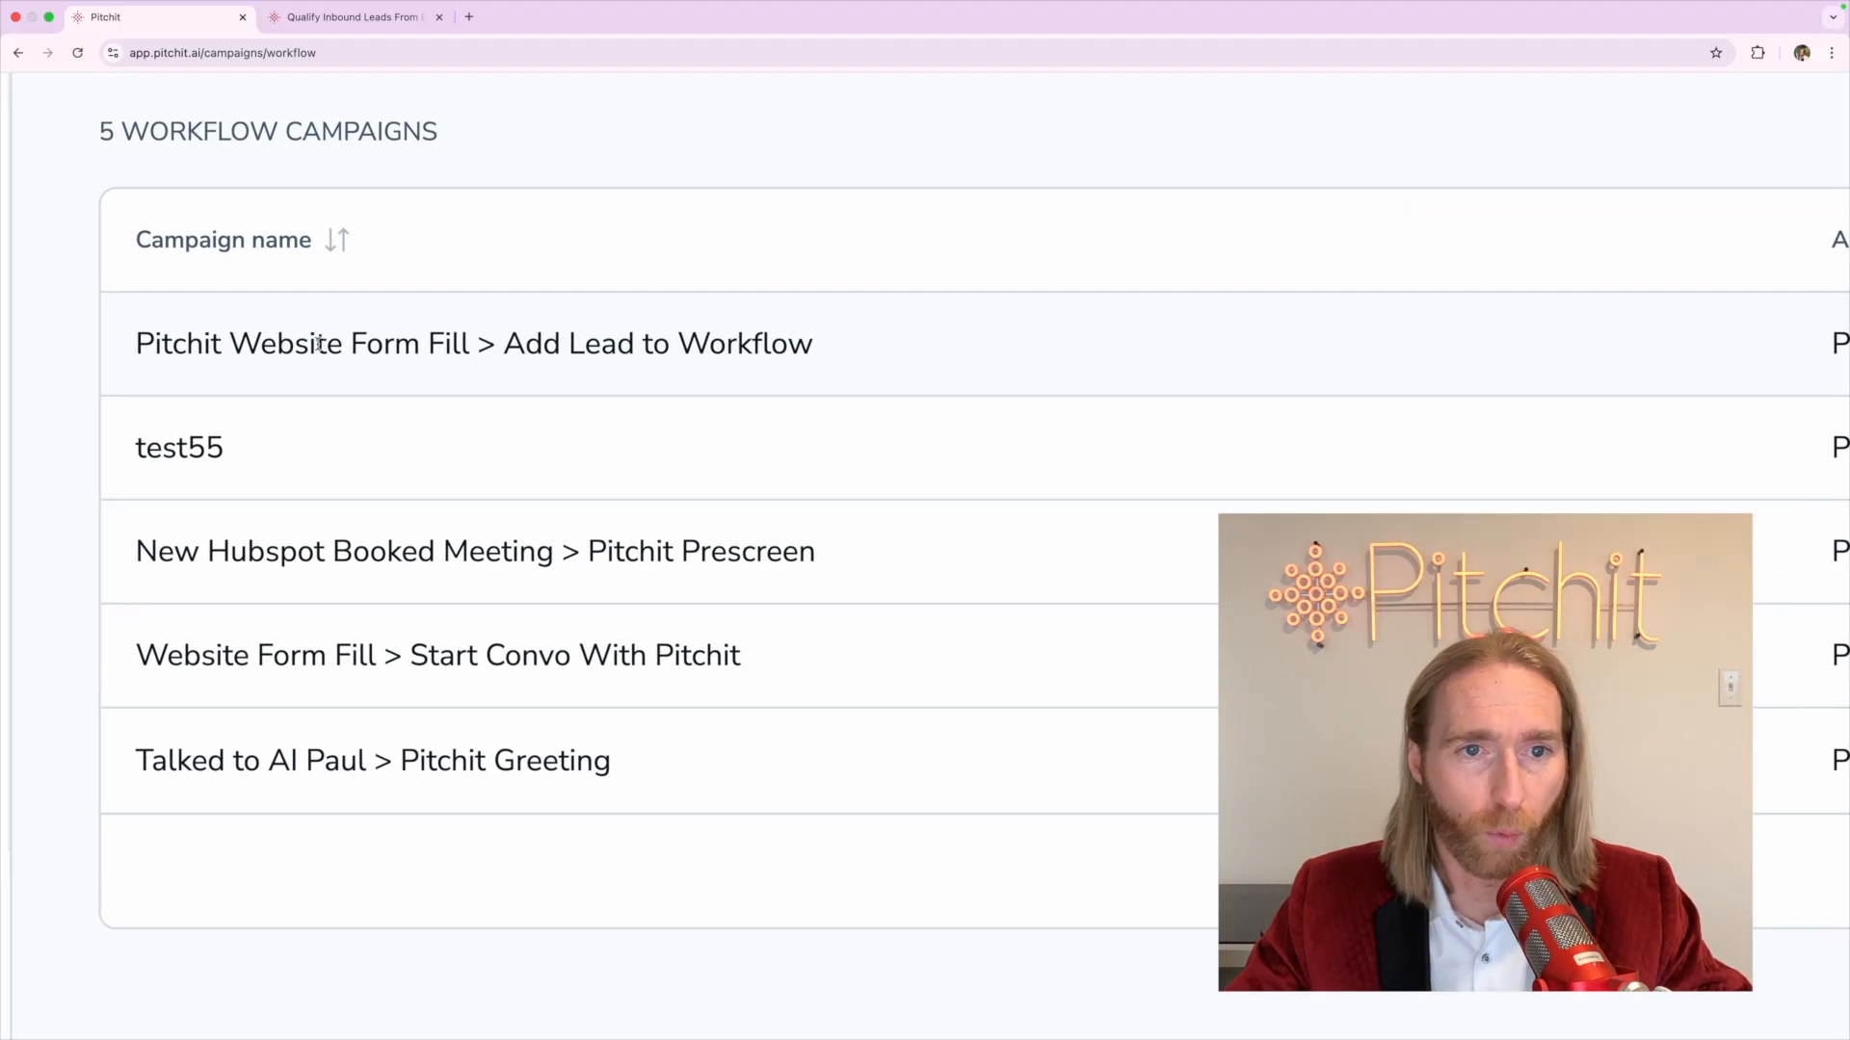
pyautogui.scroll(-5, 318, 344)
pyautogui.hscroll(-1, 289, 328)
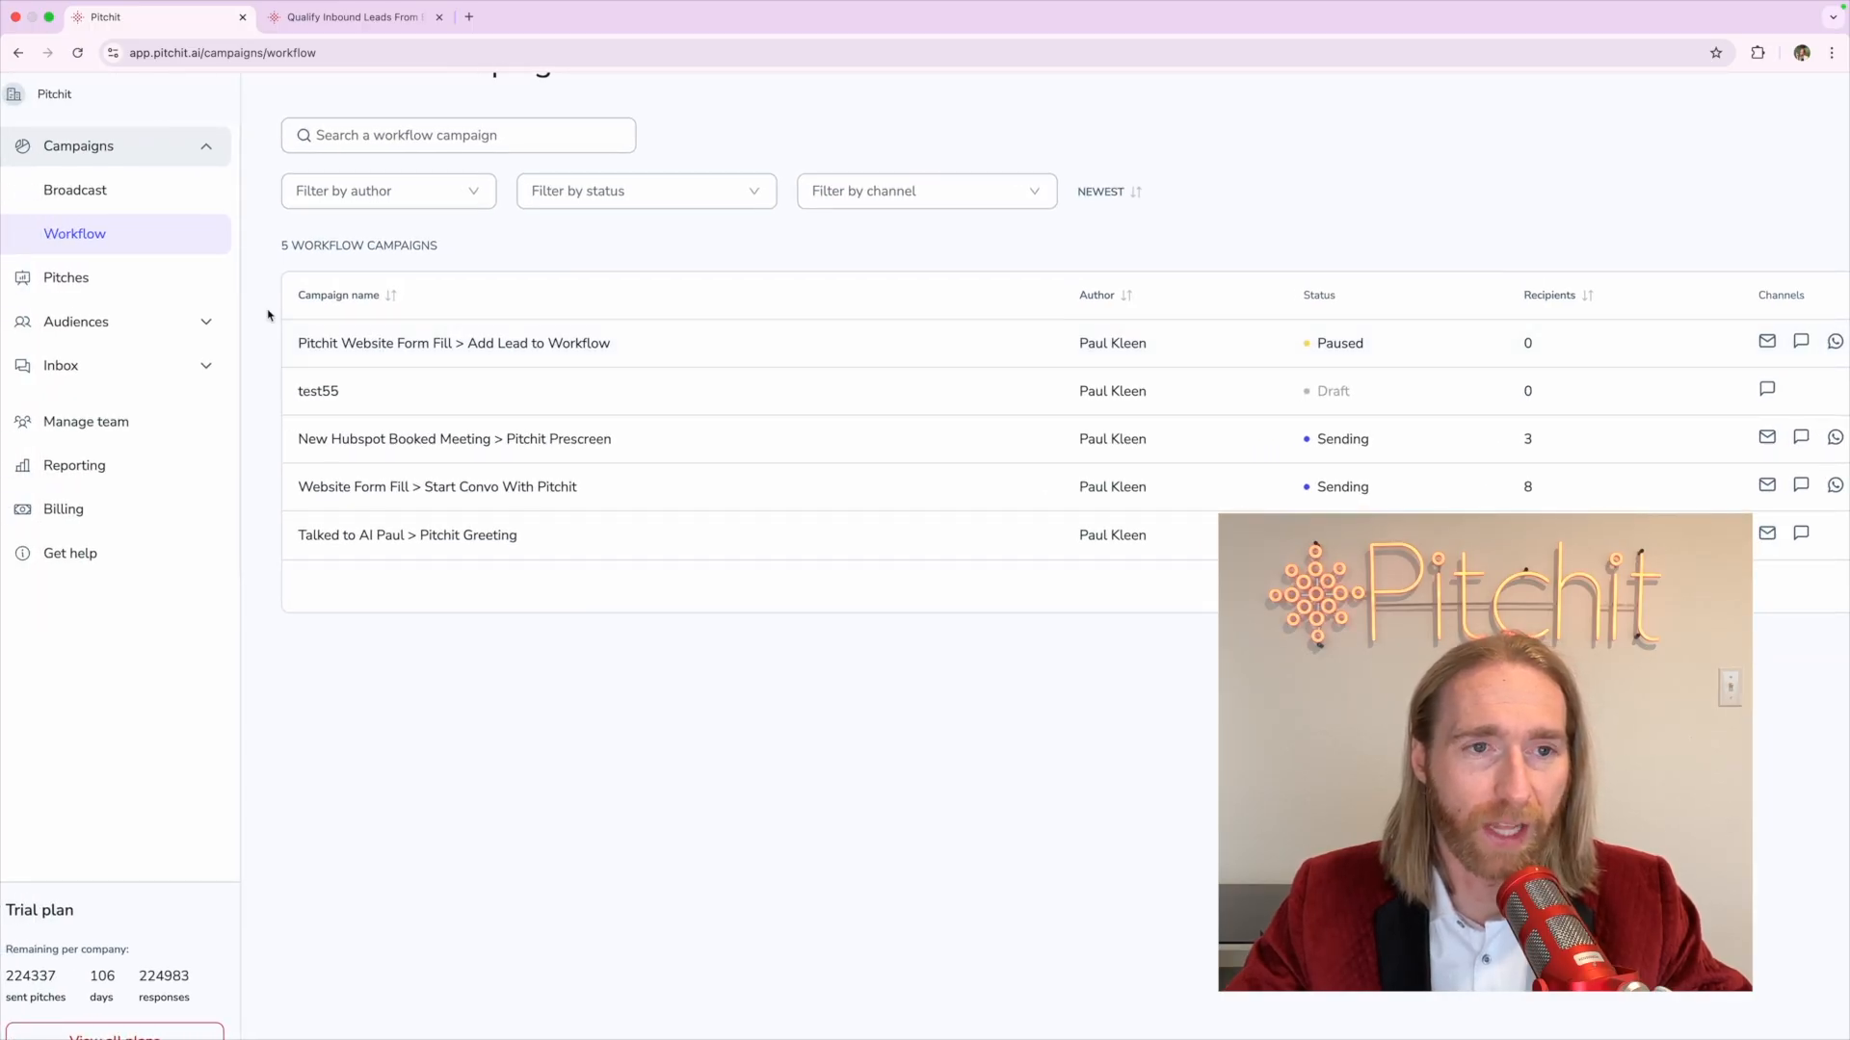
pyautogui.scroll(-3, 268, 315)
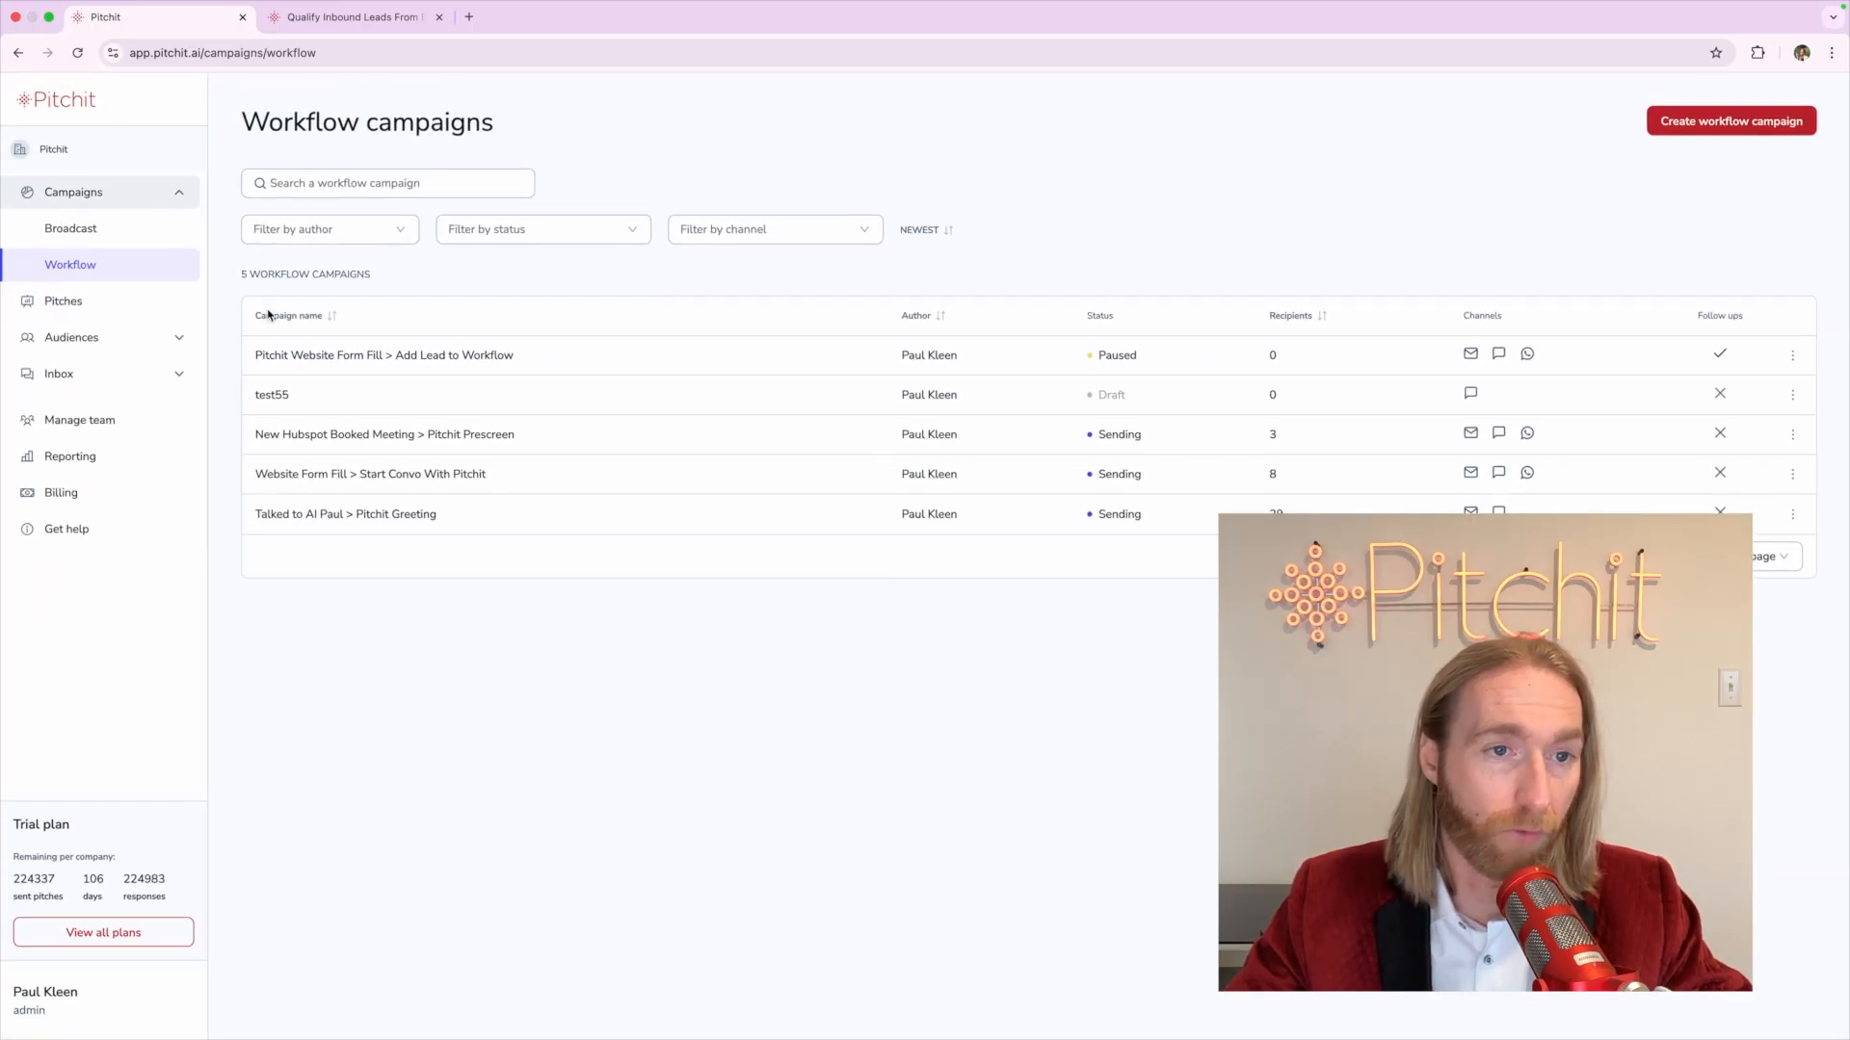
# Start a new broadcast campaign named "Test" with the pitch text "Test" and try to continue to the audience stage
pyautogui.click(128, 234)
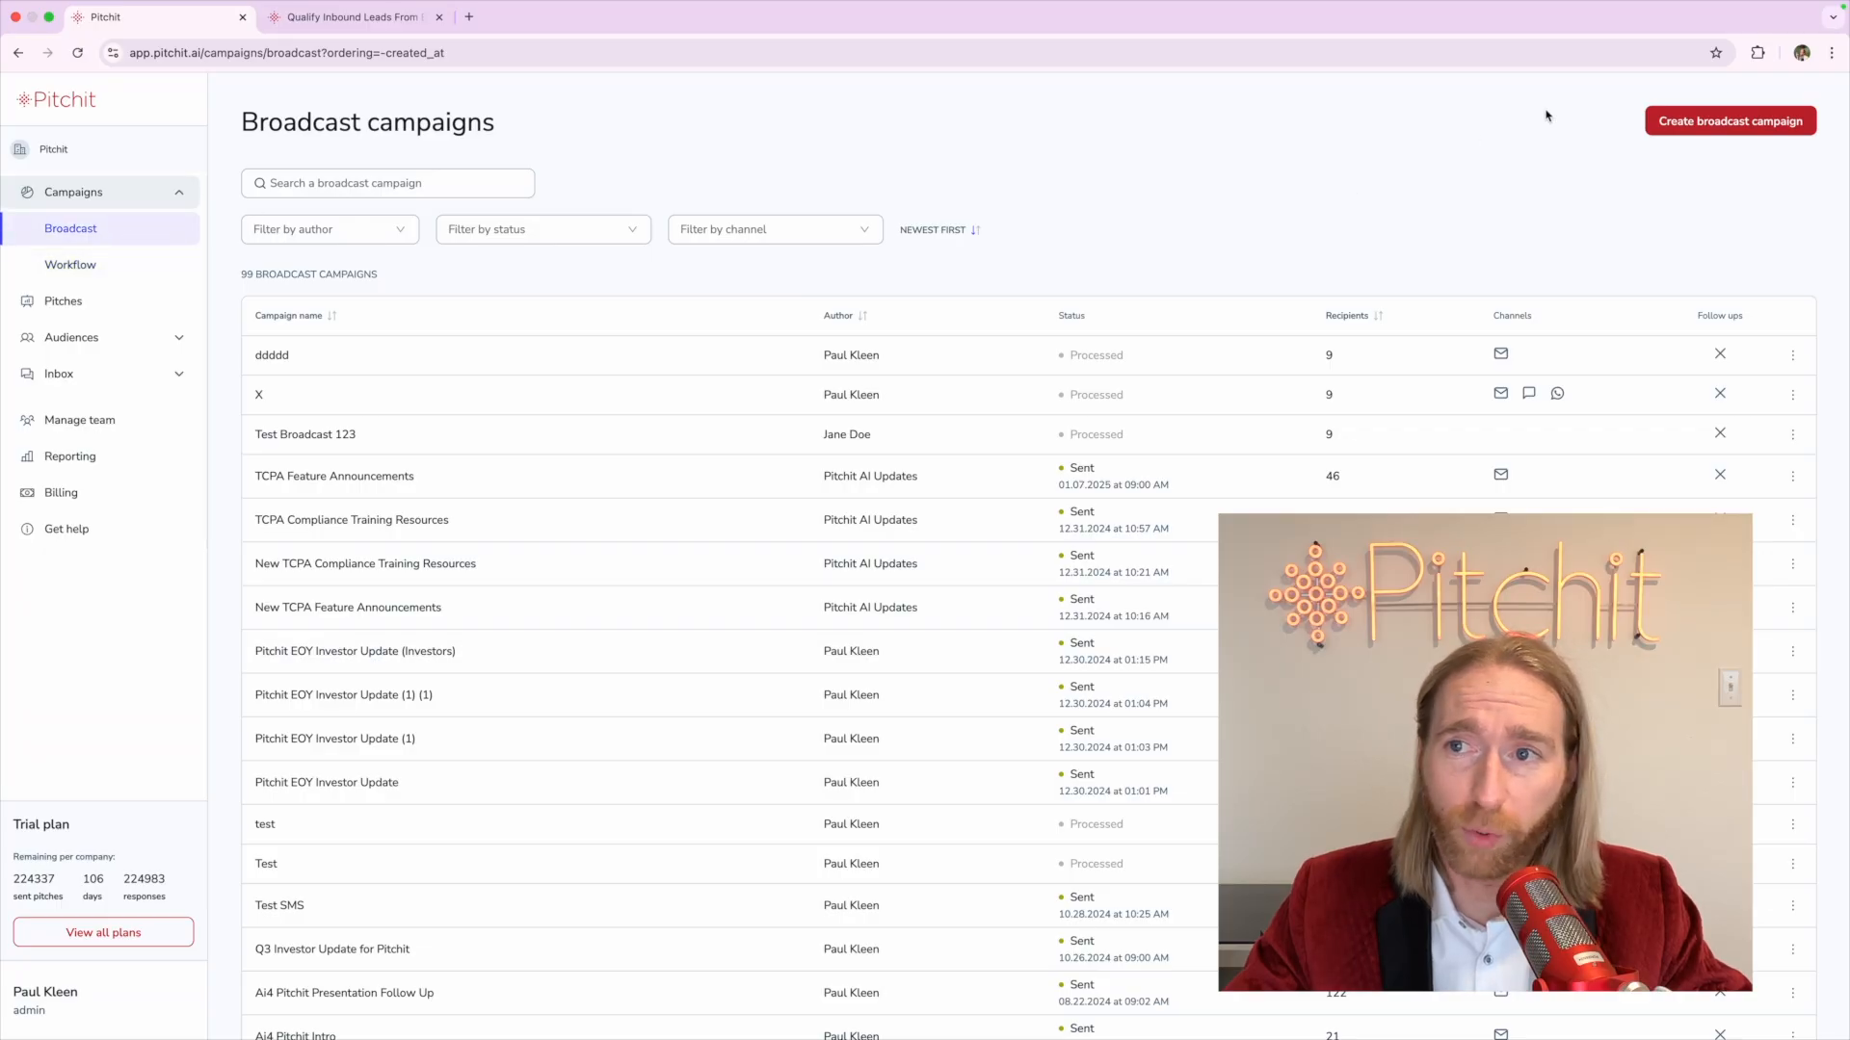
pyautogui.click(1731, 121)
pyautogui.click(493, 273)
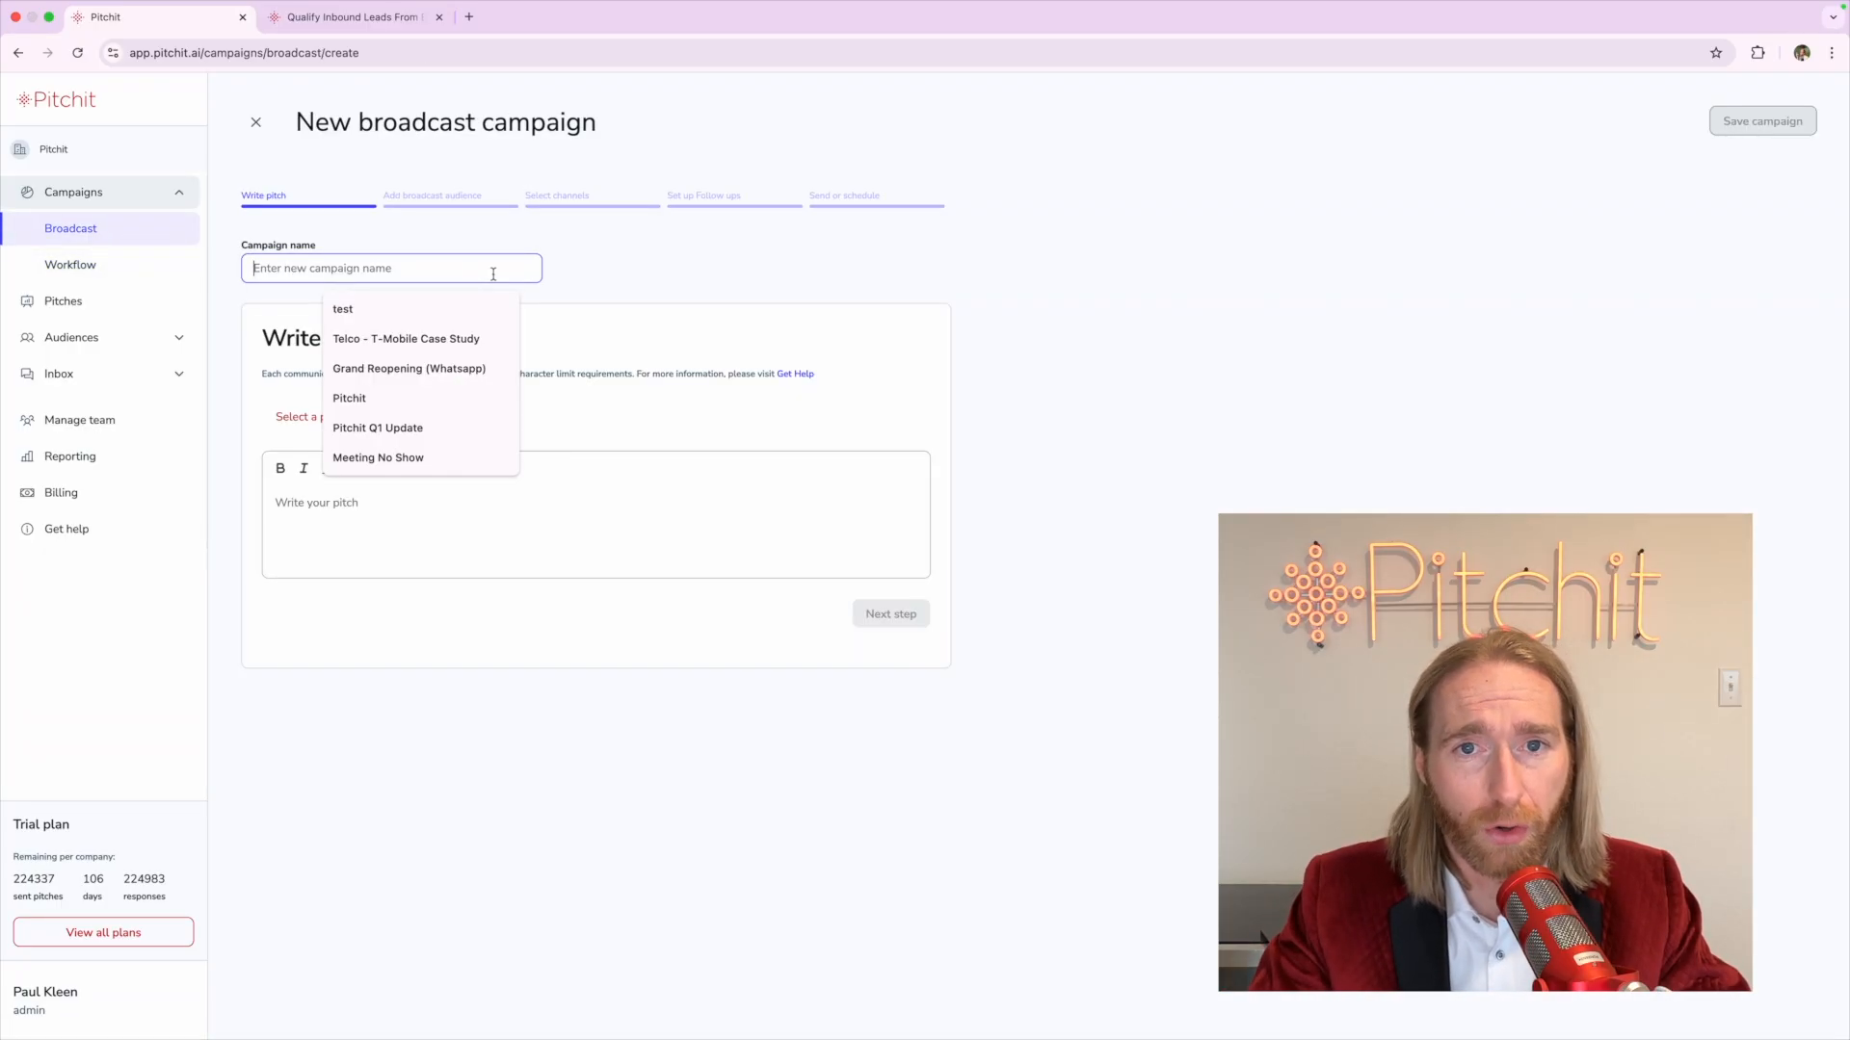
pyautogui.write('Test')
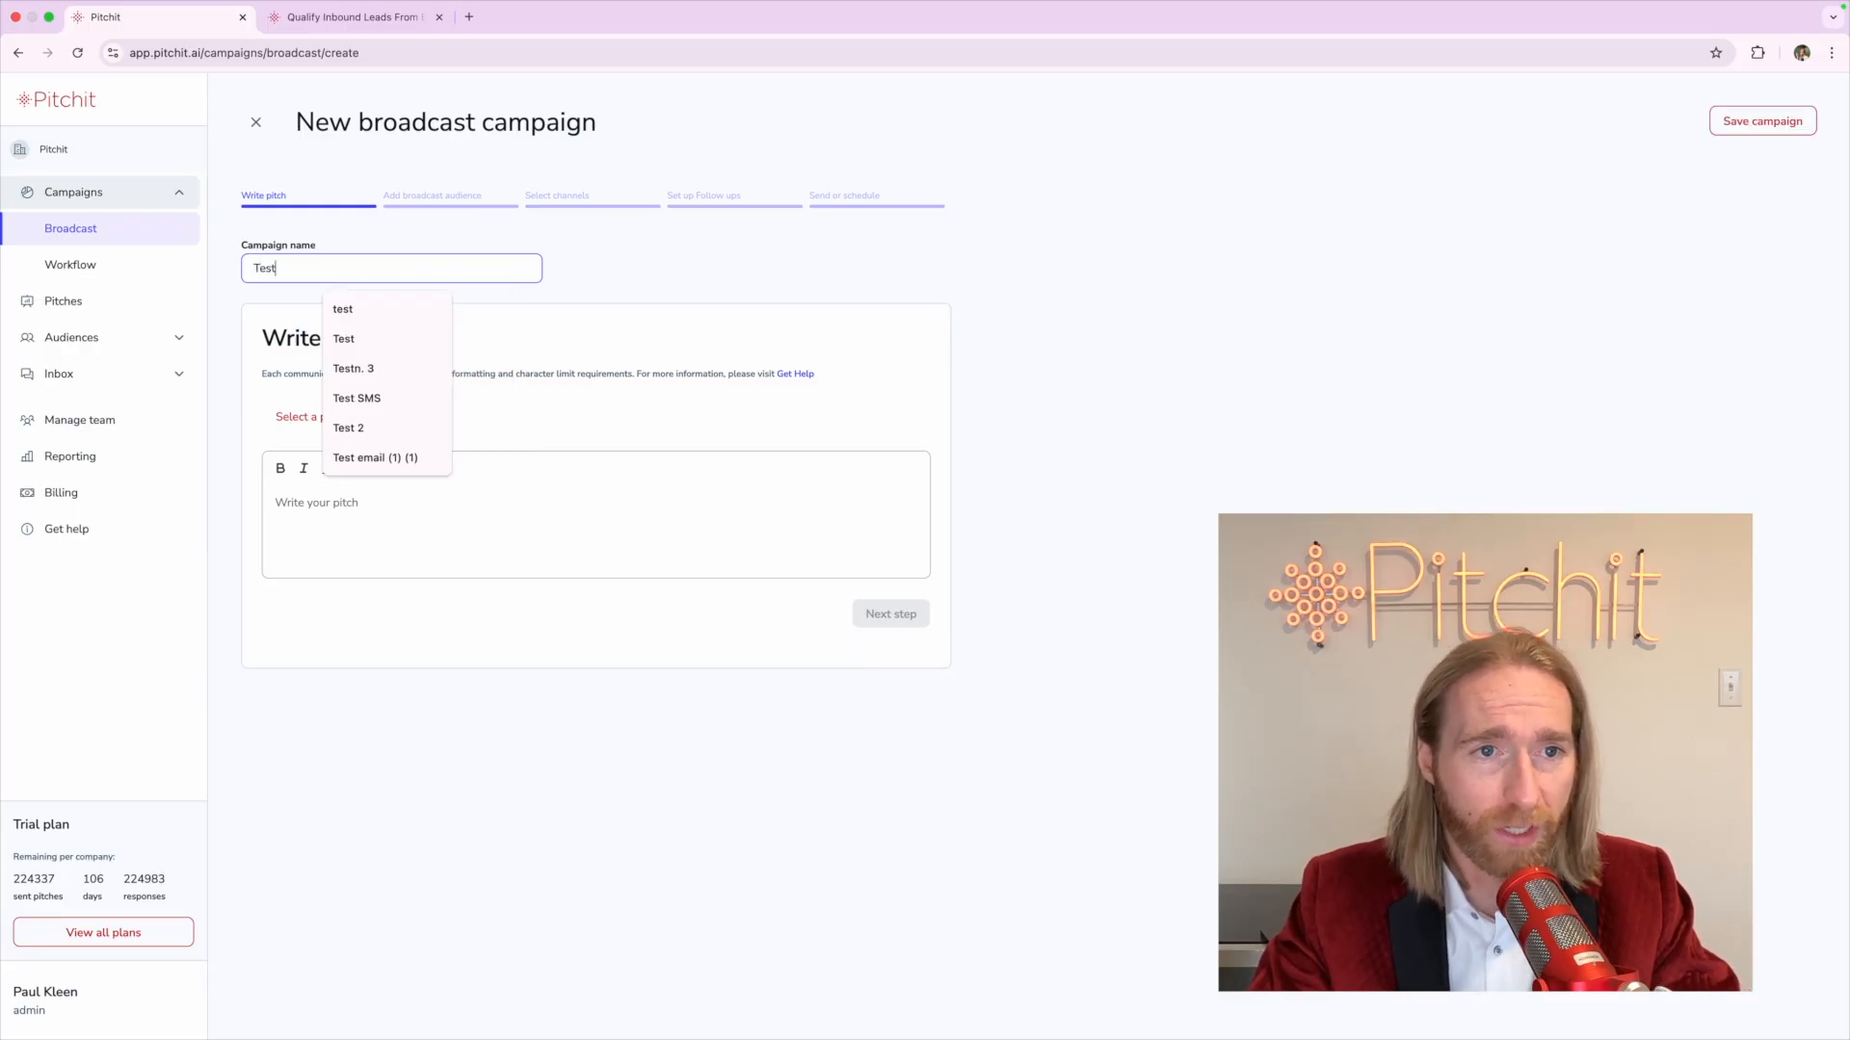
pyautogui.click(434, 569)
pyautogui.write('Test')
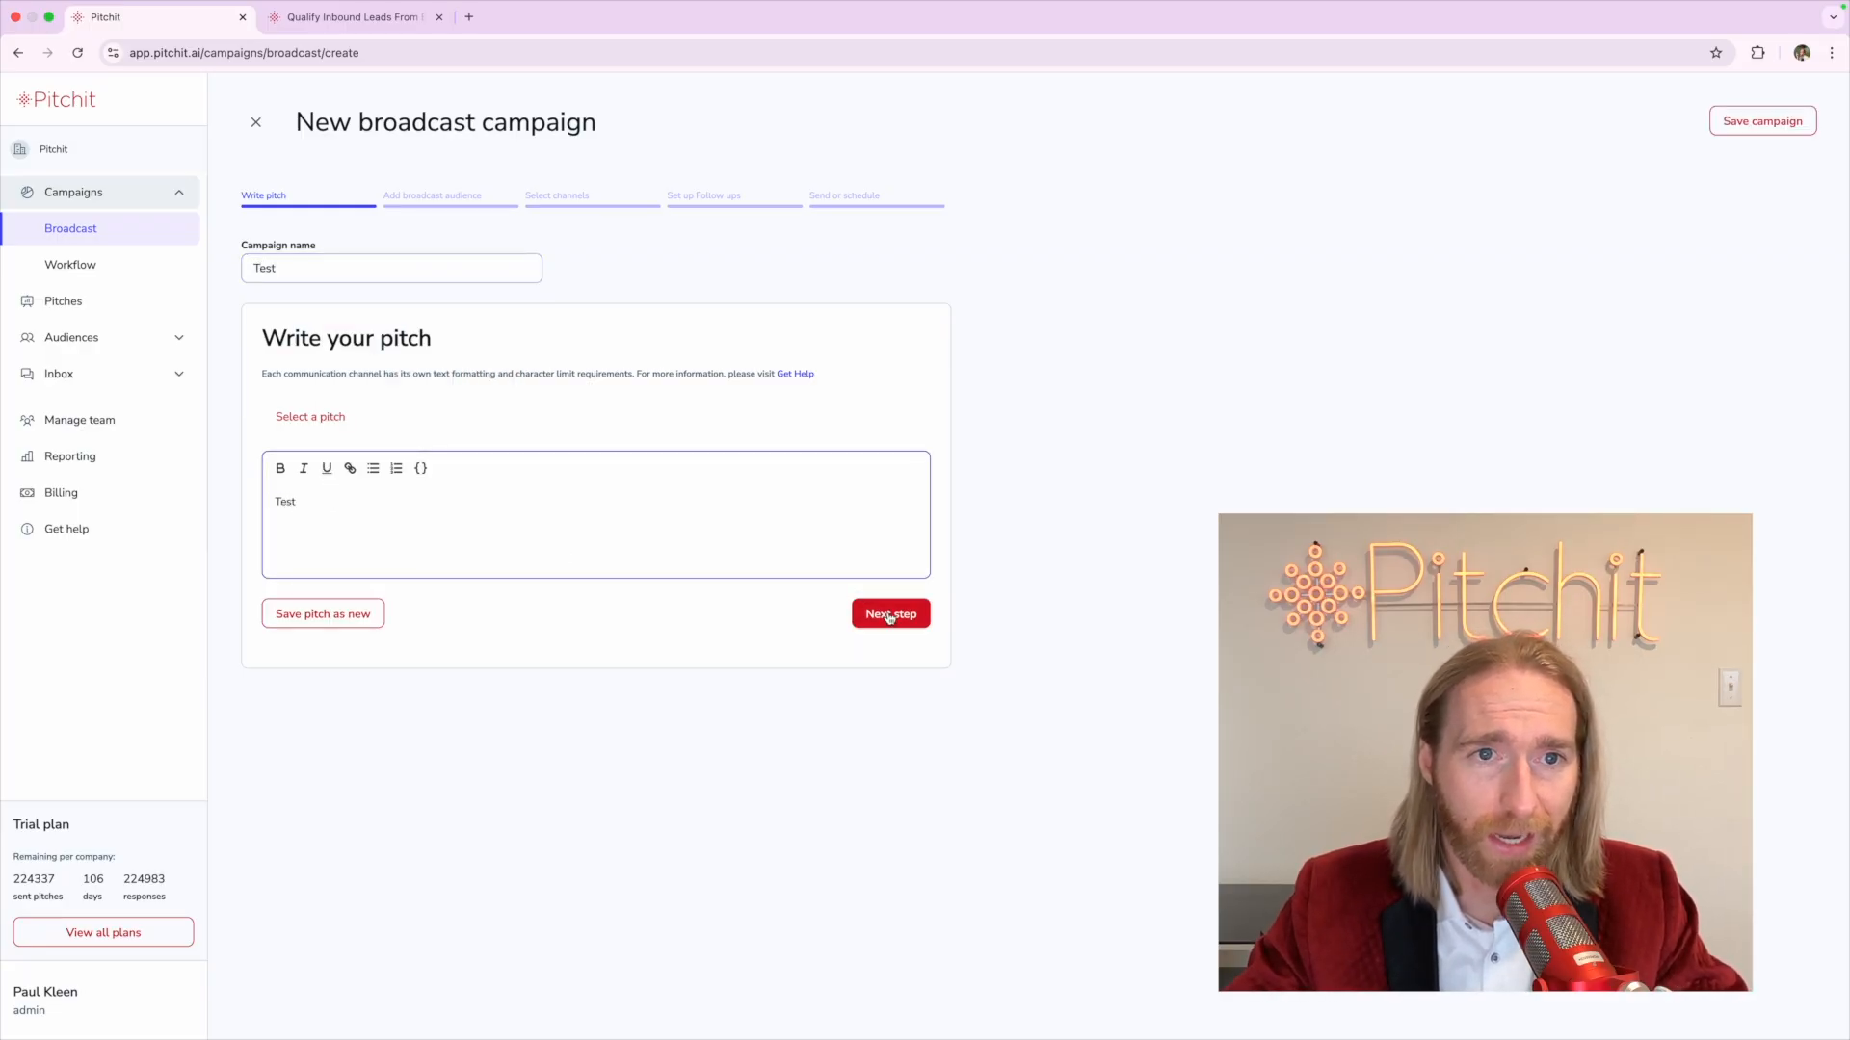
pyautogui.click(889, 618)
# Rename the broadcast campaign "Test2333" and continue to the broadcast audience stage
pyautogui.click(462, 274)
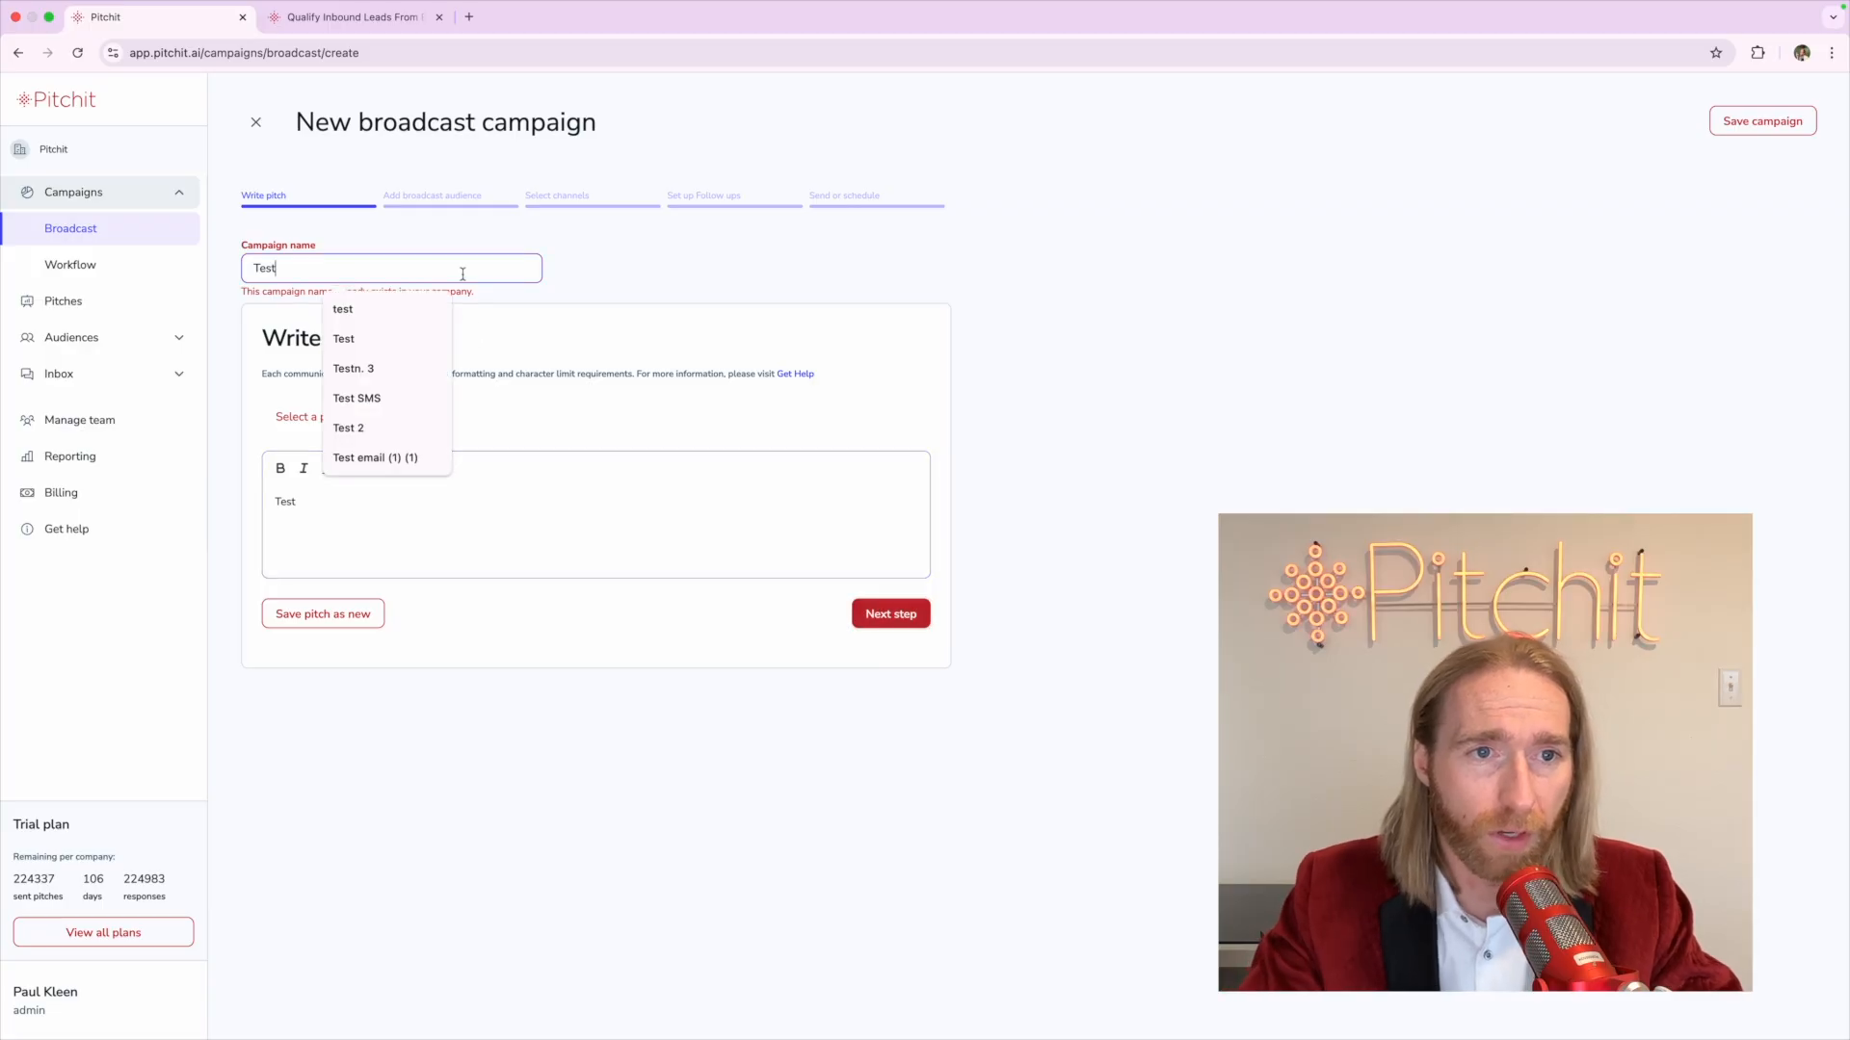
pyautogui.write('2333')
pyautogui.click(879, 617)
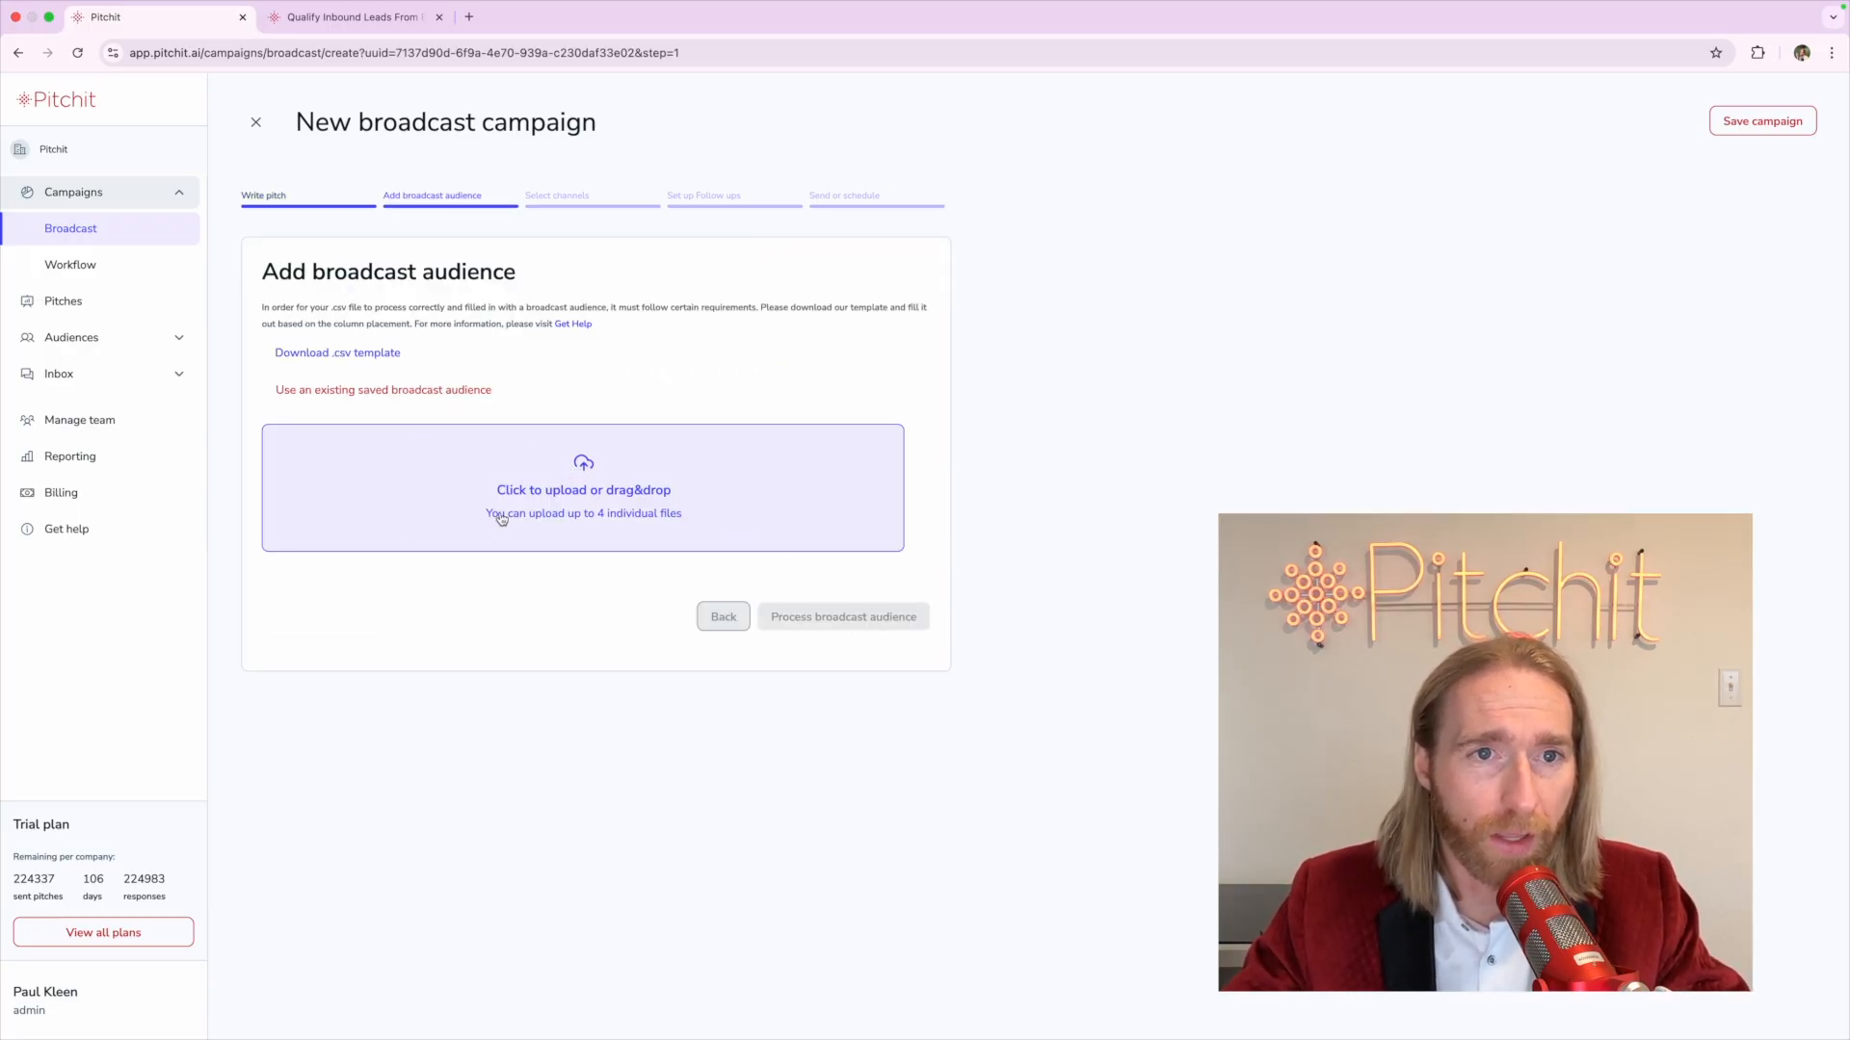
# Examine the Add broadcast audience stage and switch to the lead form on the Pitchit website
pyautogui.moveTo(383, 192); pyautogui.dragTo(507, 198)
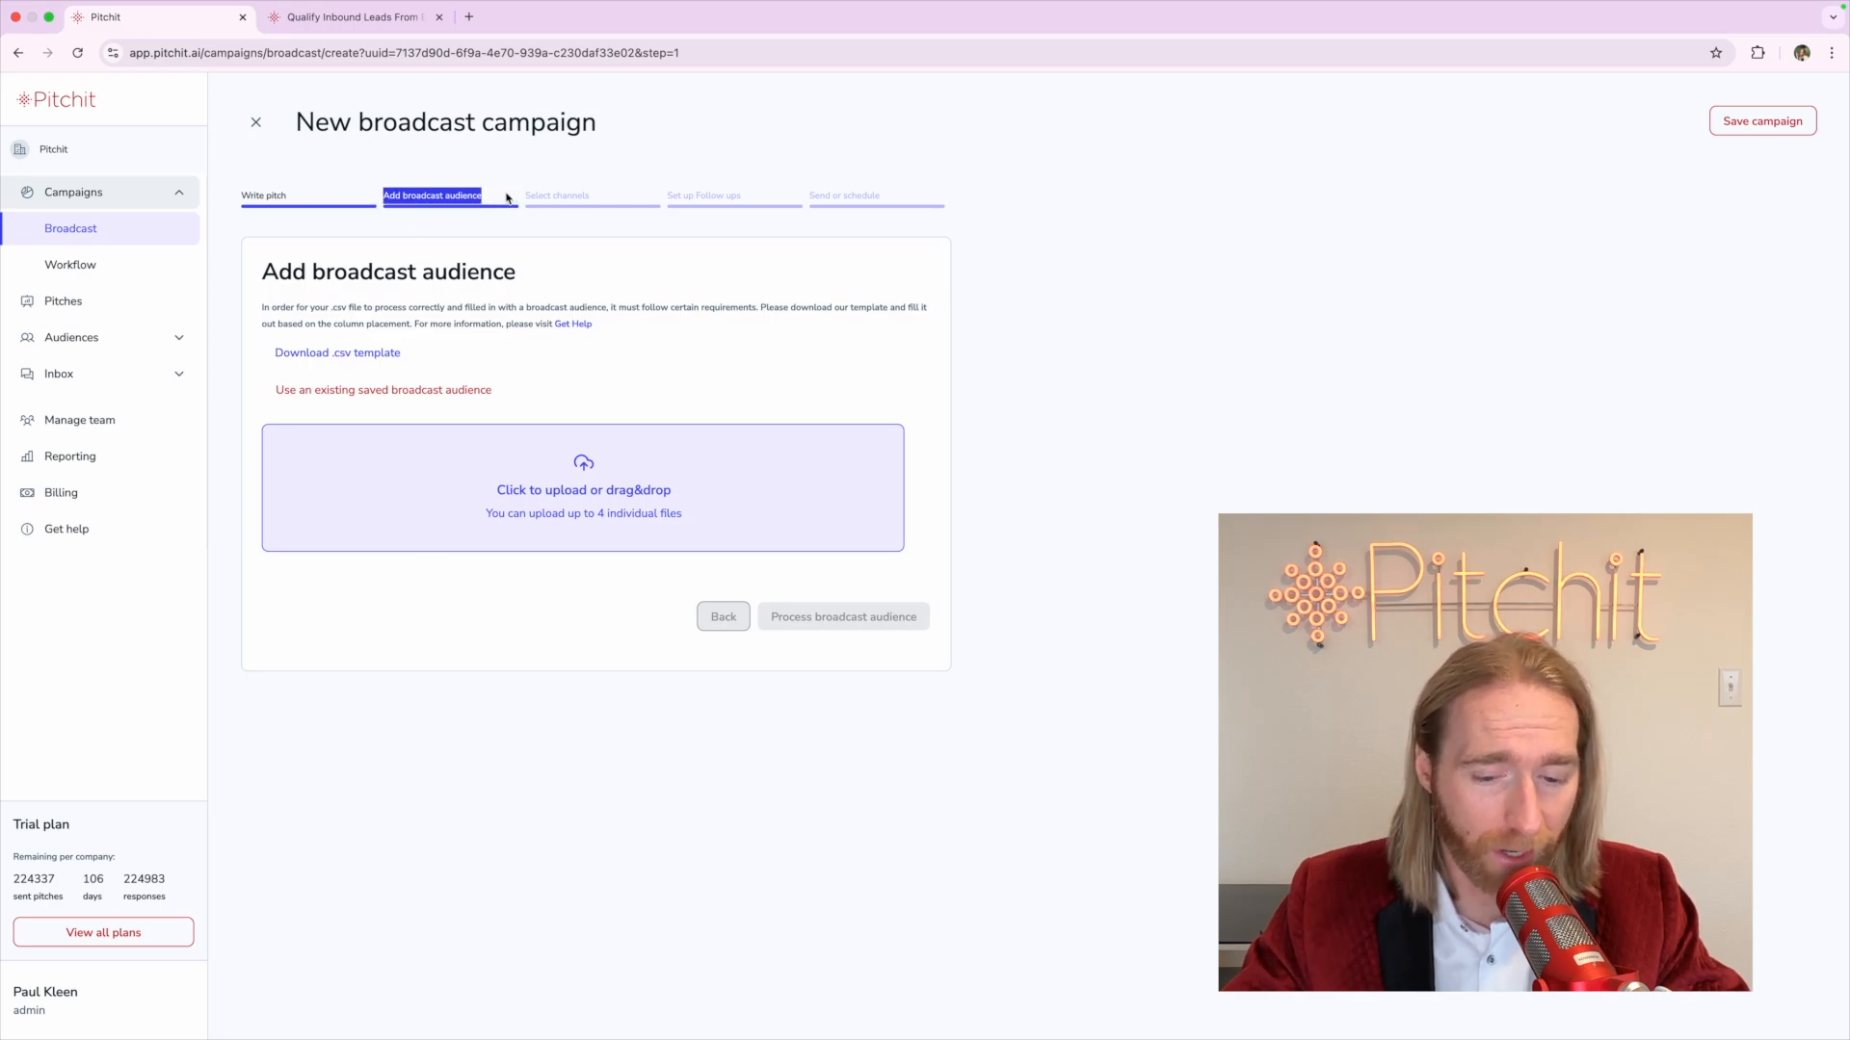
pyautogui.click(465, 250)
pyautogui.click(353, 16)
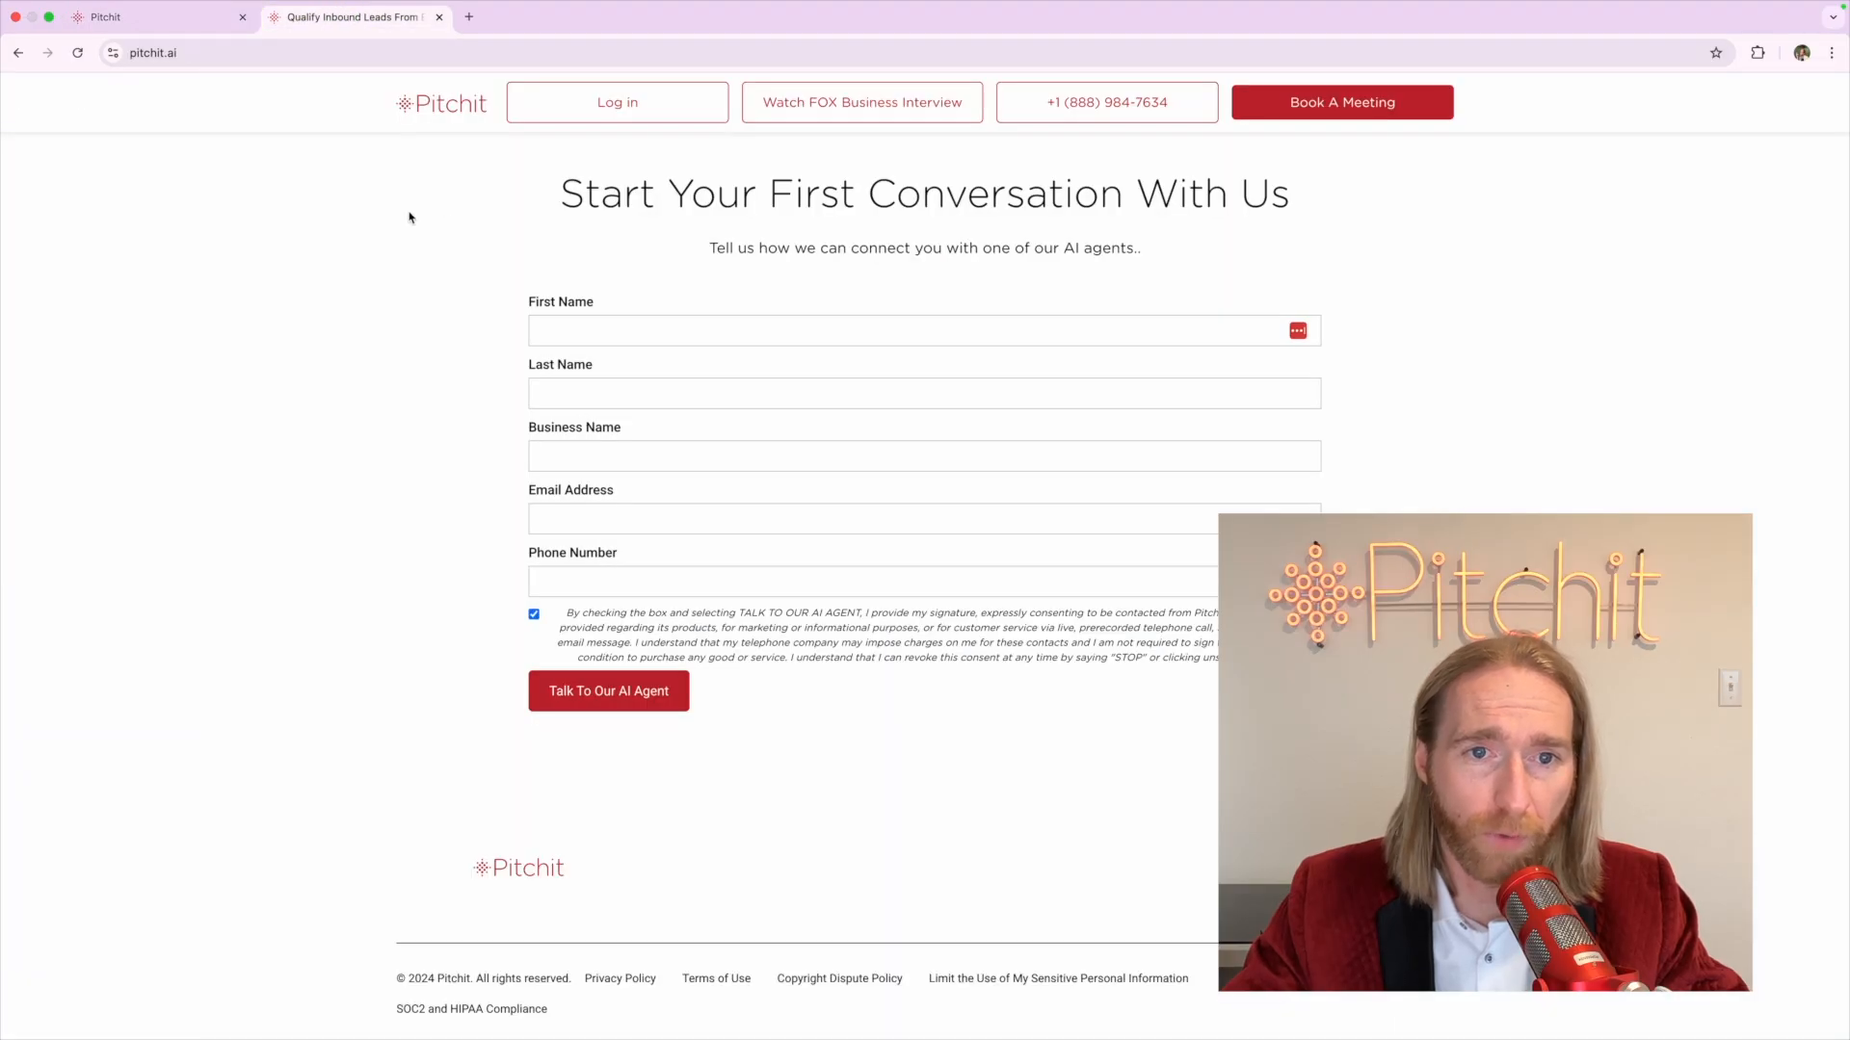
# Close the website lead form, choose the saved broadcast audience "Investor Prospects 05/02/24" for the campaign and process it
pyautogui.tripleClick(562, 188)
pyautogui.click(472, 206)
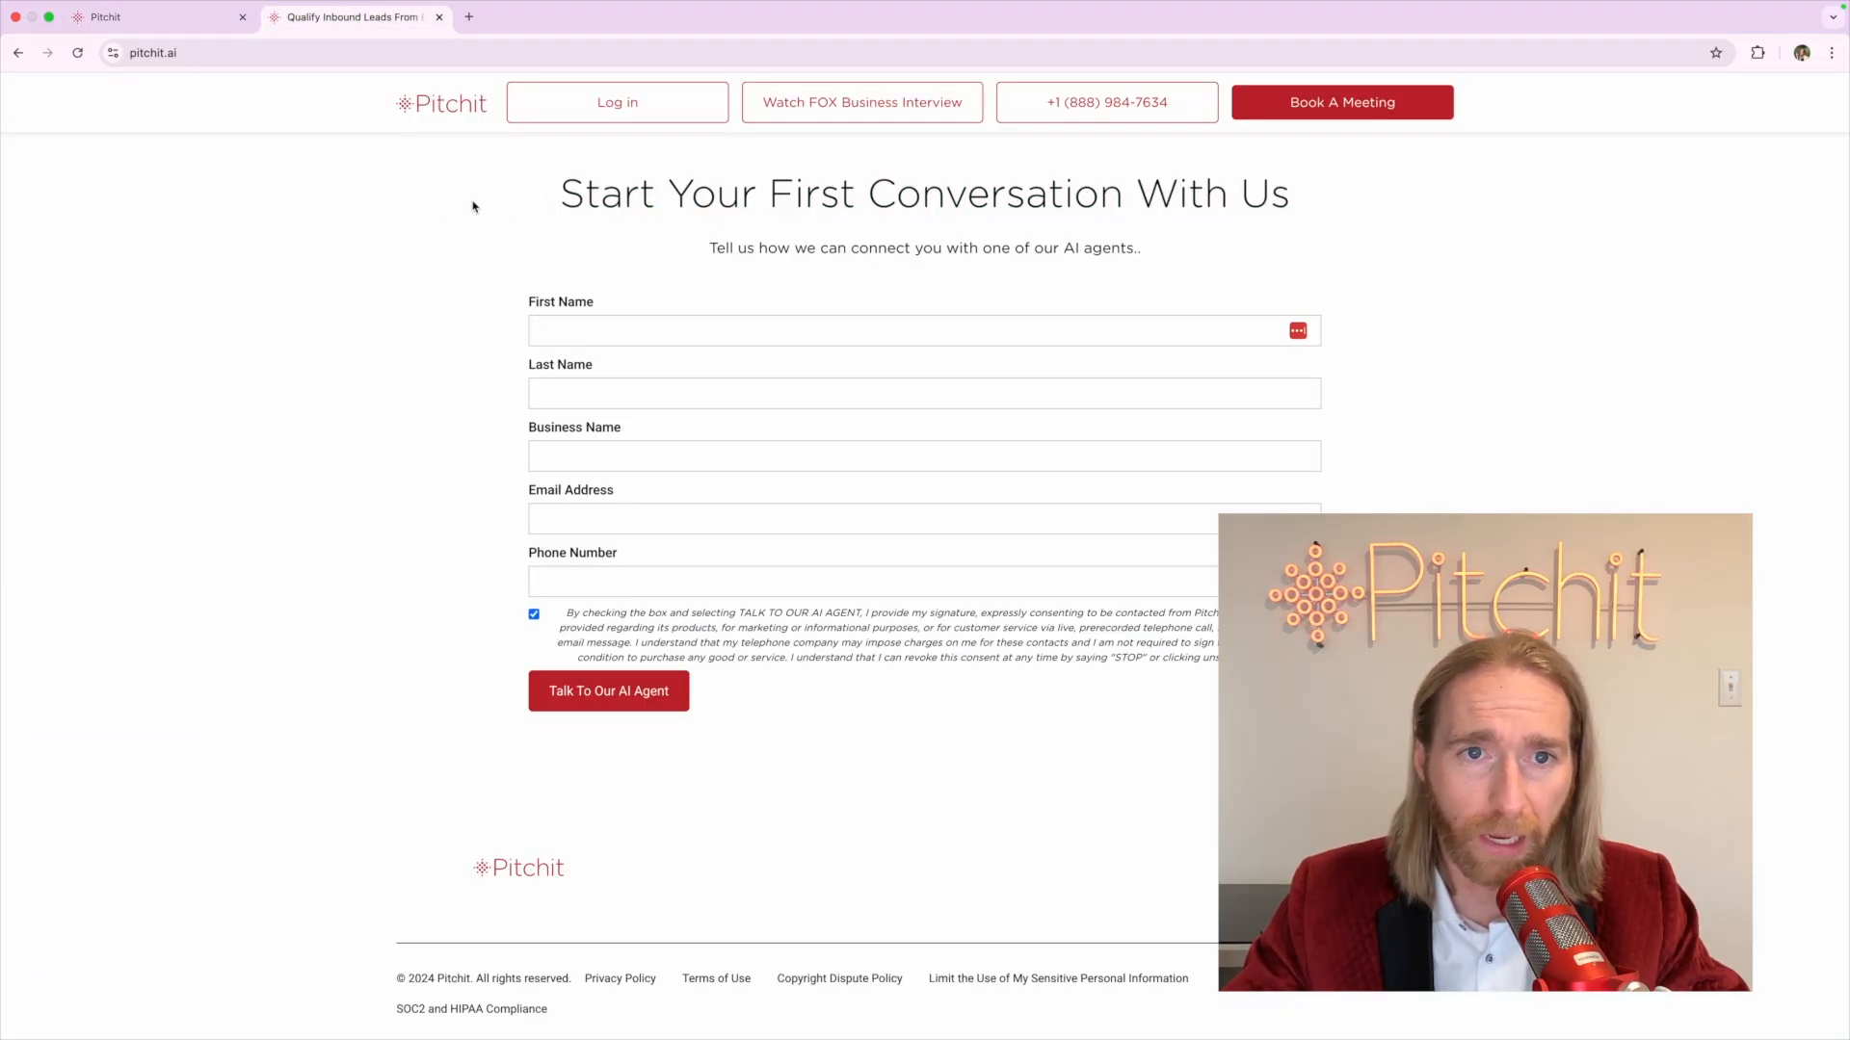
pyautogui.press('super+w')
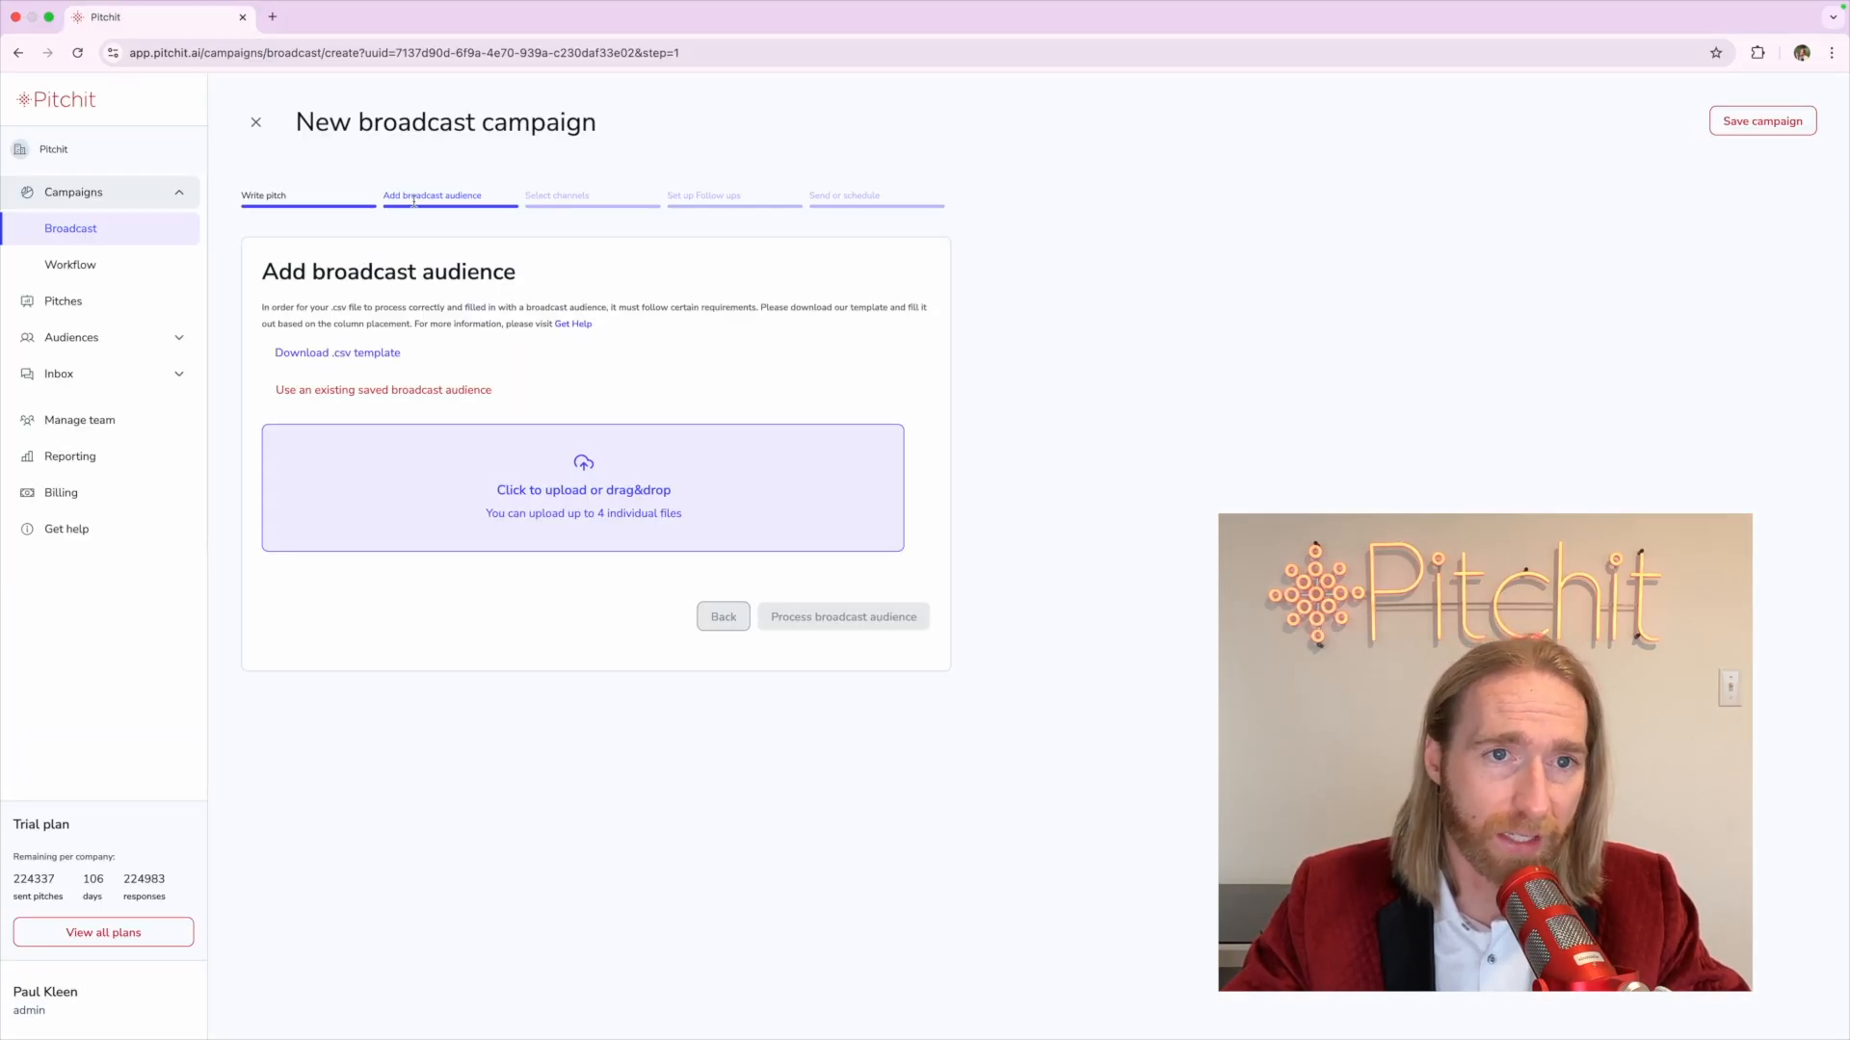
pyautogui.click(384, 391)
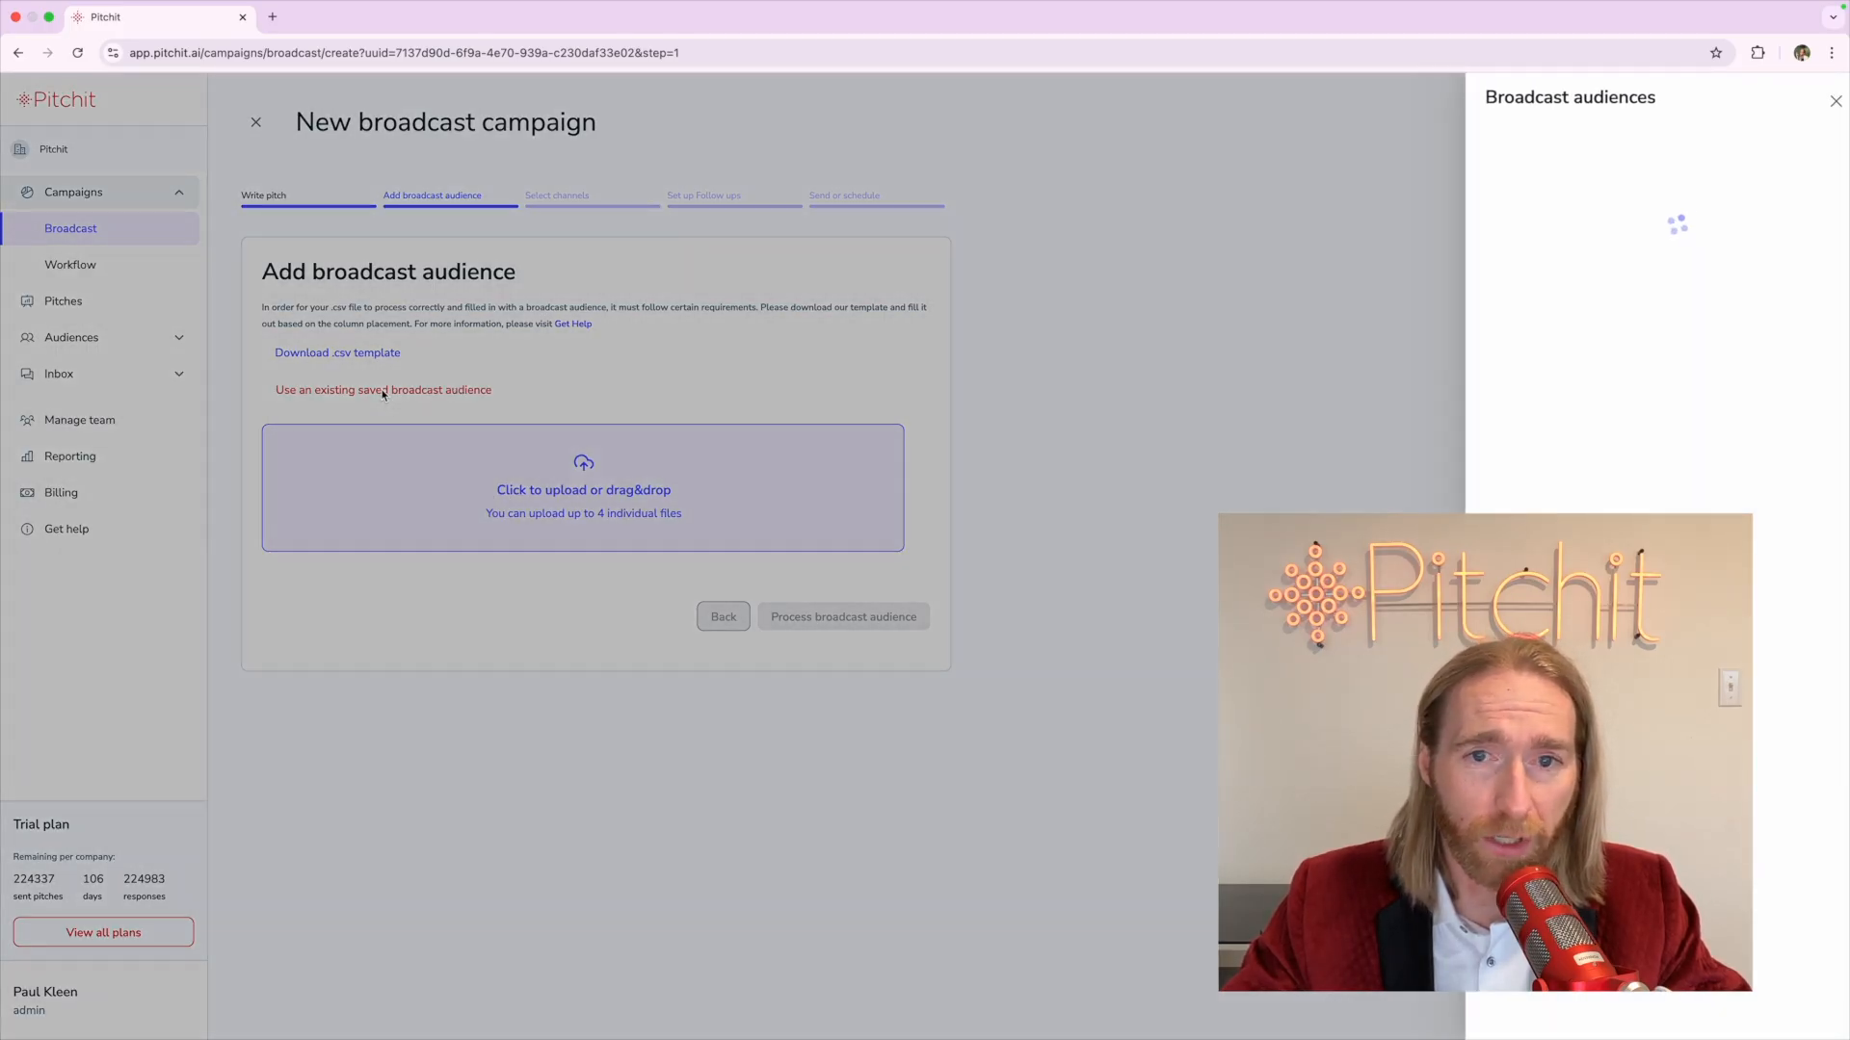
pyautogui.click(1494, 320)
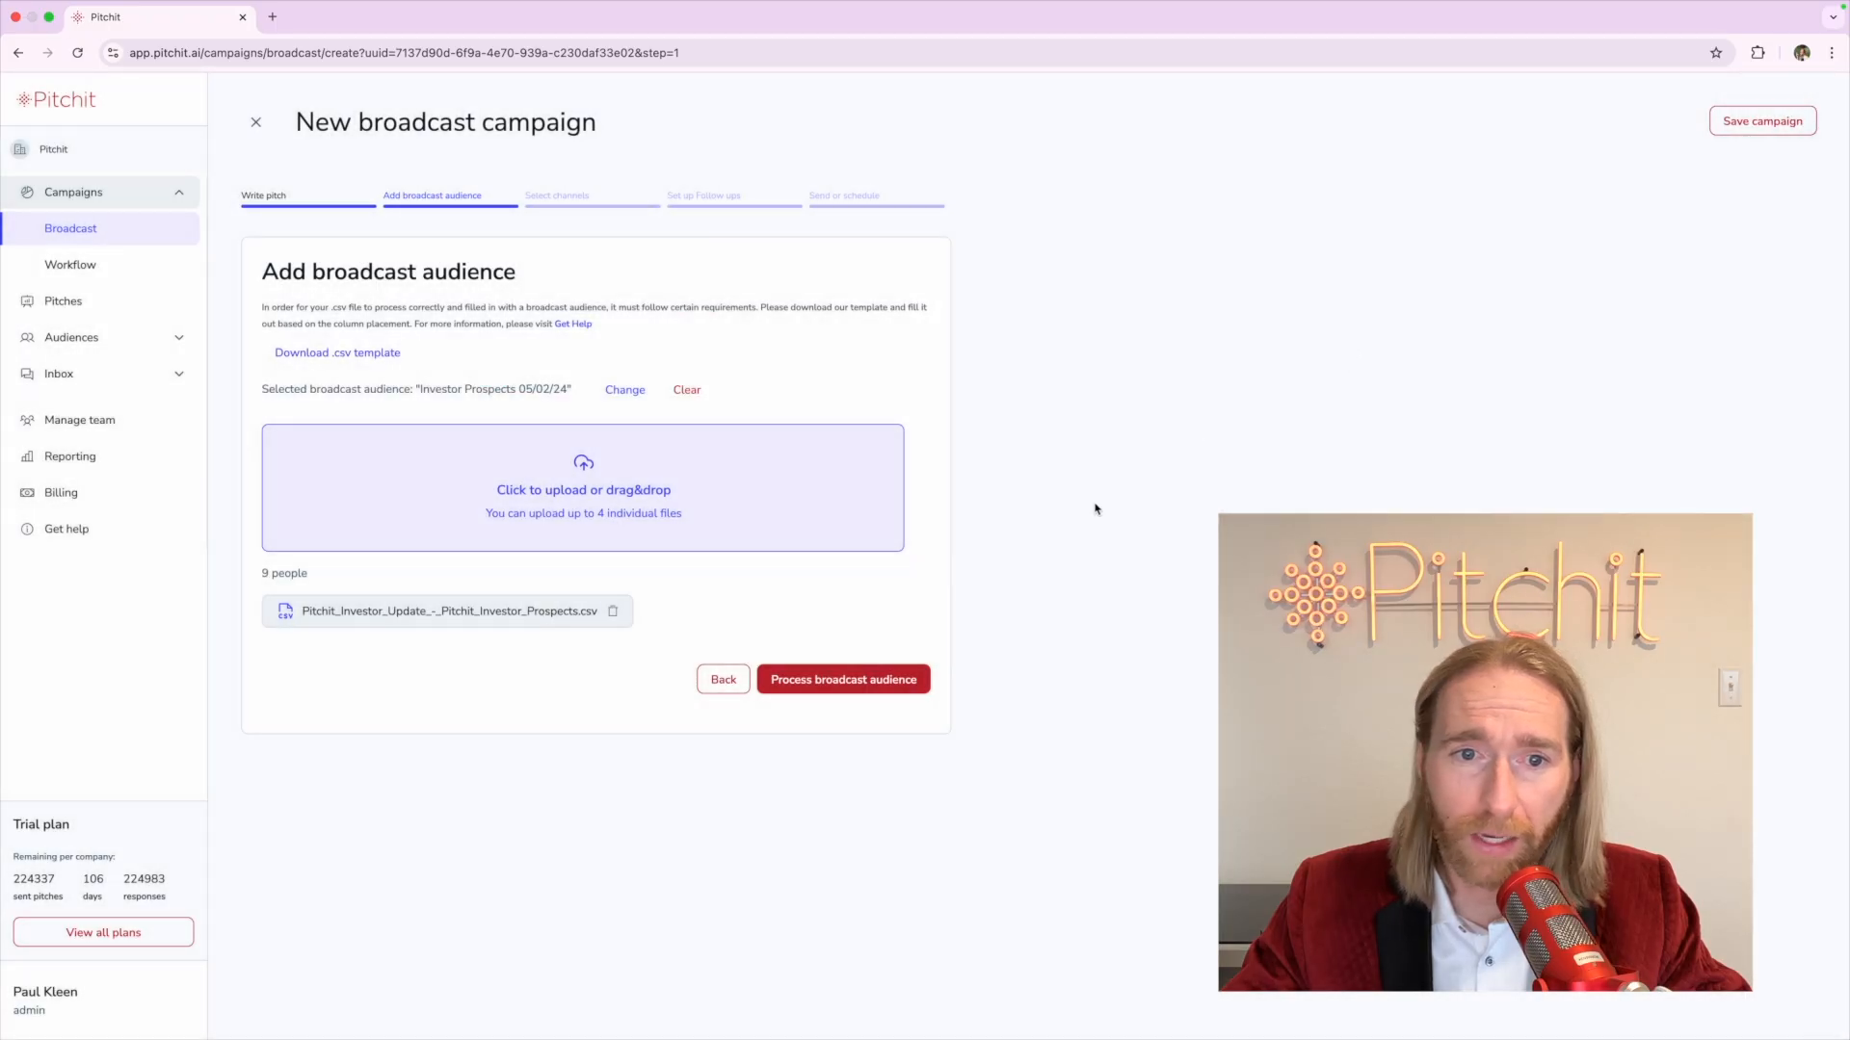
pyautogui.click(812, 680)
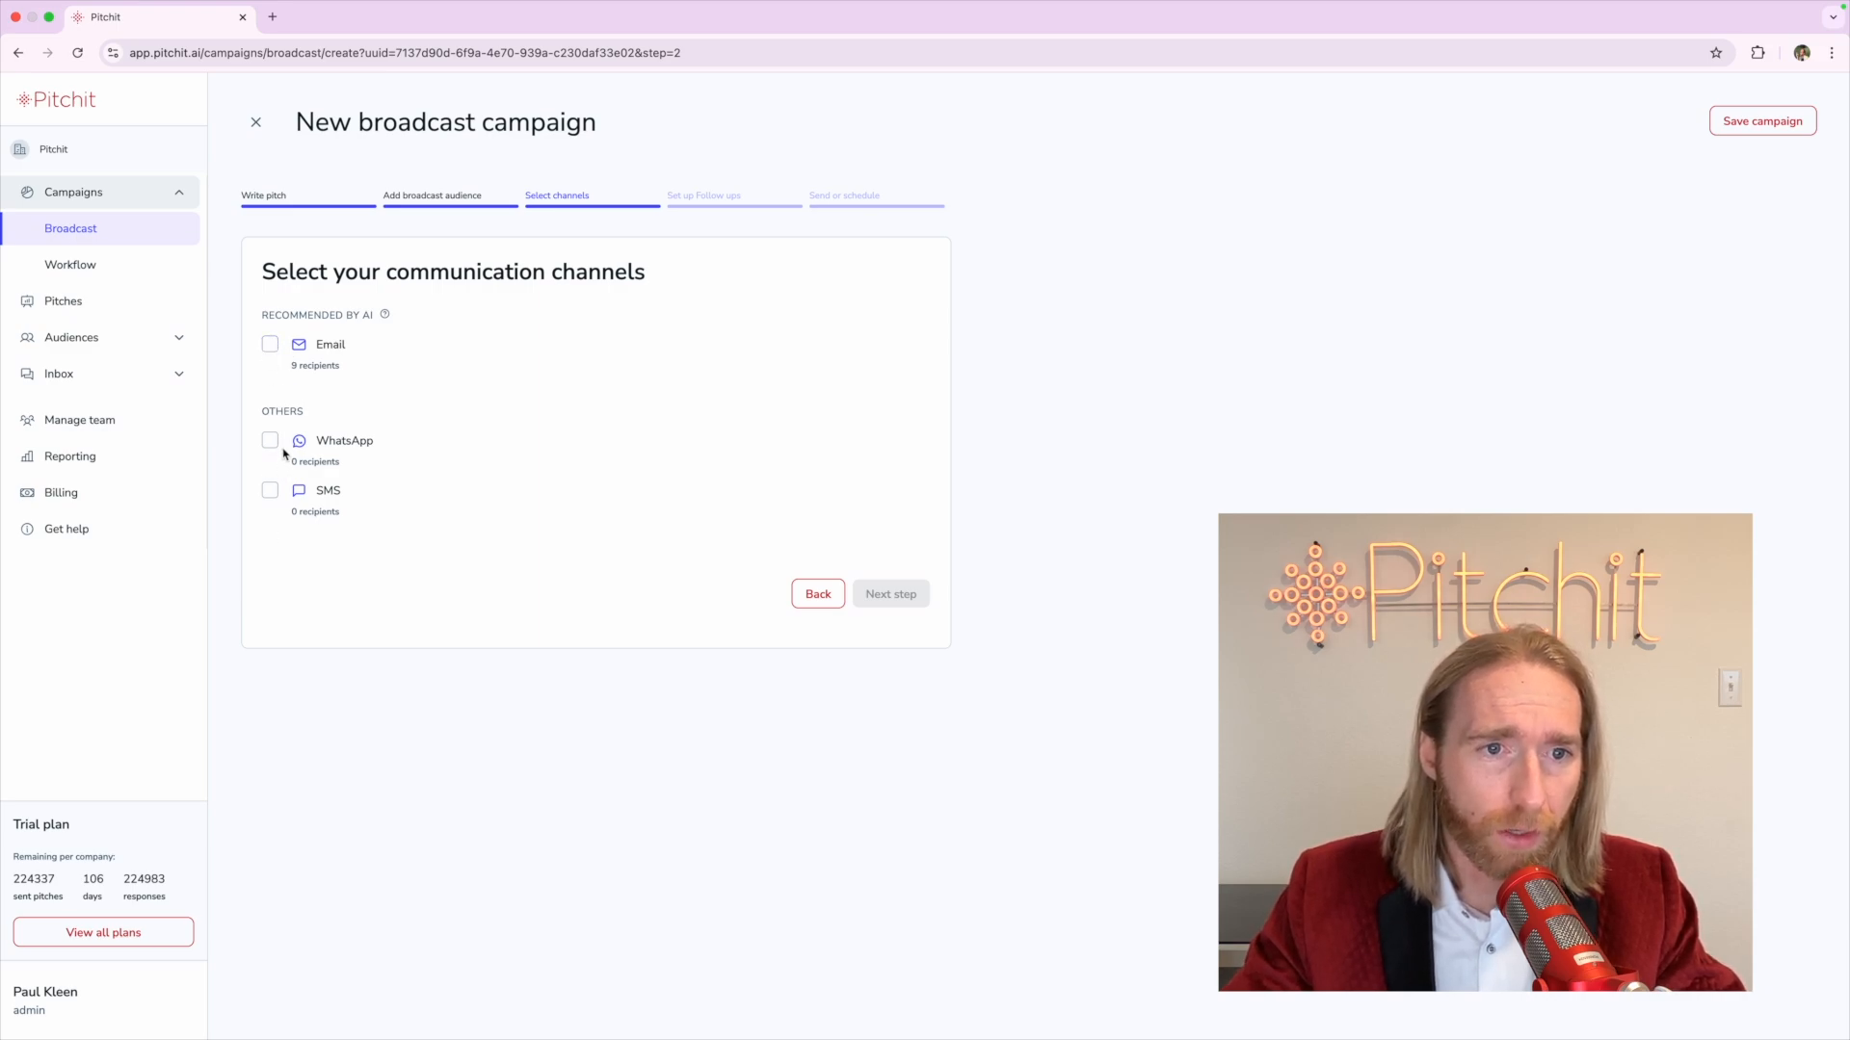
# Examine the recipient counts for the WhatsApp, SMS and Email communication channels
pyautogui.moveTo(320, 439); pyautogui.dragTo(342, 515)
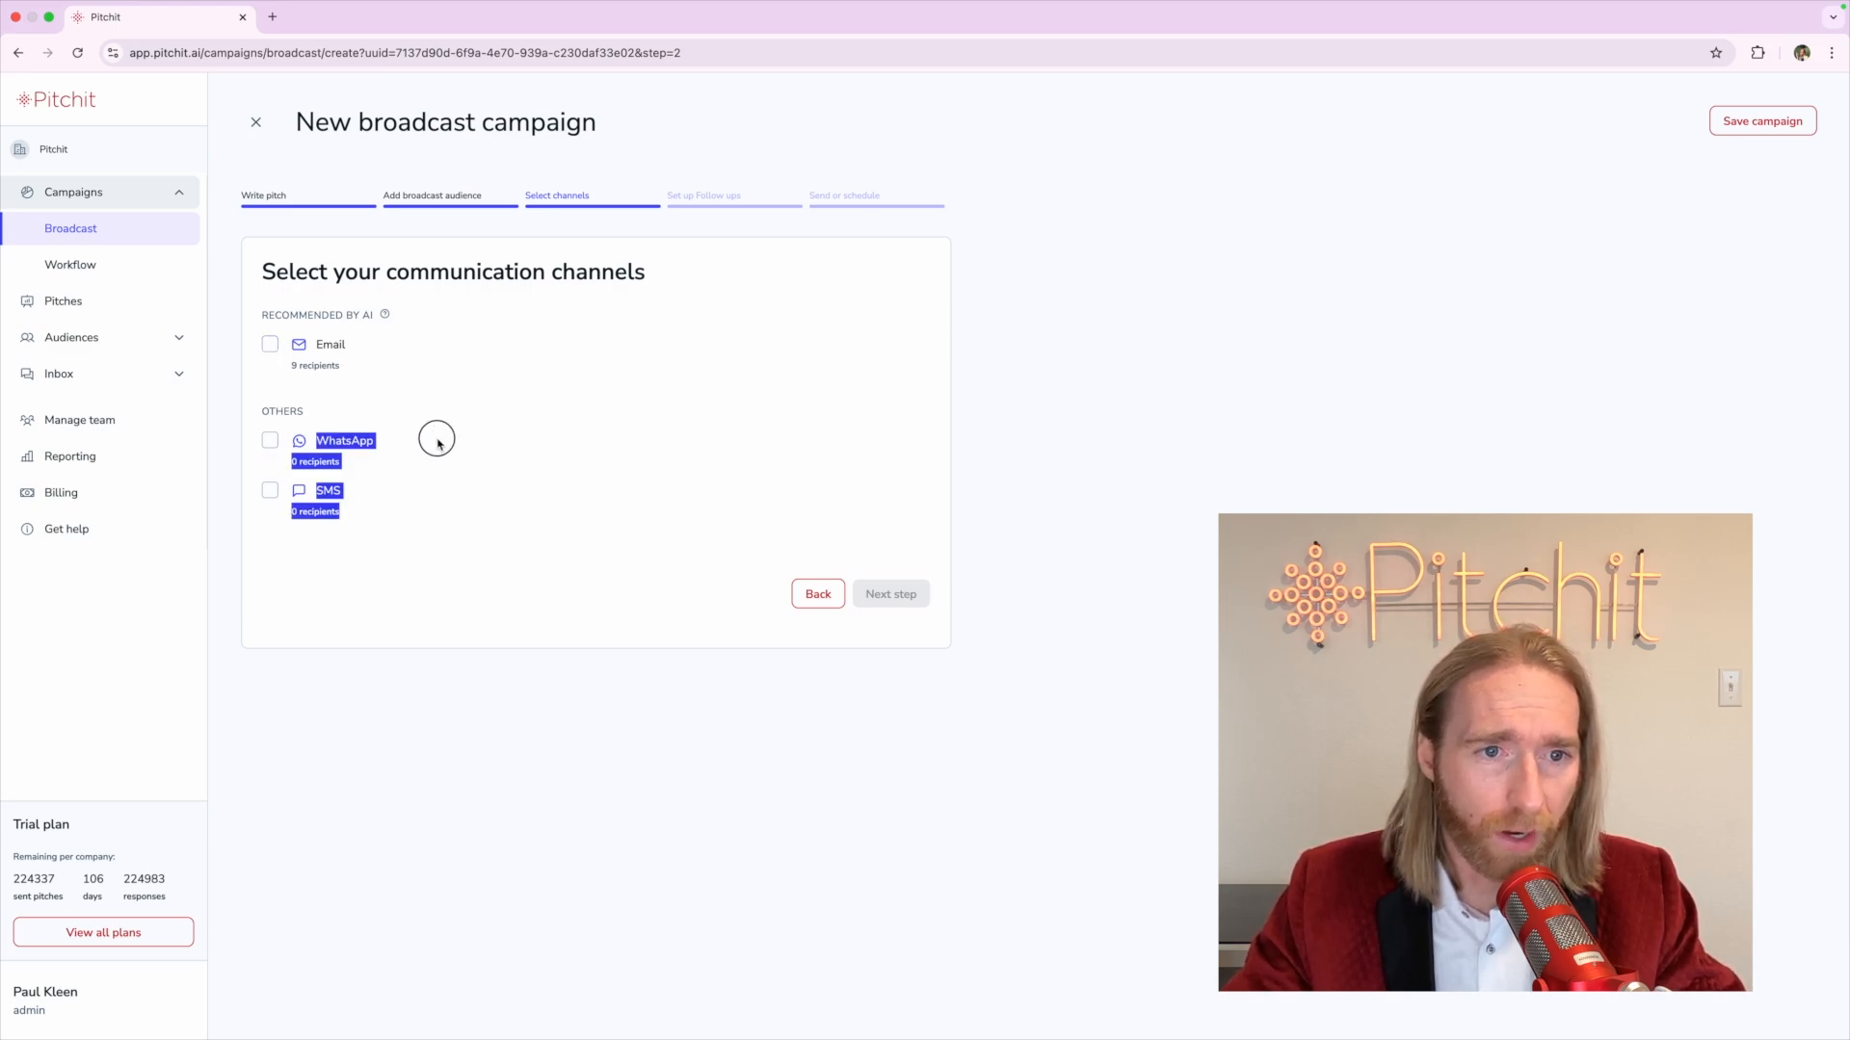
pyautogui.click(325, 439)
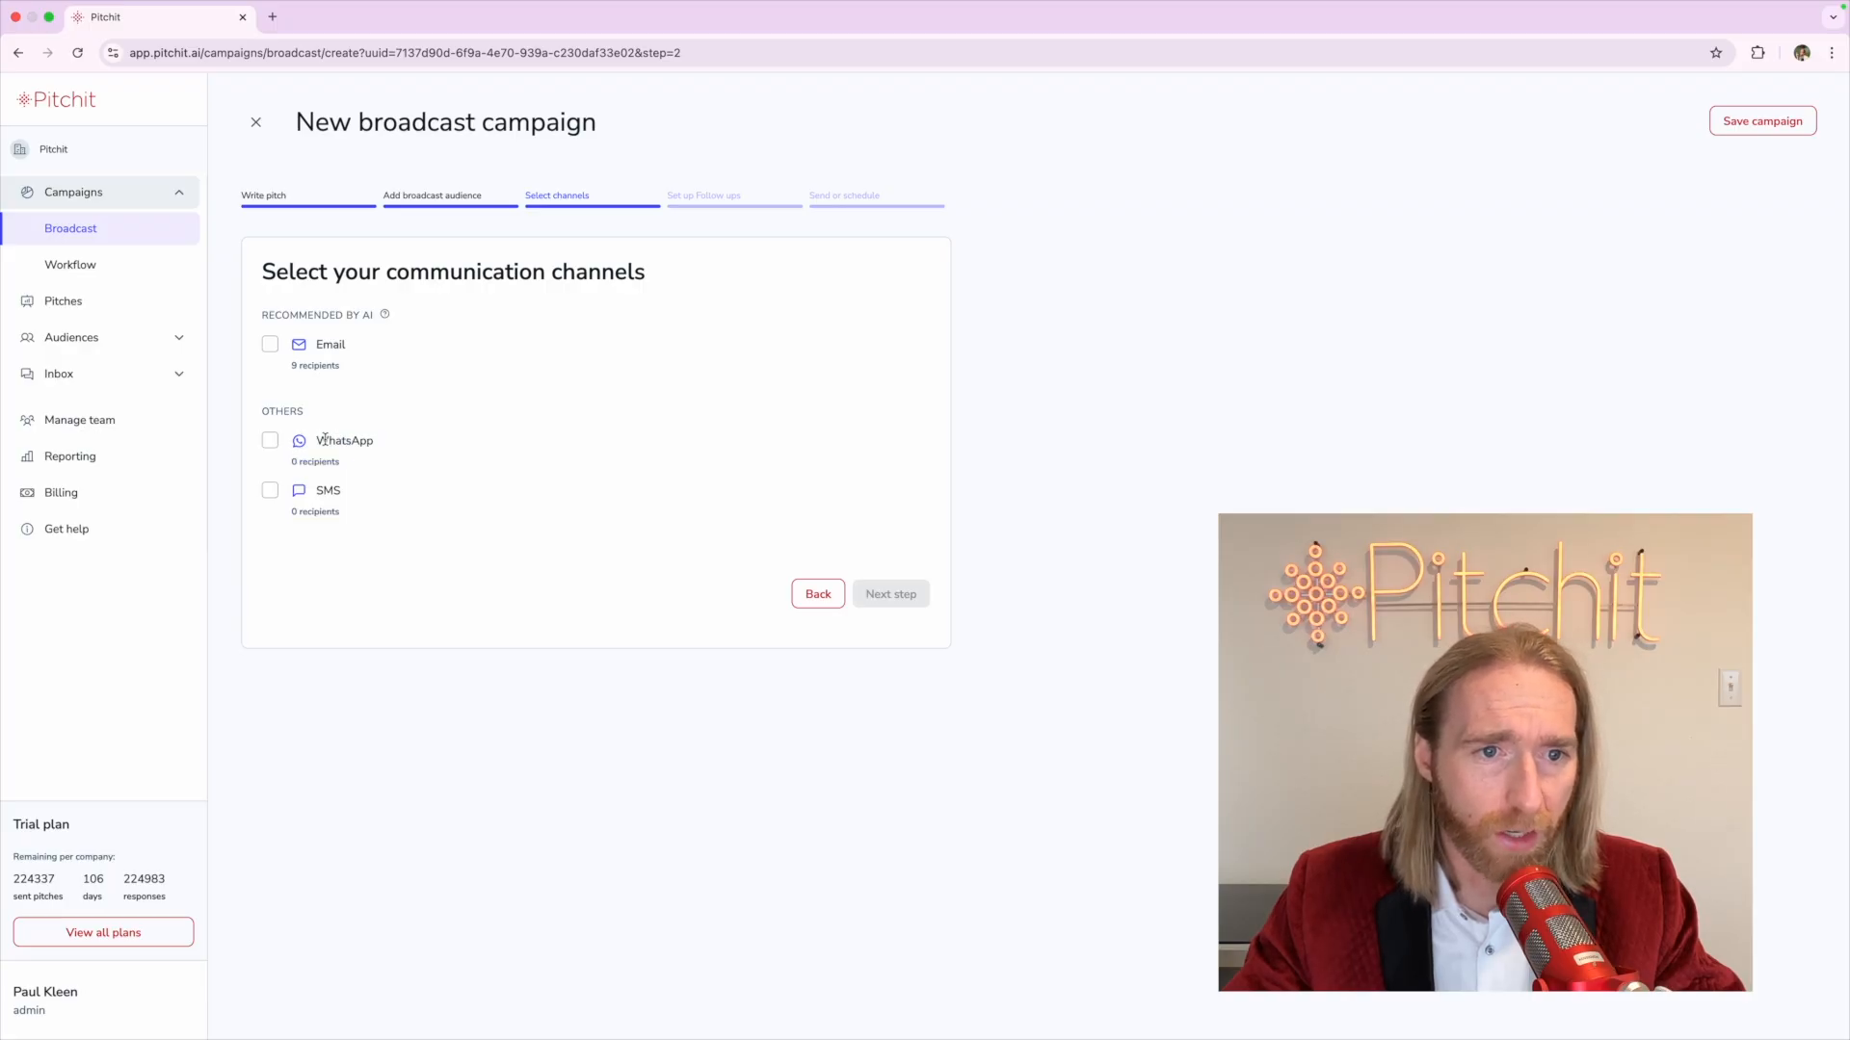
pyautogui.doubleClick(326, 493)
pyautogui.moveTo(316, 349); pyautogui.dragTo(351, 391)
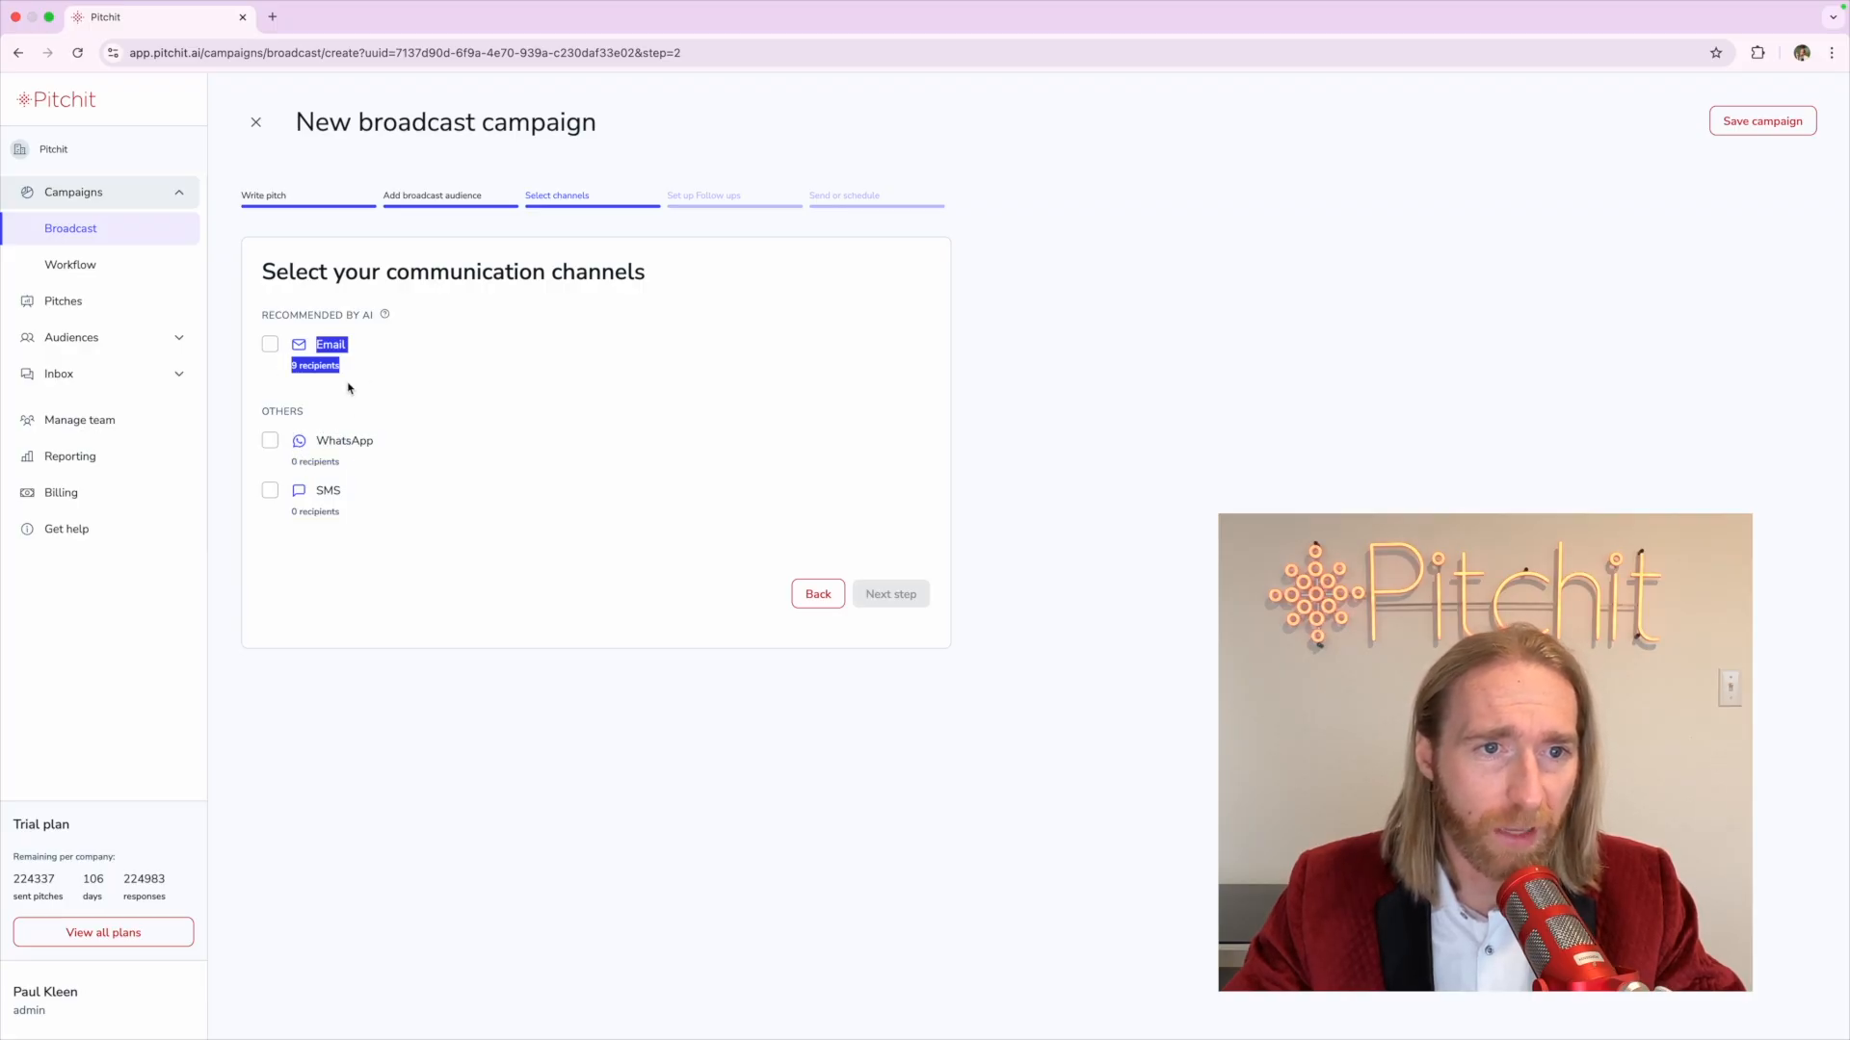
pyautogui.tripleClick(335, 365)
pyautogui.doubleClick(320, 344)
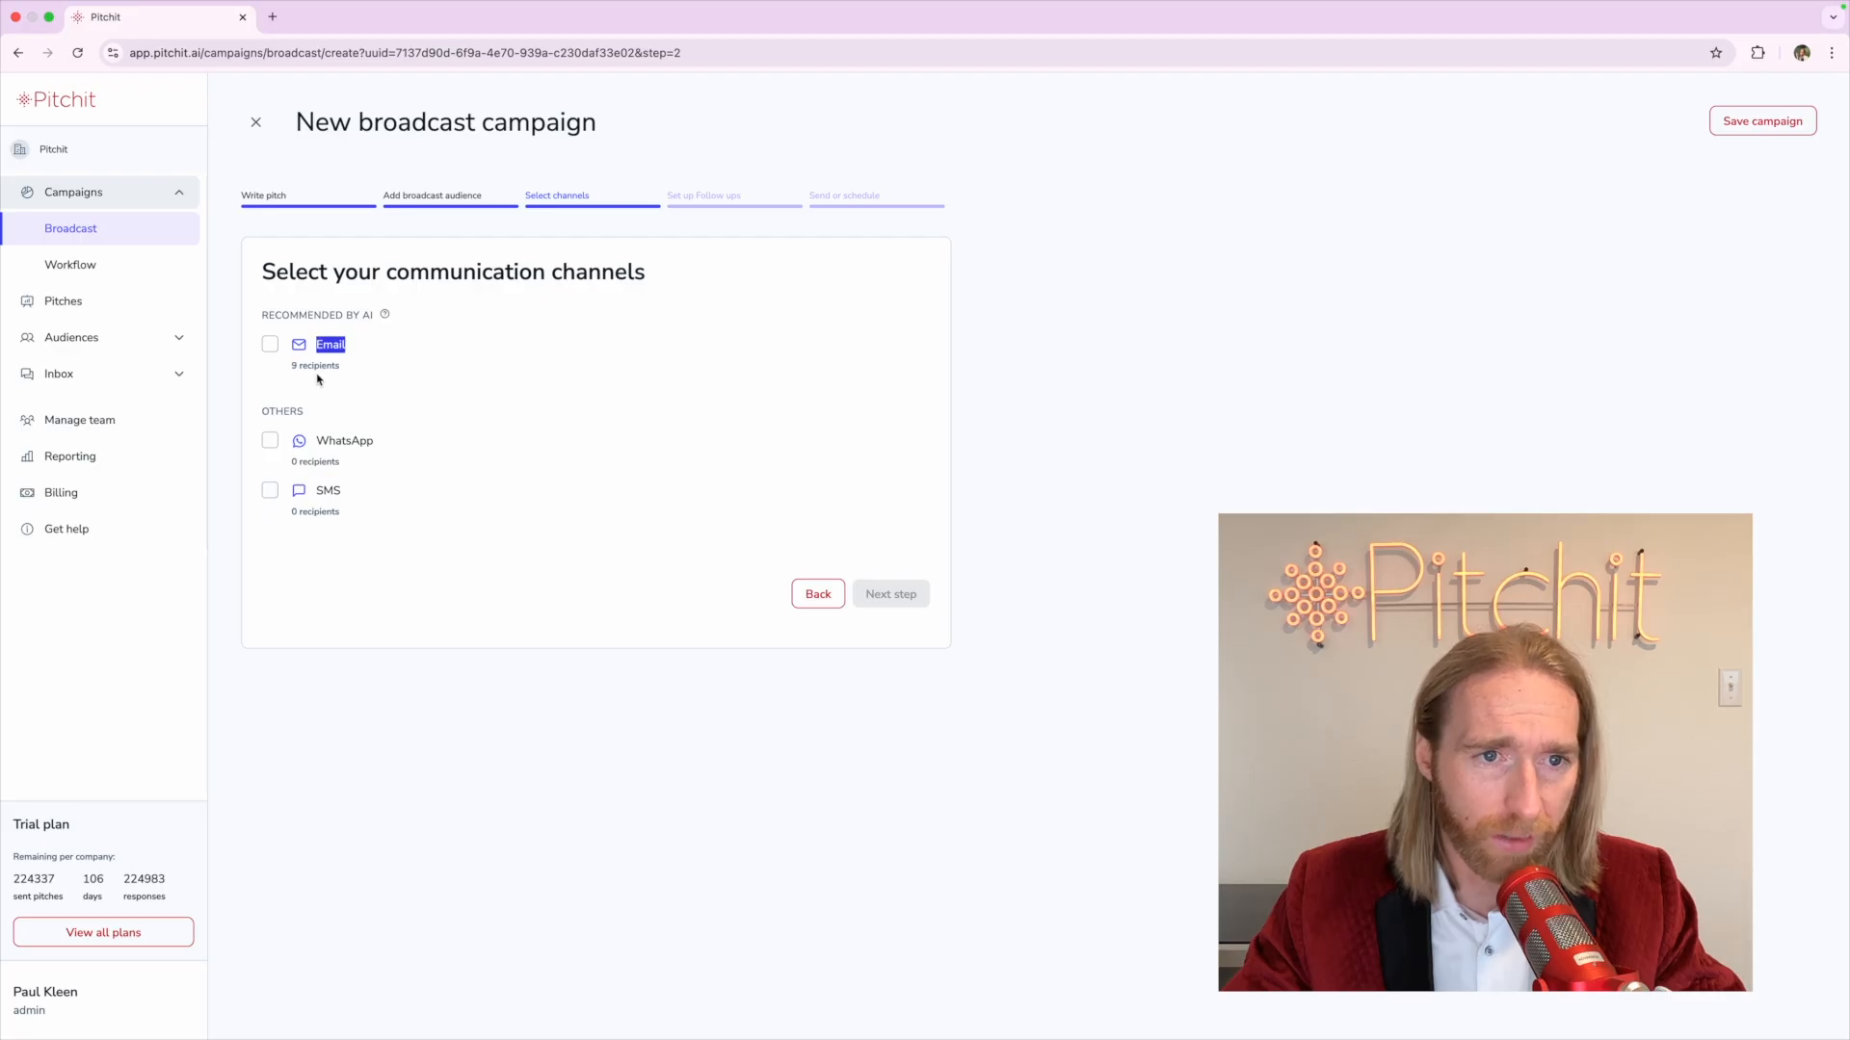
pyautogui.click(318, 379)
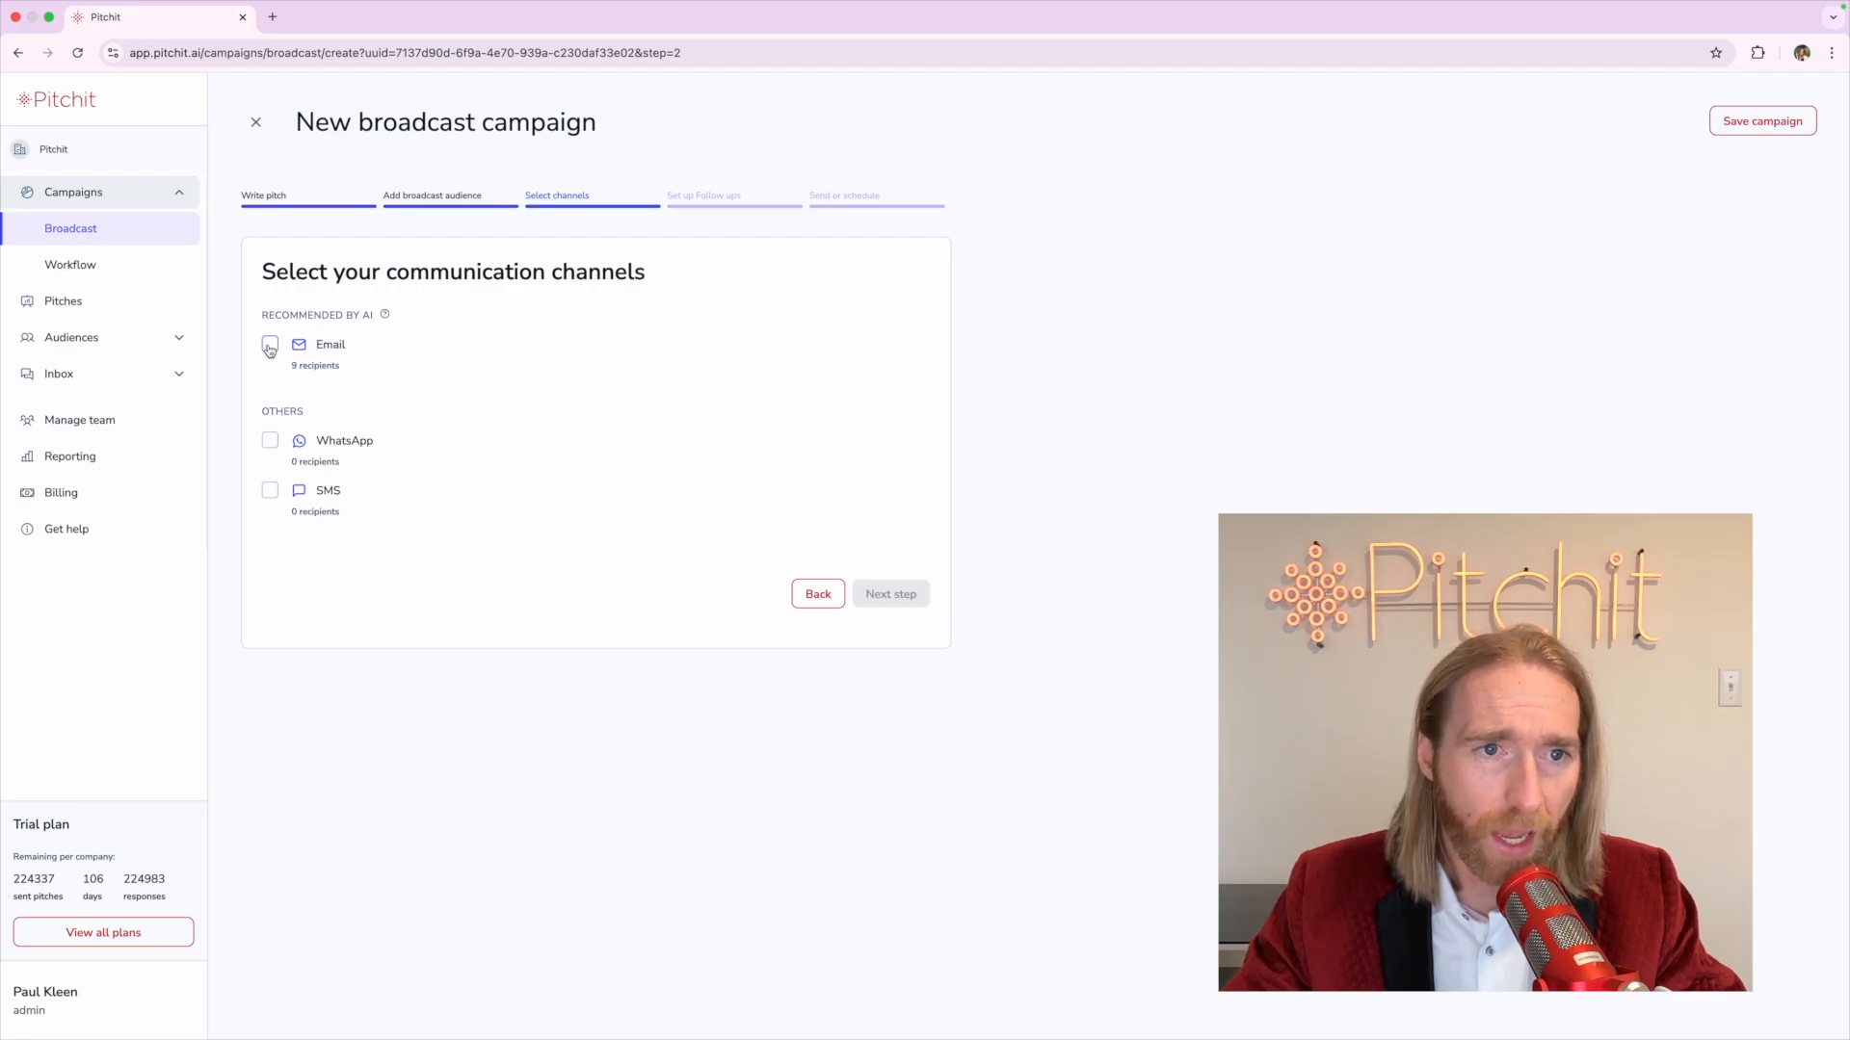
# Enable the Email, WhatsApp and SMS channels and set the email subject to "test"
pyautogui.click(270, 345)
pyautogui.click(270, 440)
pyautogui.click(270, 490)
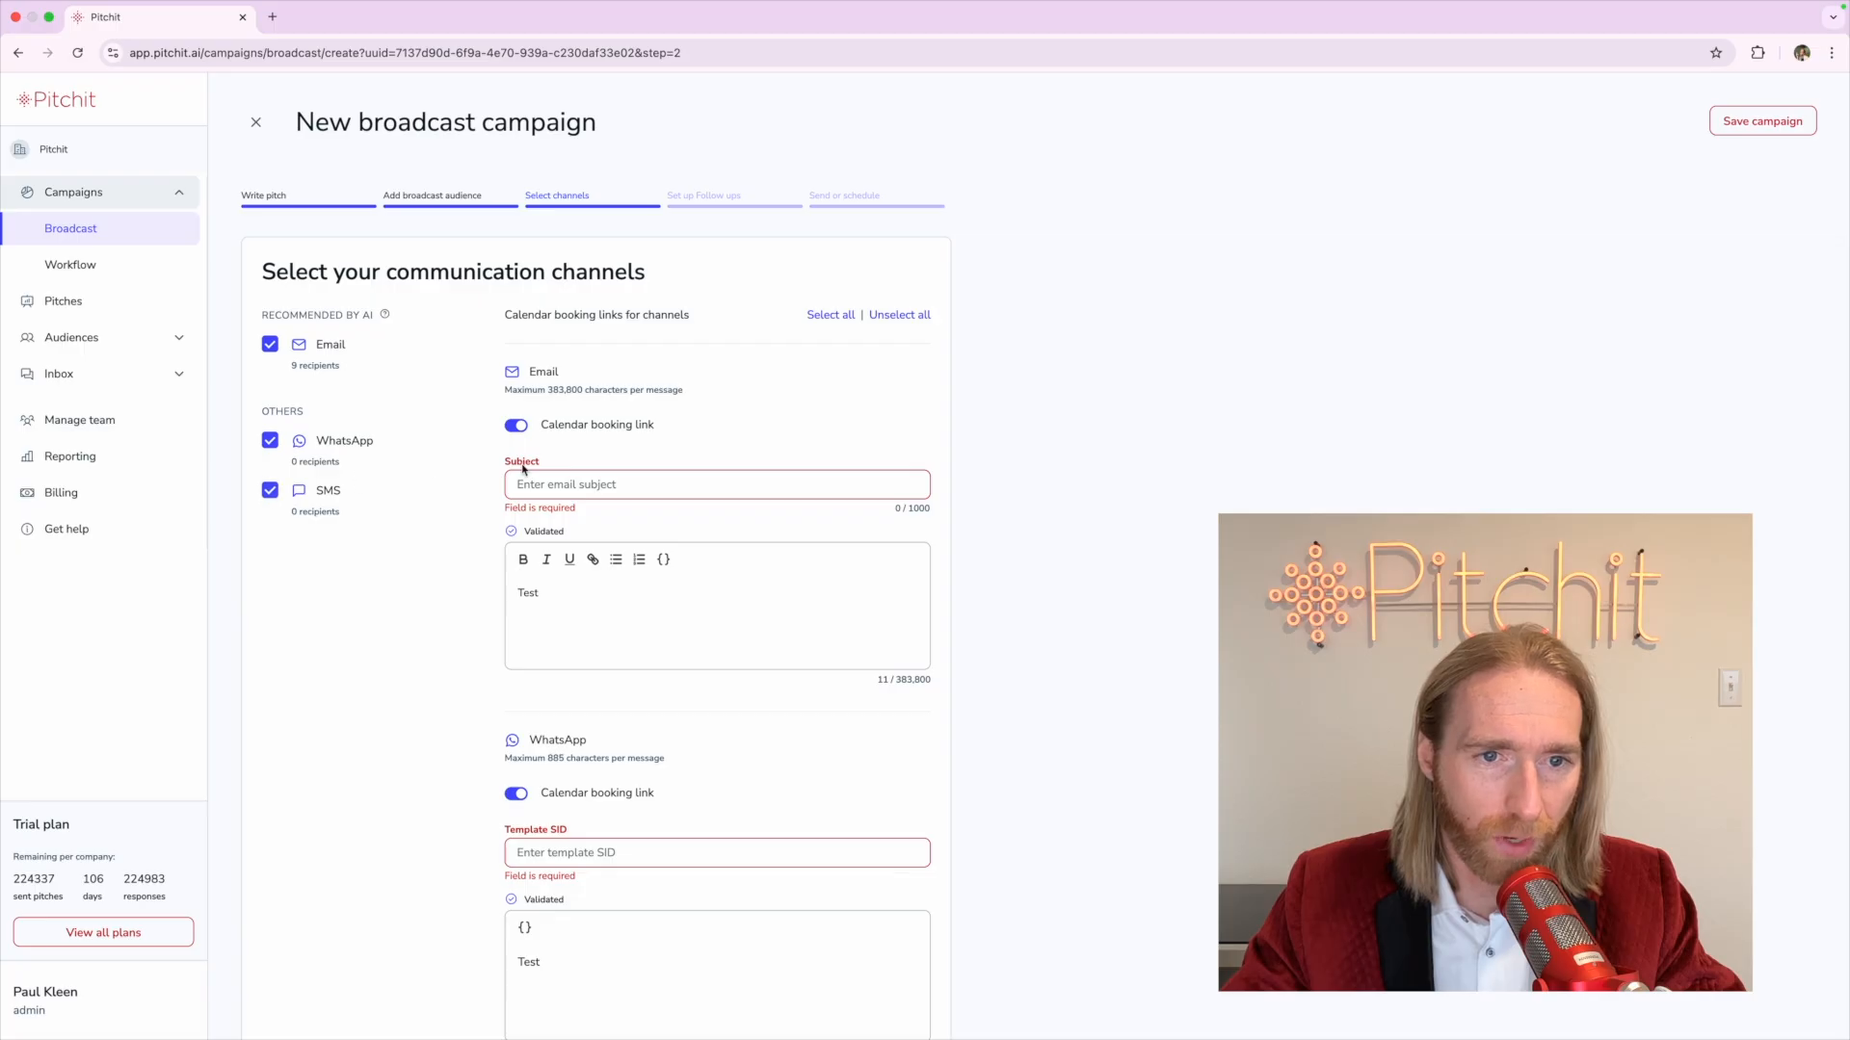
pyautogui.click(590, 484)
pyautogui.write('test')
# Fill the WhatsApp template SID with the first suggested saved entry and continue to the follow-ups stage
pyautogui.click(595, 851)
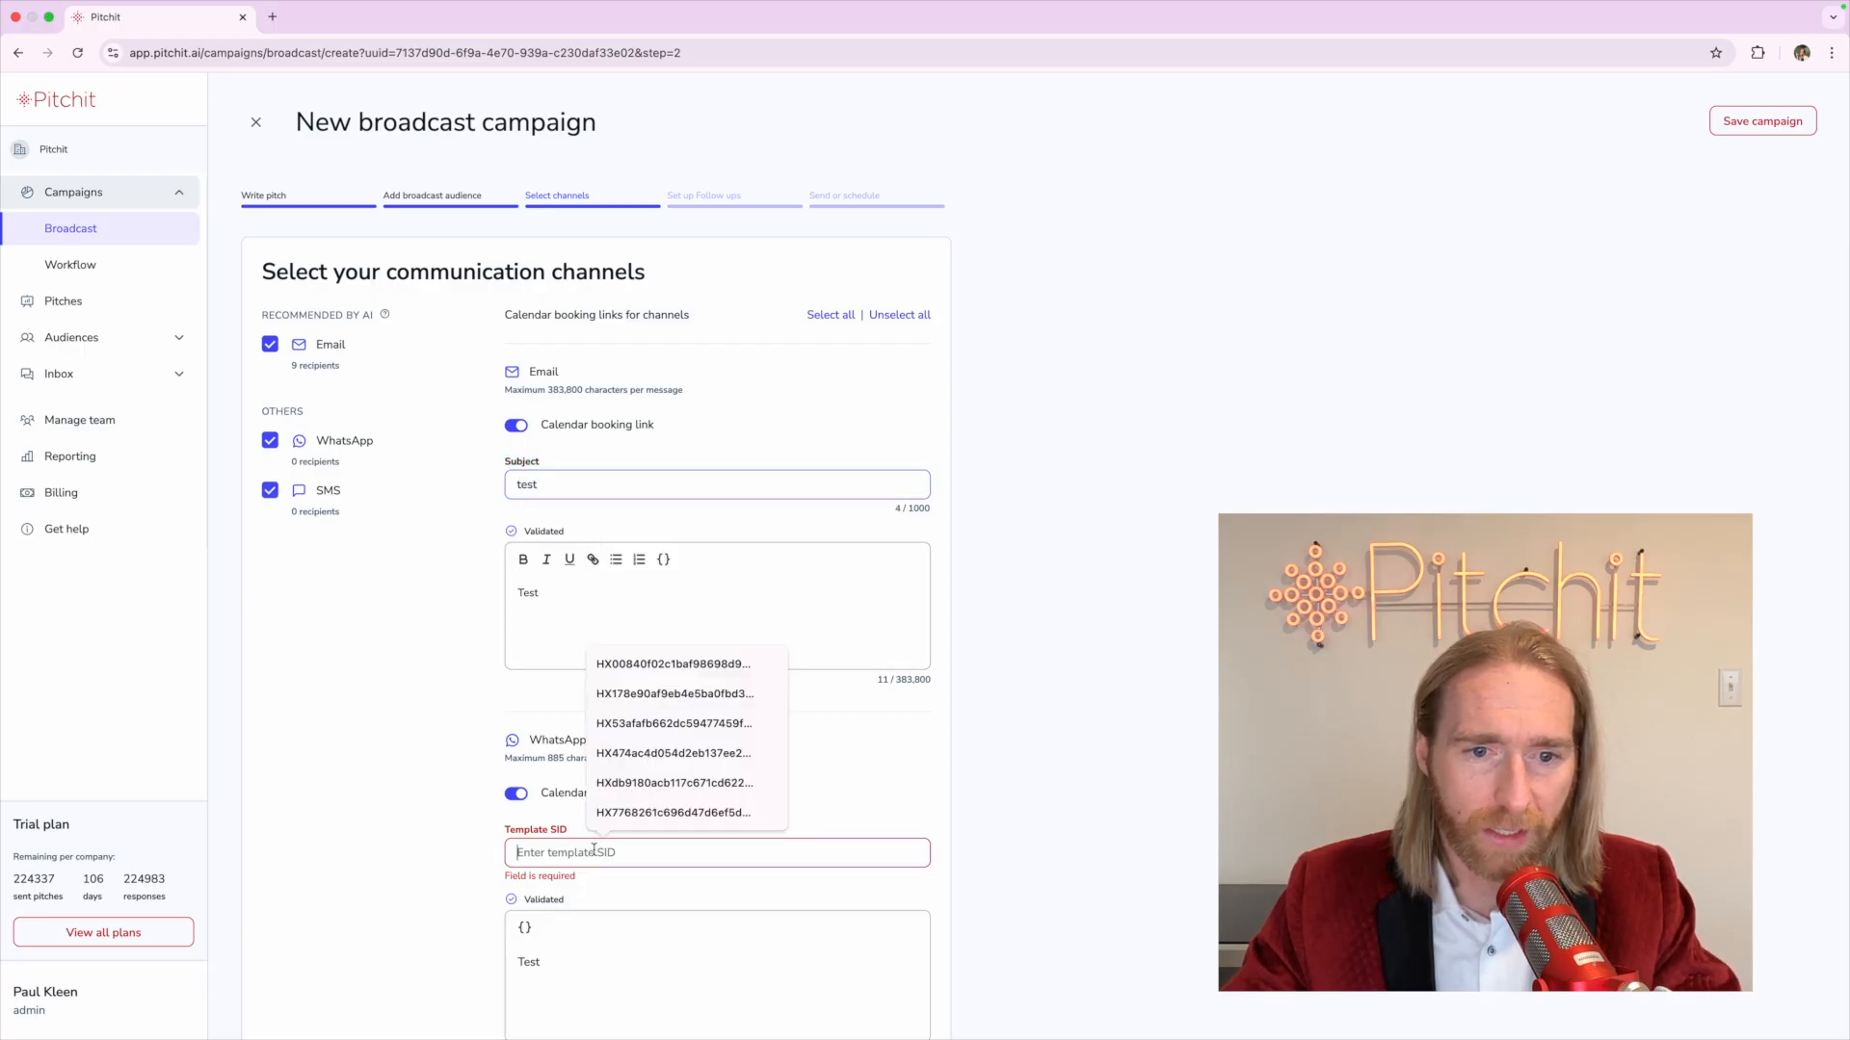
pyautogui.click(679, 665)
pyautogui.scroll(-5, 640, 772)
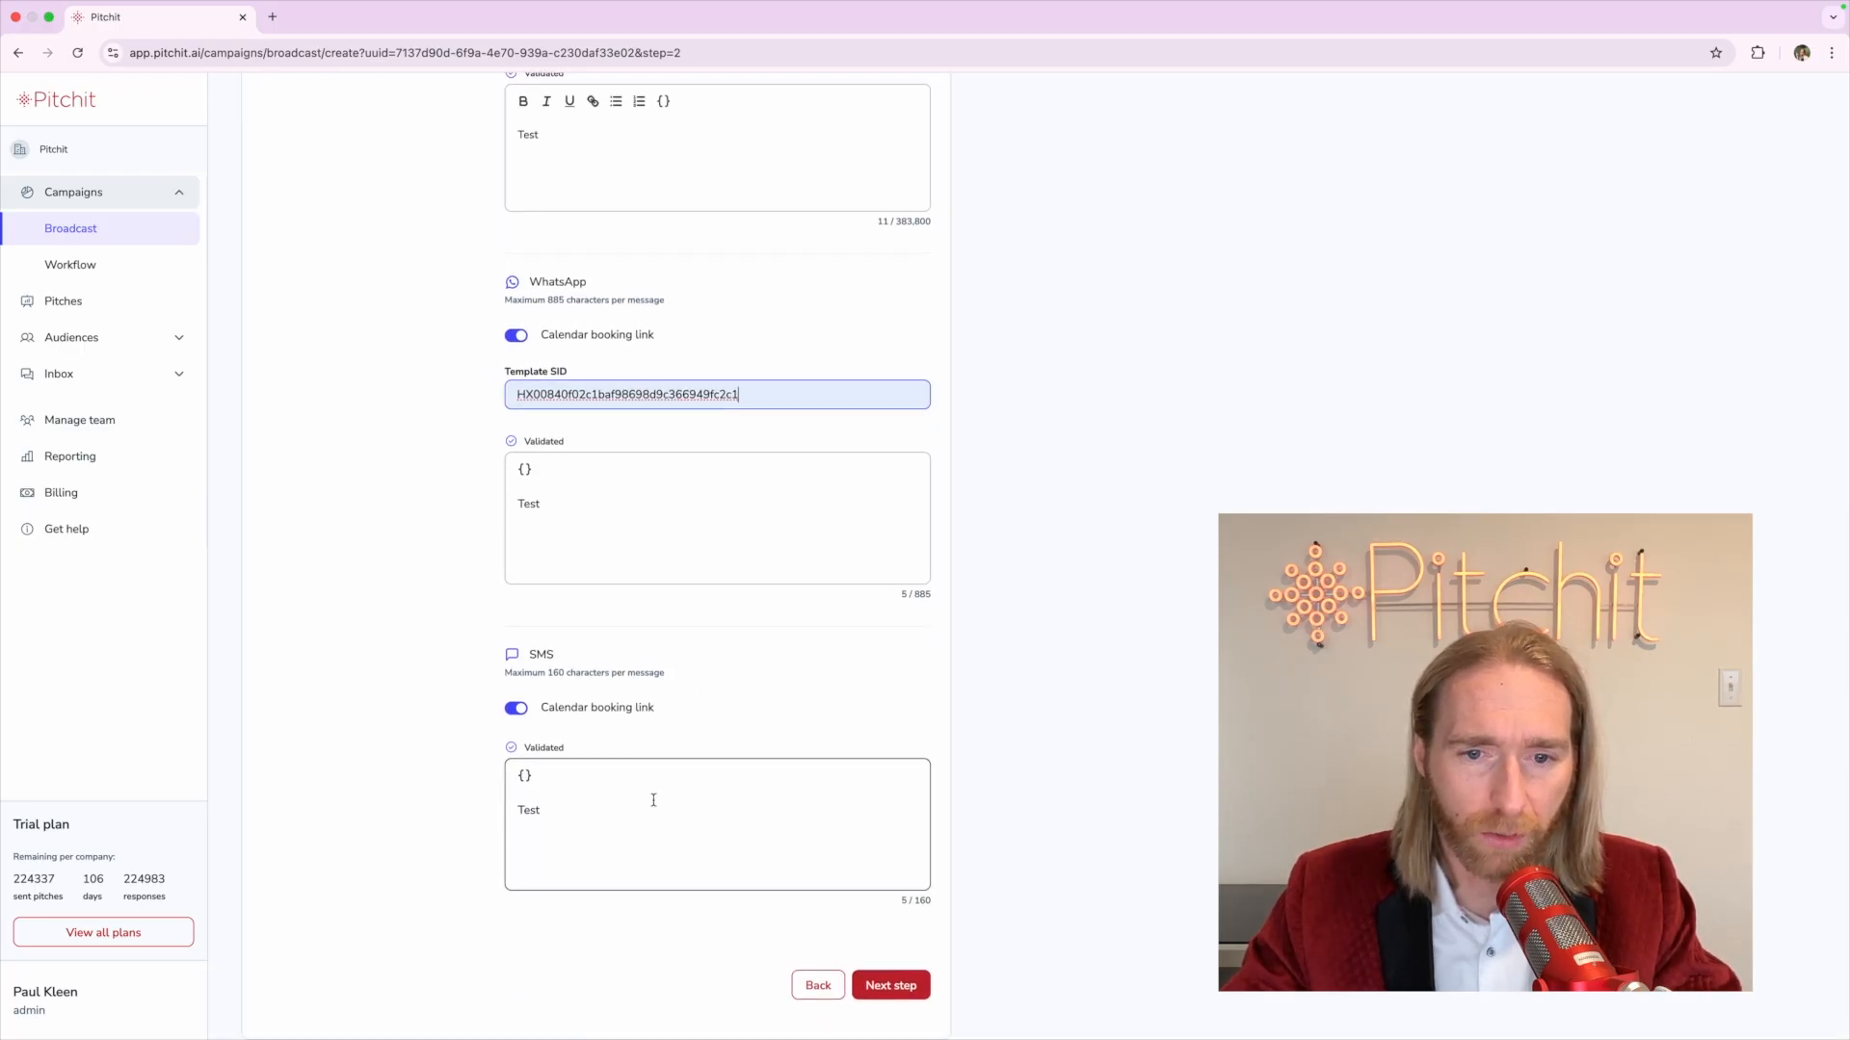
pyautogui.click(892, 987)
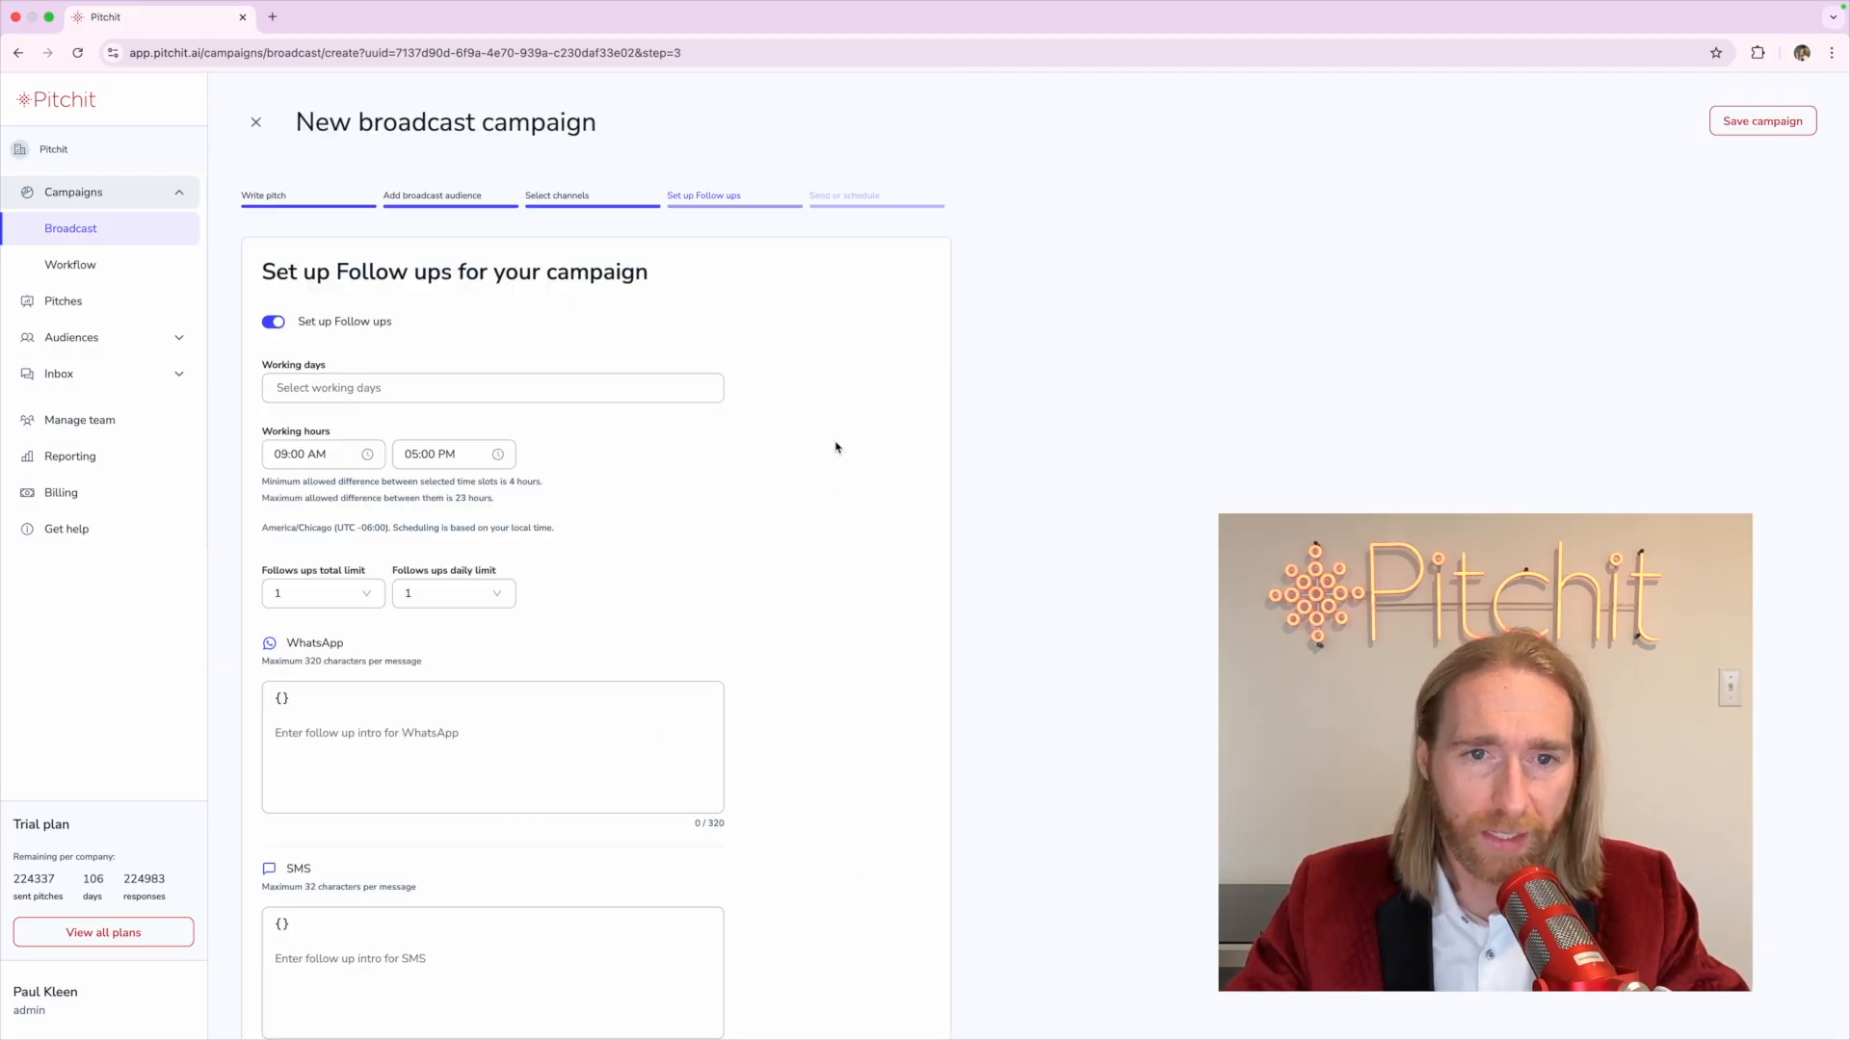
# Set the follow-up working days to Monday, Tuesday, Wednesday, Thursday and Friday
pyautogui.click(463, 389)
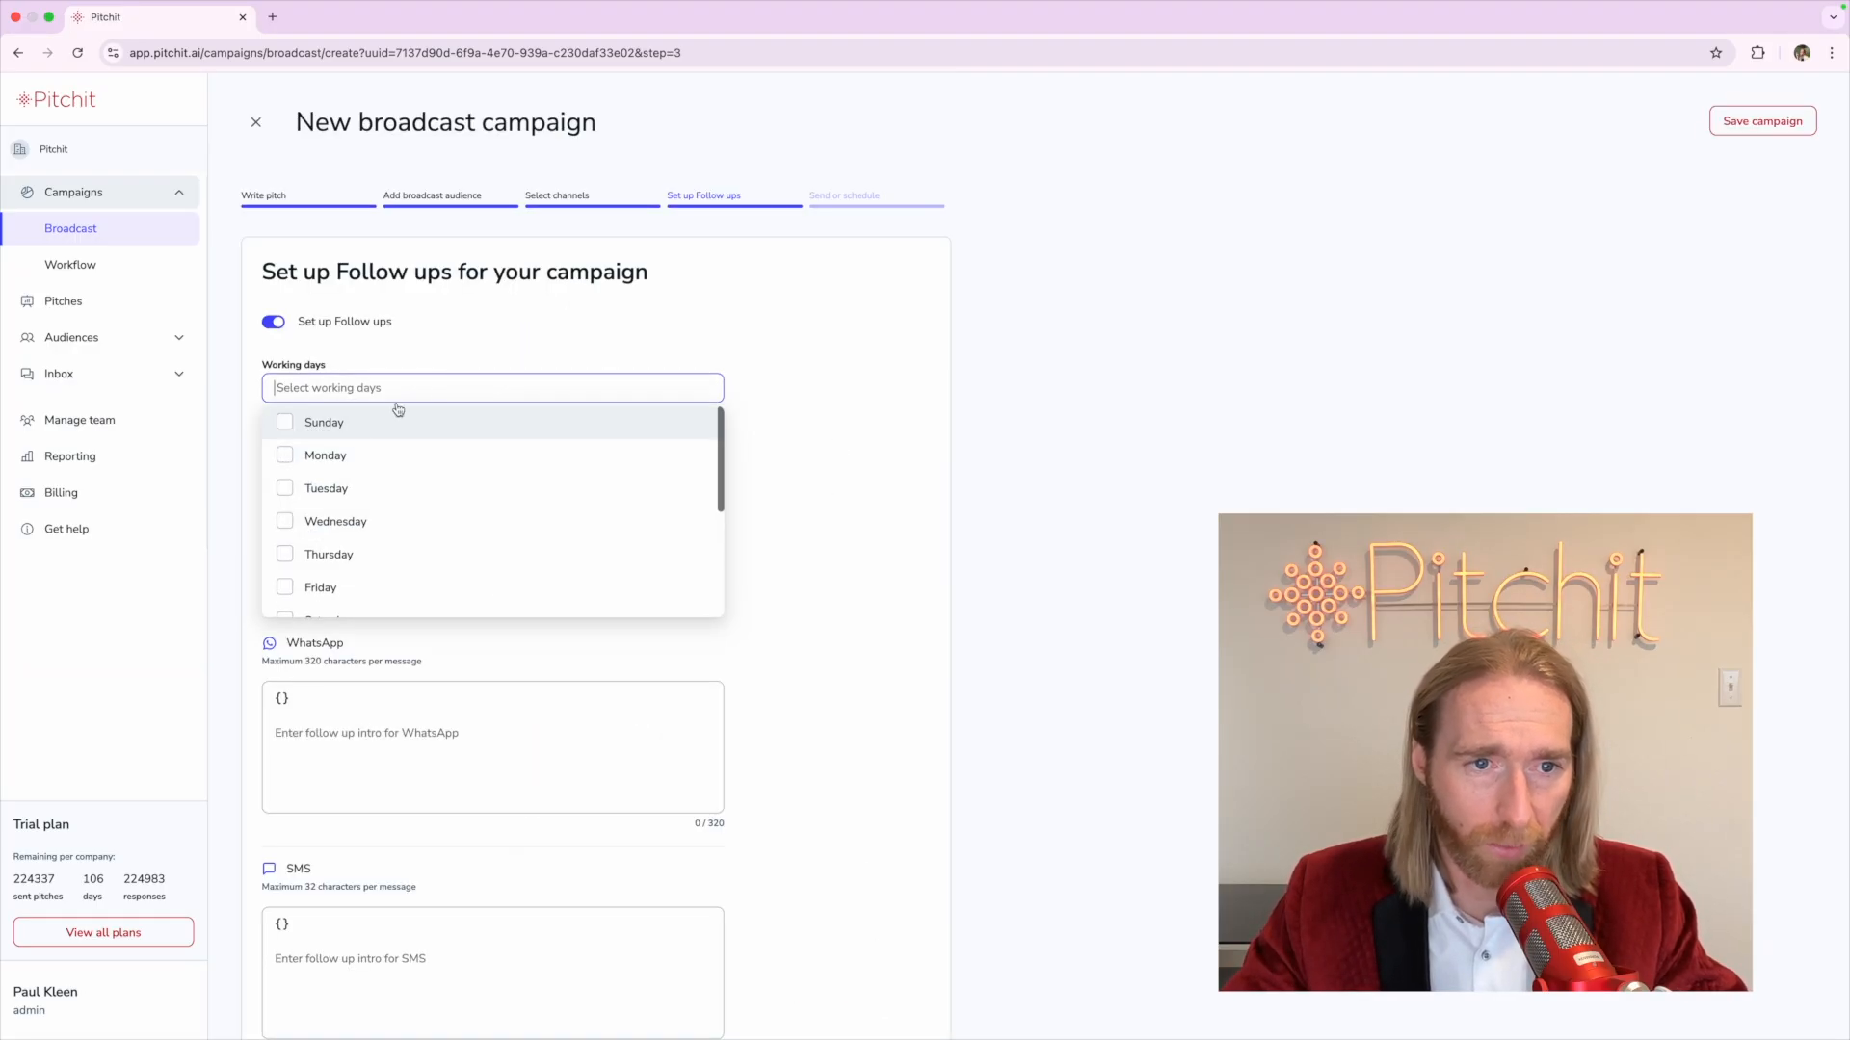
pyautogui.click(333, 466)
pyautogui.click(325, 489)
pyautogui.click(328, 522)
pyautogui.click(328, 555)
pyautogui.click(331, 590)
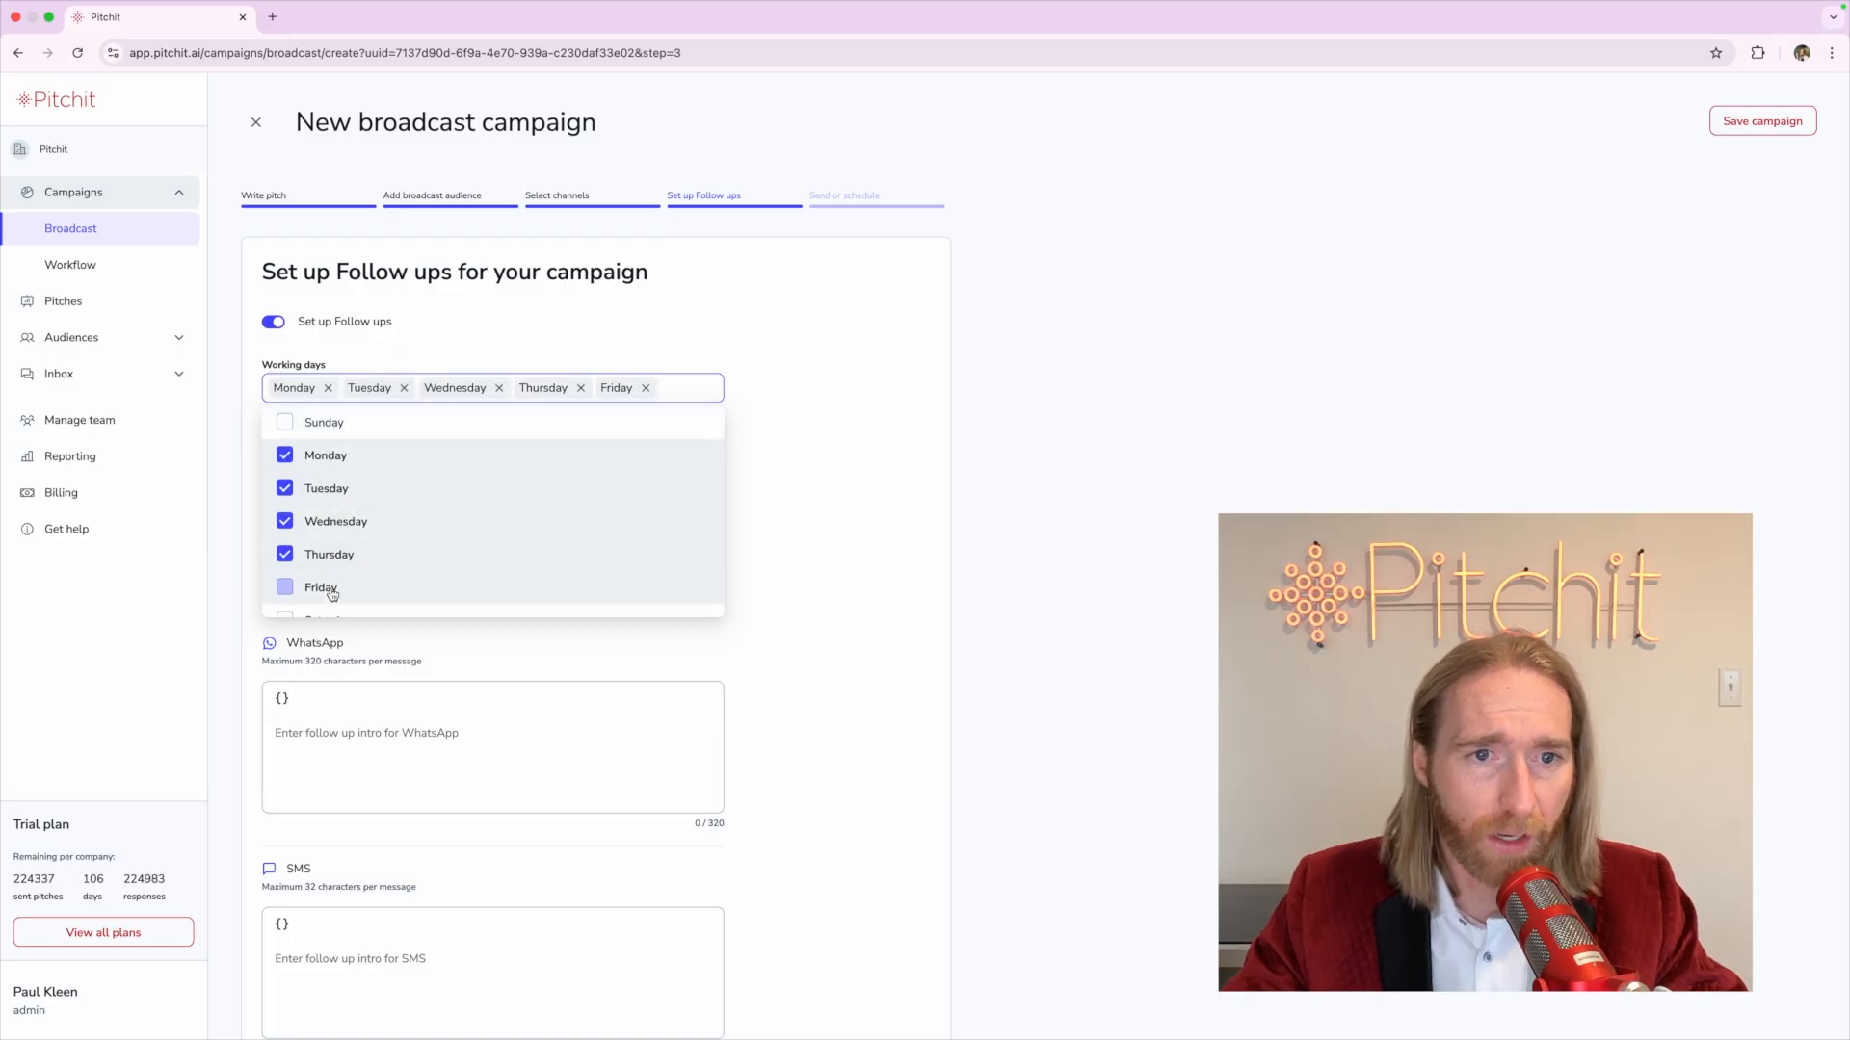
pyautogui.click(963, 466)
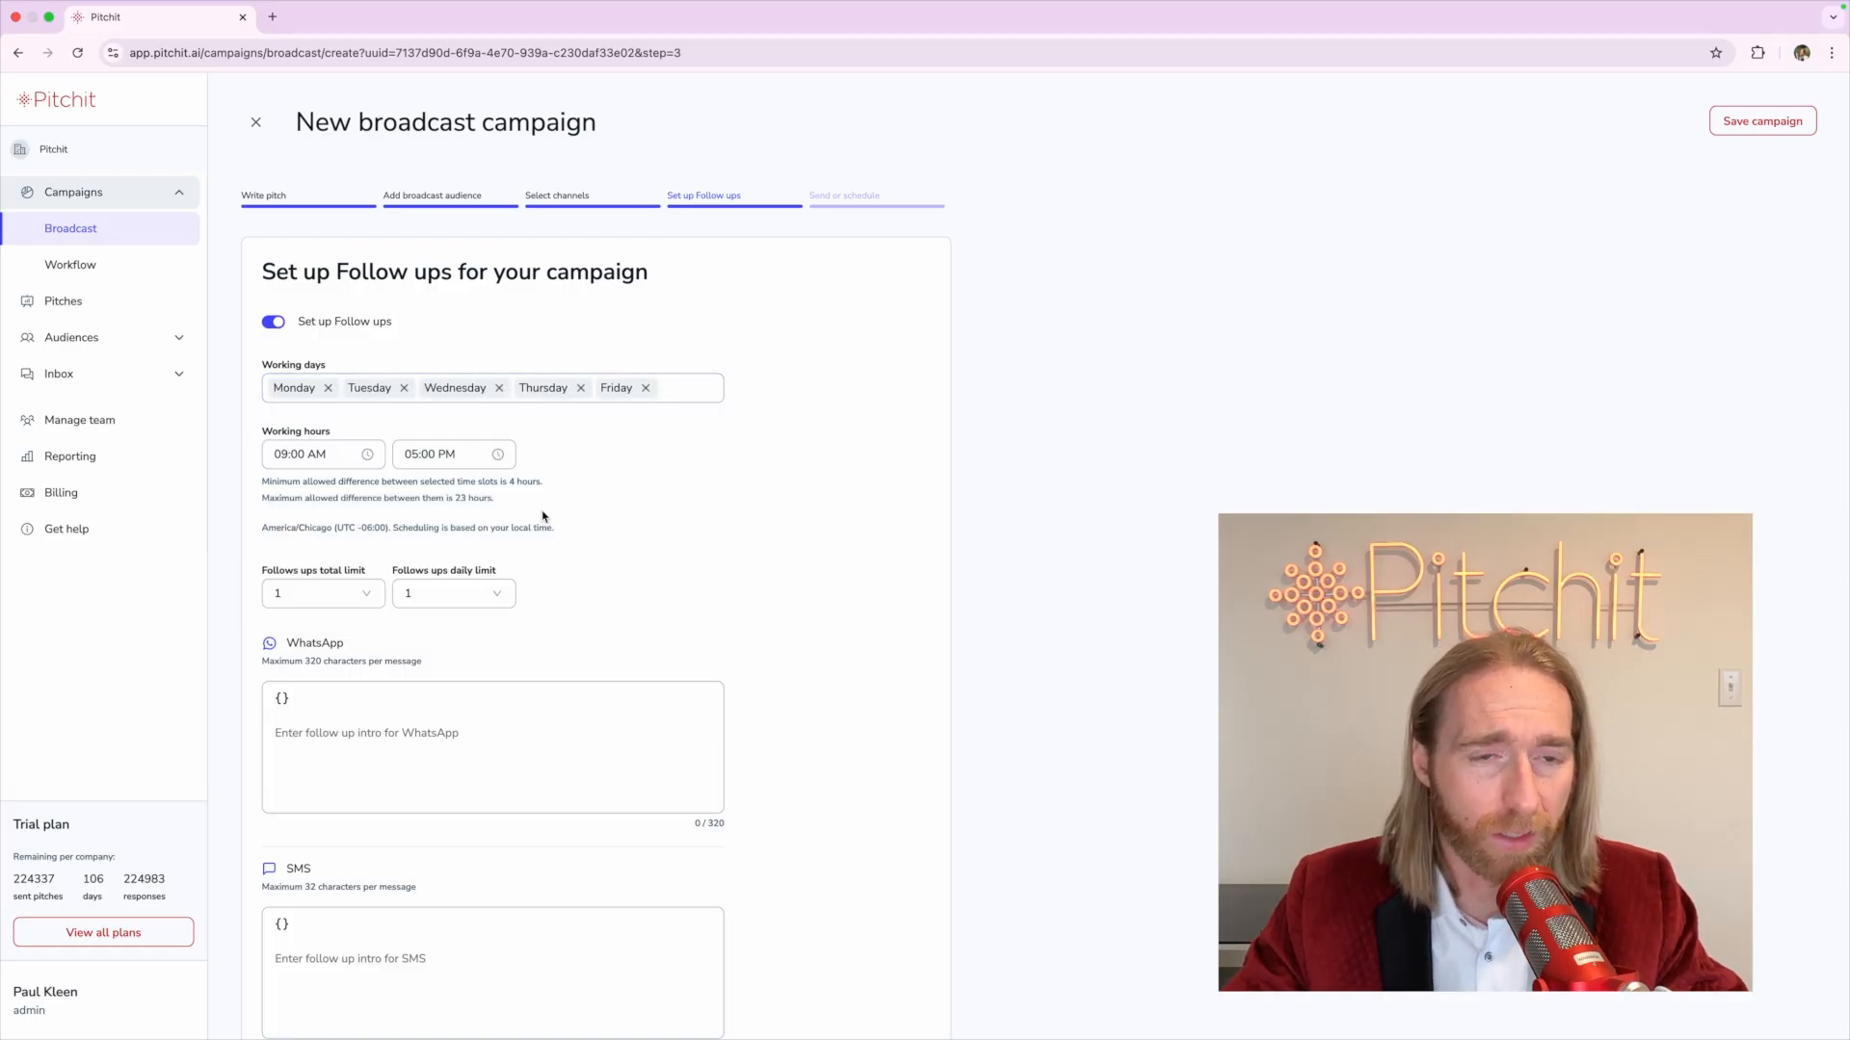
# Set the total limit of follow-ups to 6
pyautogui.scroll(-1, 543, 517)
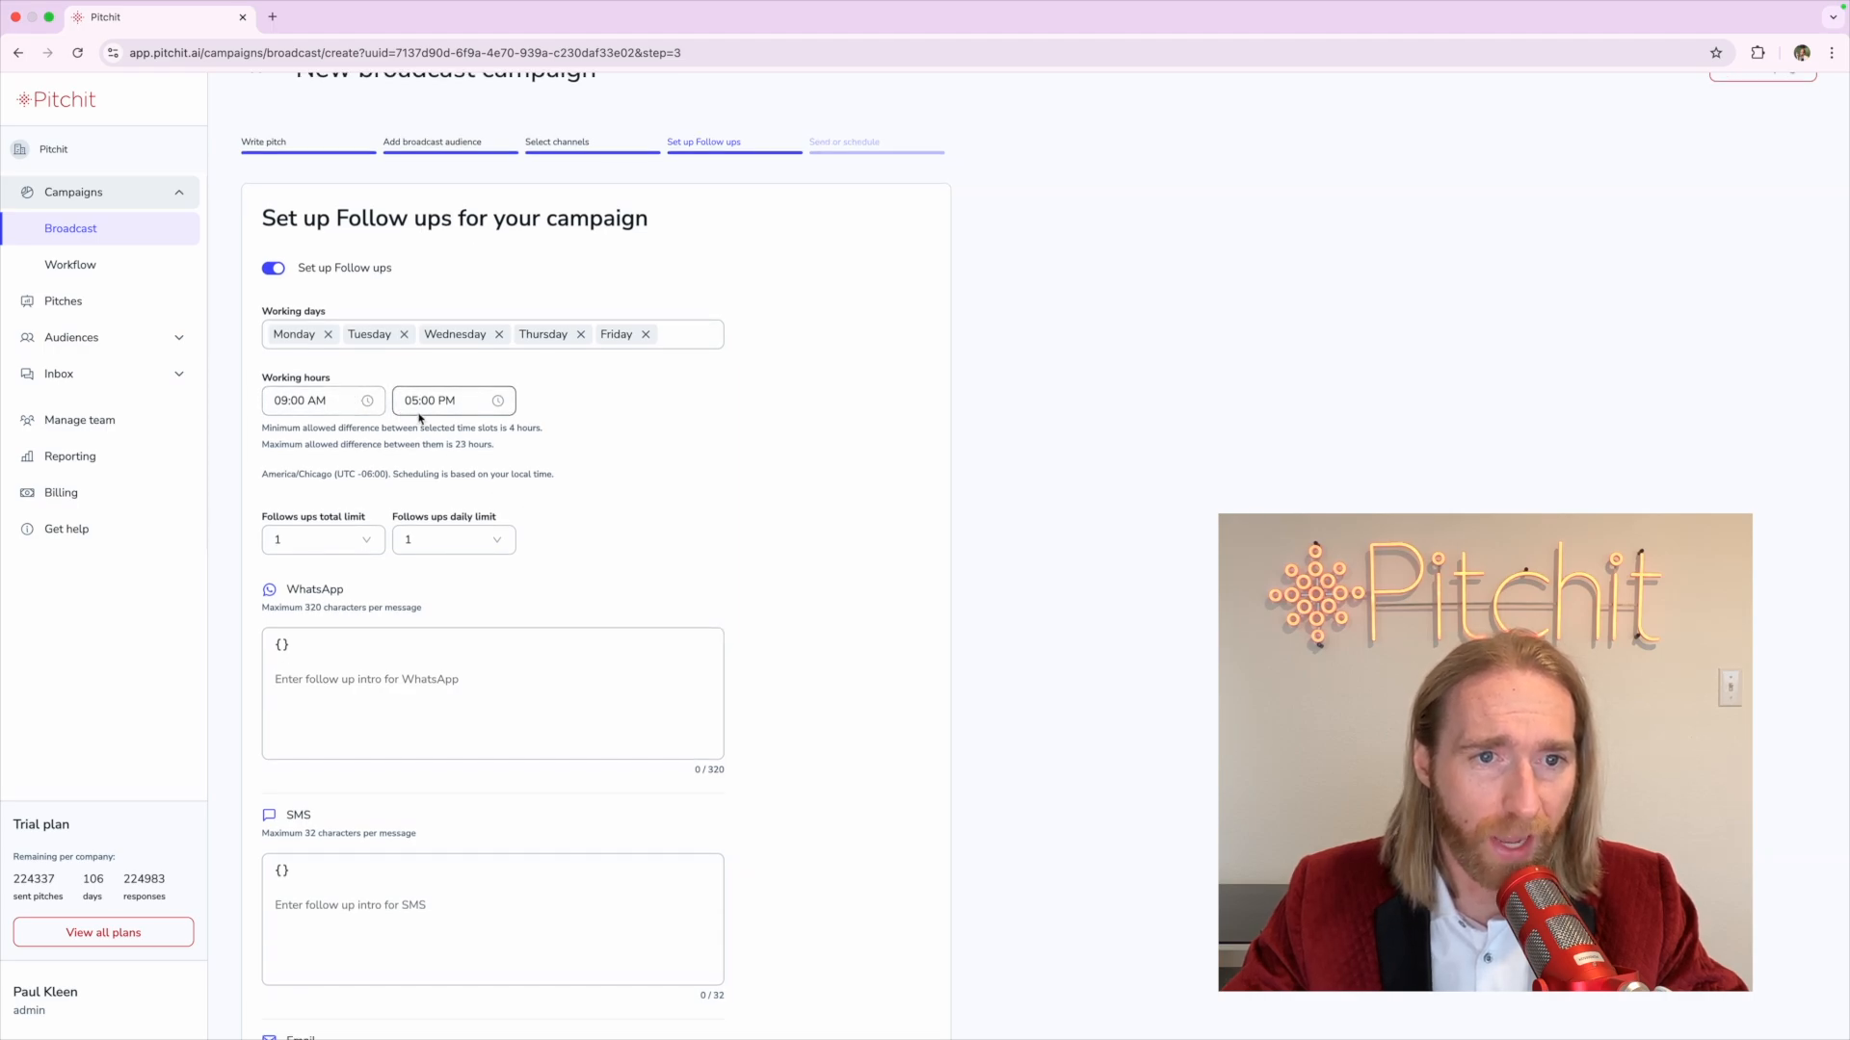
pyautogui.click(336, 535)
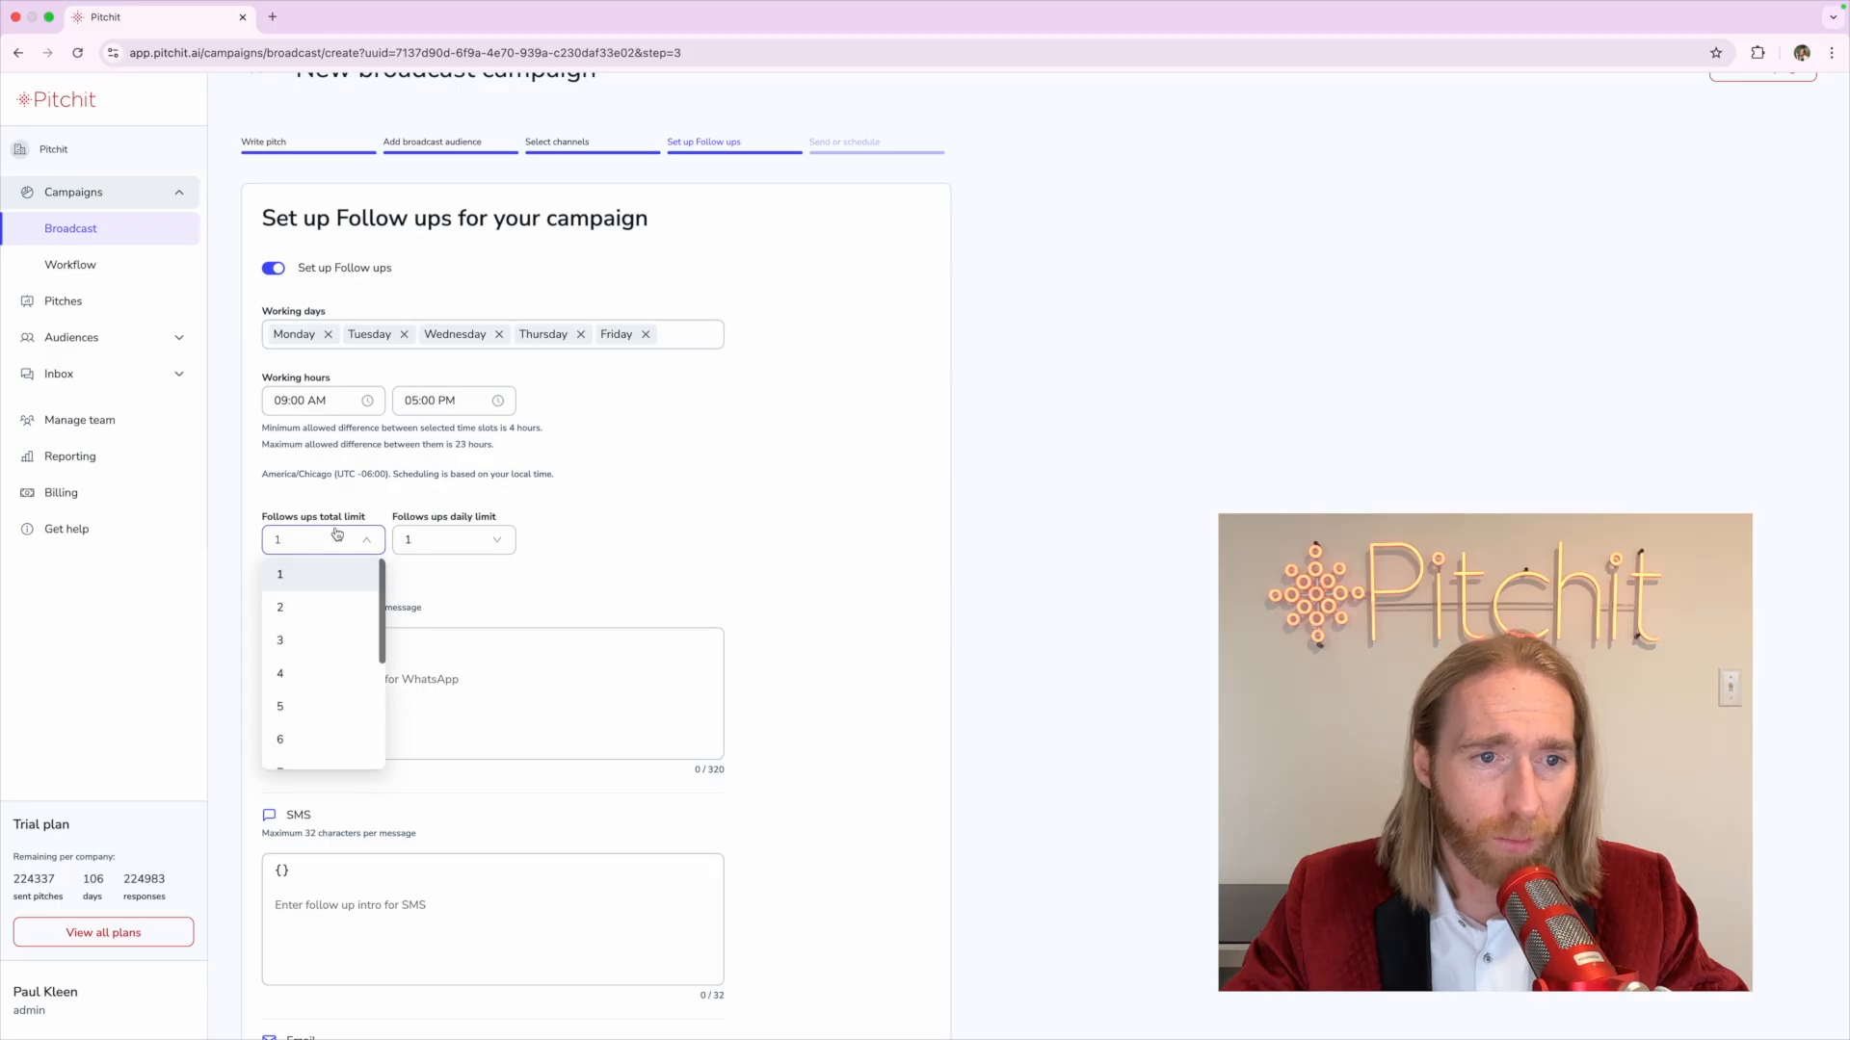
pyautogui.click(322, 737)
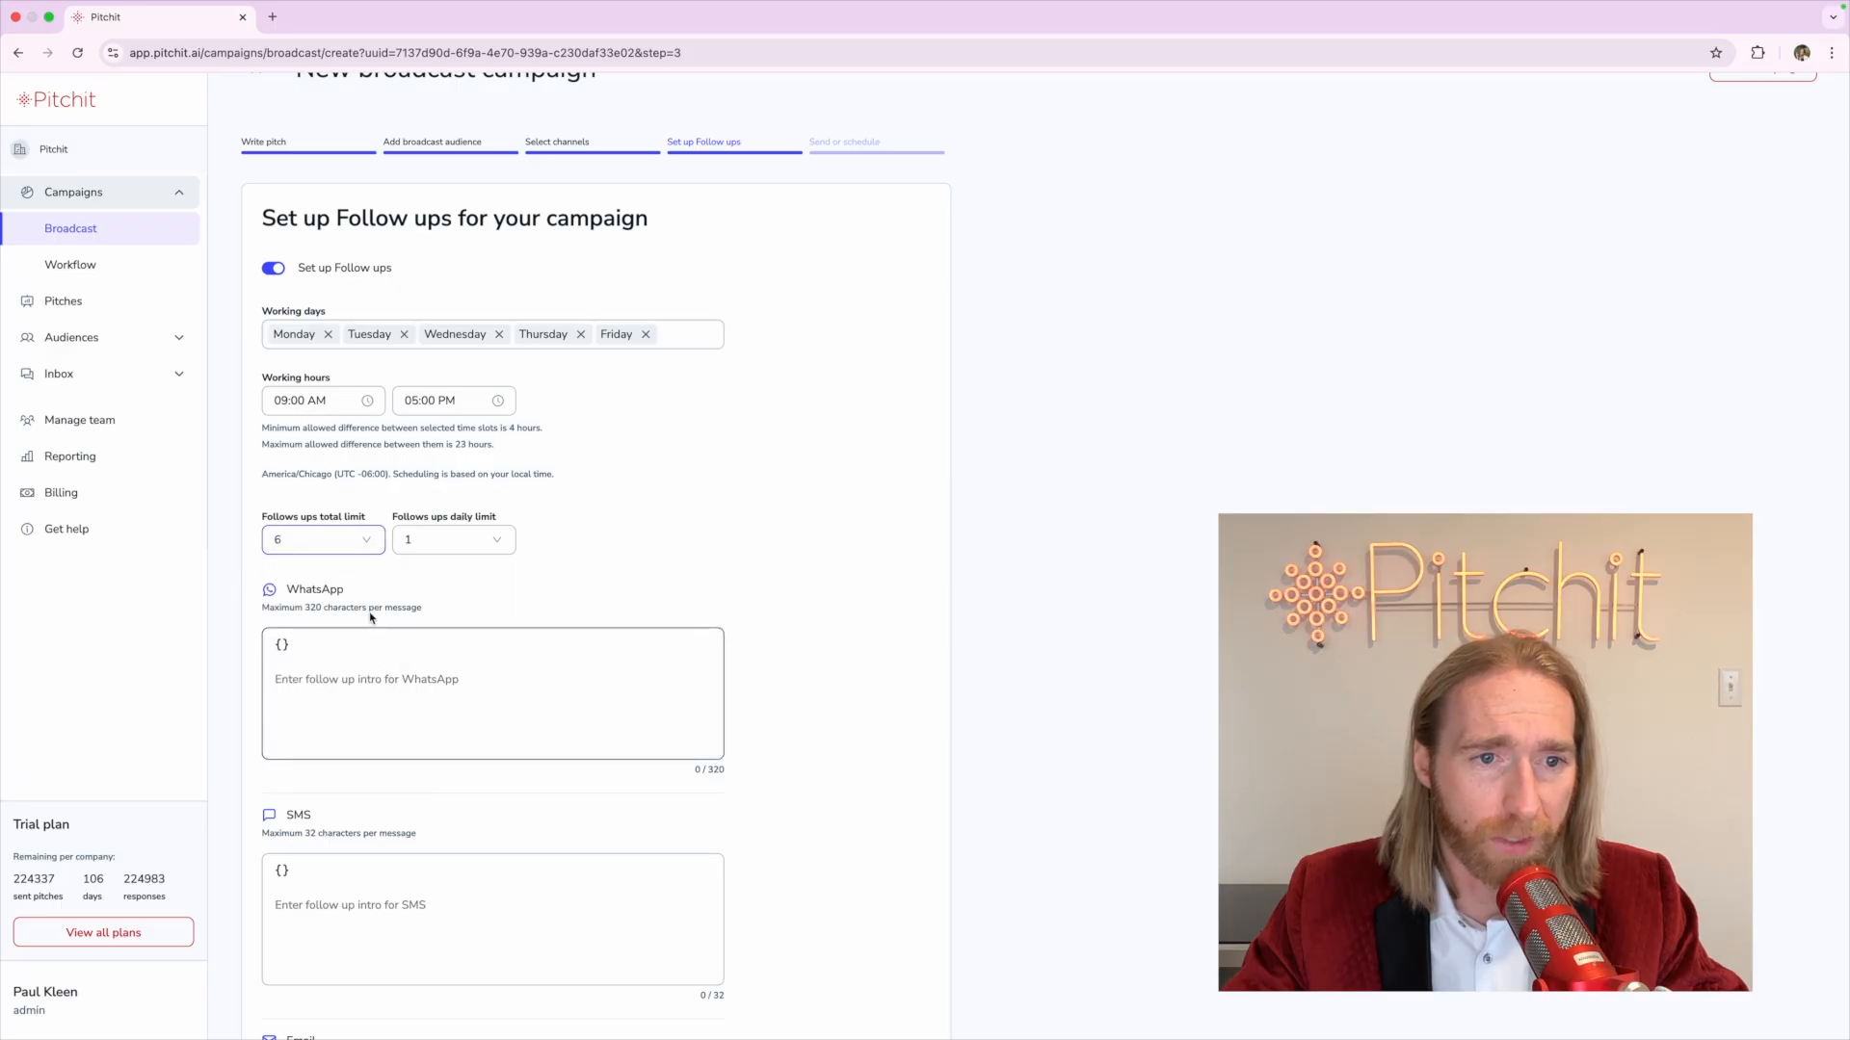
# Look through the available daily follow-up limits and set the daily limit to 6
pyautogui.click(429, 540)
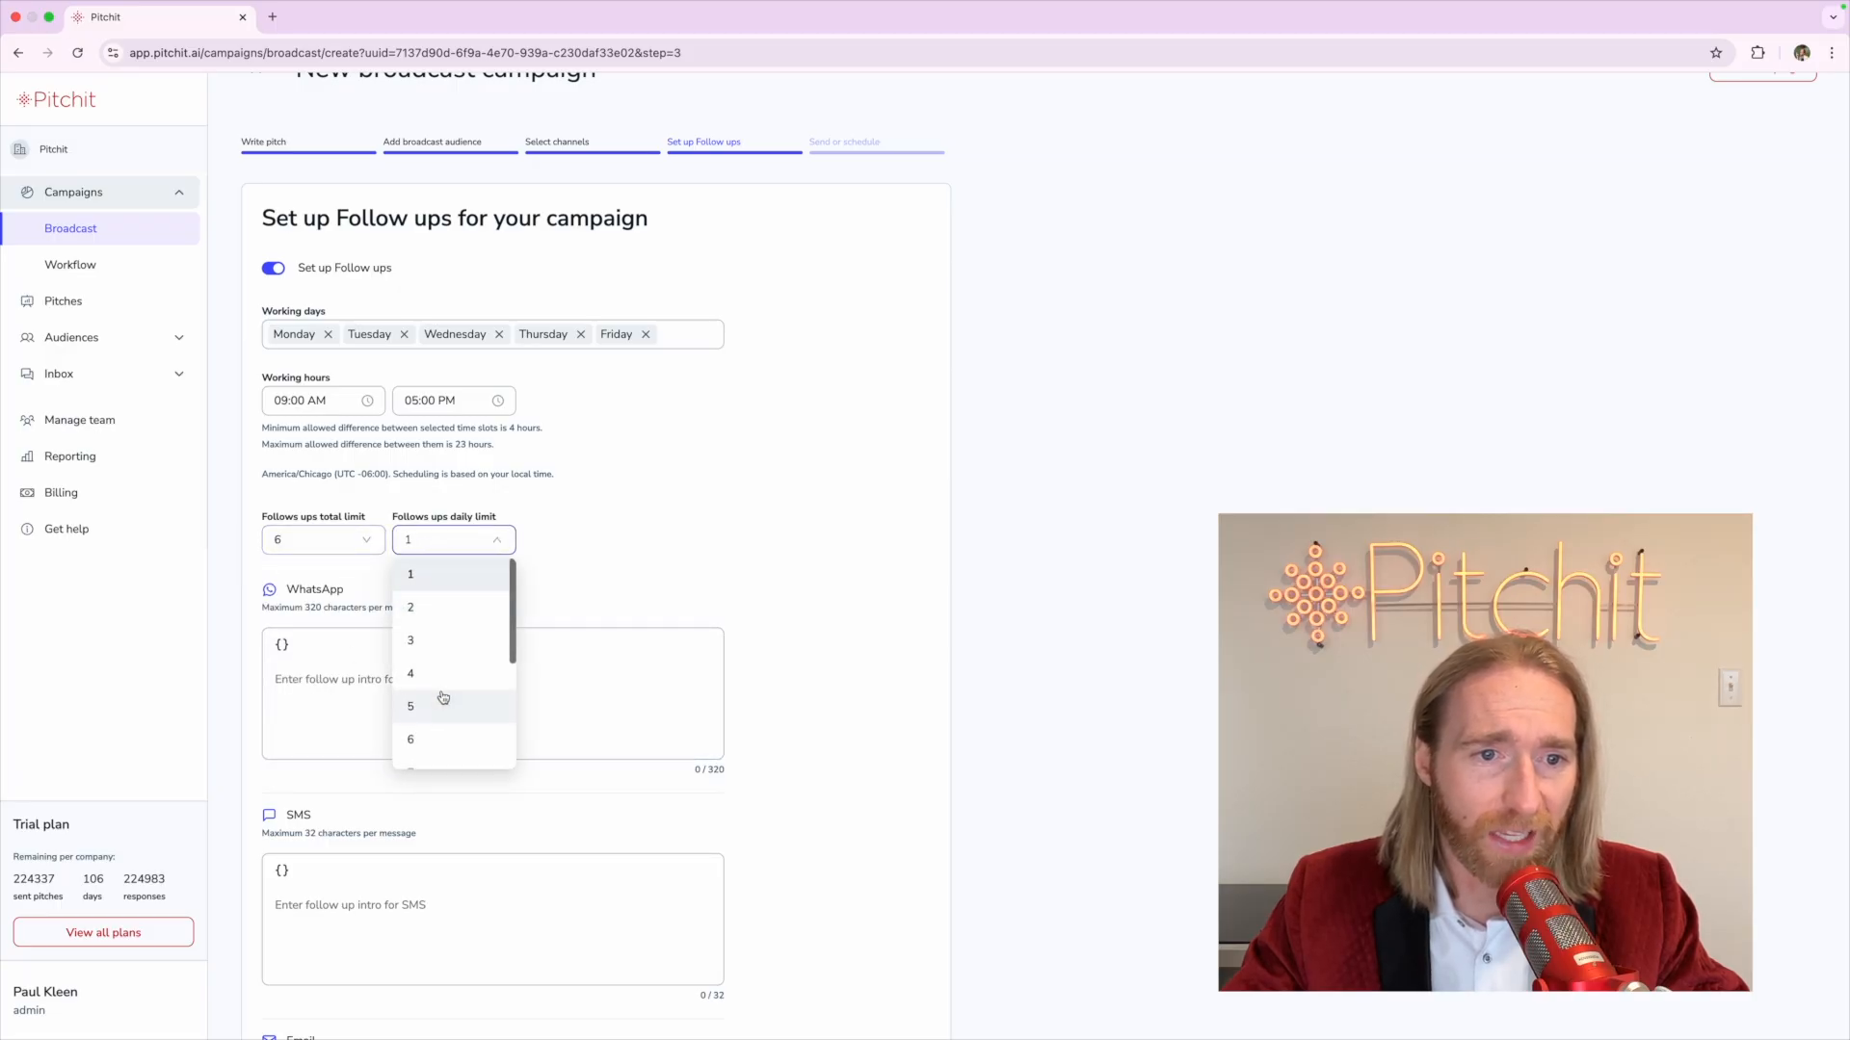
pyautogui.scroll(-1, 442, 697)
pyautogui.scroll(1, 443, 697)
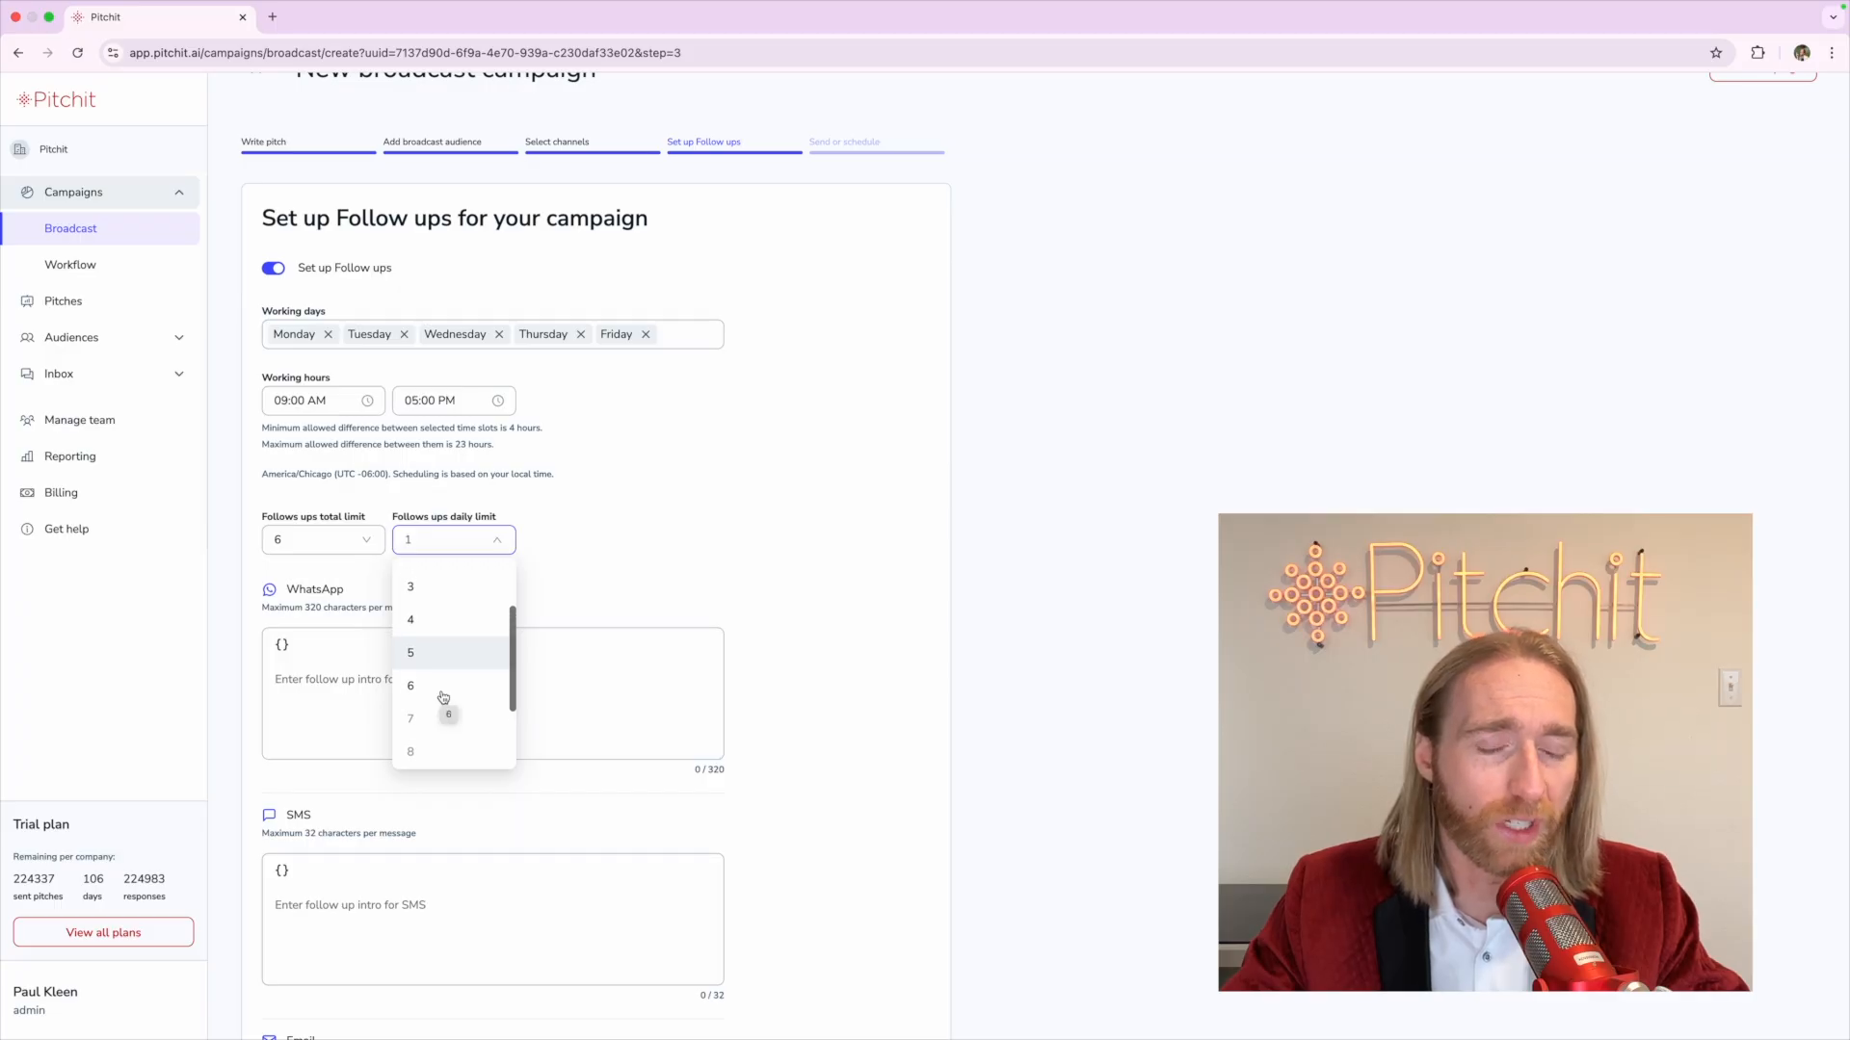
pyautogui.scroll(-1, 443, 697)
pyautogui.scroll(1, 443, 697)
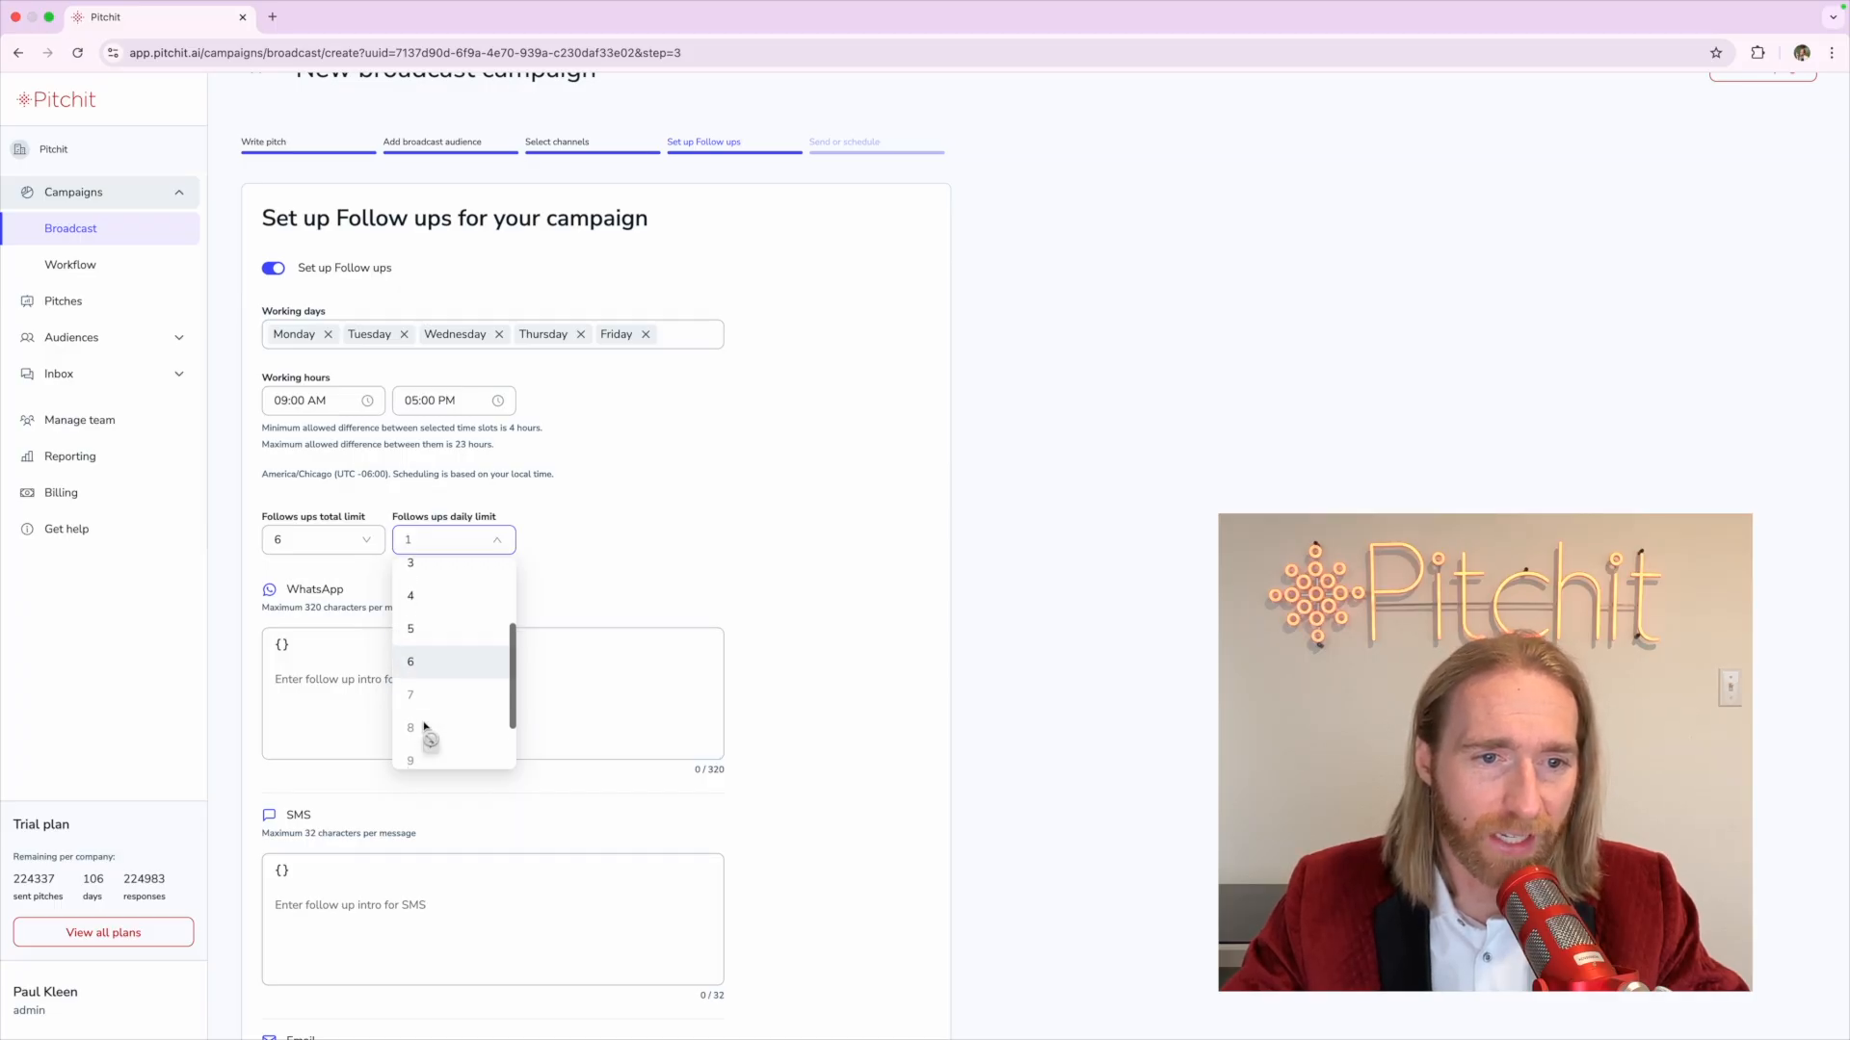
pyautogui.scroll(-1, 419, 742)
pyautogui.scroll(-1, 422, 756)
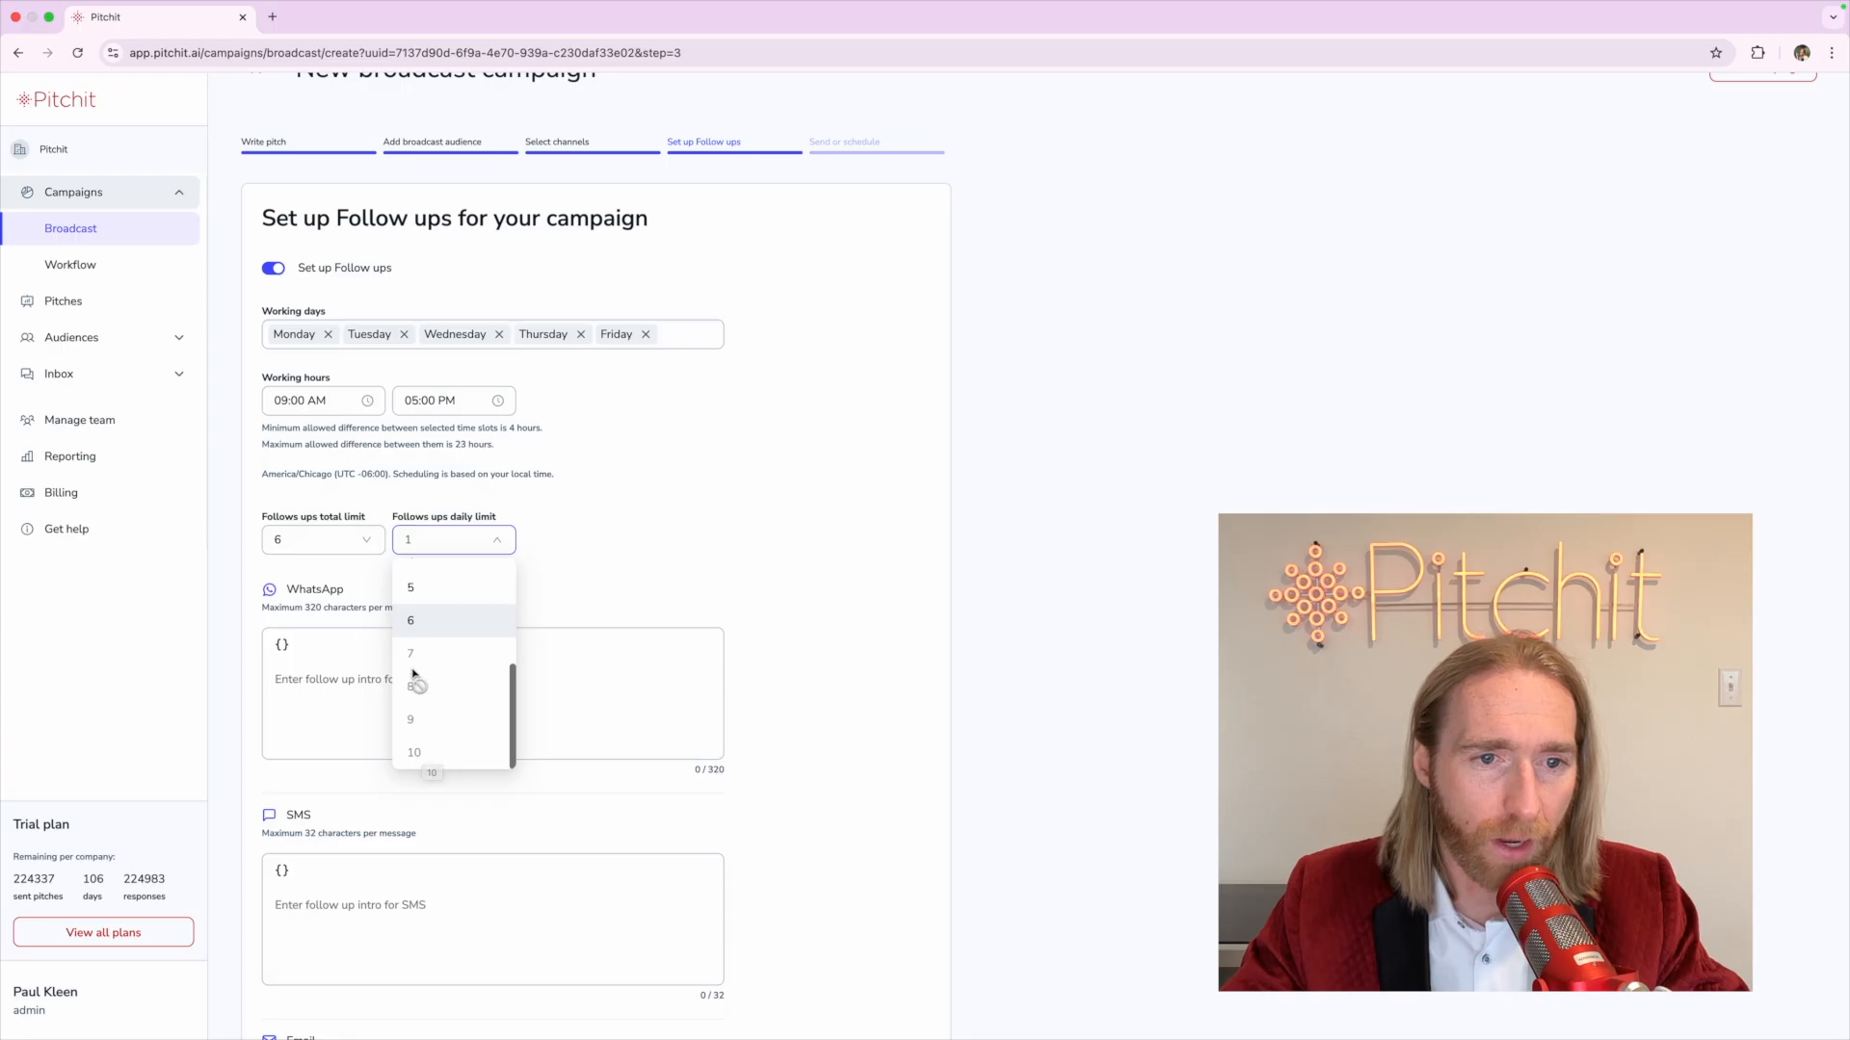
pyautogui.click(434, 622)
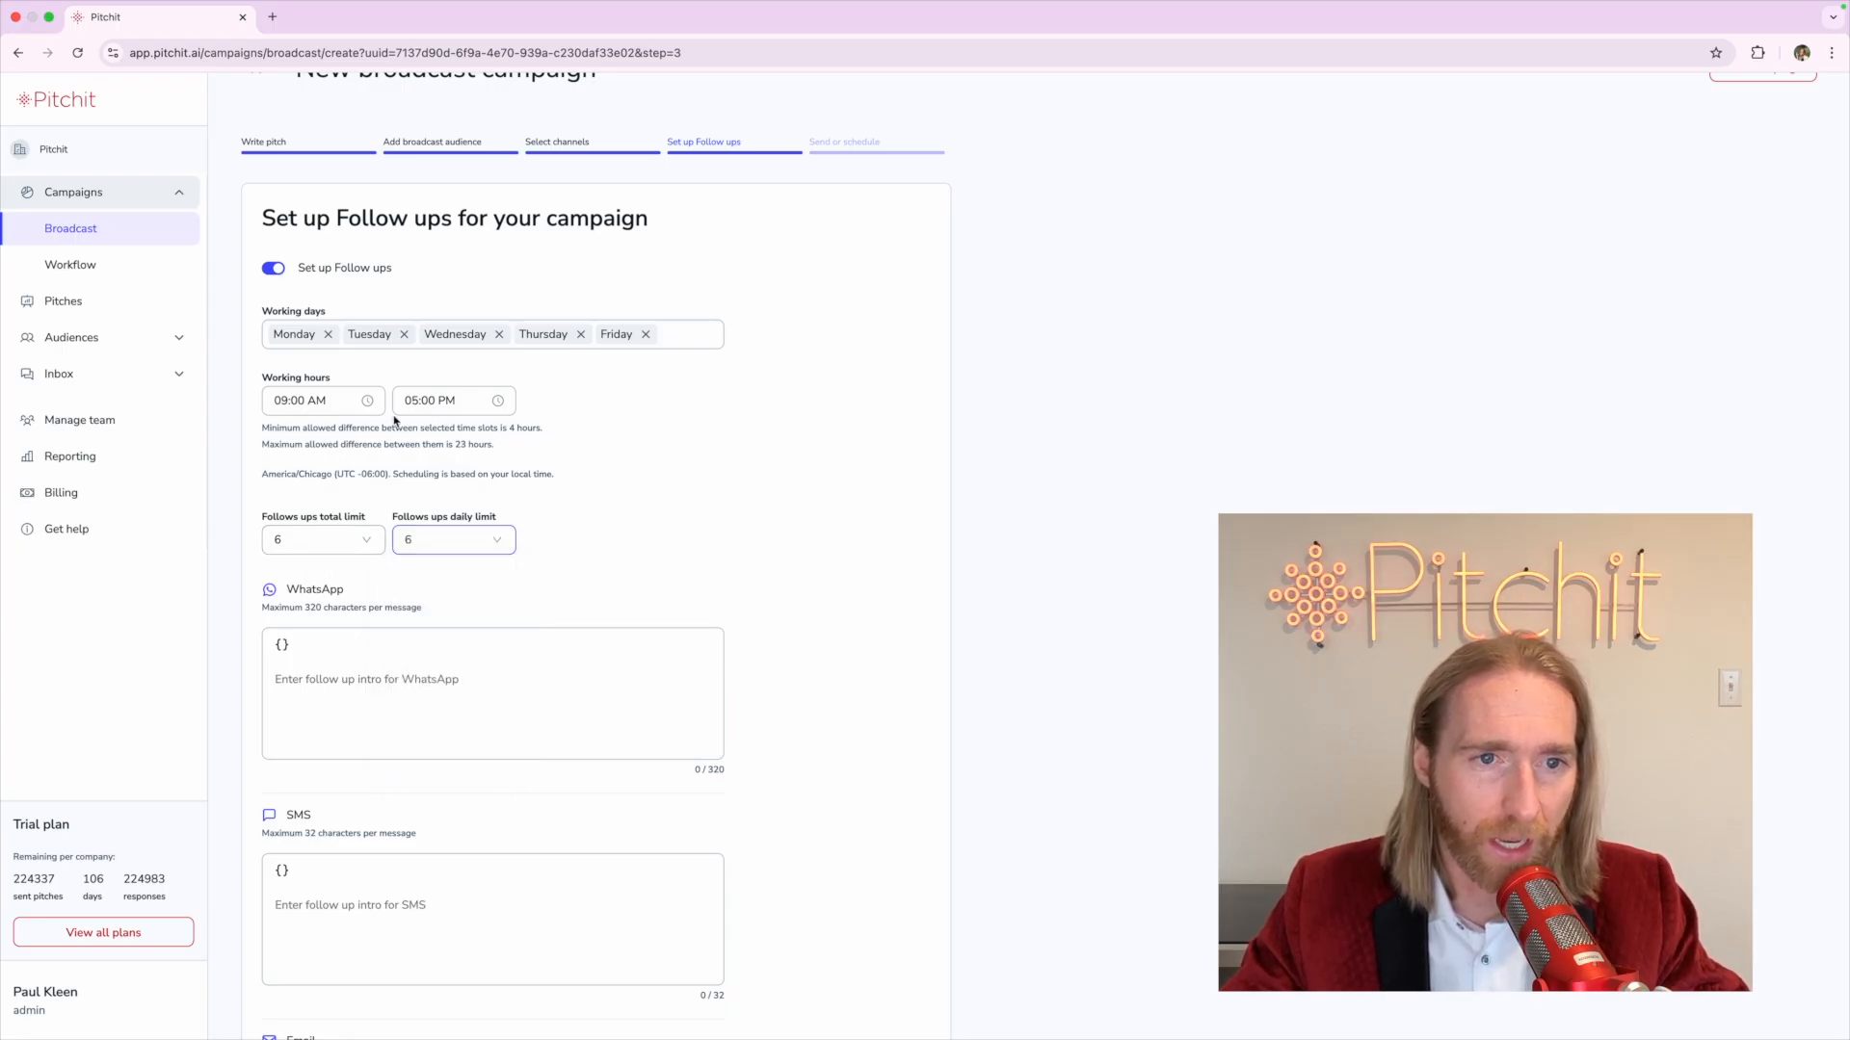
# Check the working hours and their minimum time difference, and set the daily limit of follow-ups to 3
pyautogui.doubleClick(514, 428)
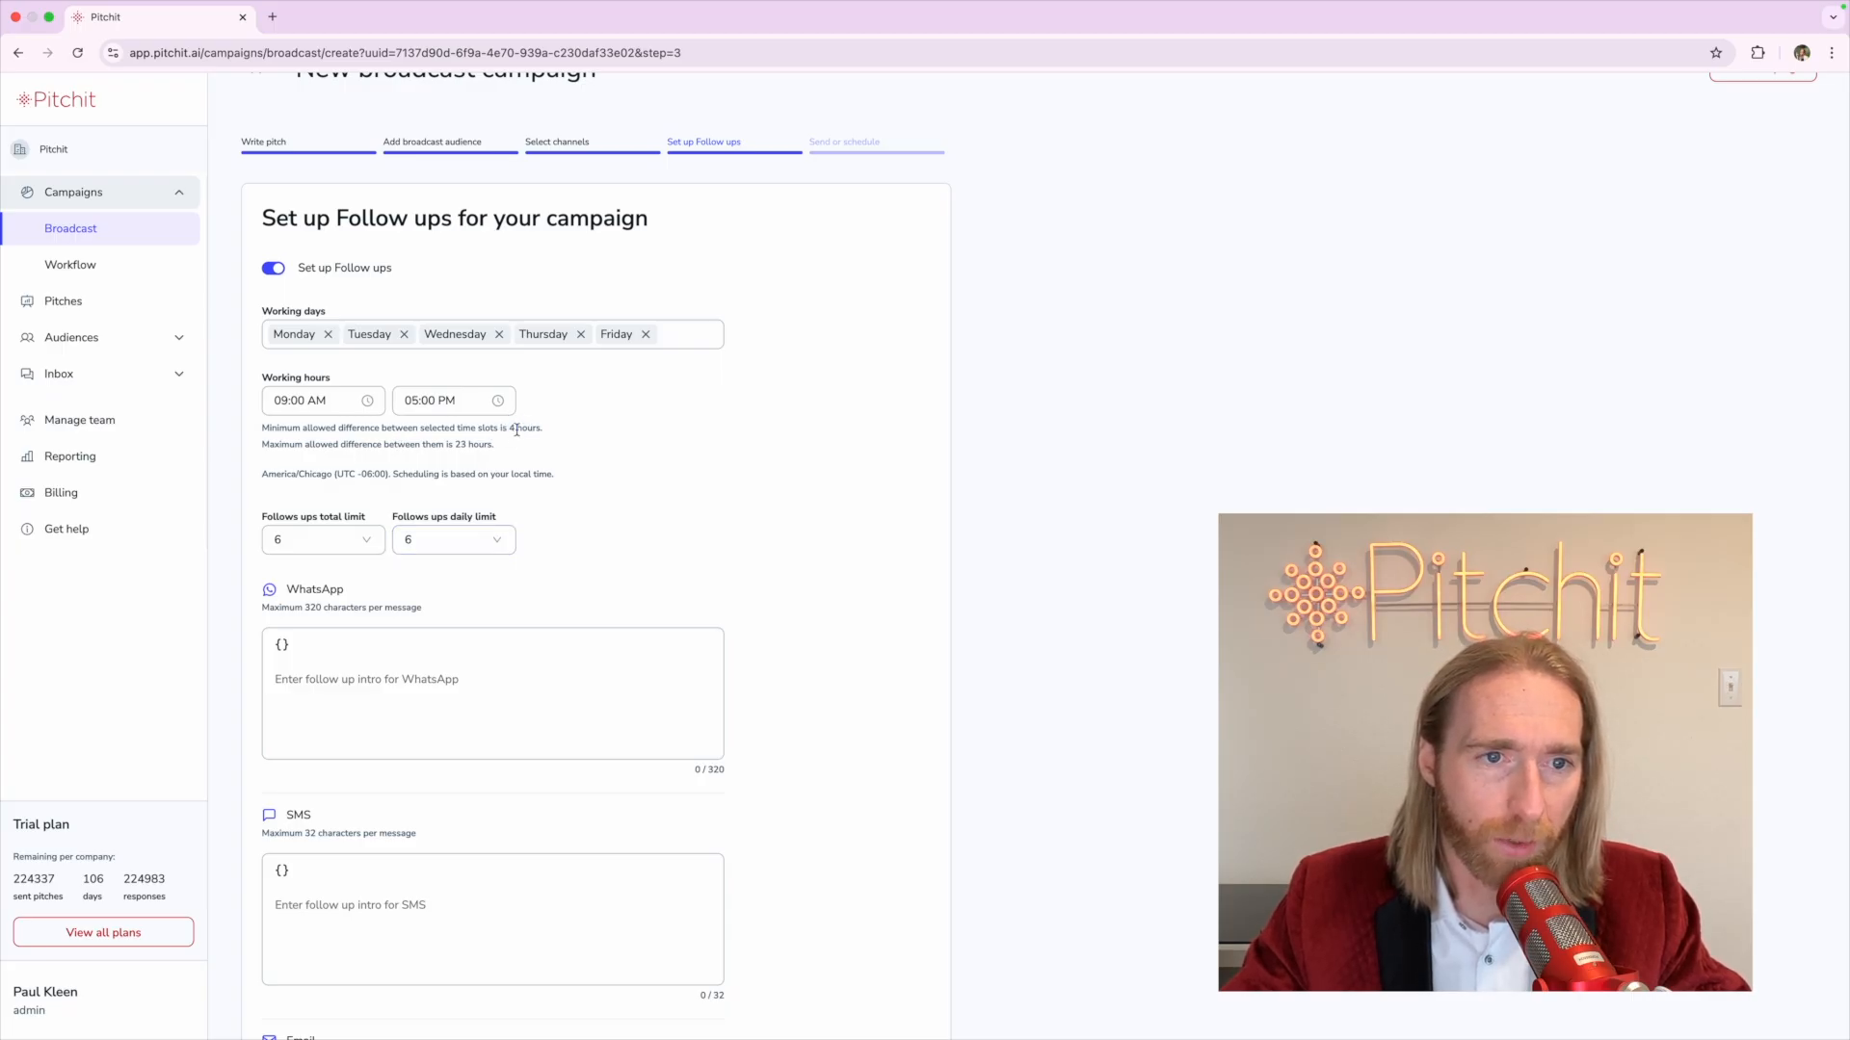
pyautogui.click(426, 398)
pyautogui.click(336, 400)
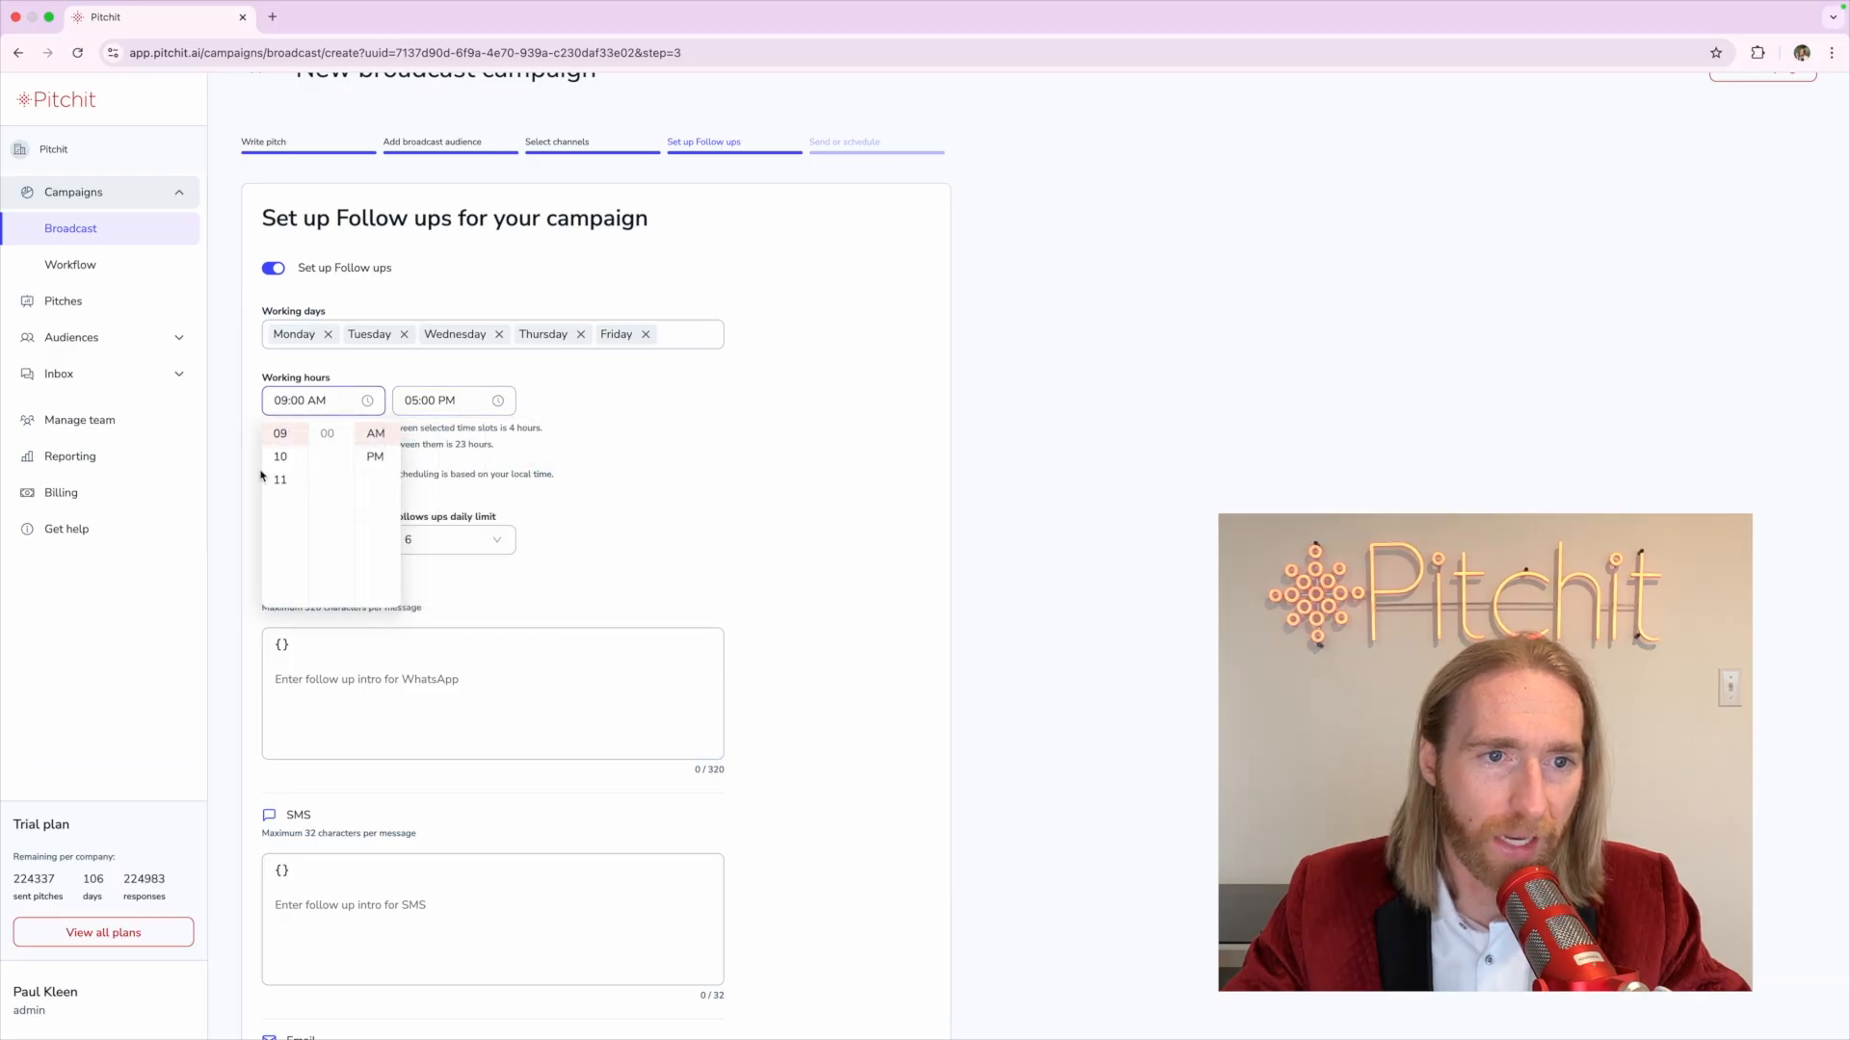
pyautogui.click(509, 458)
pyautogui.click(455, 539)
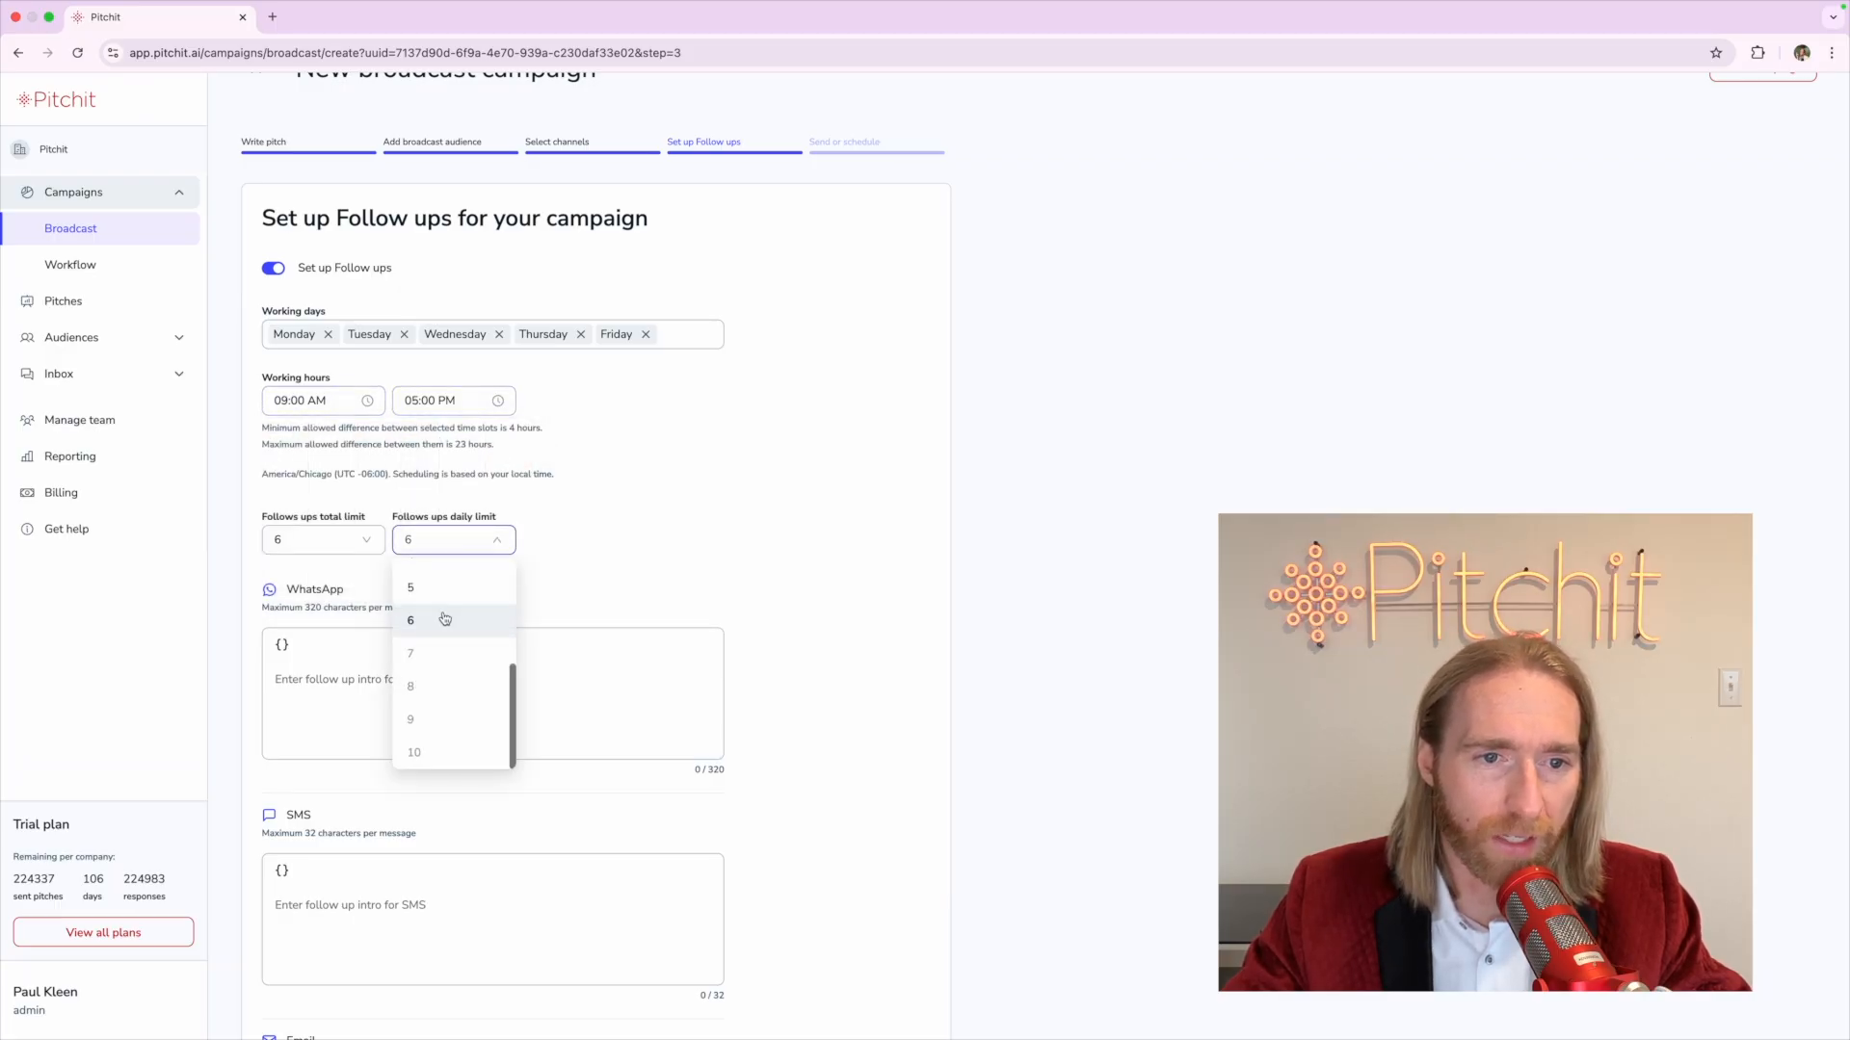
pyautogui.scroll(1, 446, 620)
pyautogui.click(441, 588)
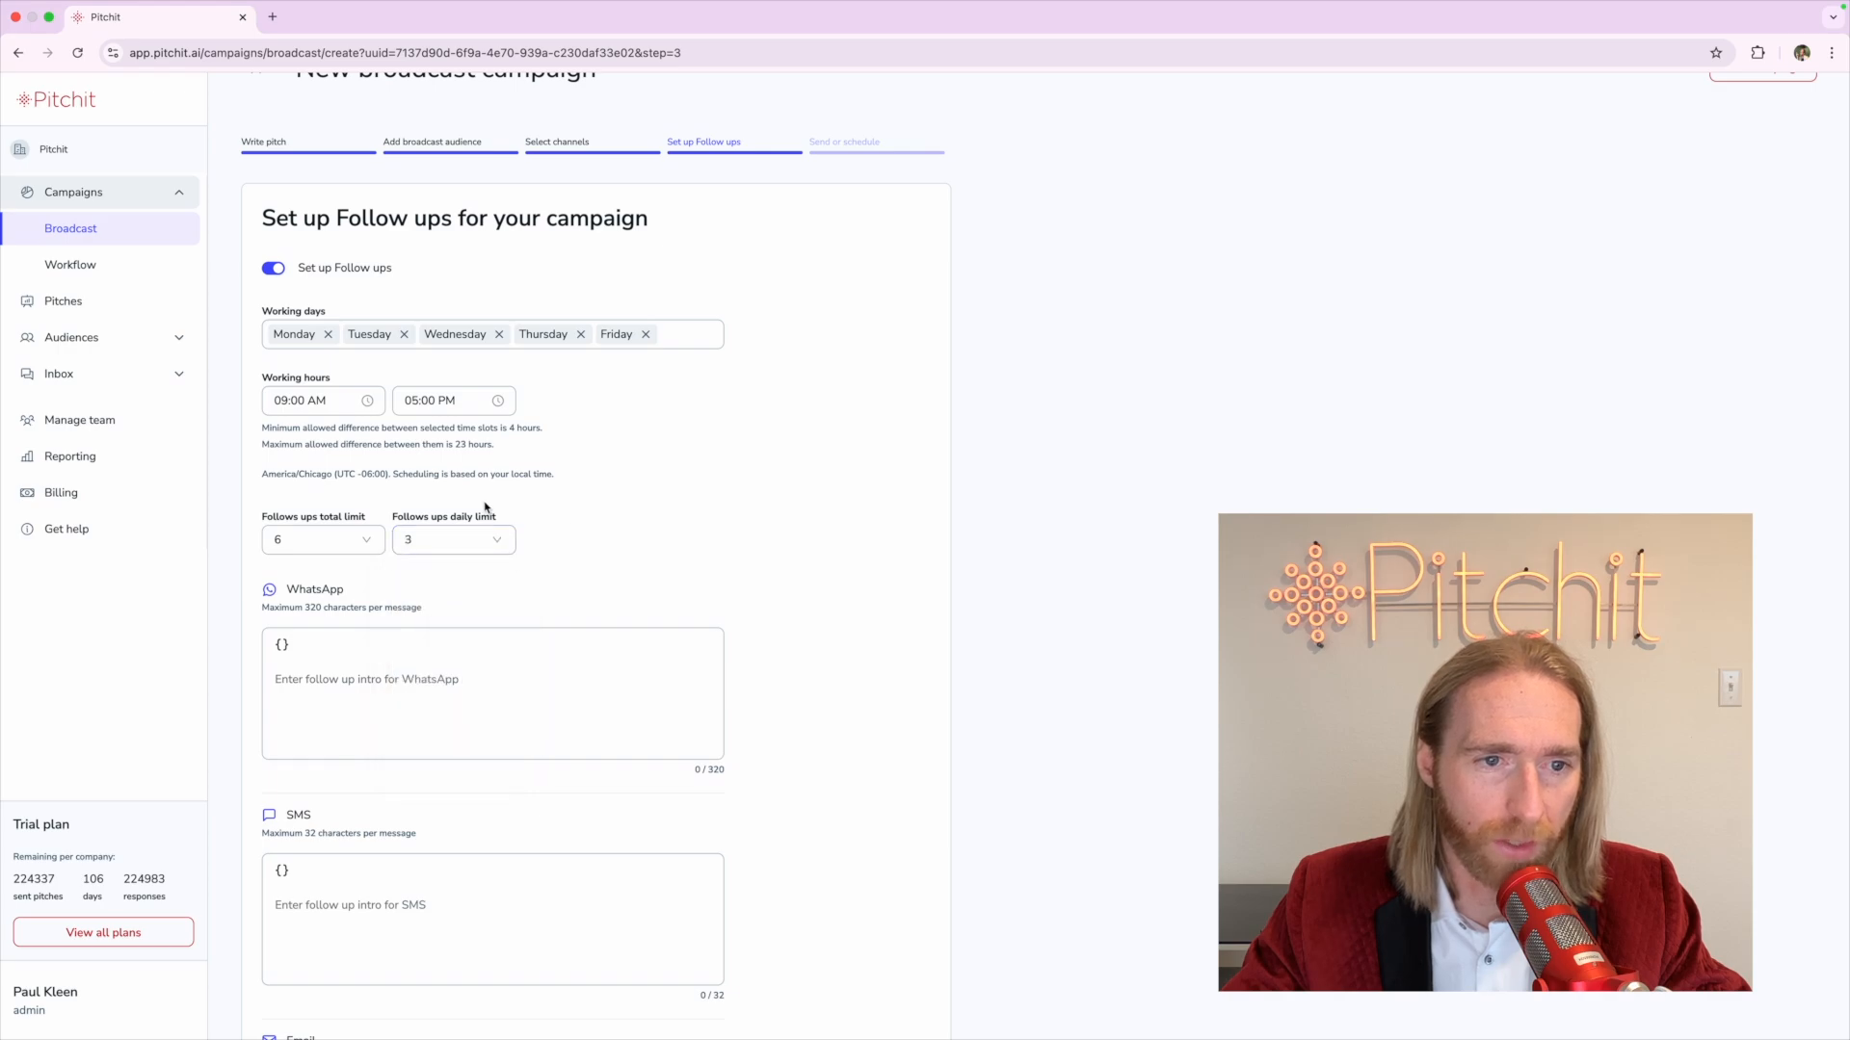
# Write "just following up" as the WhatsApp follow-up intro
pyautogui.scroll(-1, 412, 480)
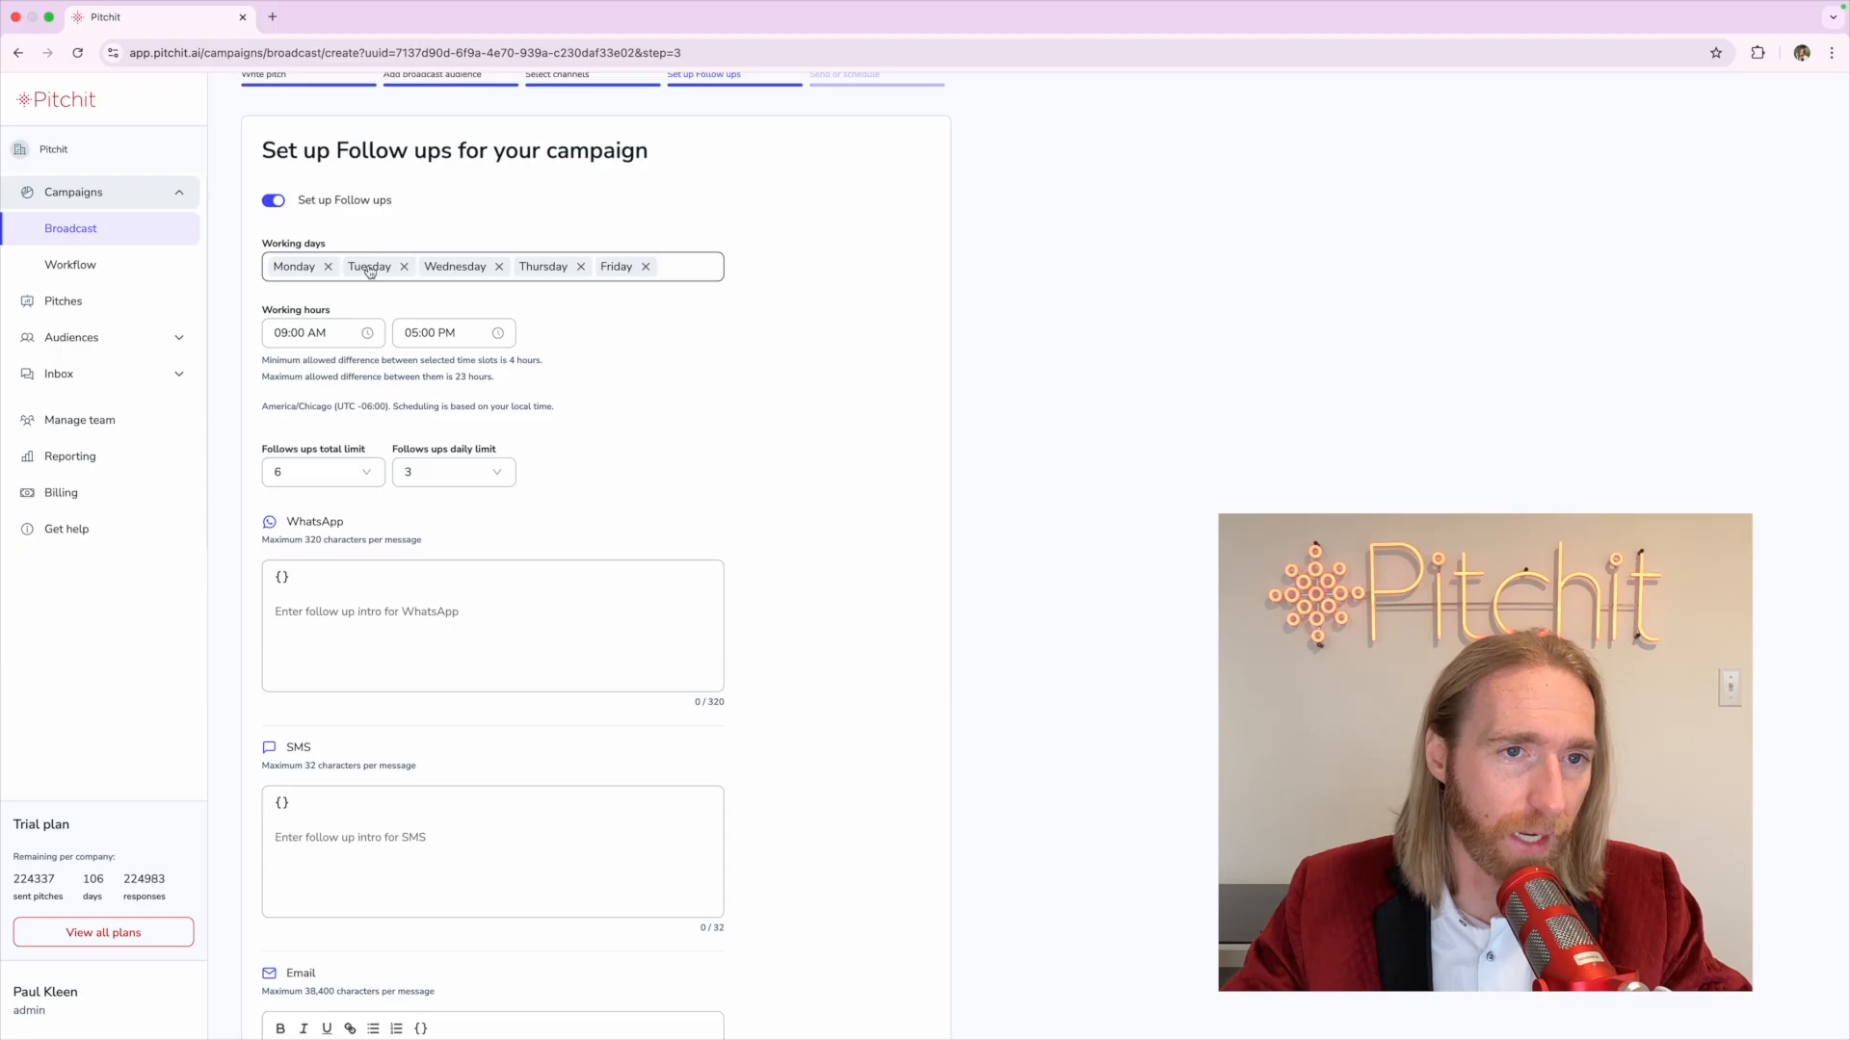
pyautogui.scroll(-3, 368, 479)
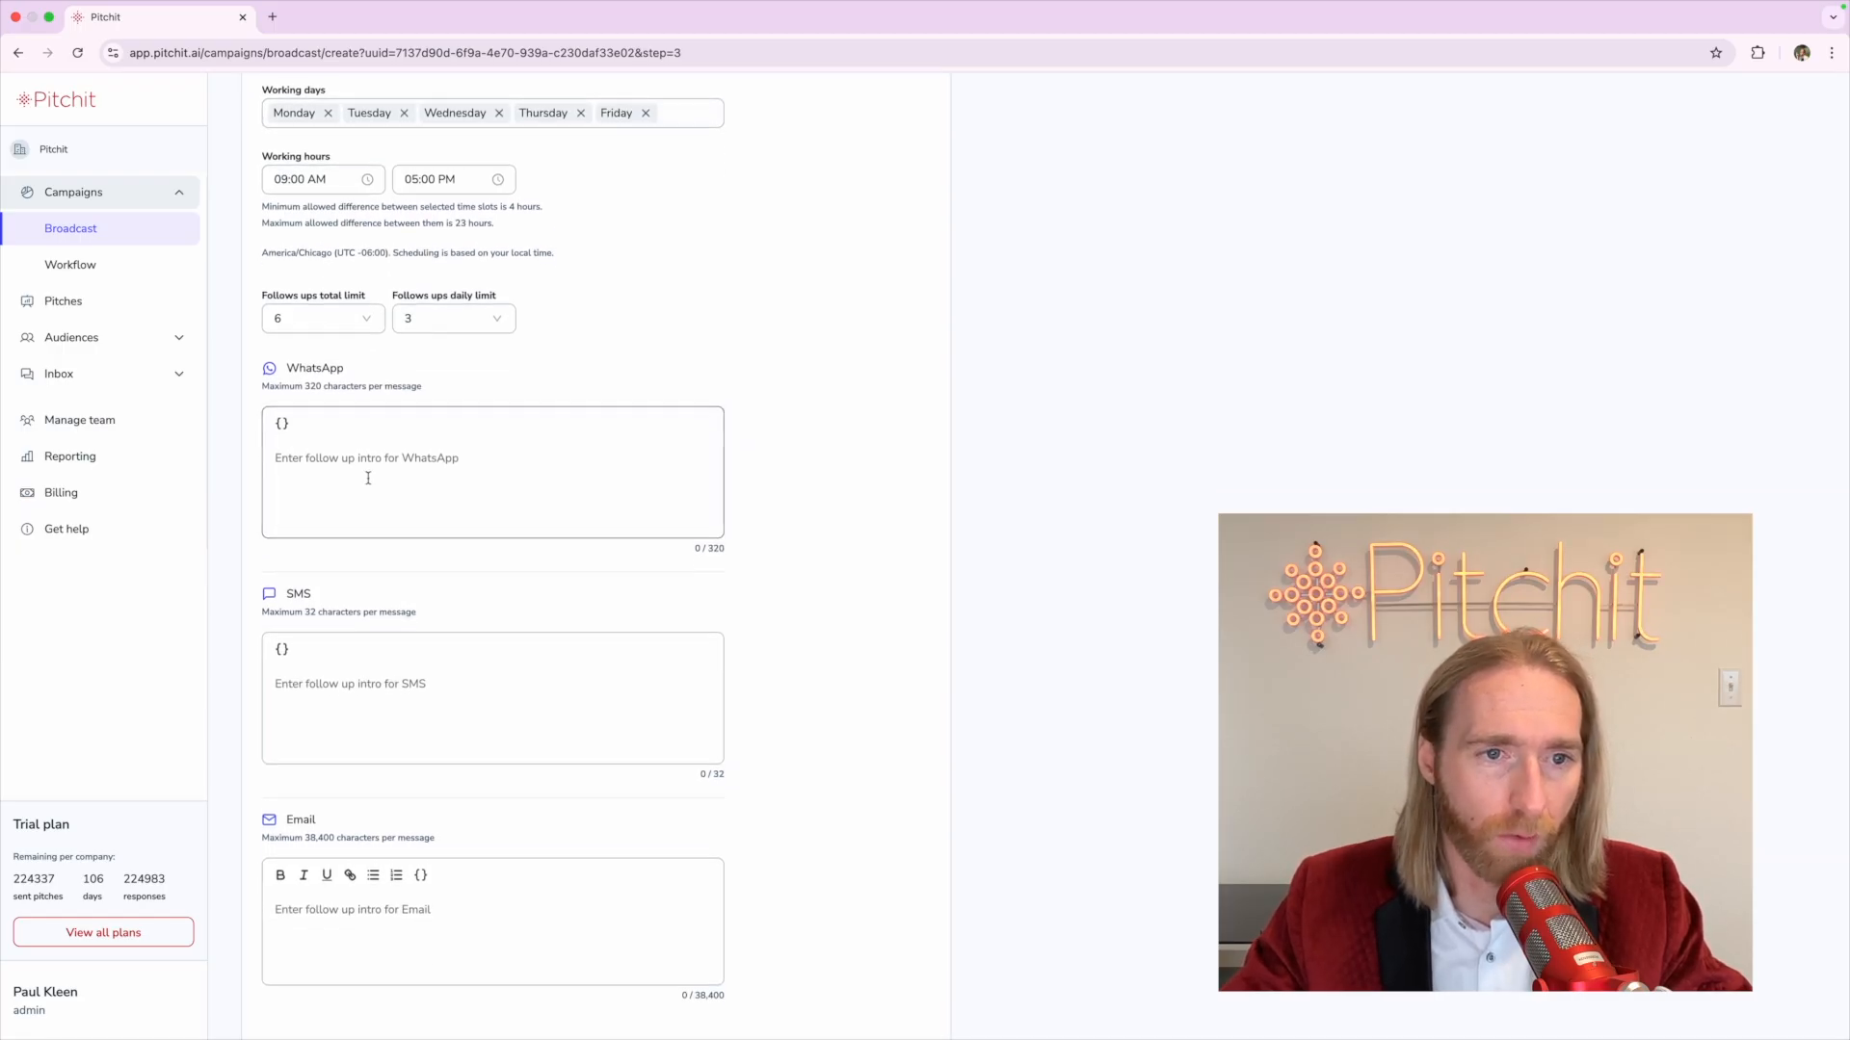
pyautogui.click(368, 479)
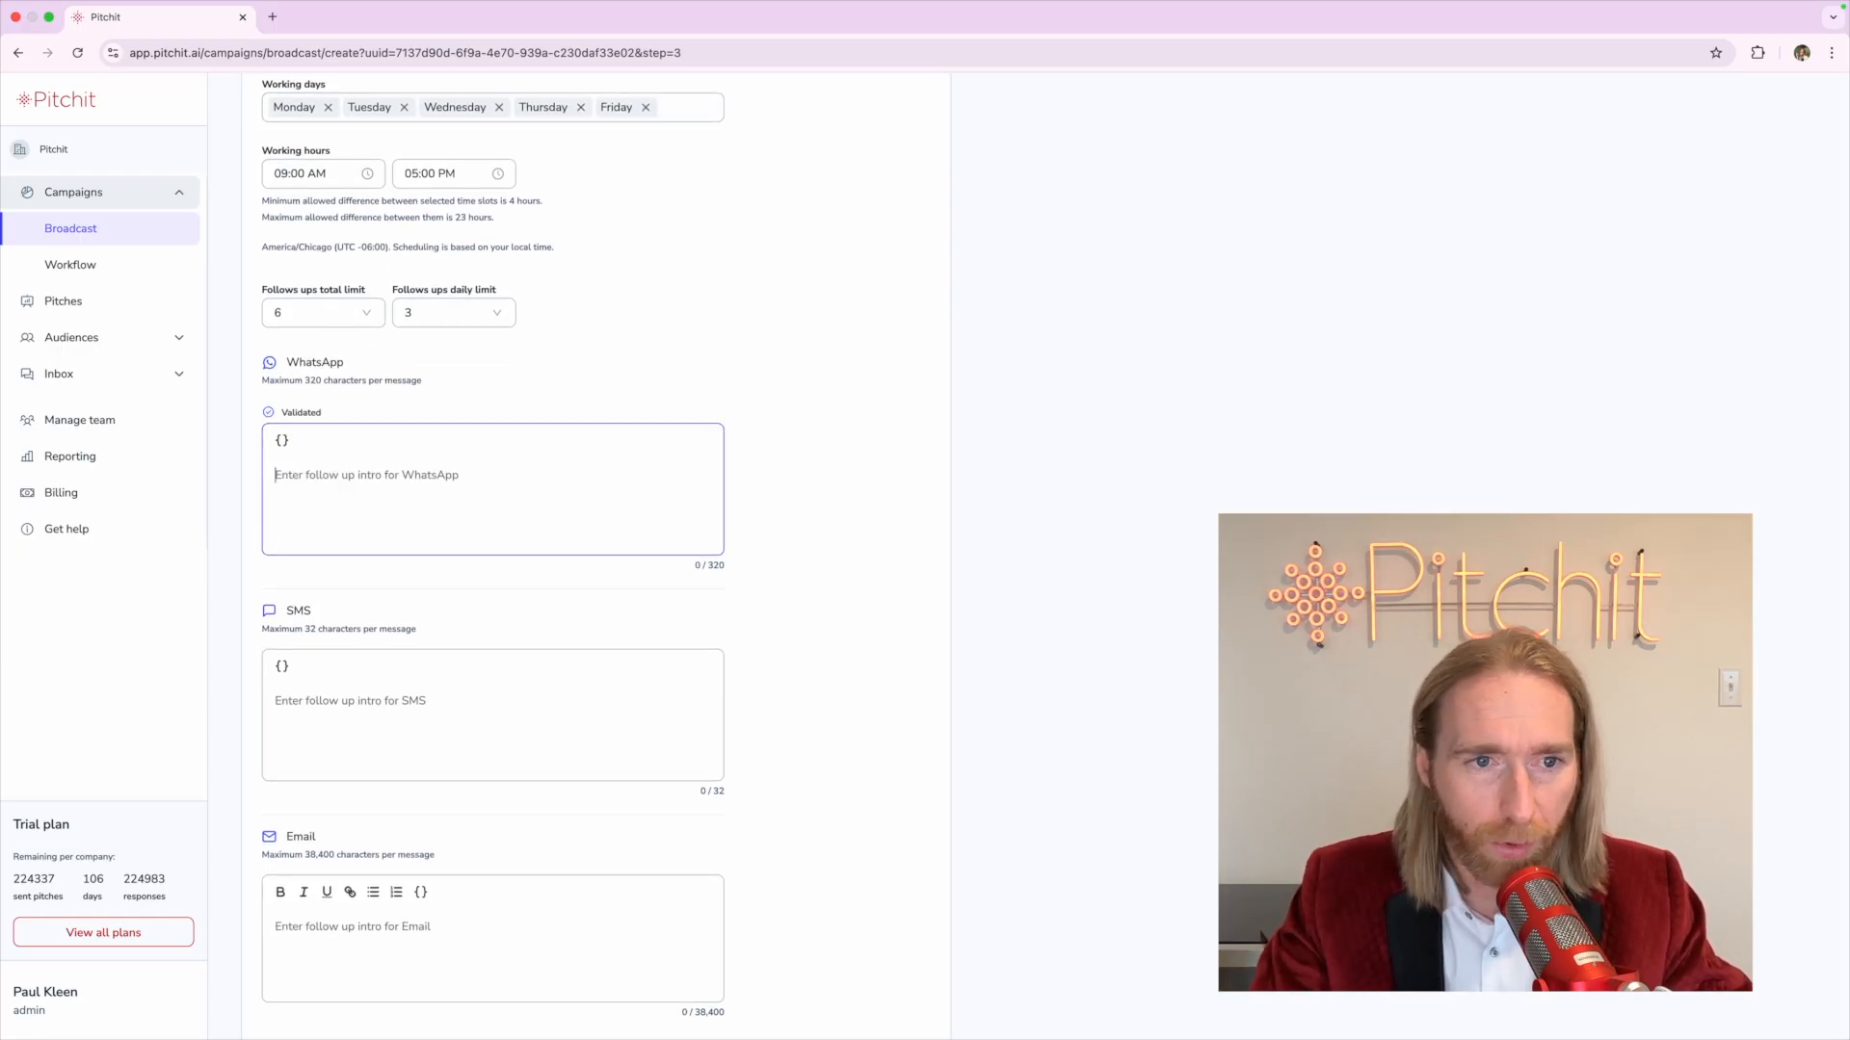
pyautogui.write('just following u')
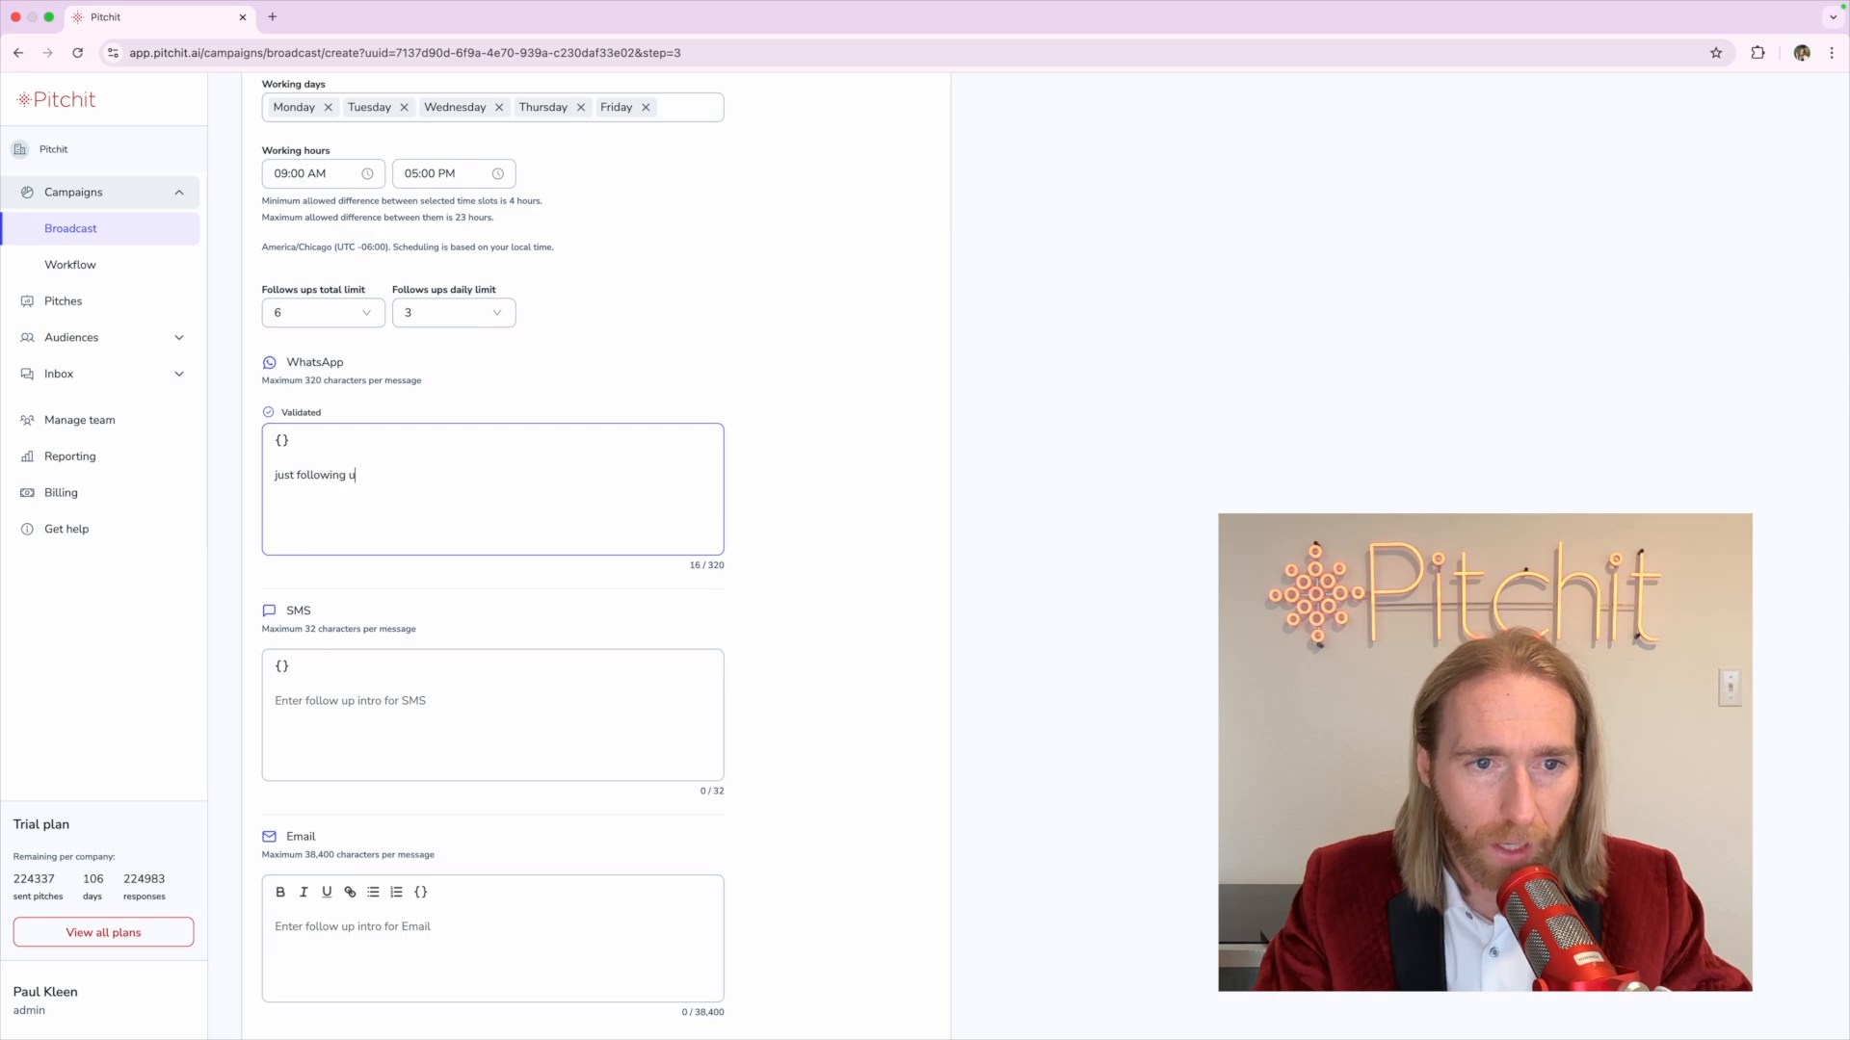
pyautogui.write('p')
# Copy the WhatsApp follow-up intro into the SMS and Email follow-up intros
pyautogui.press('super+a')
pyautogui.press('super+c')
pyautogui.click(350, 686)
pyautogui.press('super+v')
pyautogui.scroll(-2, 351, 873)
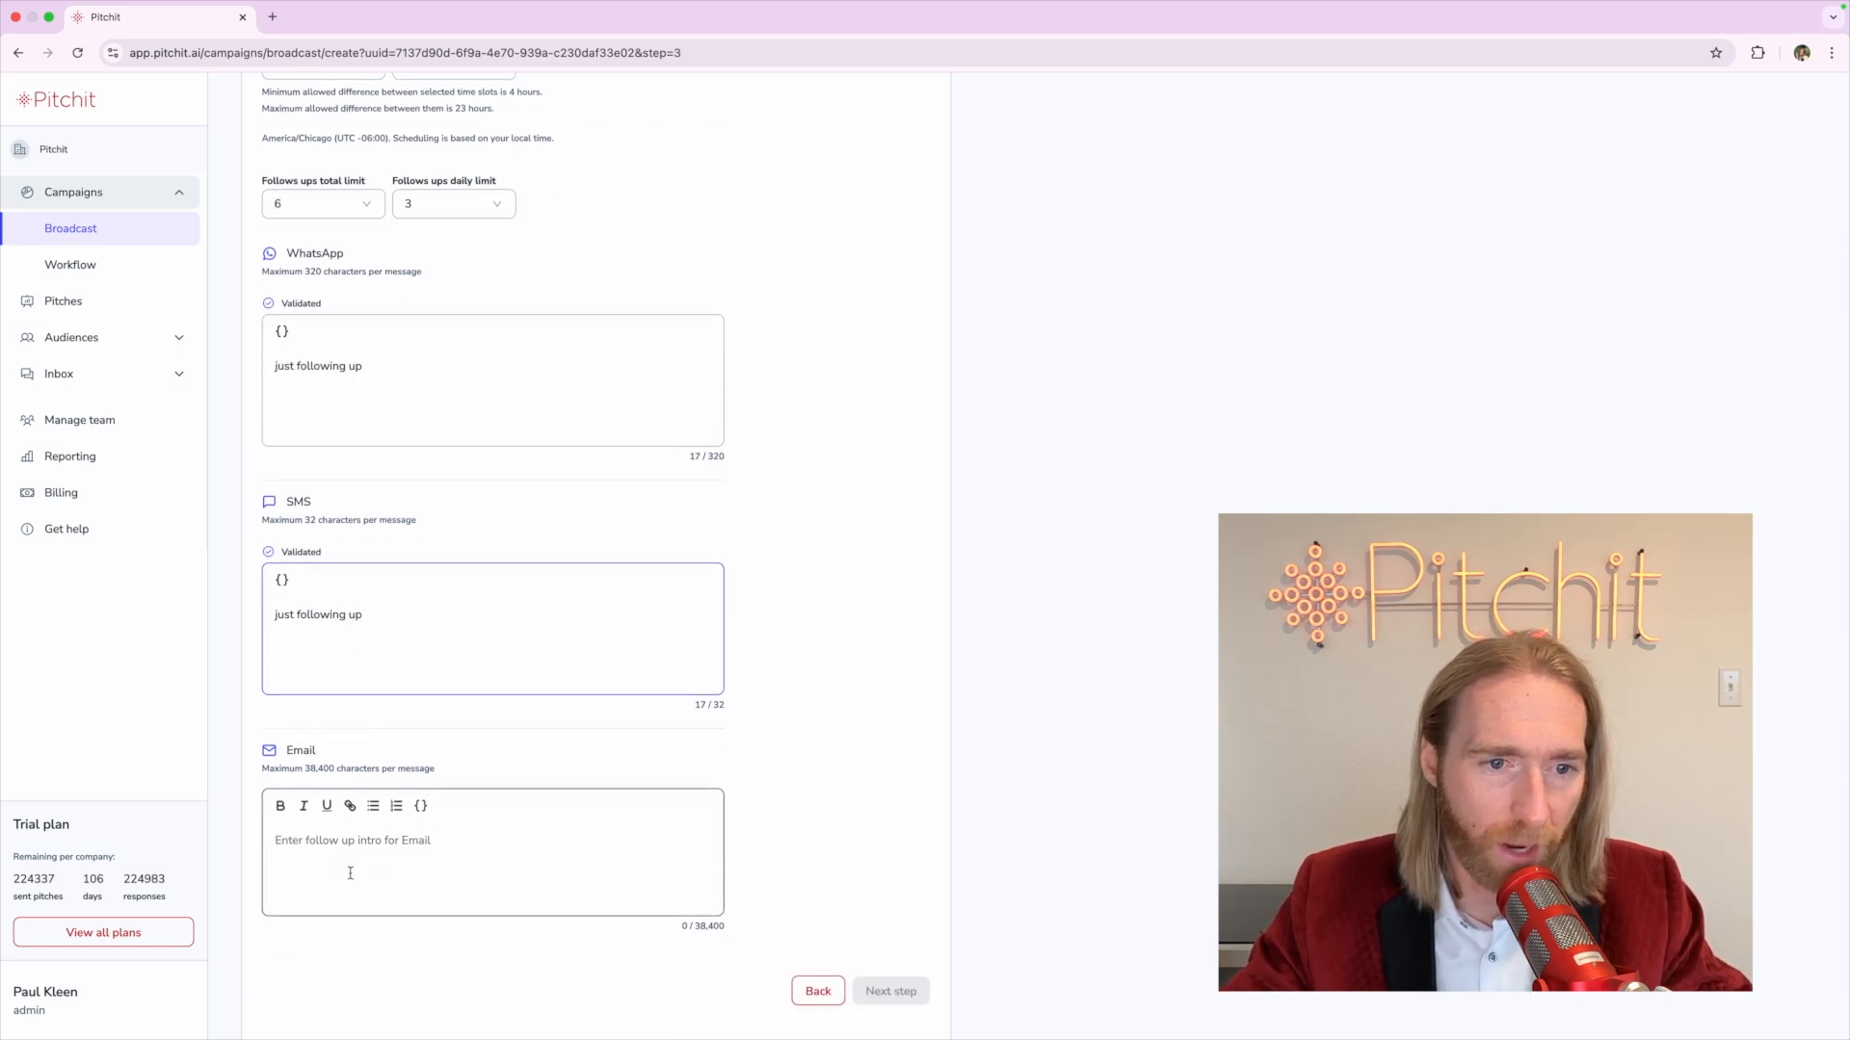
pyautogui.click(351, 873)
pyautogui.press('super+v')
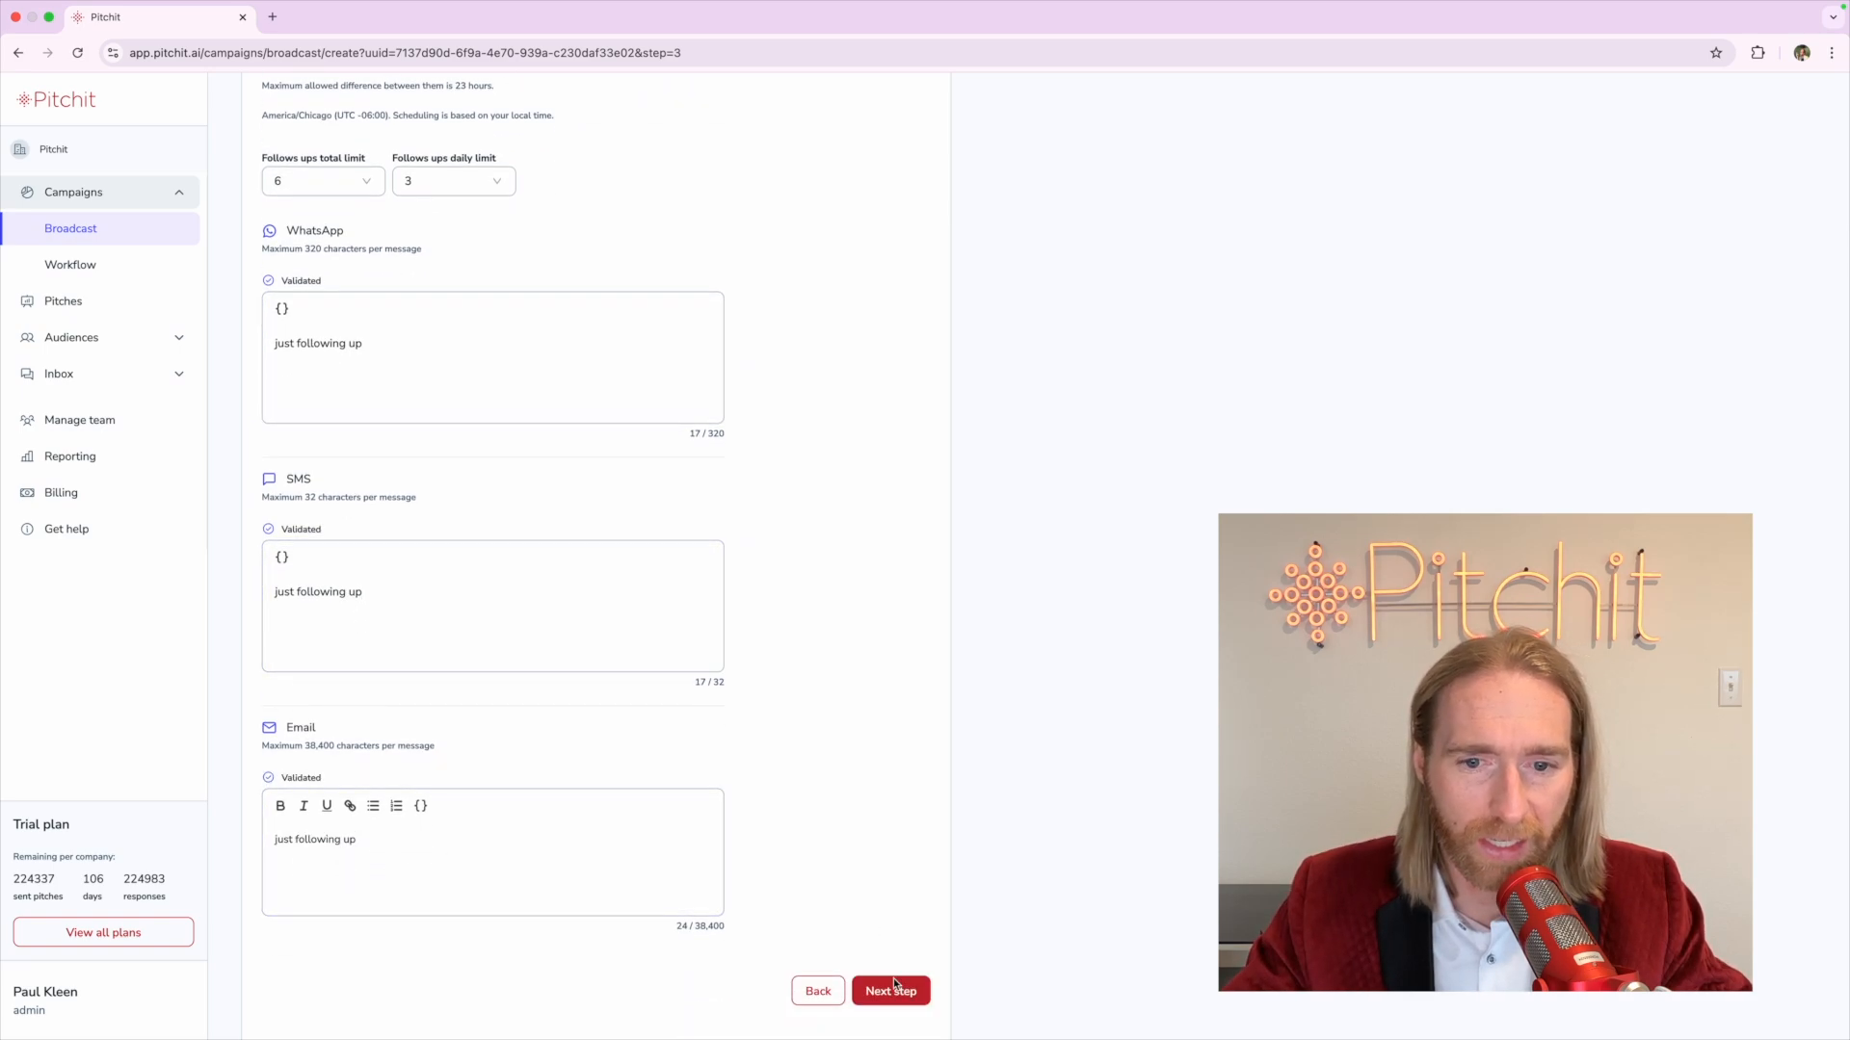
# Finish the follow-up setup, continue to the send-or-schedule stage, and choose to schedule the campaign for later
pyautogui.click(607, 883)
pyautogui.press('super+a')
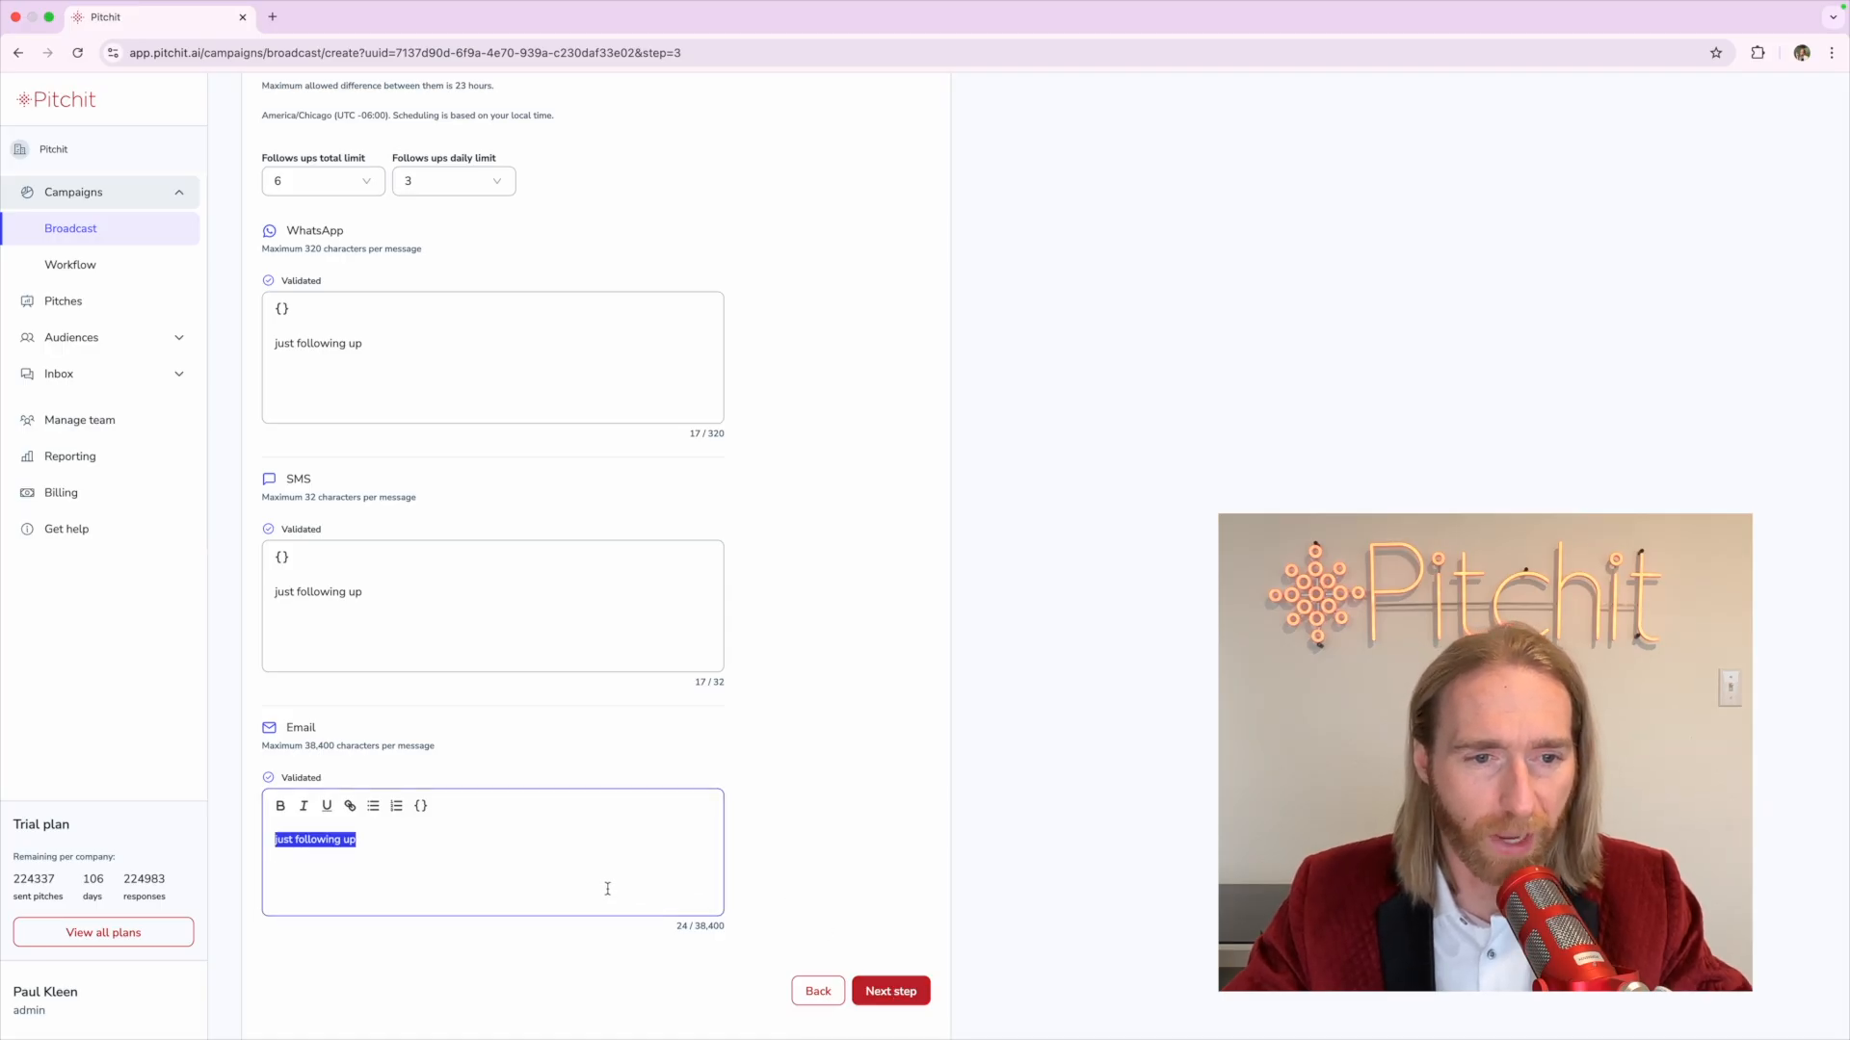
pyautogui.click(791, 873)
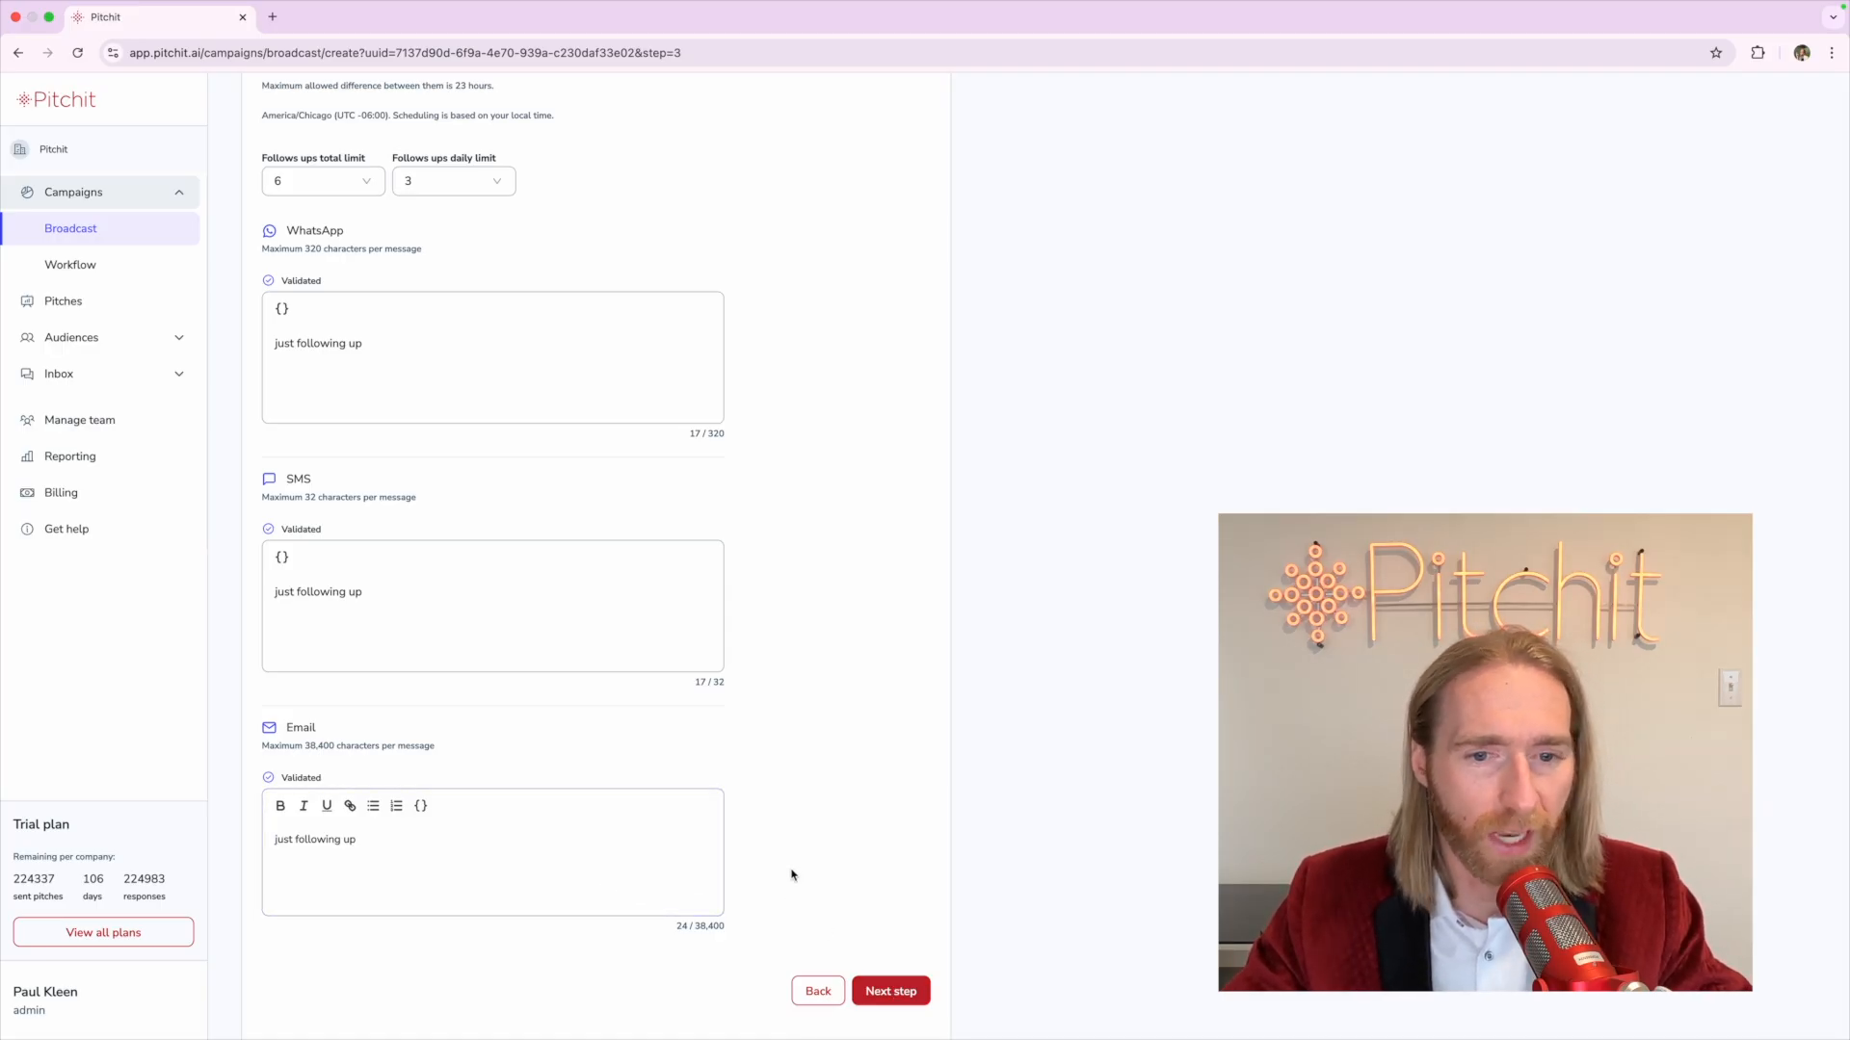
pyautogui.click(868, 983)
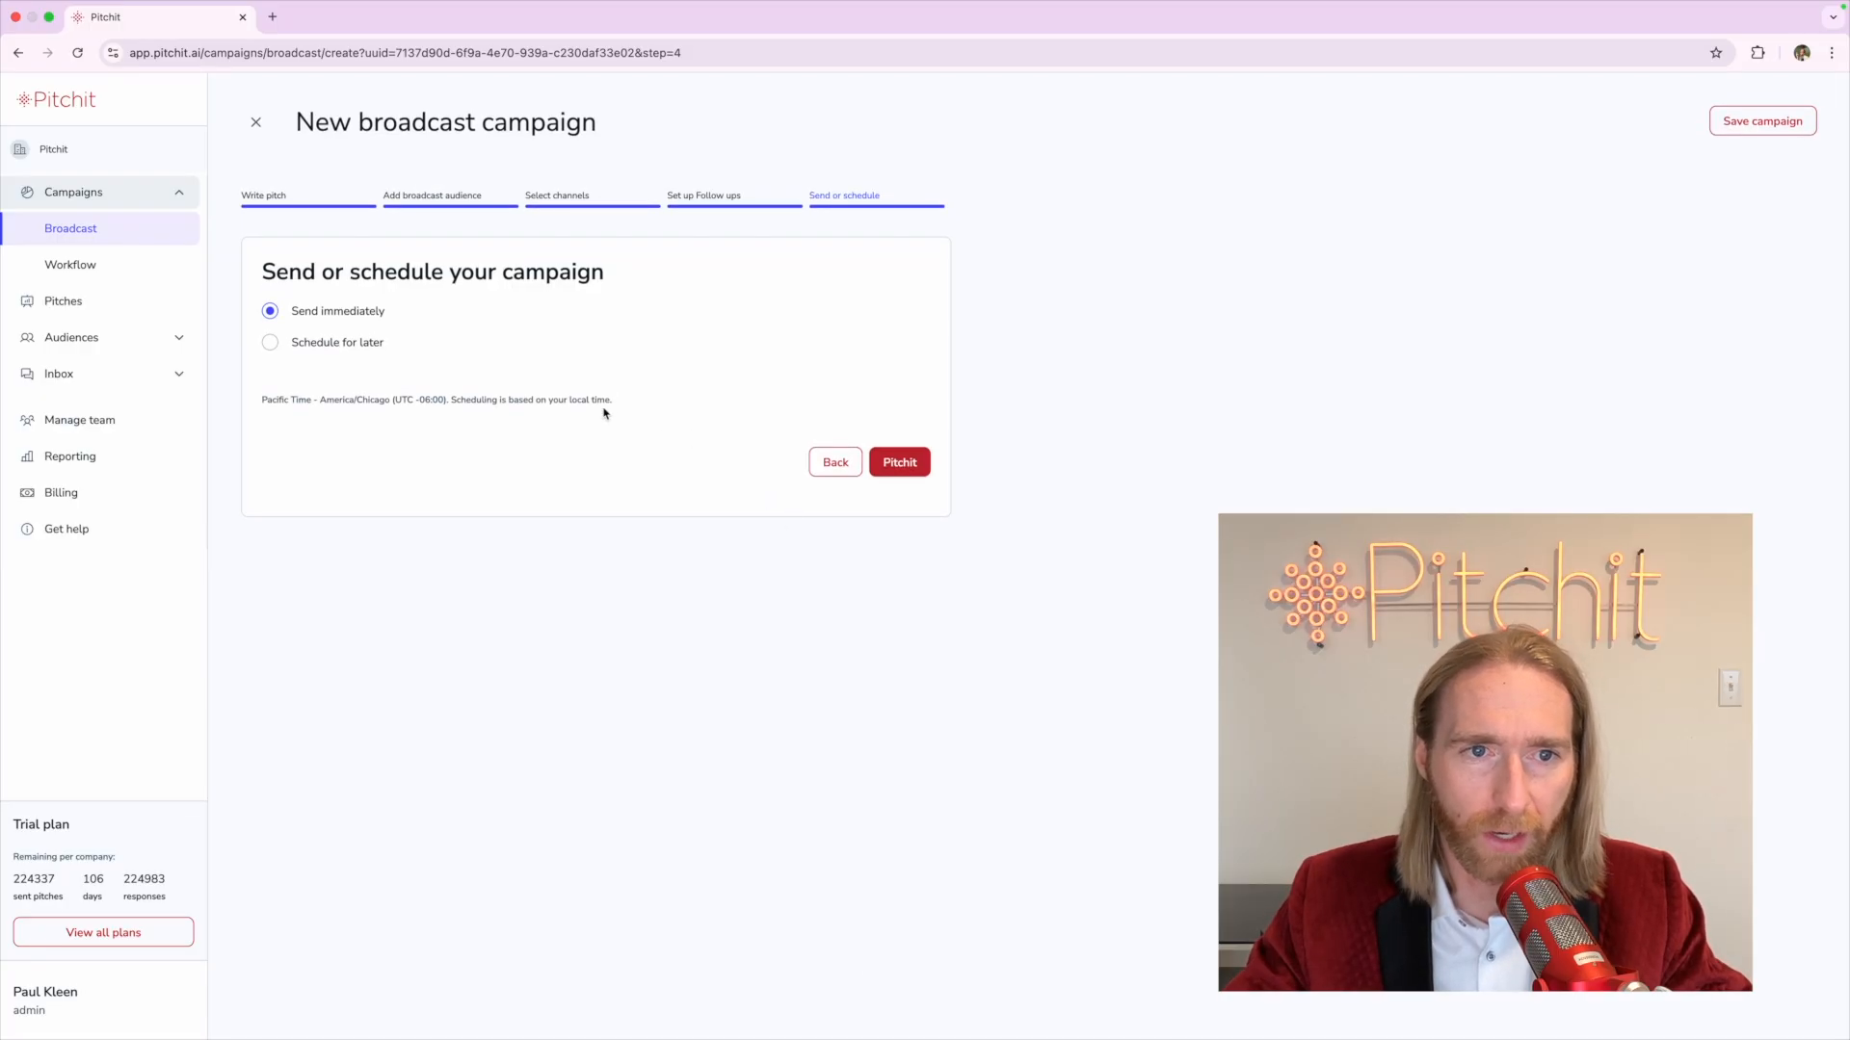
pyautogui.click(314, 339)
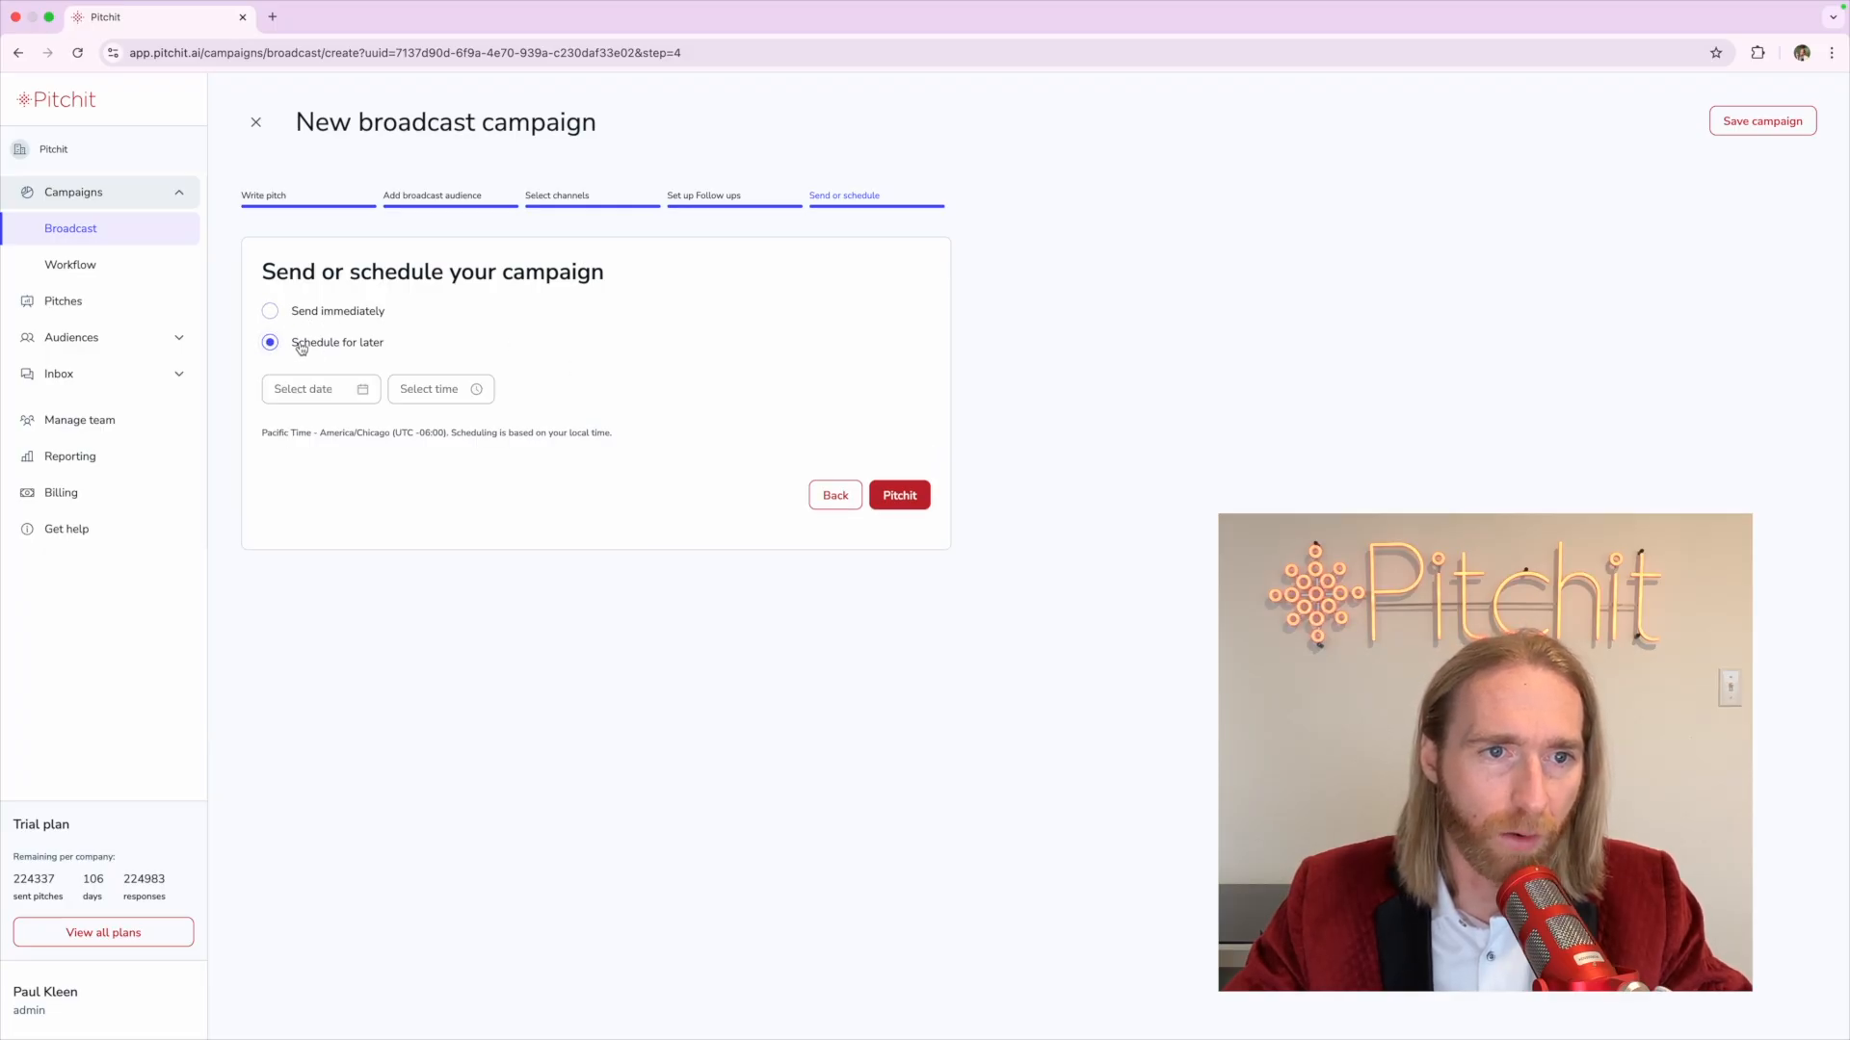
pyautogui.click(305, 382)
pyautogui.click(617, 367)
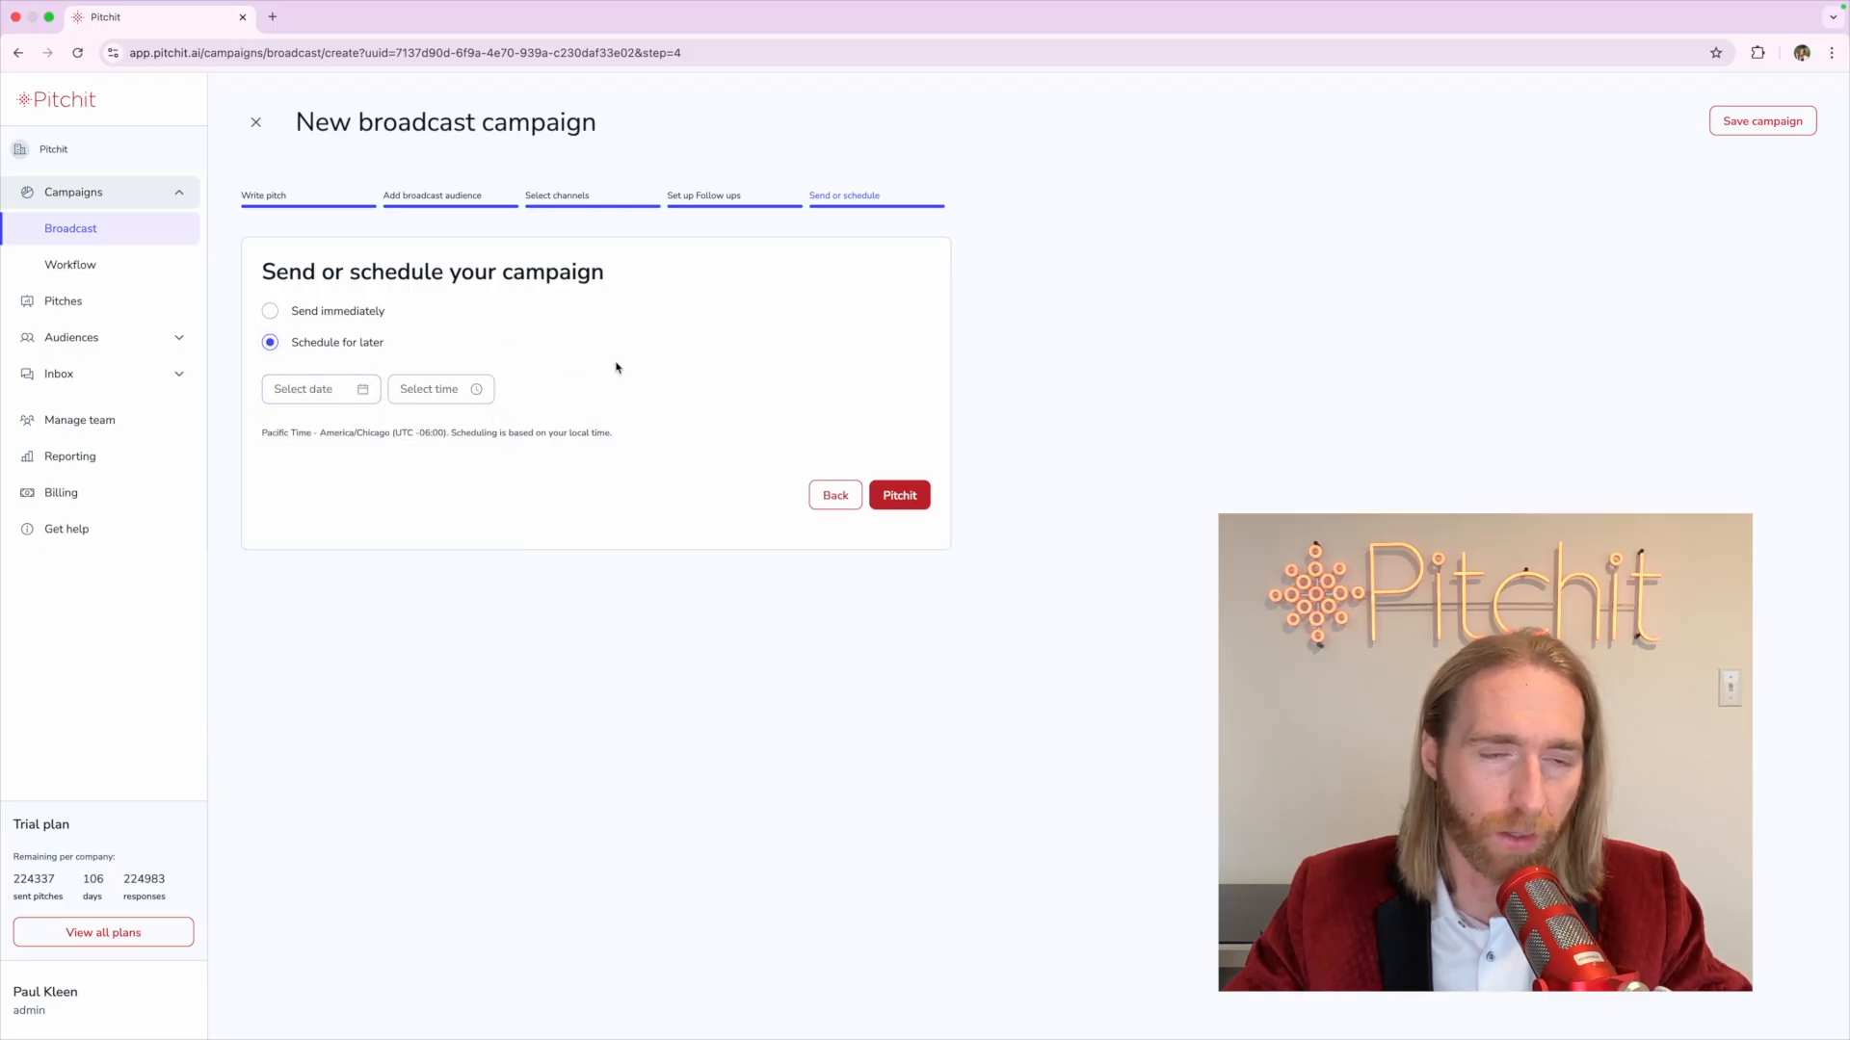
pyautogui.tripleClick(433, 196)
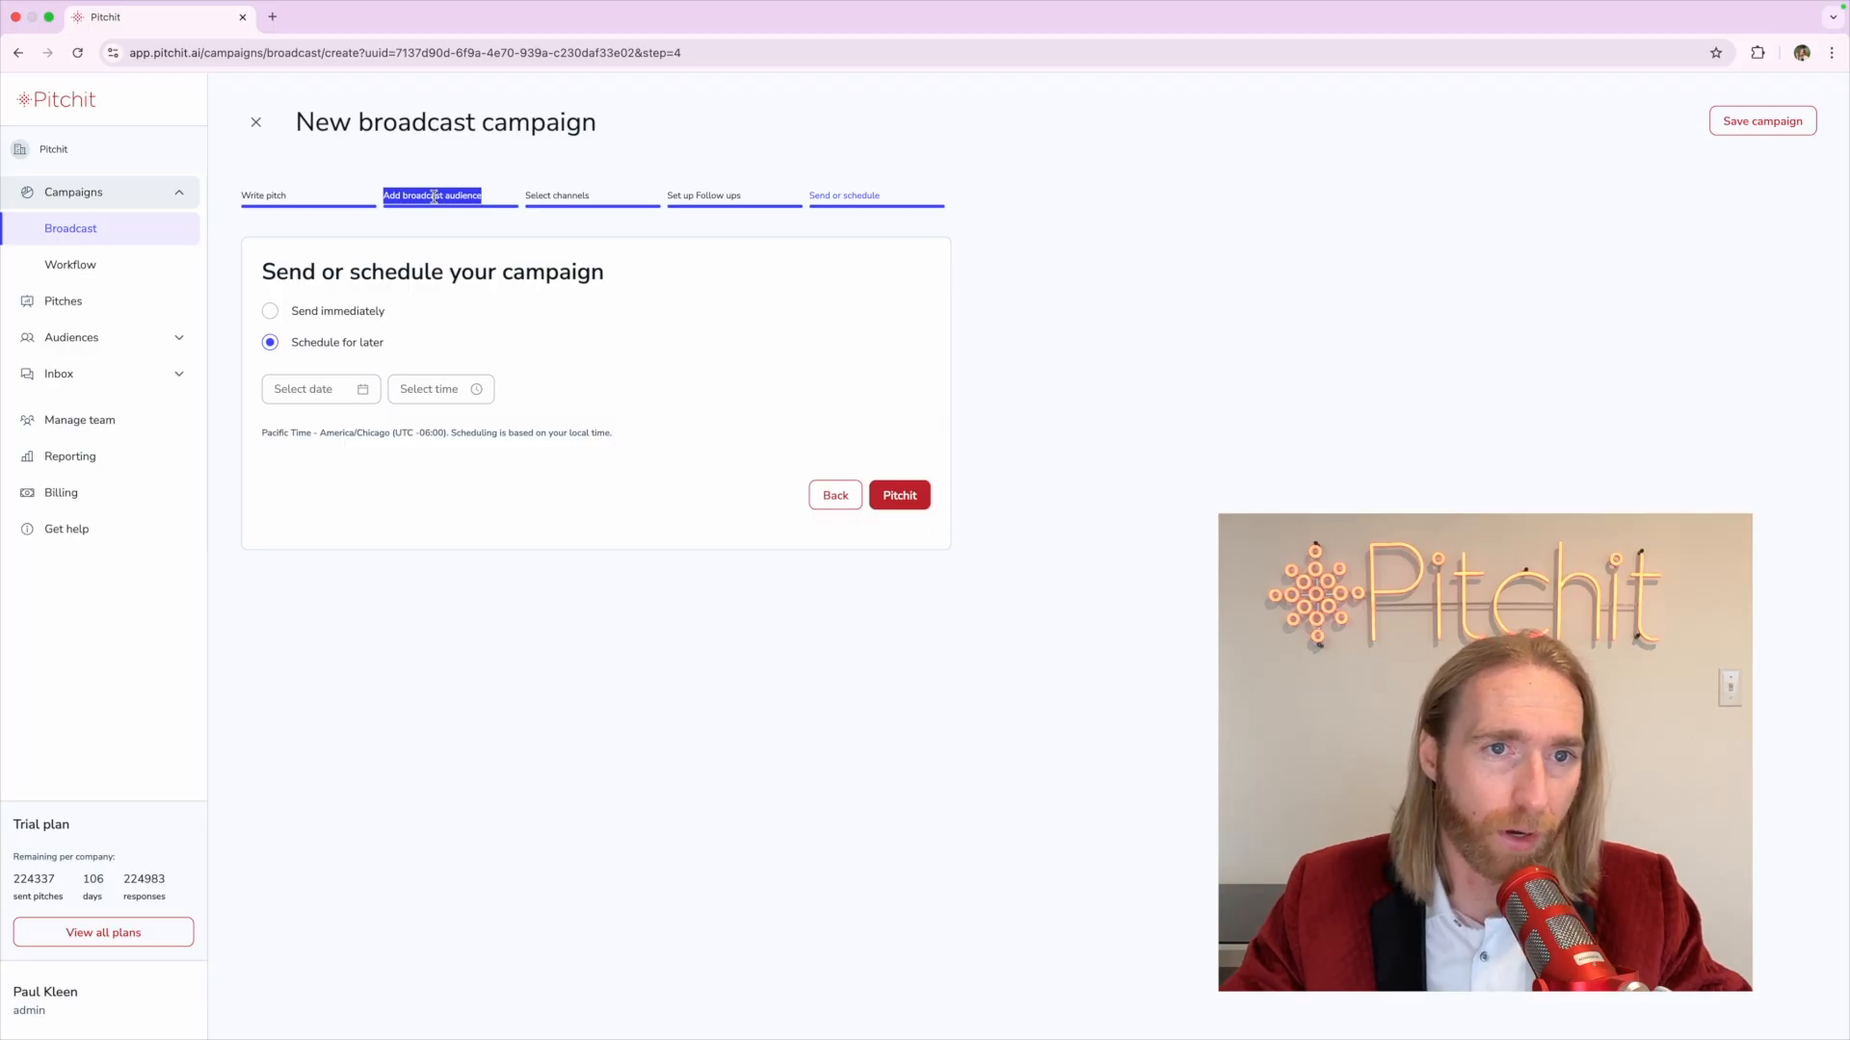
pyautogui.click(434, 196)
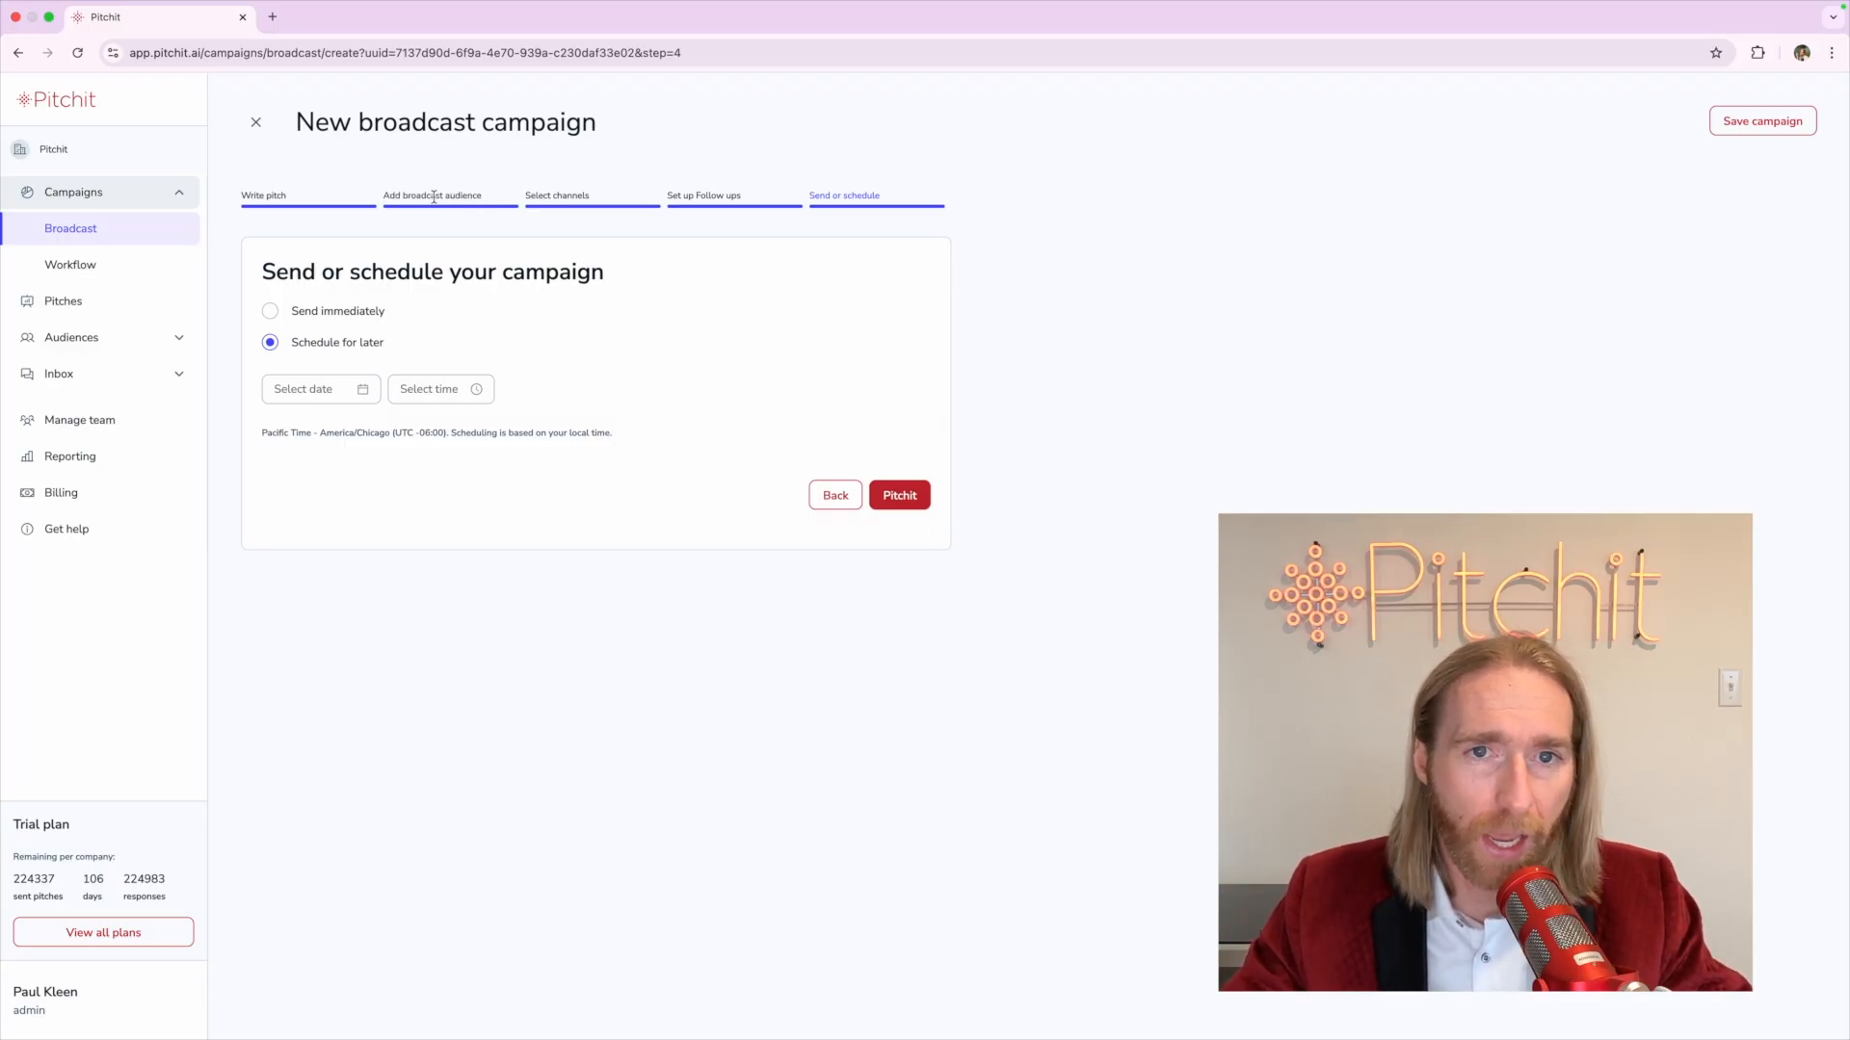
pyautogui.tripleClick(811, 196)
pyautogui.click(811, 197)
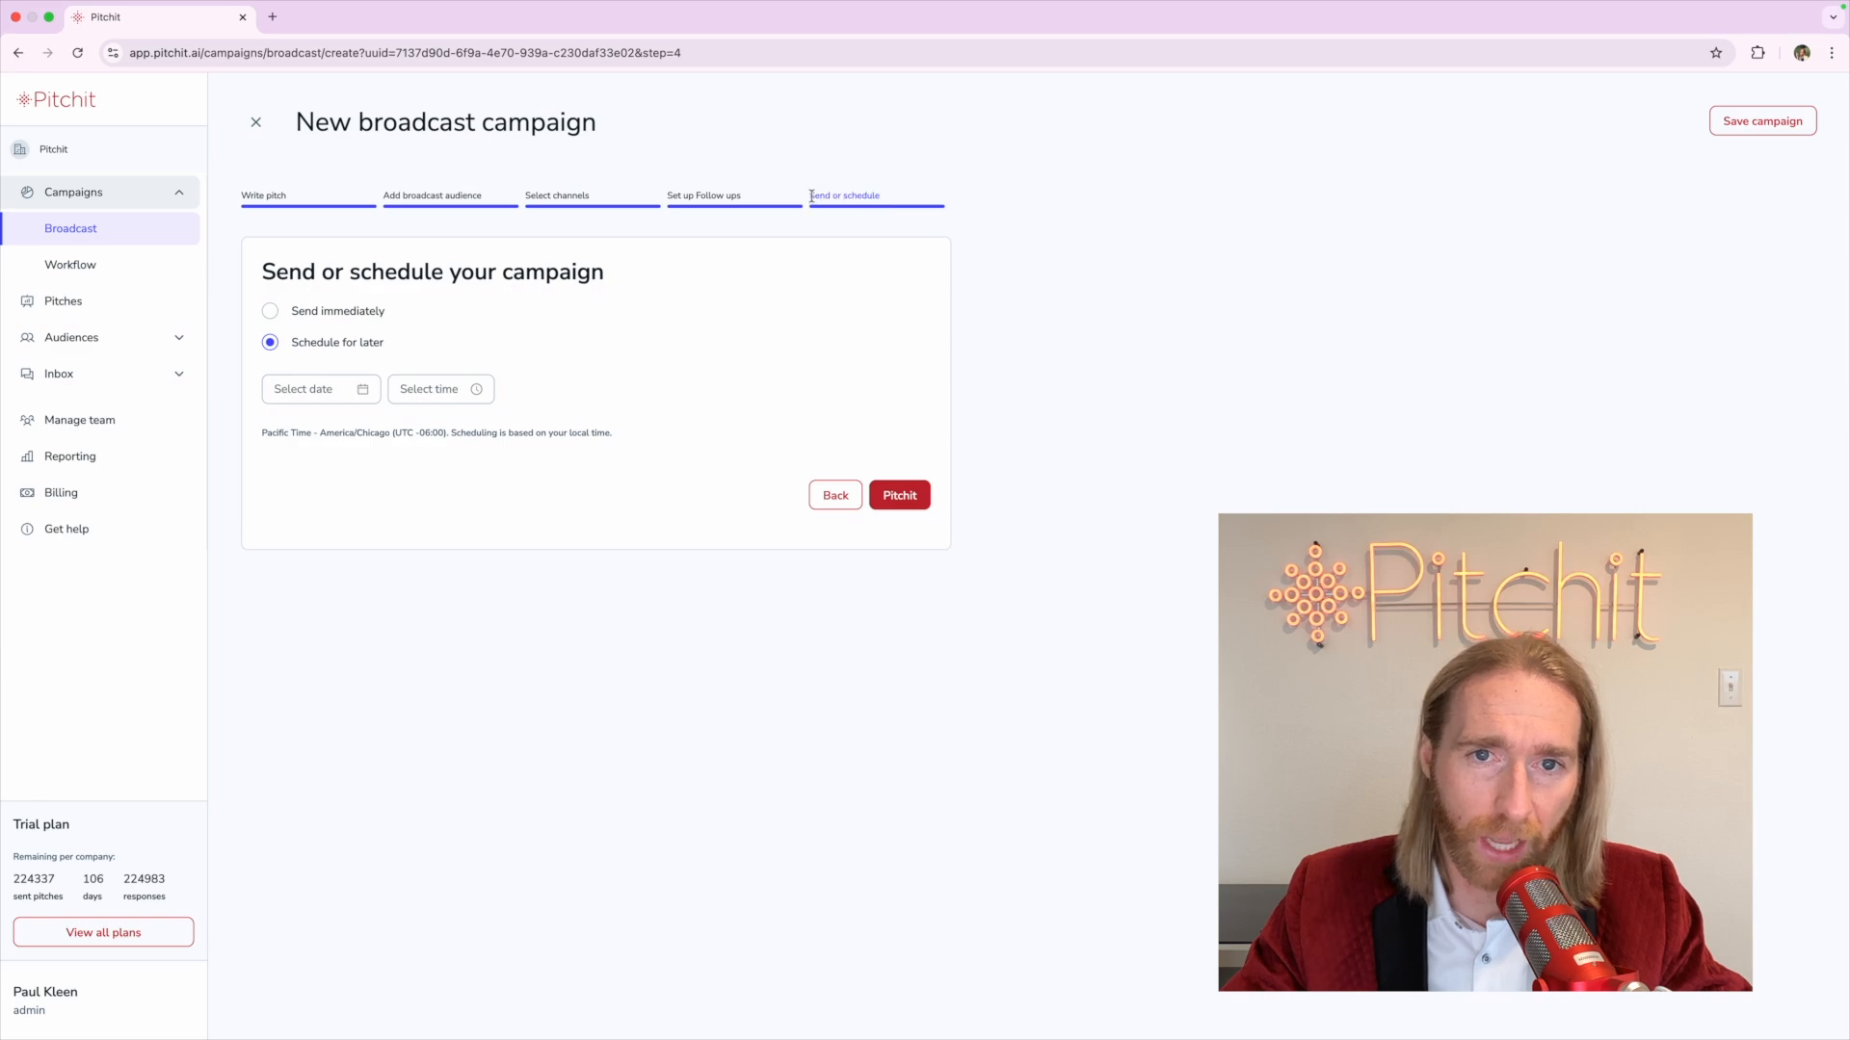
pyautogui.tripleClick(811, 196)
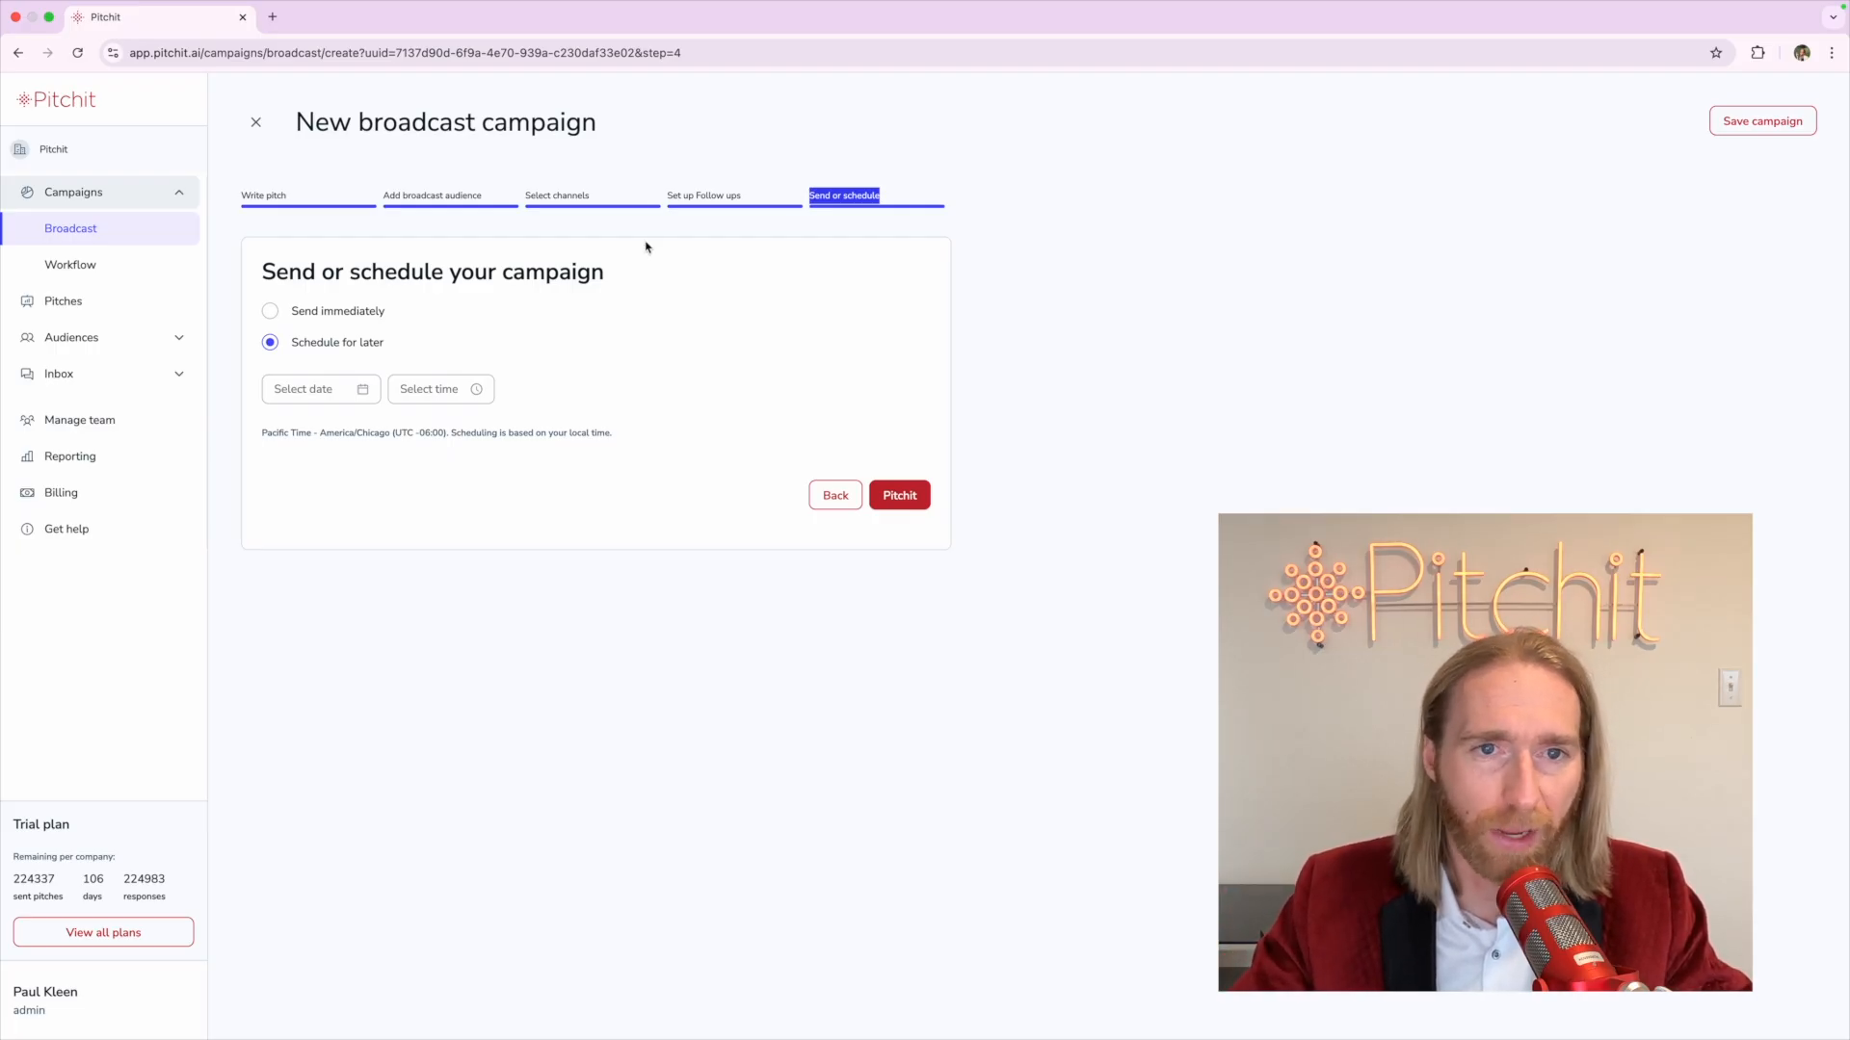
# Compare immediate sending with scheduling for later, and schedule the broadcast campaign for 02.24.2025
pyautogui.click(351, 312)
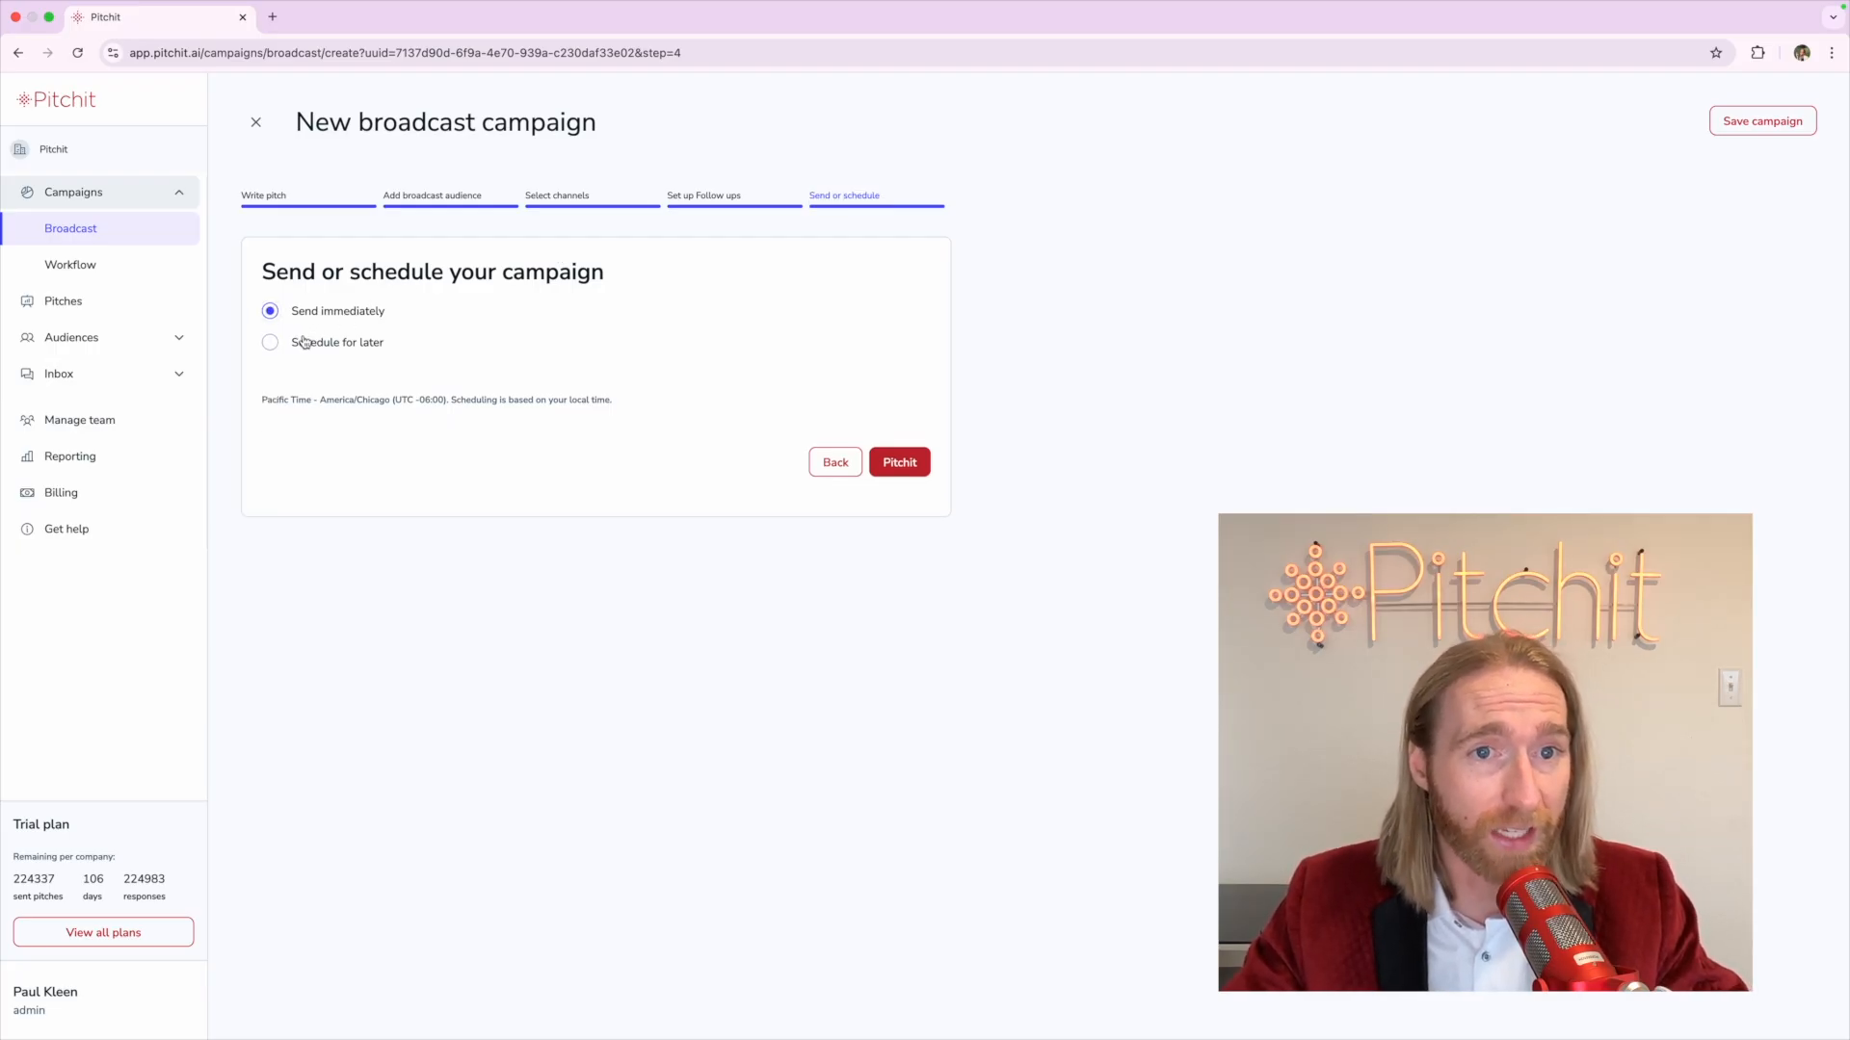
pyautogui.click(304, 342)
pyautogui.click(298, 400)
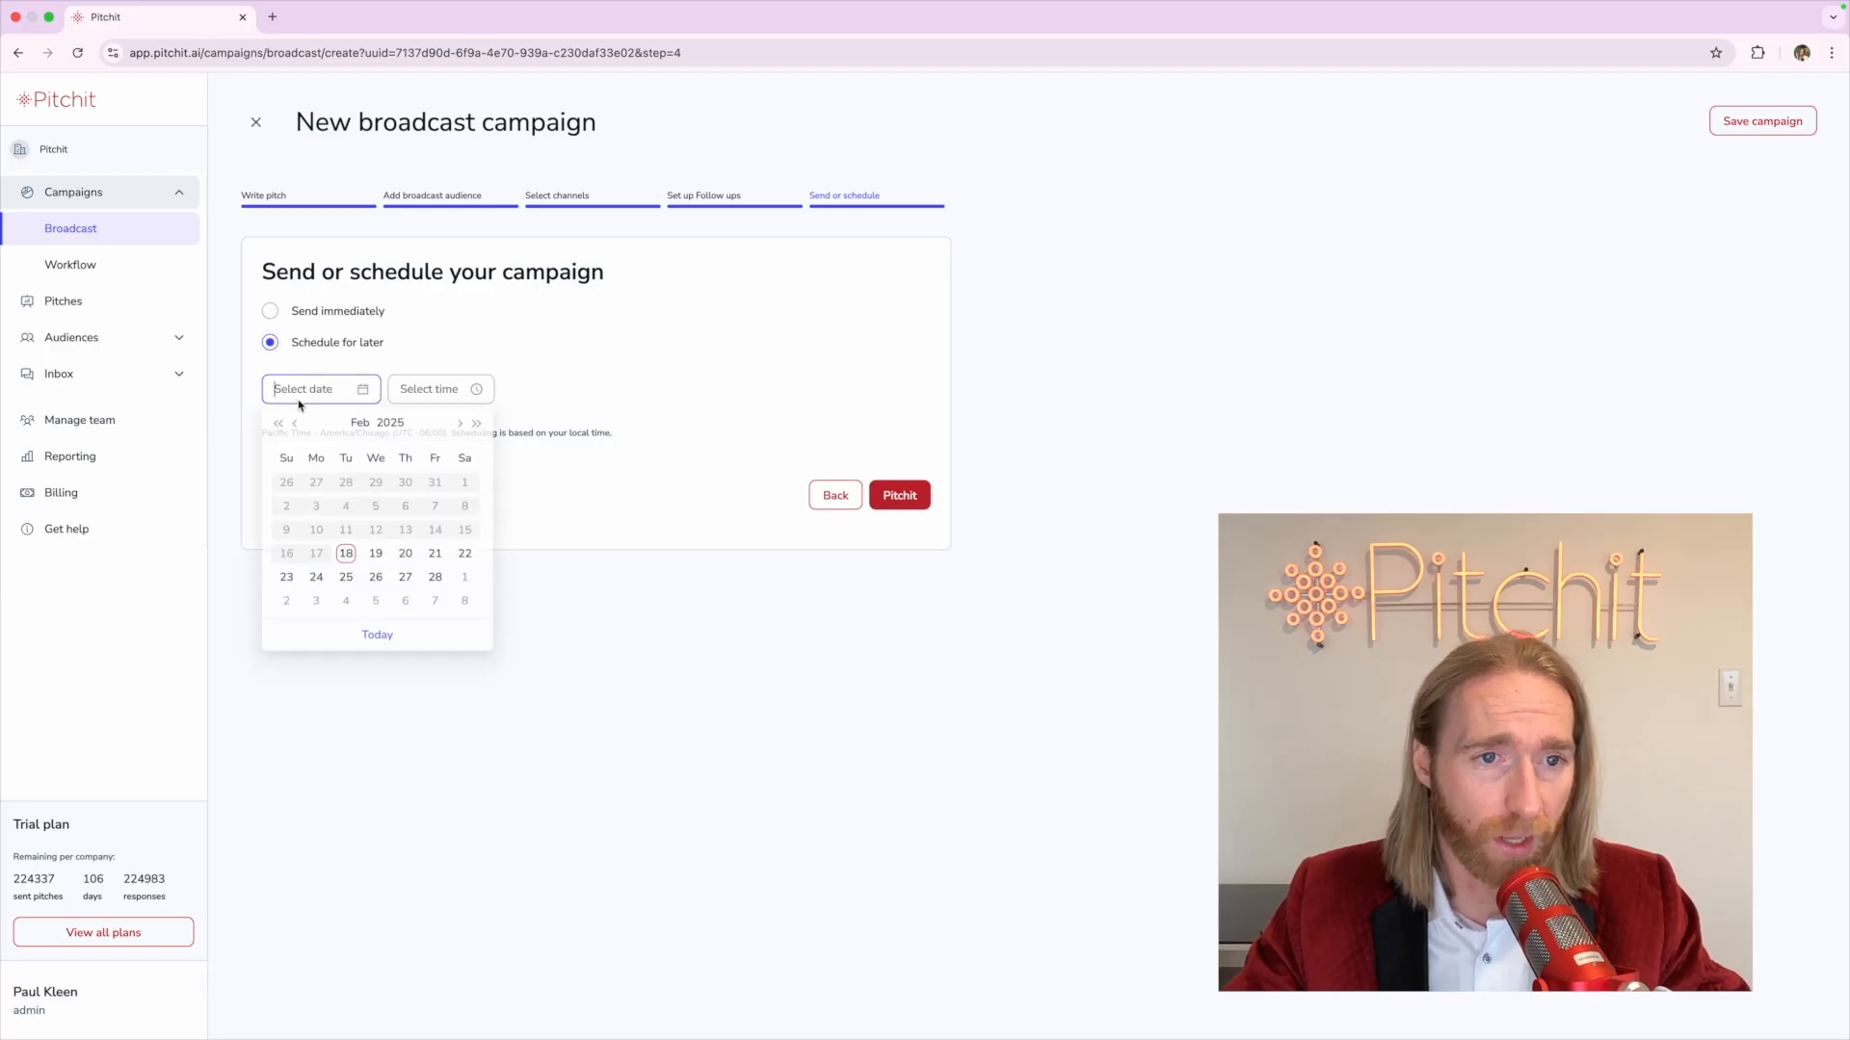
pyautogui.click(316, 586)
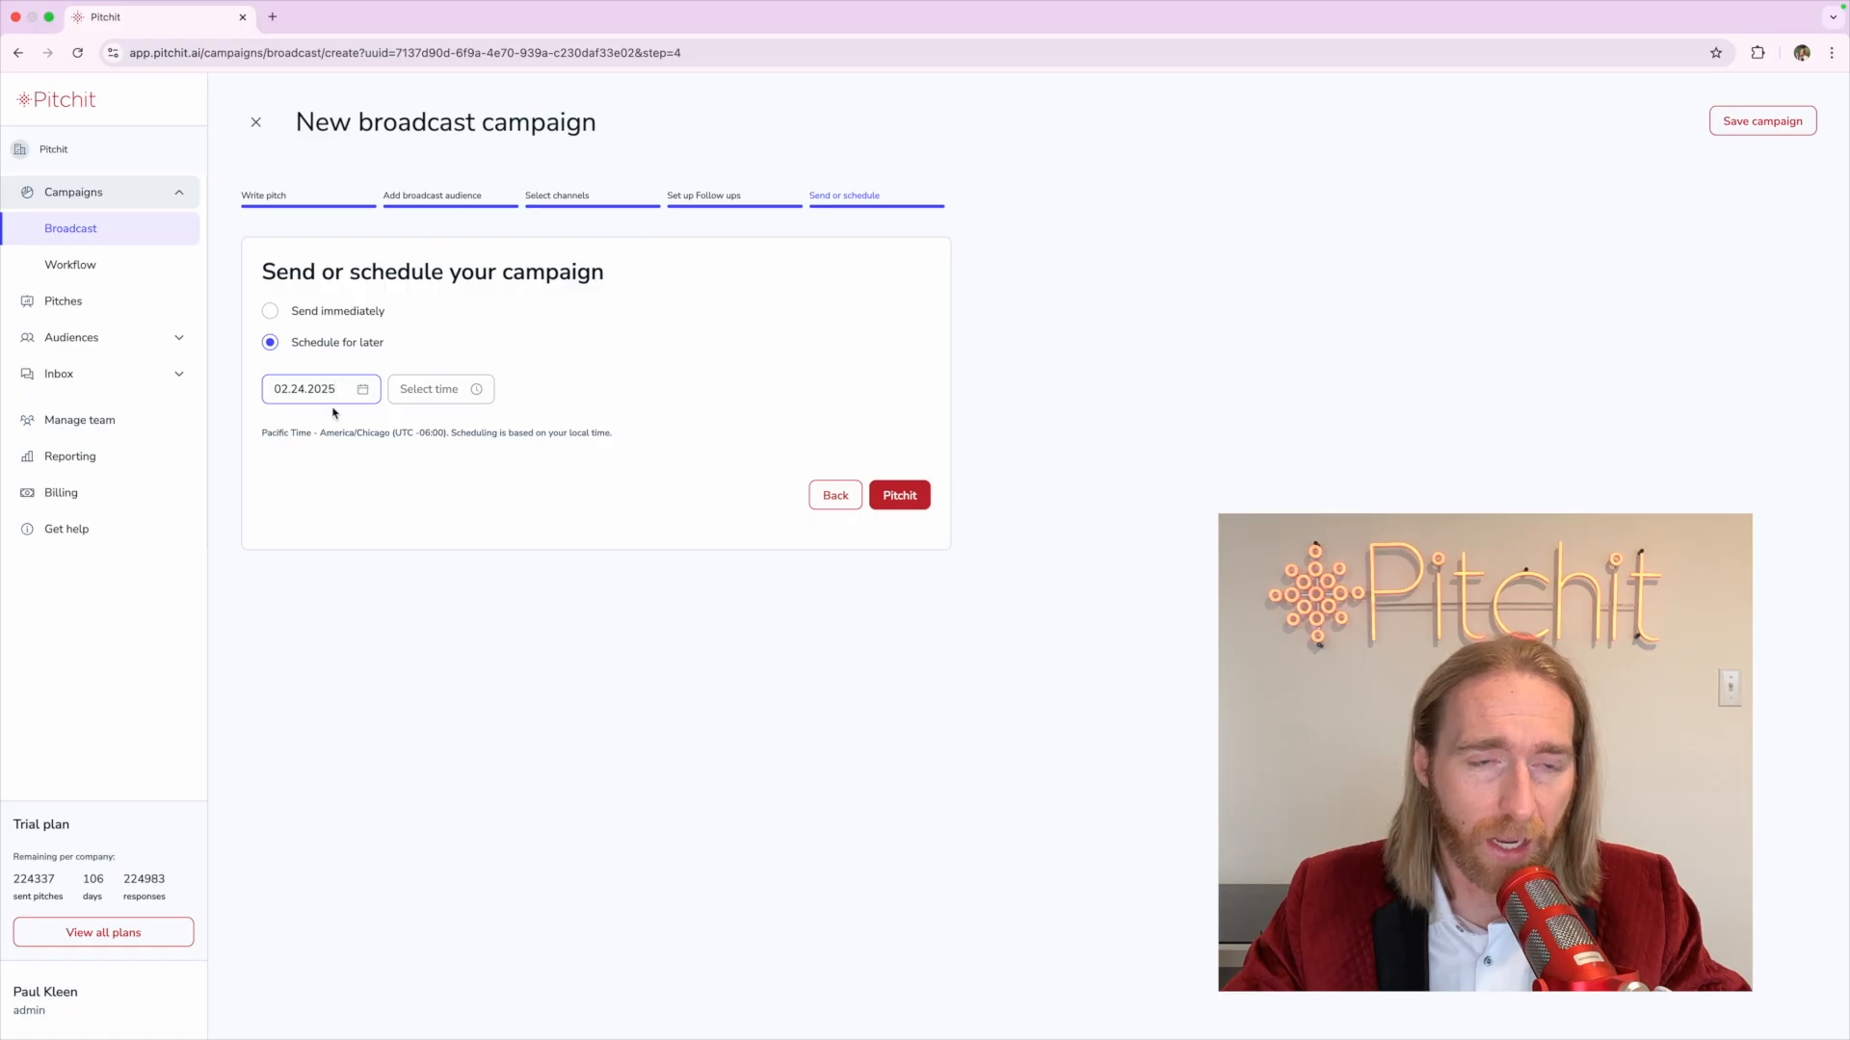
pyautogui.click(333, 415)
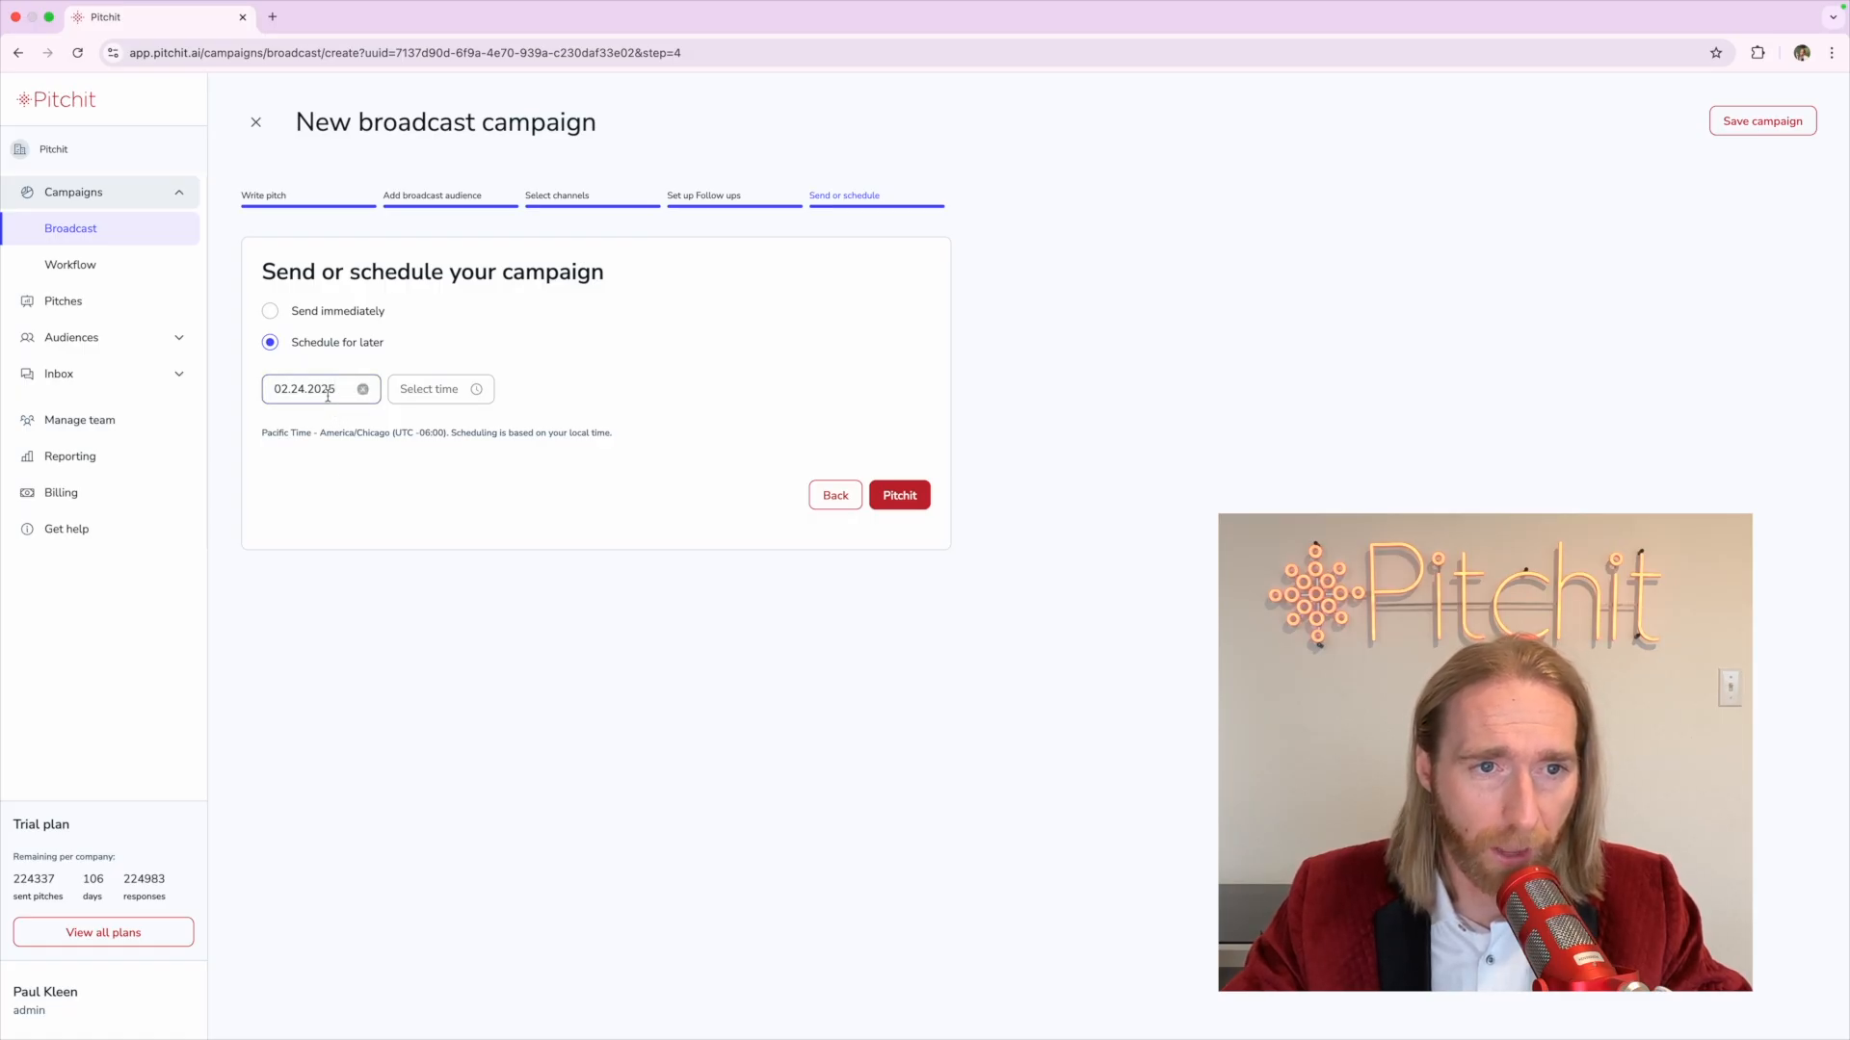
# Set the scheduled send time to 09:00 AM and save the broadcast campaign
pyautogui.click(404, 389)
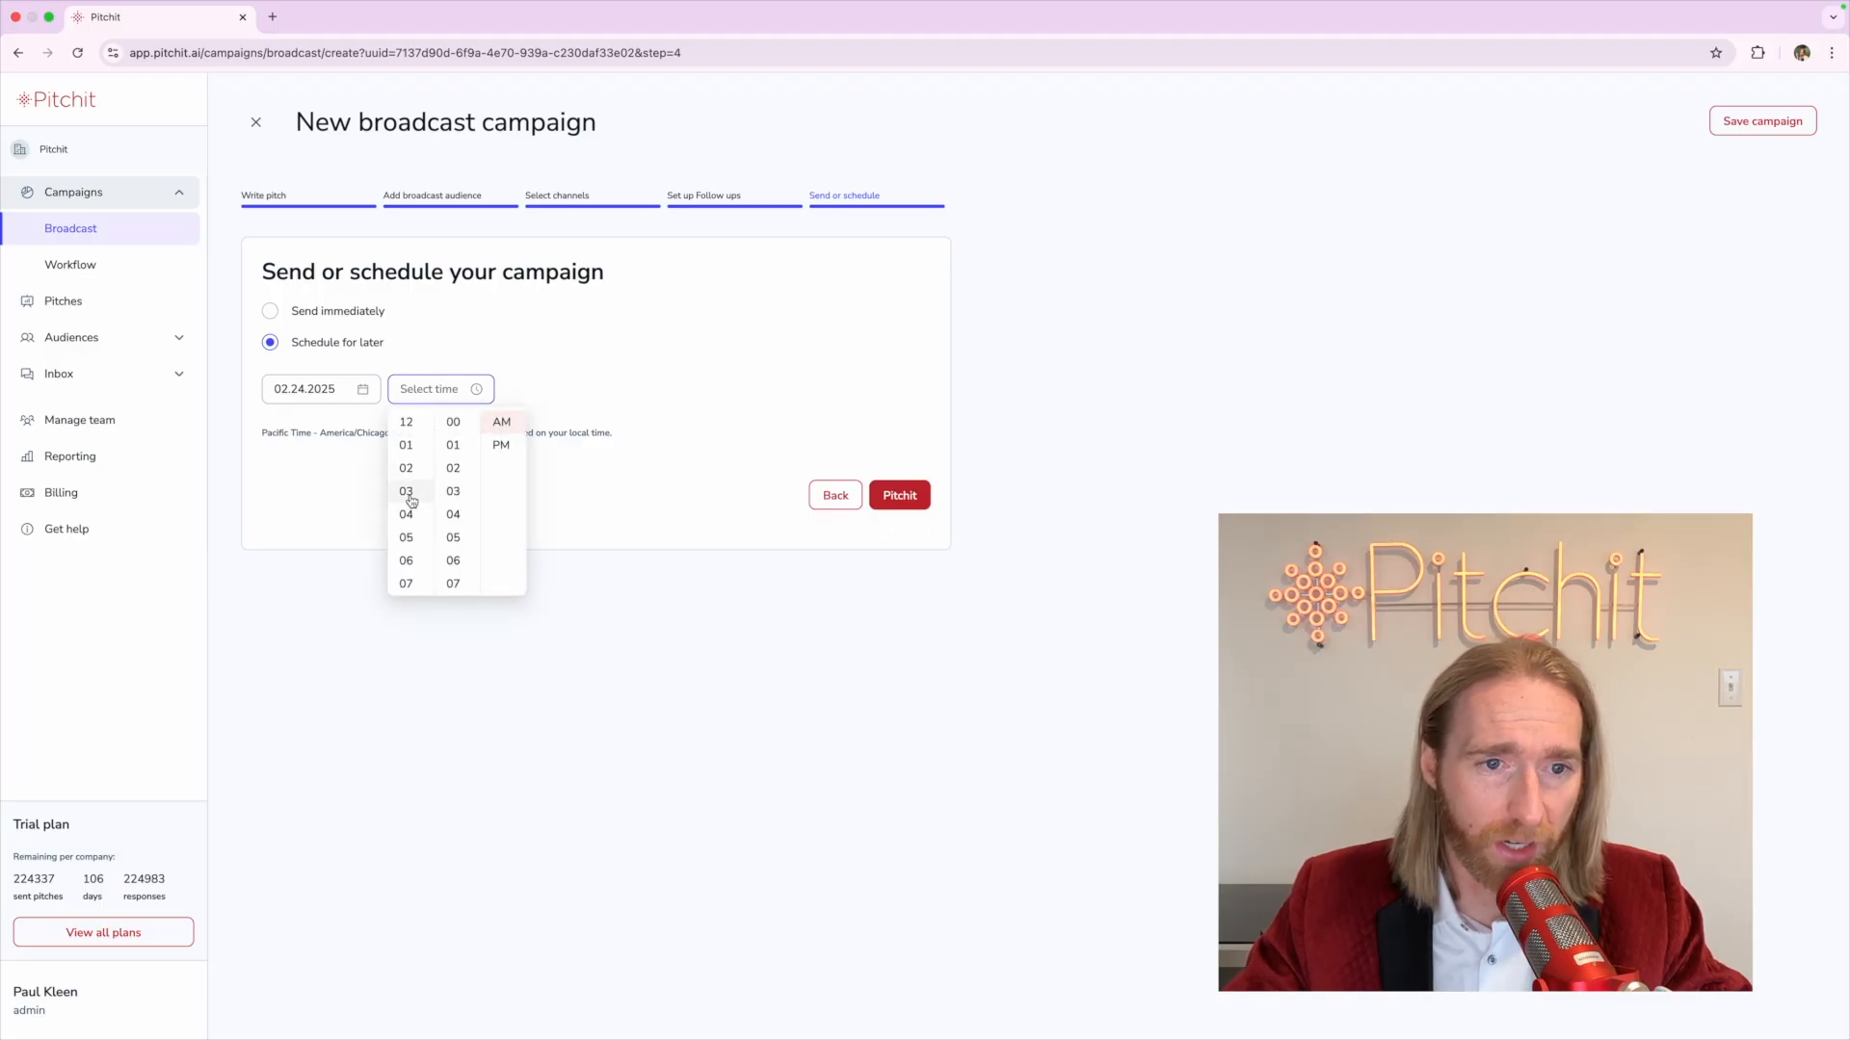
pyautogui.scroll(-2, 406, 491)
pyautogui.click(410, 563)
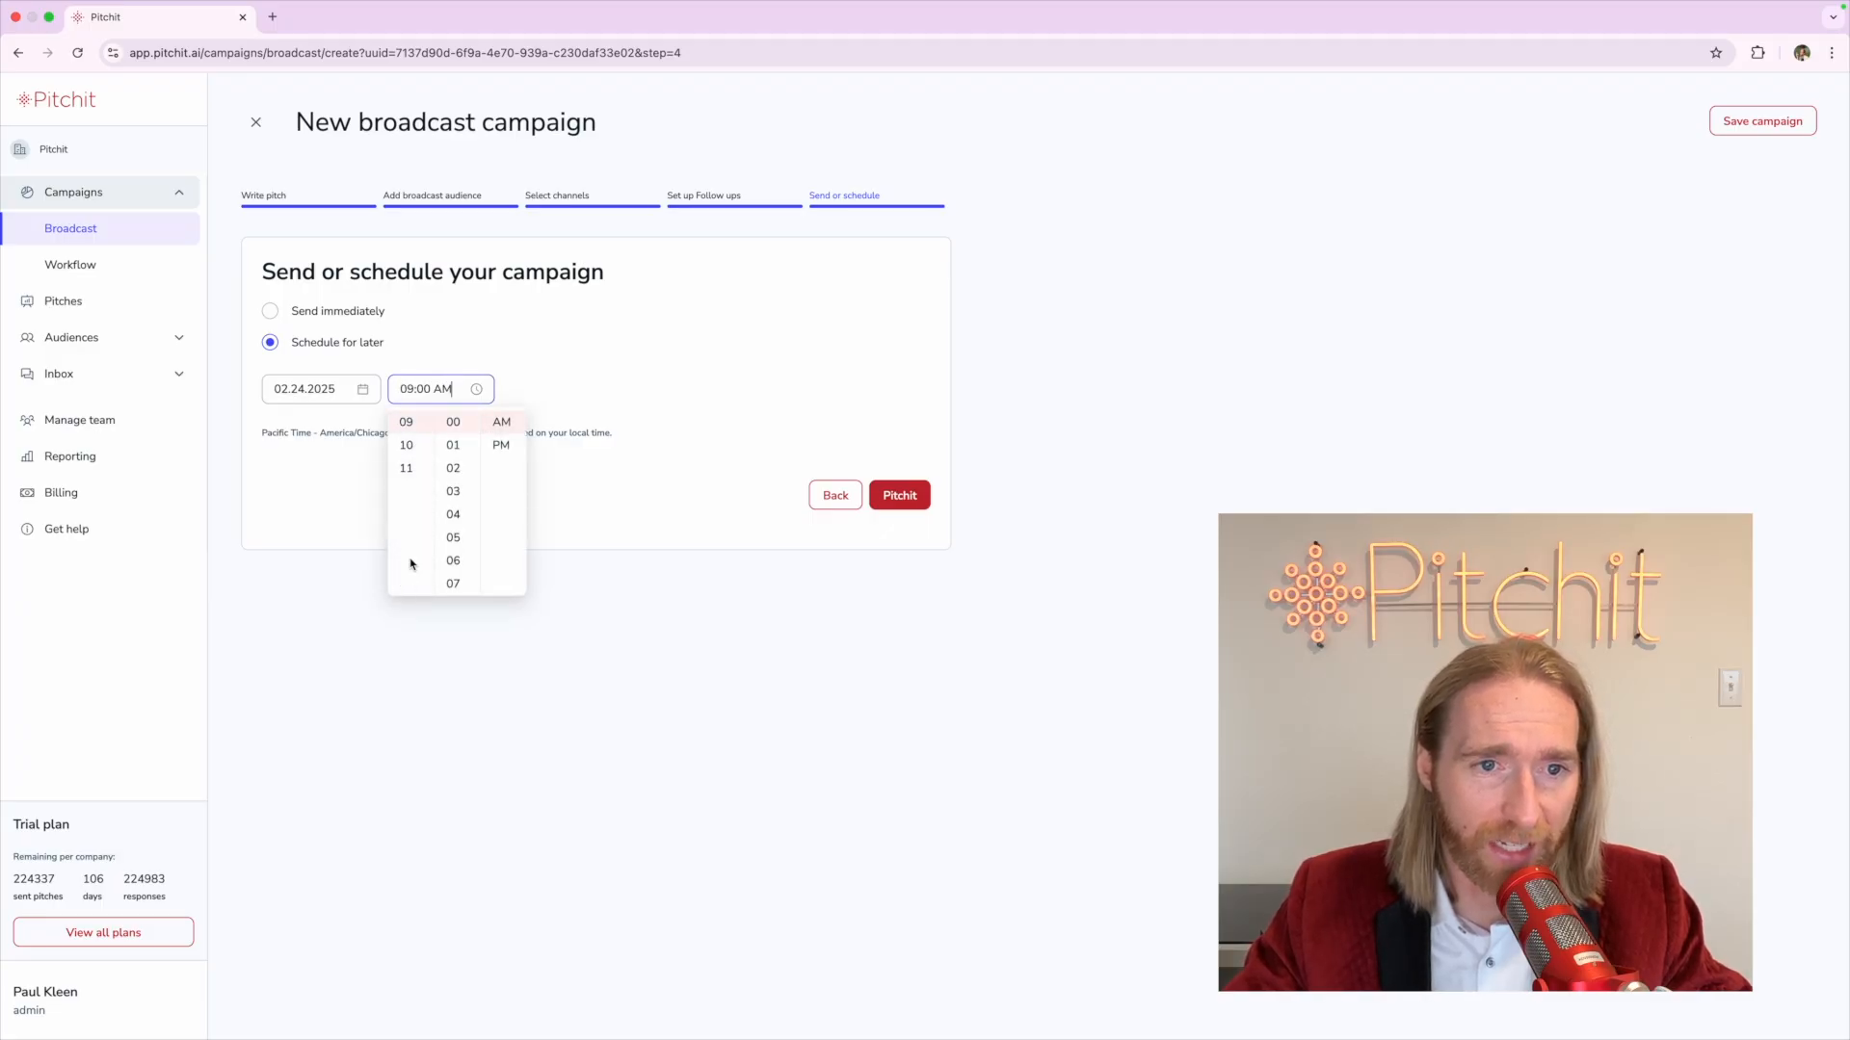
pyautogui.click(645, 464)
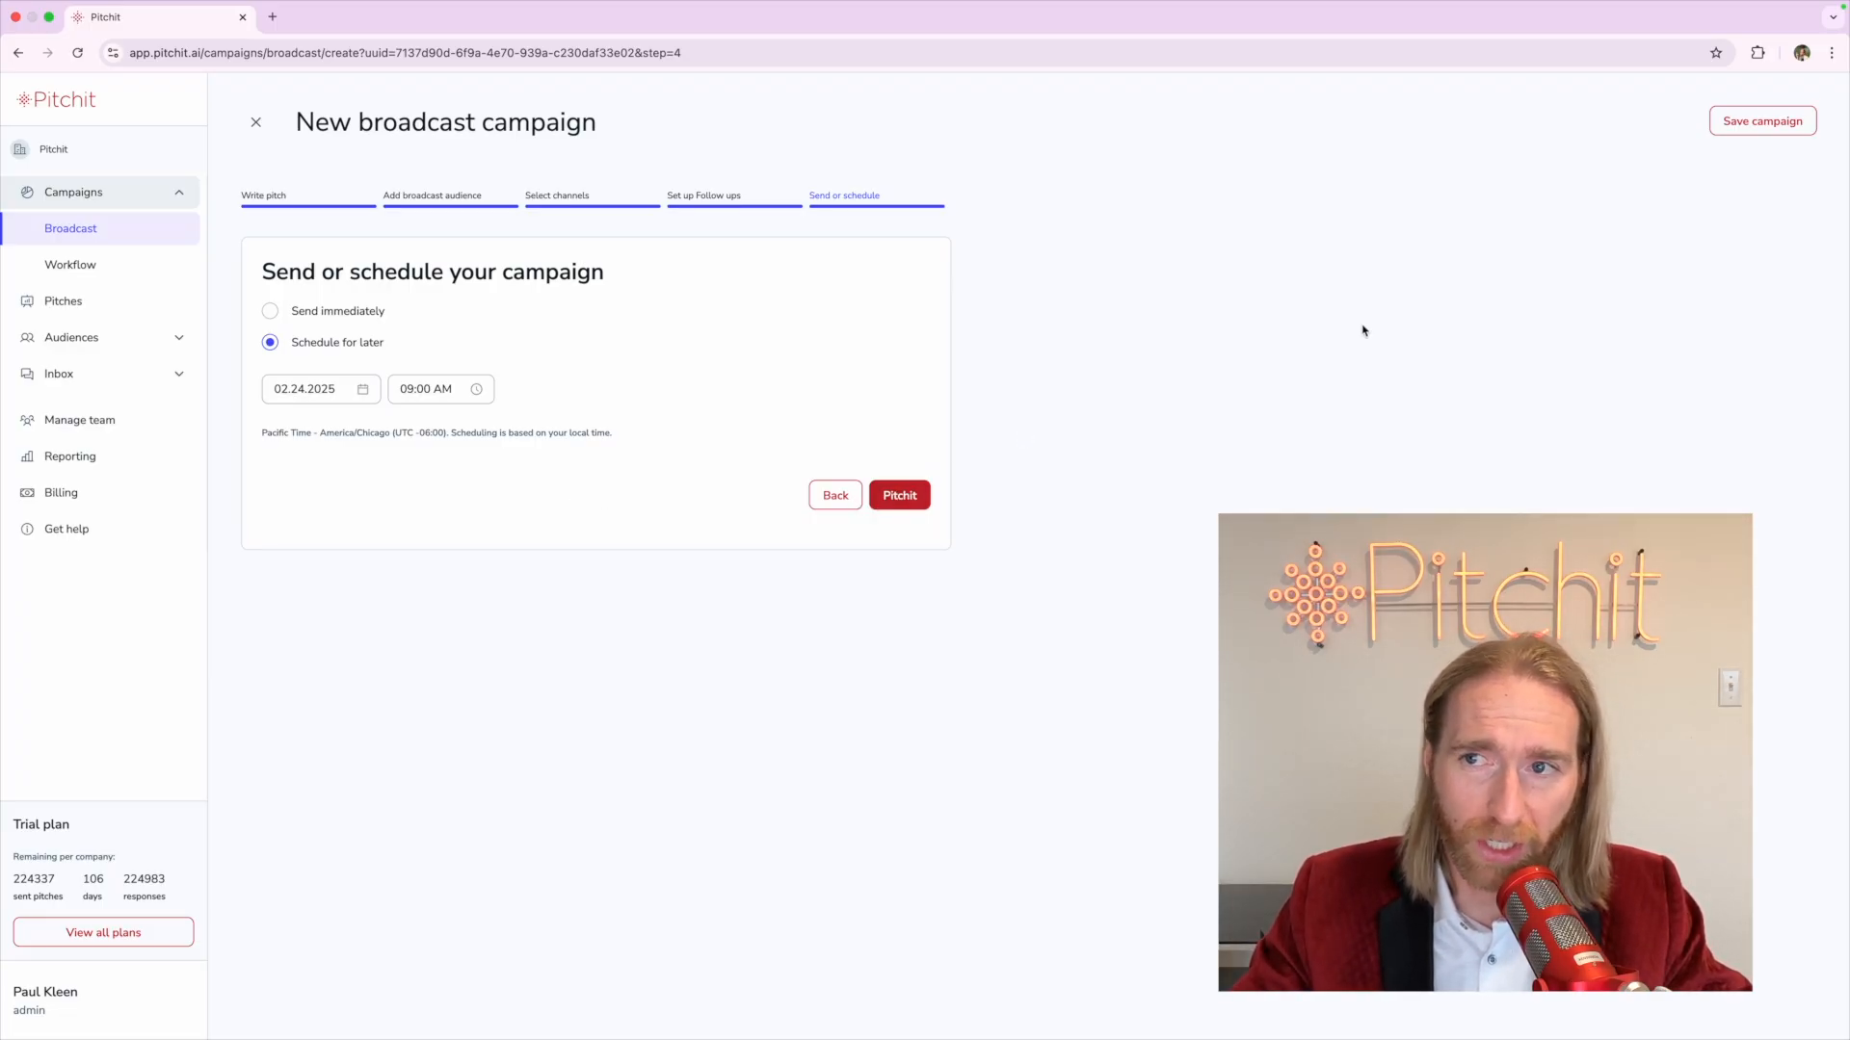
pyautogui.click(1788, 118)
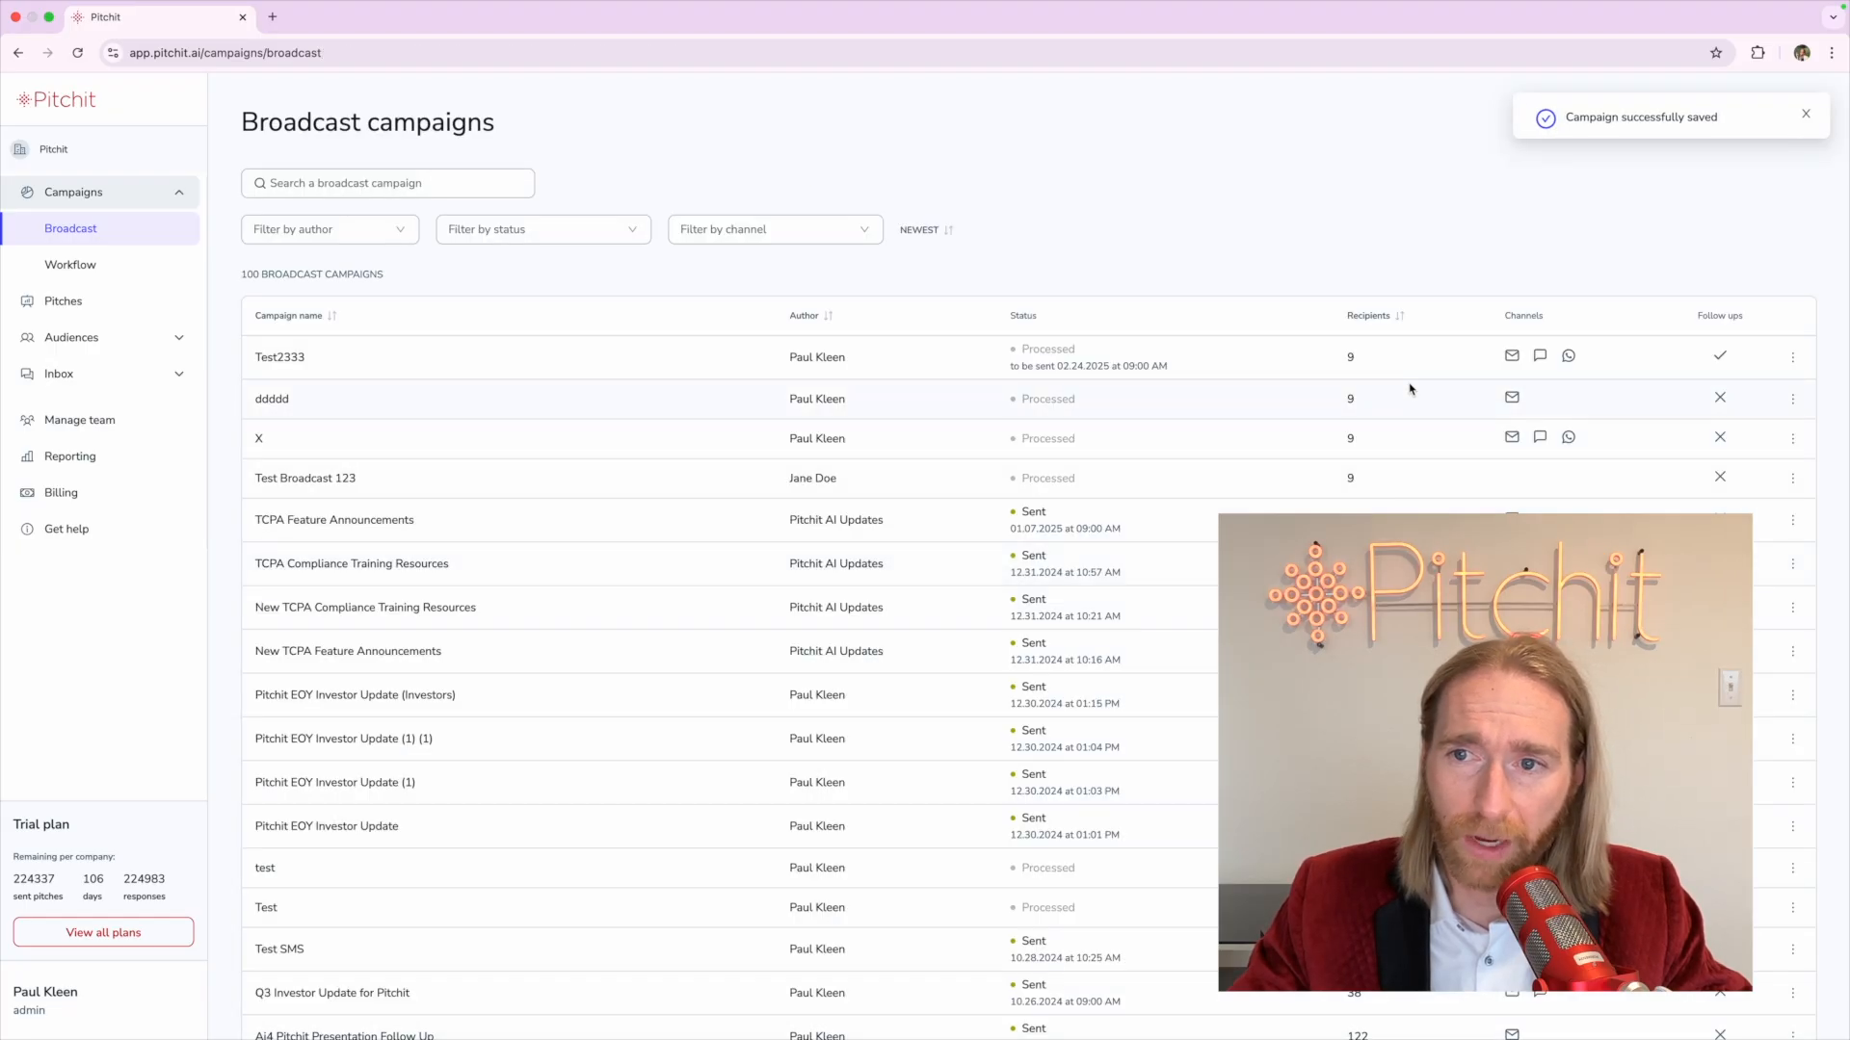
# Delete the Test2333 campaign from the broadcast campaigns list
pyautogui.click(1792, 358)
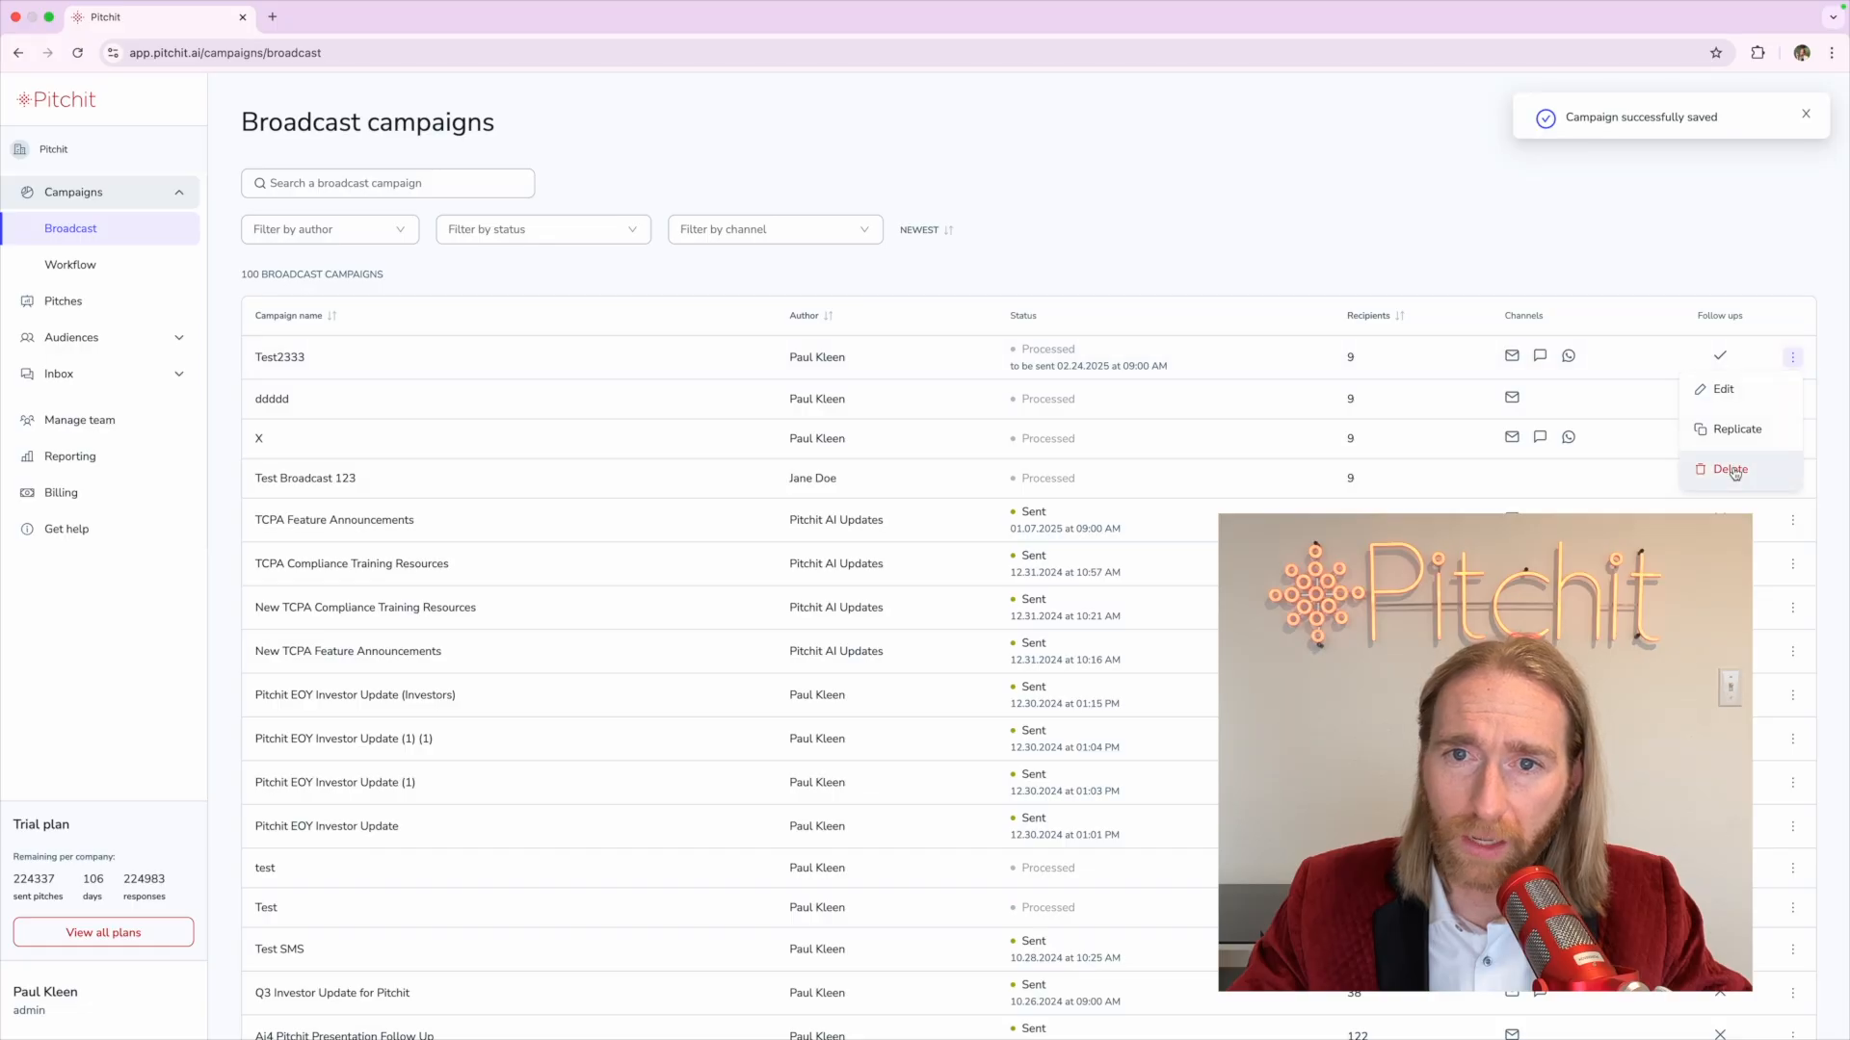
pyautogui.click(1731, 470)
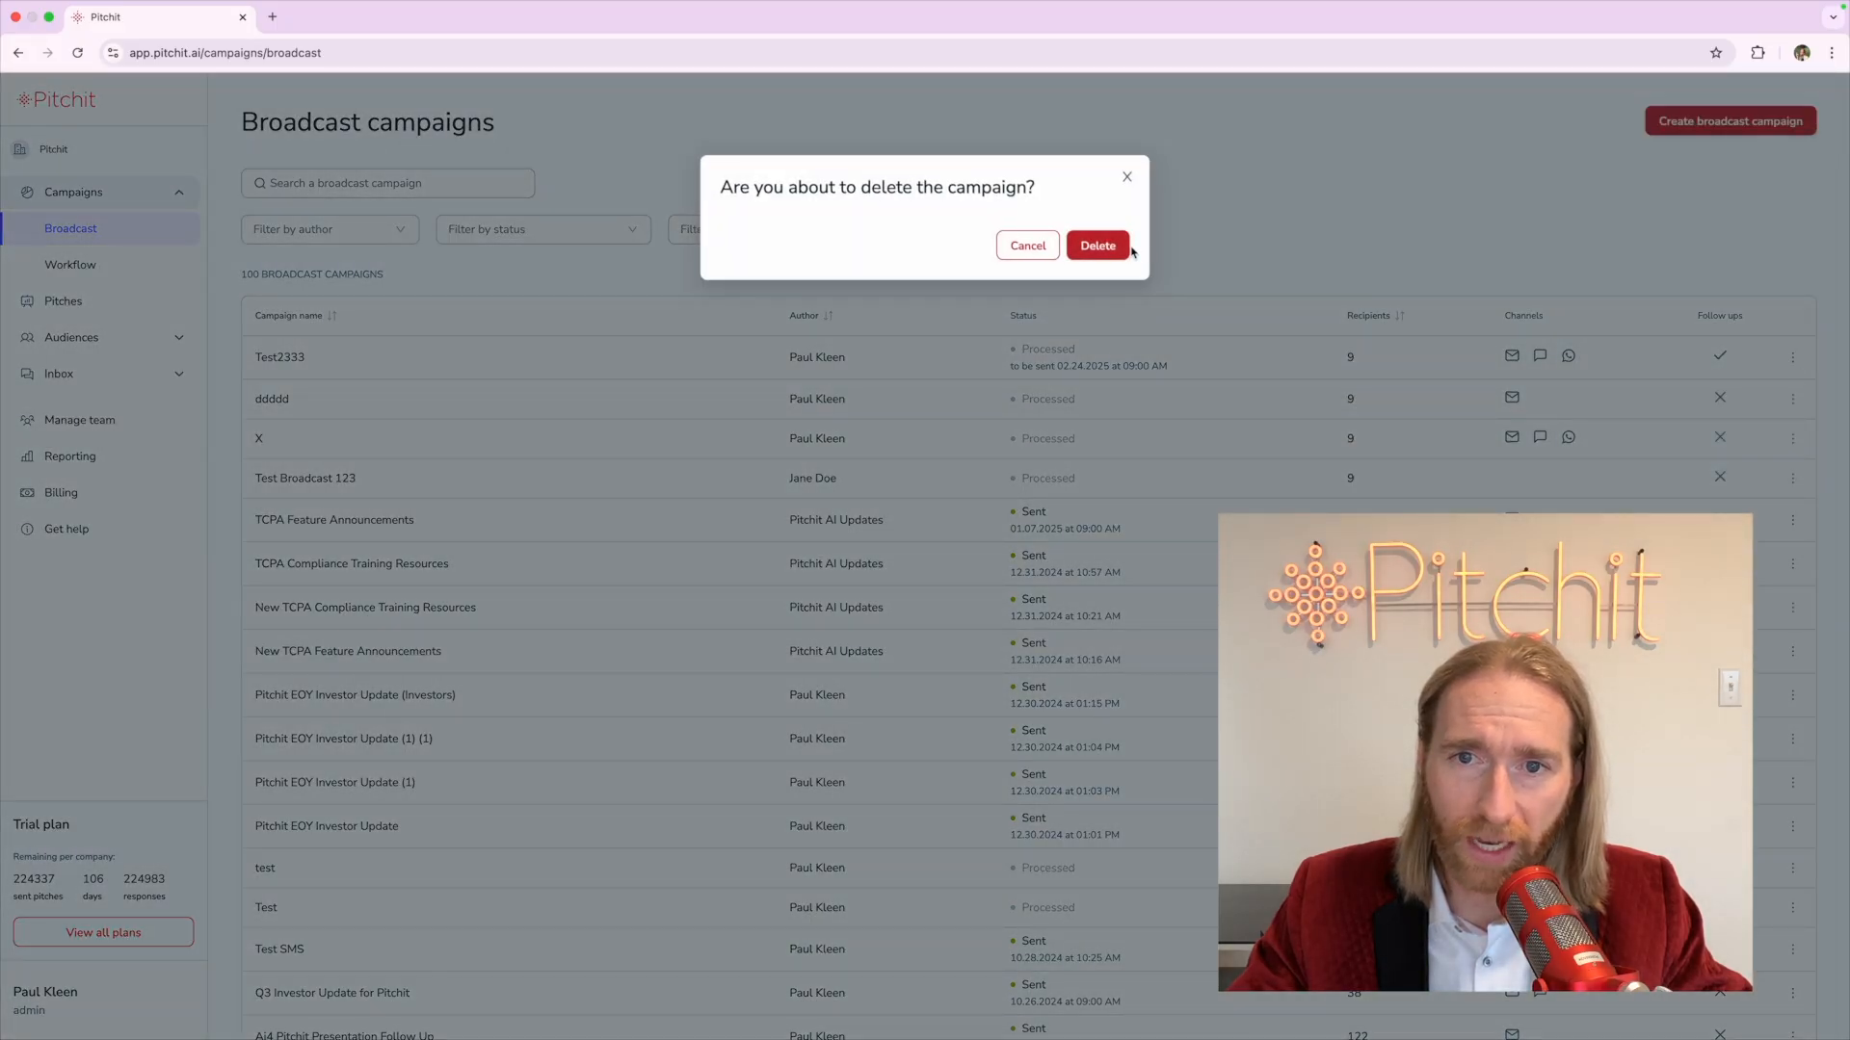
pyautogui.click(1101, 247)
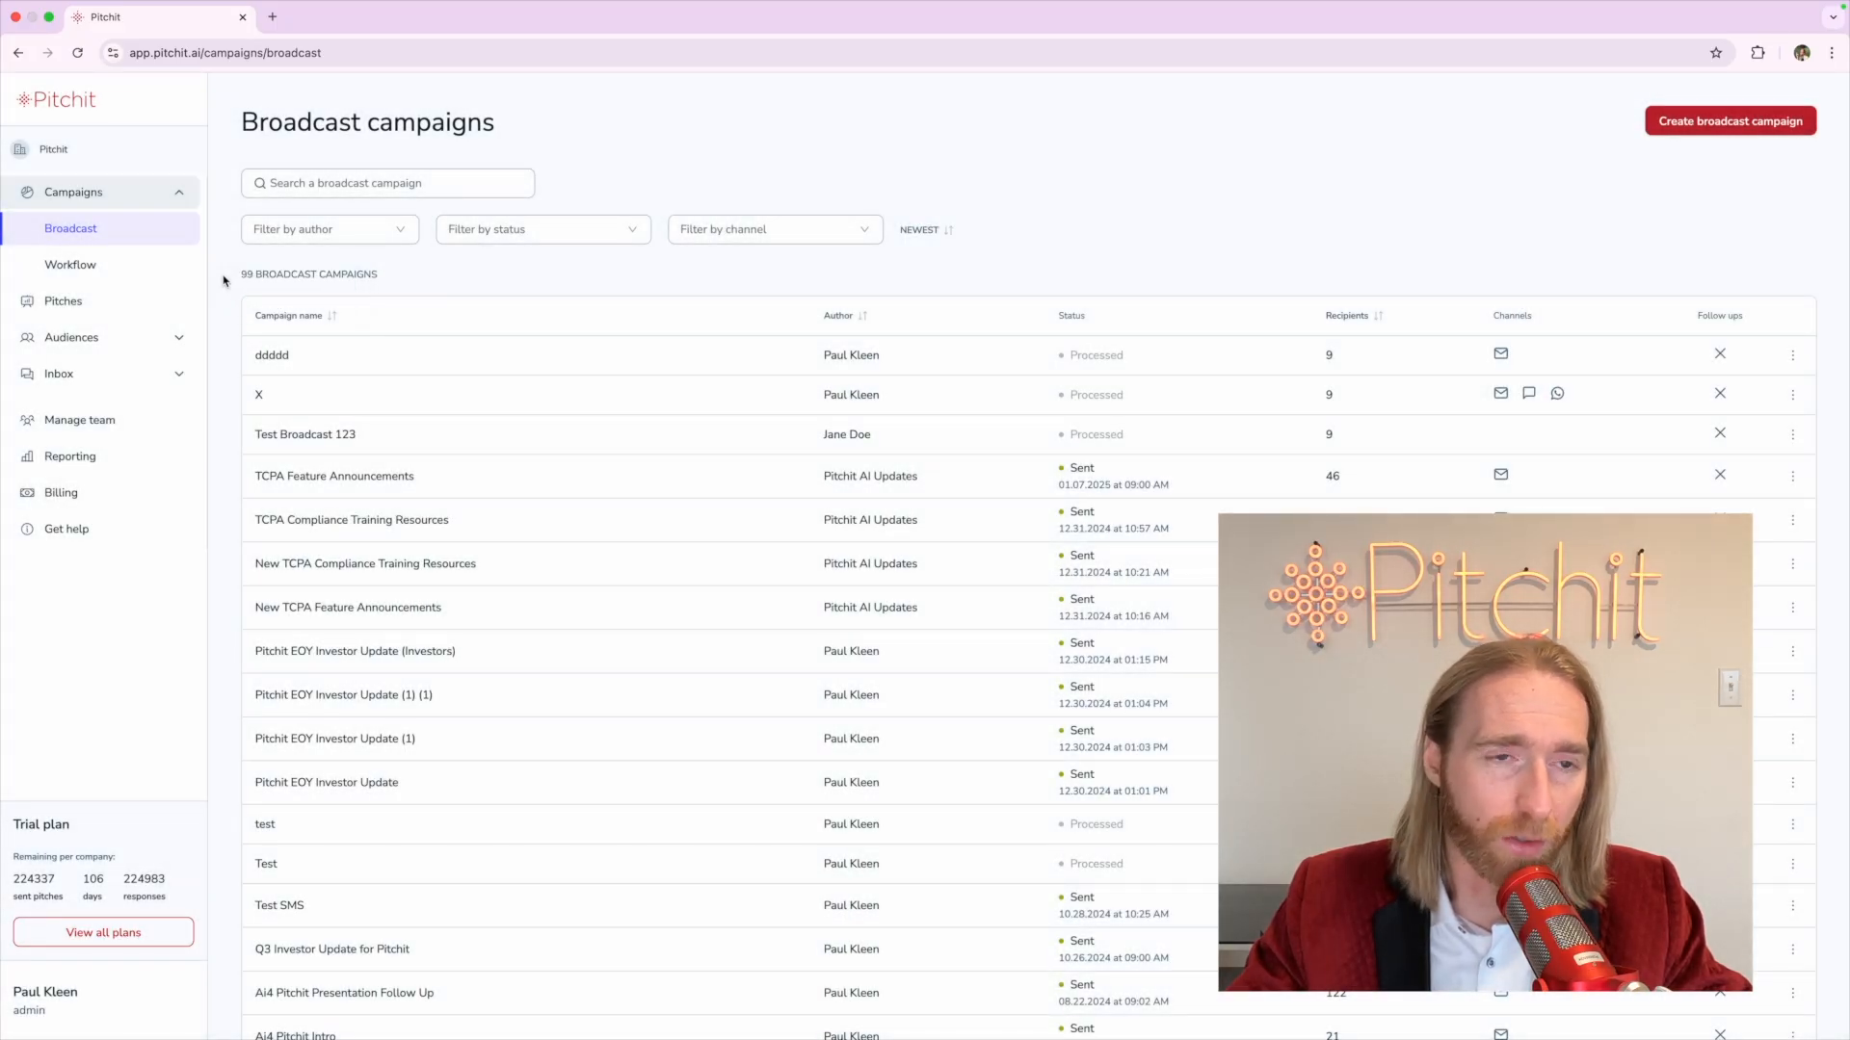
pyautogui.doubleClick(224, 280)
pyautogui.click(223, 280)
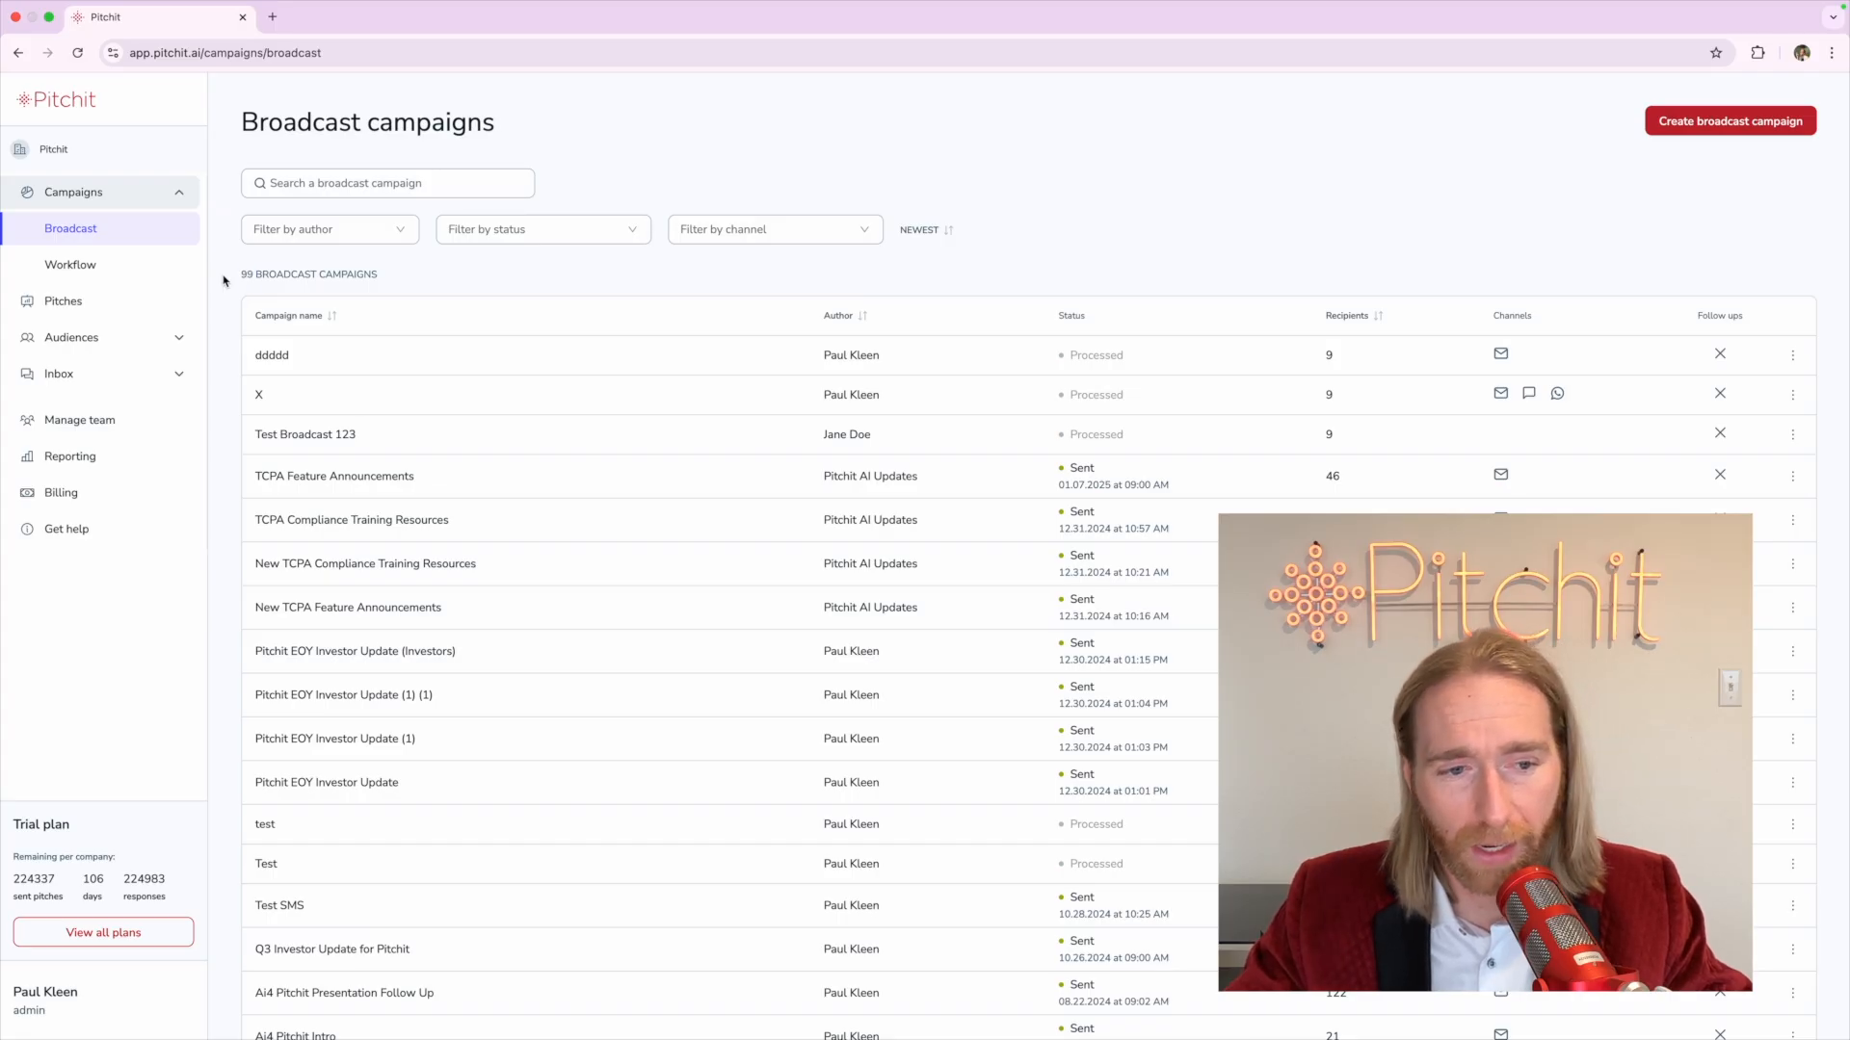